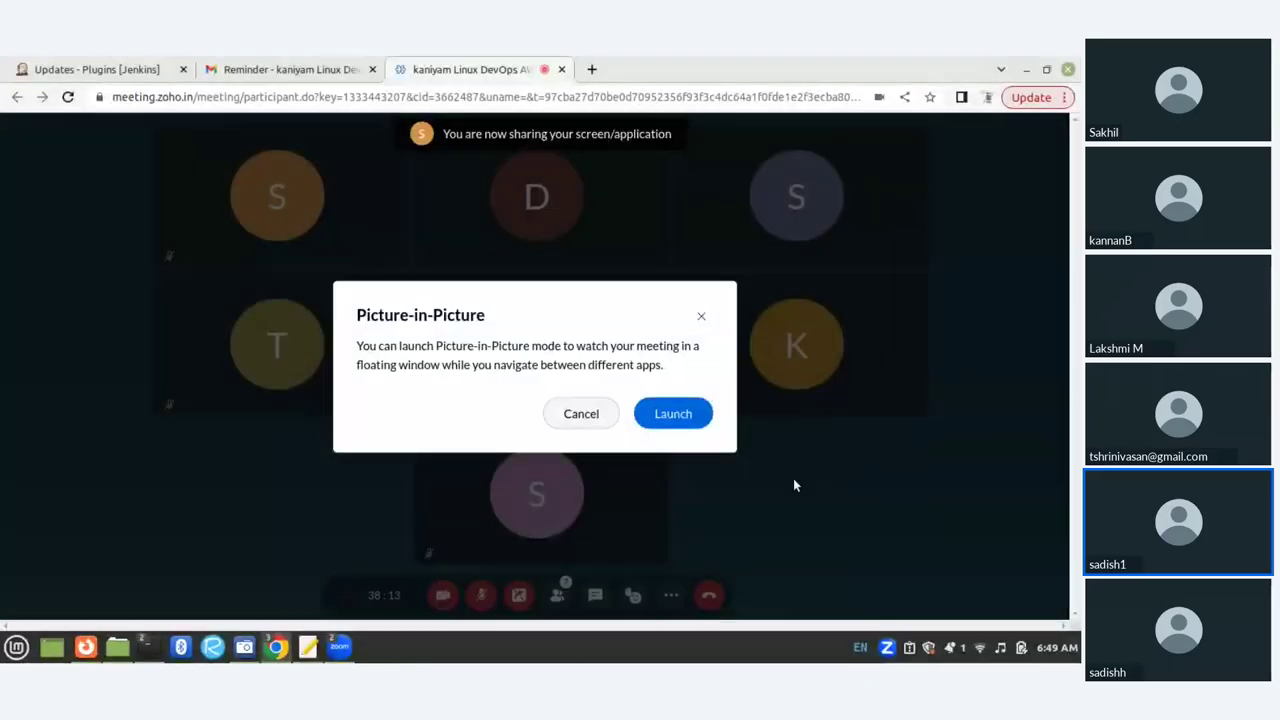
Step: Dismiss the picture-in-picture prompt and floating window, then return to the Jenkins plugin updates tab
left_click(671, 414)
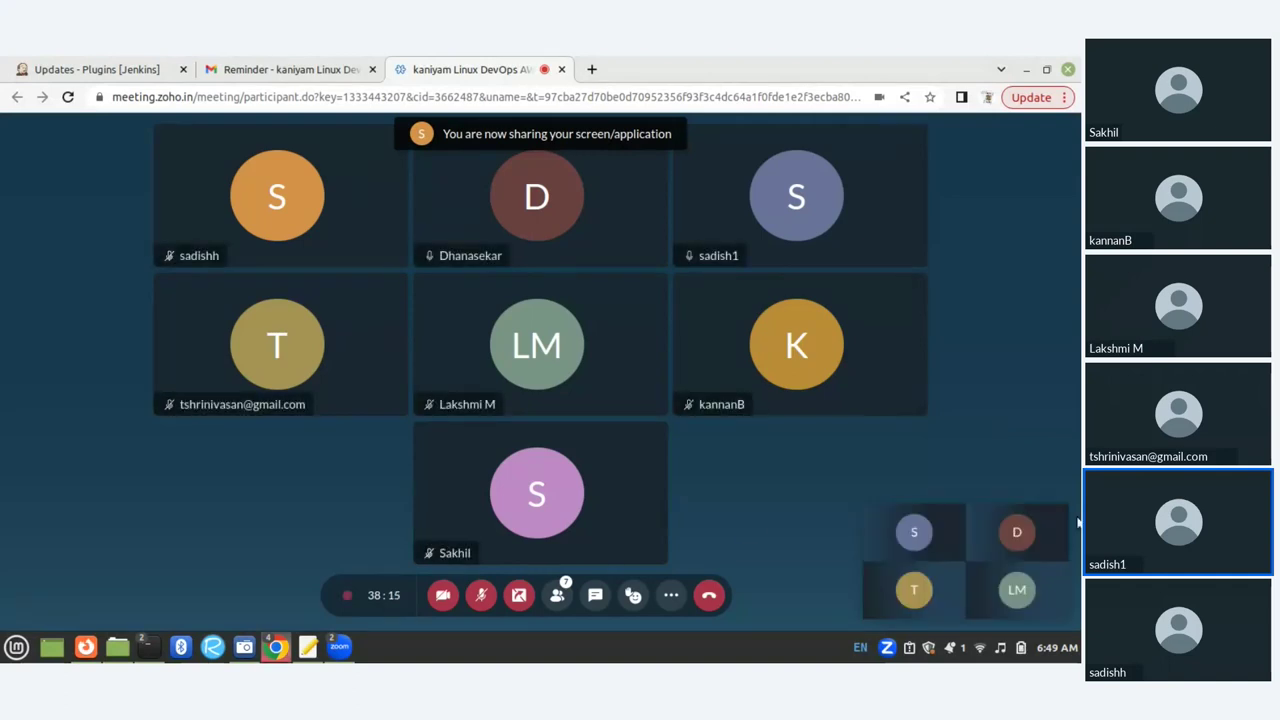
left_click(1055, 516)
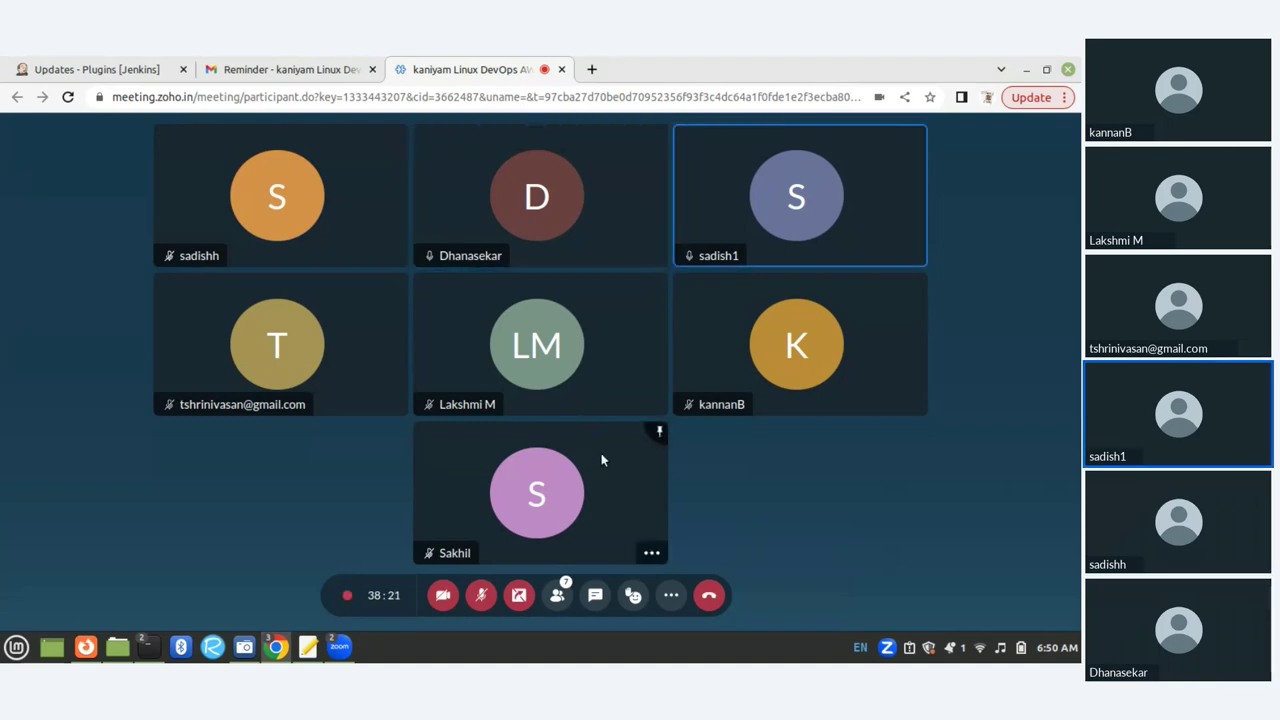
left_click(150, 68)
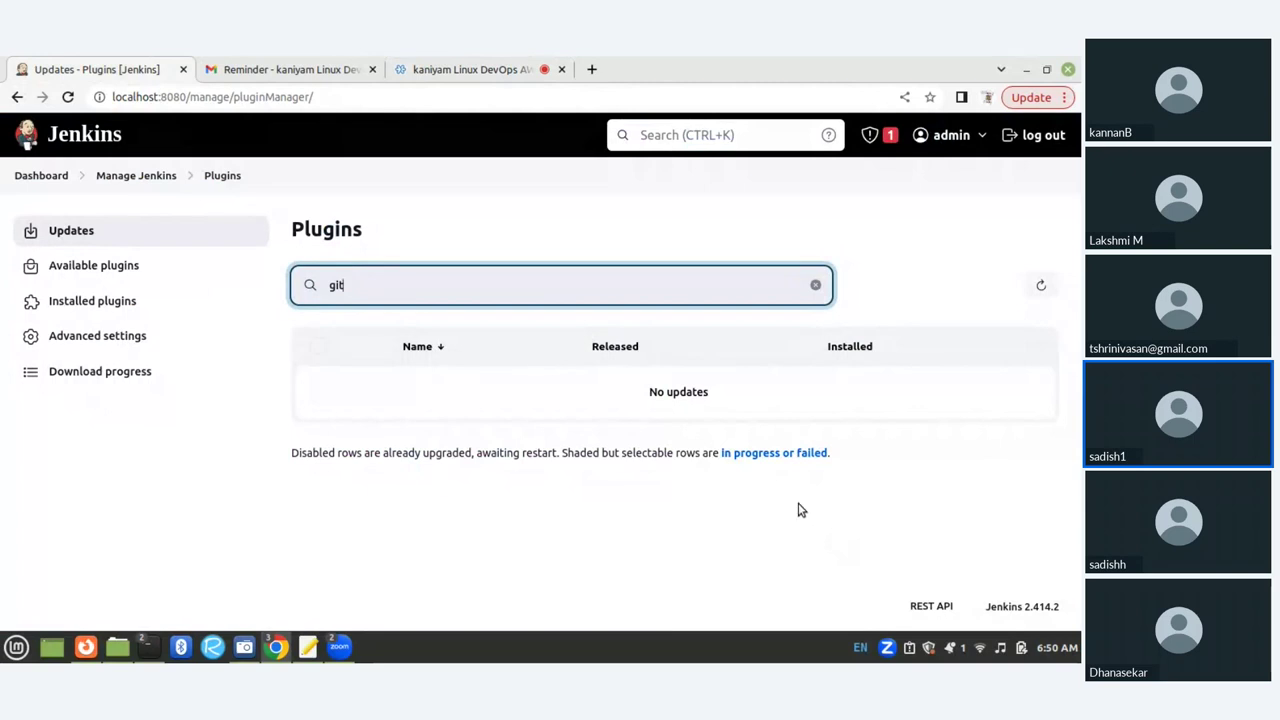
Step: Clear the 'git' plugin search and go back to the Jenkins Dashboard
key("BackSpace")
key("BackSpace")
key("BackSpace")
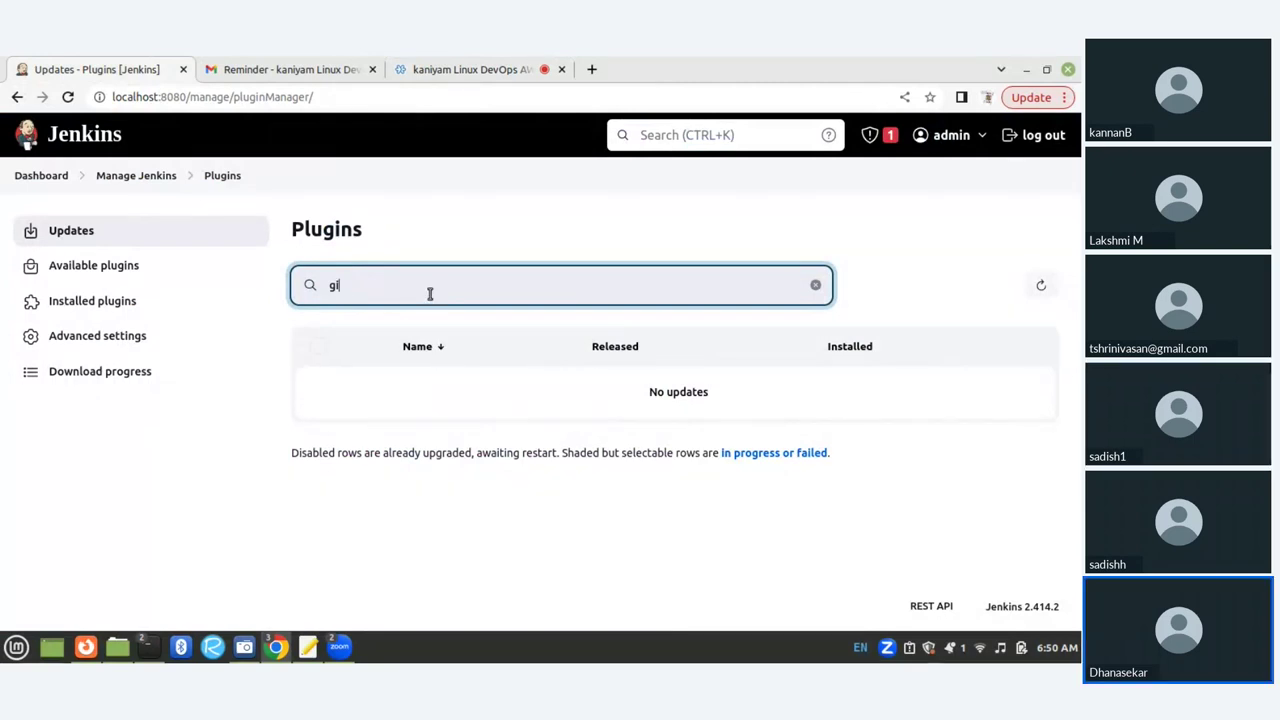
left_click(30, 172)
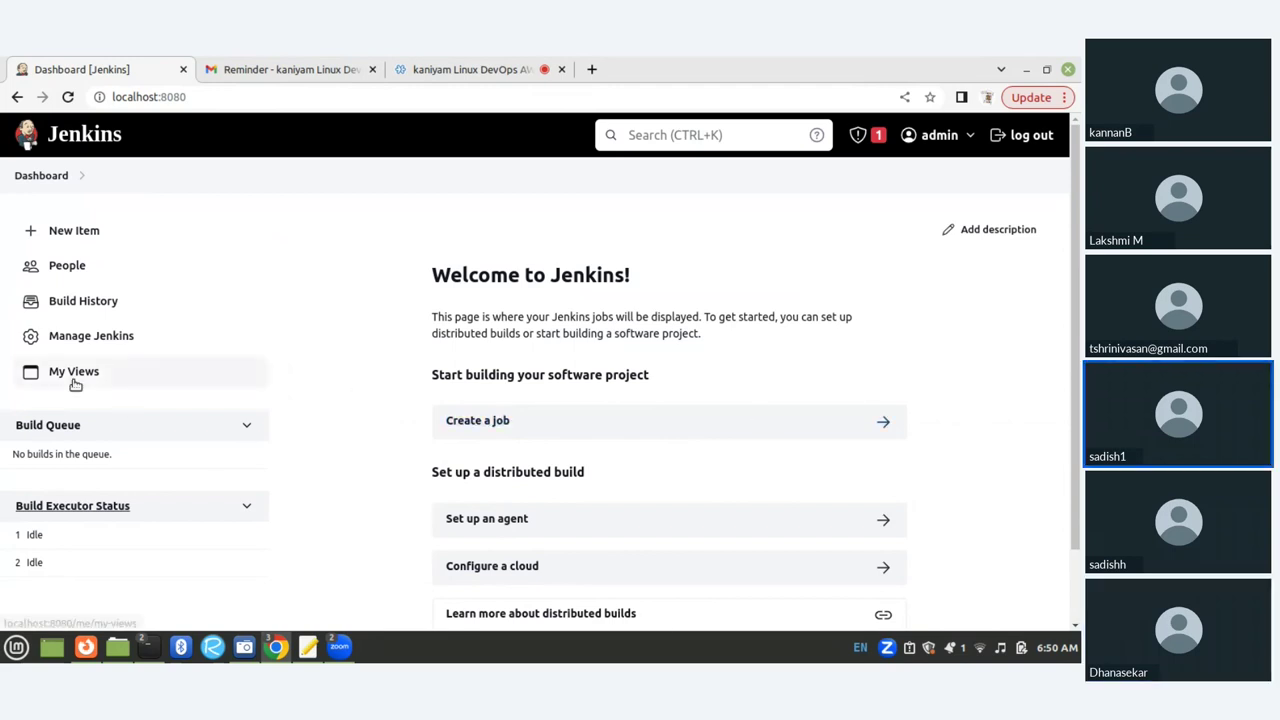
Step: Create a new freestyle project named 'FirstJob' from New Item
left_click(80, 226)
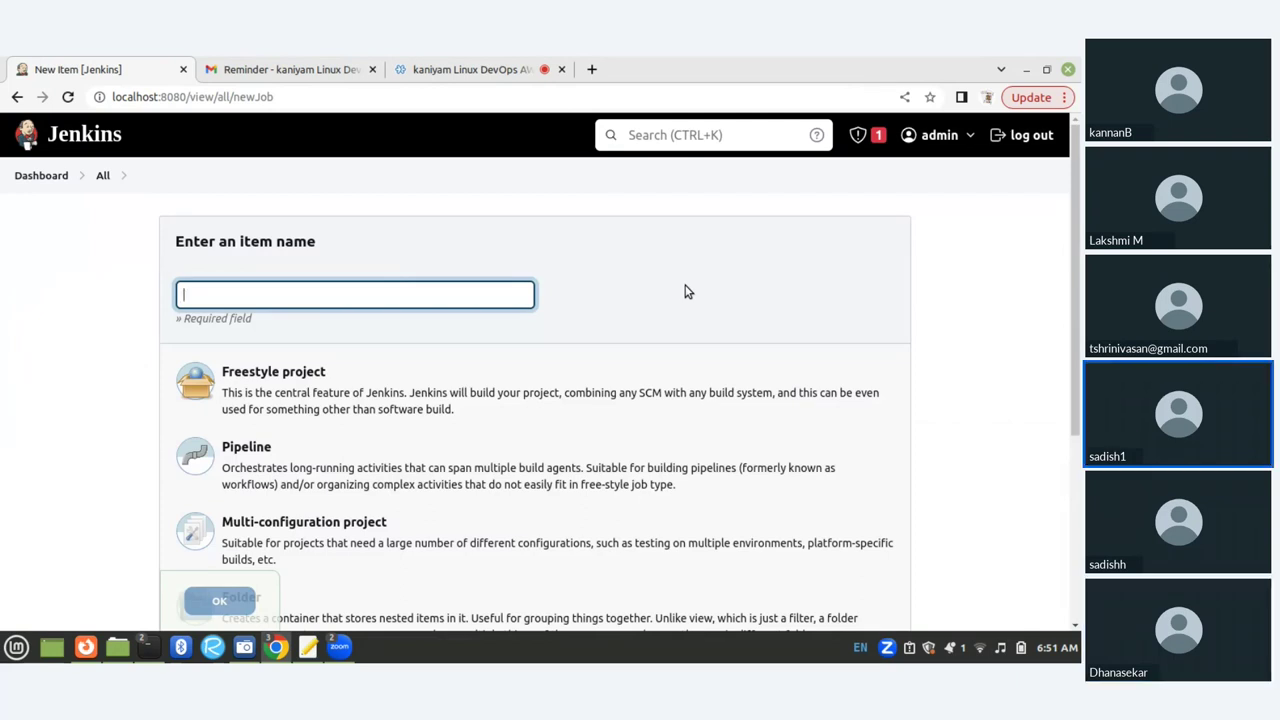
type("F")
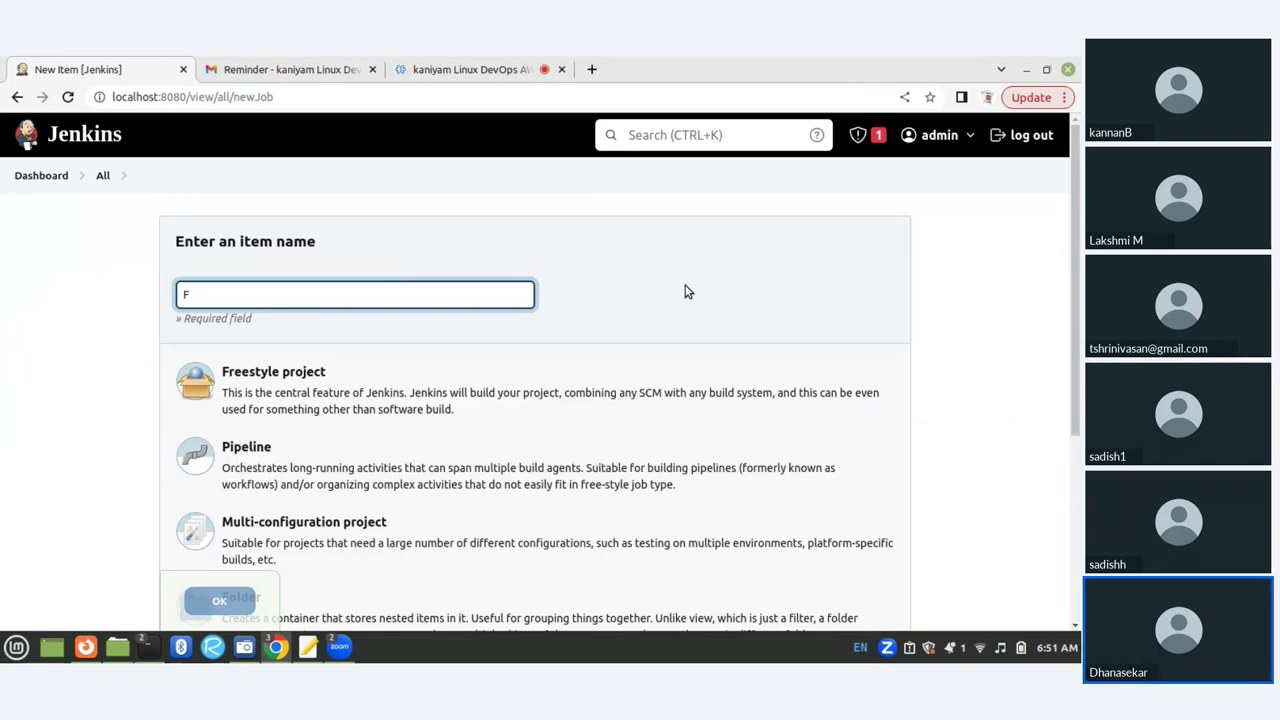
key("BackSpace")
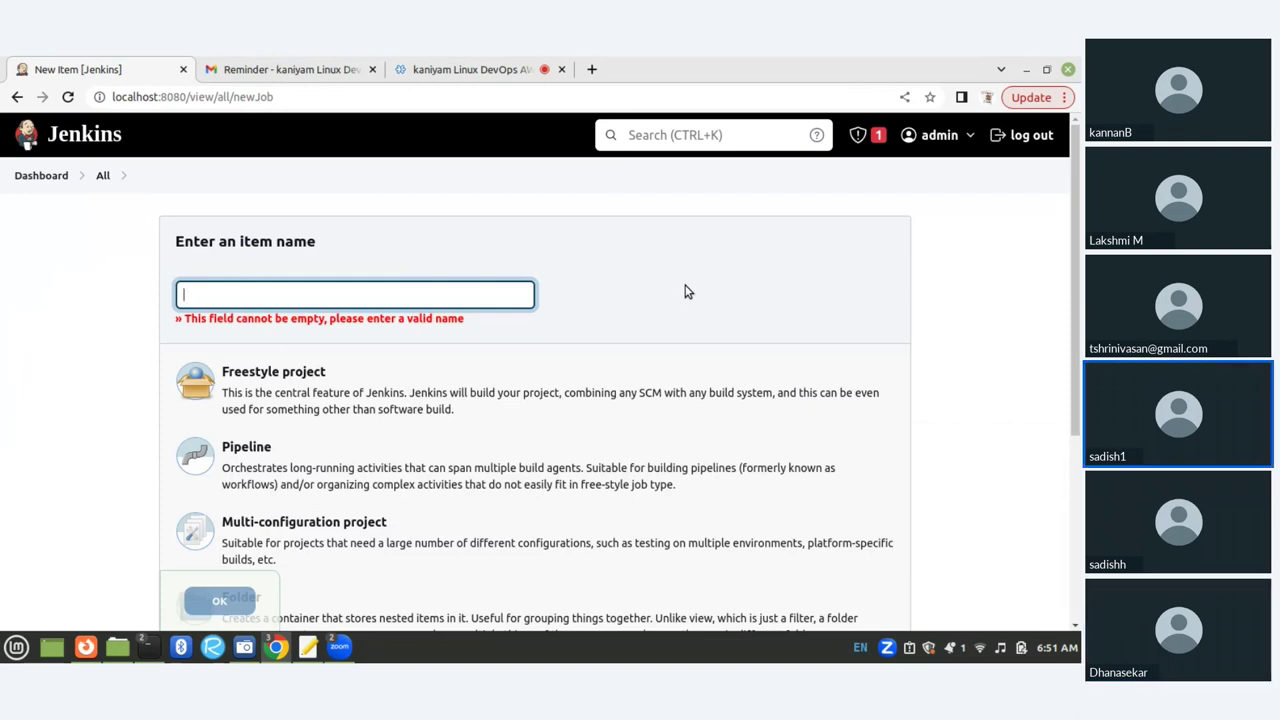
type("First")
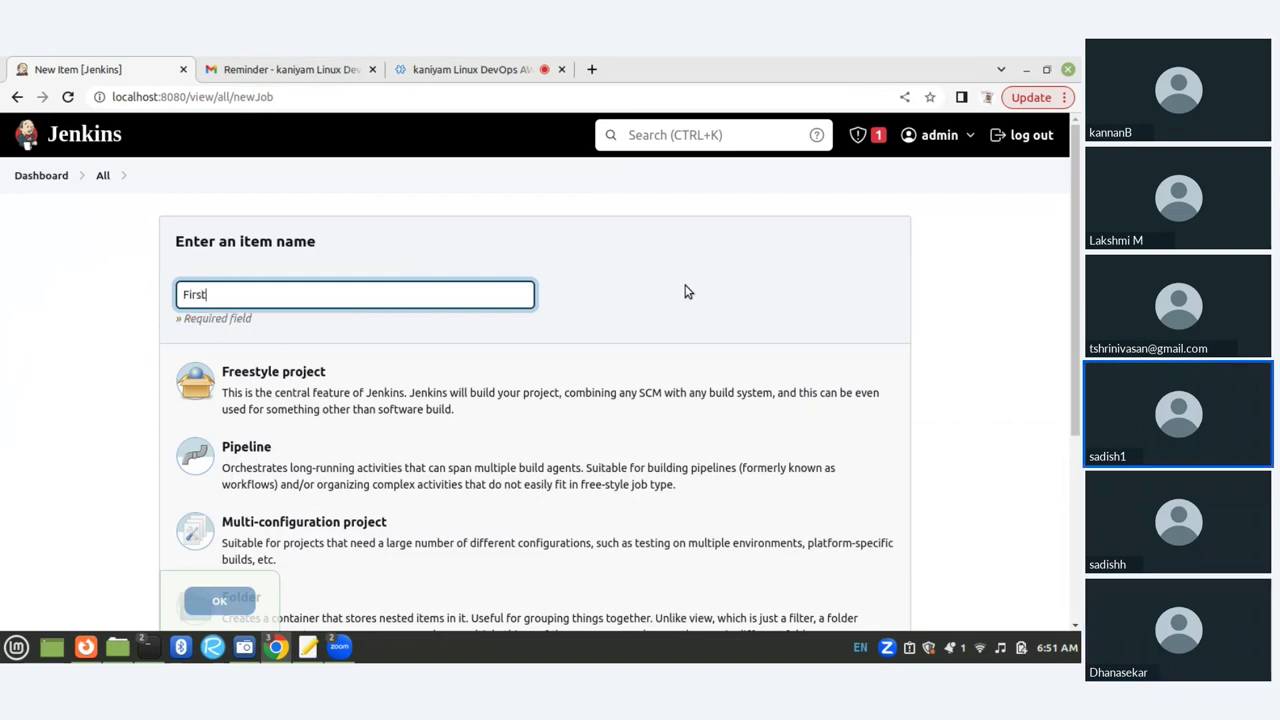
type("Job")
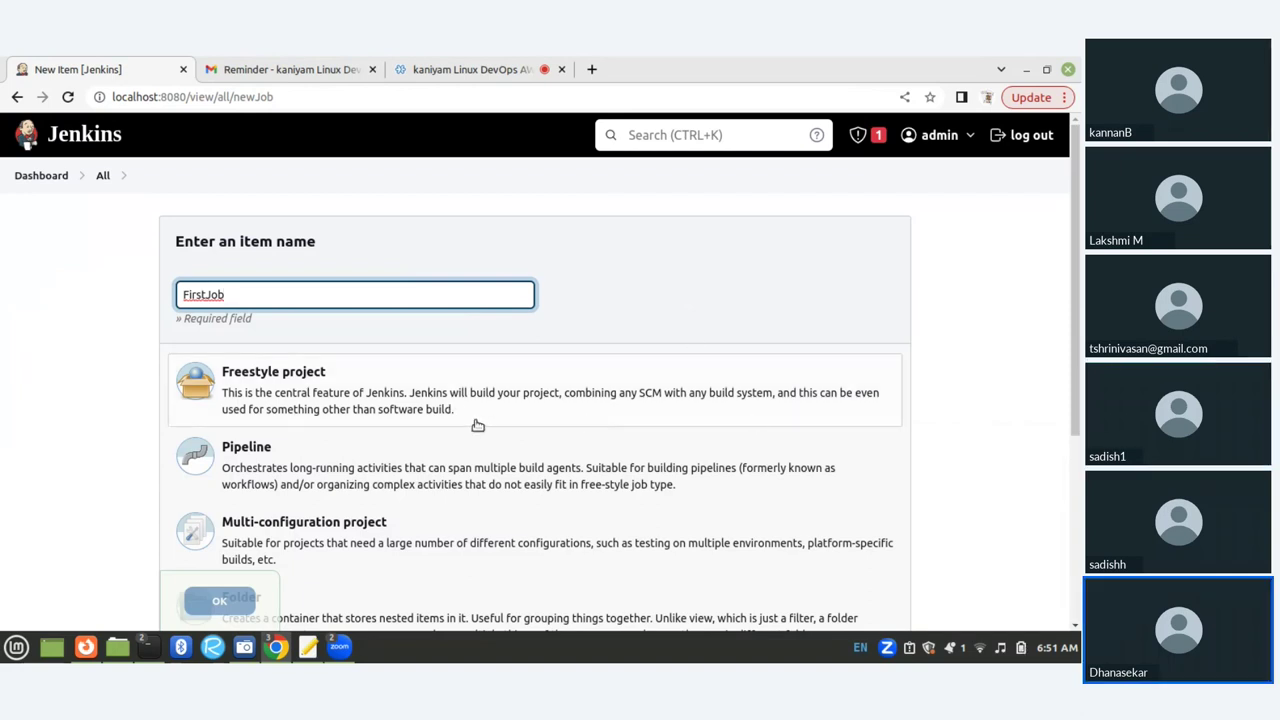
left_click(408, 412)
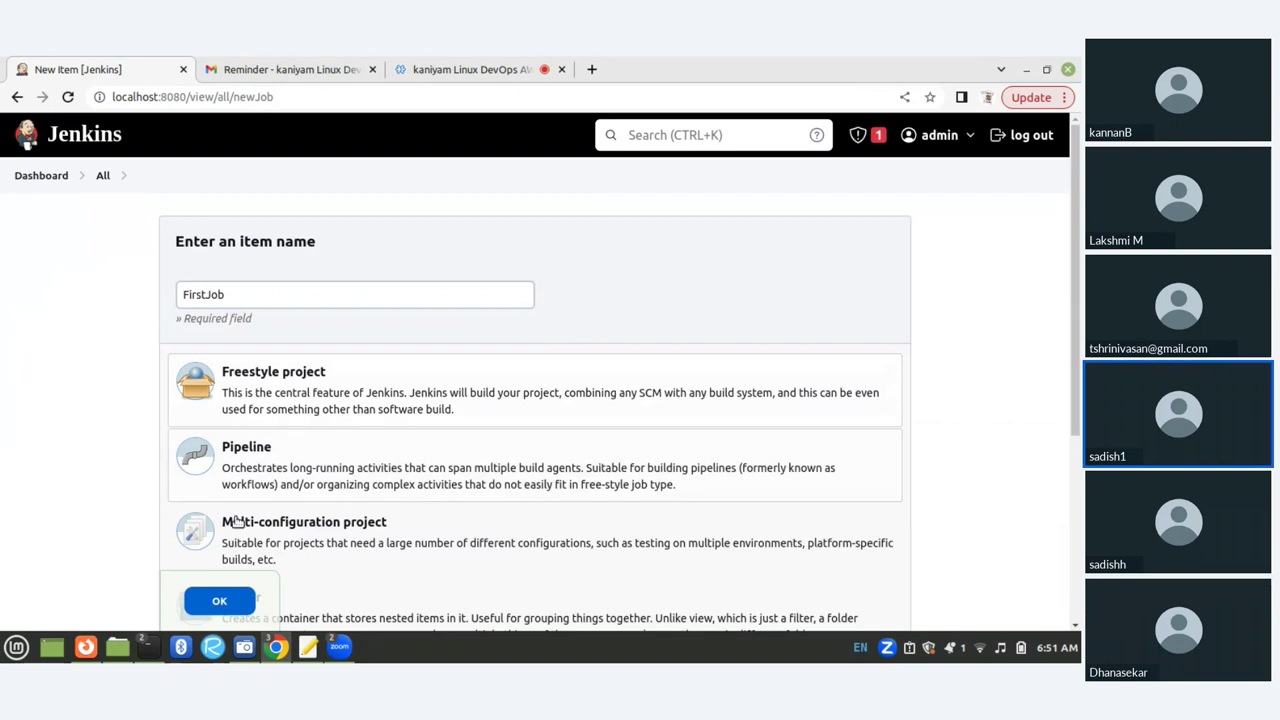
left_click(221, 603)
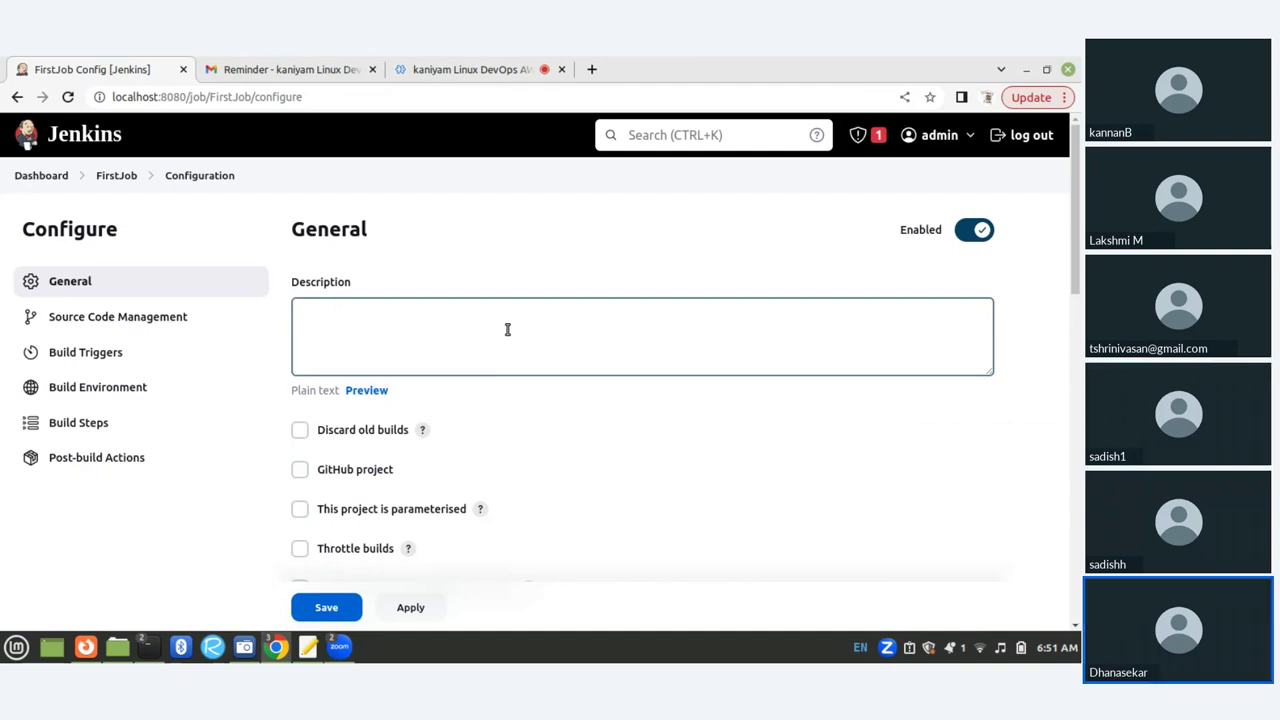
Step: Enter the description 'my firstjob' and scroll down the configuration page to Build Steps
left_click(474, 332)
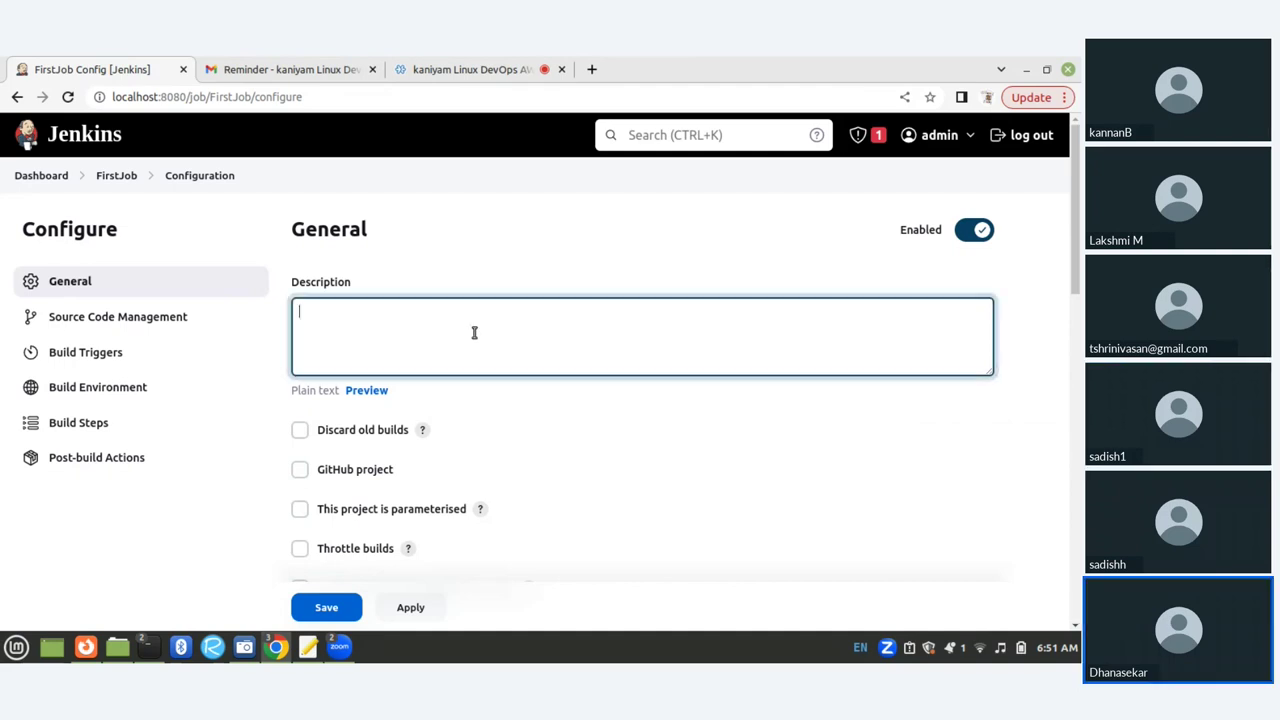
type("my firs")
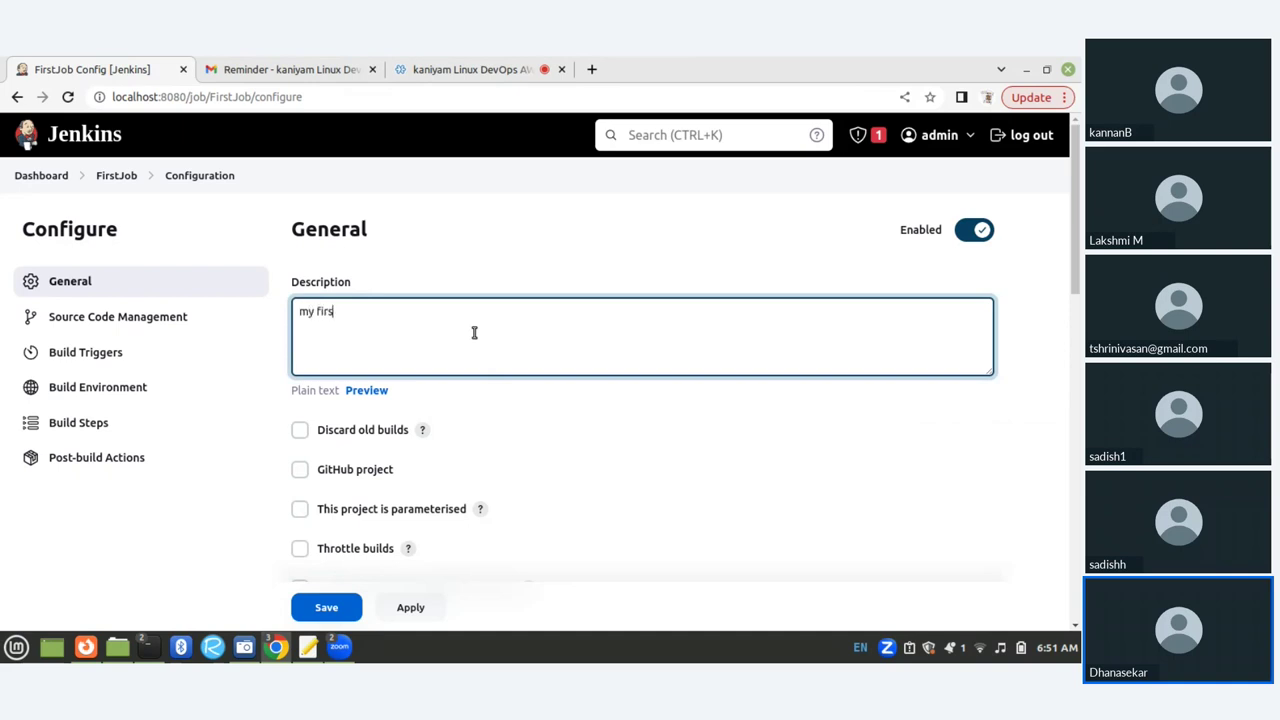
type("tjob")
scroll(512, 356, "down", 4)
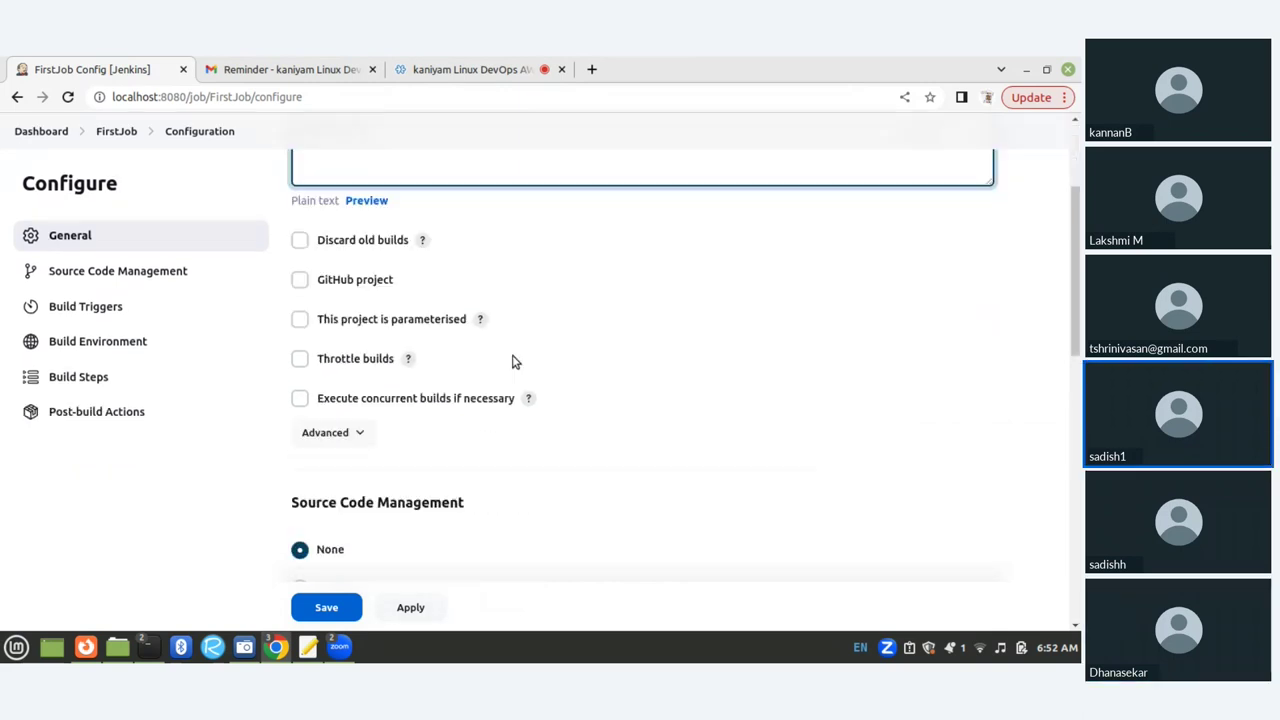
scroll(523, 362, "down", 4)
scroll(520, 363, "down", 3)
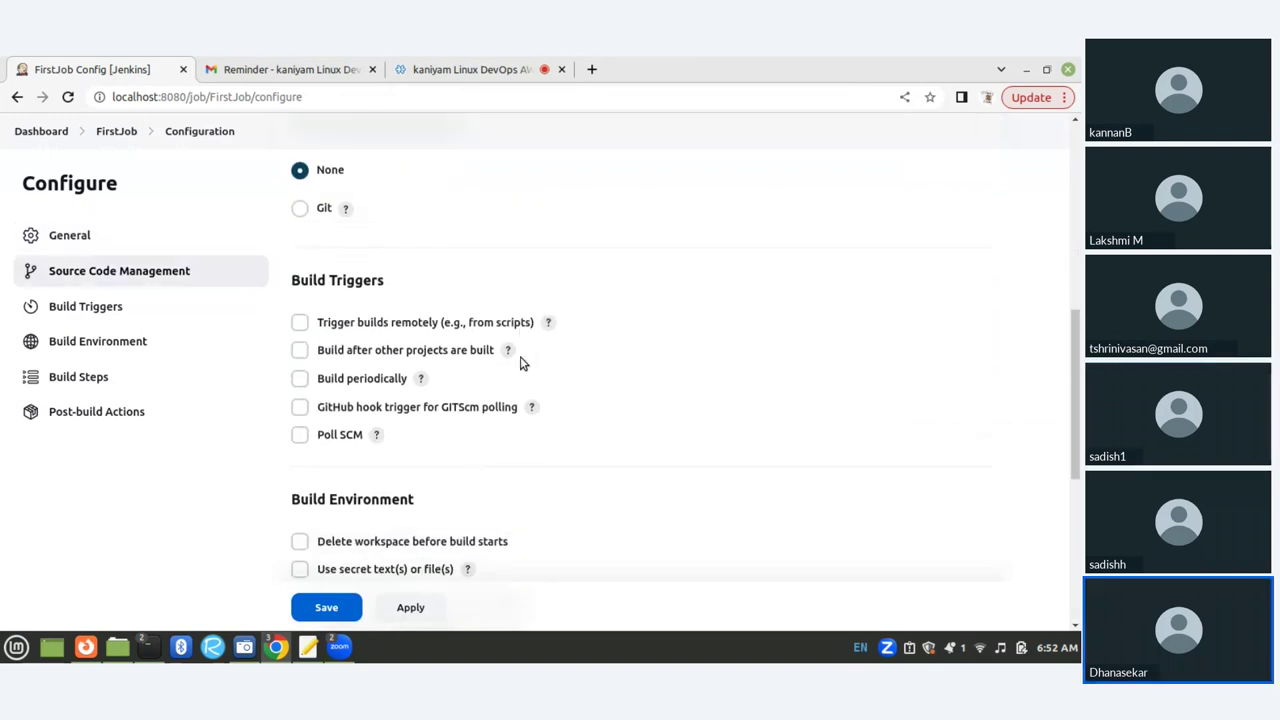
scroll(521, 363, "down", 2)
scroll(521, 363, "up", 4)
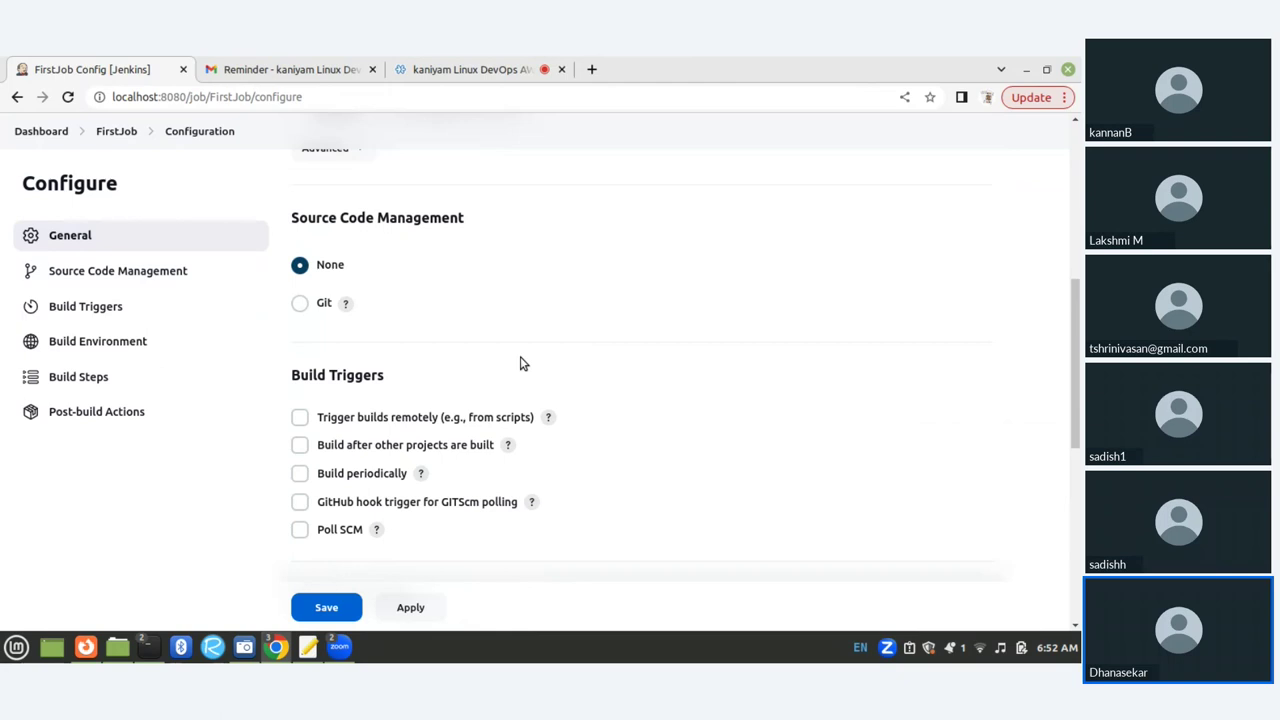
scroll(540, 367, "down", 2)
scroll(689, 367, "down", 1)
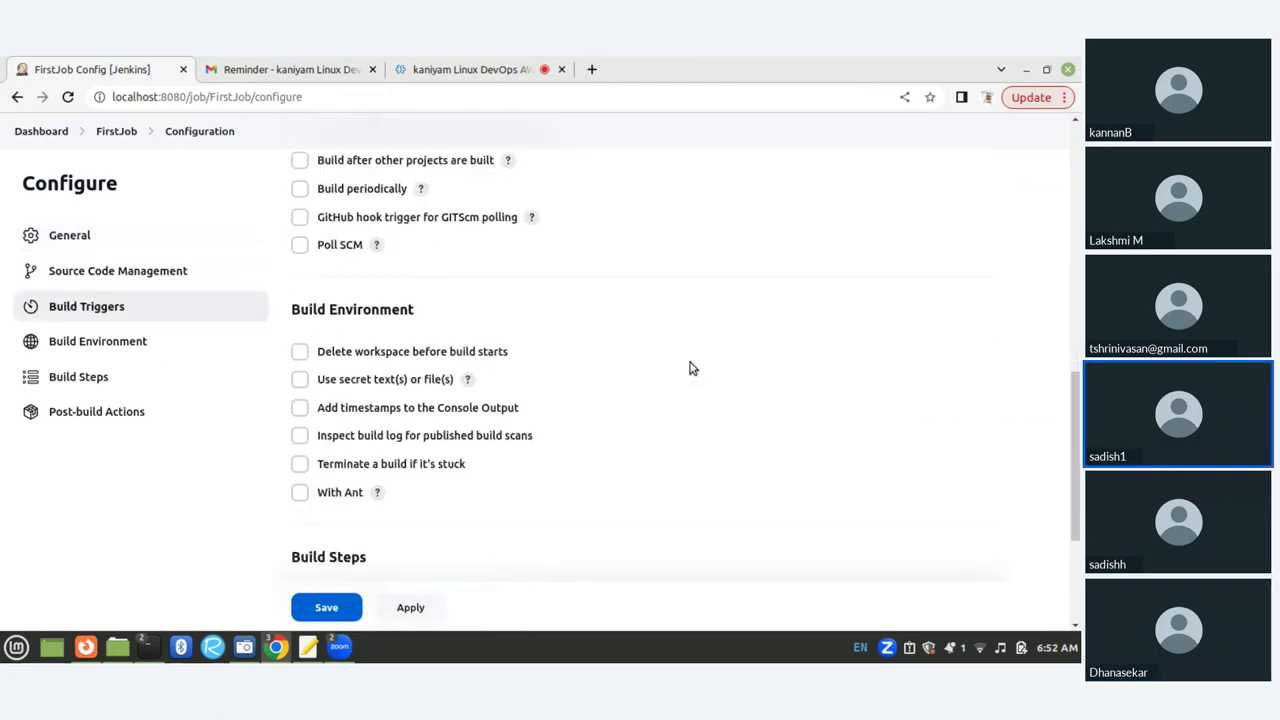
scroll(689, 368, "down", 2)
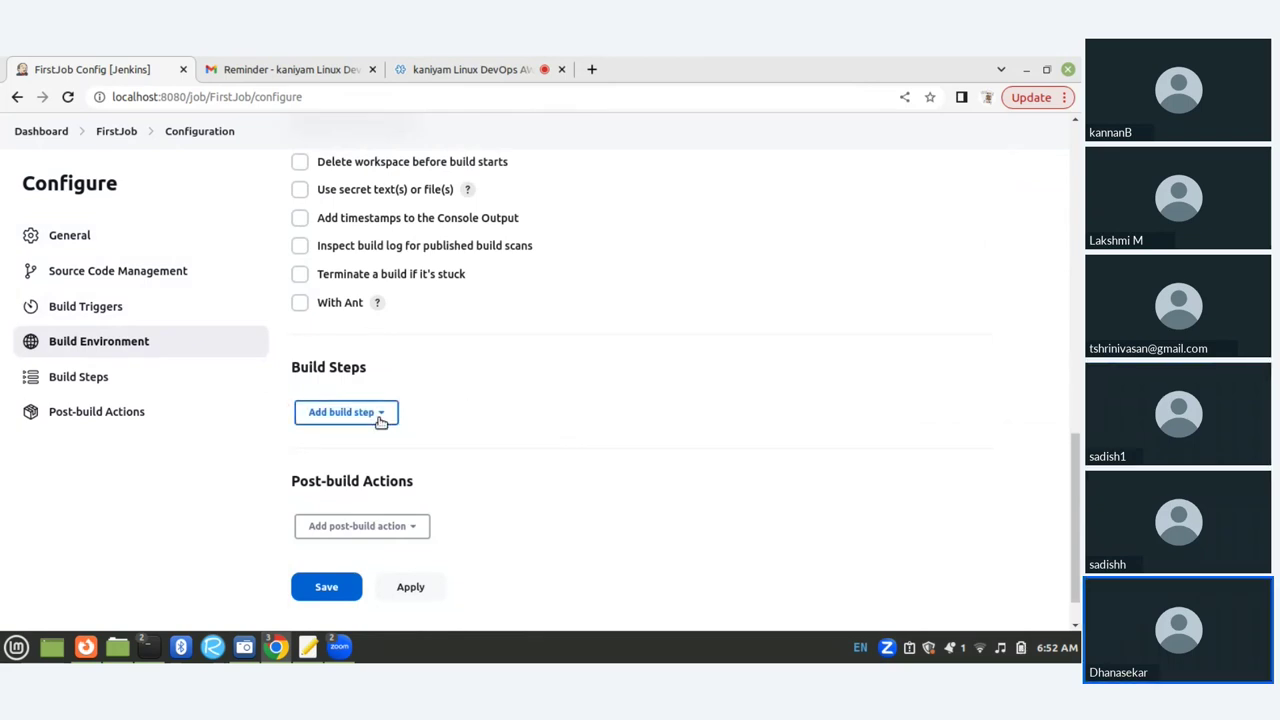
scroll(511, 426, "down", 1)
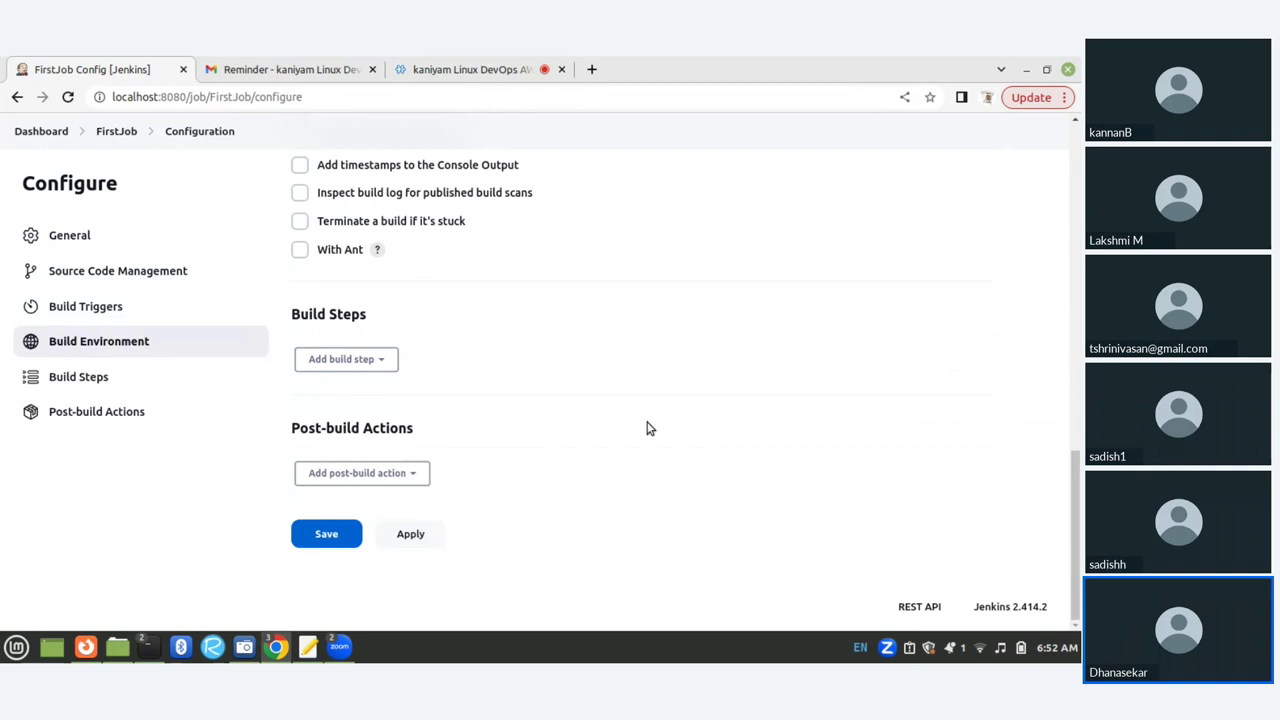
Step: Add an Execute shell build step with the command echo 'Hello World'
left_click(386, 363)
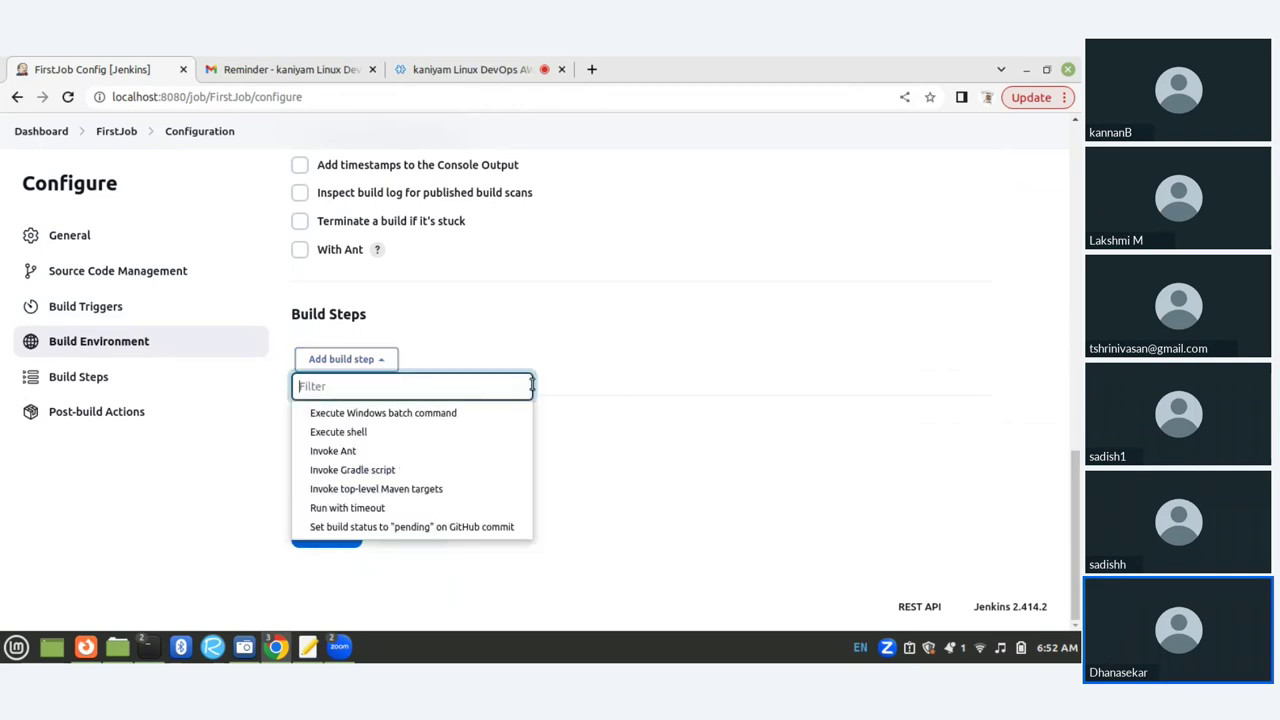
left_click(368, 437)
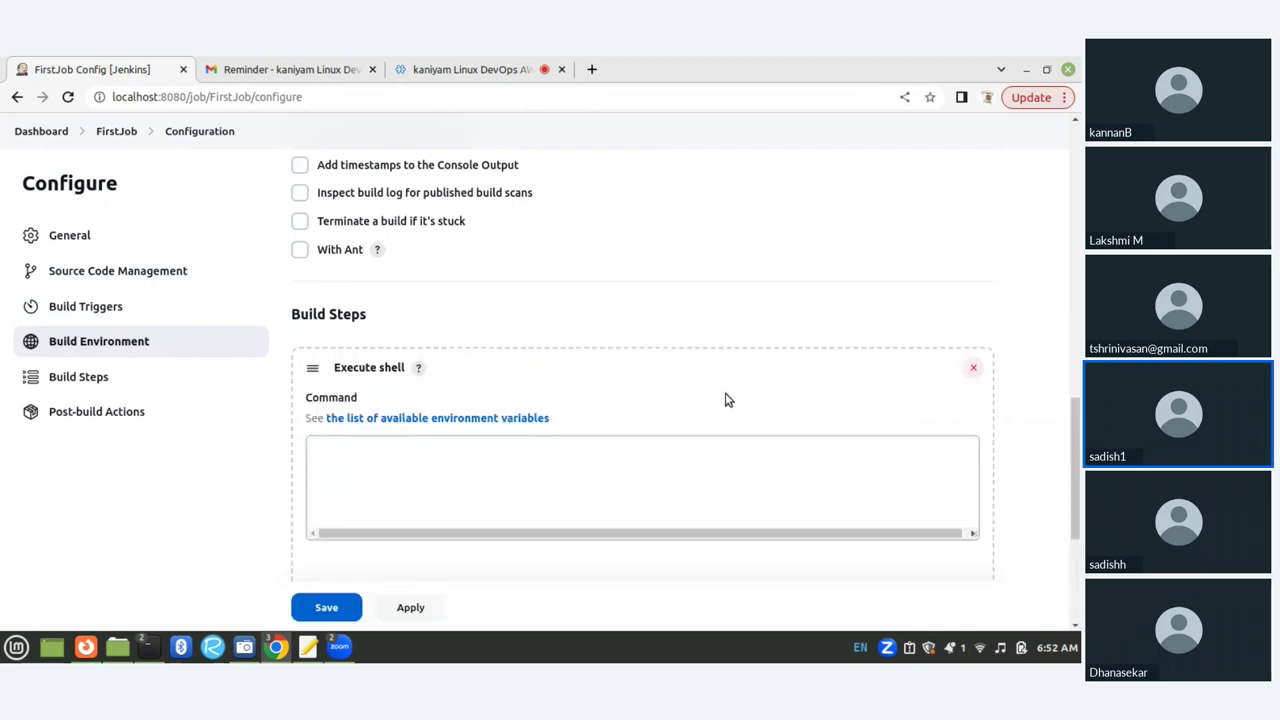
scroll(727, 394, "down", 1)
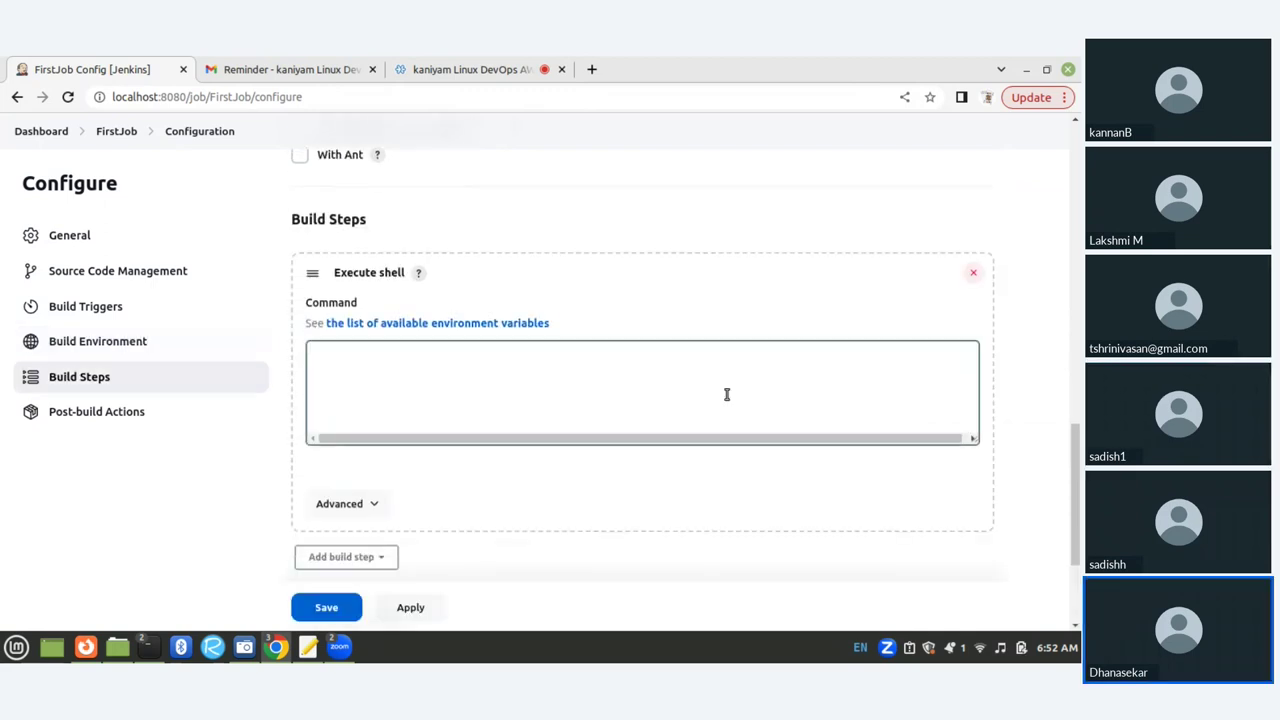
left_click(524, 365)
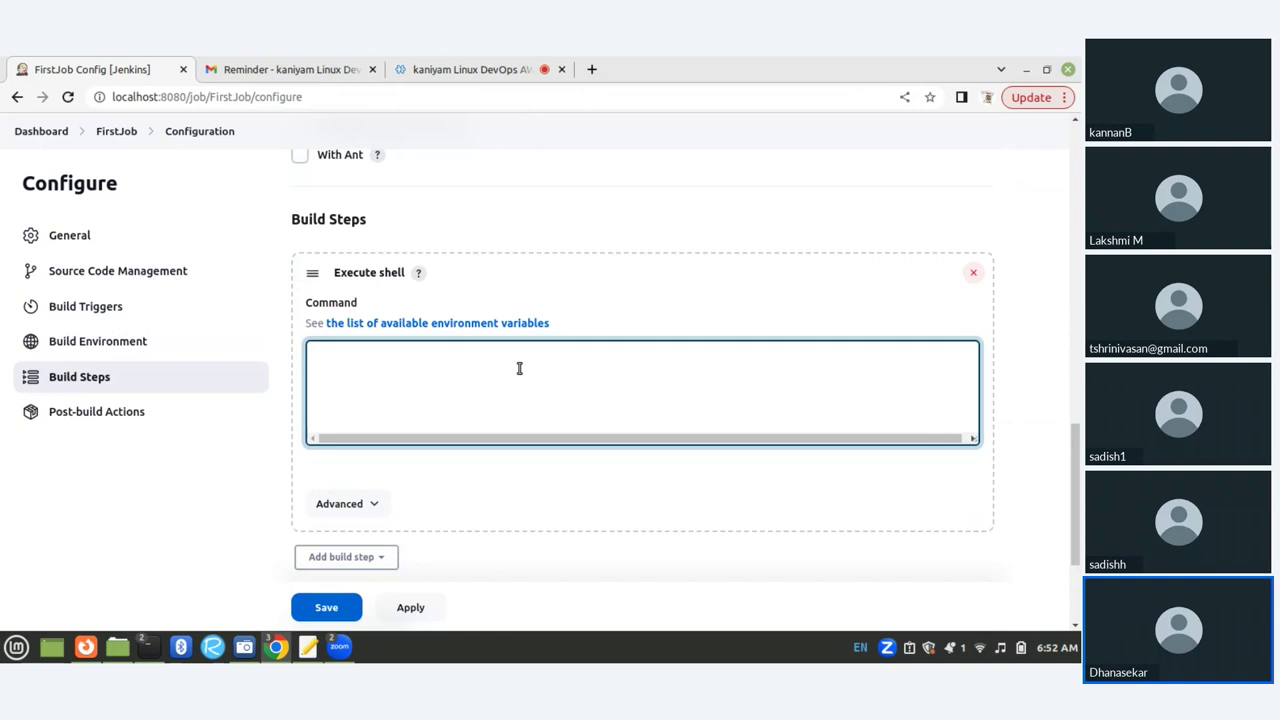
type("echo")
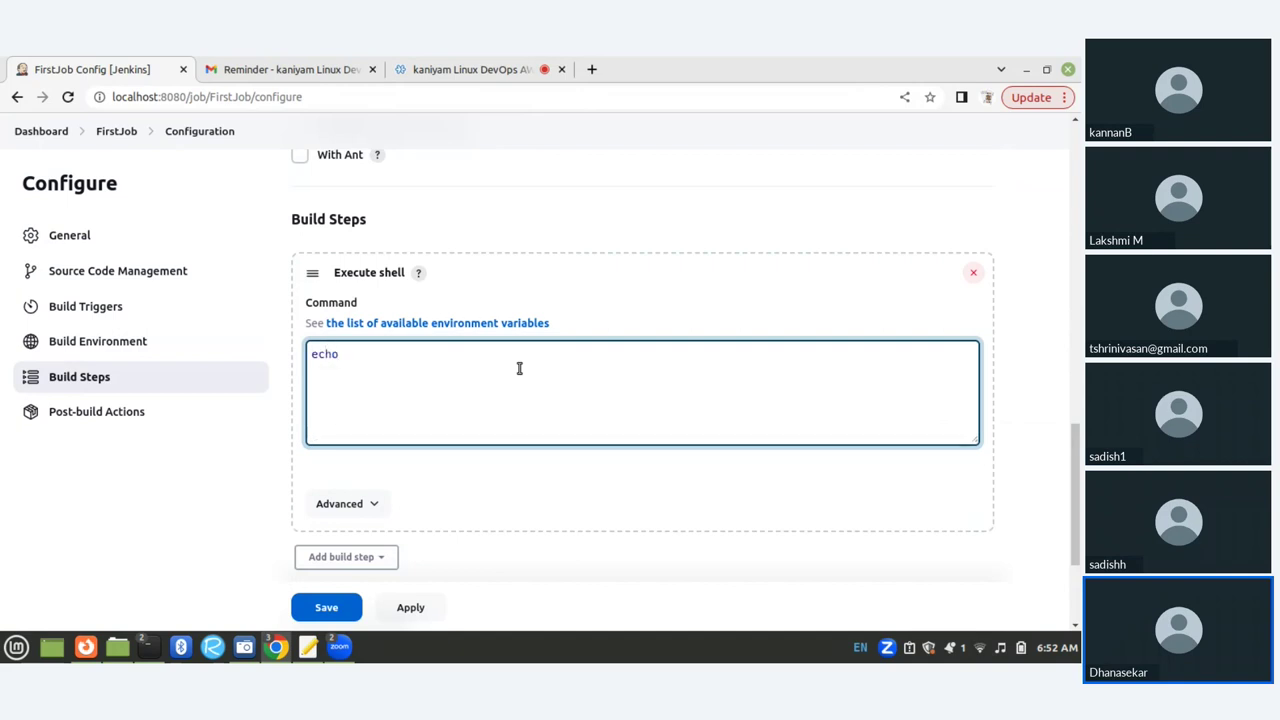
type(" 'Hello World'")
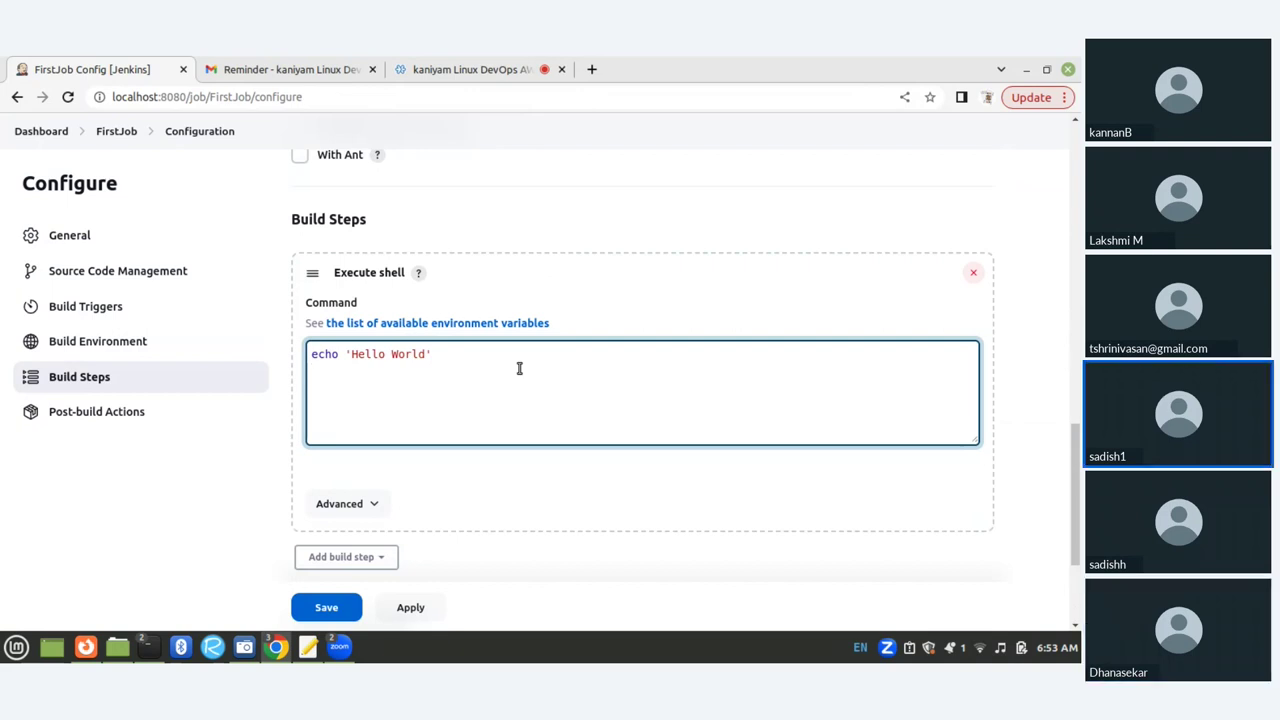
Step: Add uptime and free -h as further command lines, then apply and save the job
type("uptime")
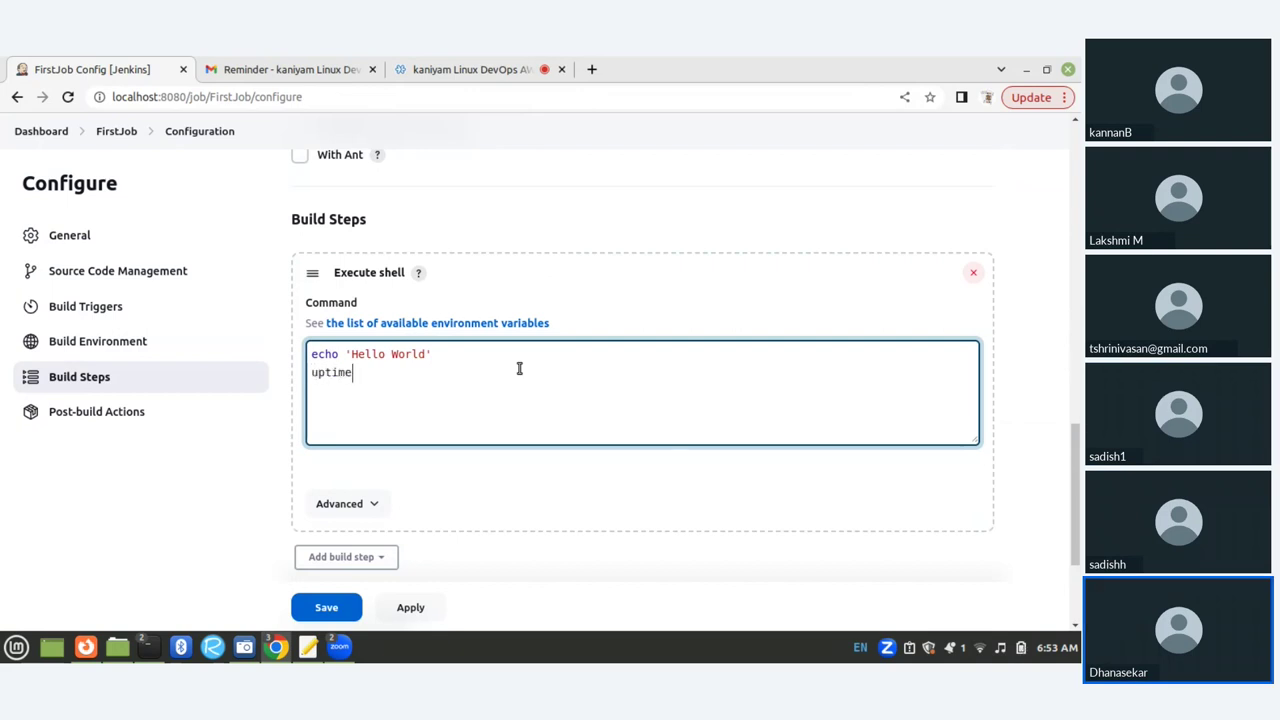
key("Return")
type("p ")
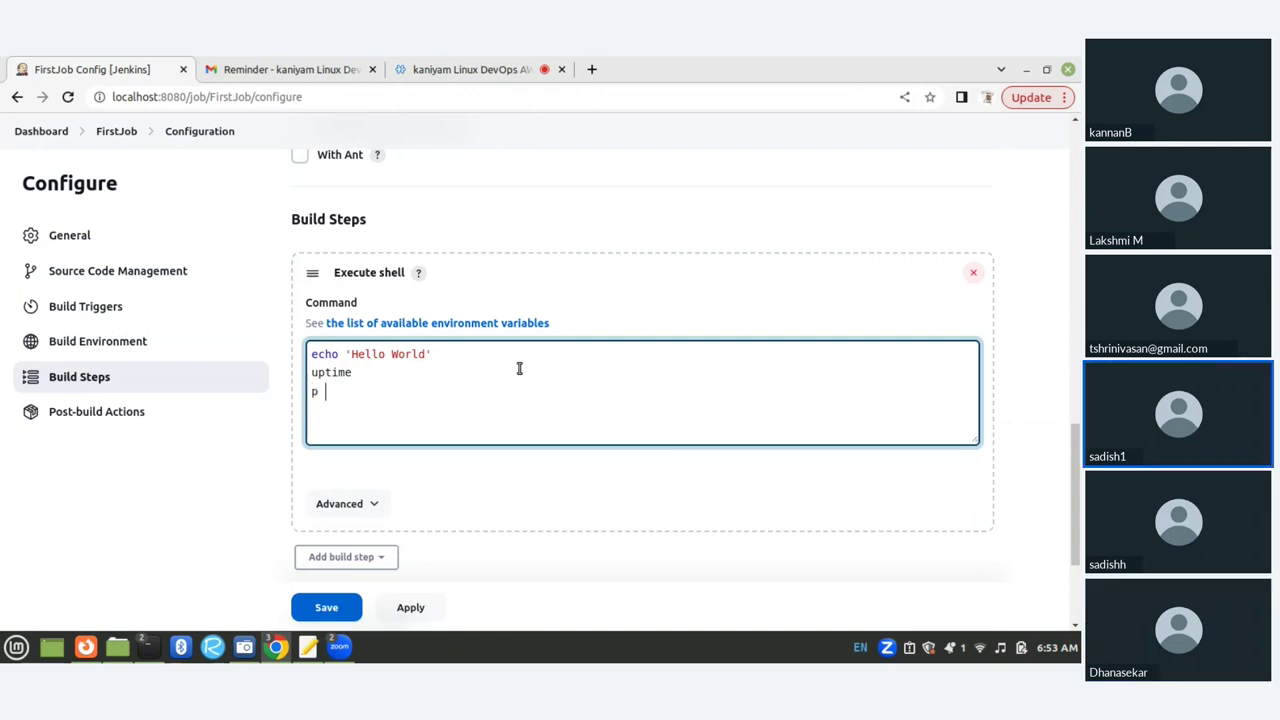
type("-h")
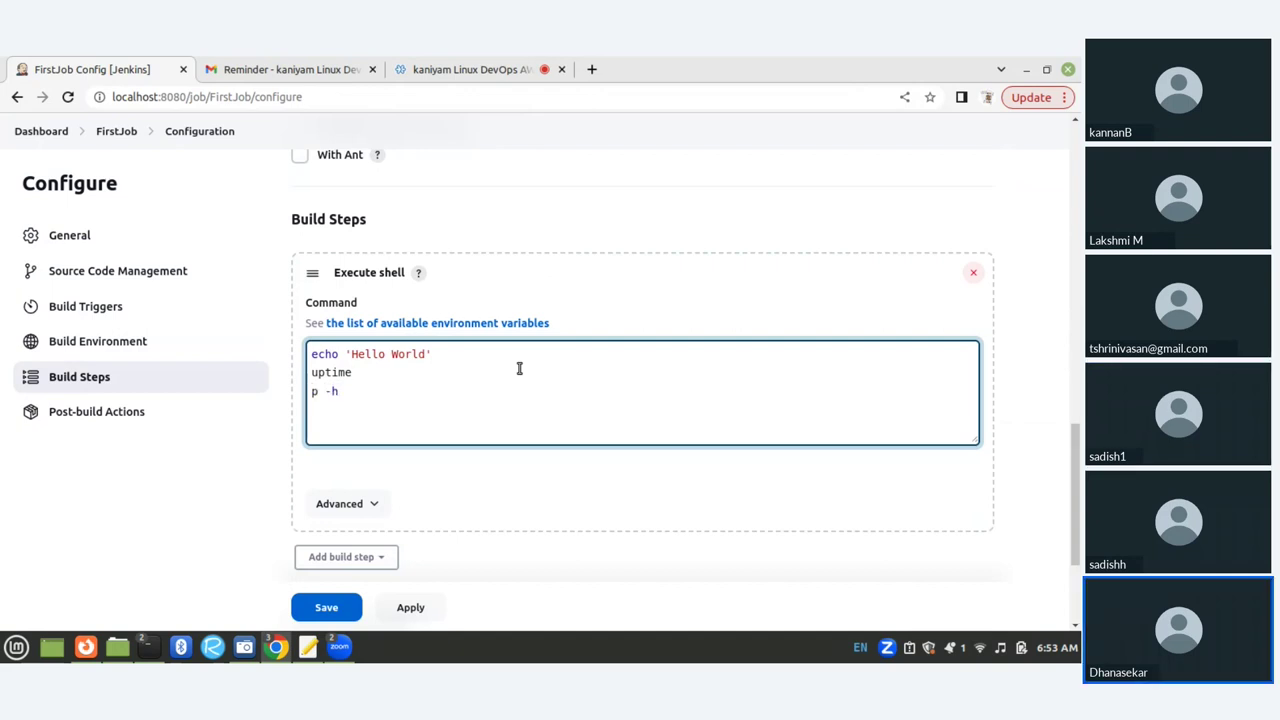
key("BackSpace")
key("BackSpace")
key("BackSpace")
key("BackSpace")
key("BackSpace")
key("BackSpace")
key("BackSpace")
key("BackSpace")
key("BackSpace")
key("BackSpace")
key("BackSpace")
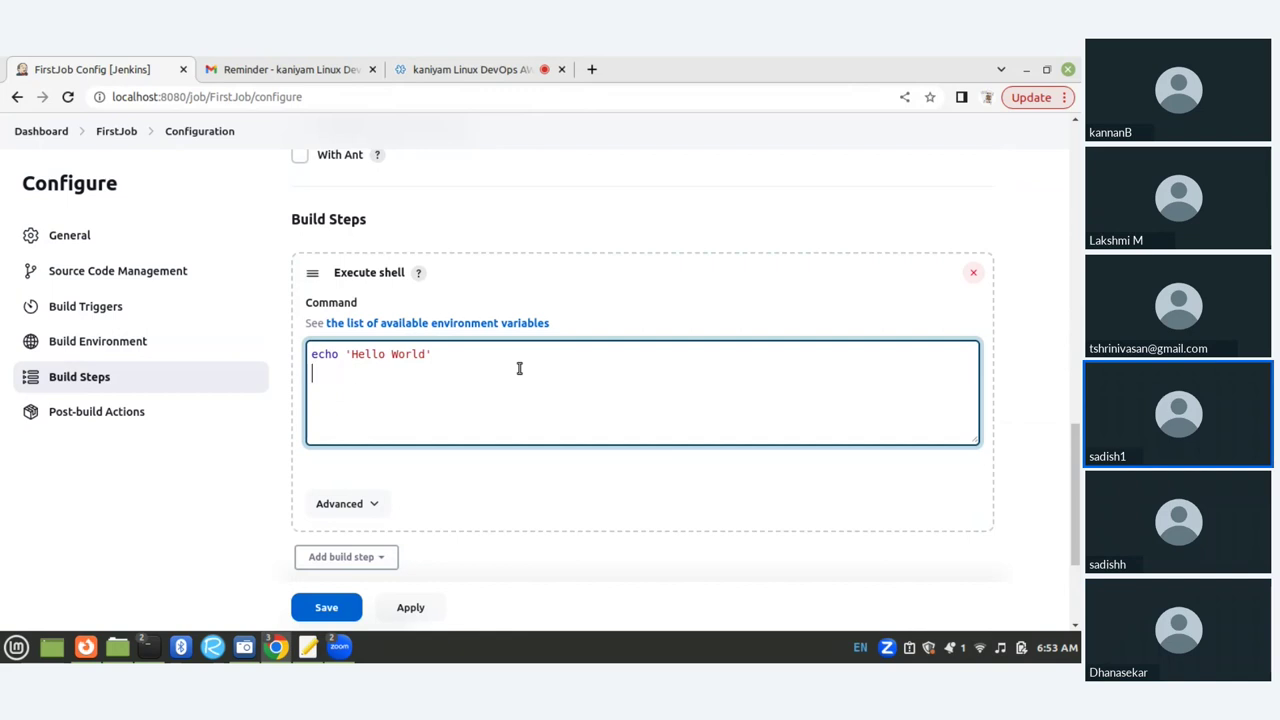
type("uptime")
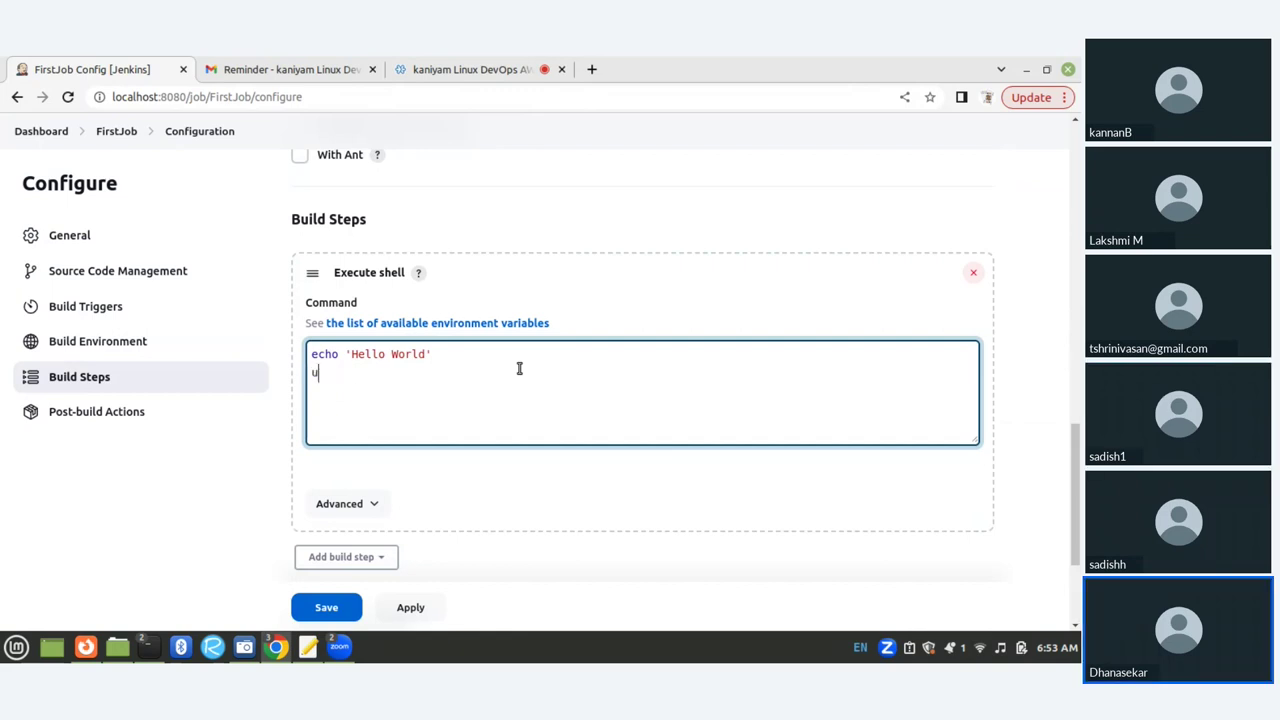
key("Return")
type("free -h")
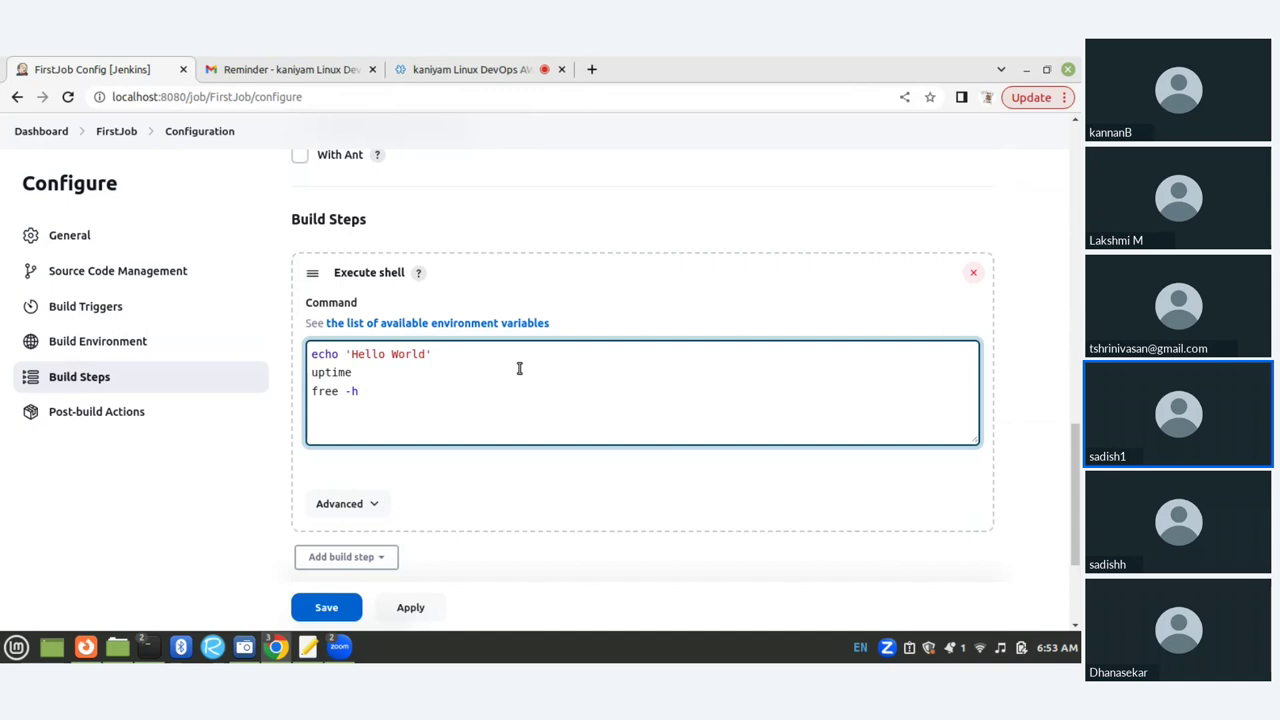
key("Return")
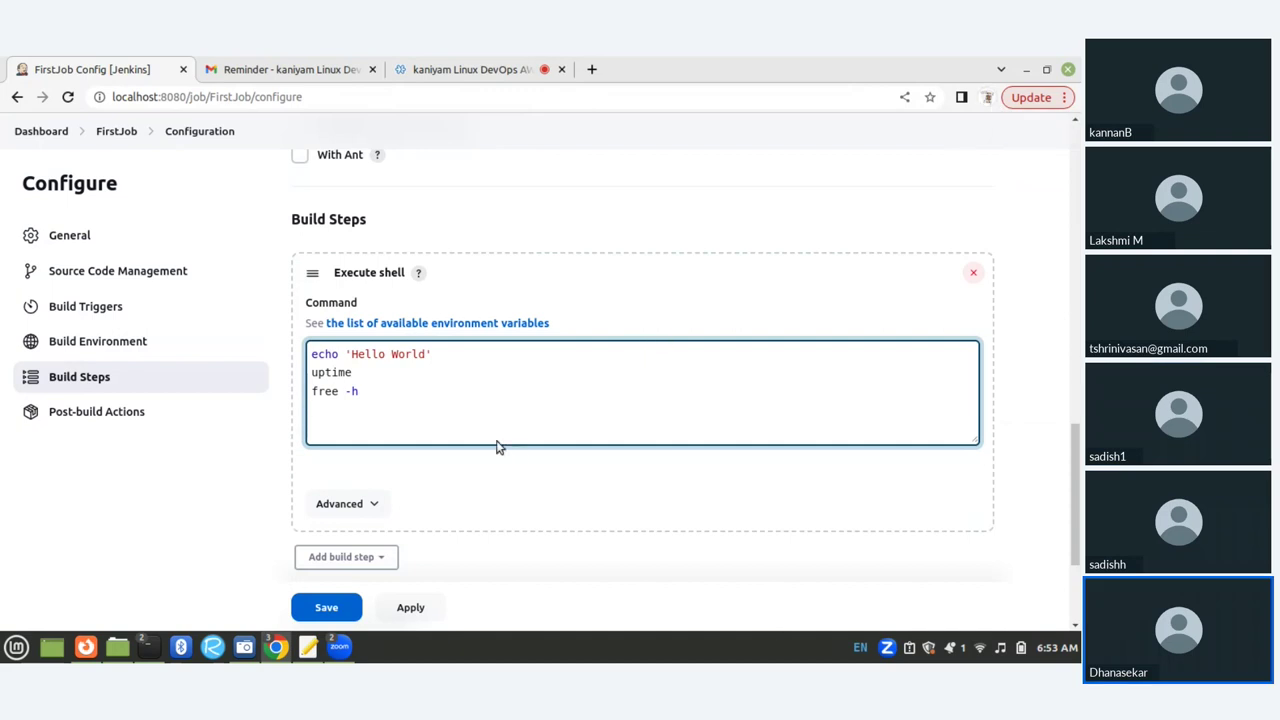
left_click(409, 608)
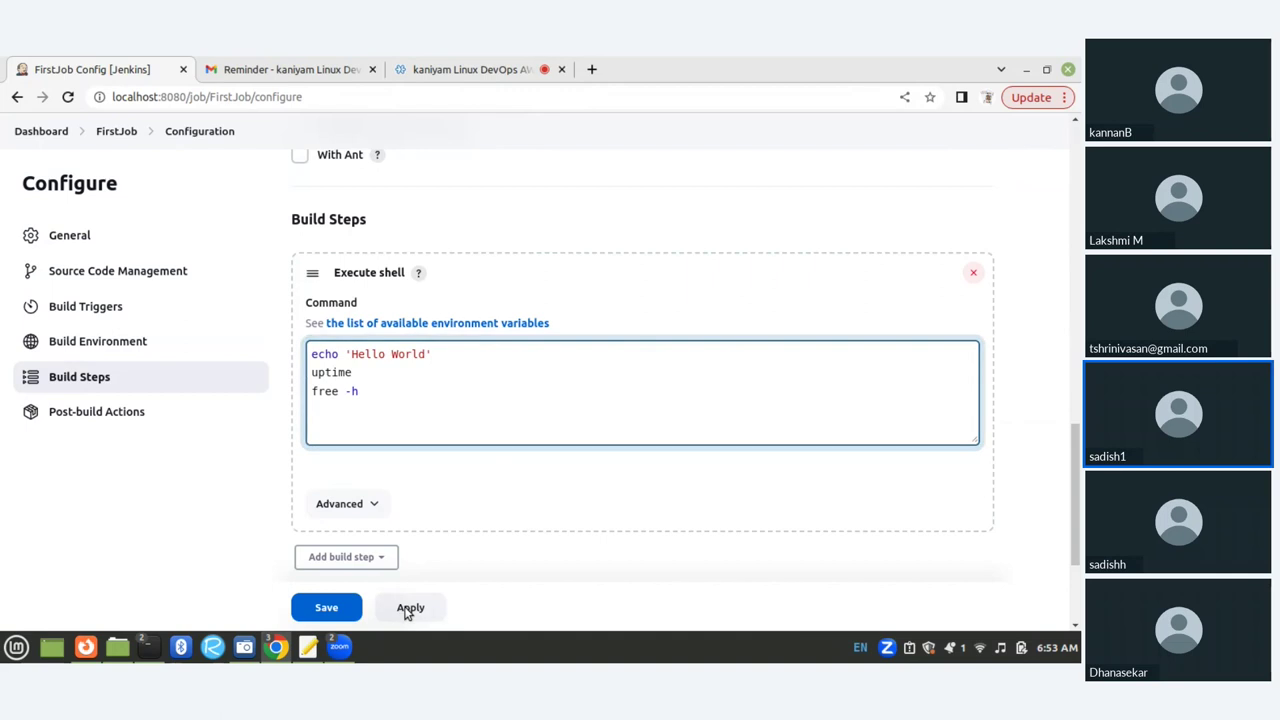
left_click(335, 607)
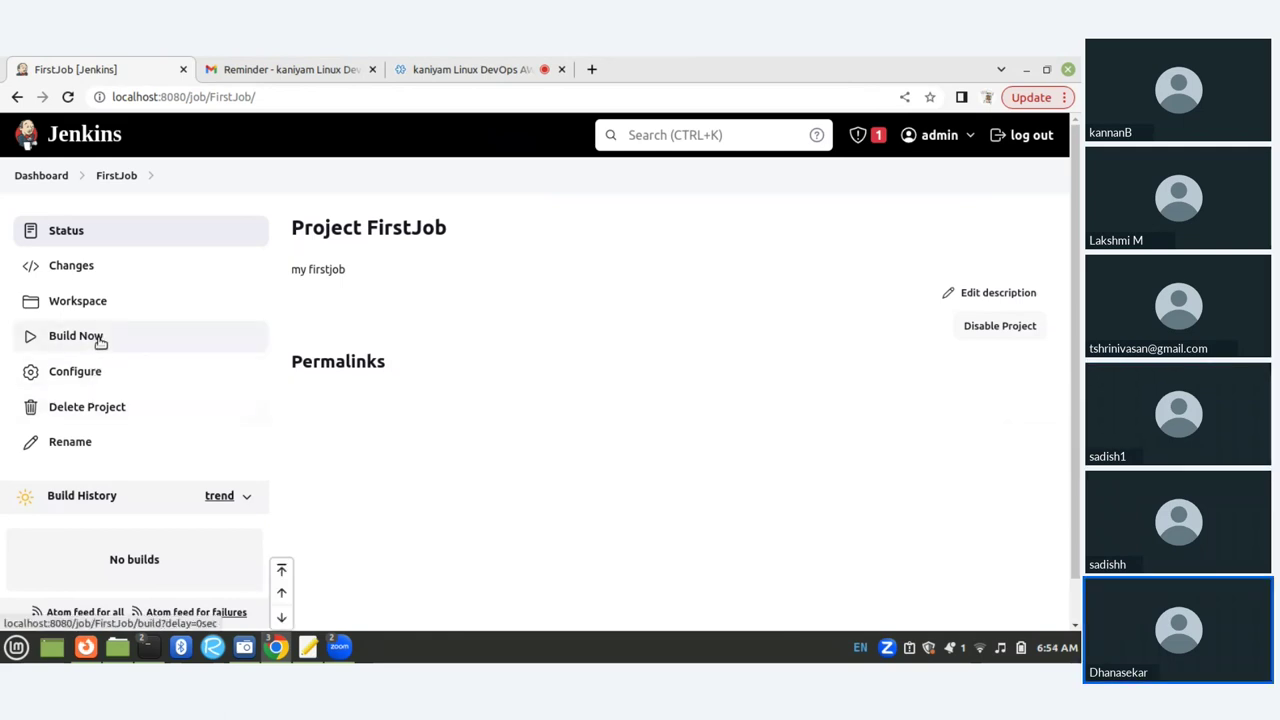
Step: Trigger two FirstJob builds and view build #1's console output
left_click(101, 342)
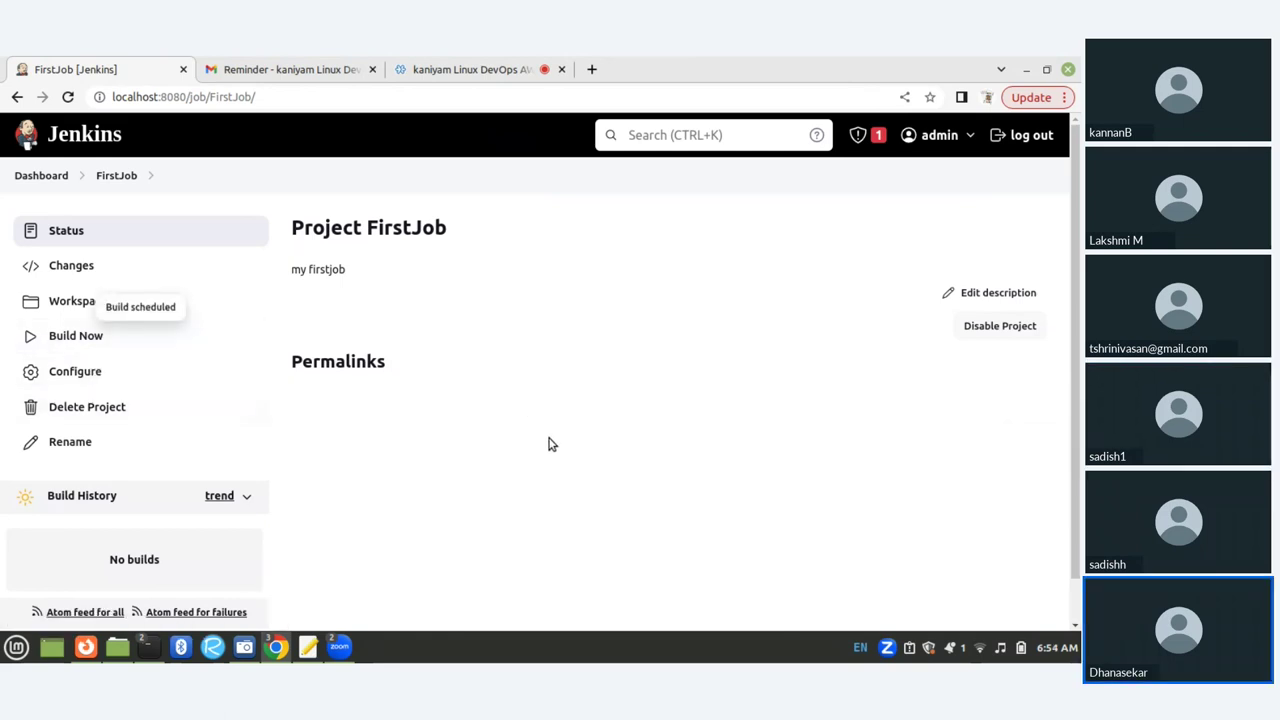
left_click(76, 343)
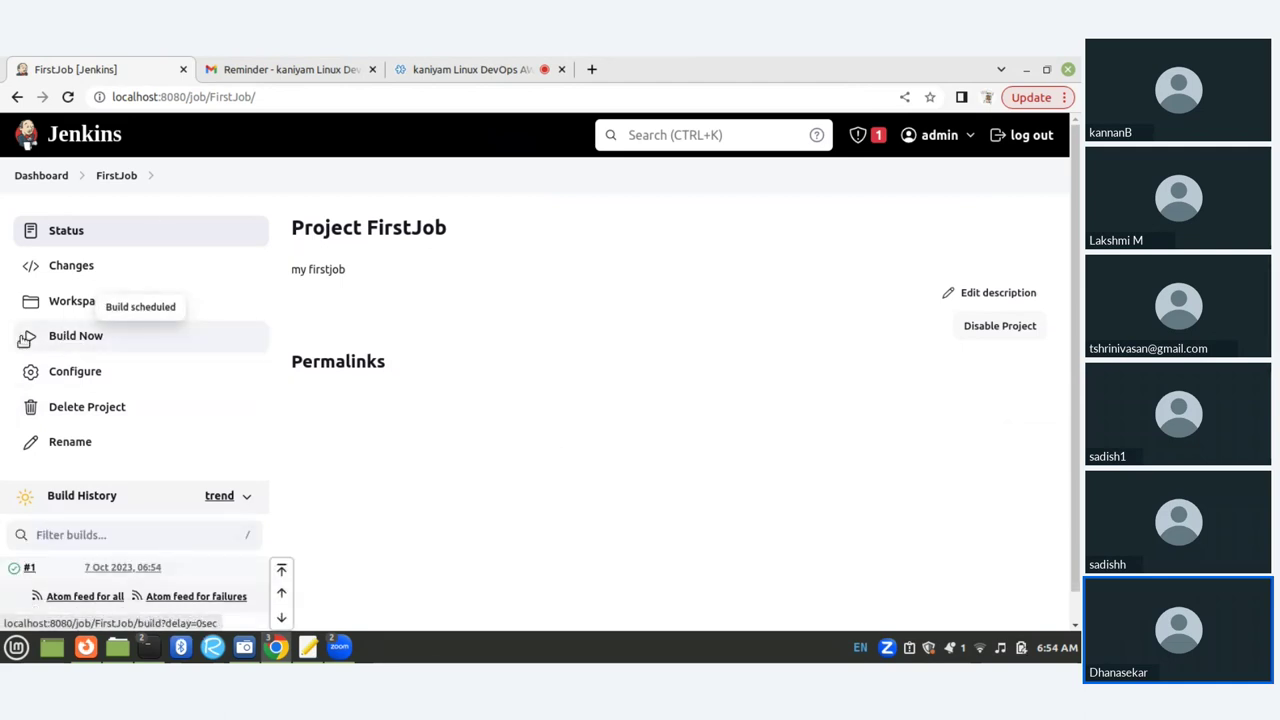
scroll(20, 390, "down", 1)
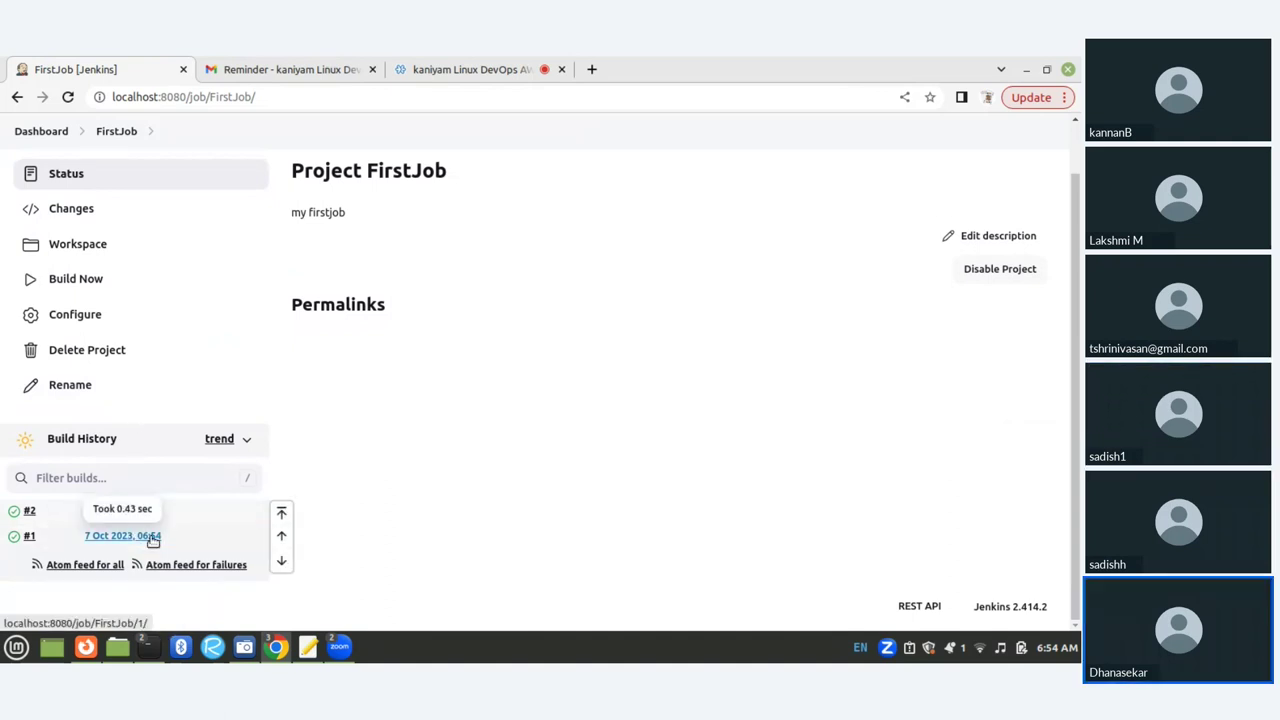
left_click(149, 535)
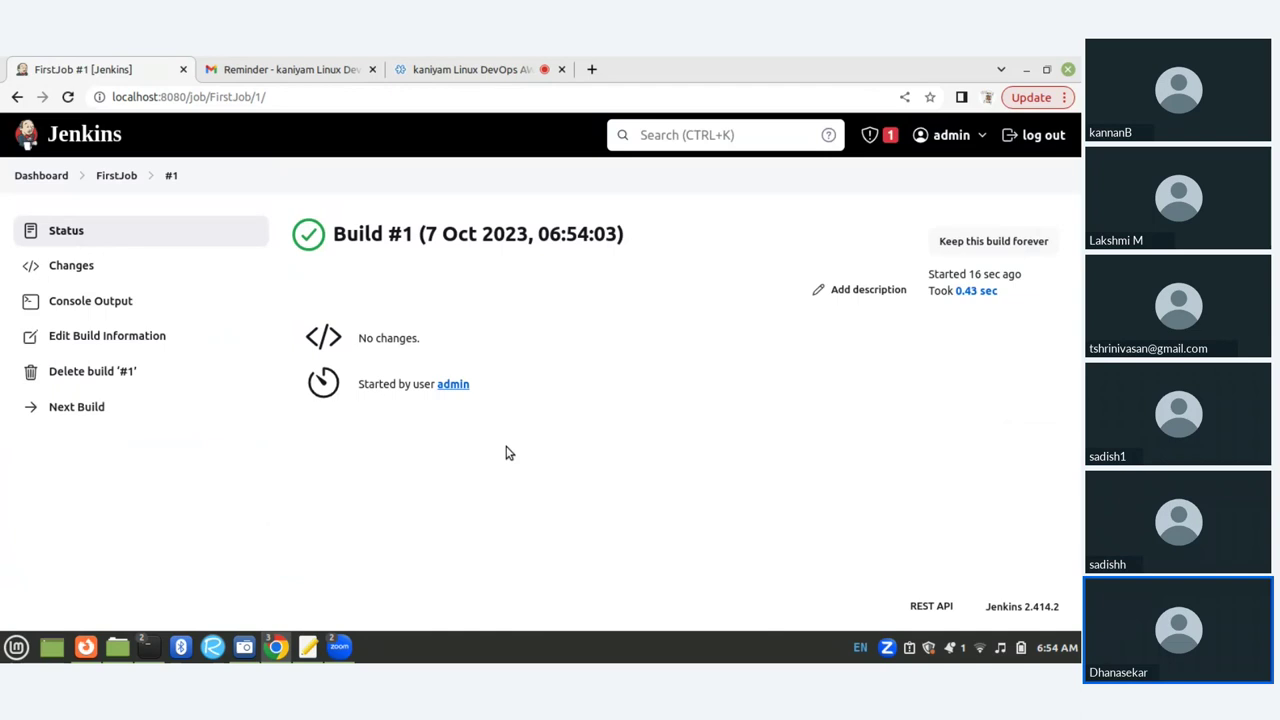
left_click(109, 175)
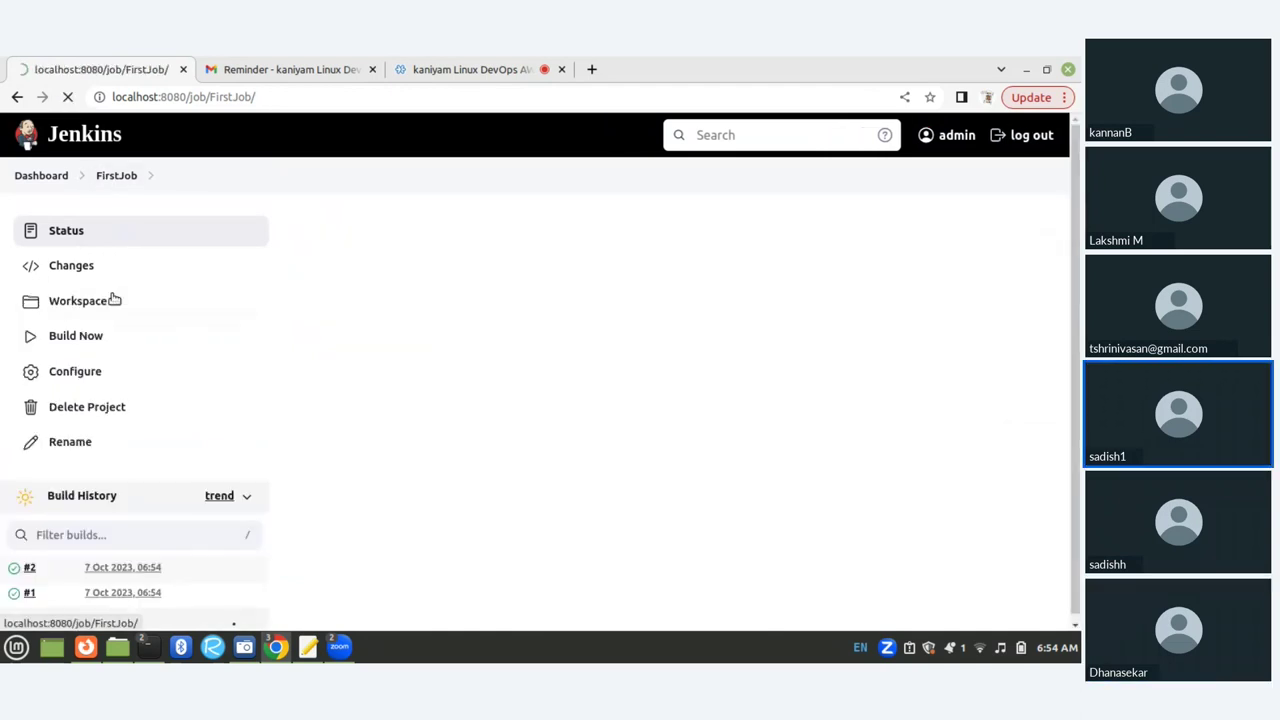
scroll(129, 474, "down", 1)
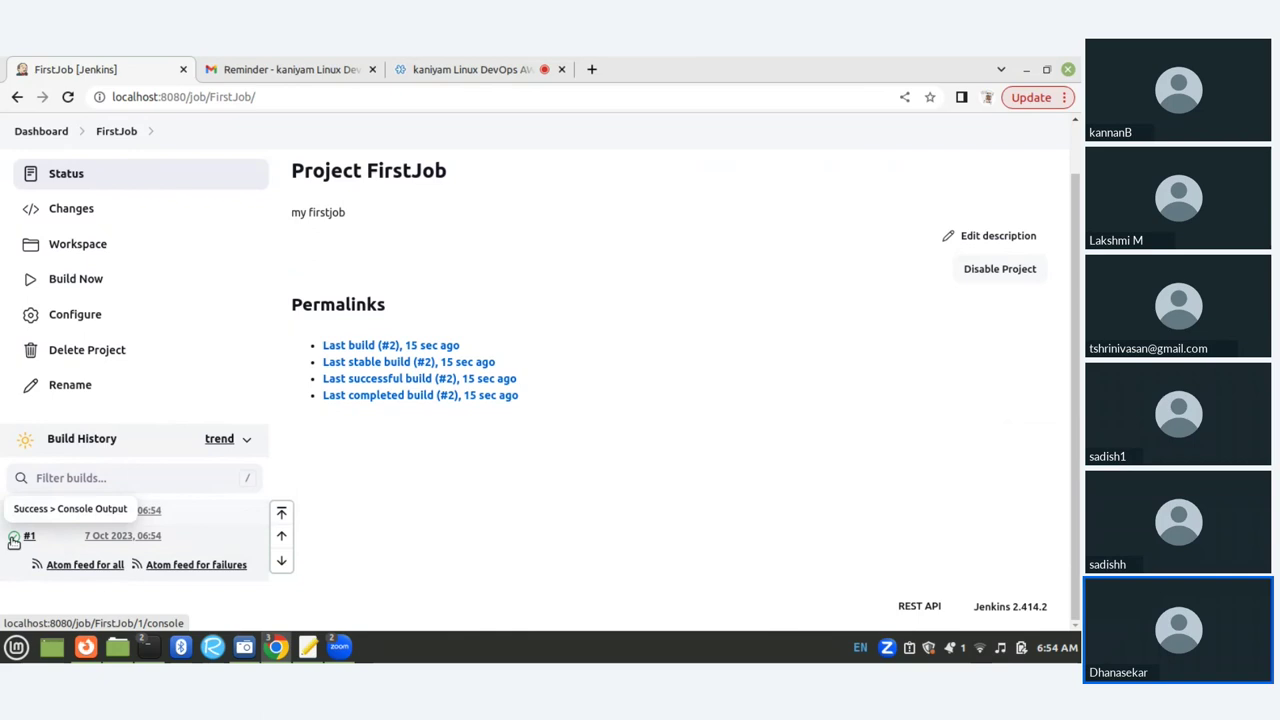
left_click(13, 541)
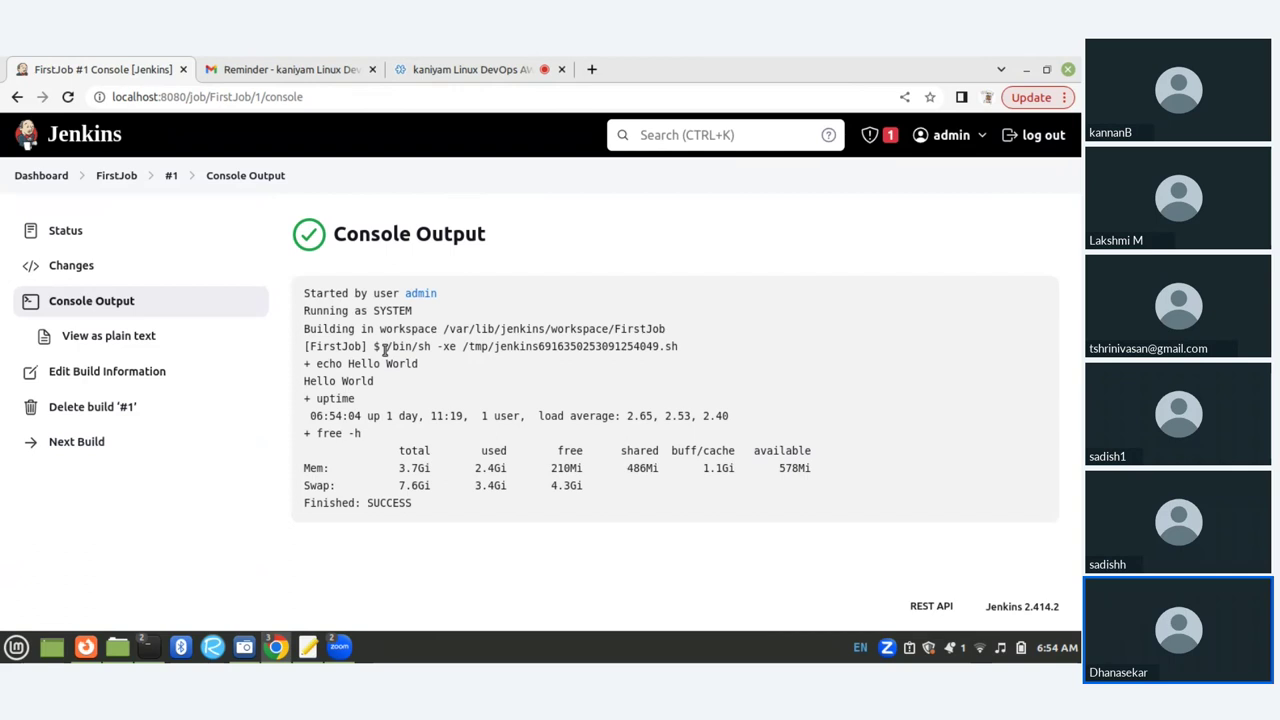
left_click_drag(384, 349, 540, 349)
left_click(505, 396)
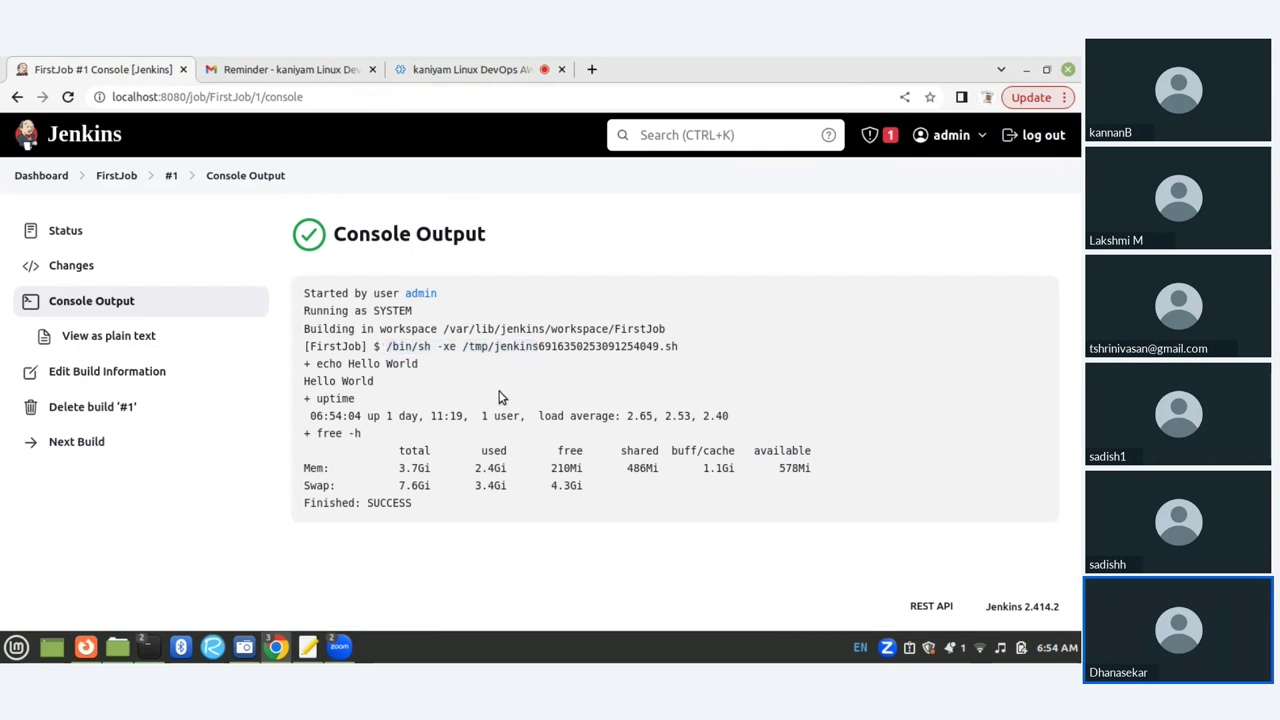
double_click(360, 364)
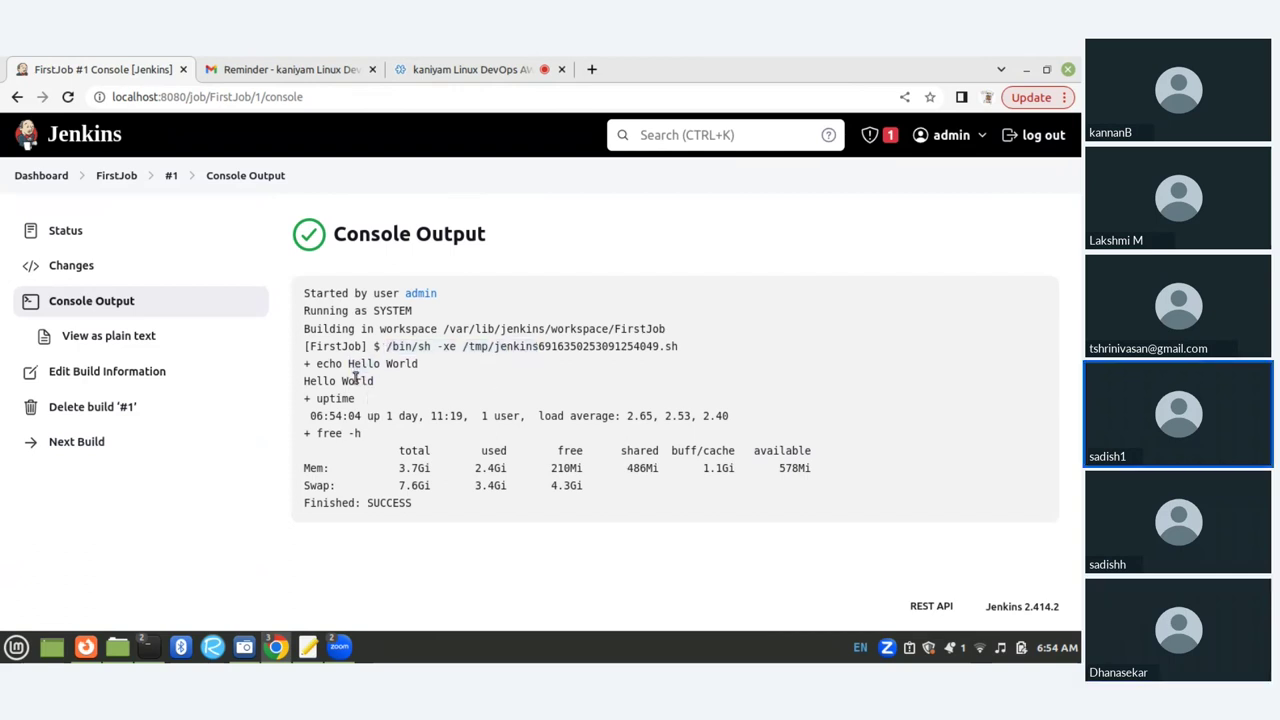
double_click(357, 381)
left_click(412, 451)
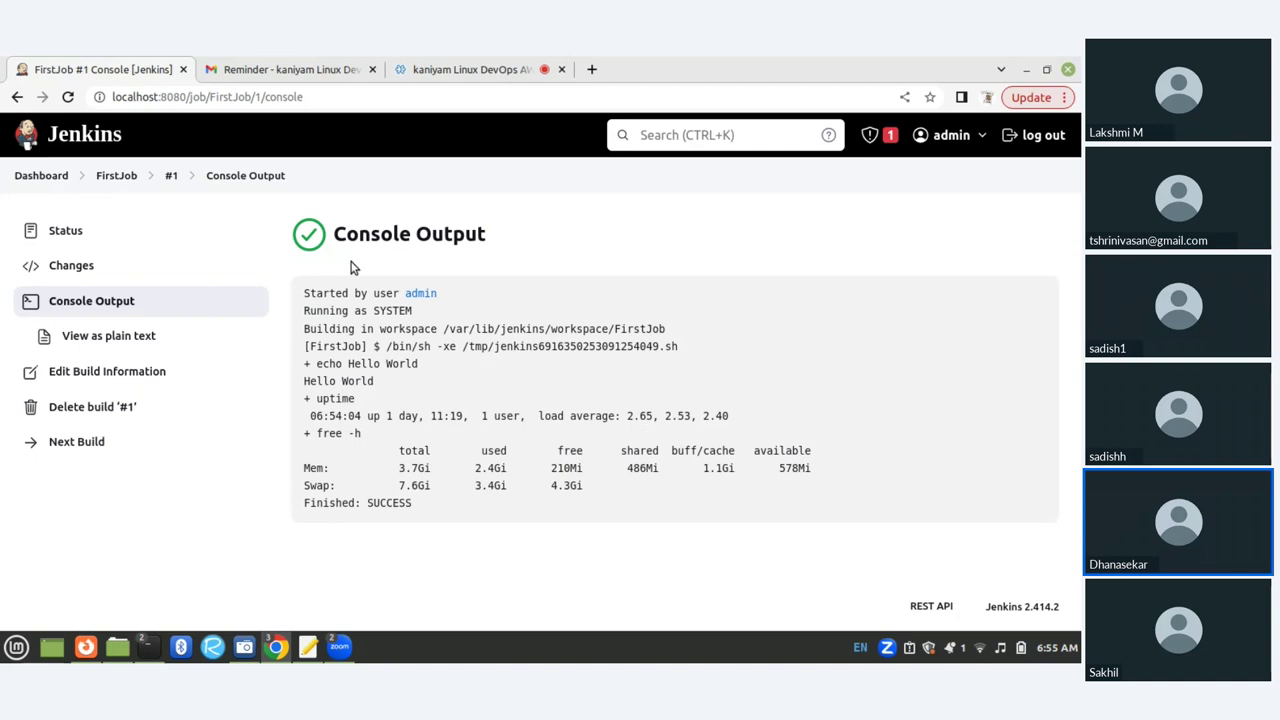
Step: In a cleared terminal, change into /var/lib/jenkins and list its contents
mouse_move(148, 647)
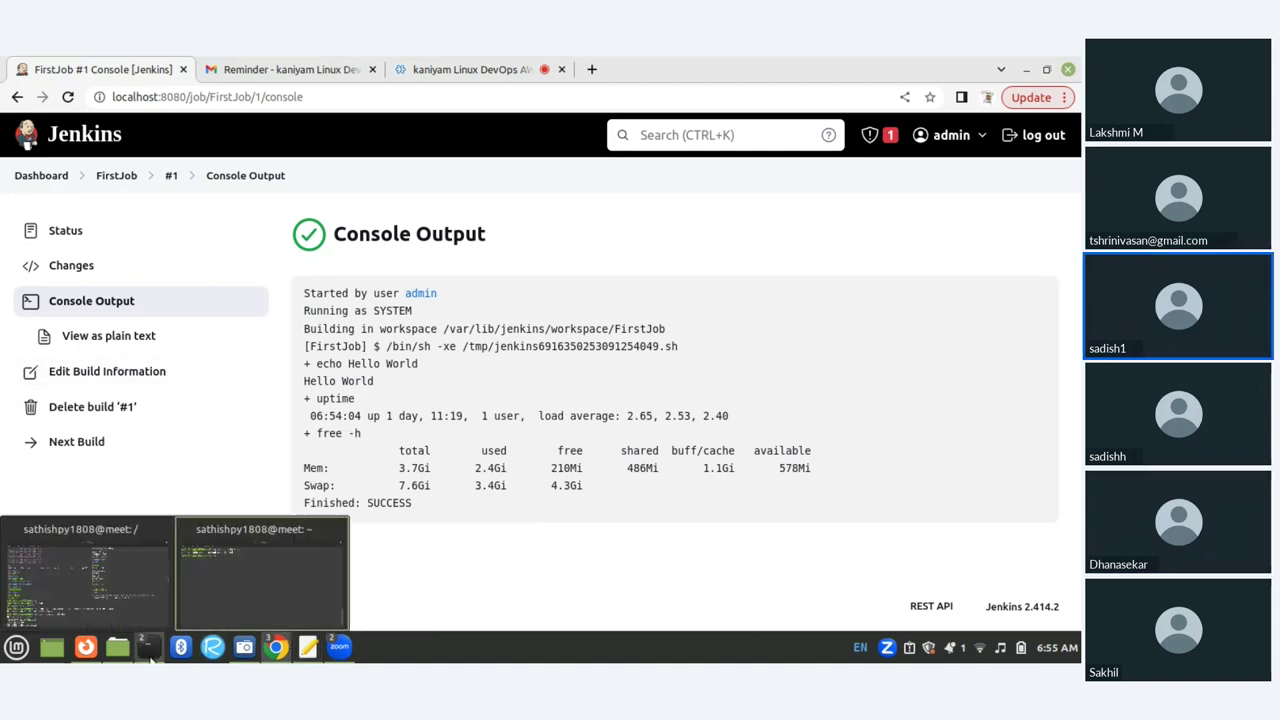
left_click(245, 570)
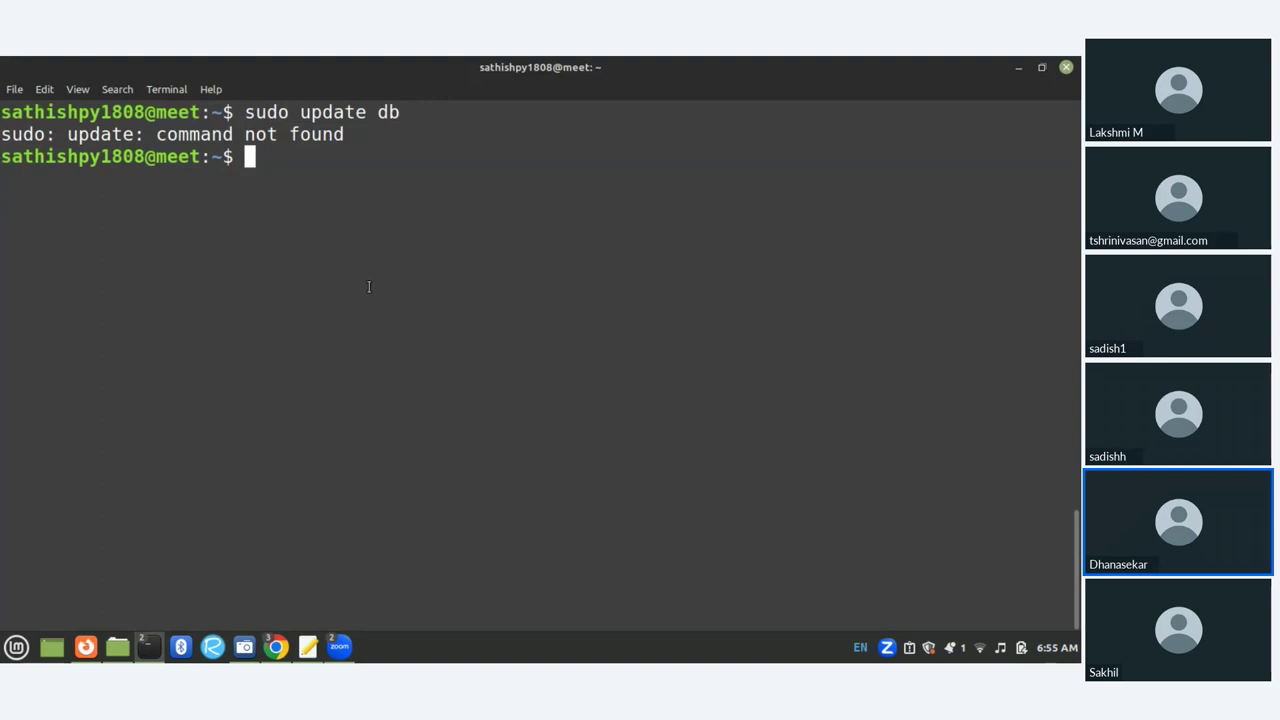
key("ctrl+l")
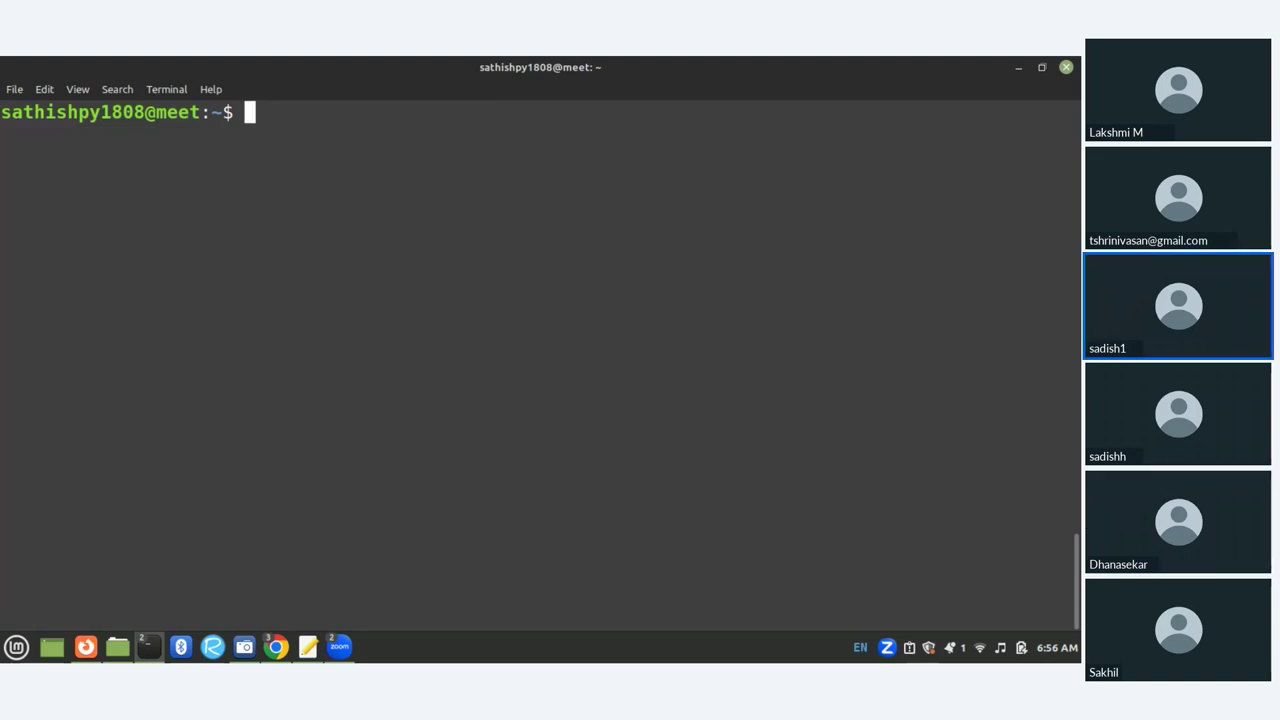
type("cd /")
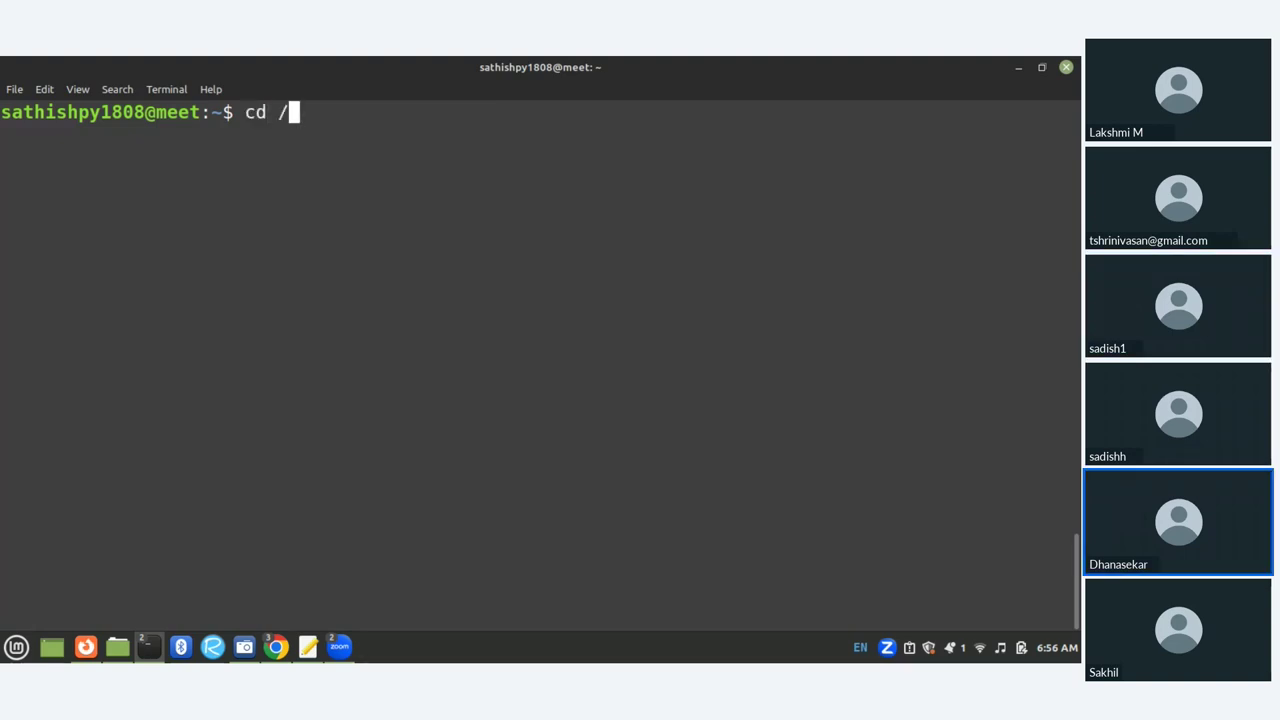
type("var")
key("BackSpace")
type("ar/lib/")
key("Return")
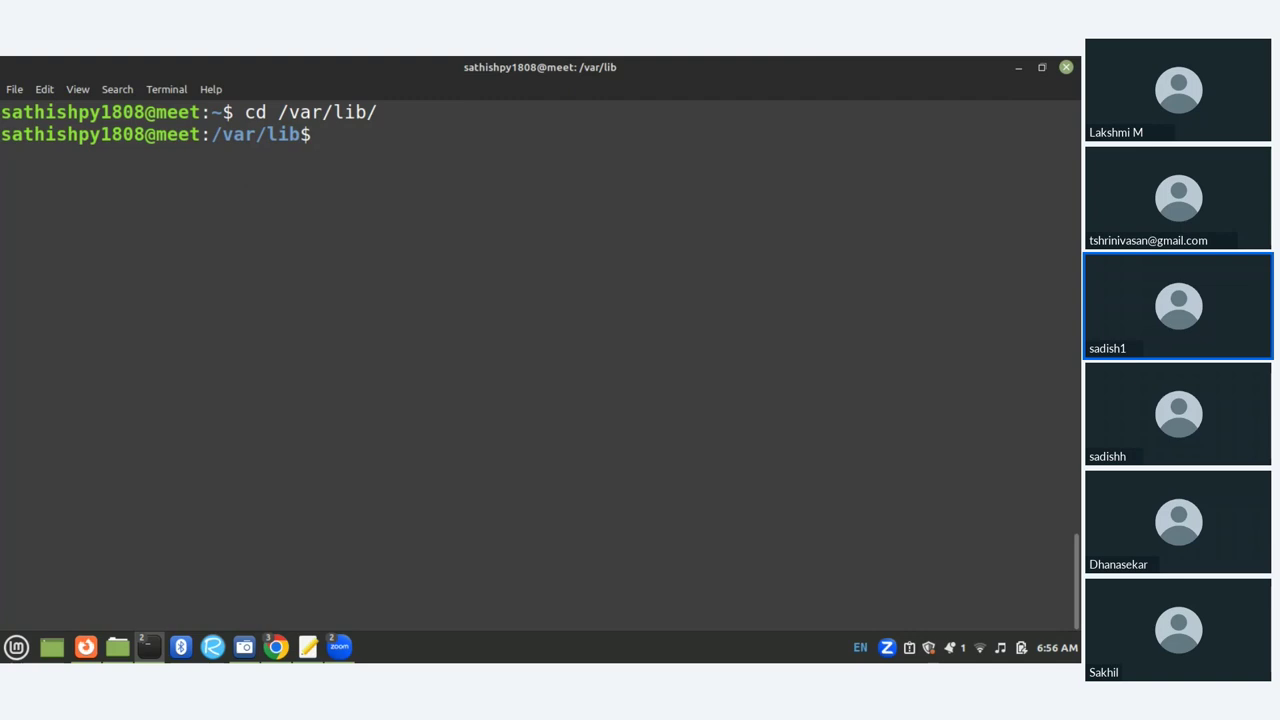
type("cd")
key("BackSpace")
key("BackSpace")
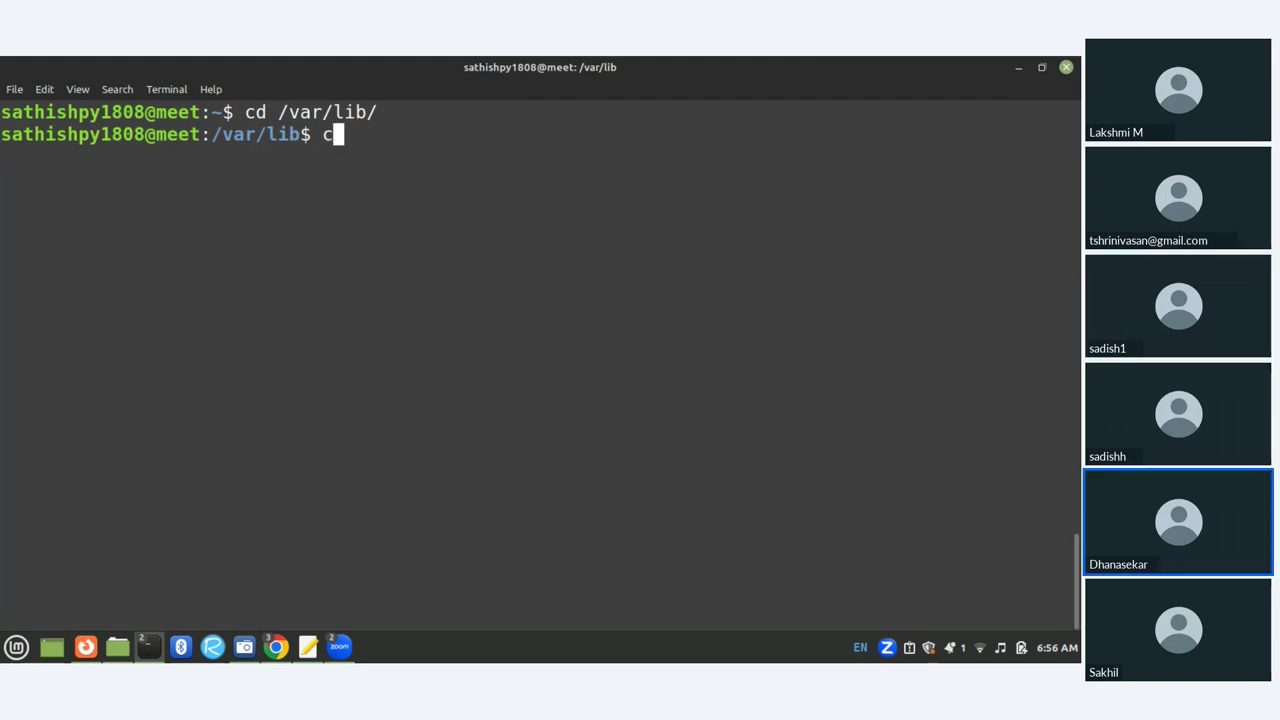
type("d jenk")
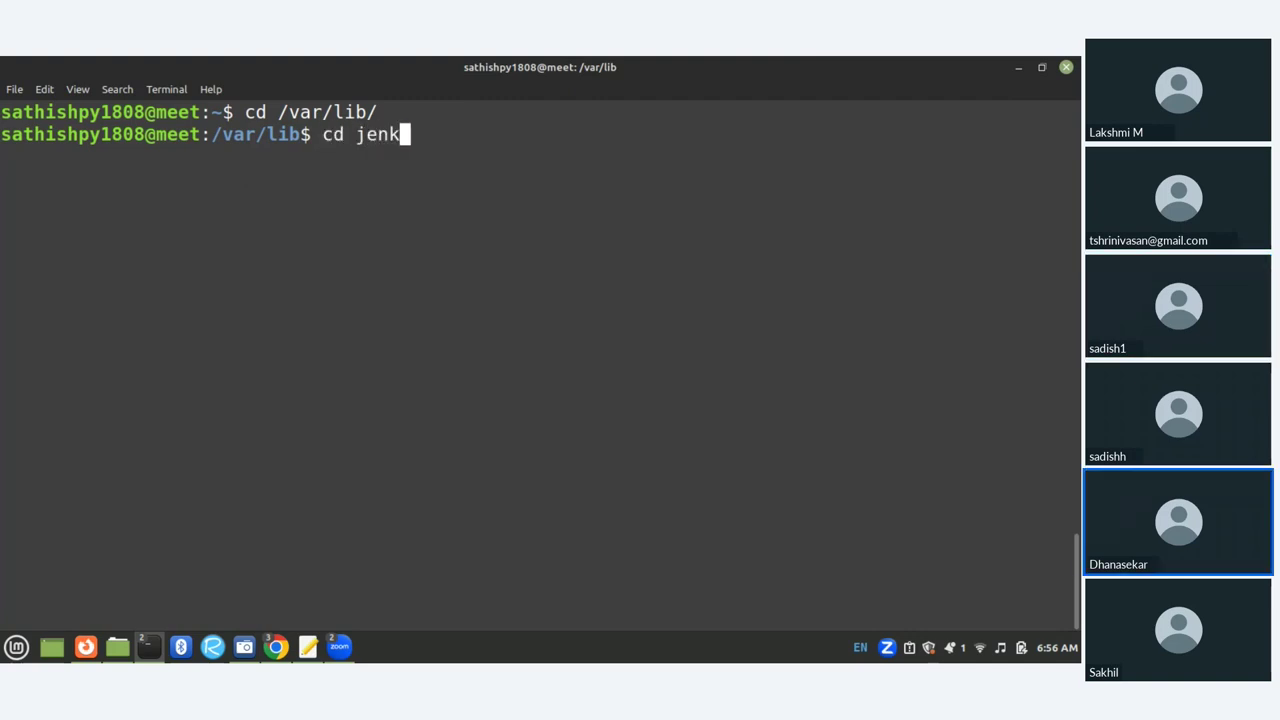
key("Tab")
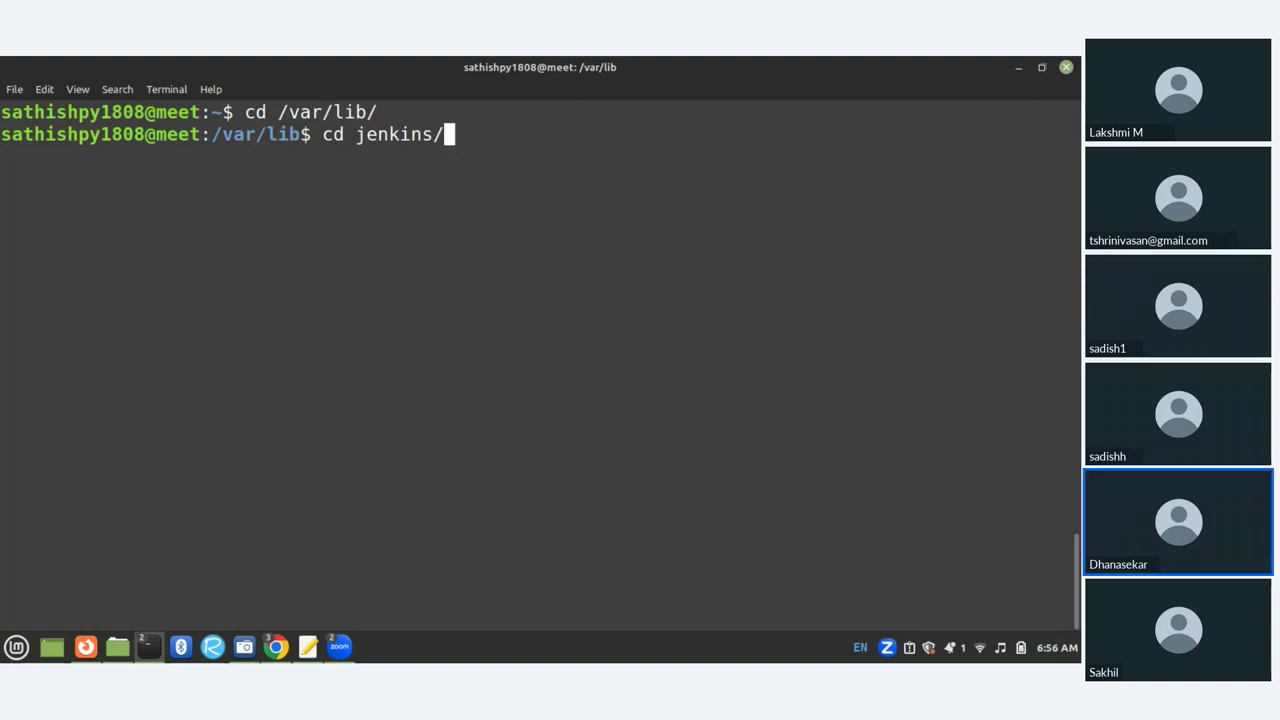
key("Return")
type("ls")
key("Return")
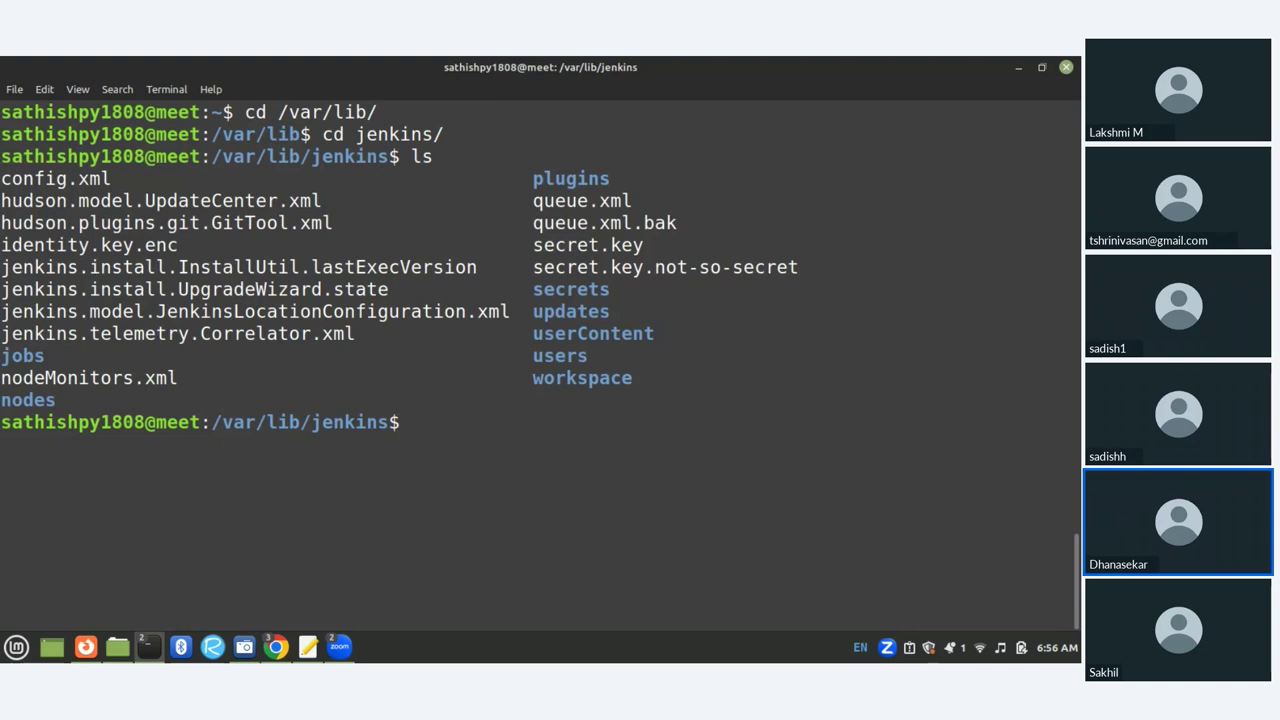
Step: Go into jobs and then FirstJob, listing each folder, and clear the screen
type("cd jo")
key("Tab")
key("Return")
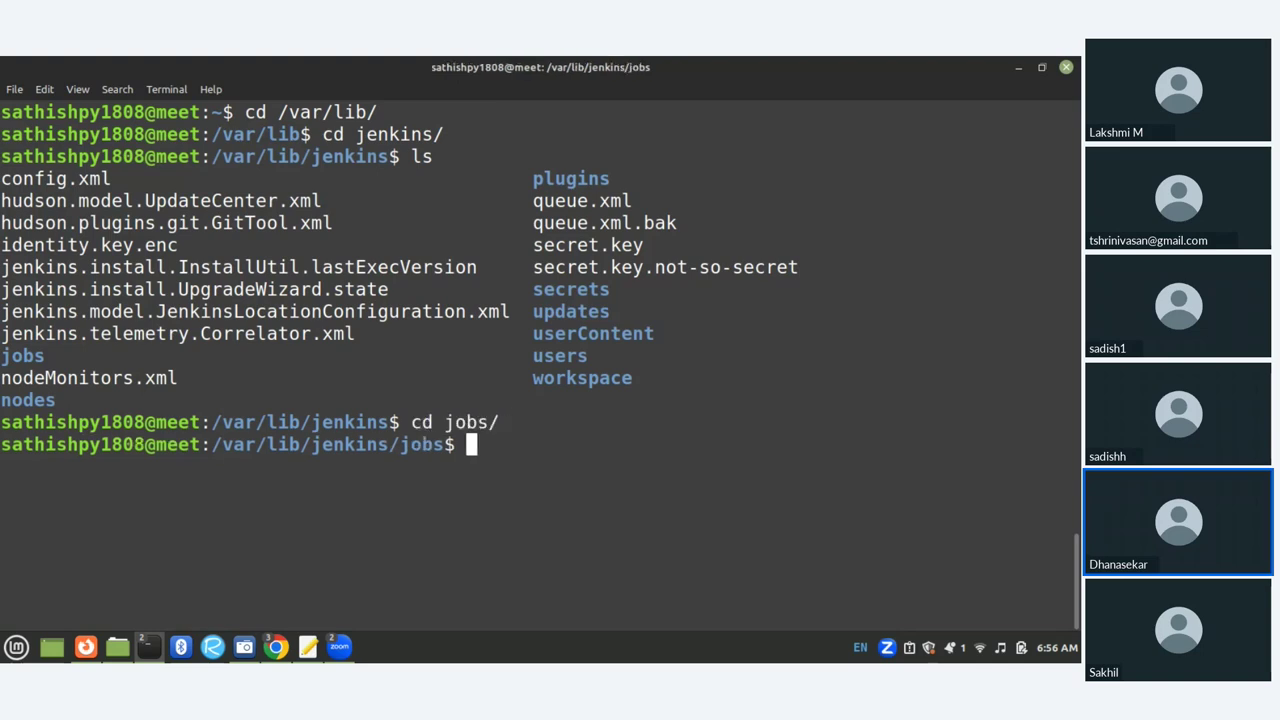
type("ls")
key("Return")
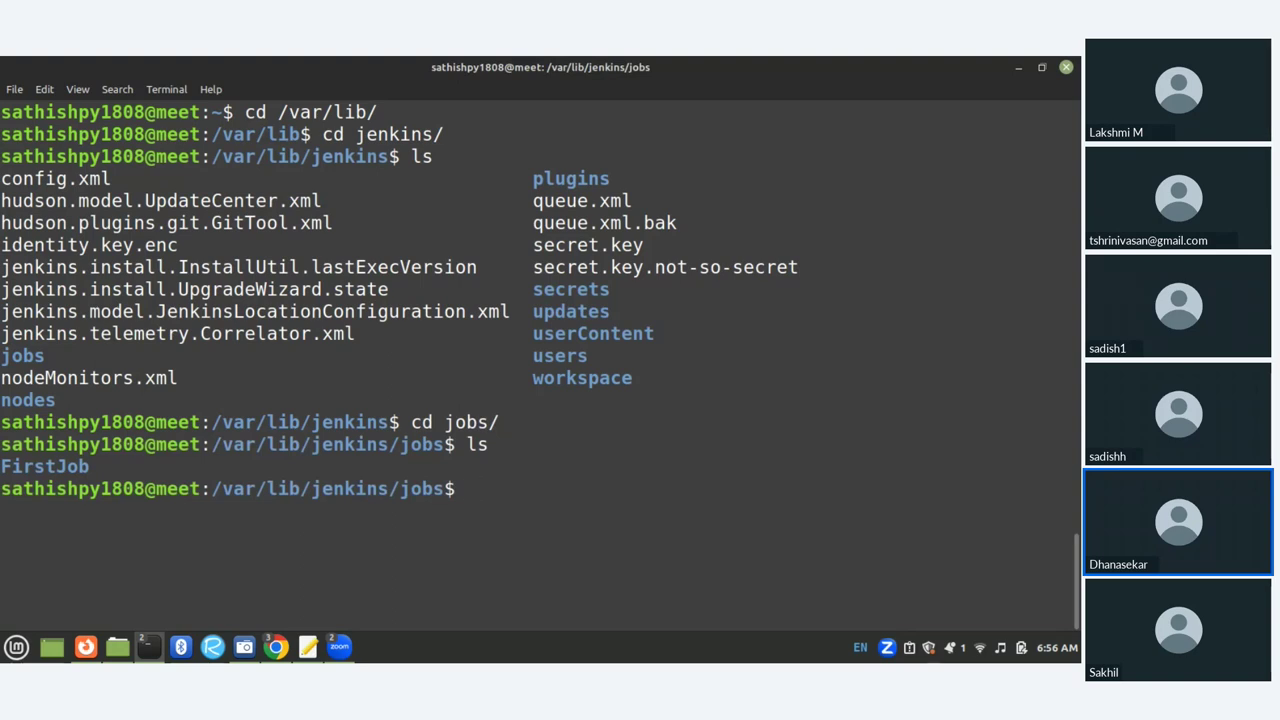
type("cd F")
key("Tab")
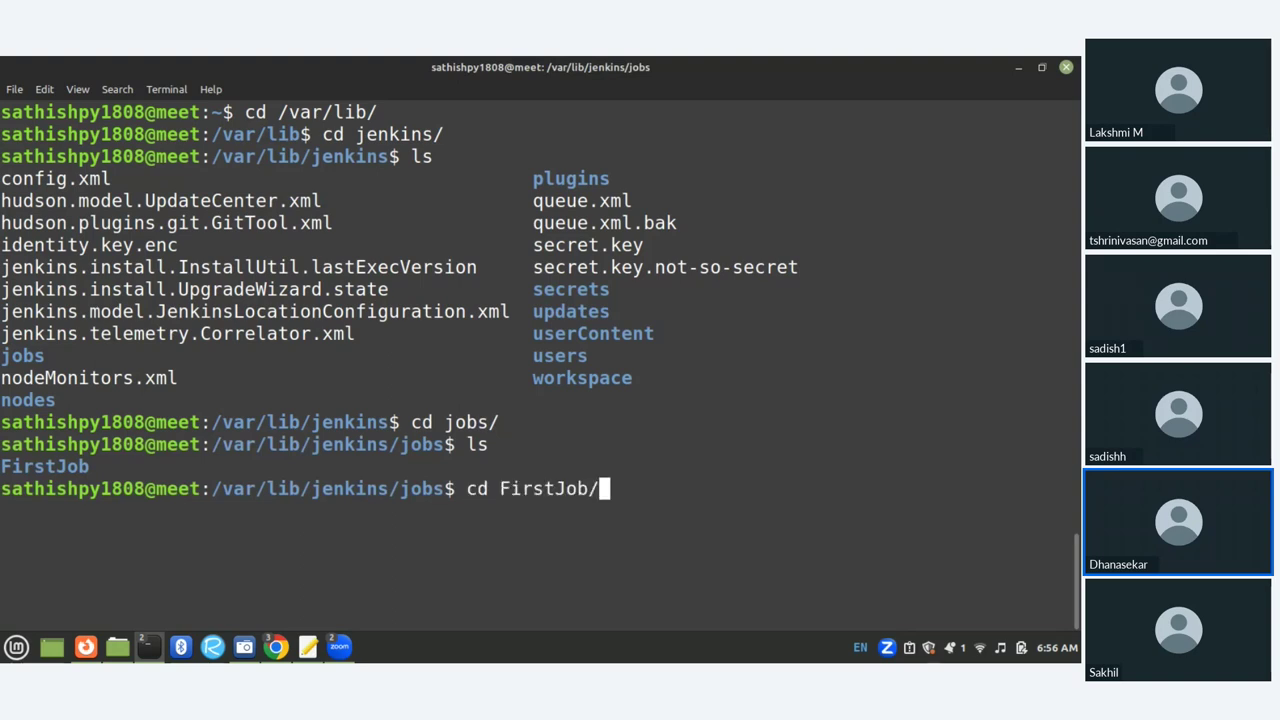
key("Return")
type("ls")
key("Return")
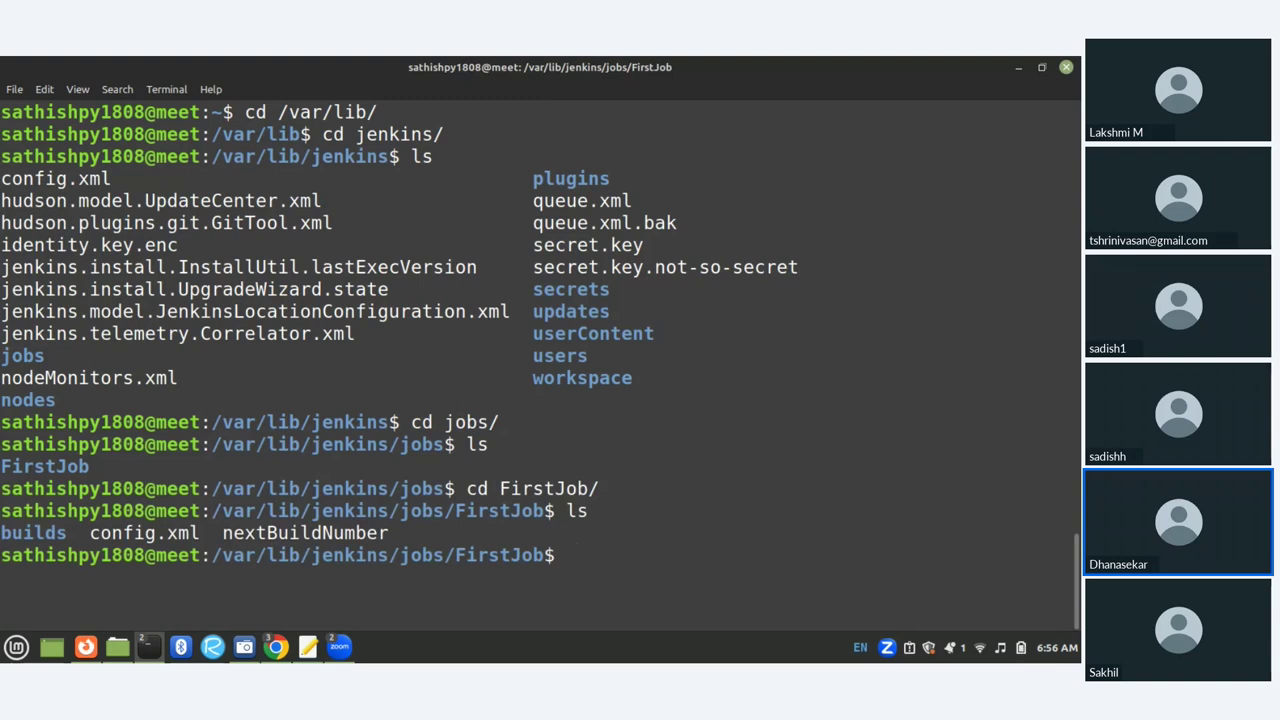
key("ctrl+l")
Step: Enter builds/1, print its log with cat log, then switch back to Chrome
type("ls")
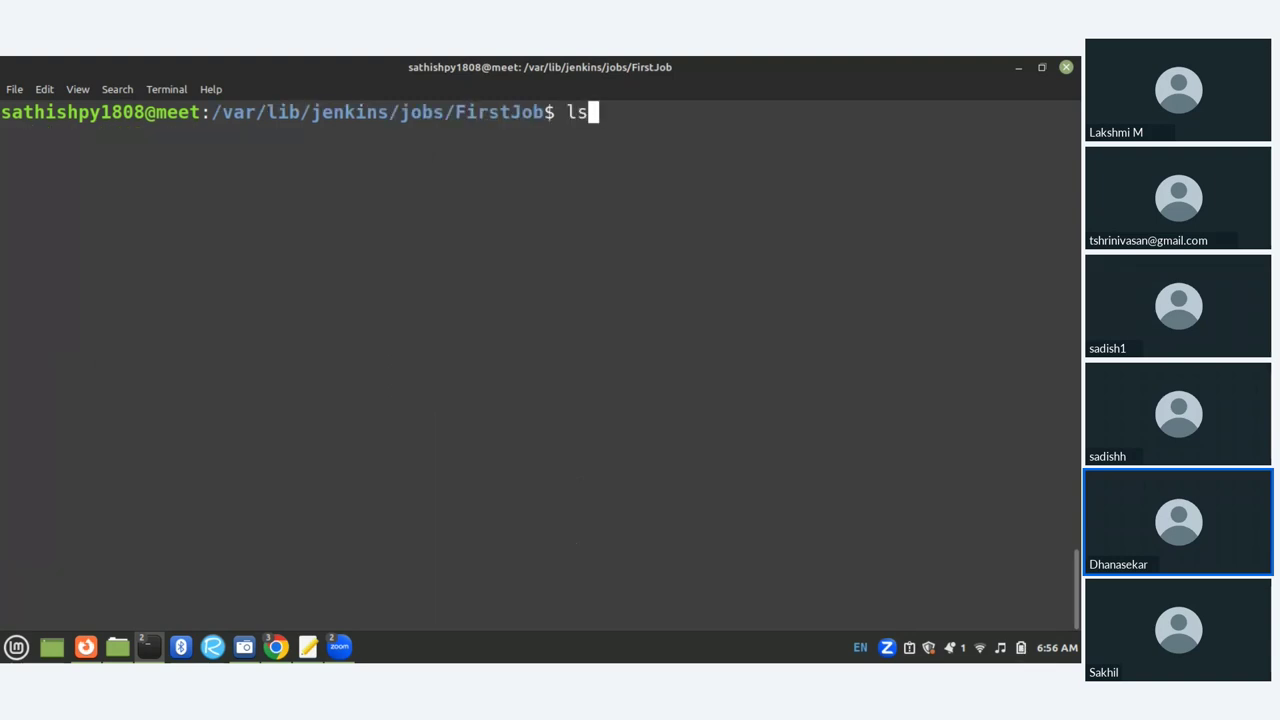
key("Return")
type("cd builds/")
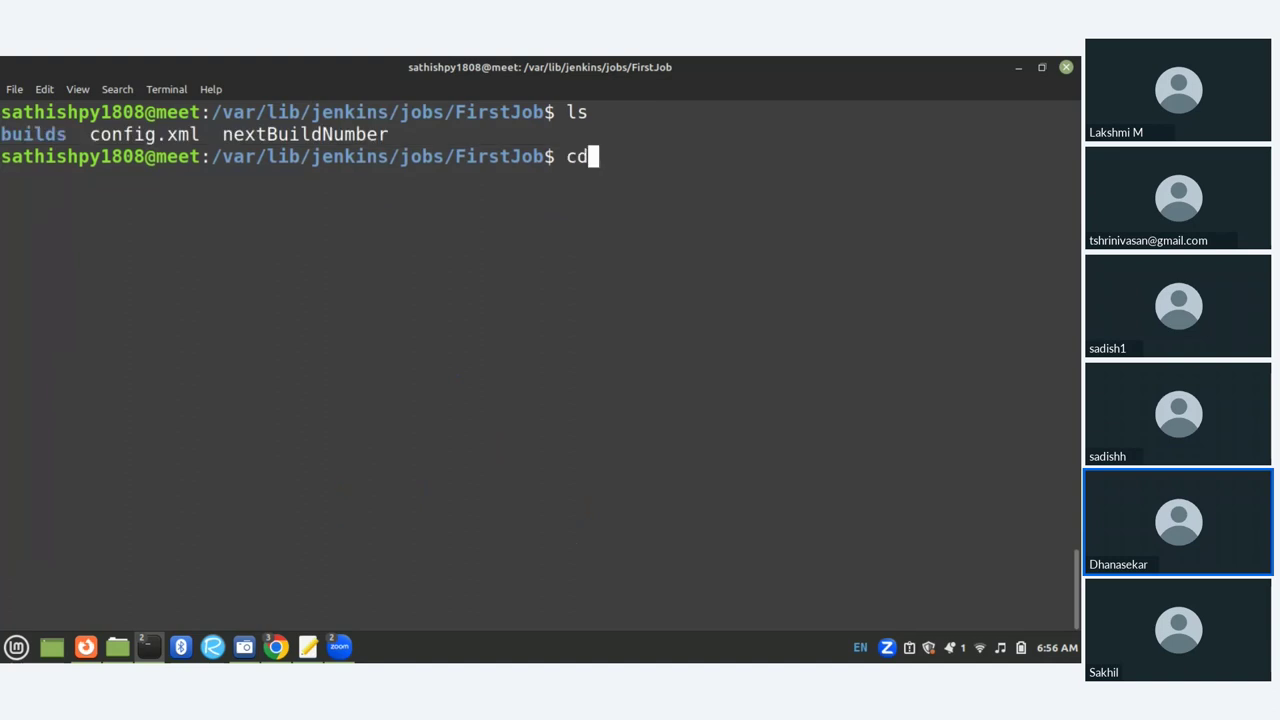
key("Return")
type("ls")
key("Return")
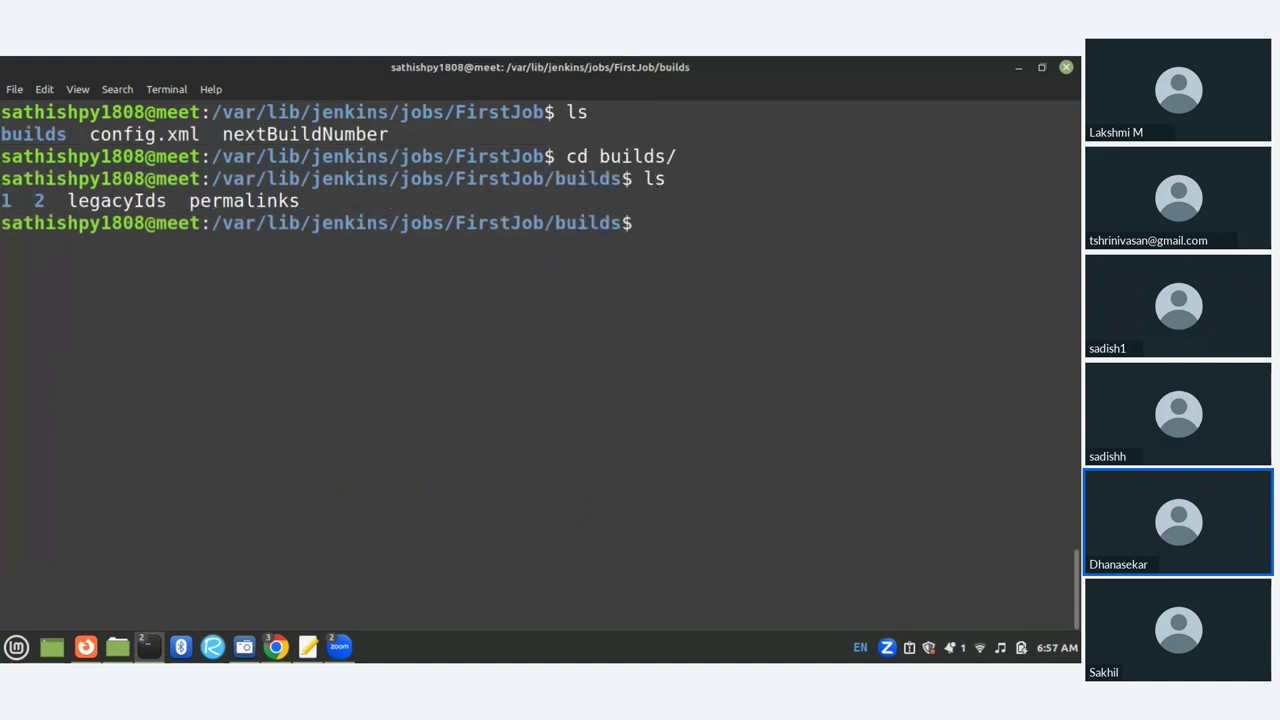
type("cd 1/")
key("Return")
type("ls")
key("Return")
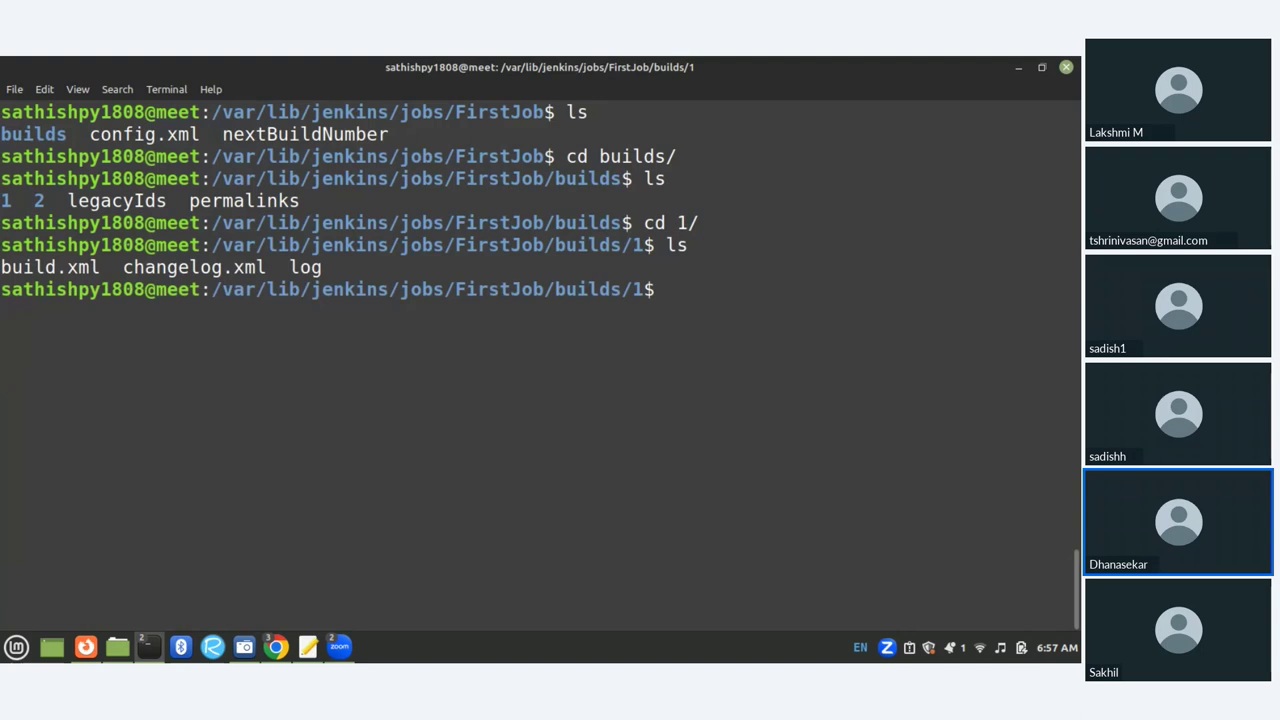
type("cat log")
key("Return")
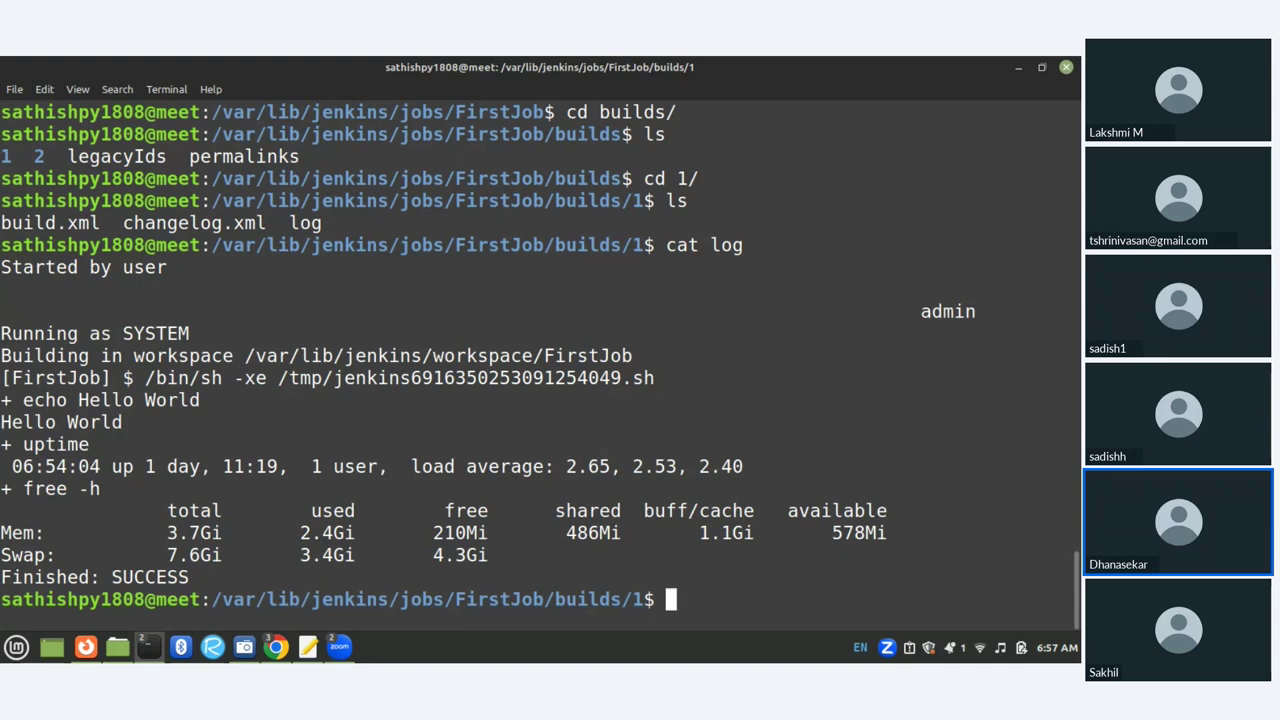
key("alt+Tab")
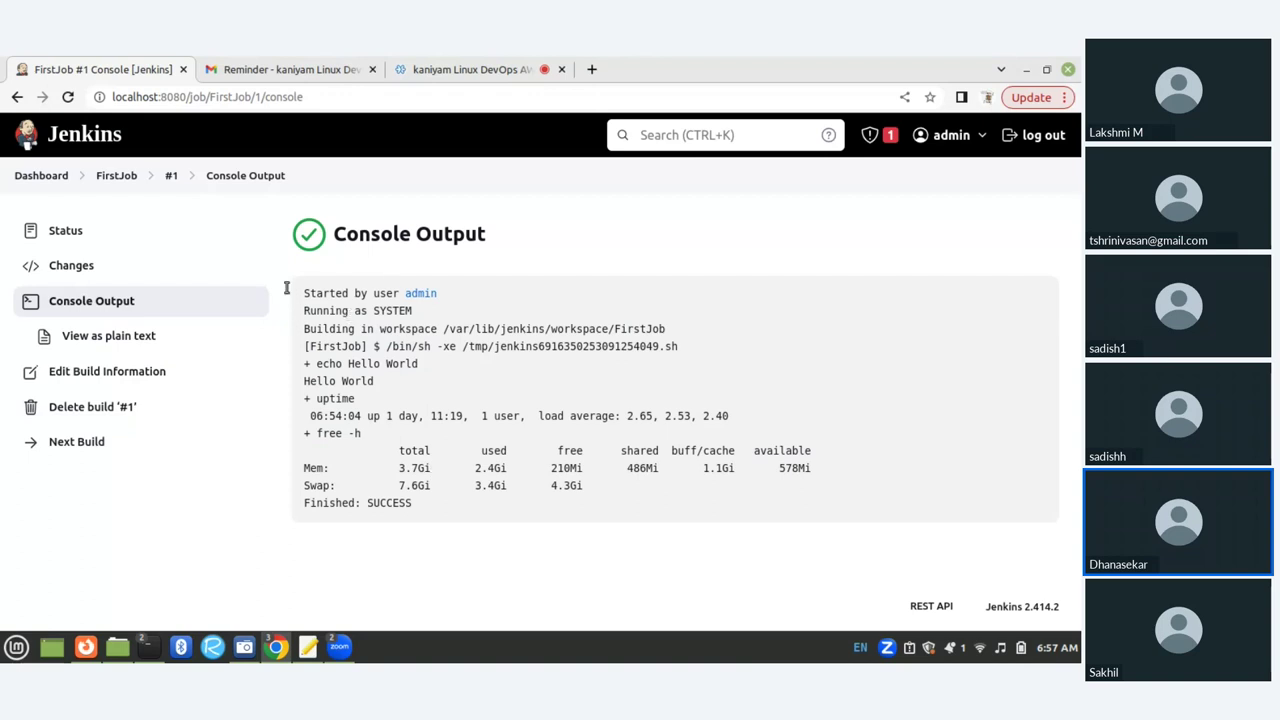
Step: From the Dashboard, create a freestyle project named 'SecondJob' via New Item
left_click(45, 176)
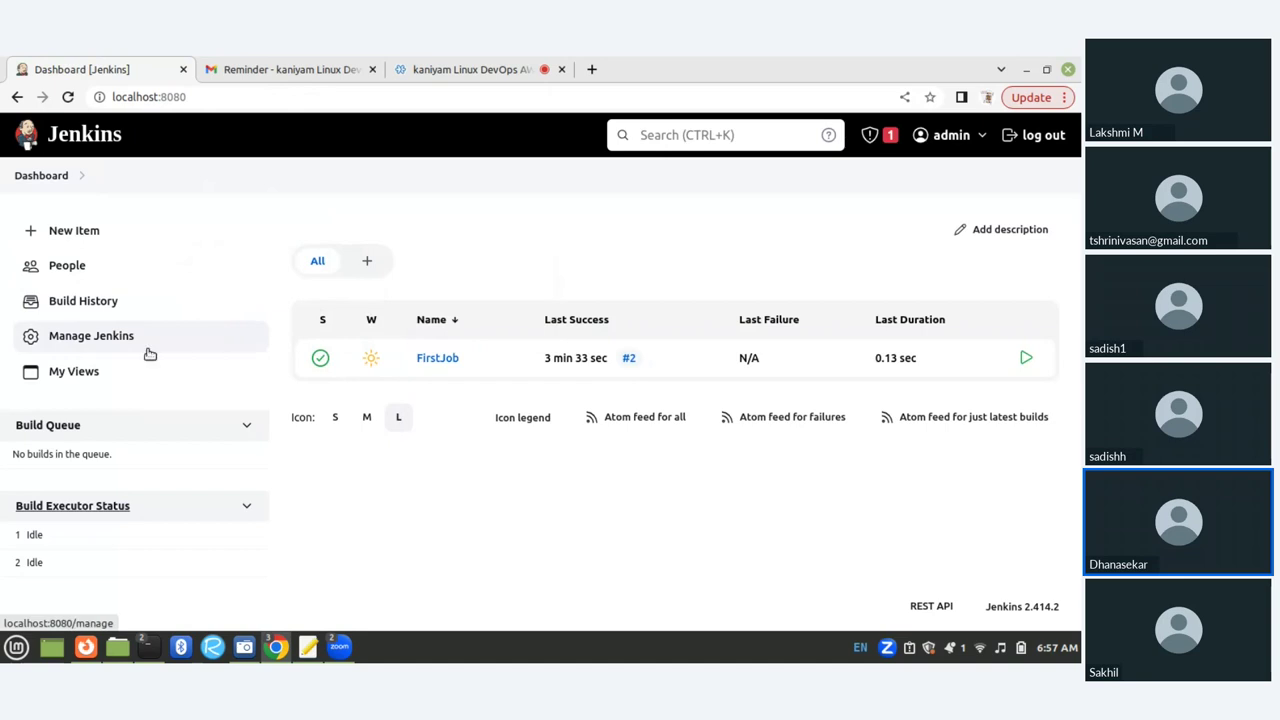
left_click(84, 231)
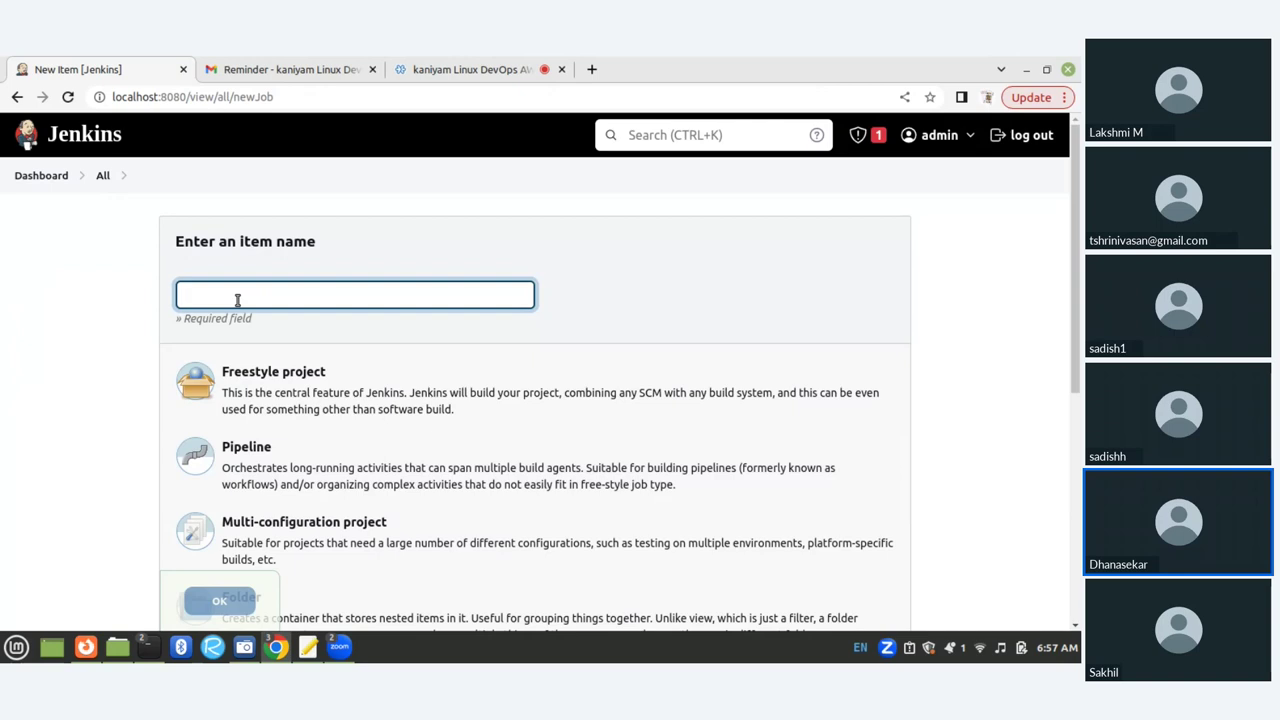
type("SecondJob")
left_click(258, 394)
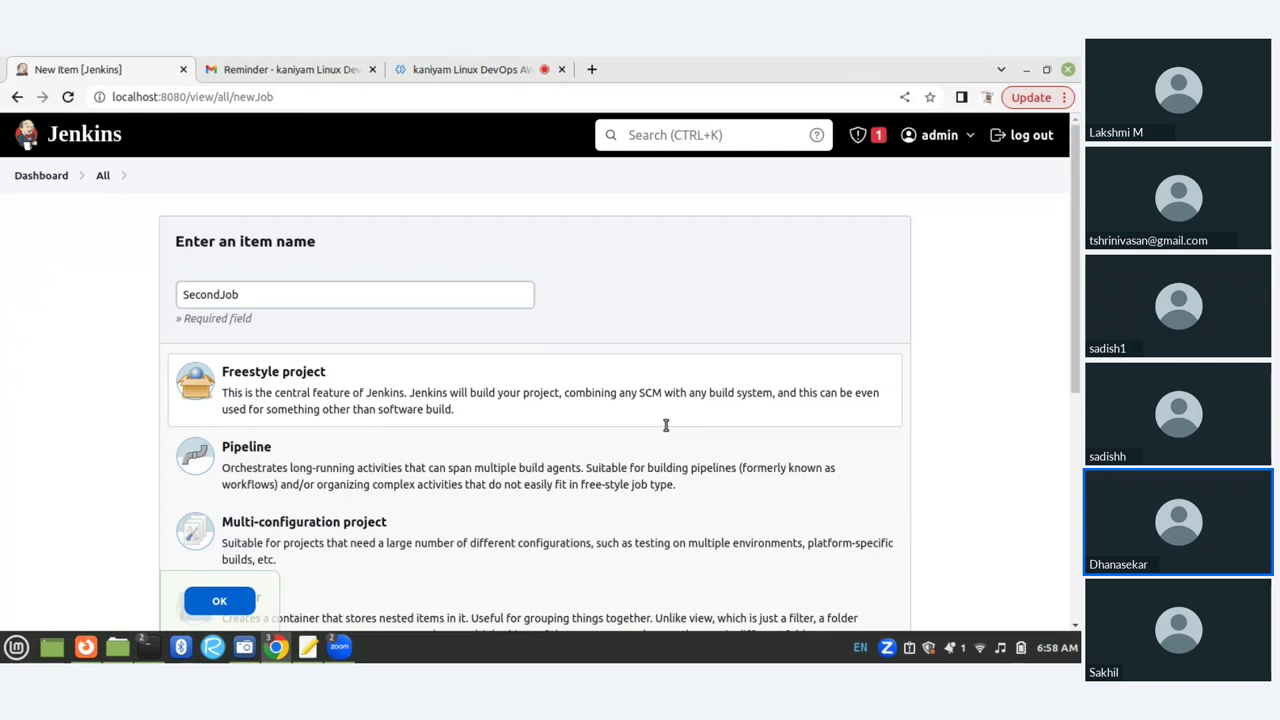
left_click(212, 600)
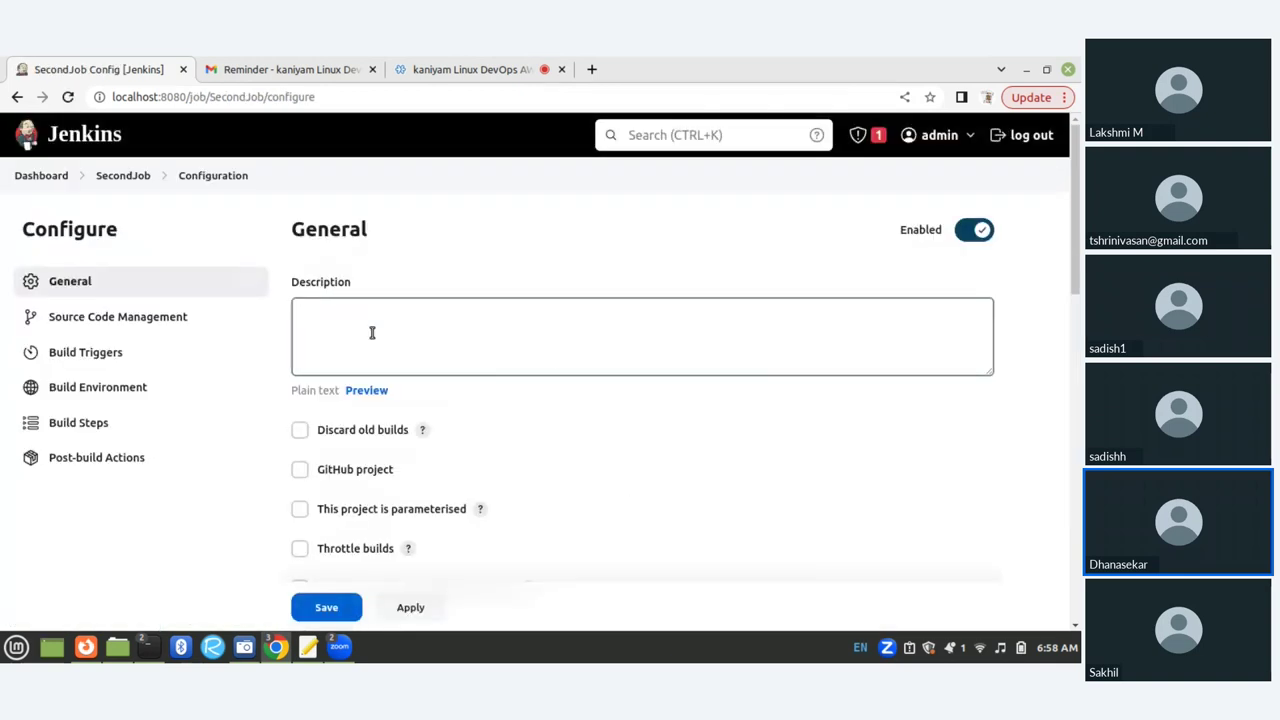
Step: Enter the description 'my second job' and add an Execute shell build step
left_click(371, 325)
type("my s")
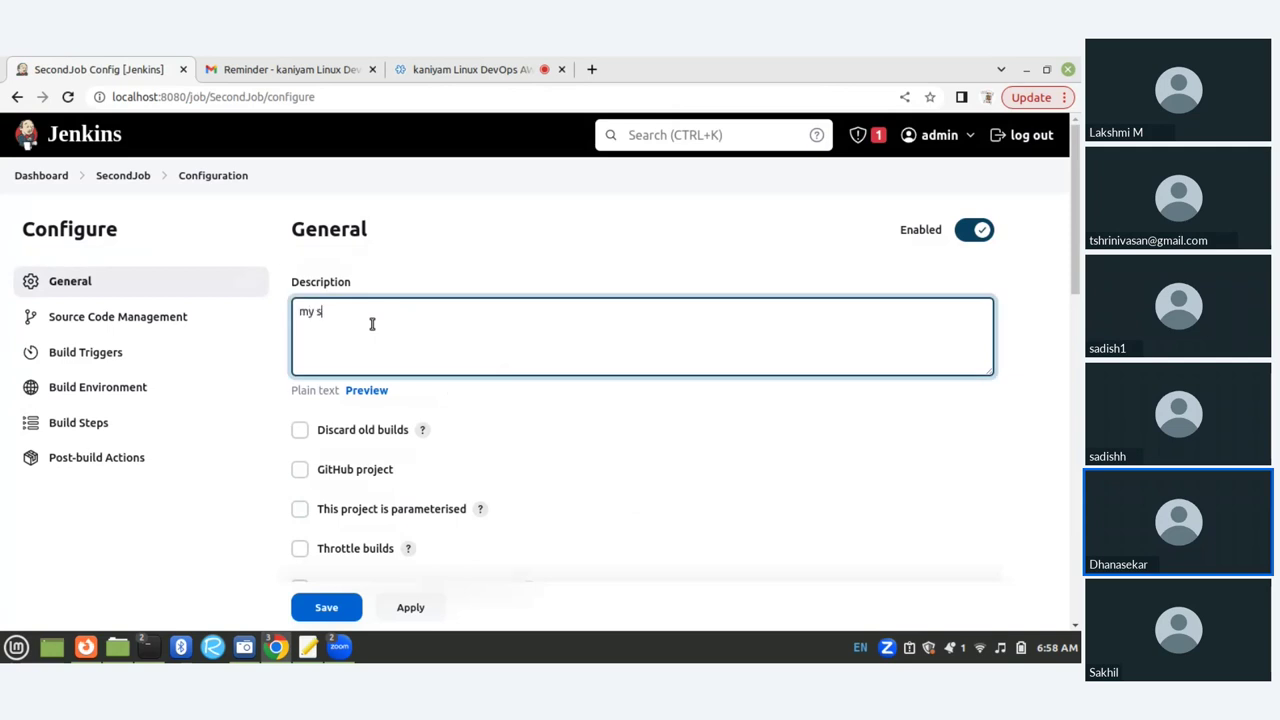
type("econd job")
scroll(378, 462, "down", 5)
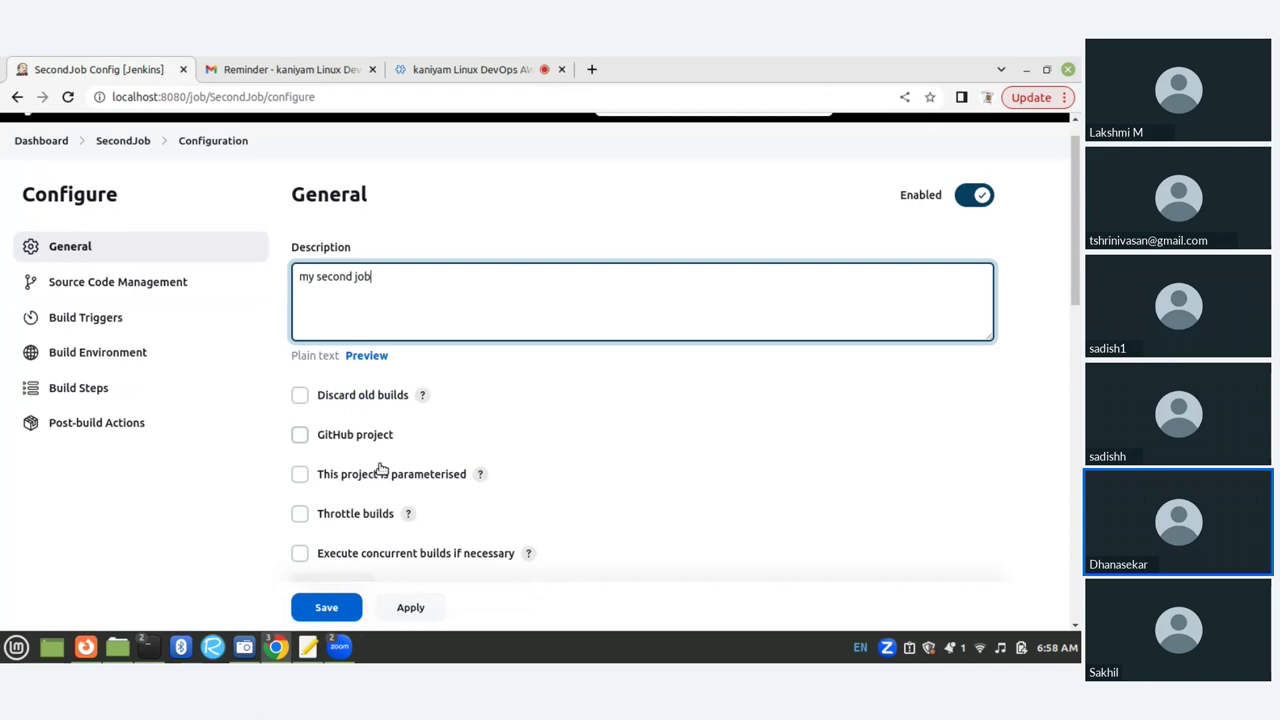
scroll(500, 466, "down", 8)
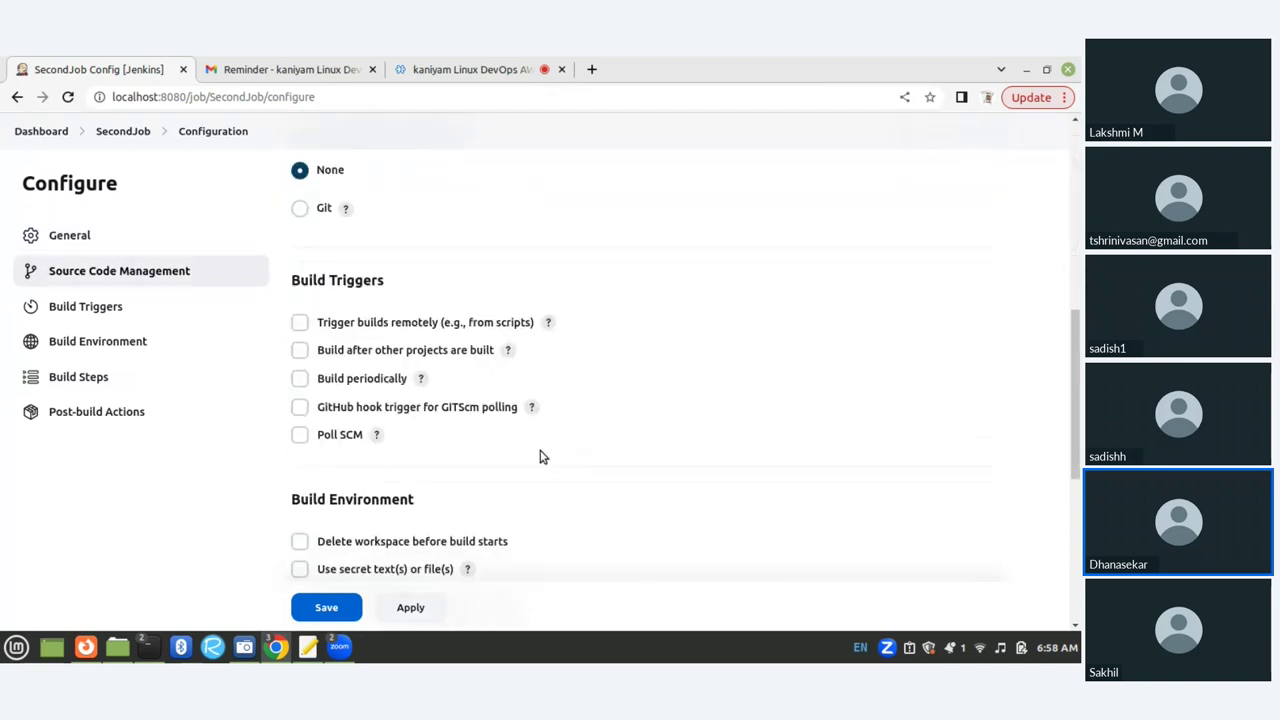
left_click(366, 359)
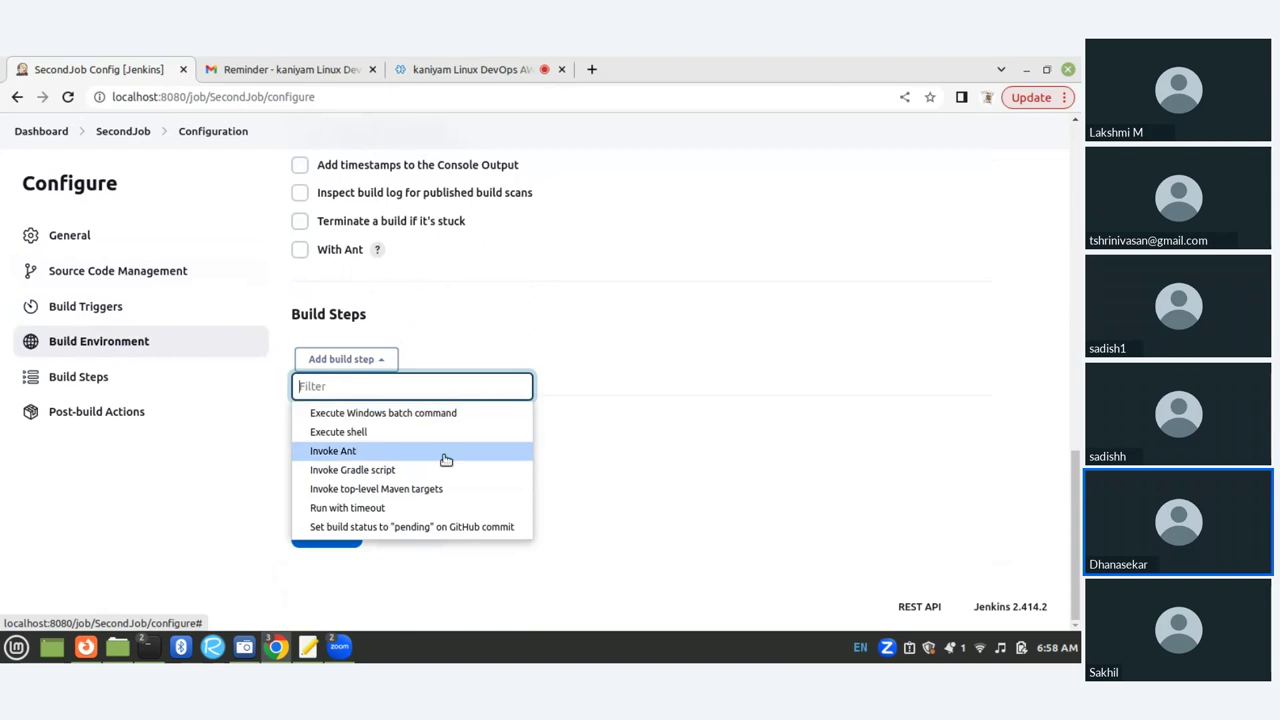
left_click(415, 433)
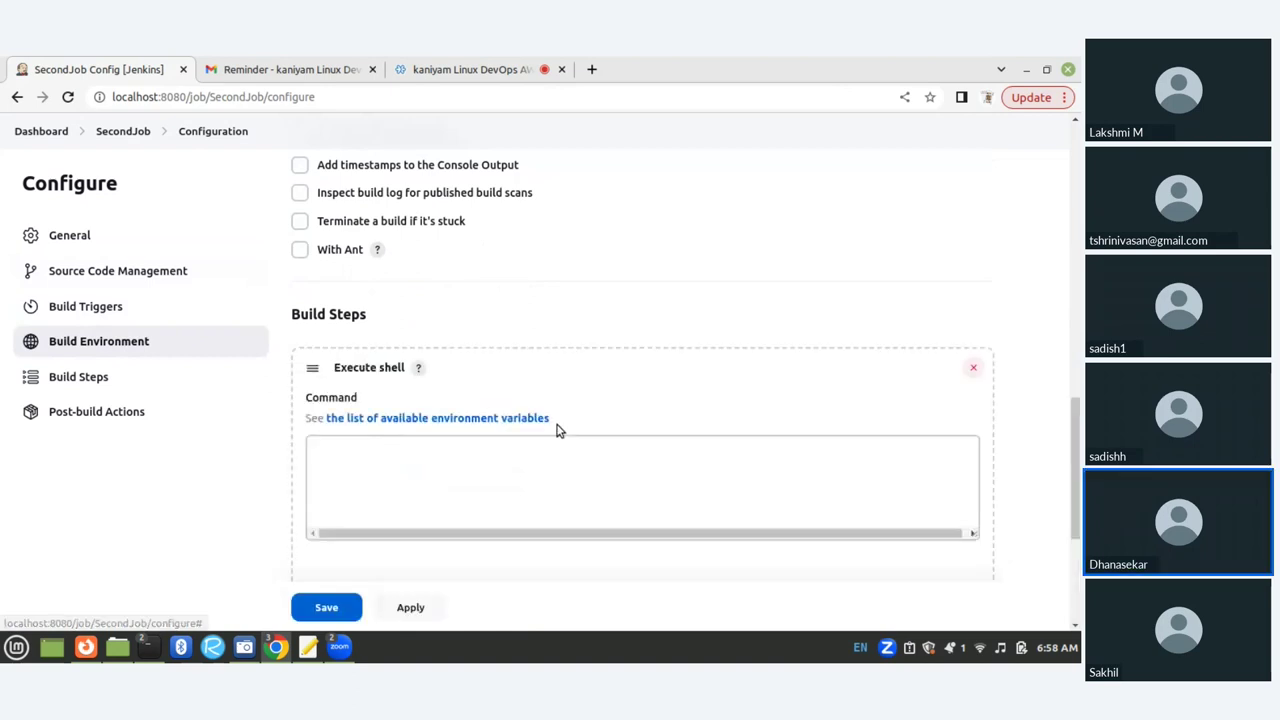
left_click(410, 459)
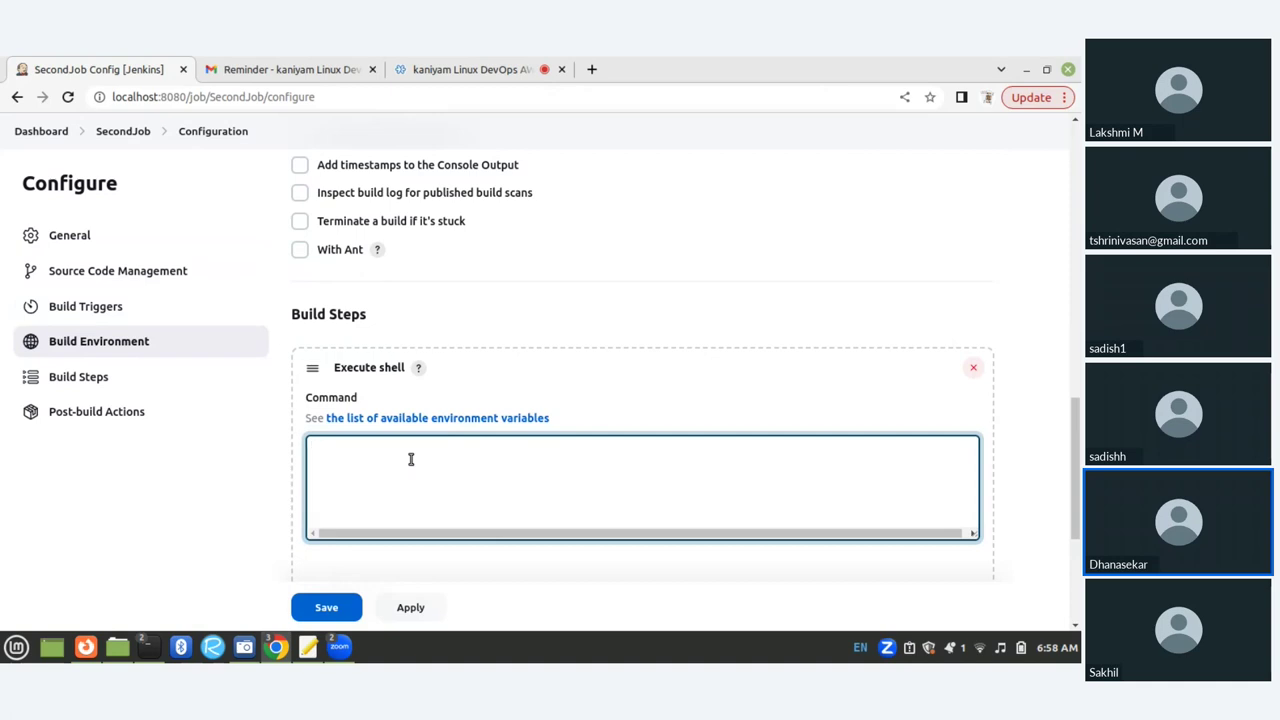
Step: Enter the commands date, df -Th and whoami on separate lines and save
type("date")
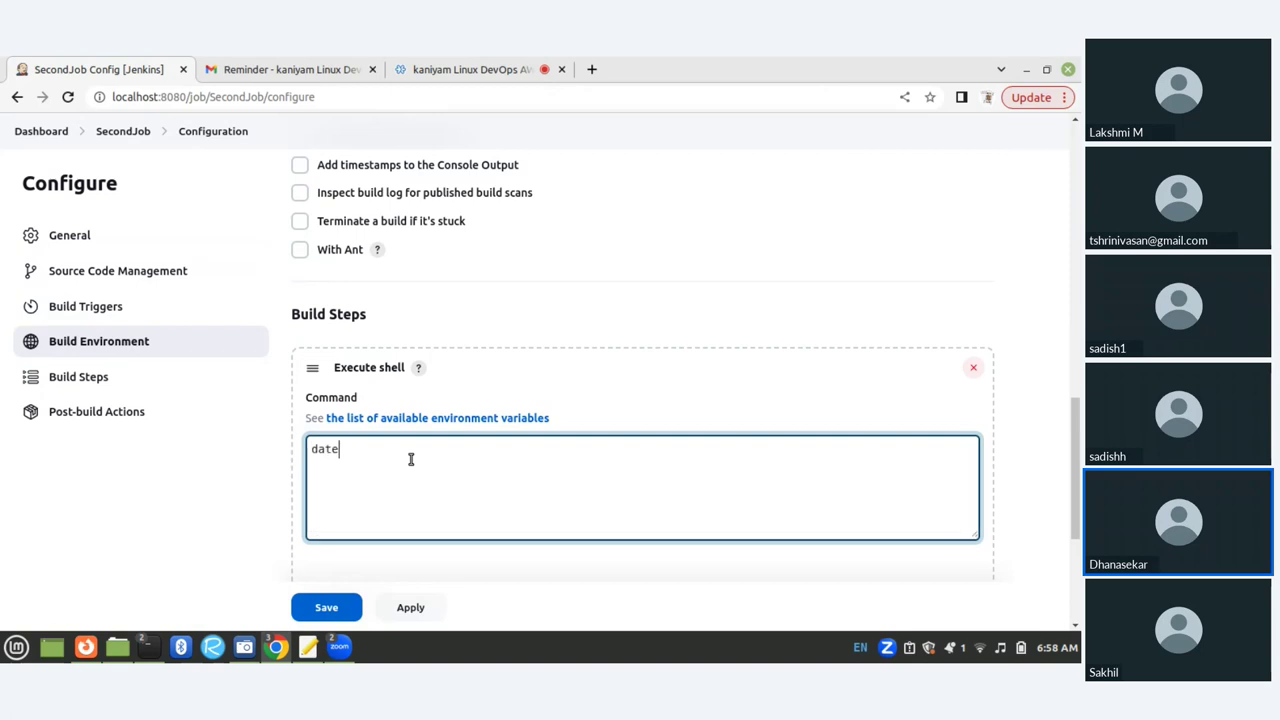
key("Return")
type("df -dh")
key("BackSpace")
key("BackSpace")
key("BackSpace")
type("Th")
key("Return")
type("wham")
key("BackSpace")
key("BackSpace")
type("oami")
left_click(326, 609)
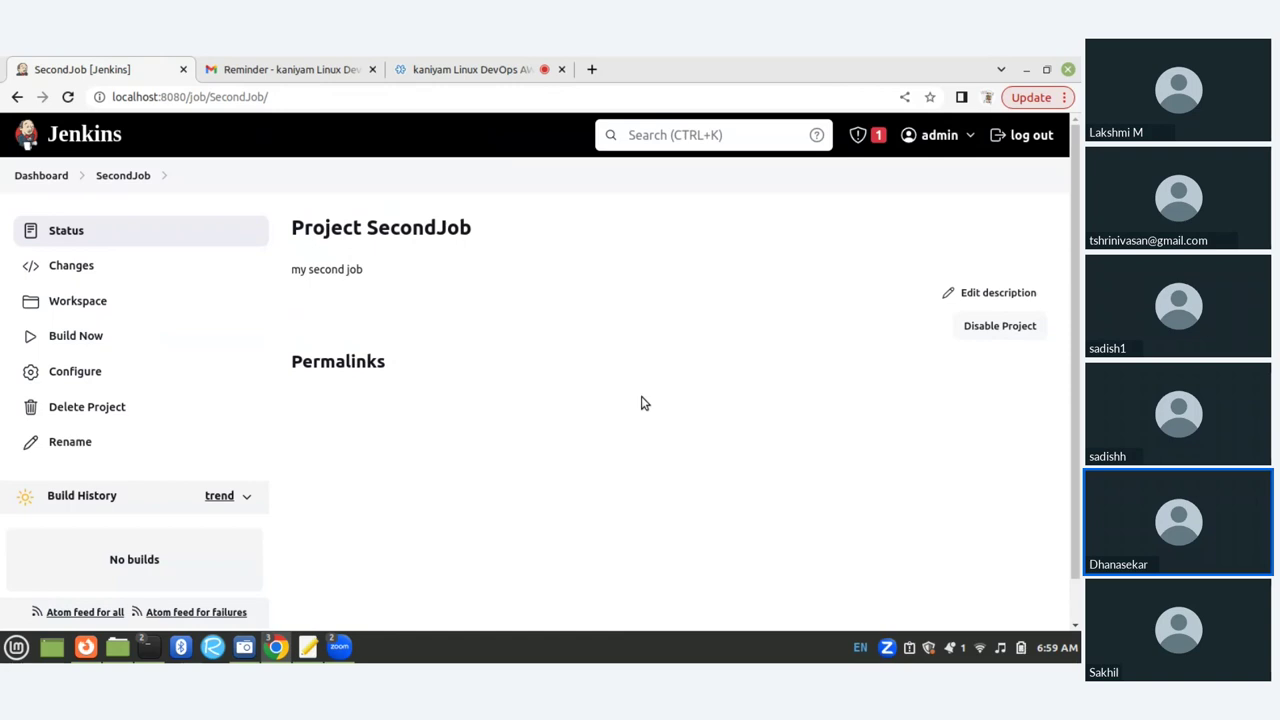
Step: Build SecondJob and open build #1's console output
left_click(98, 337)
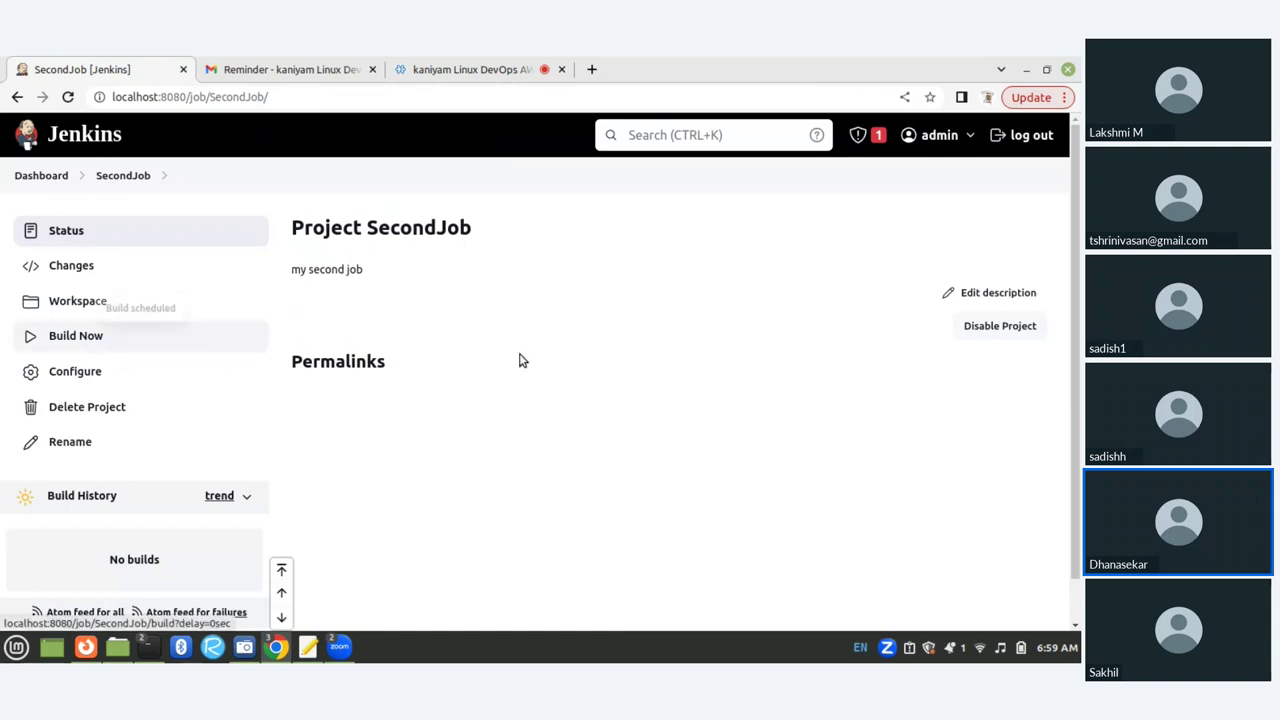
scroll(530, 360, "down", 1)
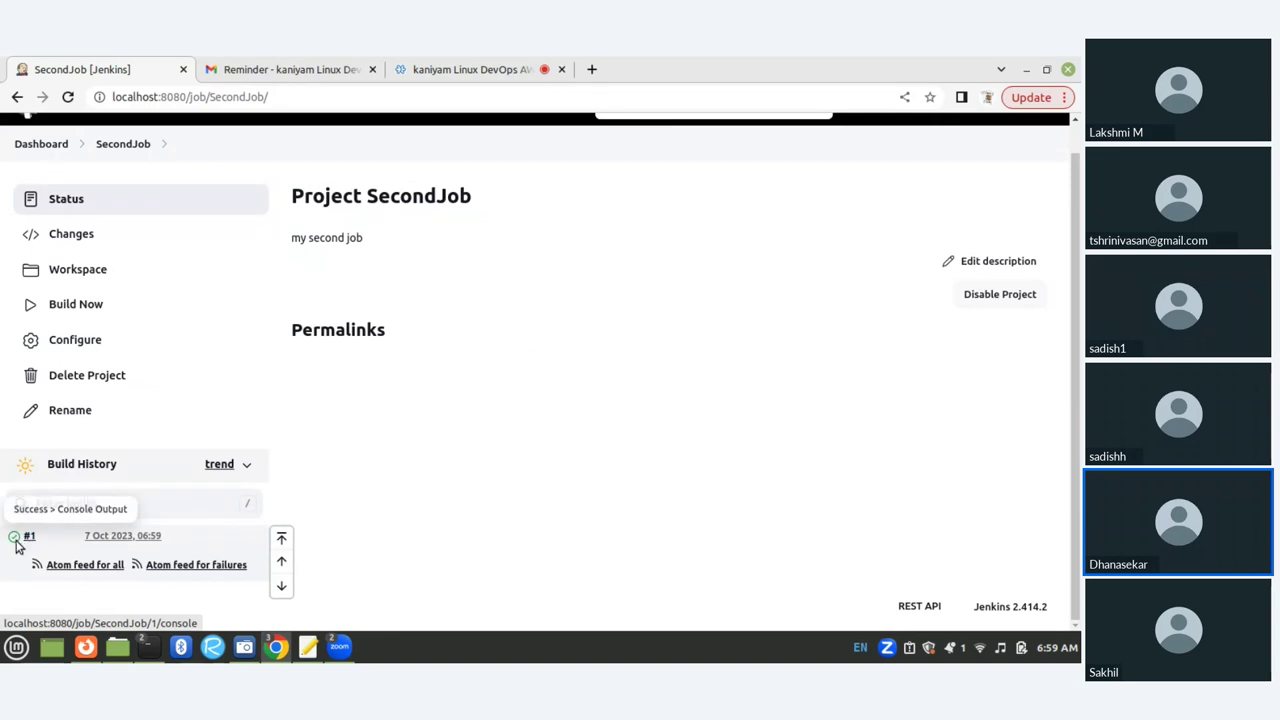
left_click(16, 541)
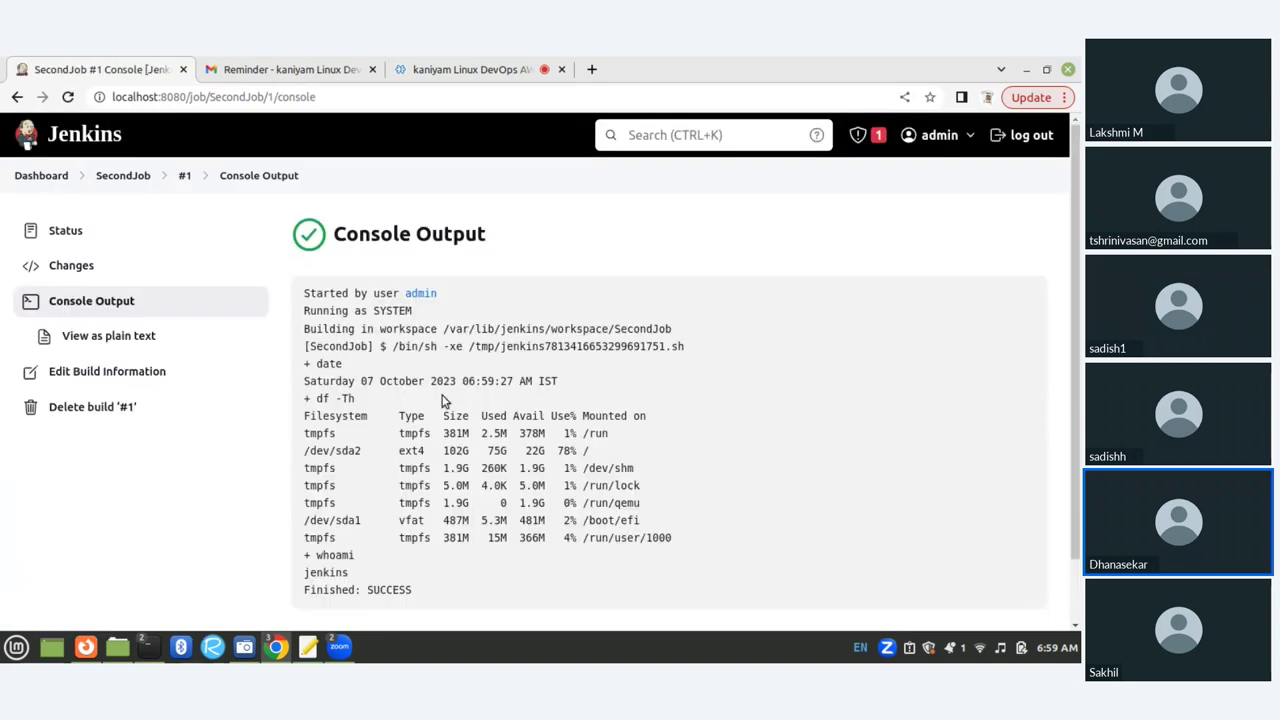
Step: Review the log's shell, + df -Th and + whoami lines, then return to the dashboard
triple_click(407, 346)
left_click(412, 433)
left_click_drag(317, 400, 296, 410)
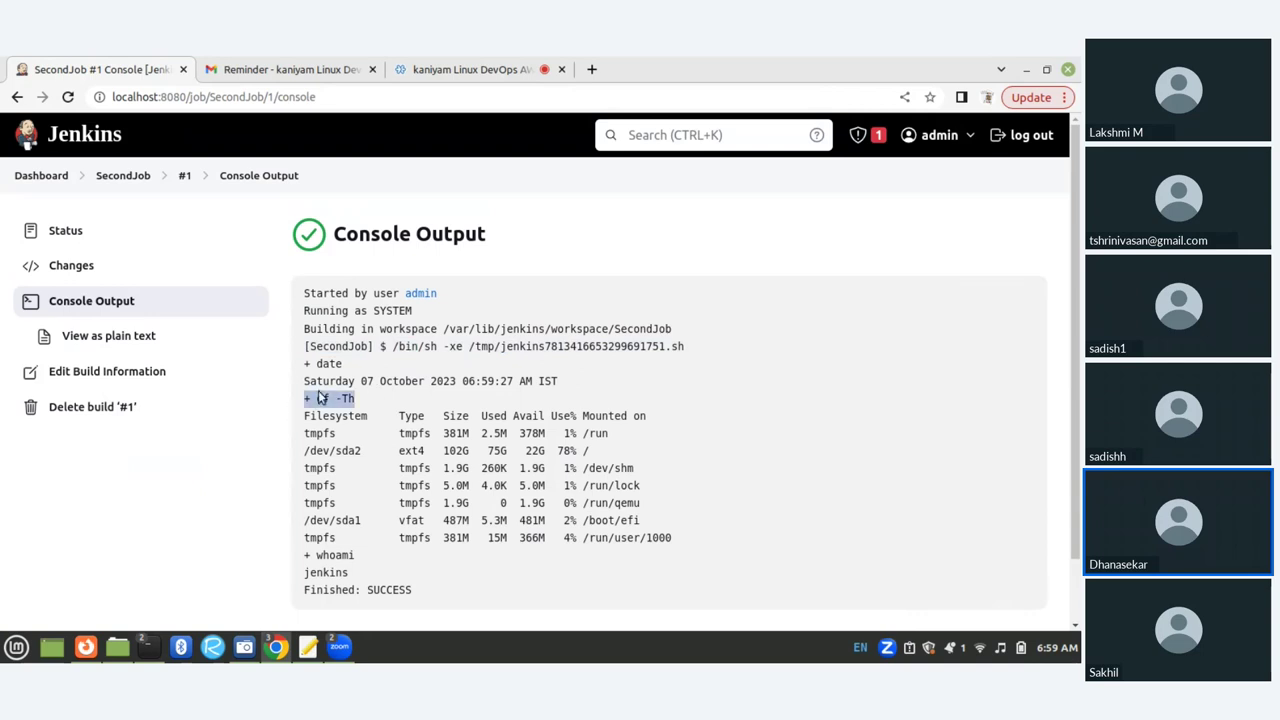
triple_click(343, 554)
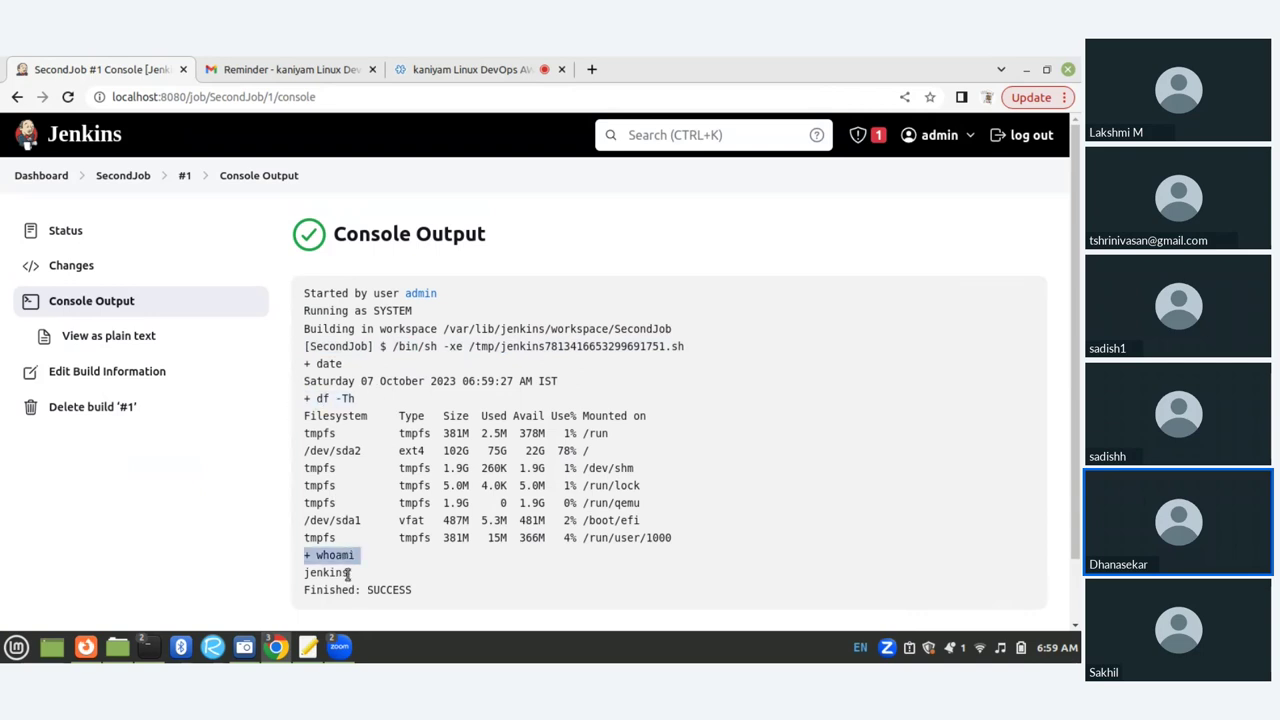
left_click(352, 574)
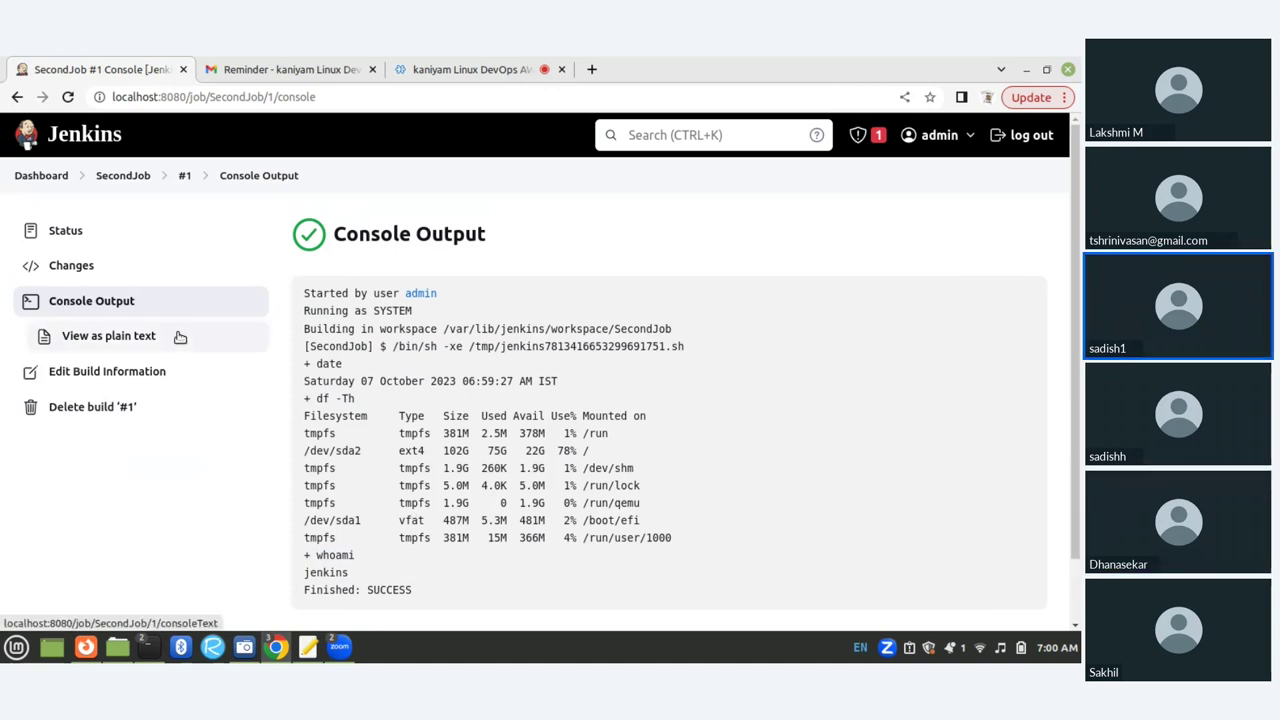
left_click(45, 176)
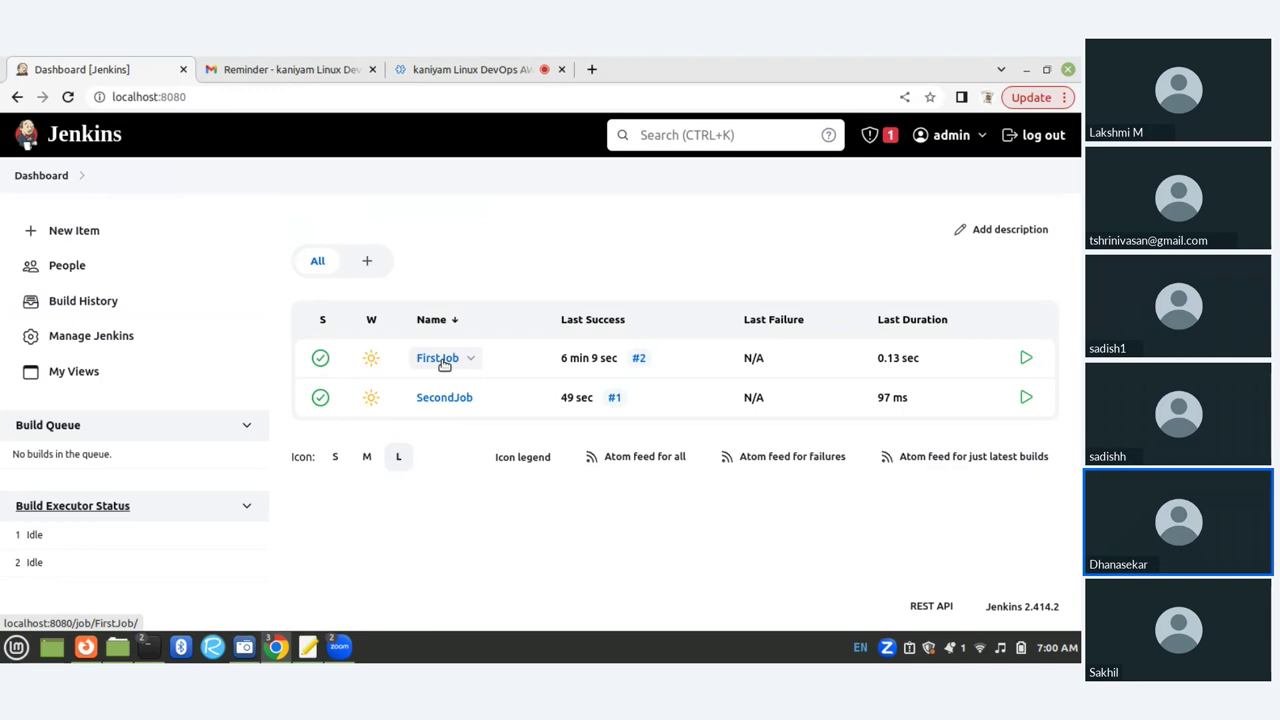
Step: Open FirstJob's configuration and find its Execute shell build step
left_click(444, 362)
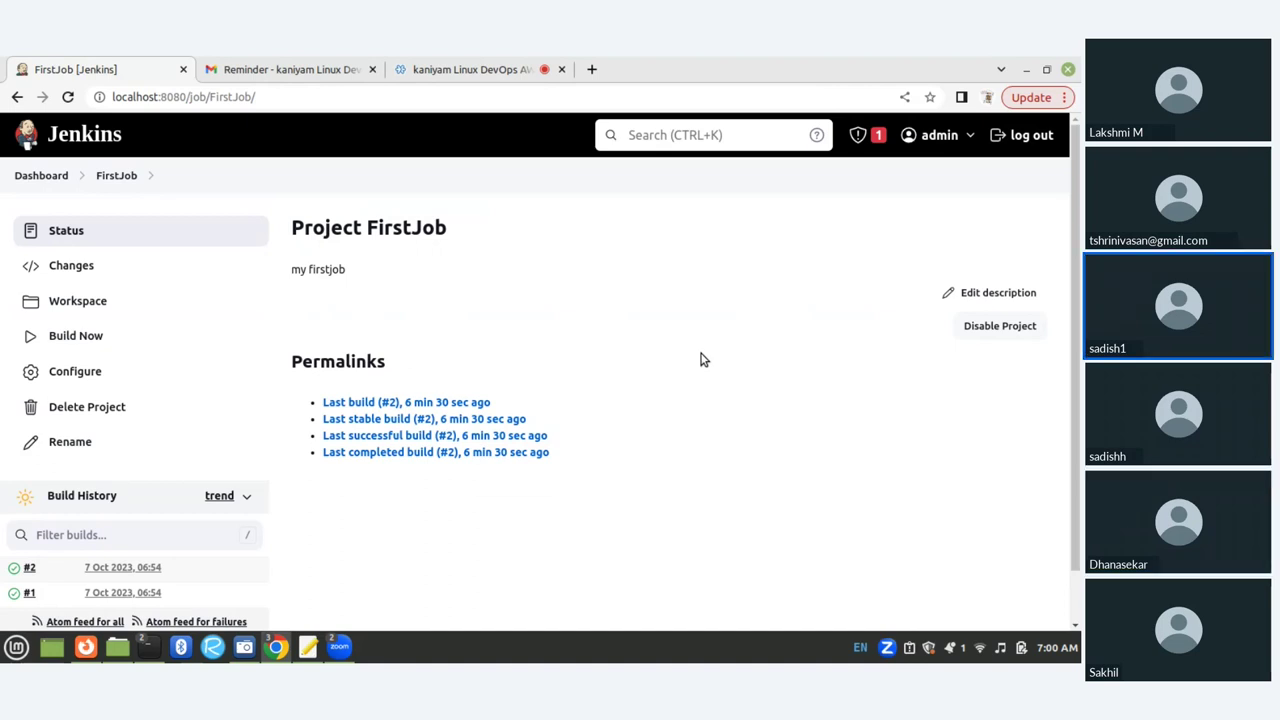
left_click(105, 376)
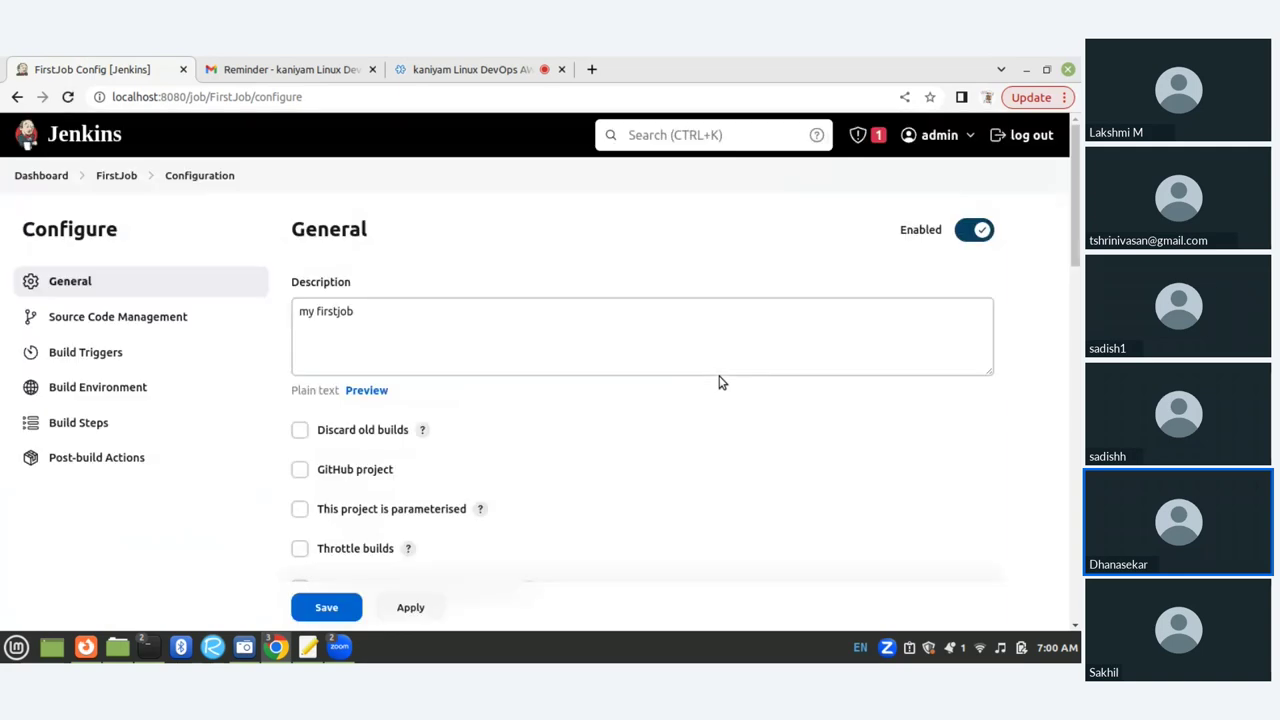
scroll(720, 383, "down", 3)
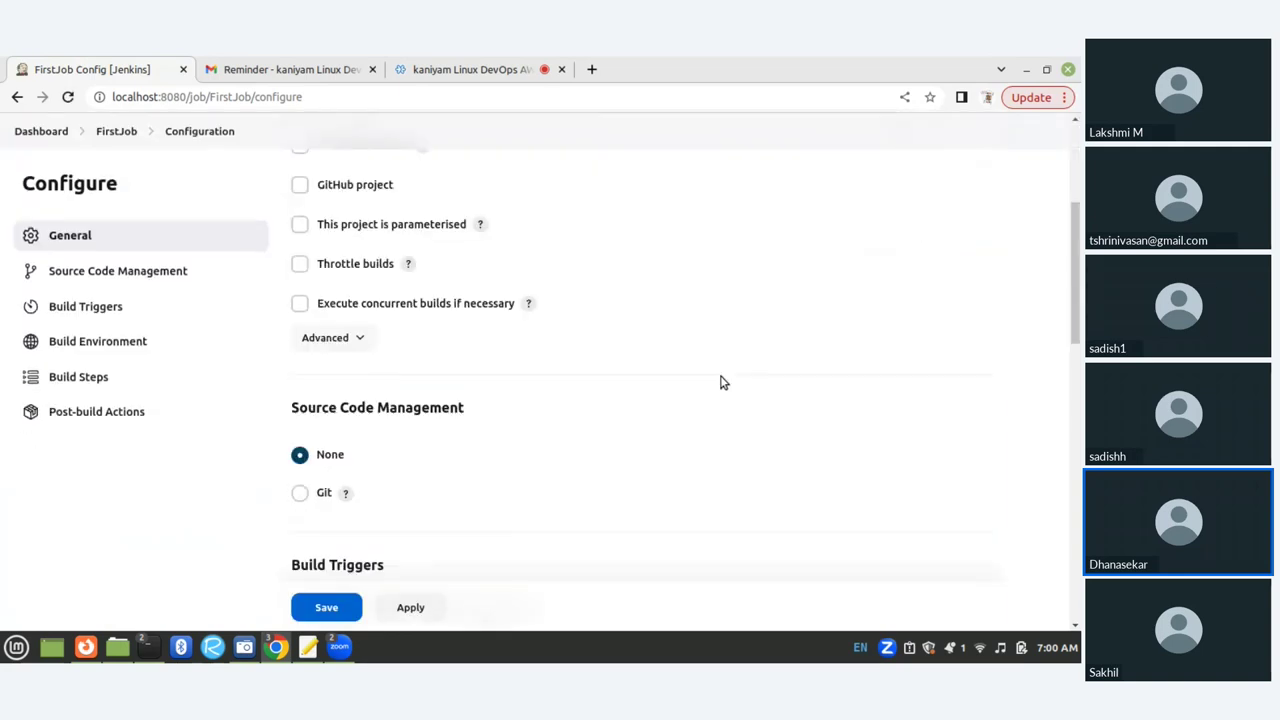
scroll(720, 383, "down", 10)
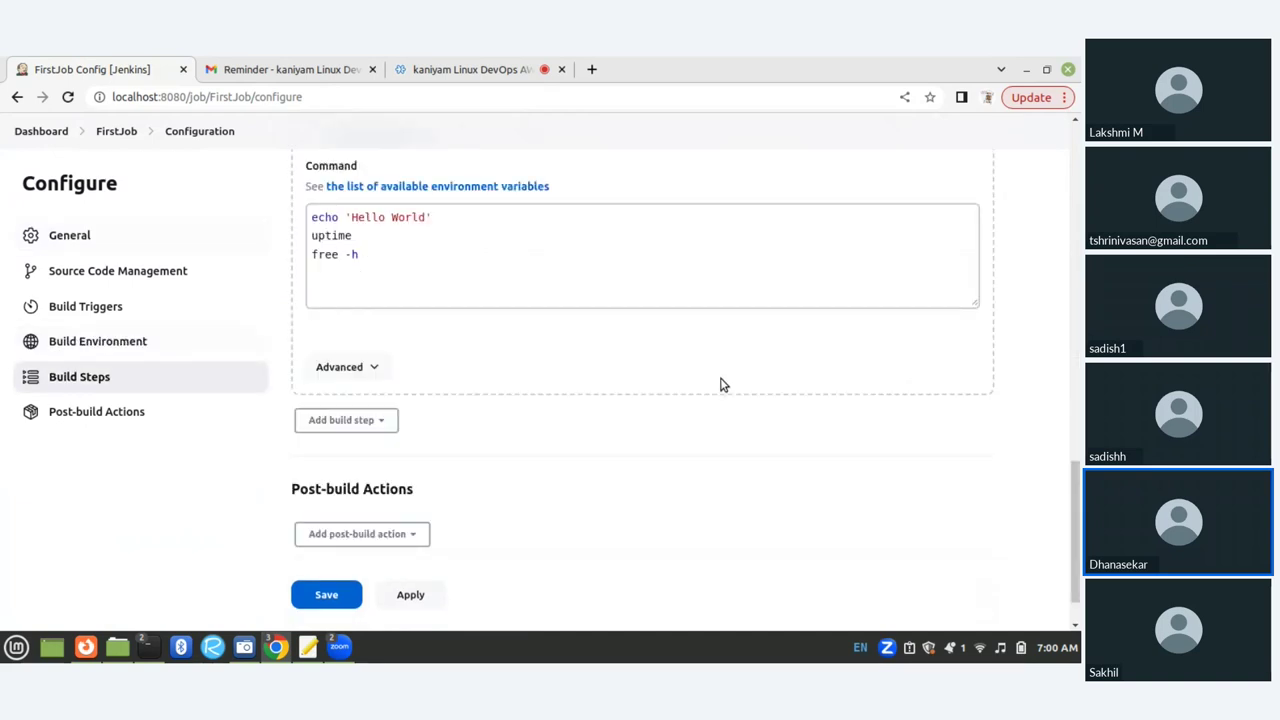
scroll(720, 383, "up", 3)
scroll(568, 426, "down", 2)
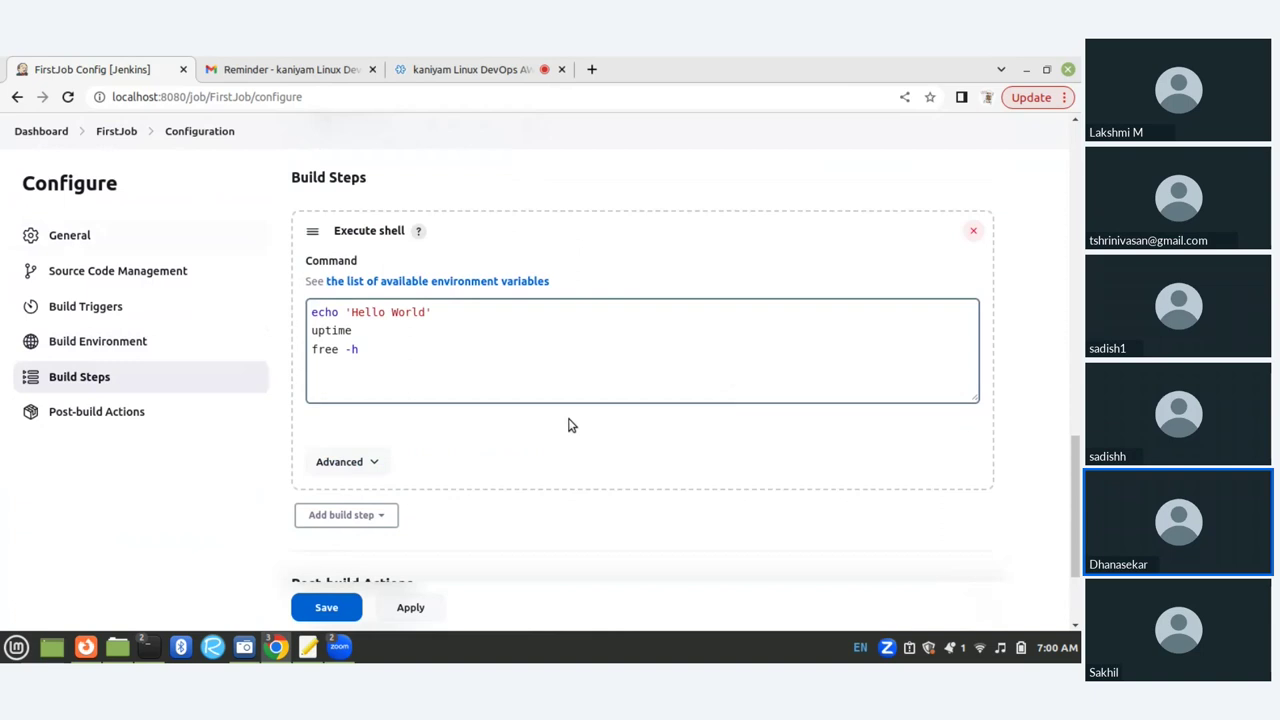
Step: Change the shell commands to 'uptimee' and 'free -hh', save, and start build #3
left_click(381, 355)
type("h")
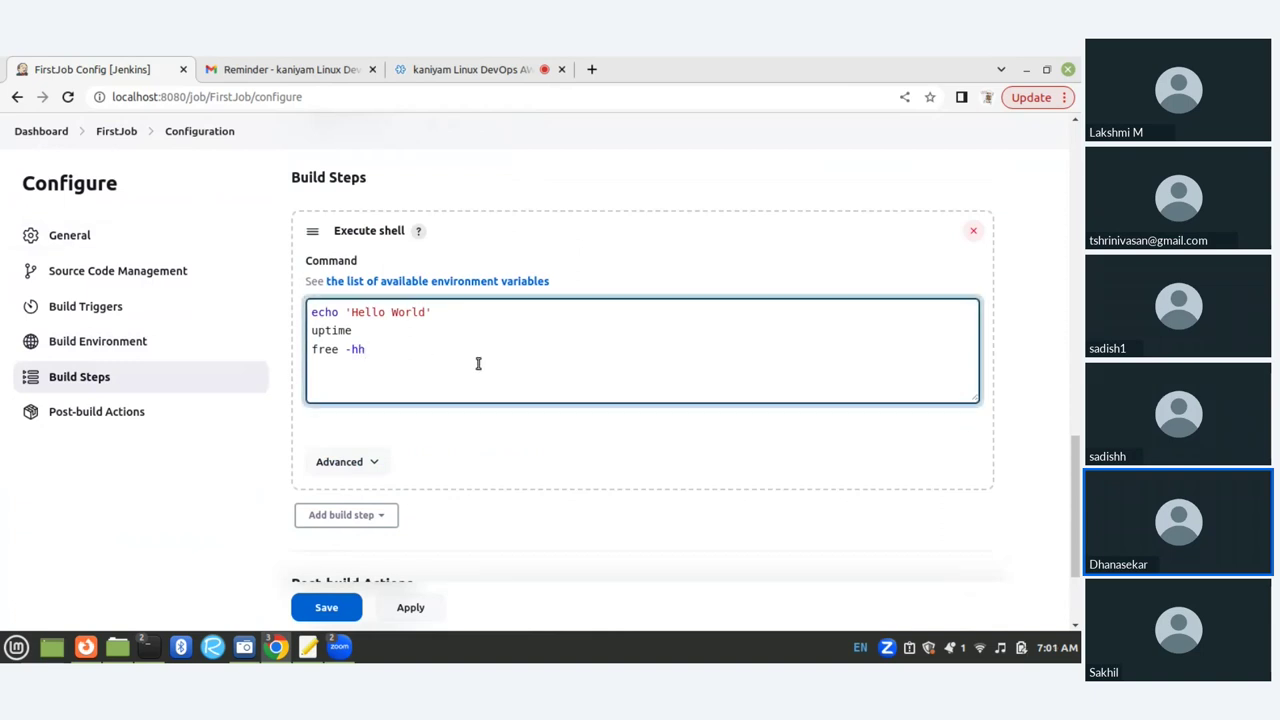
left_click(395, 332)
key("BackSpace")
type("ee")
left_click(412, 610)
left_click(330, 609)
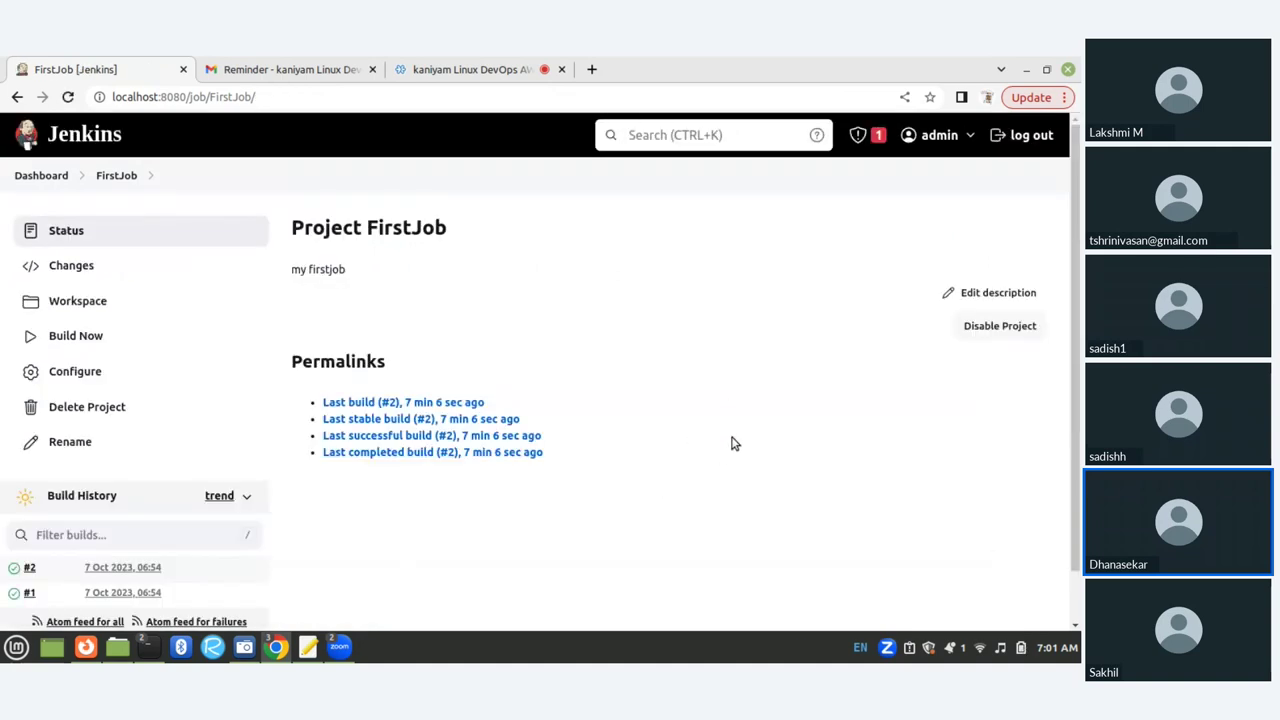
left_click(110, 336)
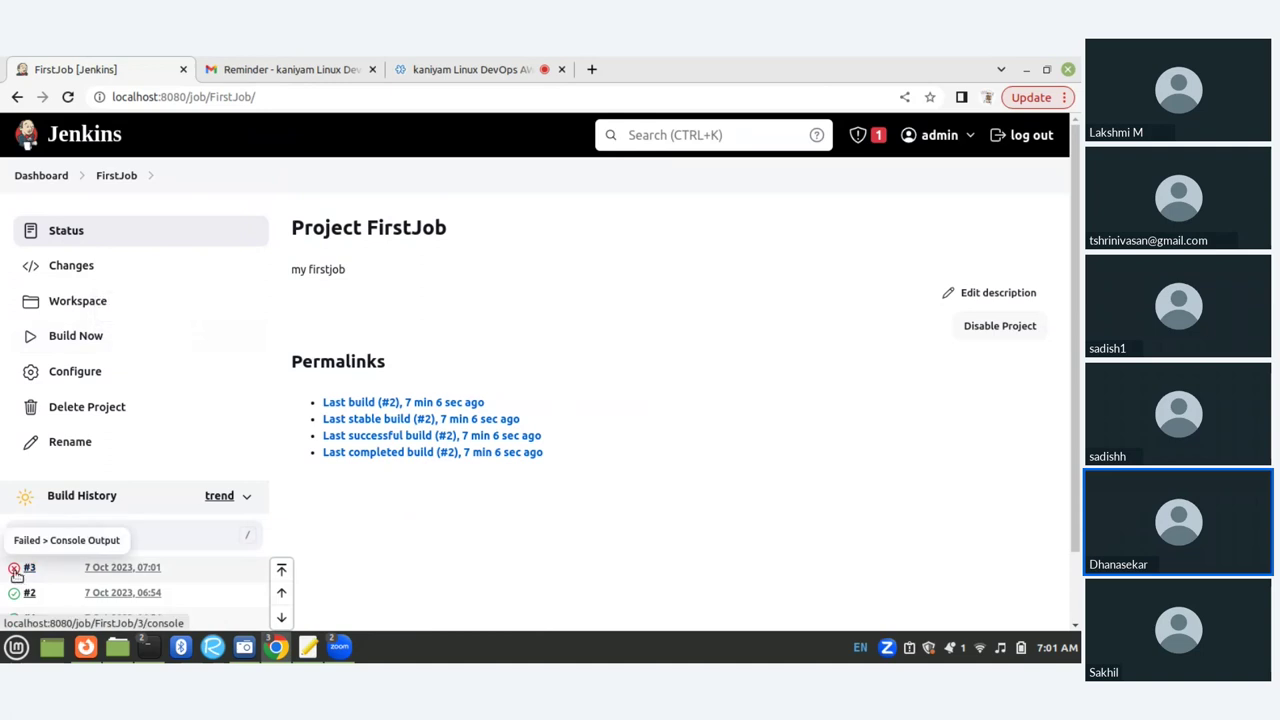
left_click(15, 570)
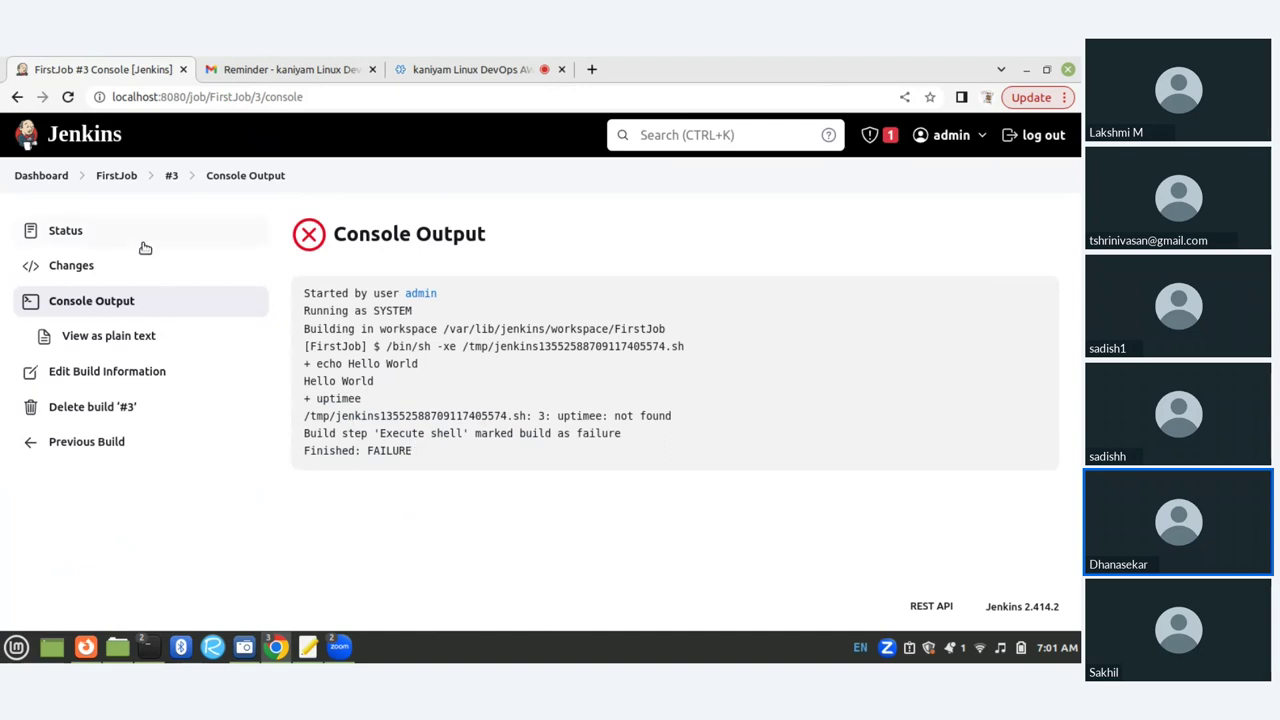
left_click(118, 177)
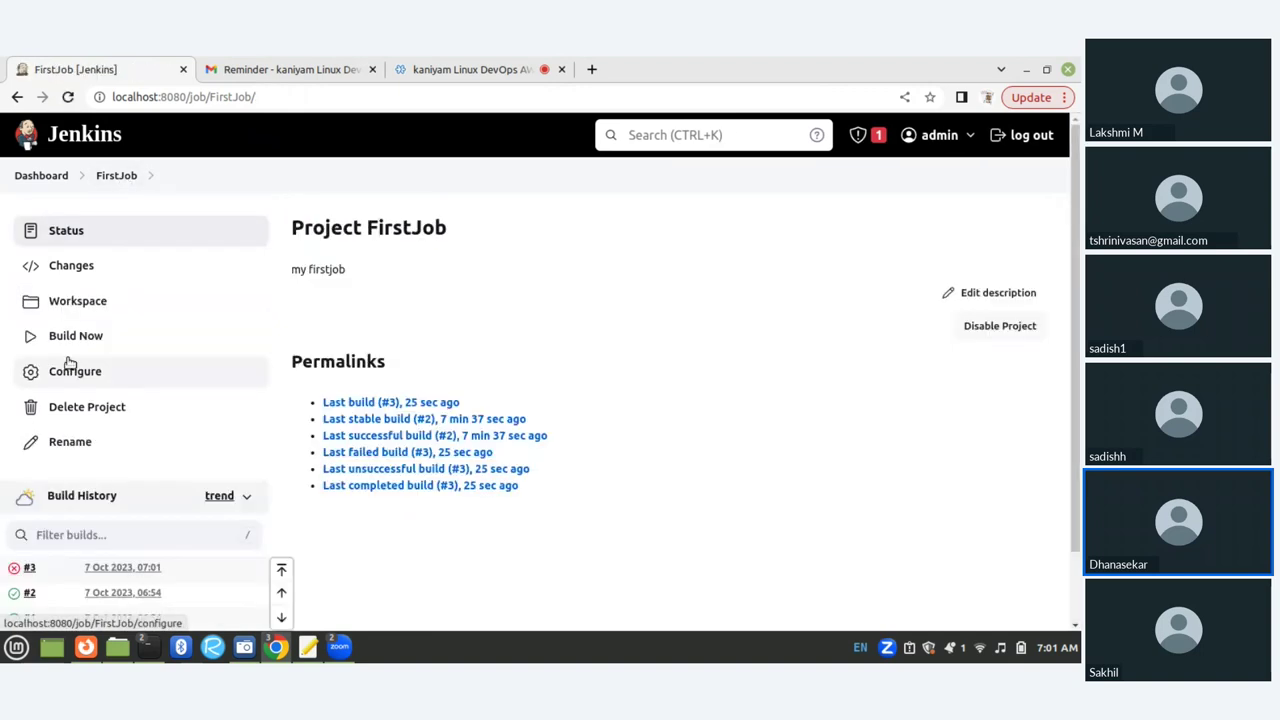
Step: In FirstJob's configuration, fix the shell commands back to 'uptime' and 'free -h'
left_click(85, 370)
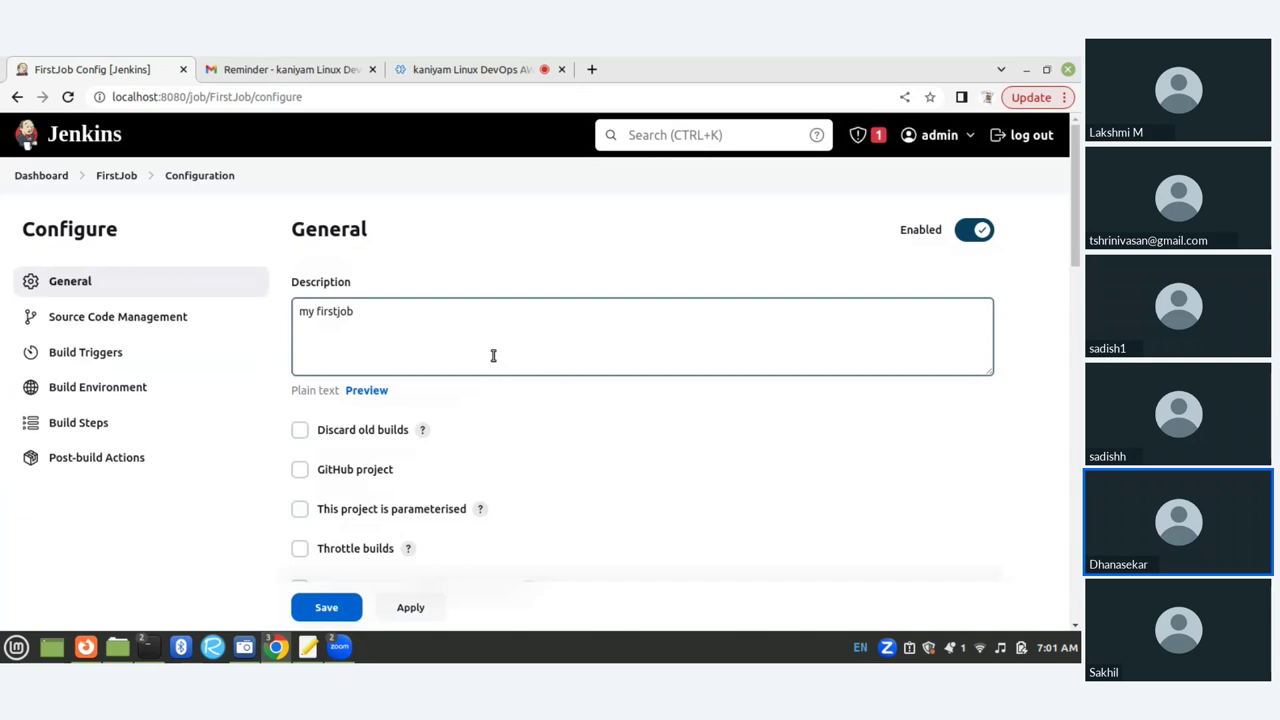
scroll(493, 355, "down", 15)
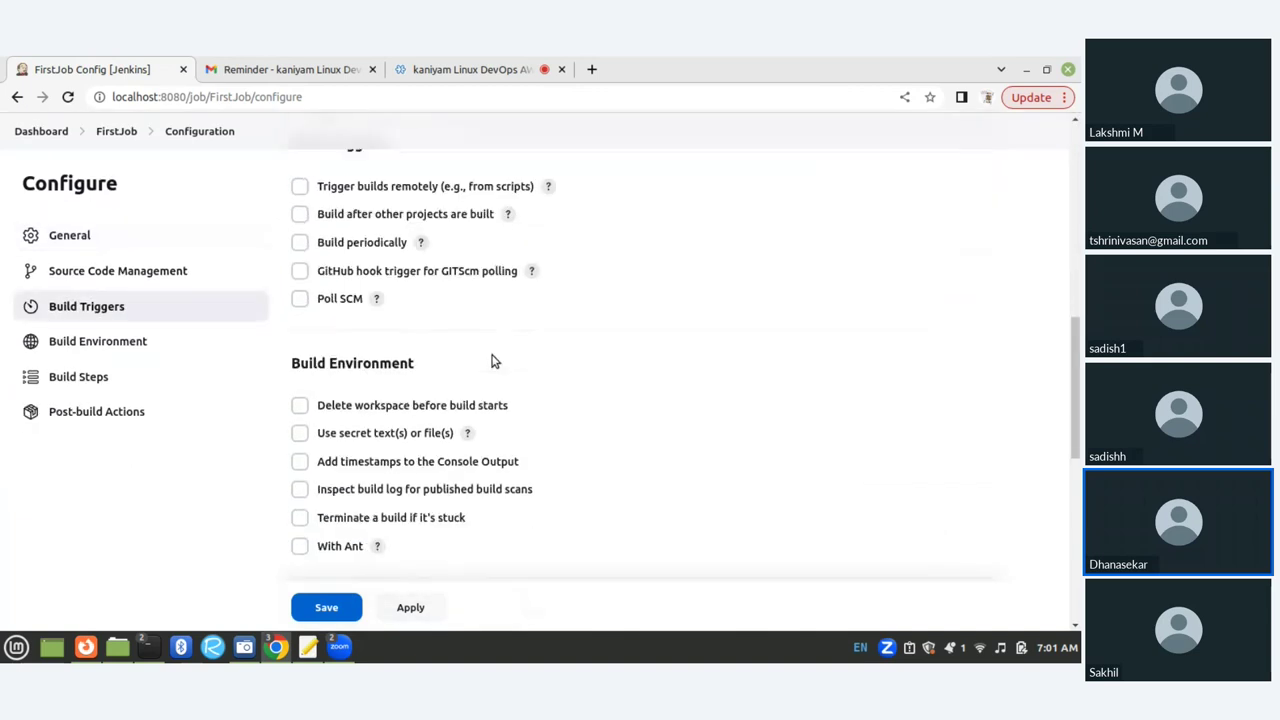
scroll(491, 360, "up", 2)
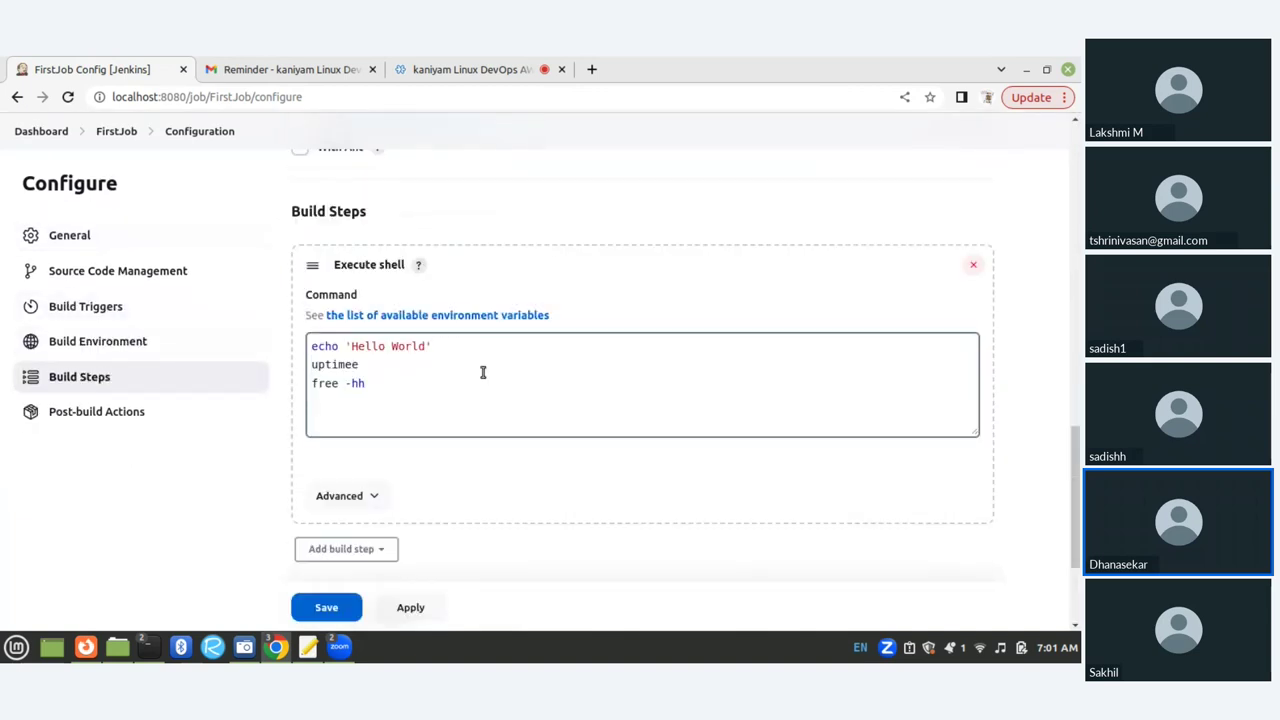
left_click(469, 379)
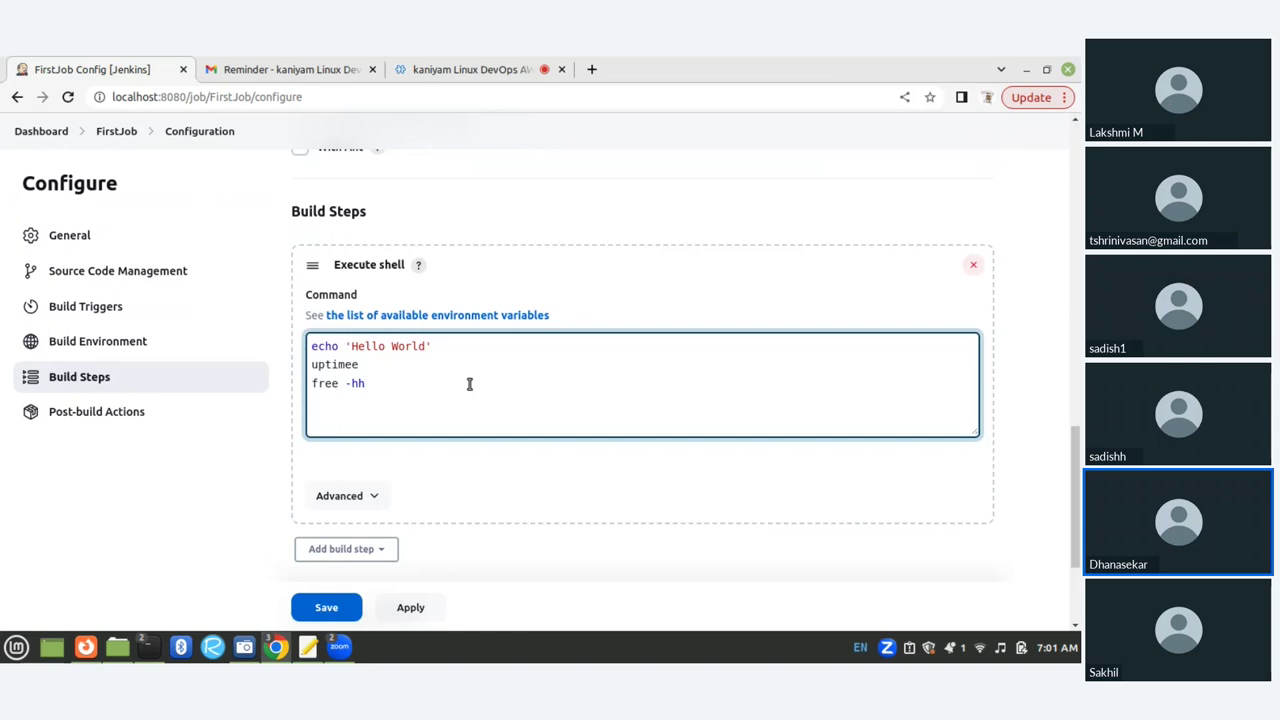
key("BackSpace")
left_click(420, 362)
key("BackSpace")
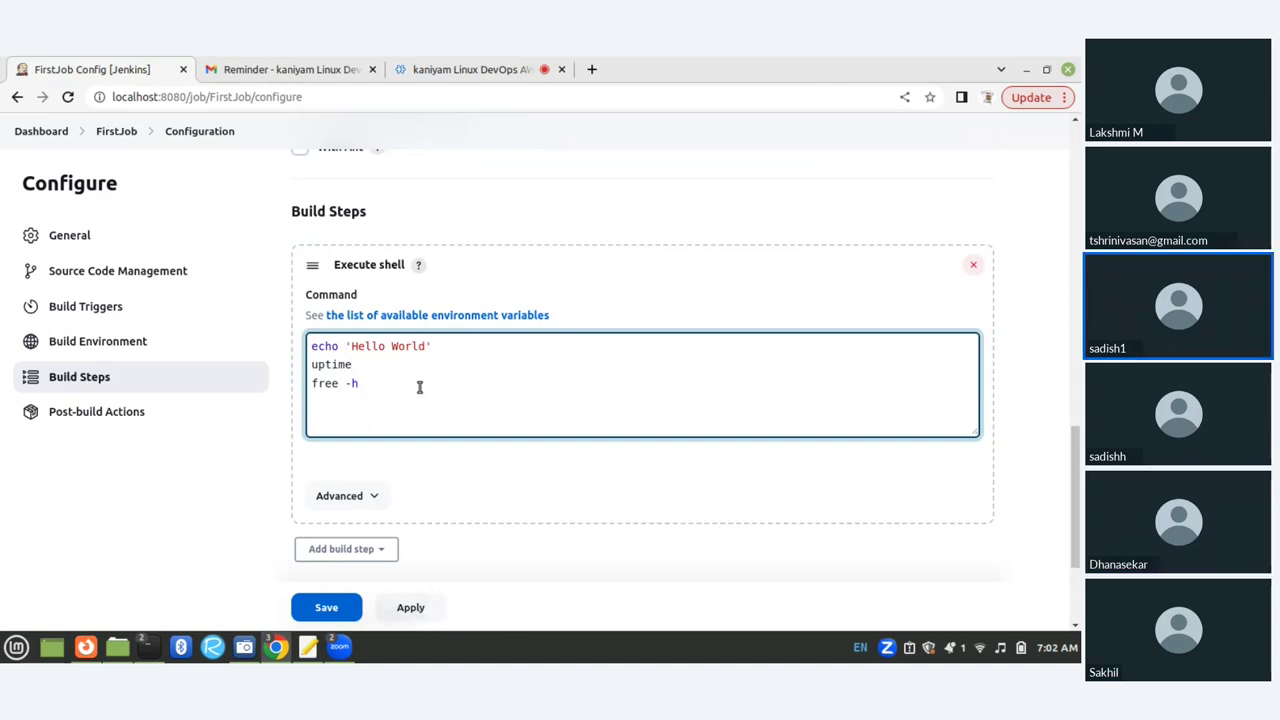
Step: Add a 'pwd' line after free -h and save the configuration
left_click(399, 384)
key("Return")
type("pwd")
left_click(412, 610)
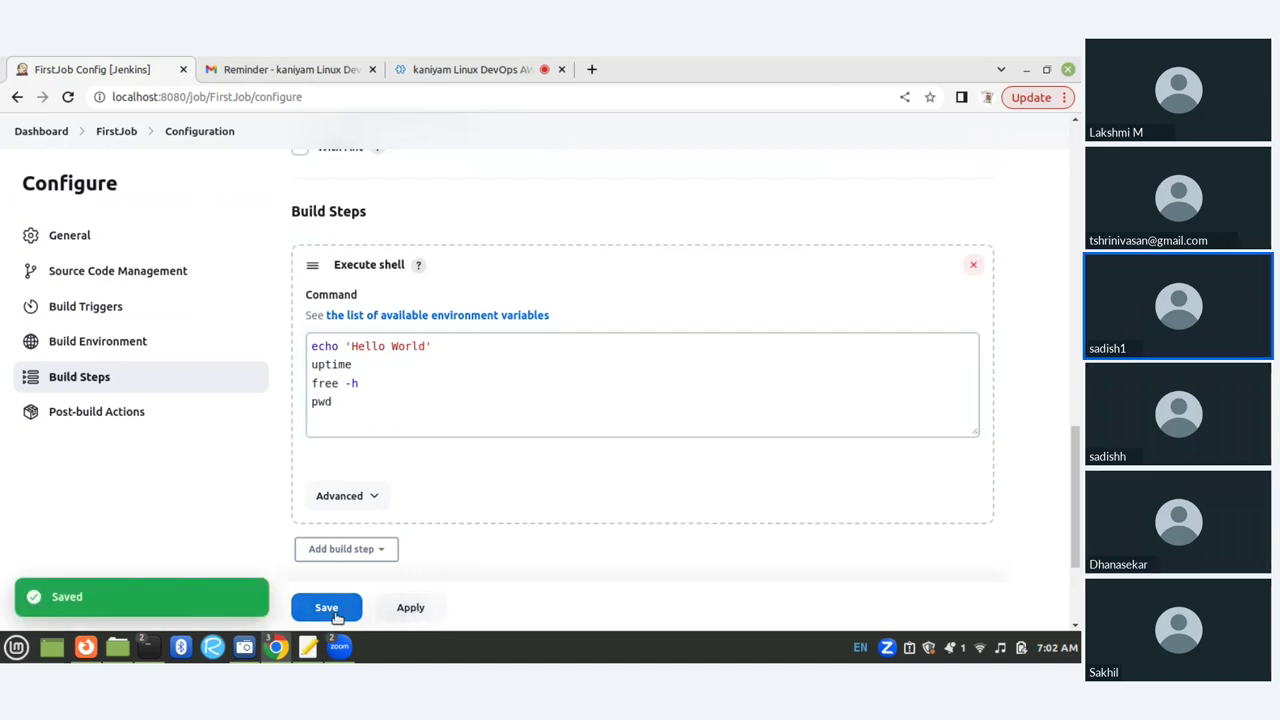
left_click(336, 617)
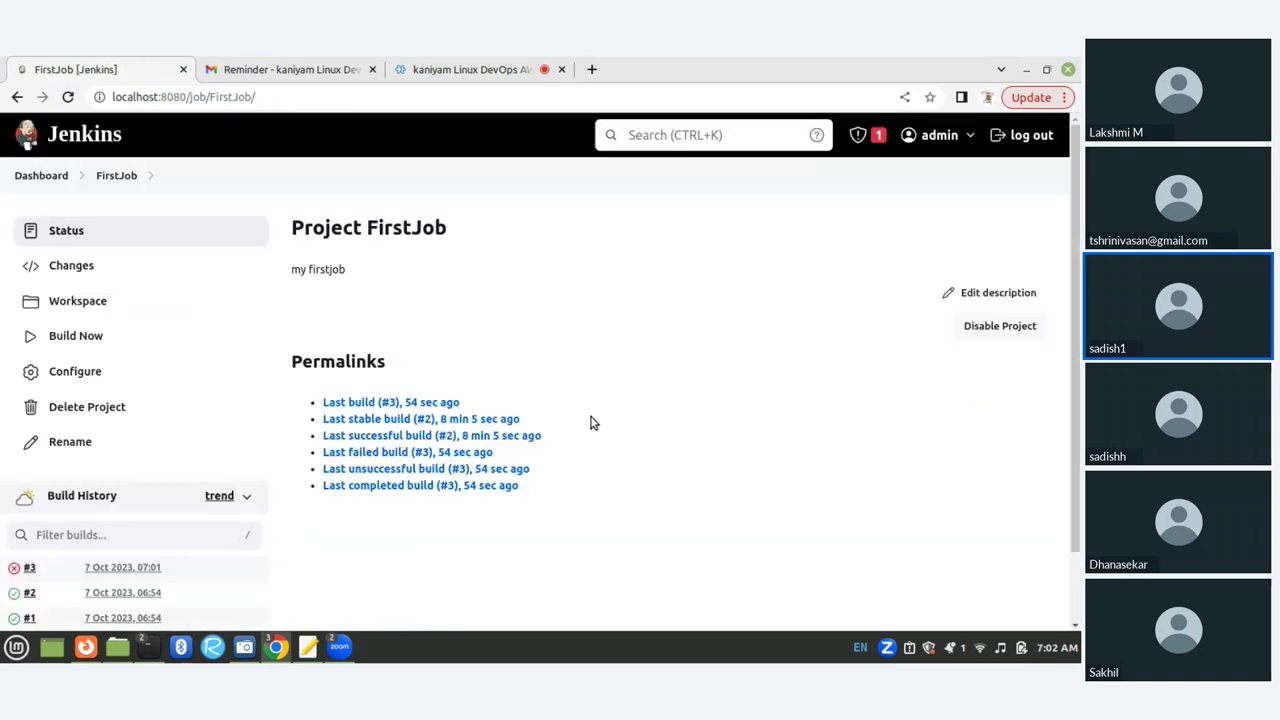
Step: Build FirstJob and check build #4's console output, highlighting the /var/lib/jenkins/workspace/FirstJob line
left_click(113, 339)
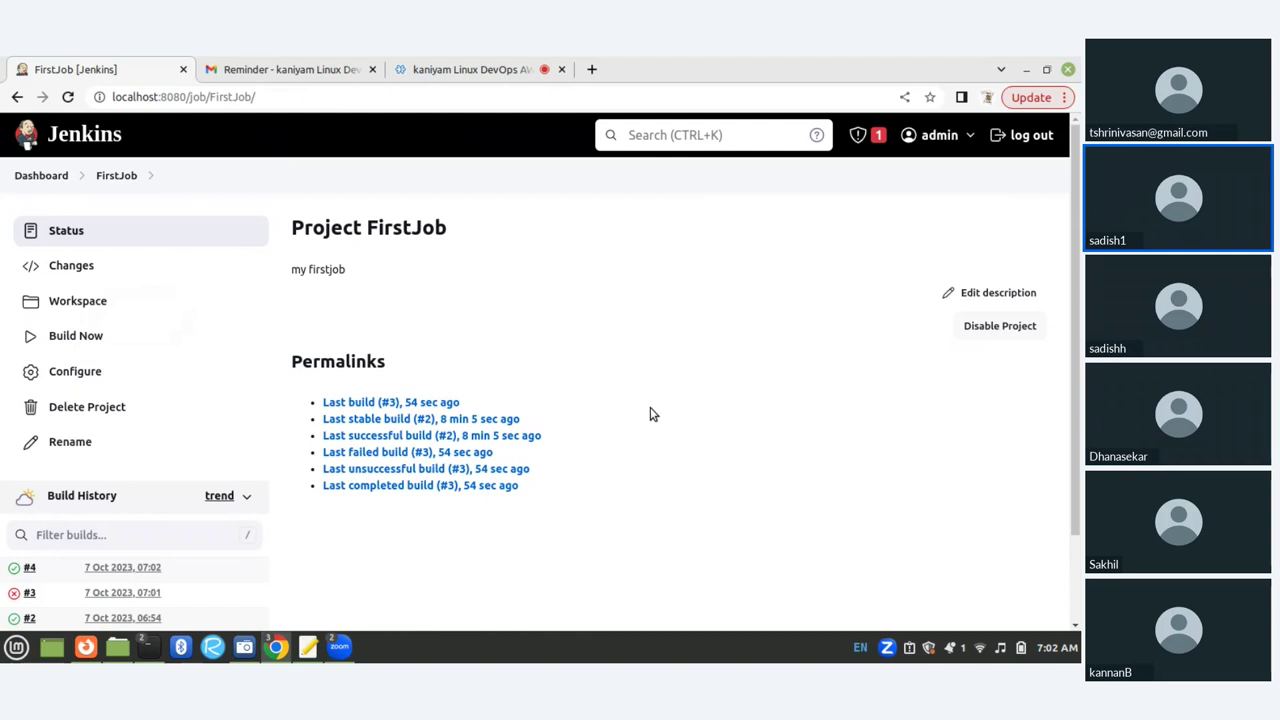
left_click(29, 567)
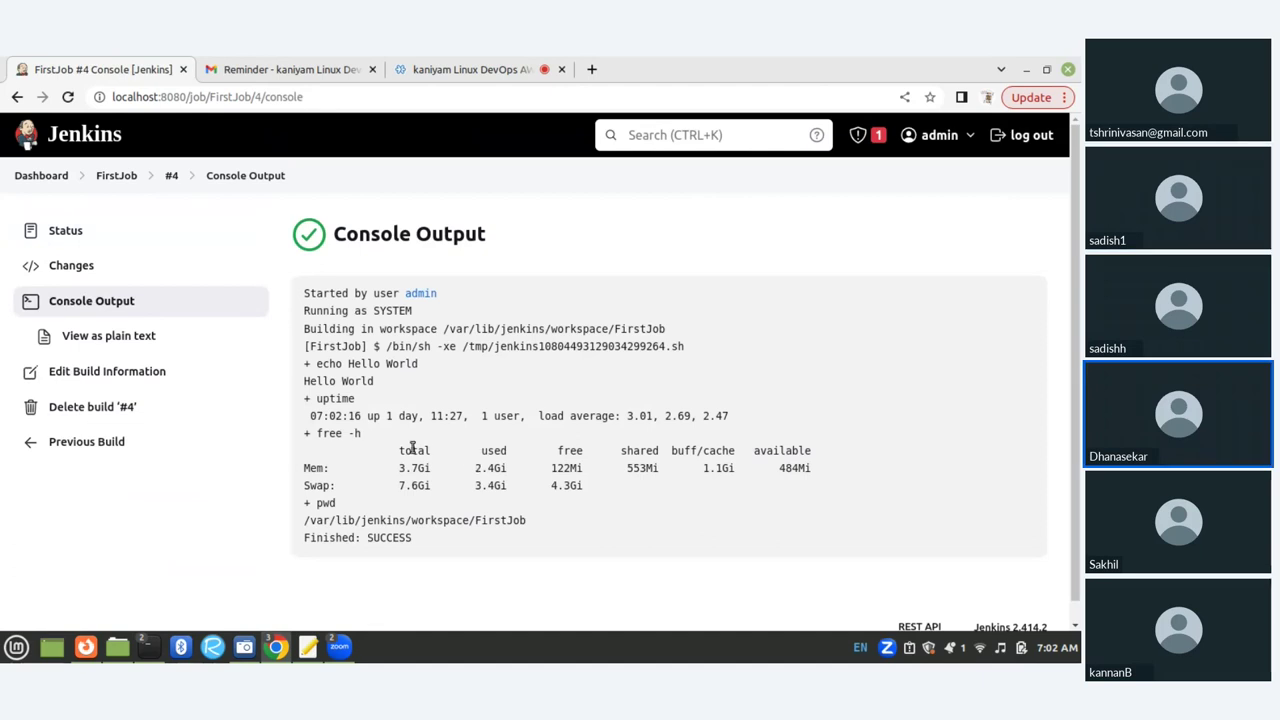
triple_click(407, 516)
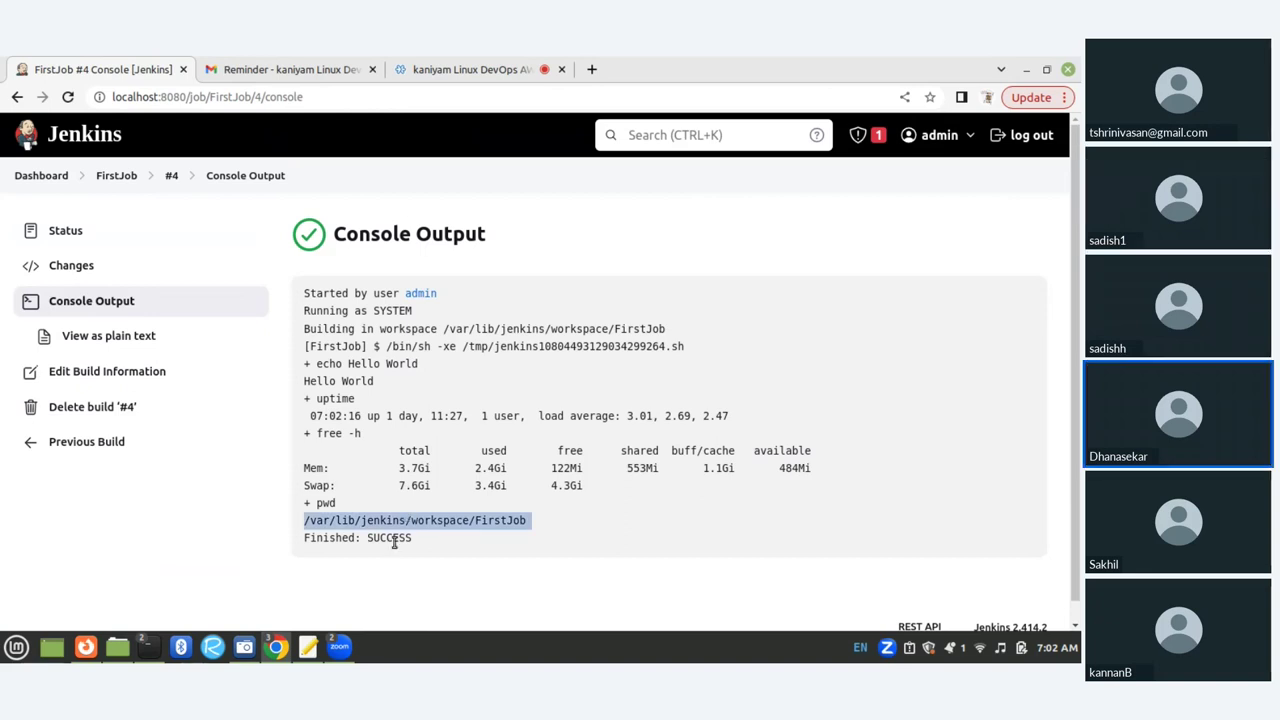
left_click(467, 563)
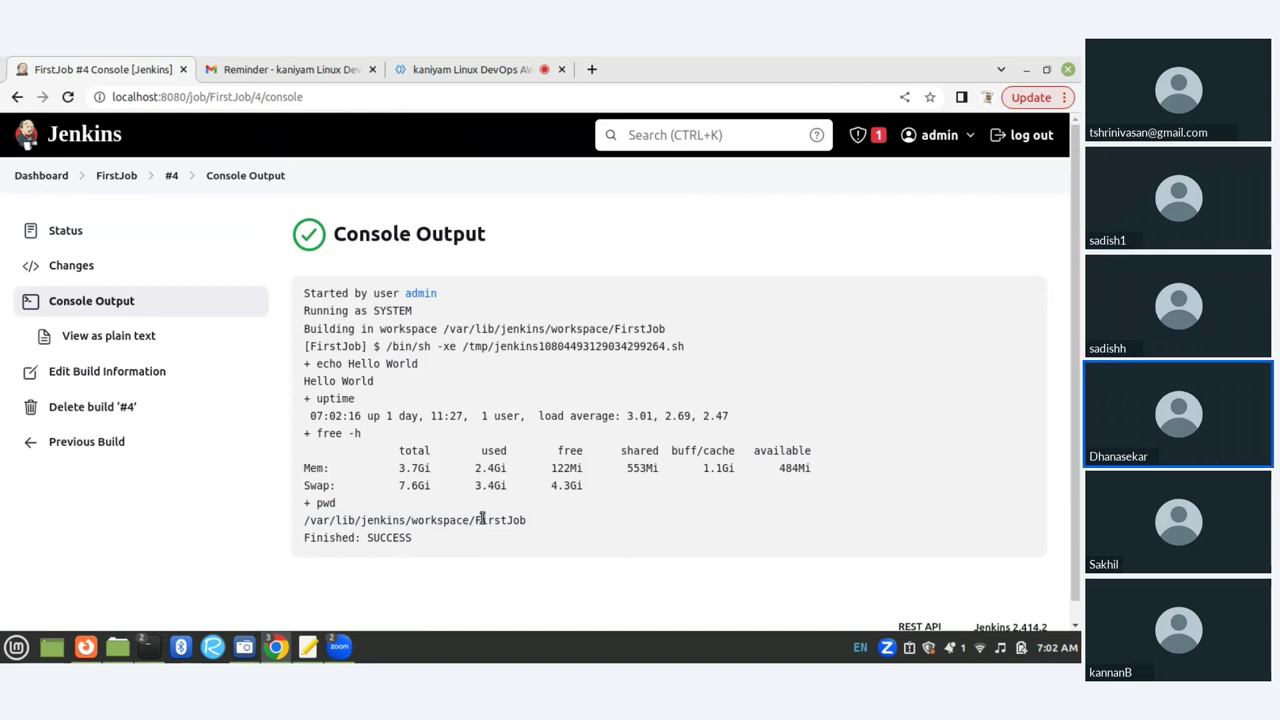
triple_click(476, 522)
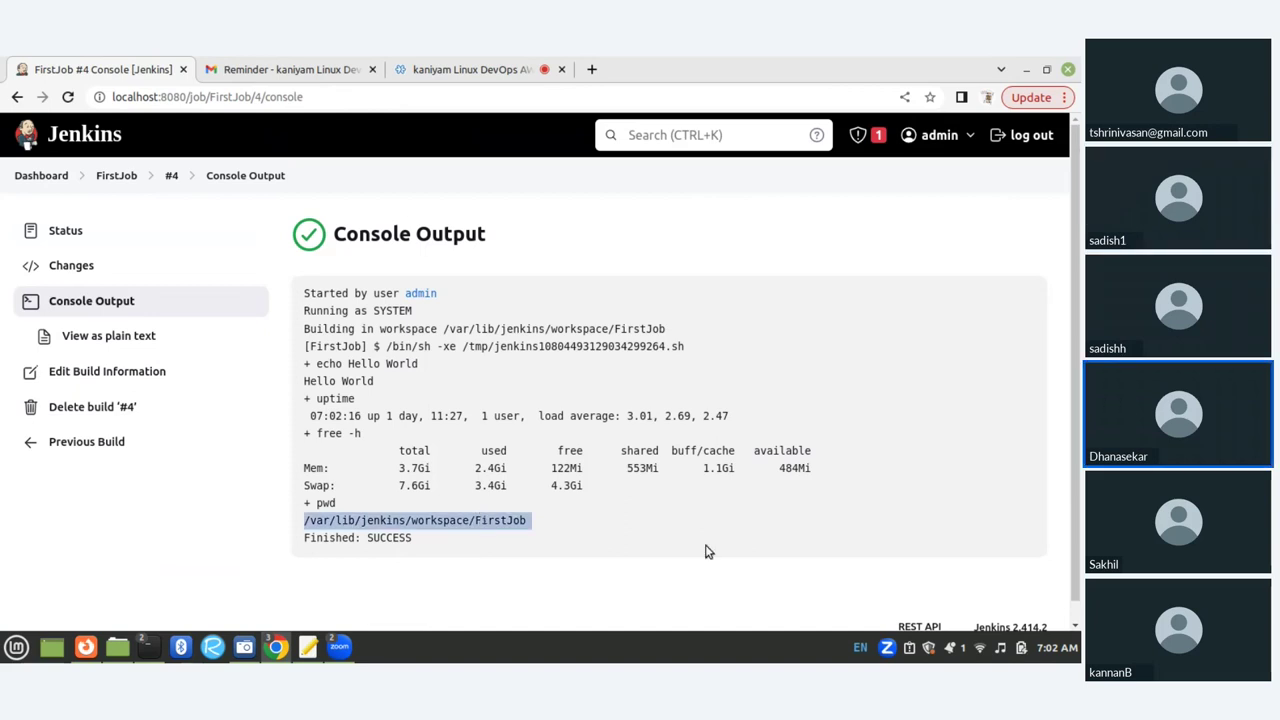
Step: In Terminal, change into /var/lib/jenkins/jobs
left_click(148, 646)
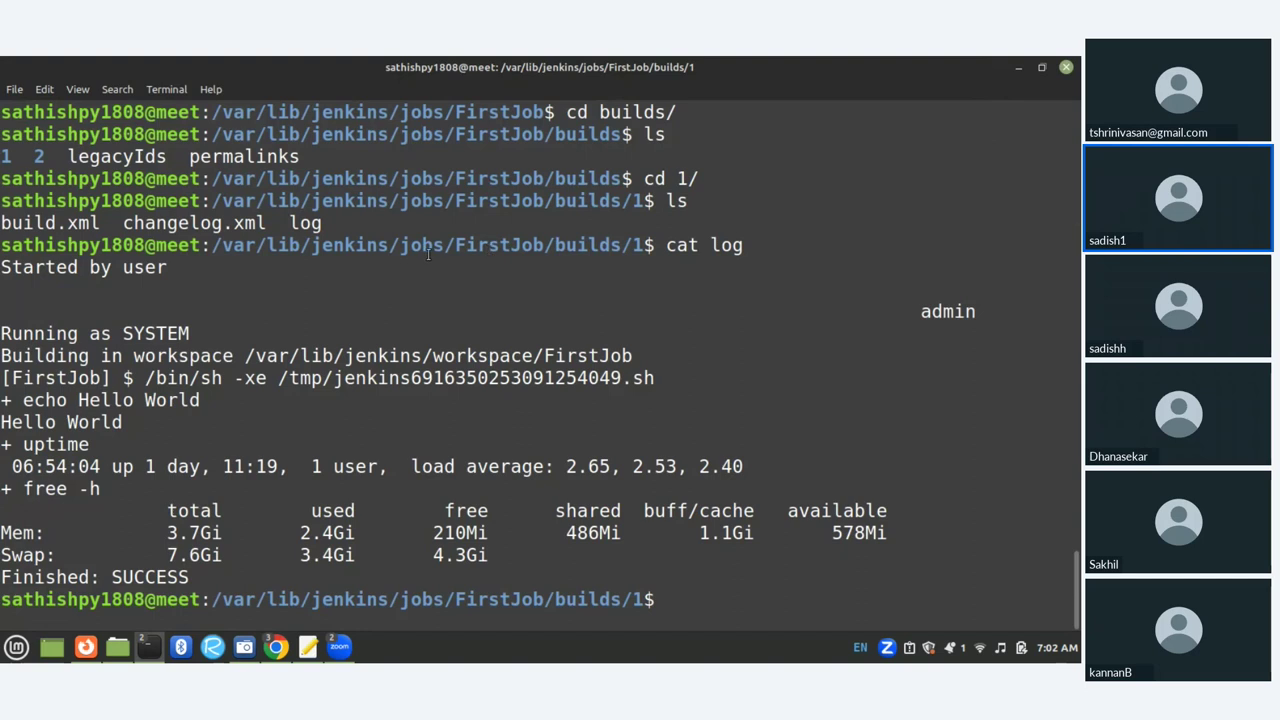
type("cd ../..")
key("Return")
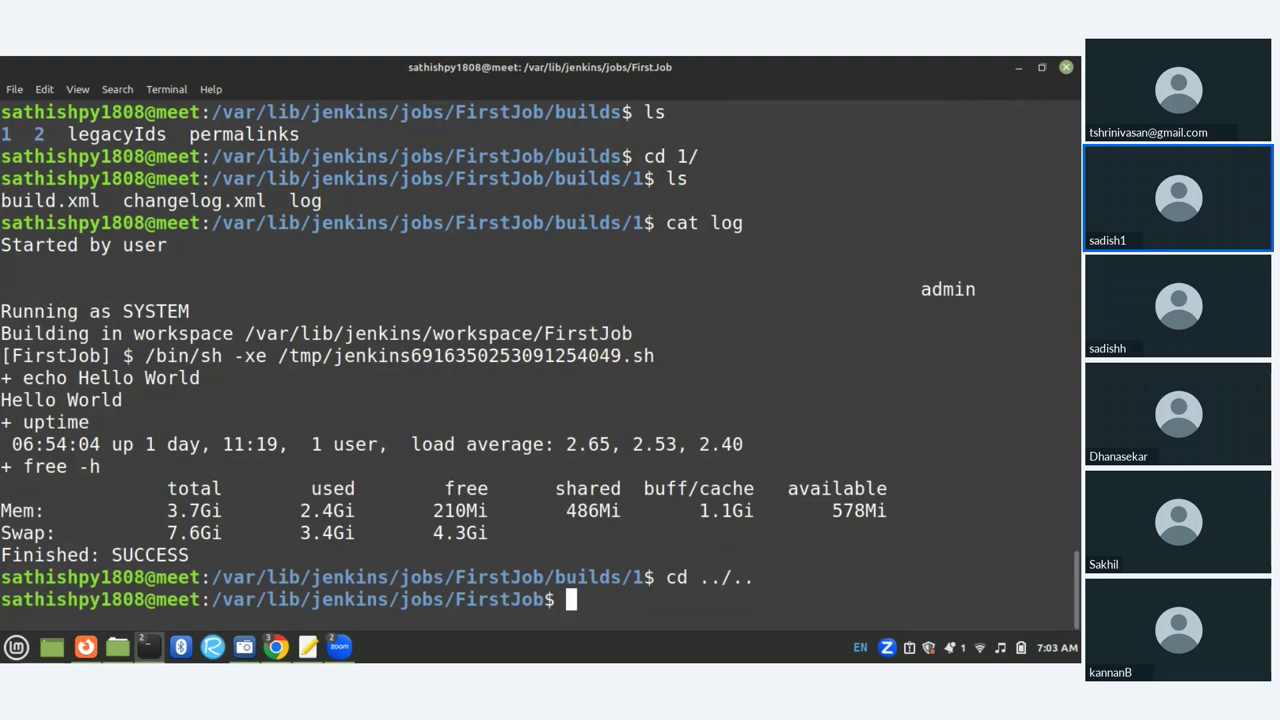
type("cd")
key("Return")
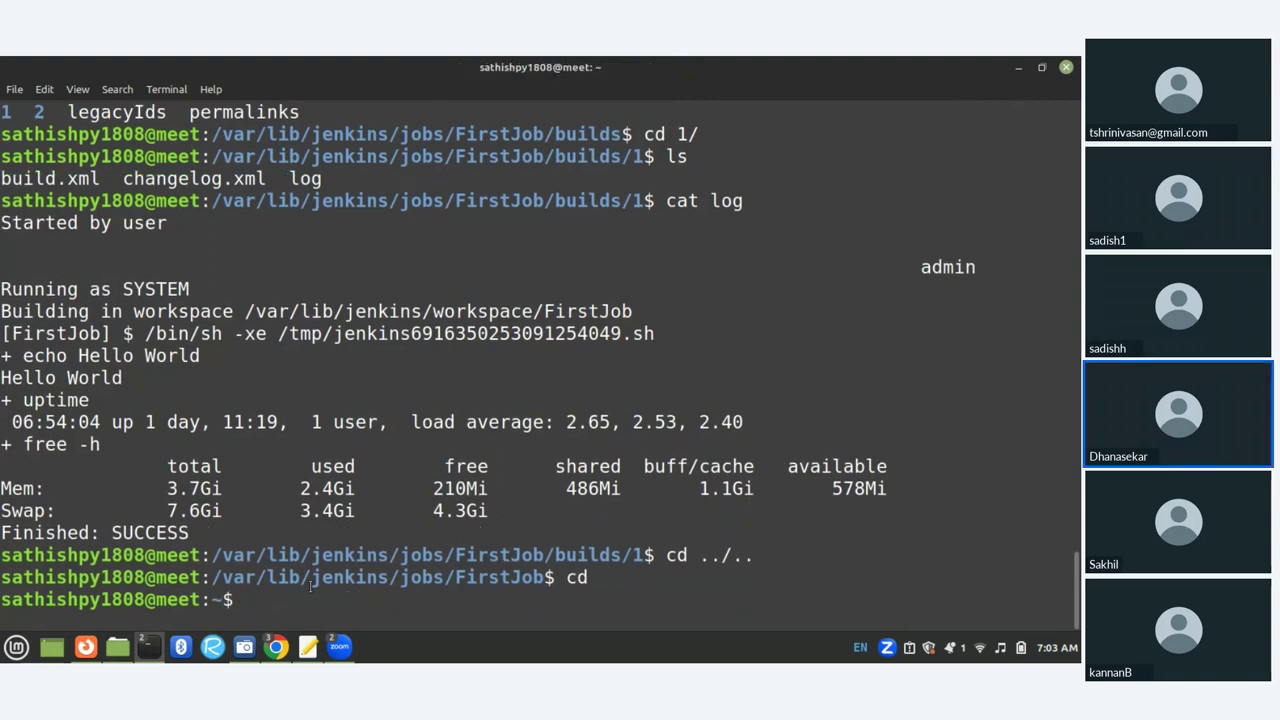
type("cd")
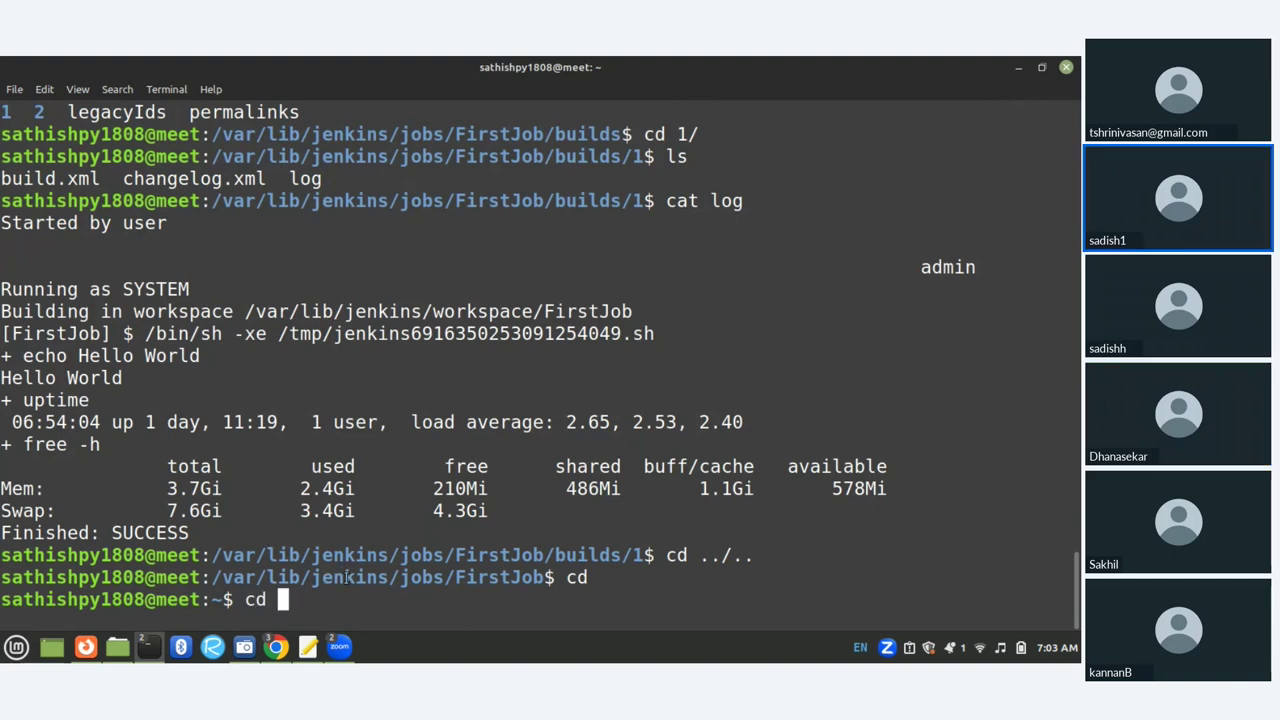
triple_click(346, 578)
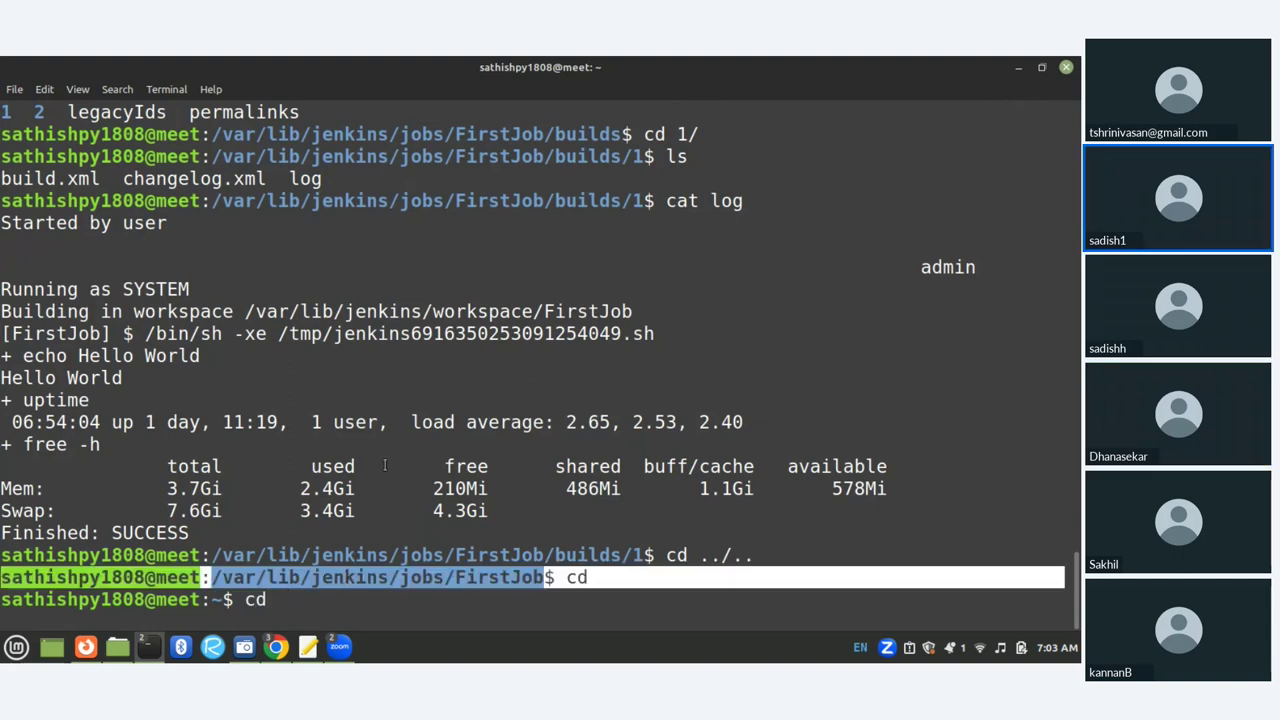
left_click(346, 578)
type("/var/lib/")
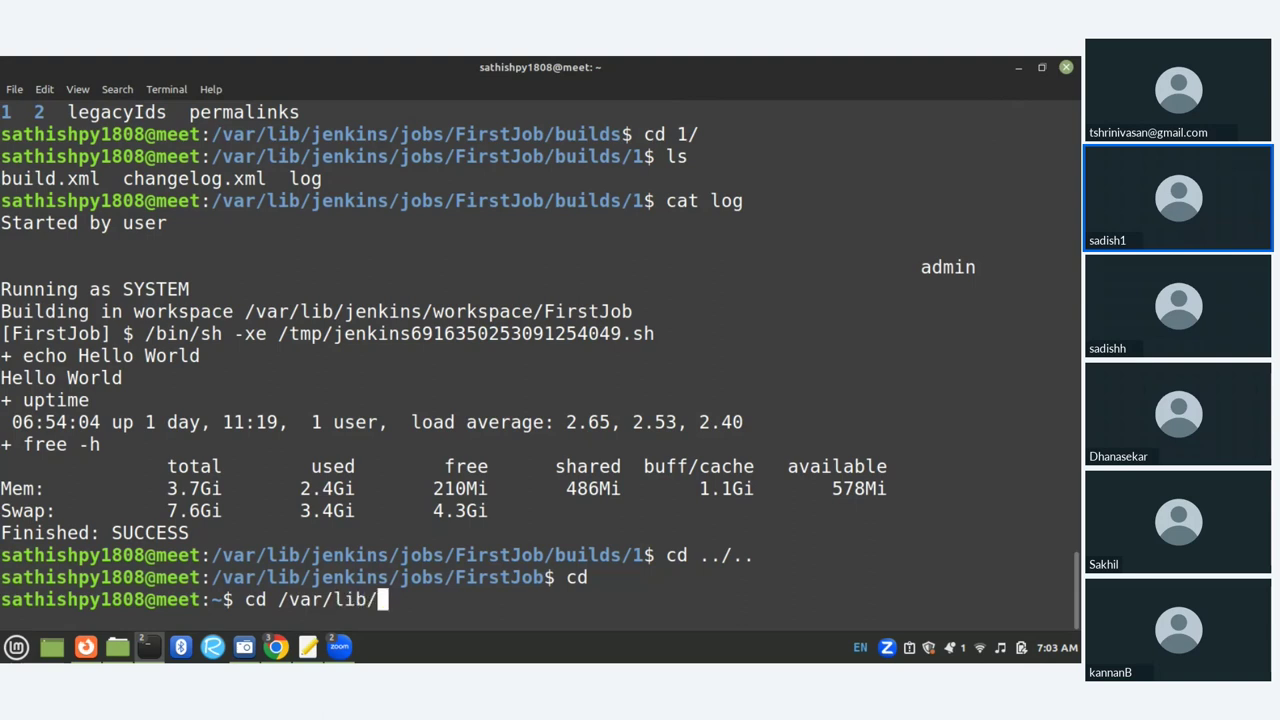
type("jen")
key("Tab")
type("jobs/")
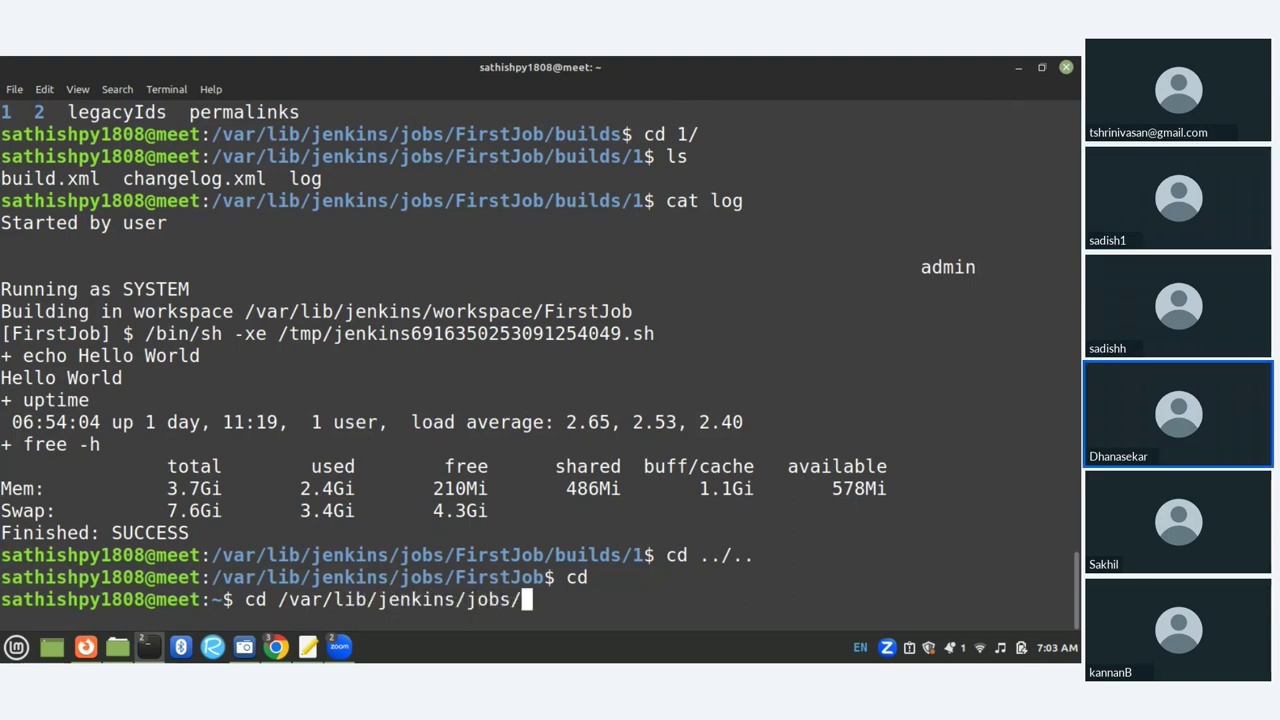
key("Return")
Step: List the job folders with ls -lrth, then list the /var/lib/jenkins home folder
key("ctrl+l")
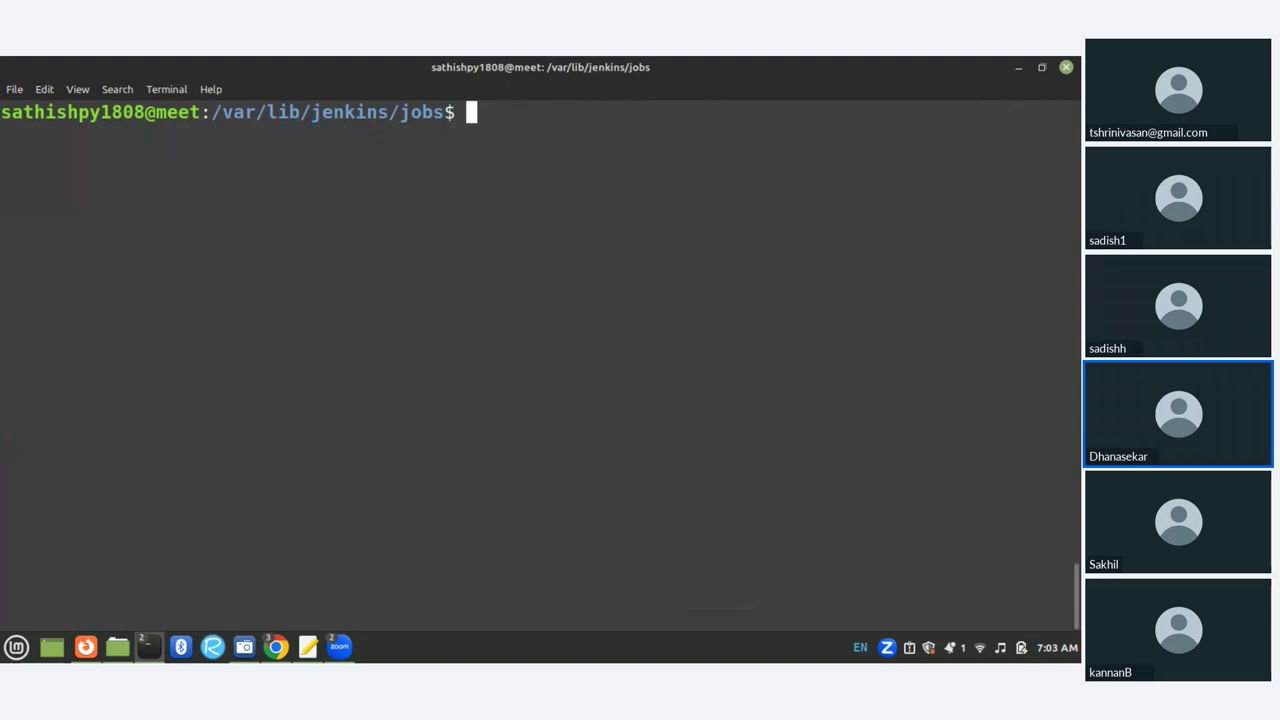
type("ls -lrth")
key("Return")
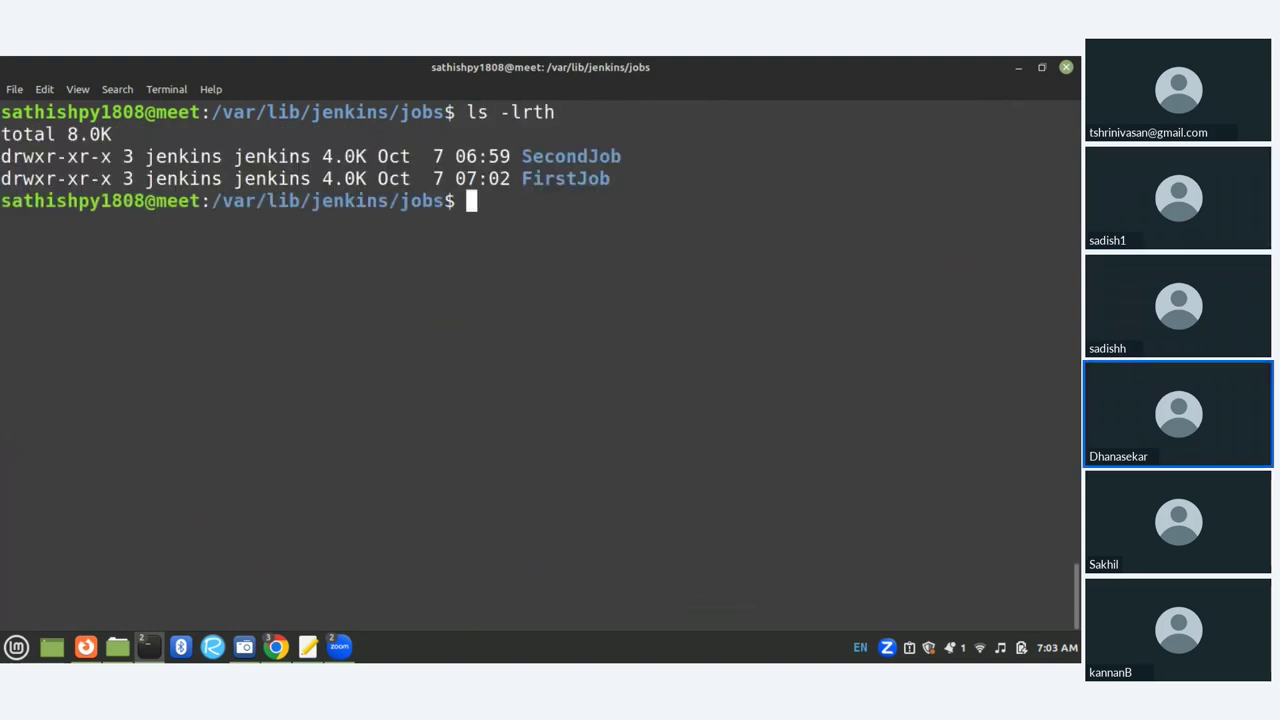
type("cd ..")
key("Return")
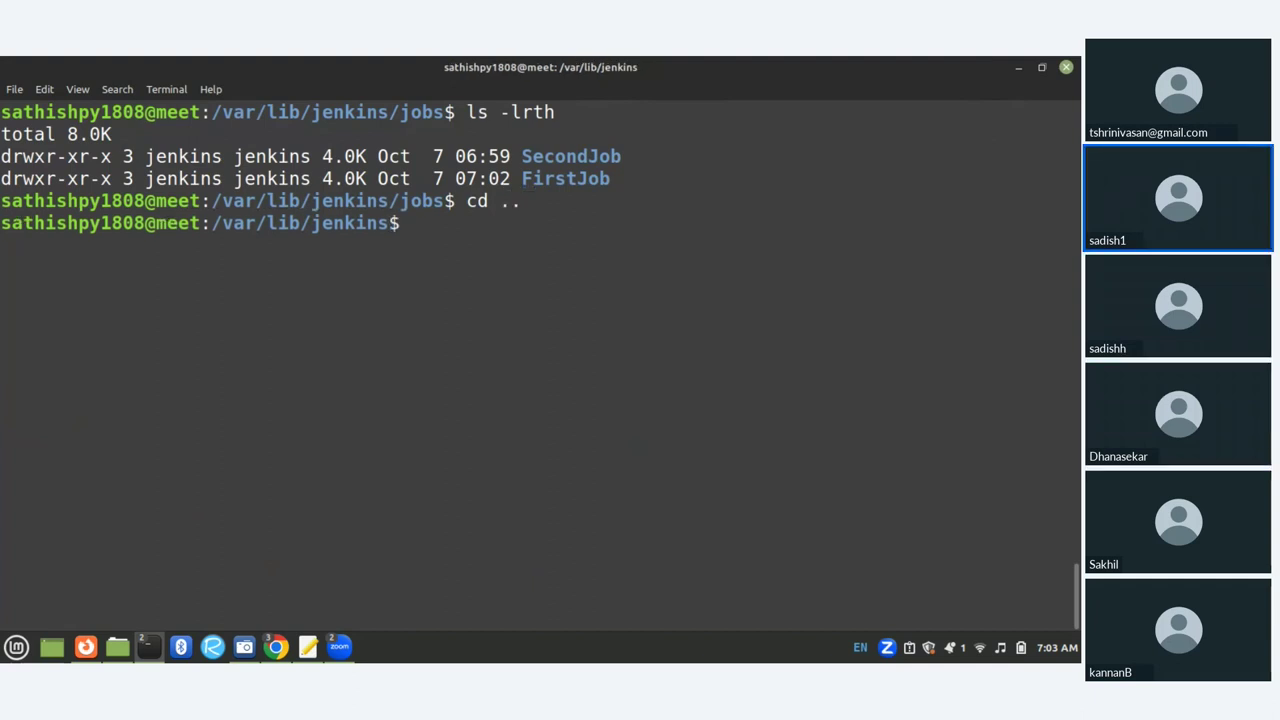
type("ls")
key("Return")
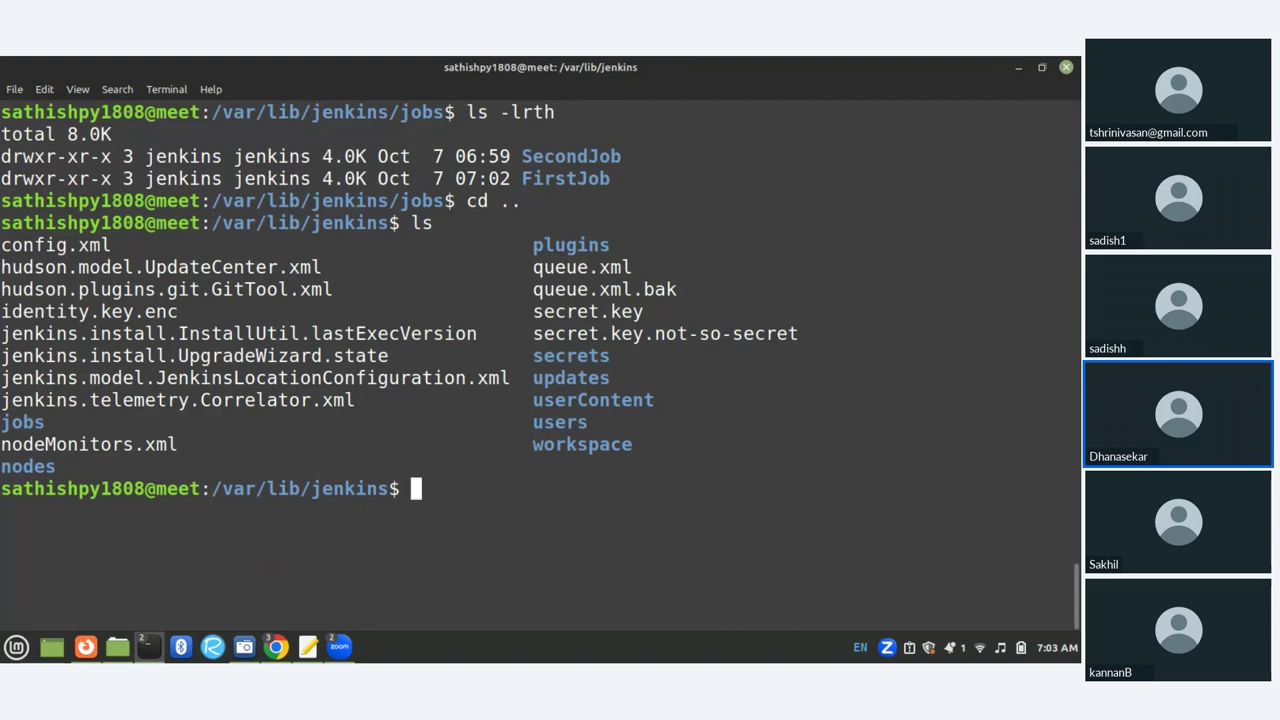
Step: List the workspace folder and confirm workspace/FirstJob is empty, then go back to Chrome
type("cd wo")
key("Tab")
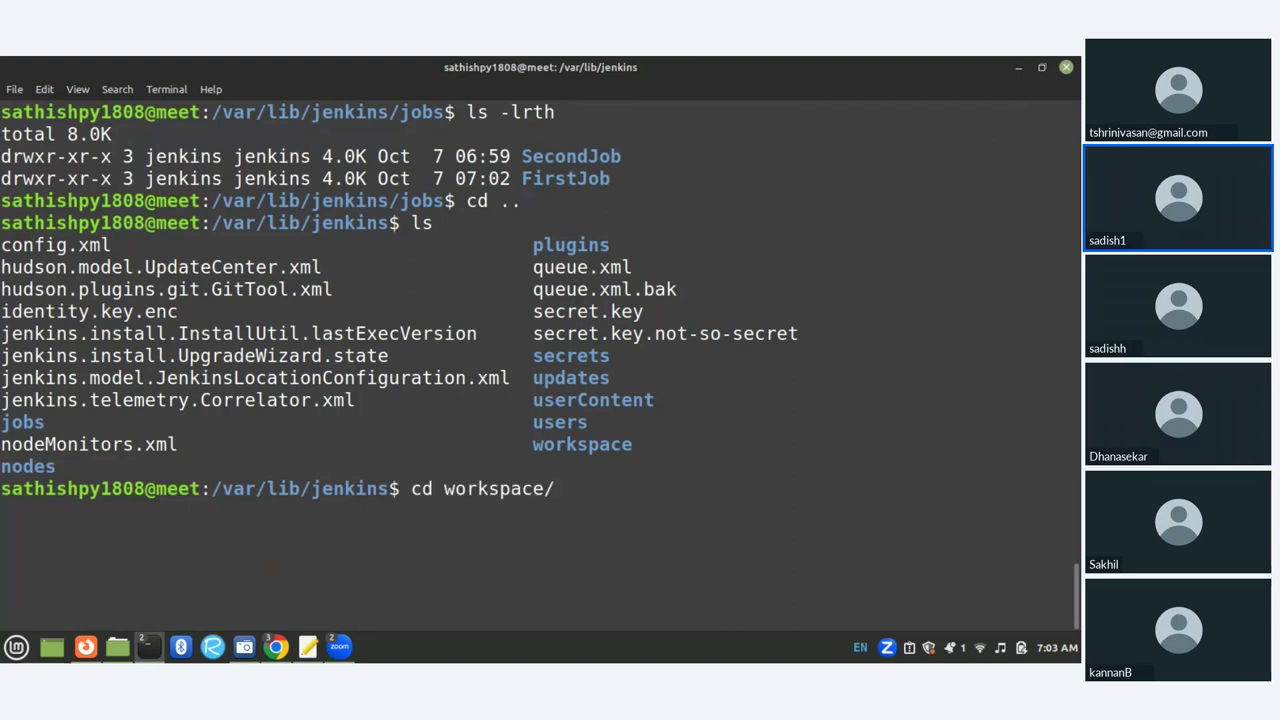
key("Return")
type("ls")
key("Return")
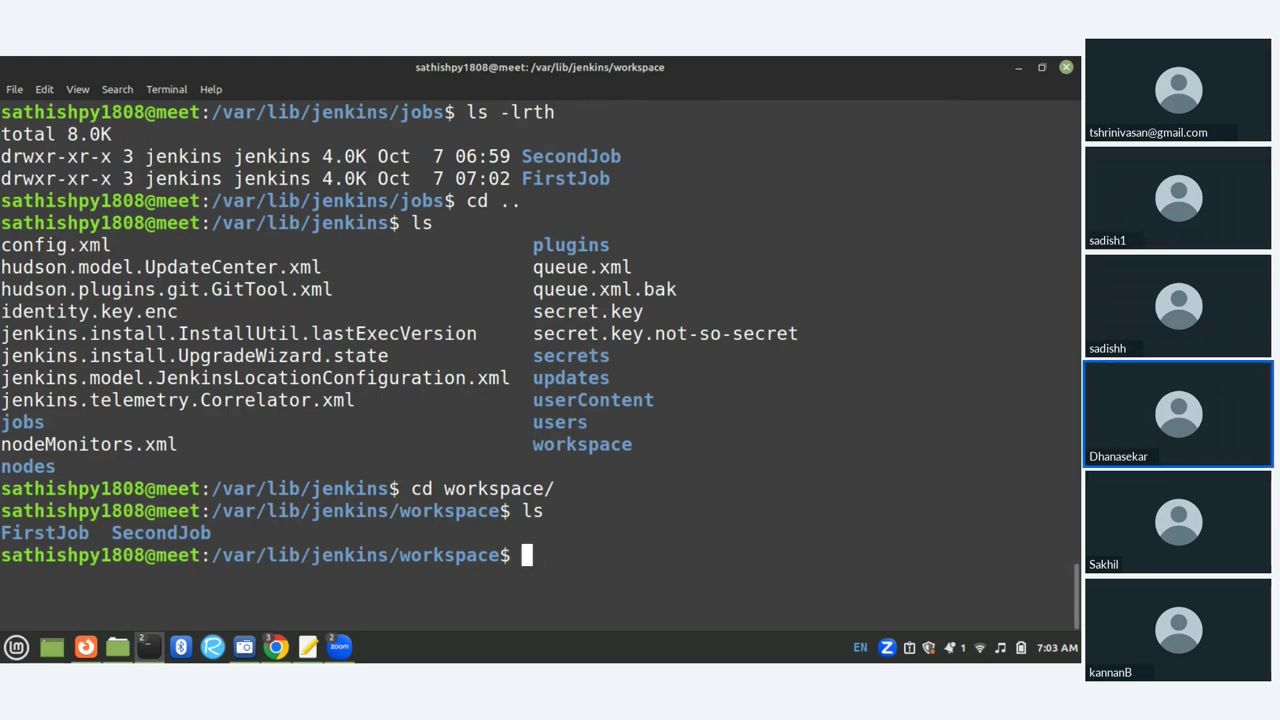
type("cd FirstJob/")
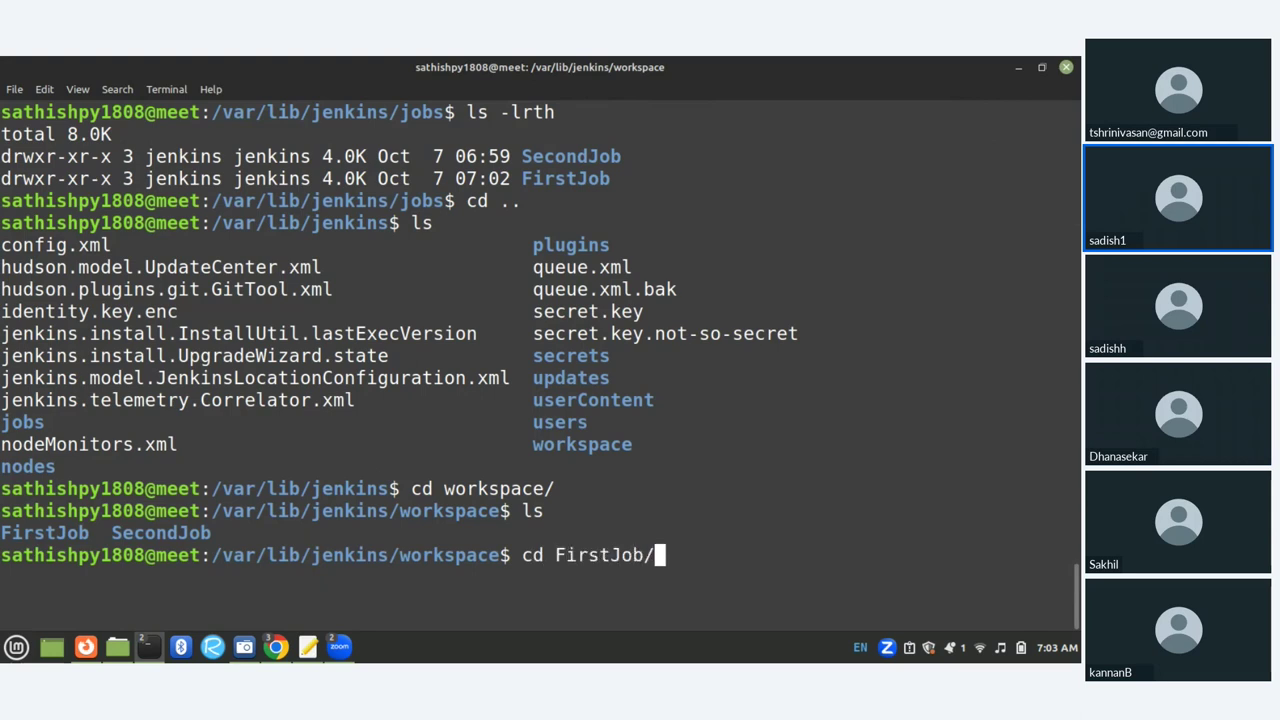
key("Return")
type("ls")
key("Return")
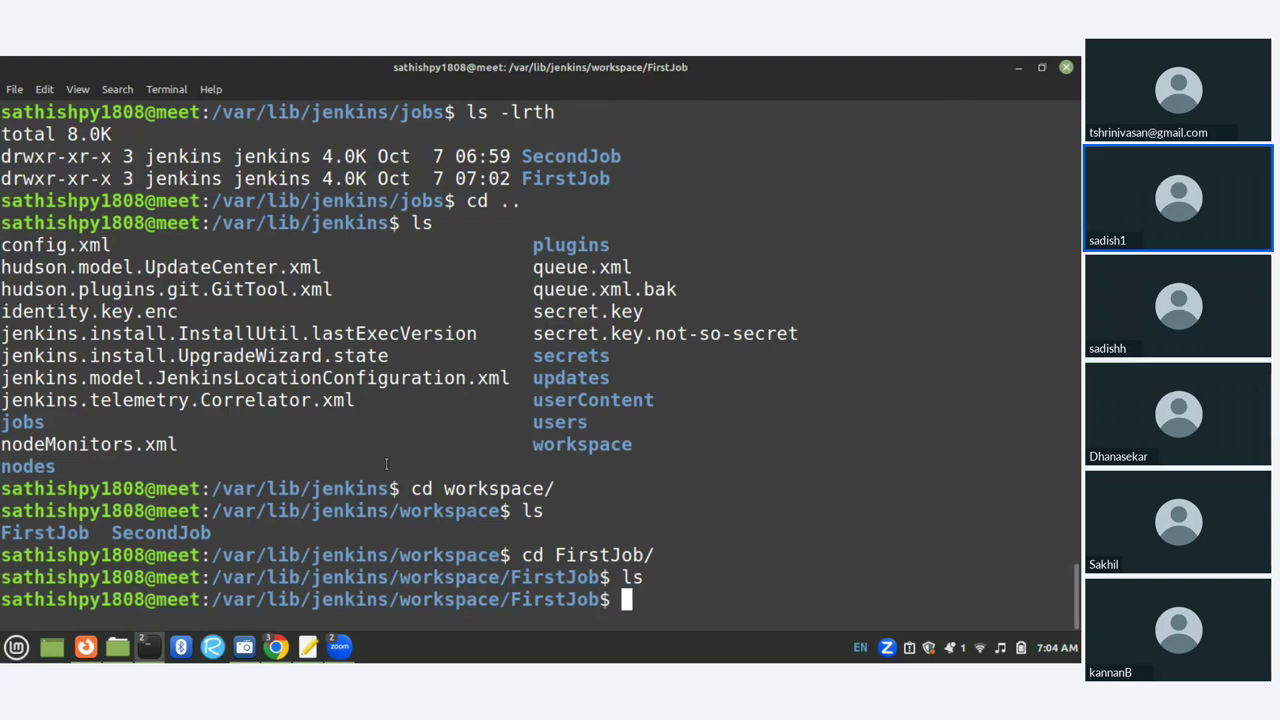
key("alt+Tab")
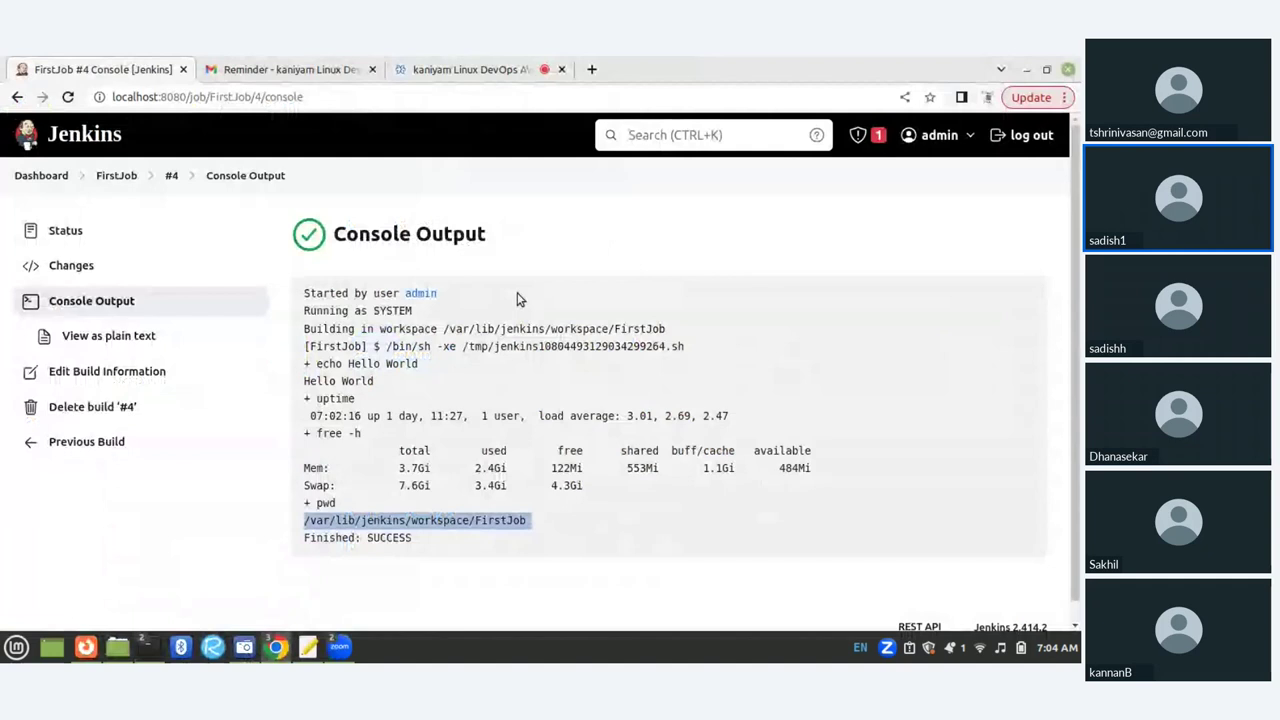
Step: Return to the Jenkins dashboard and view the build-stability weather icons for FirstJob and SecondJob
left_click(25, 181)
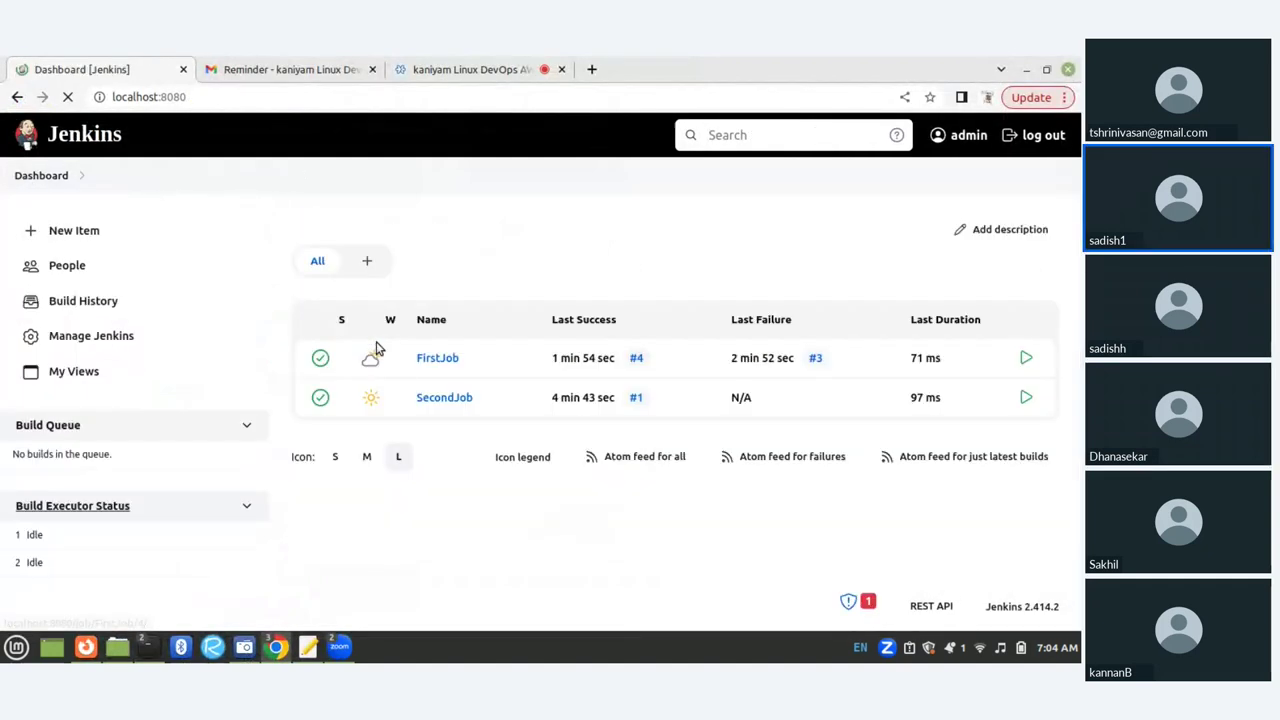
mouse_move(365, 391)
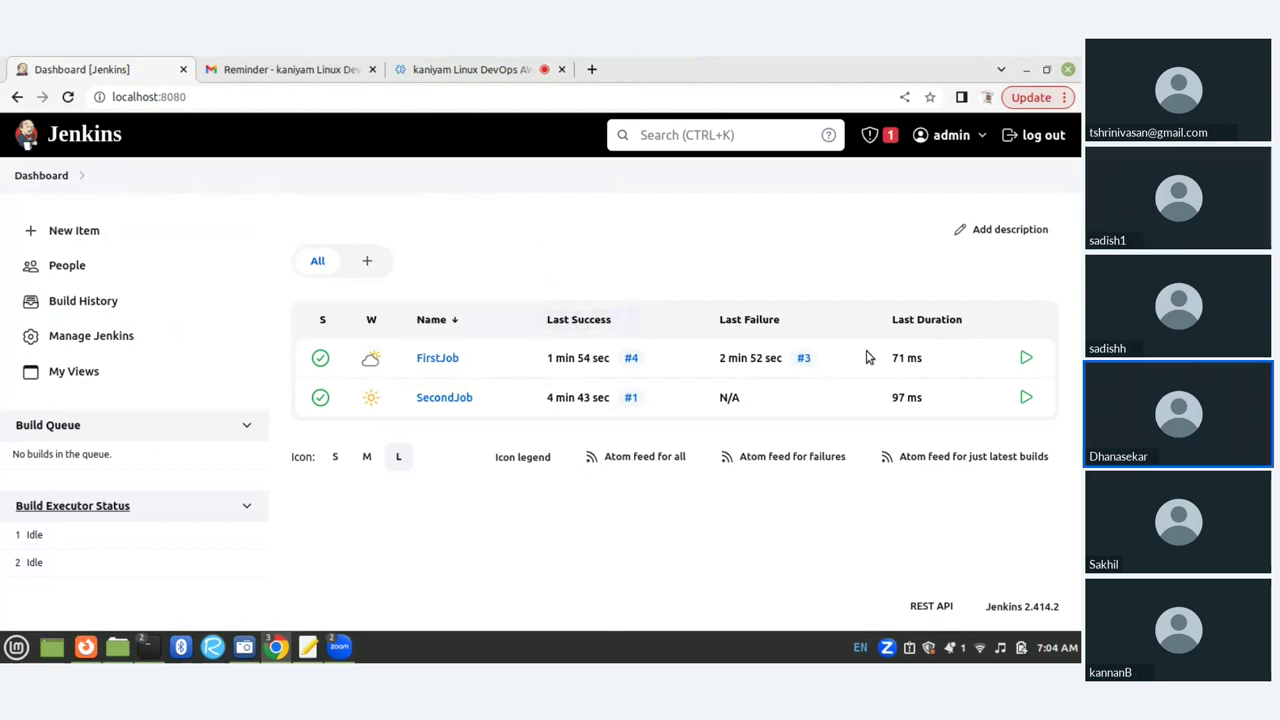
mouse_move(372, 366)
Step: Go to Manage Jenkins > Plugins and search Available plugins for 'email'
left_click(54, 178)
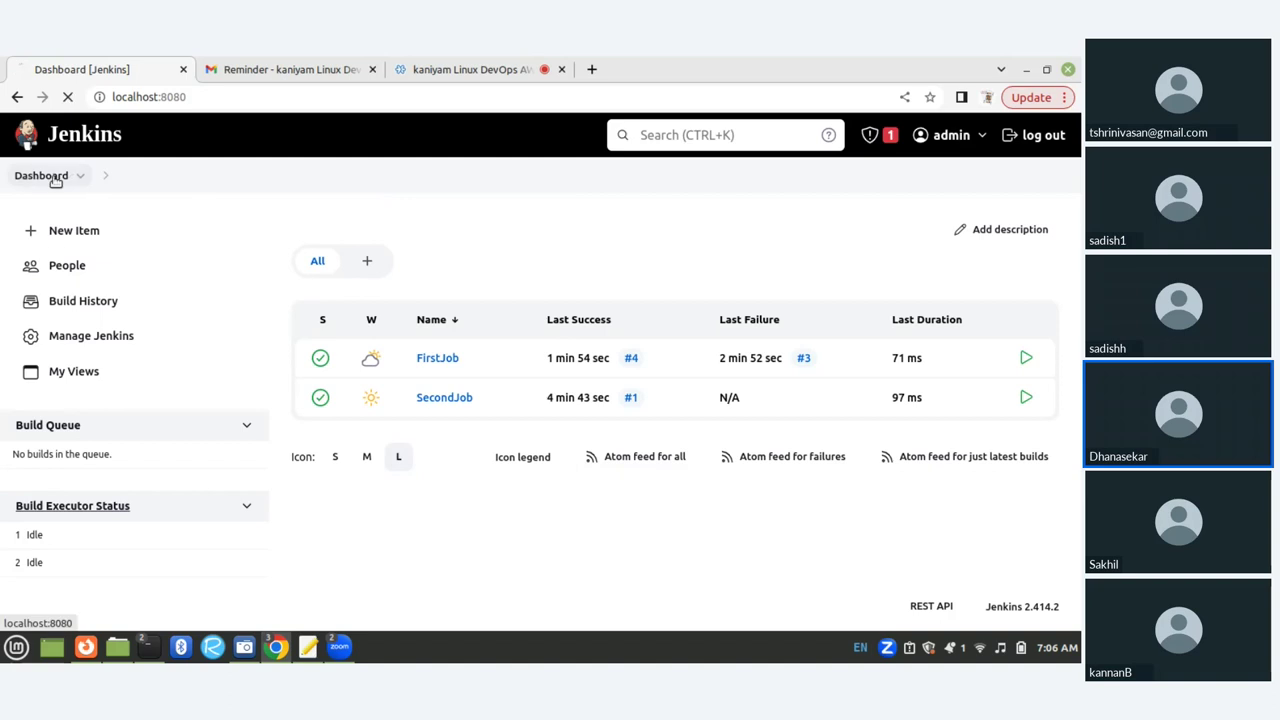
left_click(97, 338)
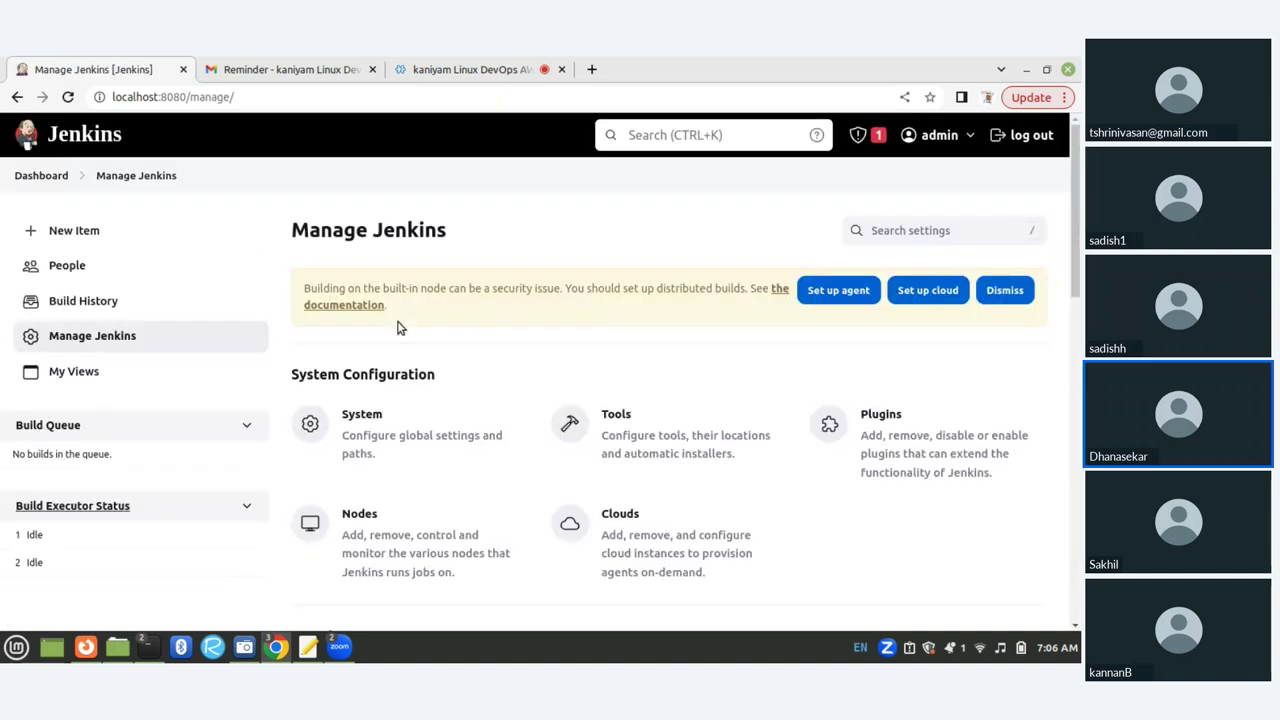
left_click(915, 458)
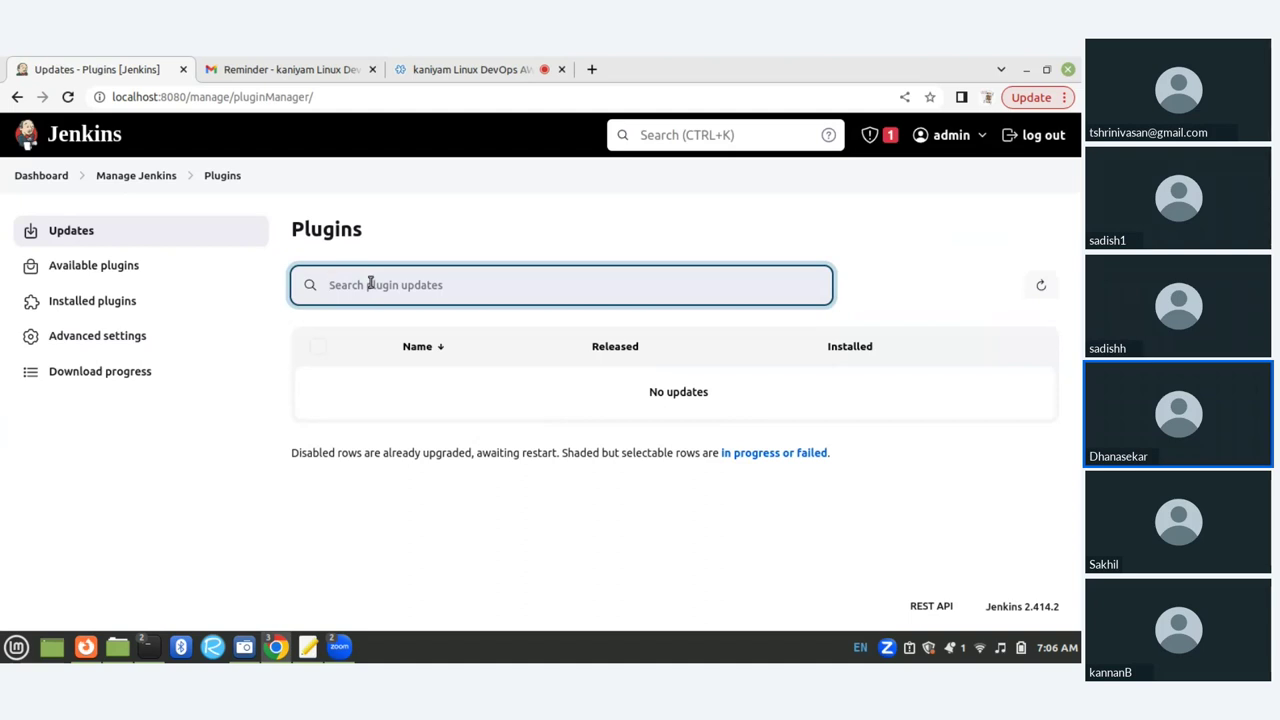
type("email")
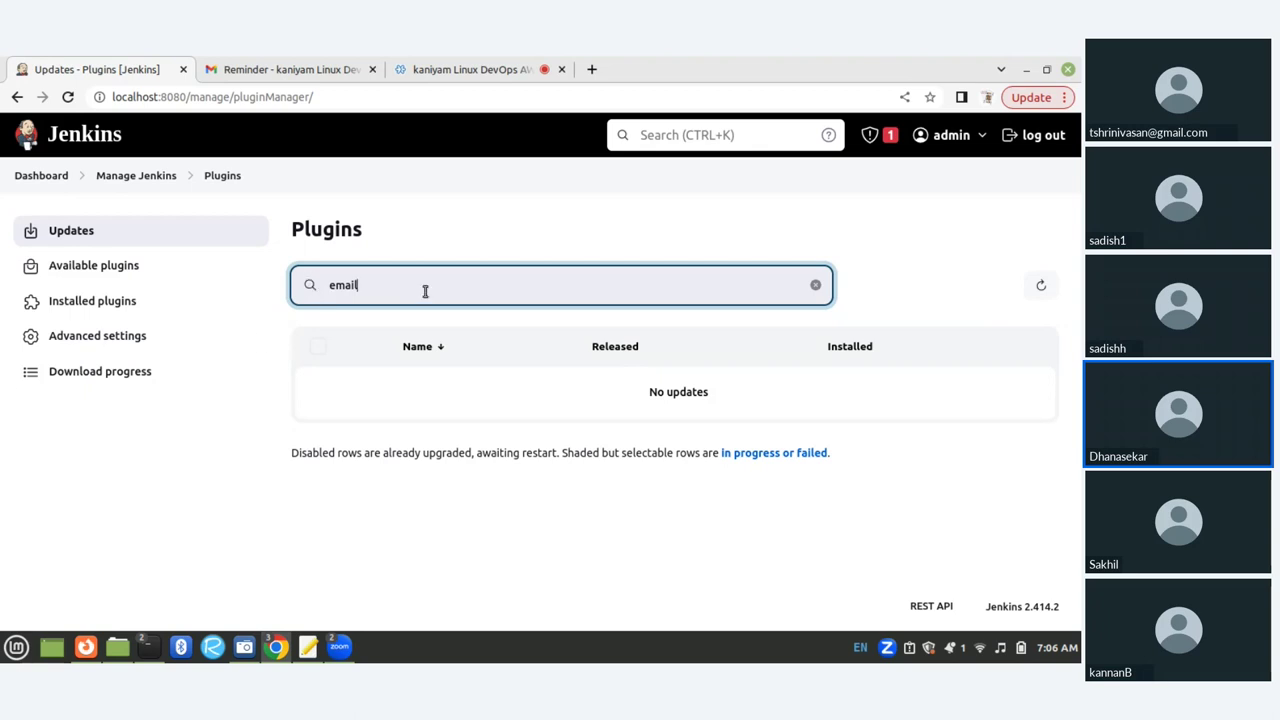
left_click(82, 270)
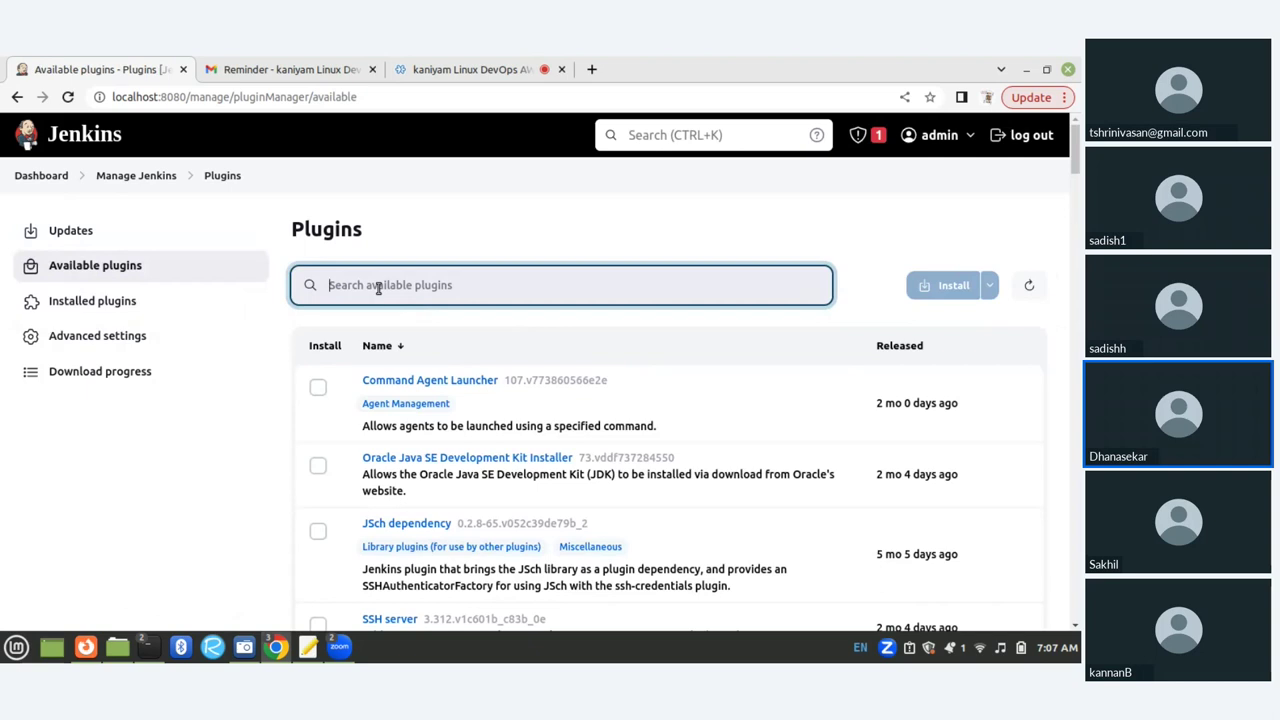
type("email")
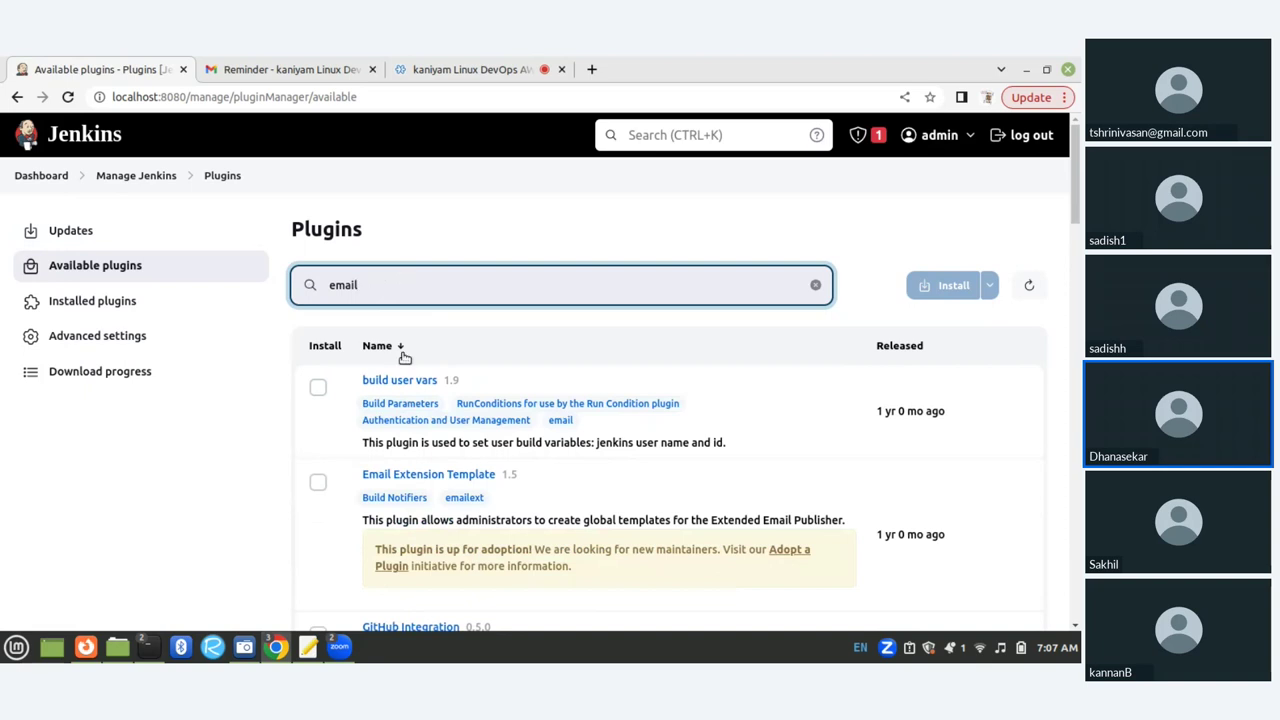
scroll(531, 379, "down", 2)
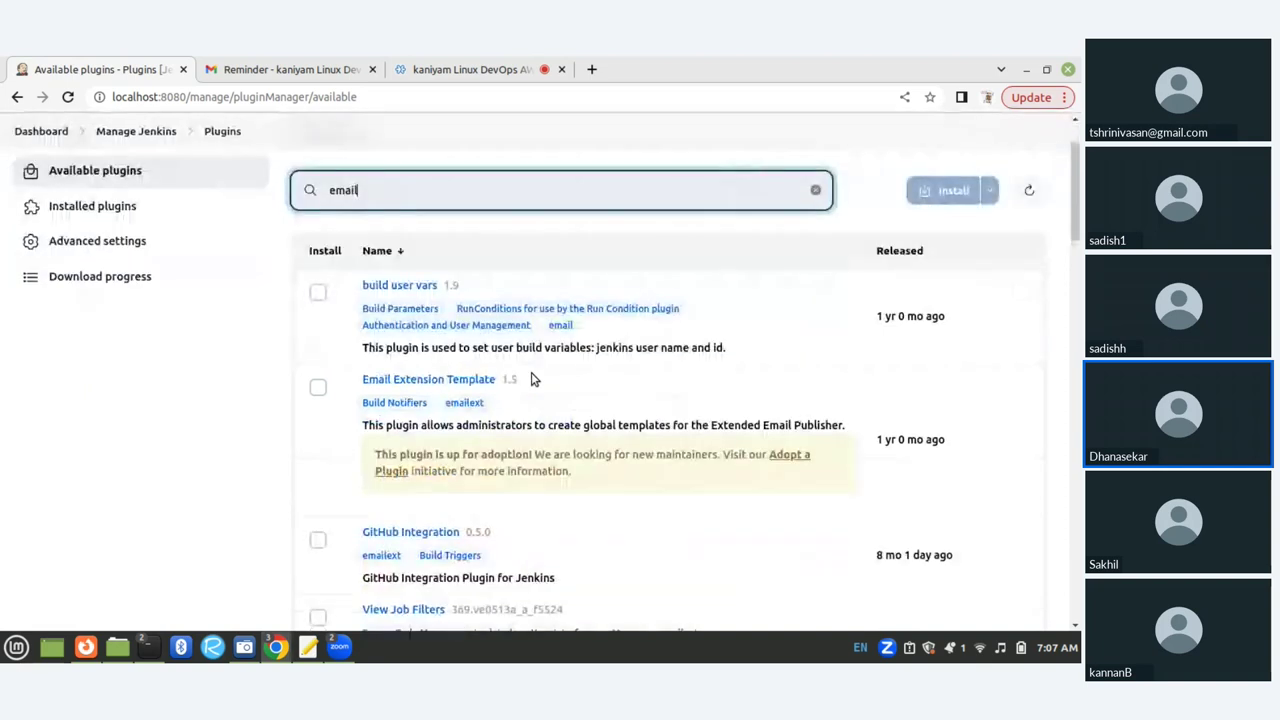
left_click(409, 207)
Step: Install Email Extension Template with 'Restart Jenkins when installation is complete' ticked
left_click(318, 387)
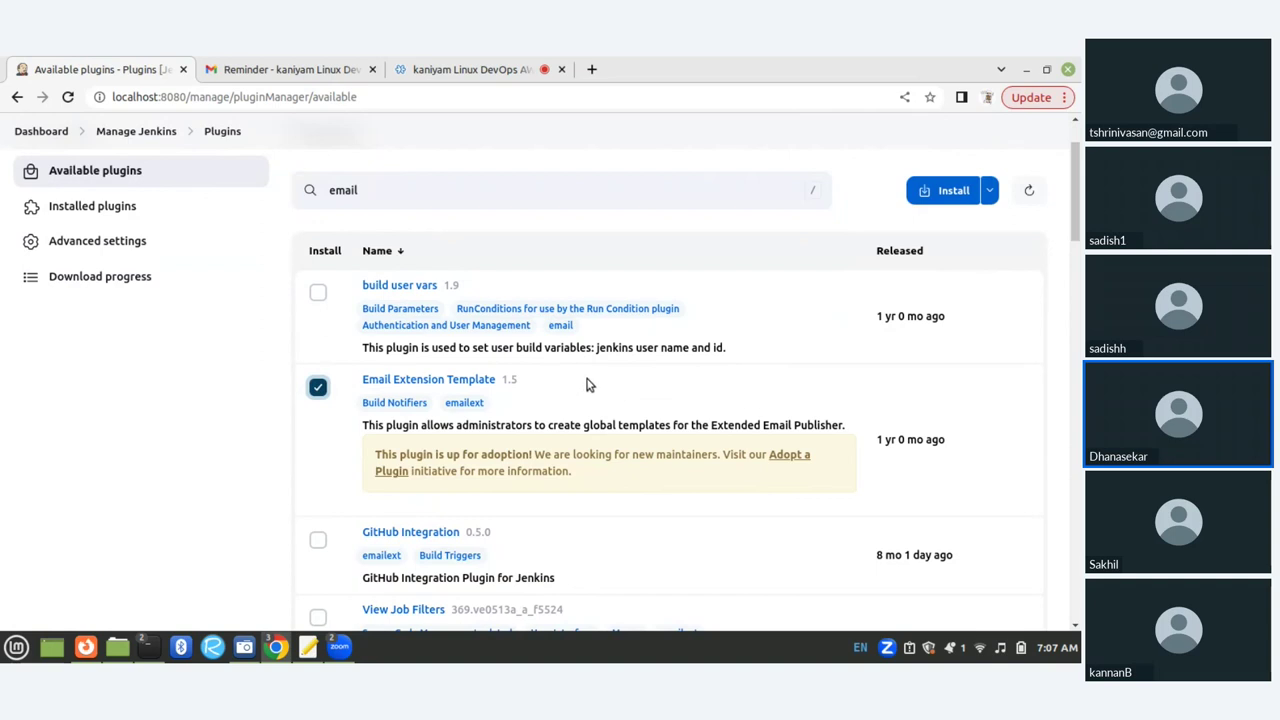
left_click(946, 192)
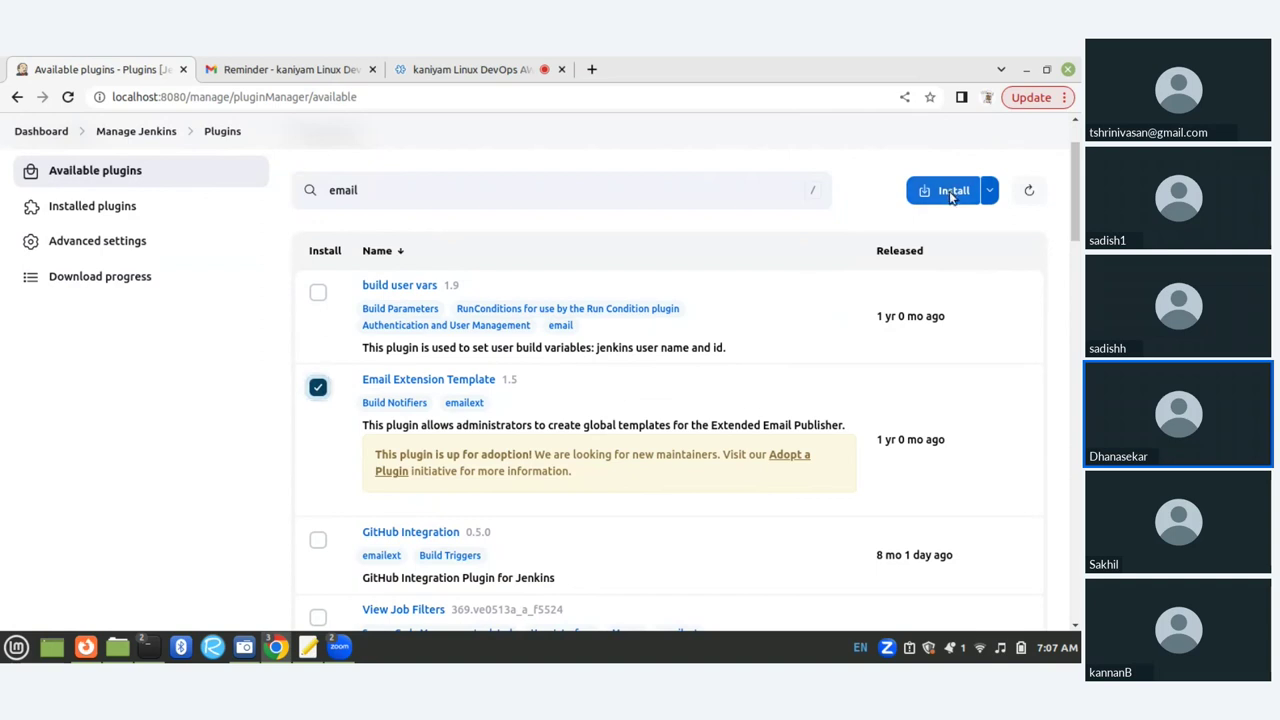
scroll(751, 363, "down", 5)
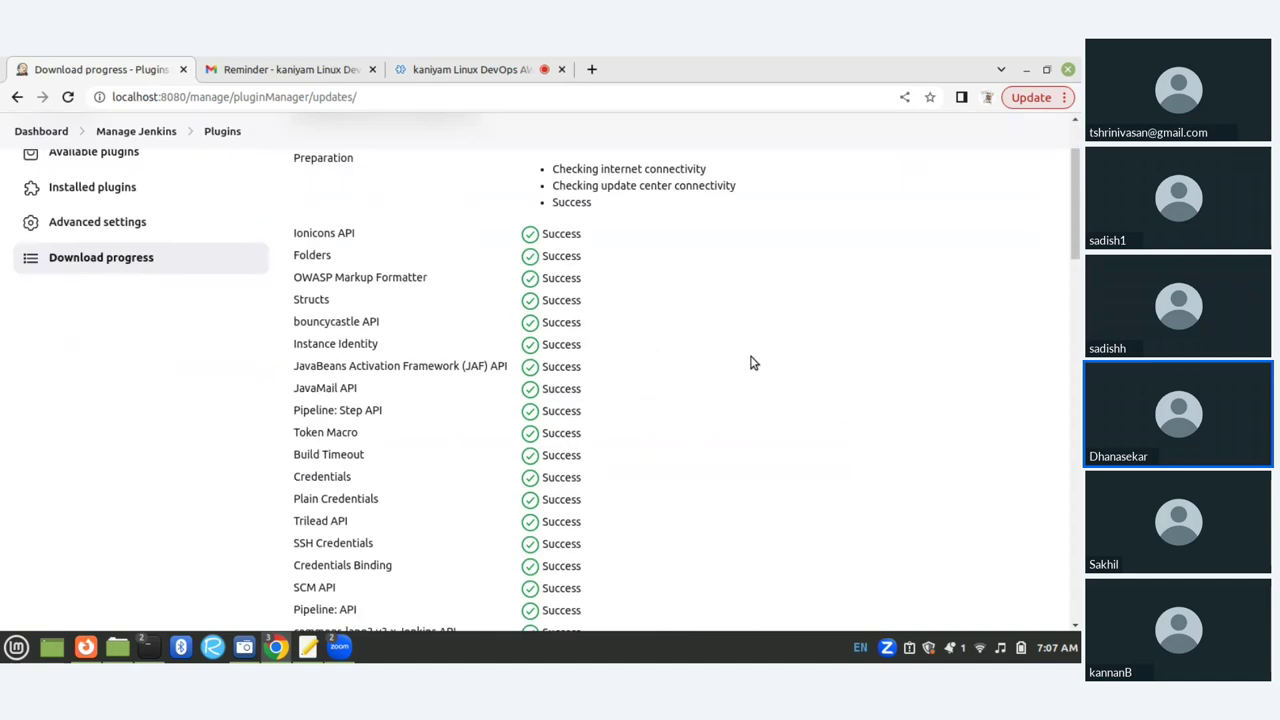
scroll(753, 363, "up", 4)
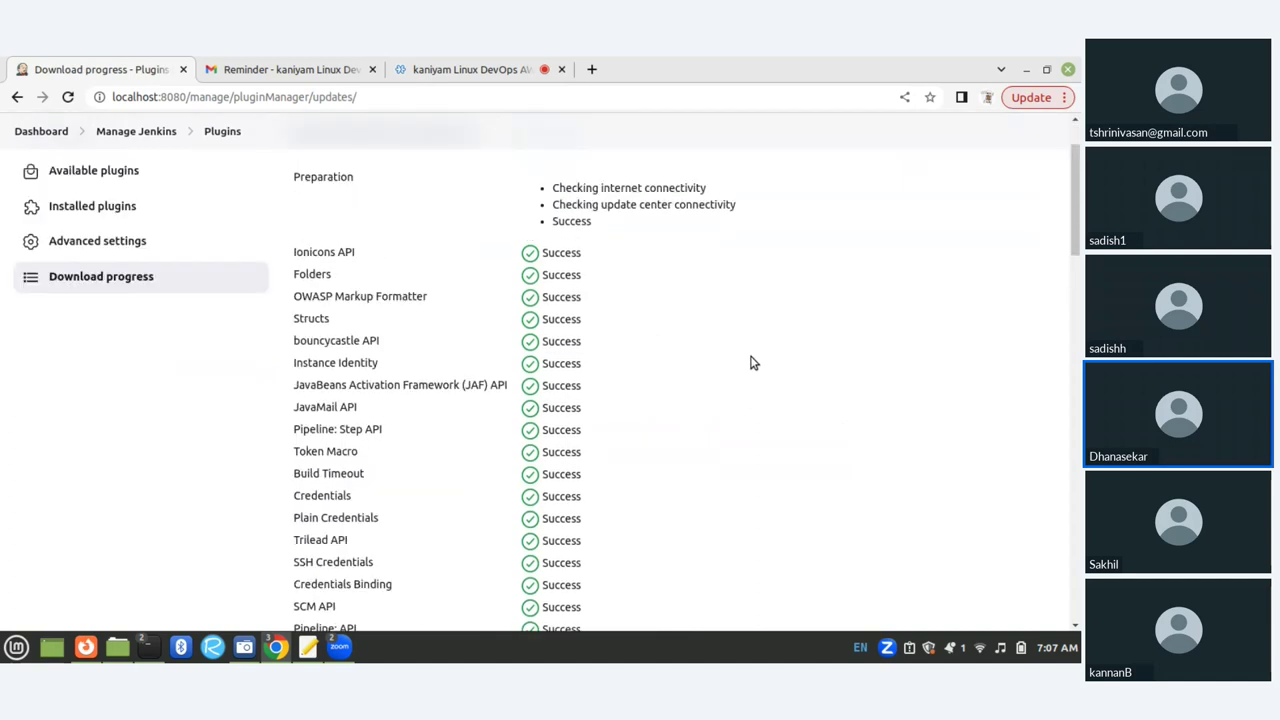
scroll(753, 363, "down", 15)
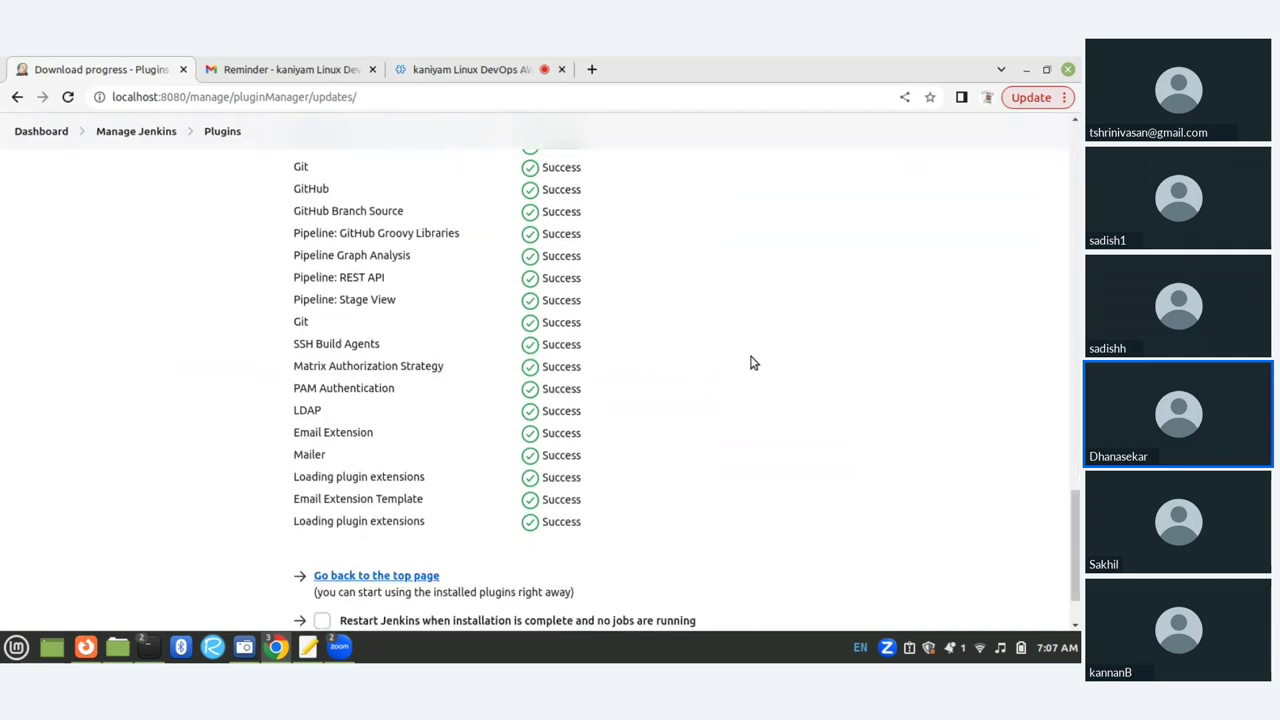
scroll(753, 363, "down", 2)
left_click(321, 534)
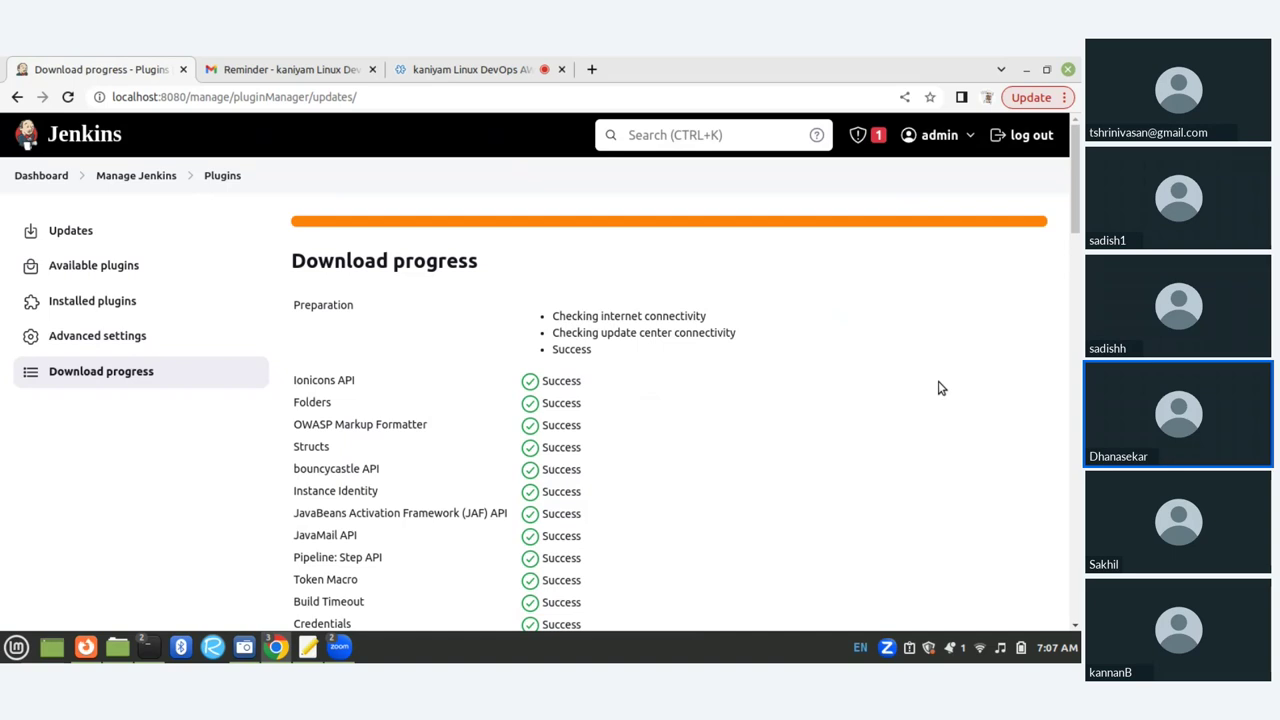
scroll(940, 388, "down", 15)
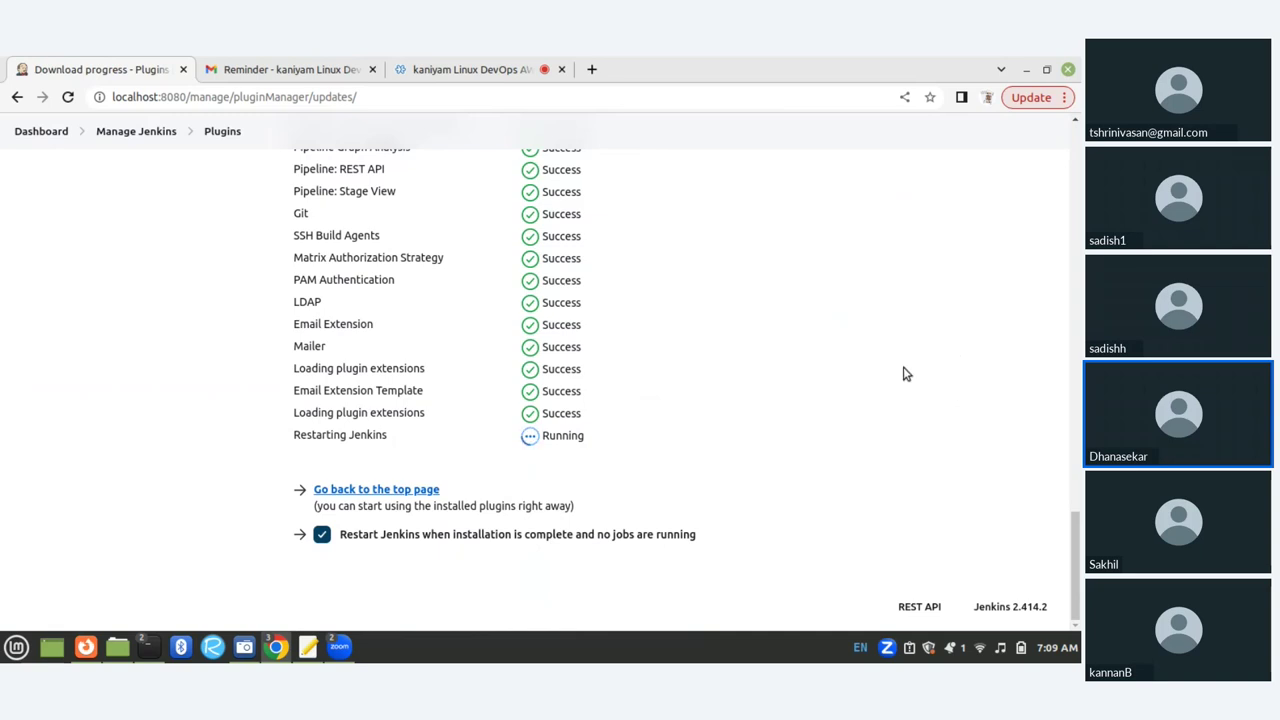
scroll(897, 378, "up", 20)
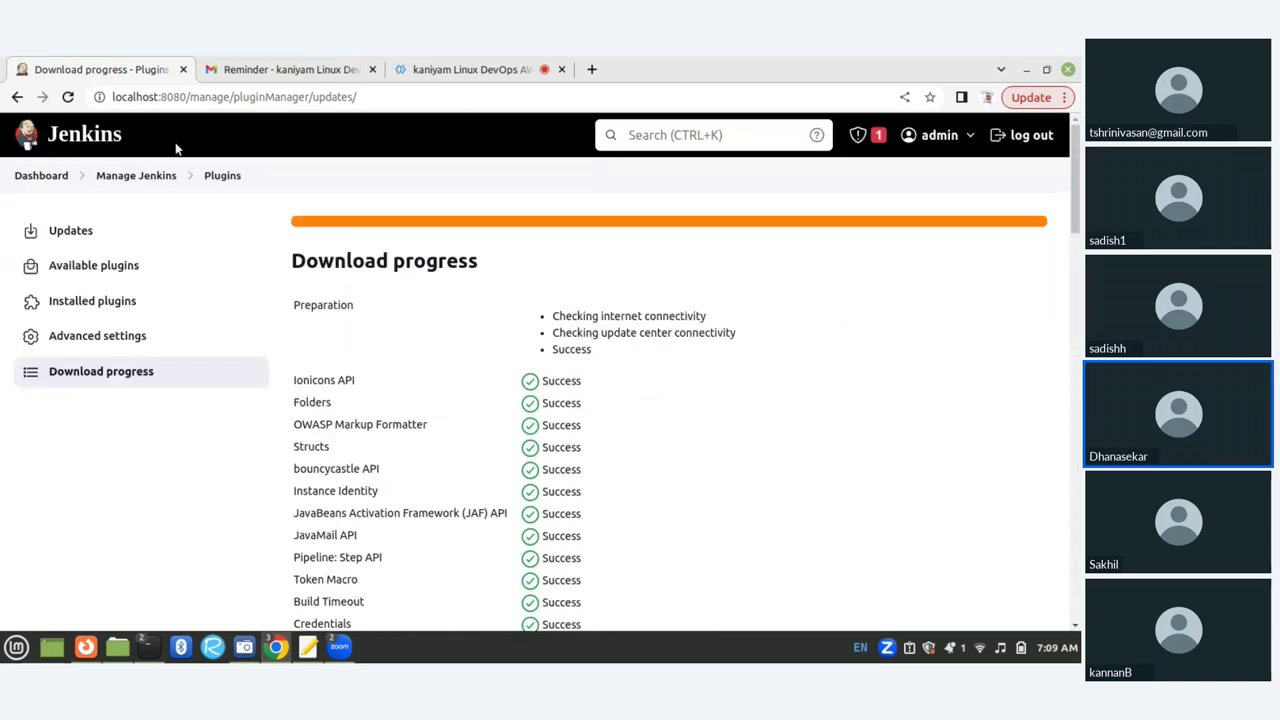
Step: Open an empty new tab, then switch back to the Gmail meeting reminder tab
left_click(591, 69)
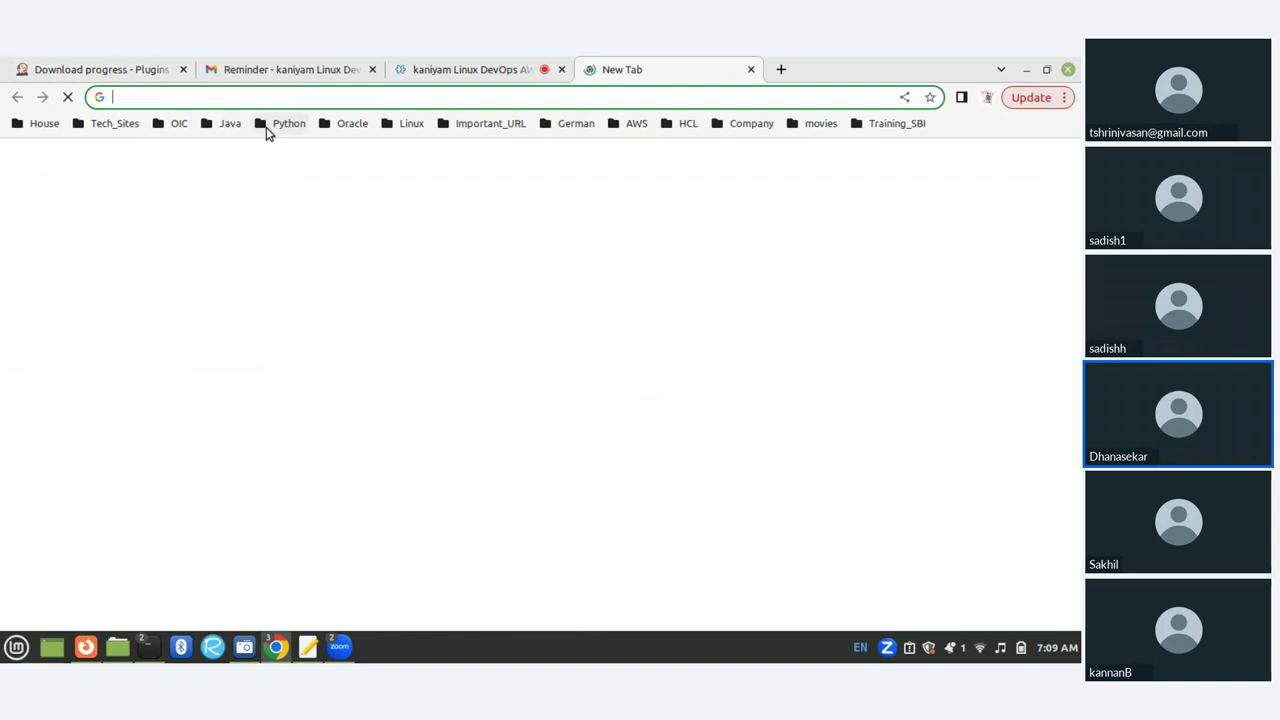
left_click(208, 100)
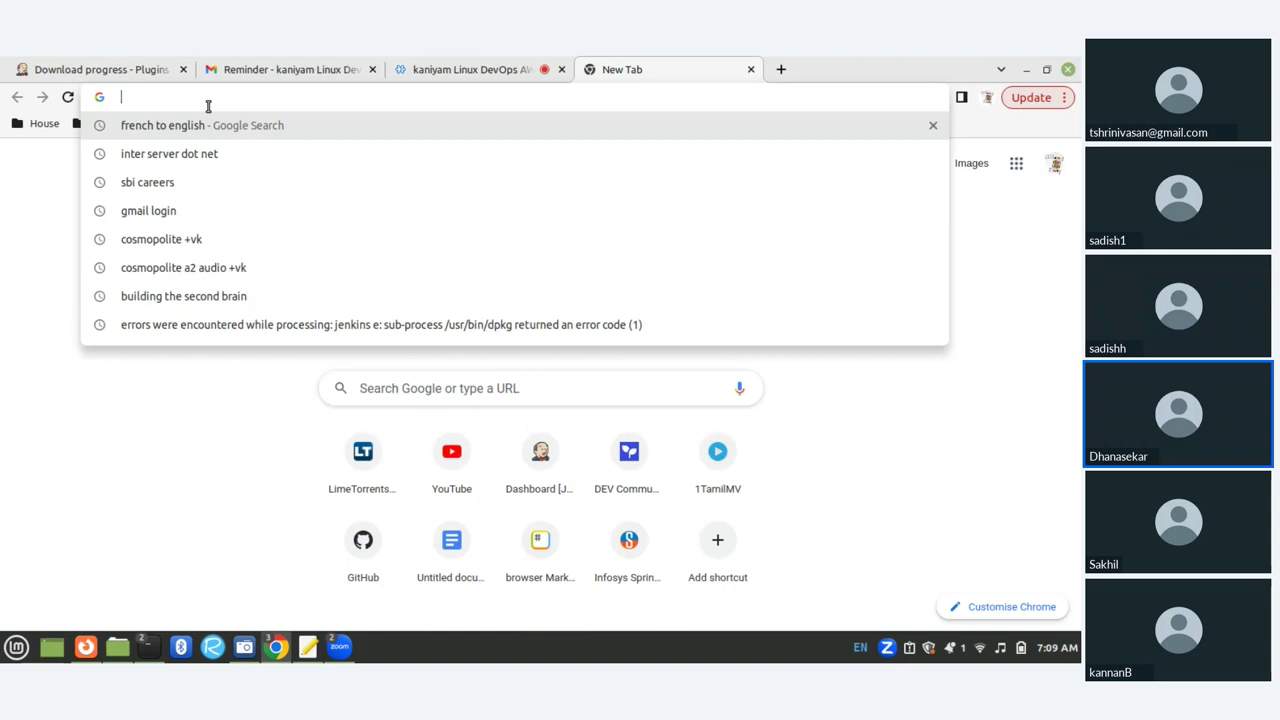
left_click(2, 240)
left_click(290, 66)
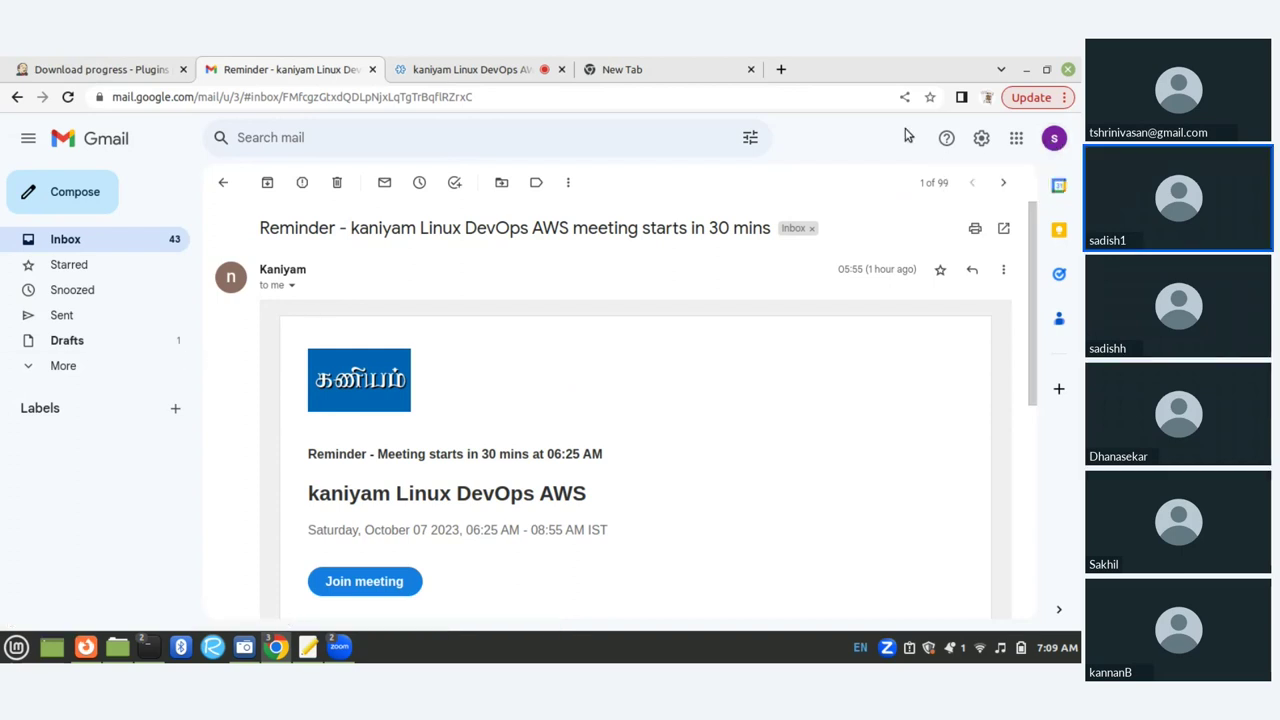
left_click(983, 139)
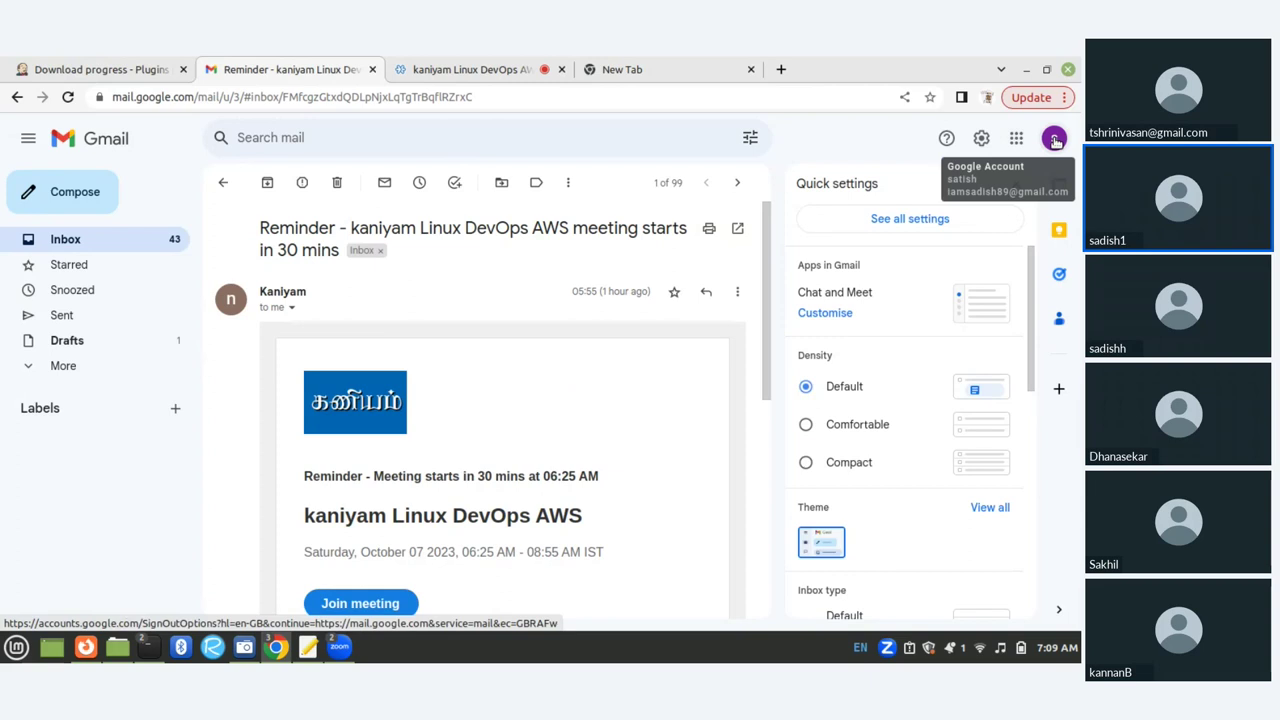
left_click(1055, 141)
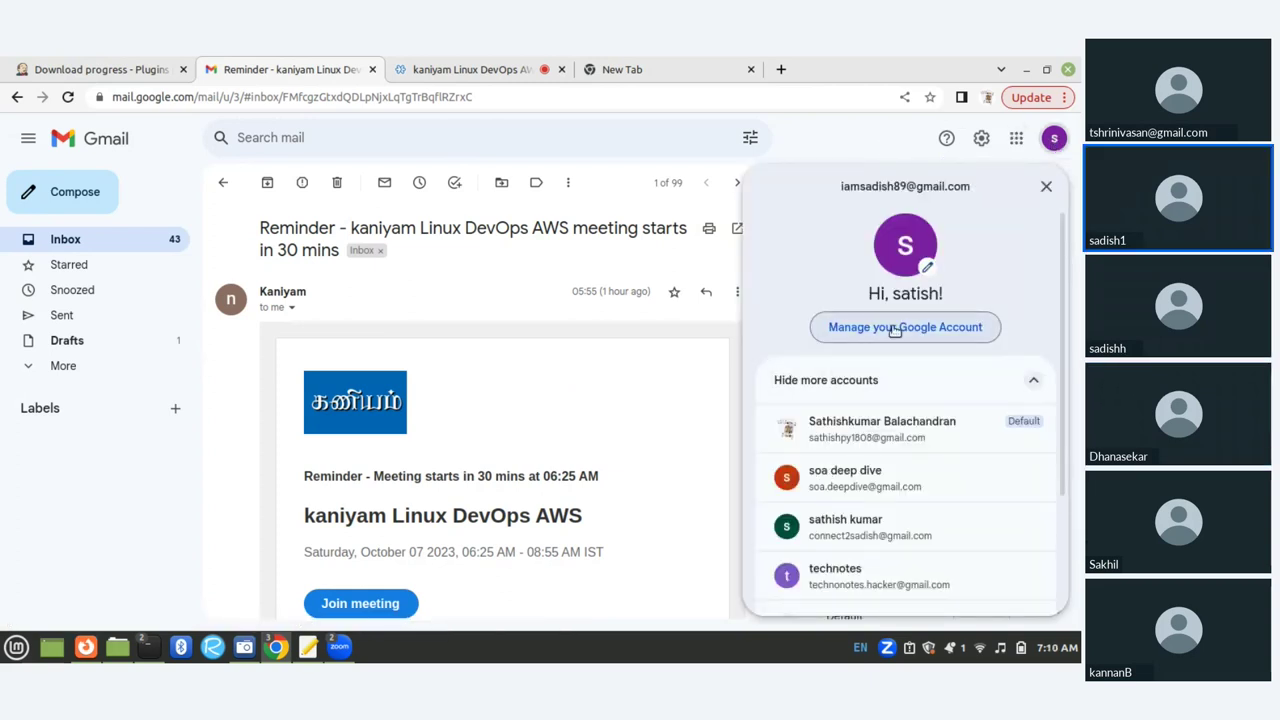
left_click(816, 328)
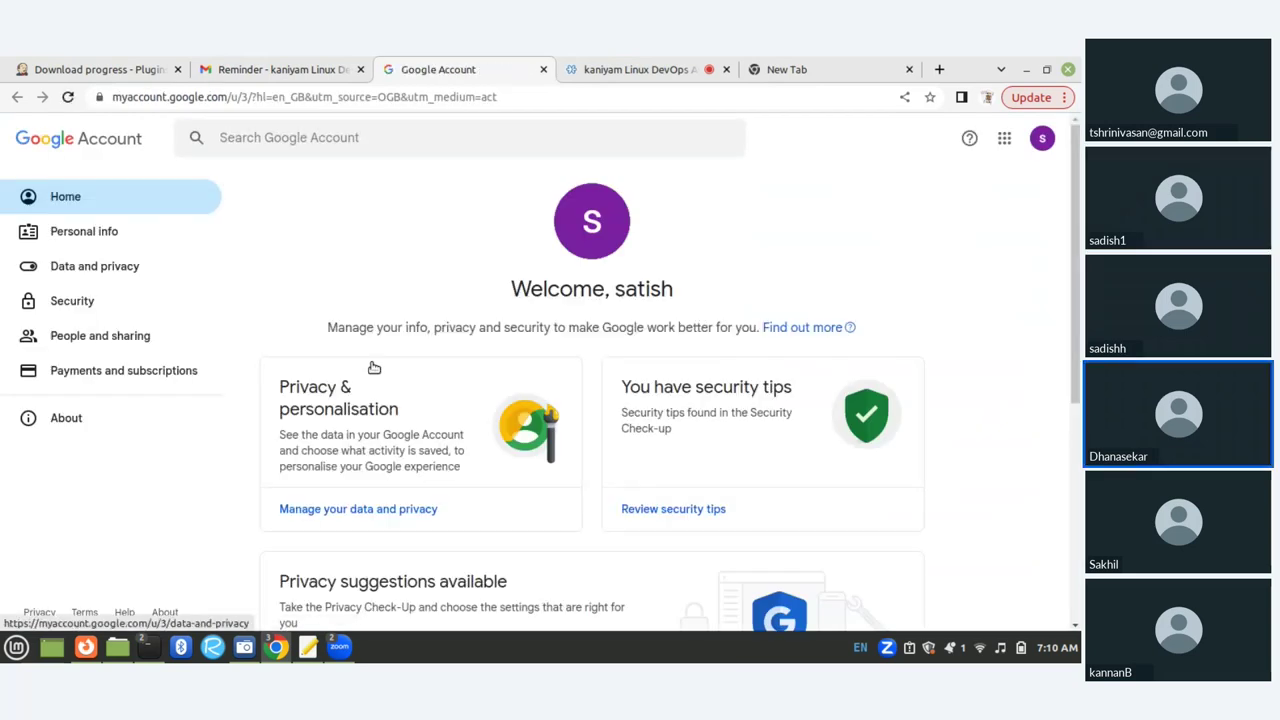
Step: Open the Security page and scroll through its sign-in, devices and saved password sections
left_click(77, 302)
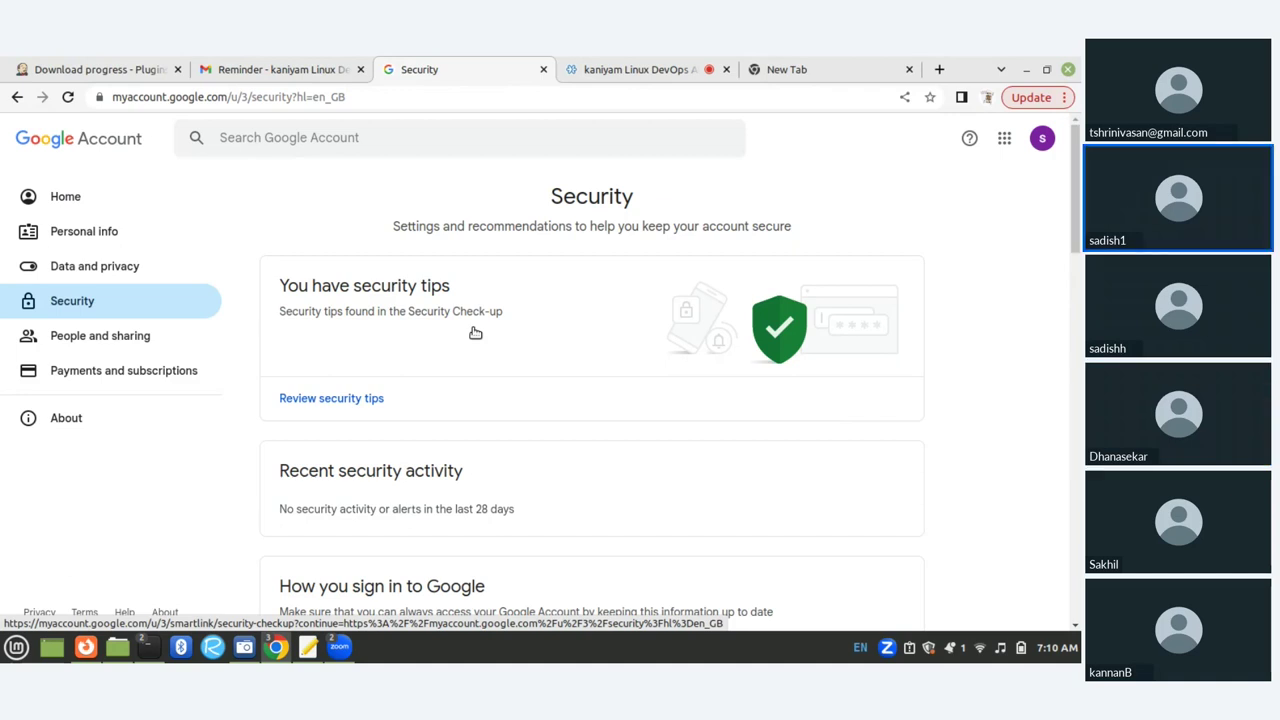
scroll(475, 333, "down", 5)
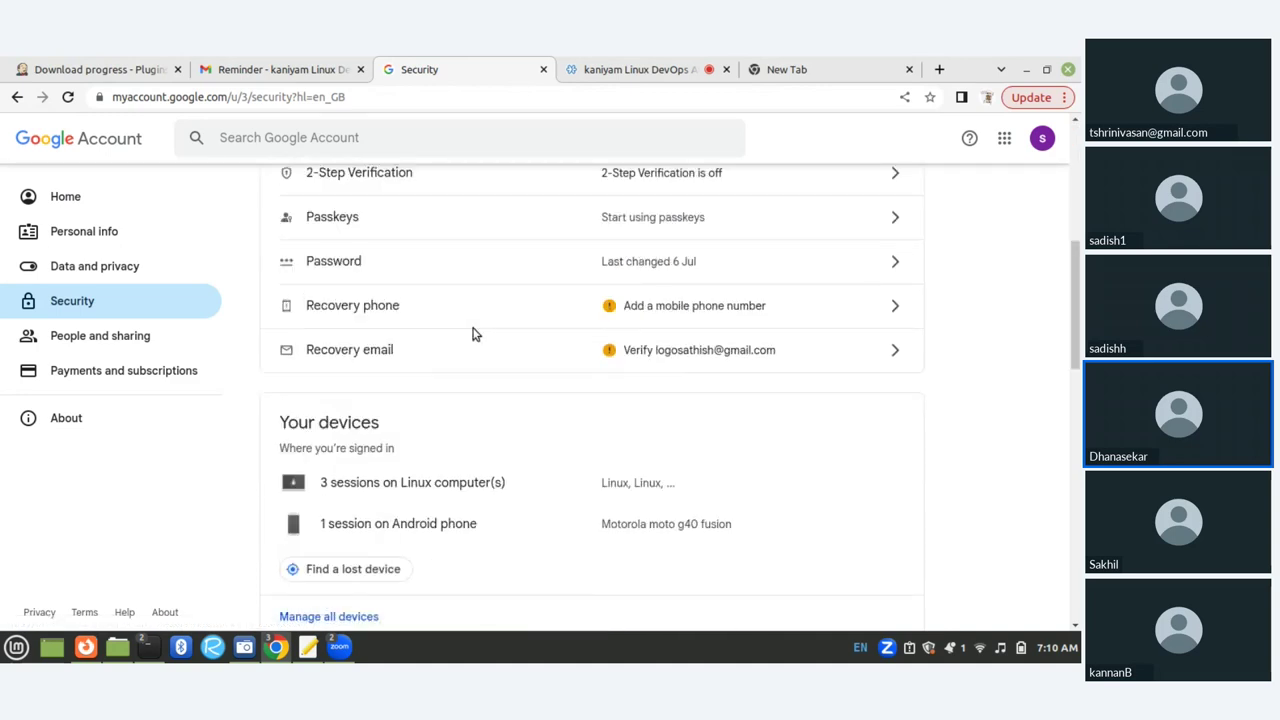
scroll(475, 333, "down", 4)
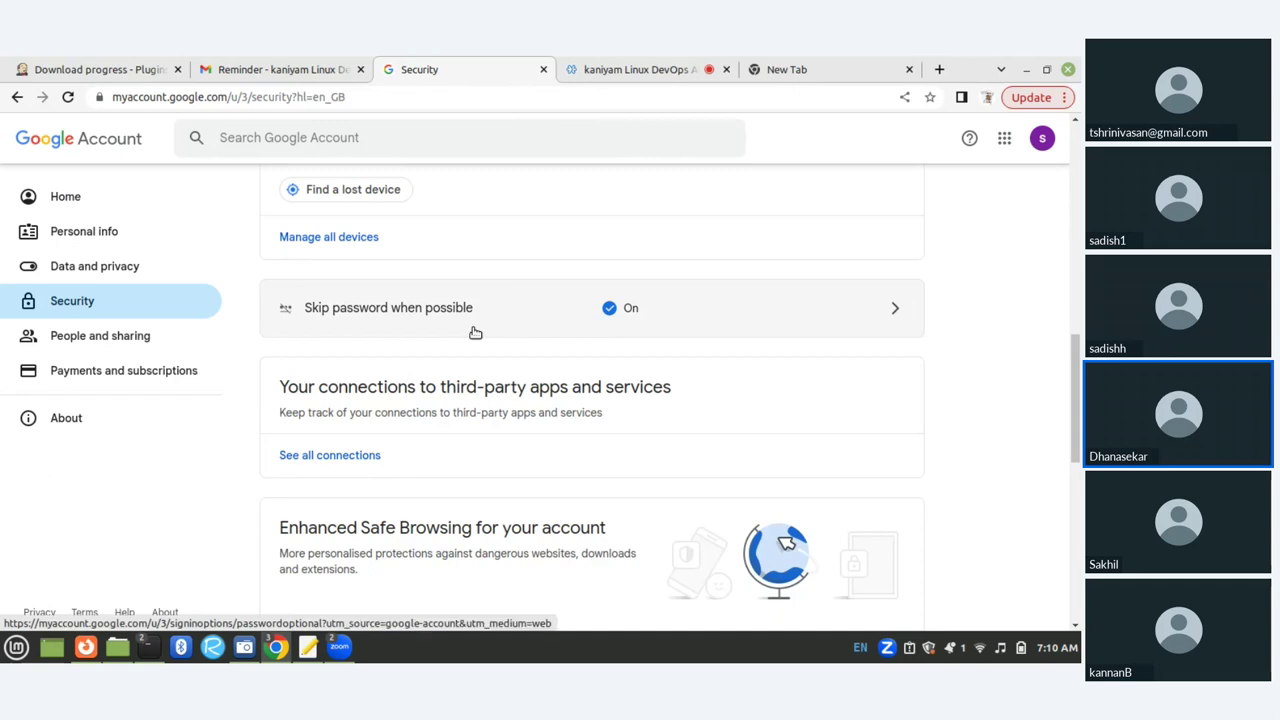
scroll(475, 333, "down", 4)
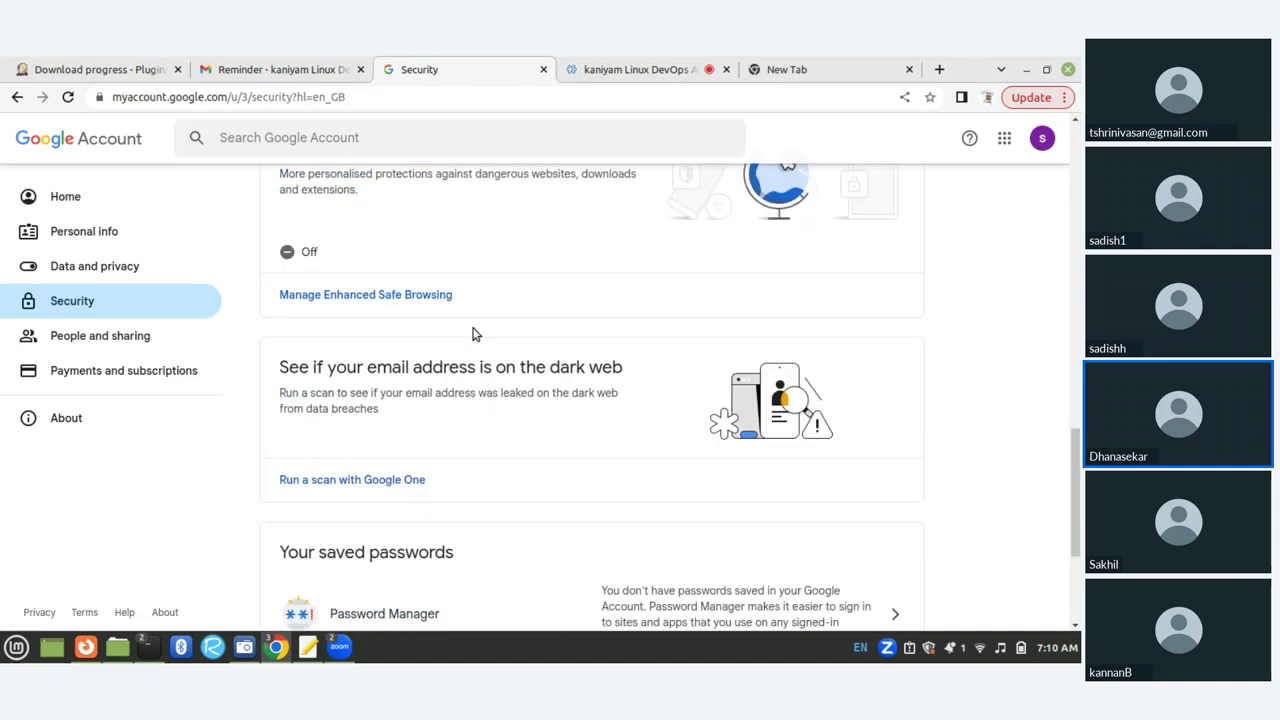
scroll(475, 333, "down", 3)
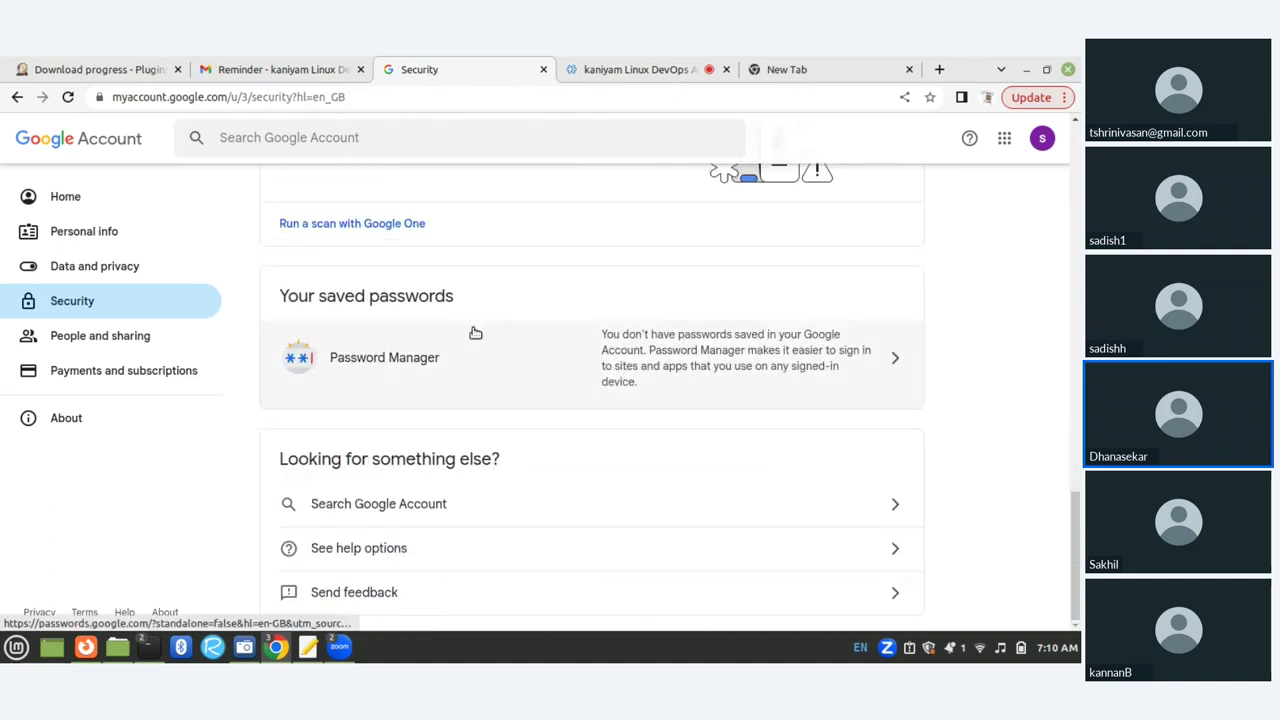
scroll(475, 333, "up", 2)
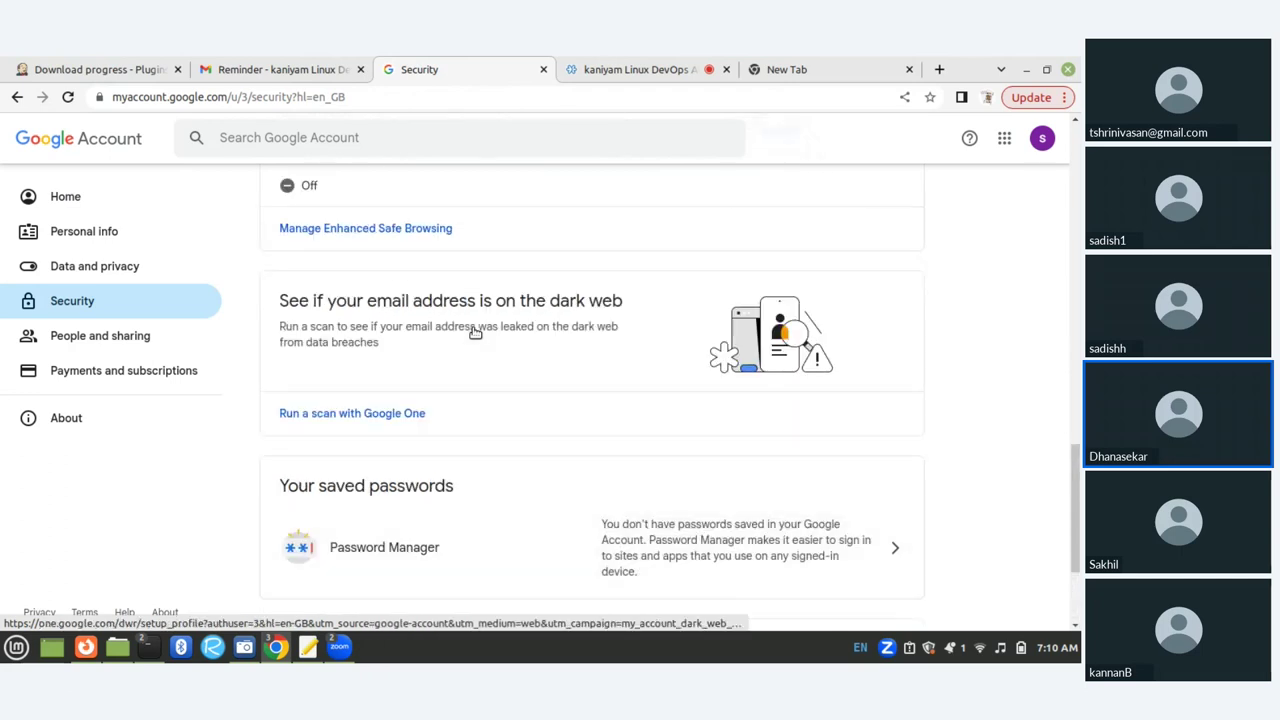
scroll(475, 333, "up", 2)
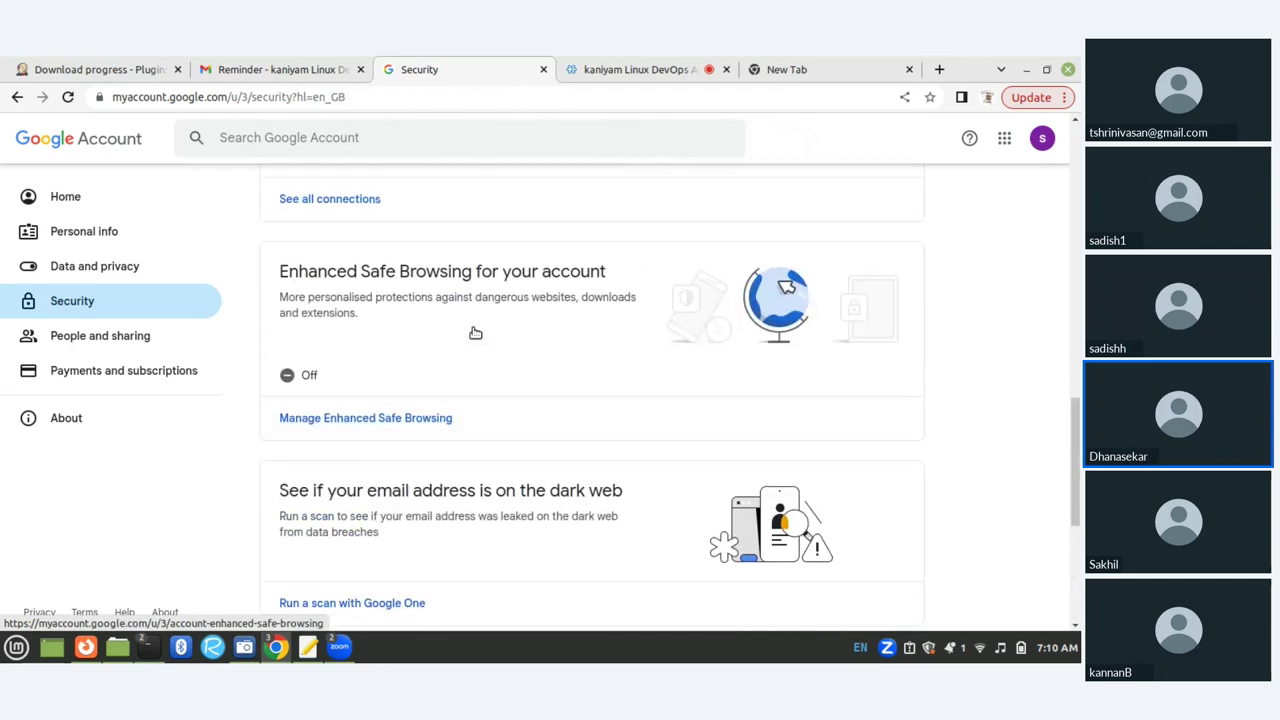
scroll(475, 333, "down", 4)
scroll(475, 333, "up", 4)
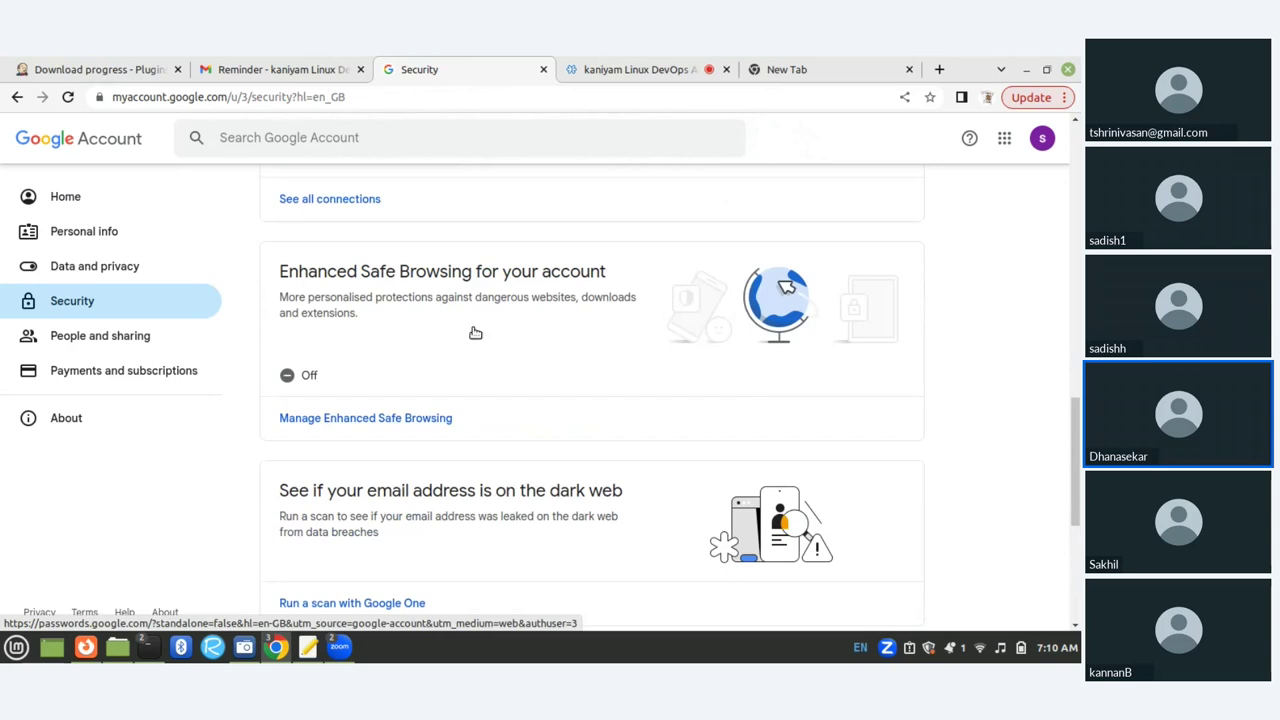
scroll(475, 333, "up", 2)
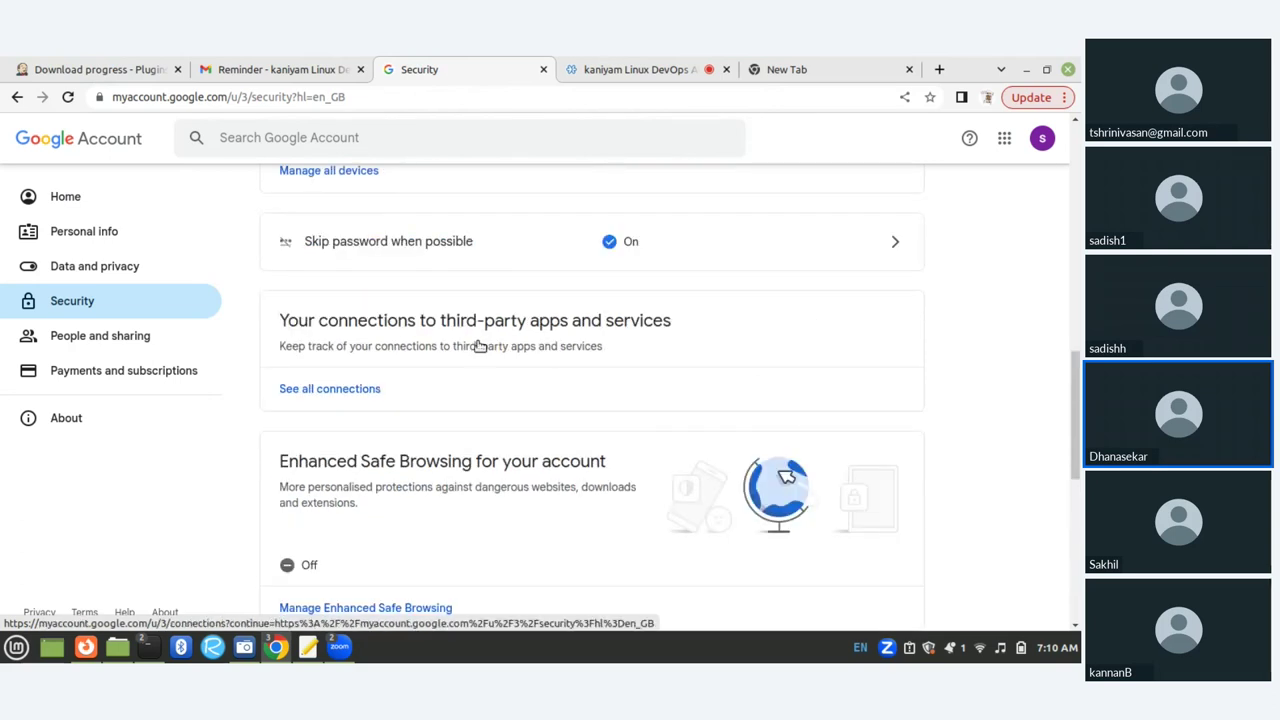
scroll(477, 345, "up", 2)
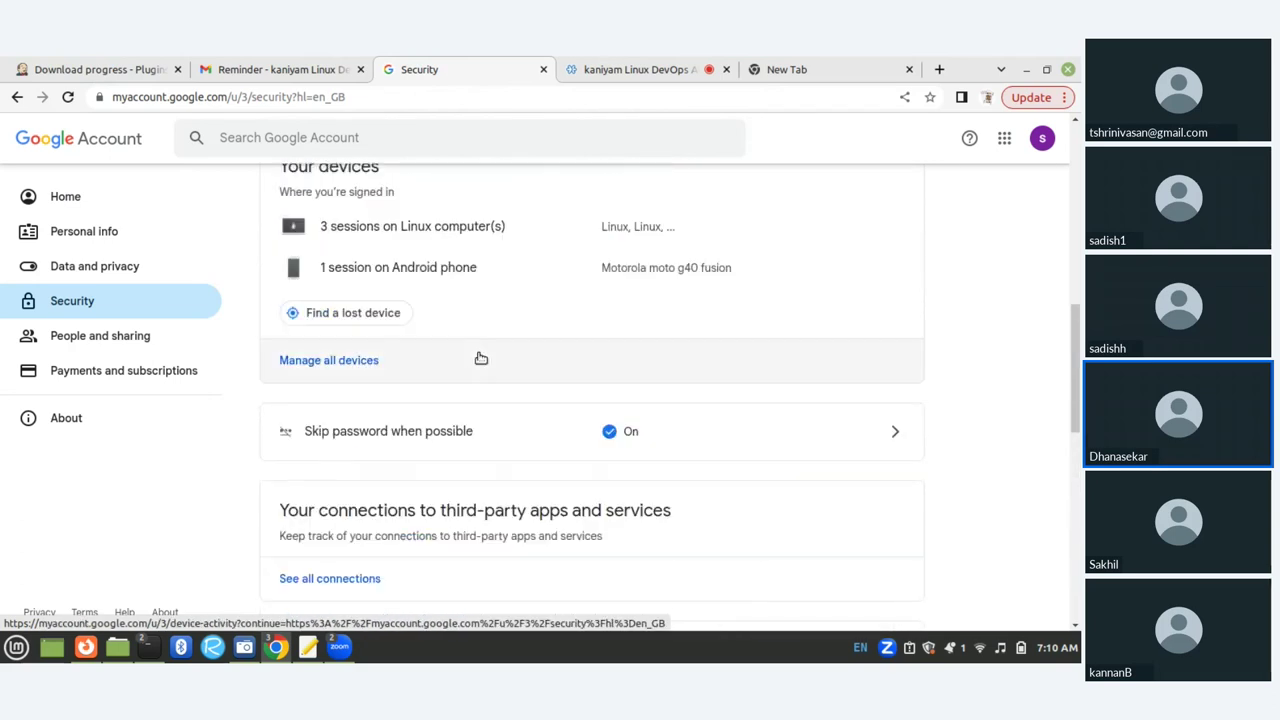
scroll(481, 358, "down", 2)
scroll(481, 358, "down", 5)
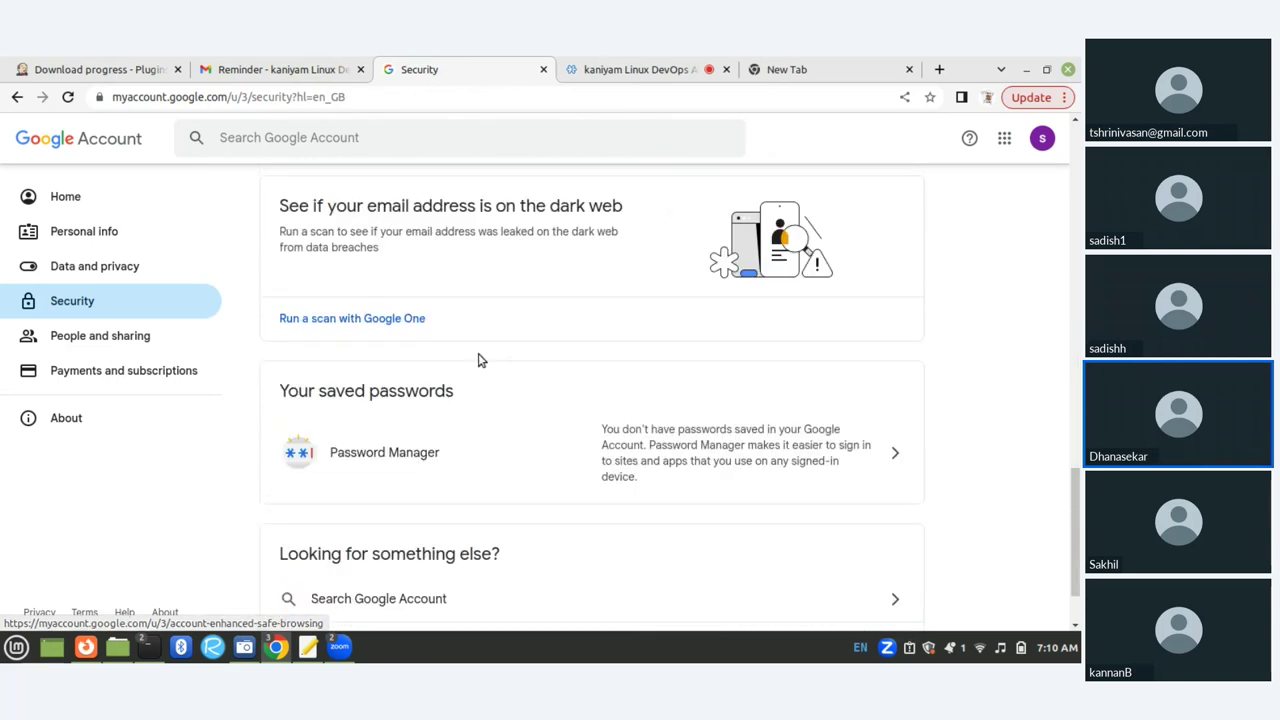
scroll(481, 358, "down", 1)
scroll(481, 358, "up", 3)
scroll(481, 358, "up", 7)
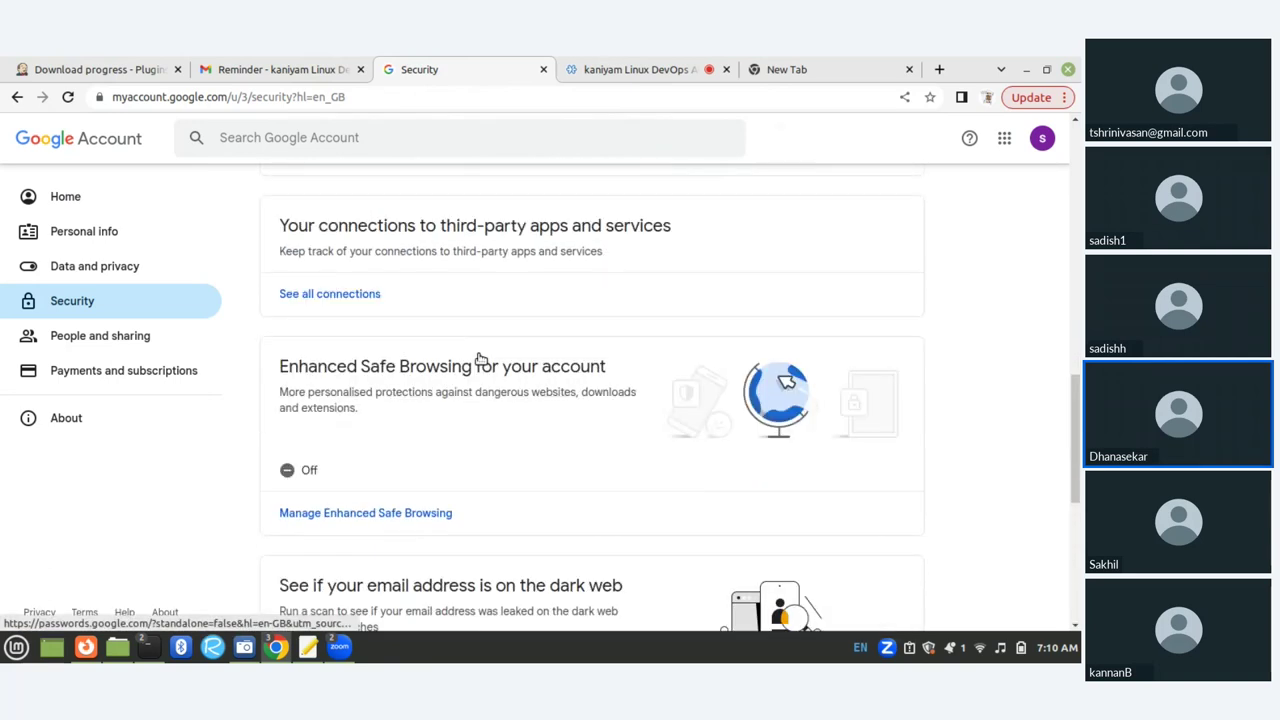
scroll(481, 358, "up", 2)
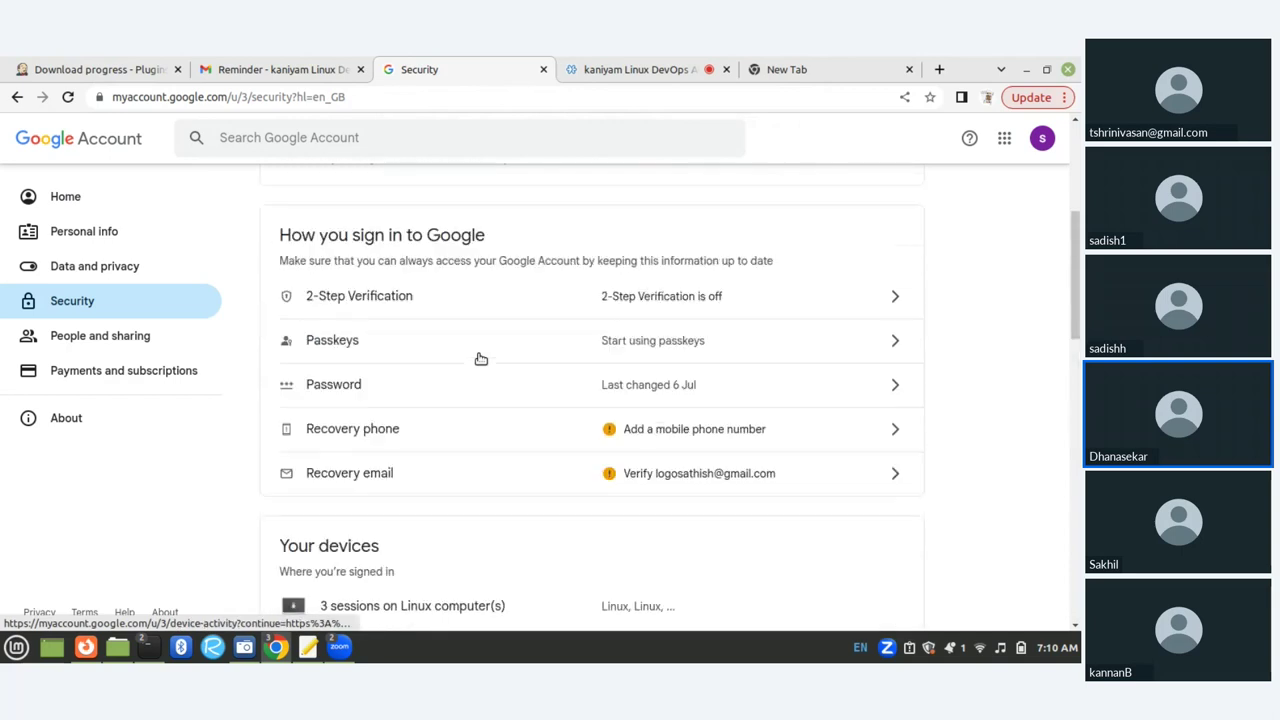
scroll(481, 358, "up", 4)
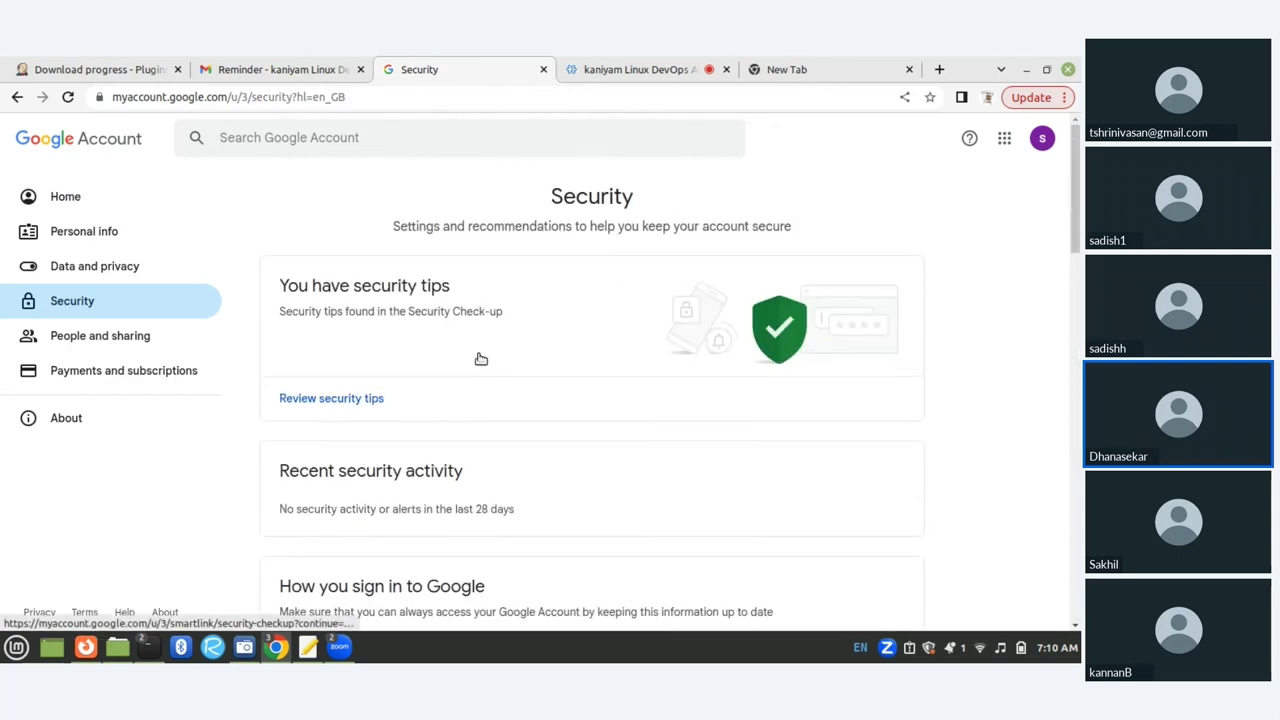
scroll(481, 358, "down", 20)
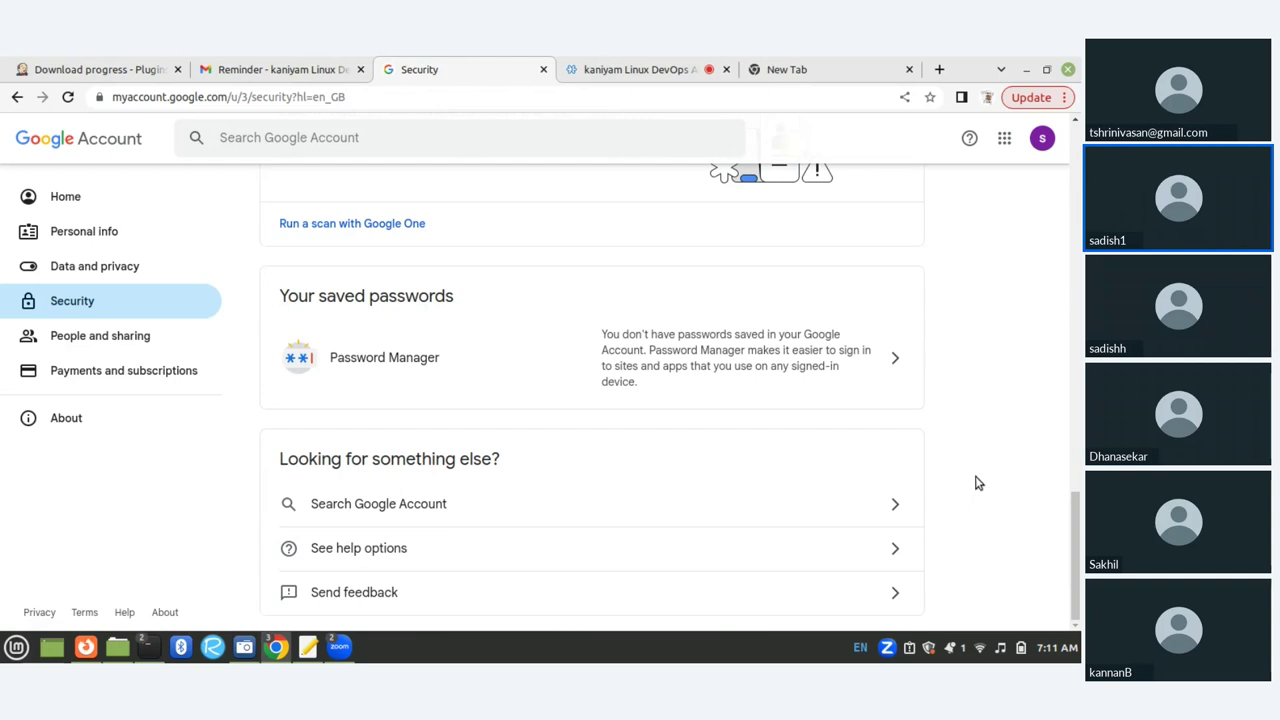
scroll(978, 483, "up", 5)
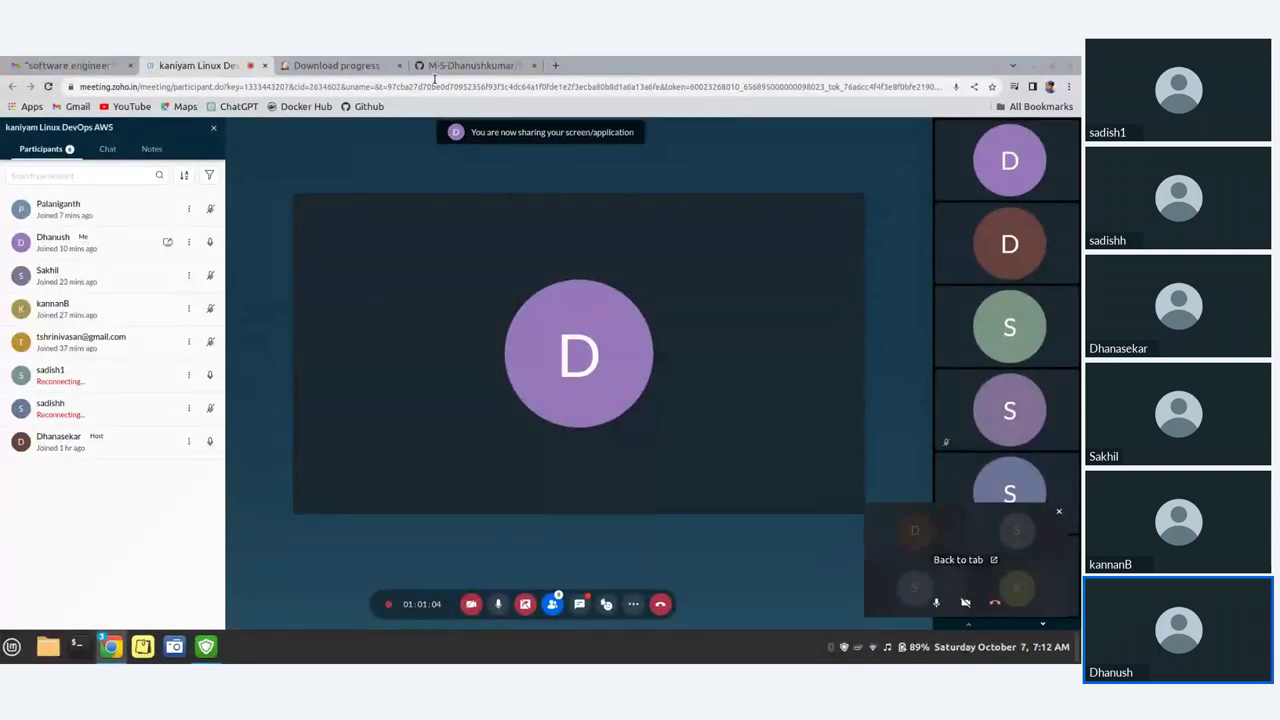
Step: Check the Jenkins download progress, dismiss the meeting mini-window, and open a blank browser tab
left_click(318, 65)
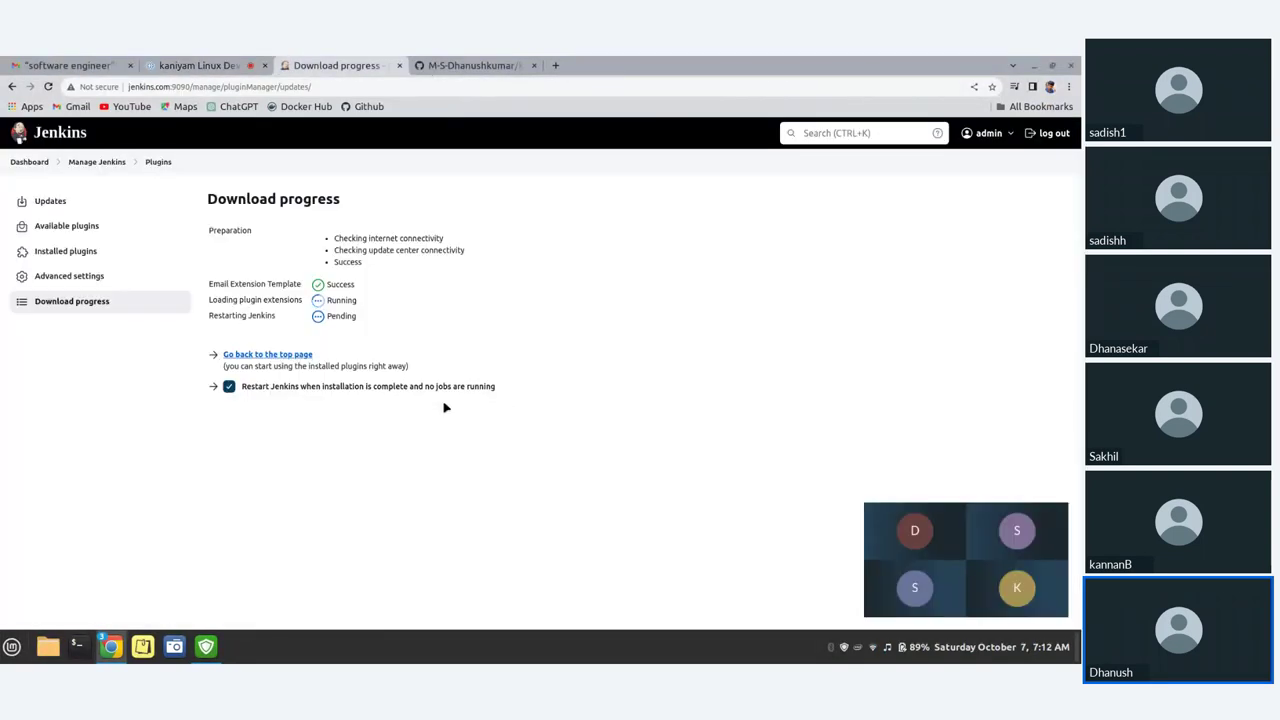
mouse_move(1055, 519)
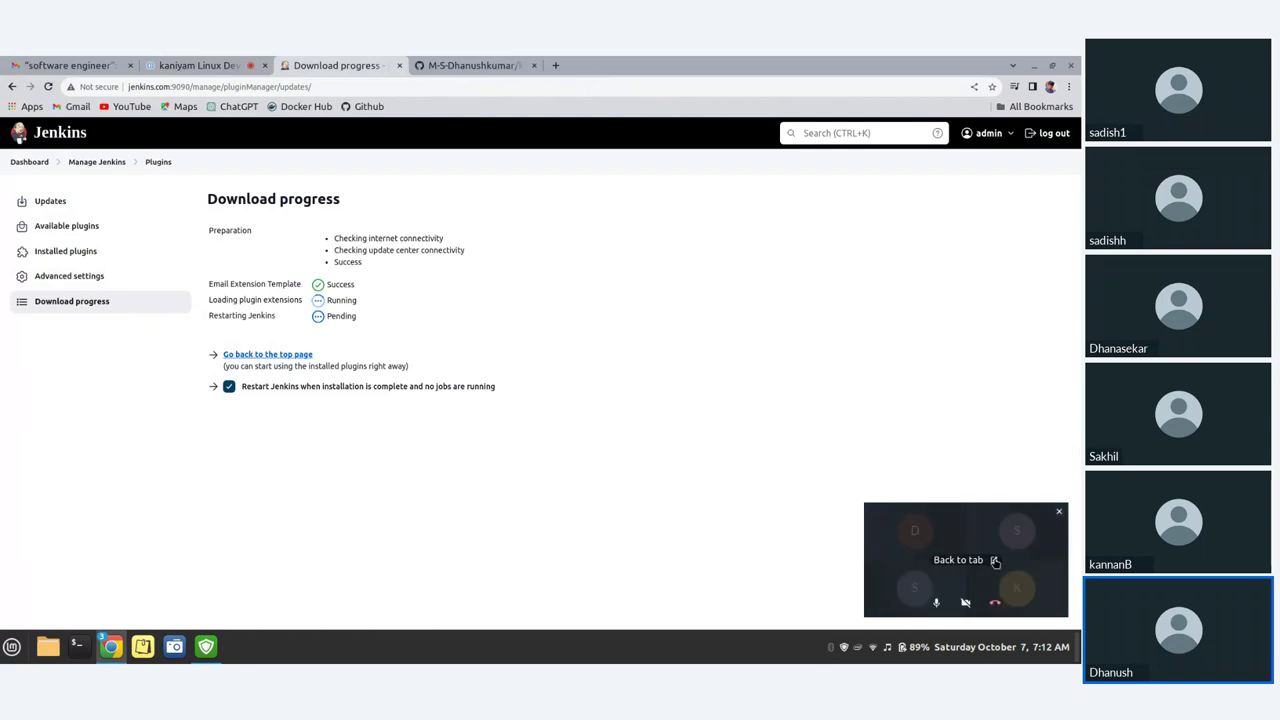
left_click(1059, 511)
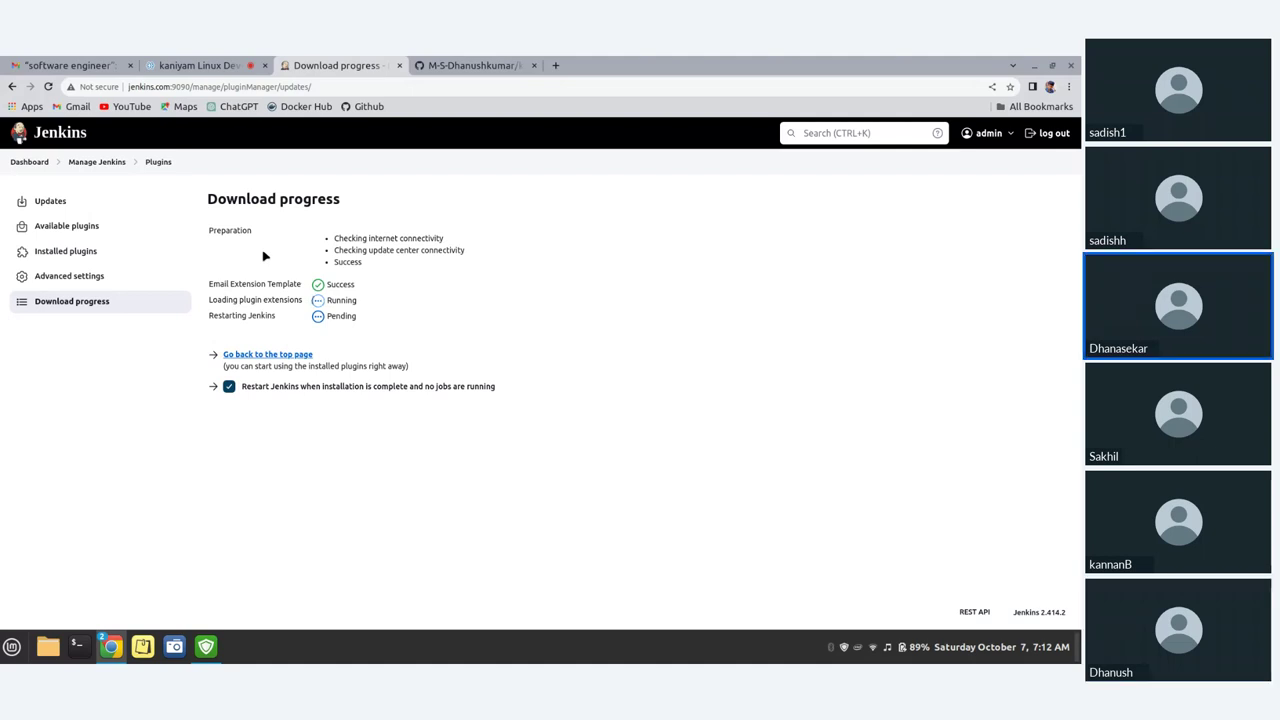
left_click(555, 65)
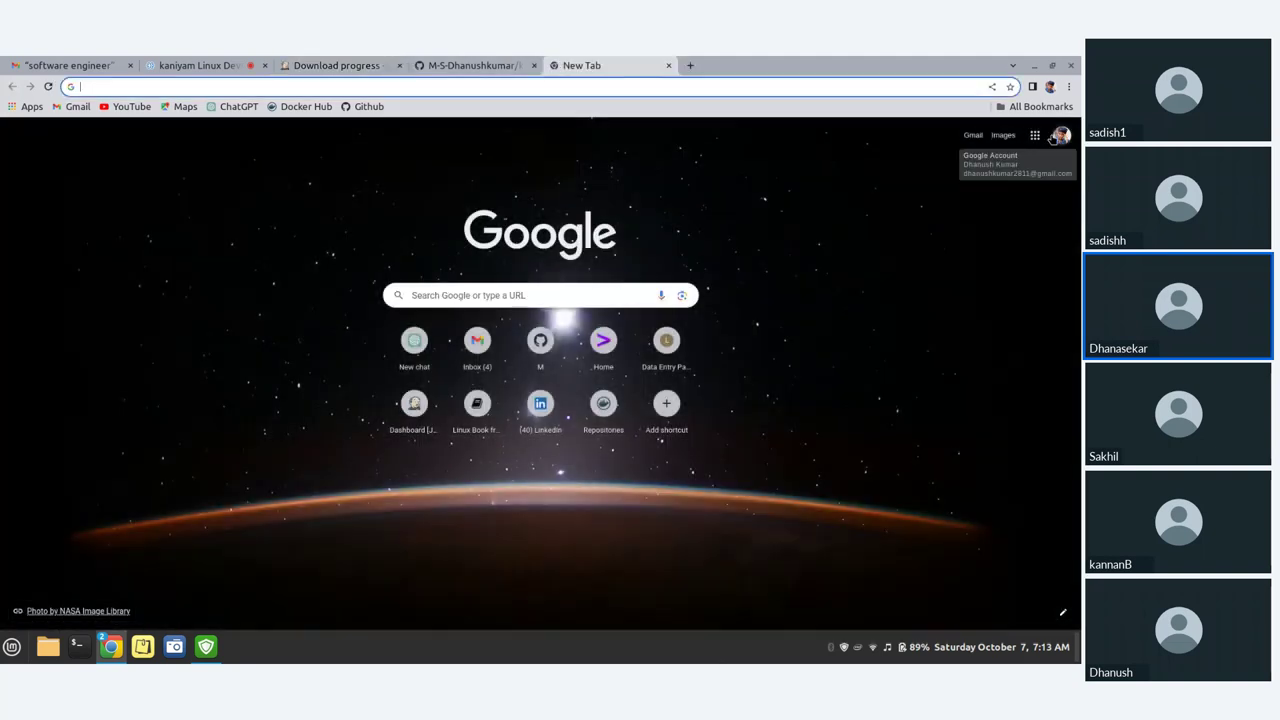
Step: Go to Google Account Security > 2-Step Verification, start setup and accept the phone sign-in warning
left_click(1062, 135)
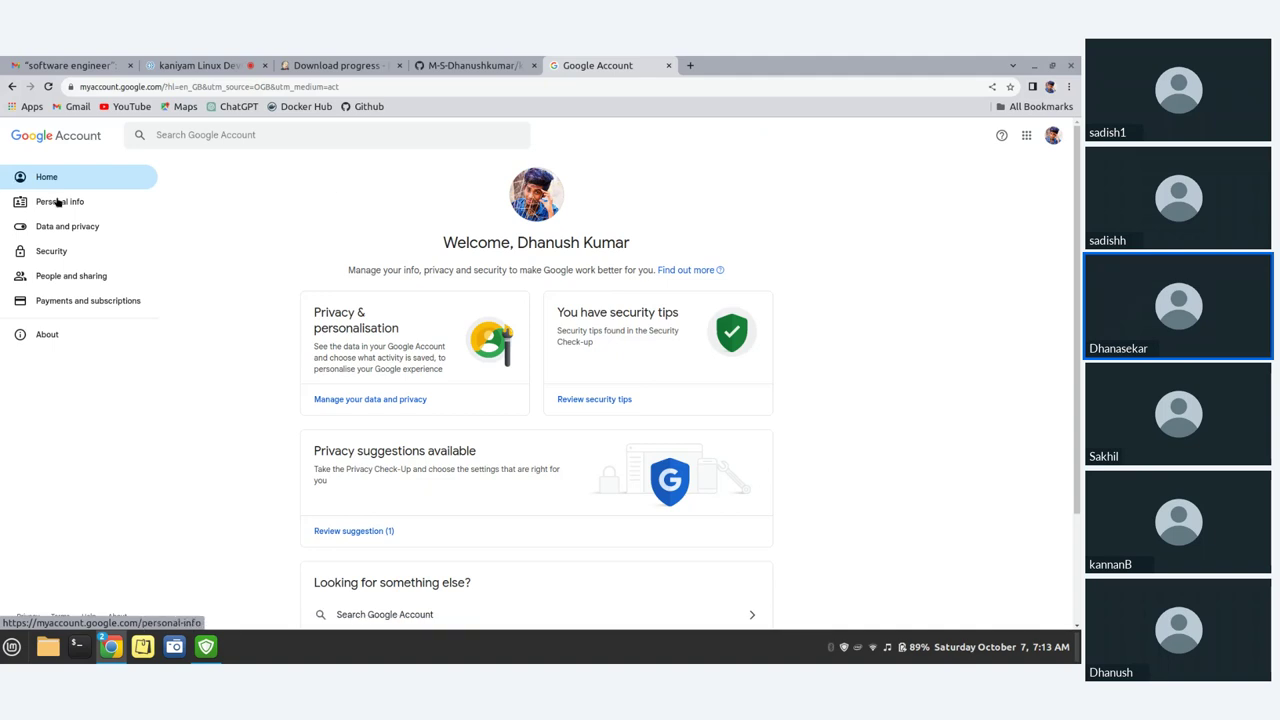
left_click(50, 251)
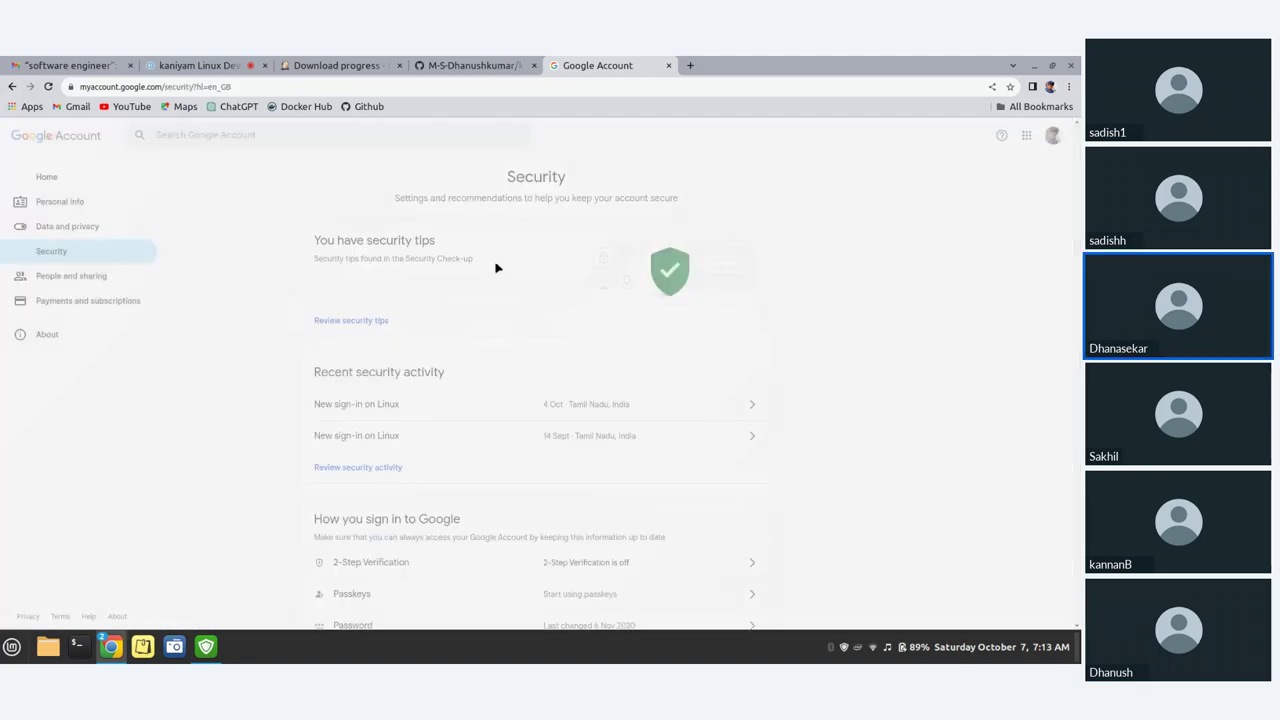
scroll(503, 300, "down", 1)
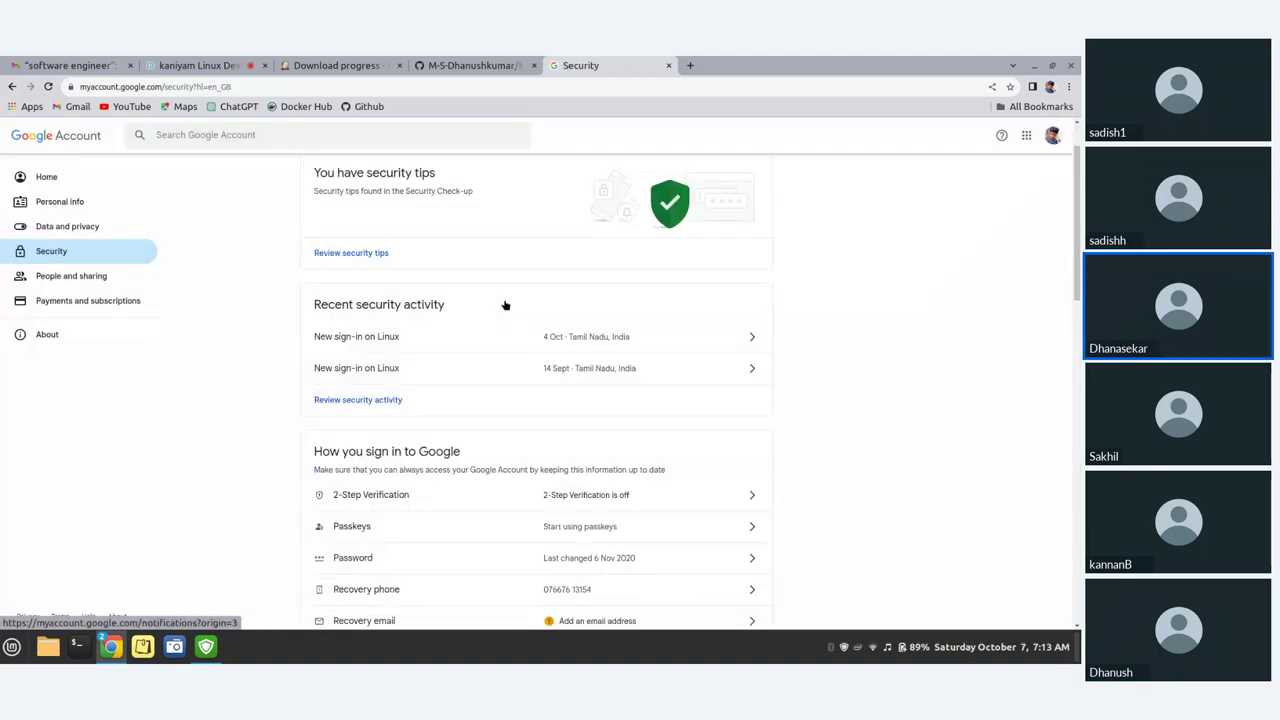
left_click(407, 497)
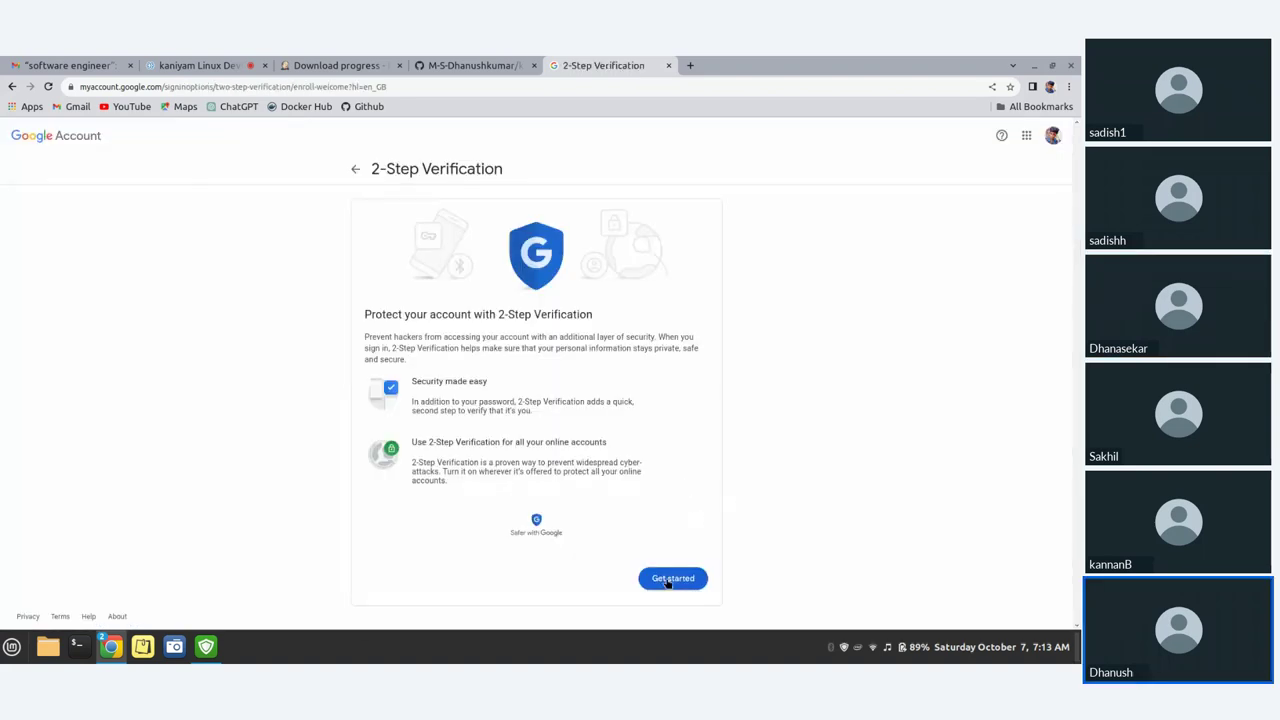
left_click(678, 576)
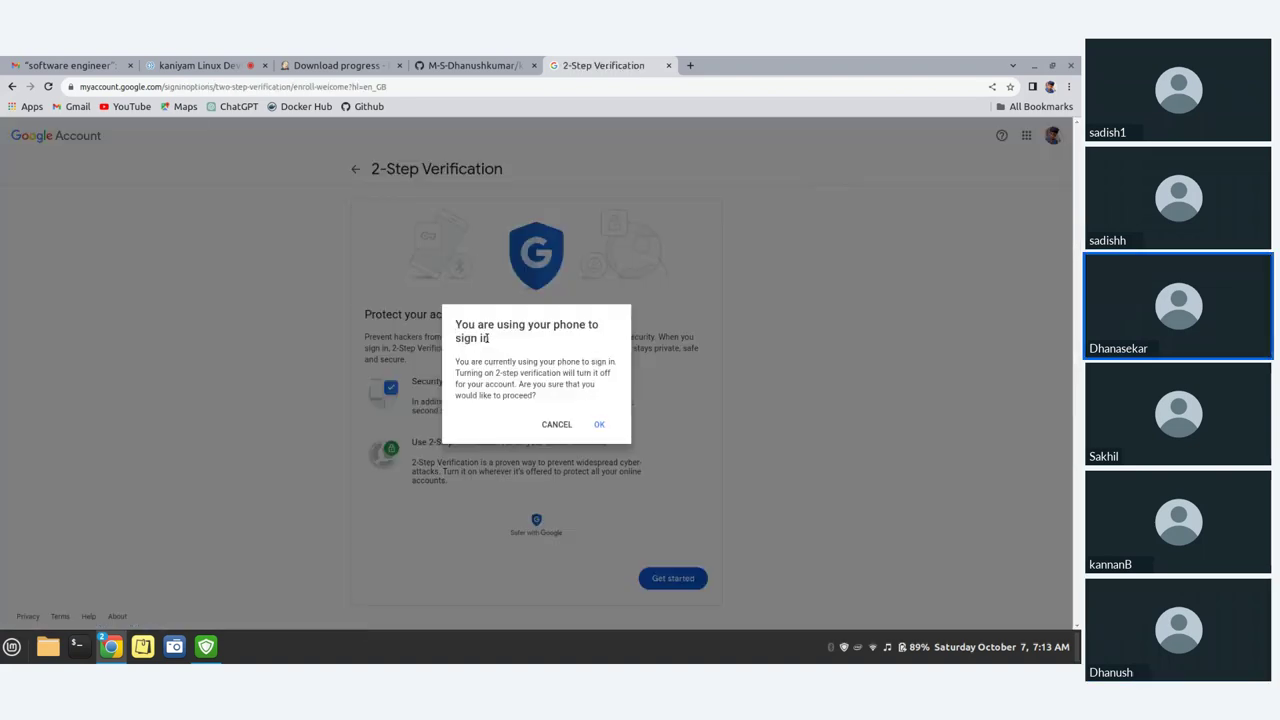
left_click(597, 425)
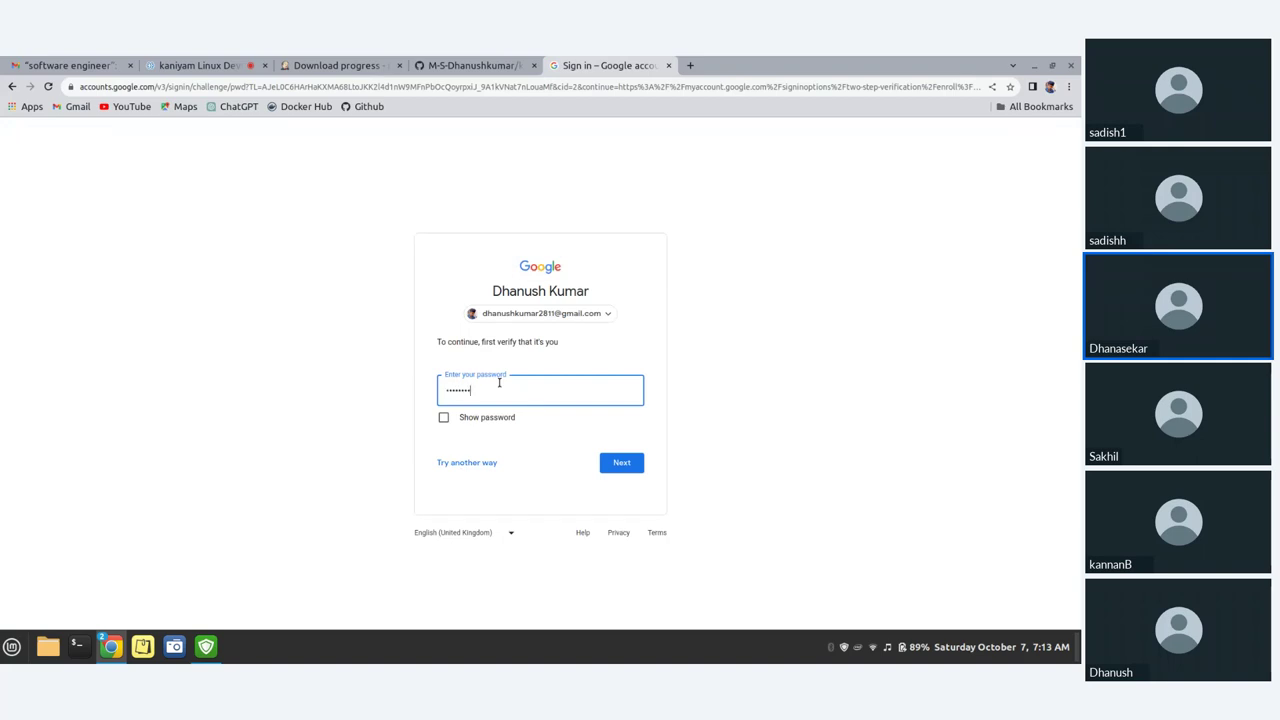
Step: Submit the account password and move the verification tab ahead of the GitHub tab
left_click(625, 462)
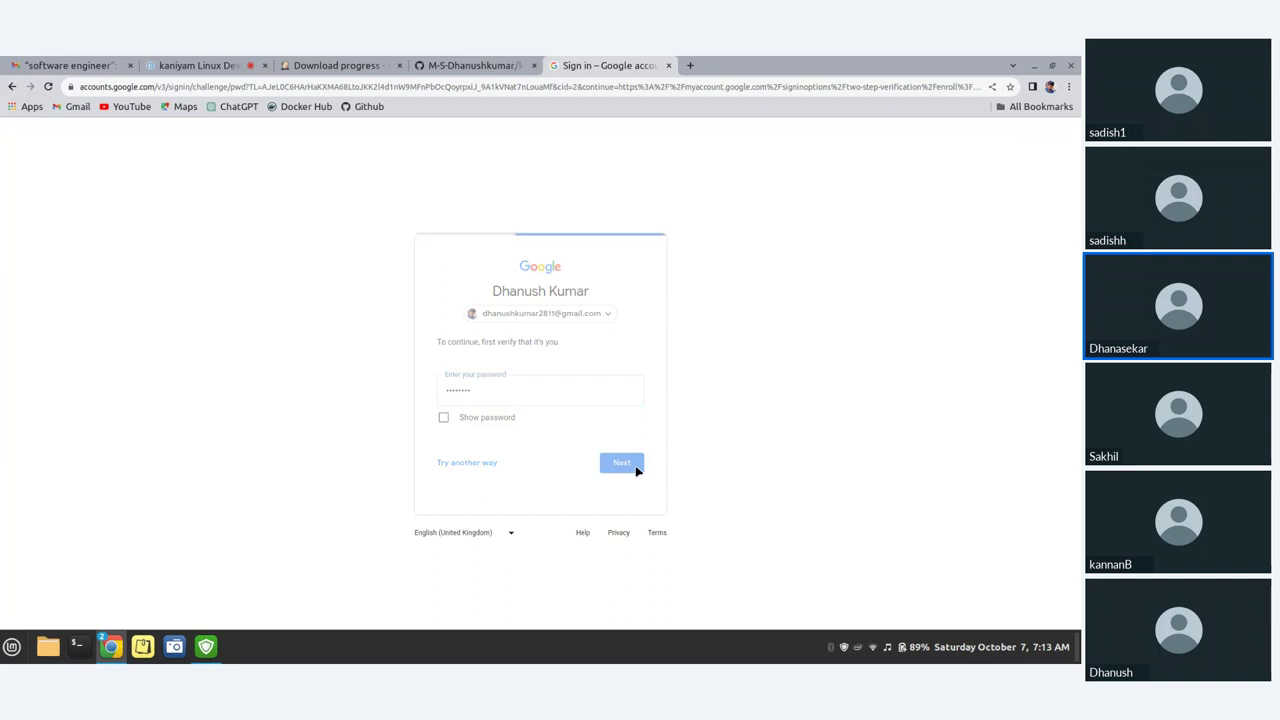
left_click_drag(580, 65, 486, 62)
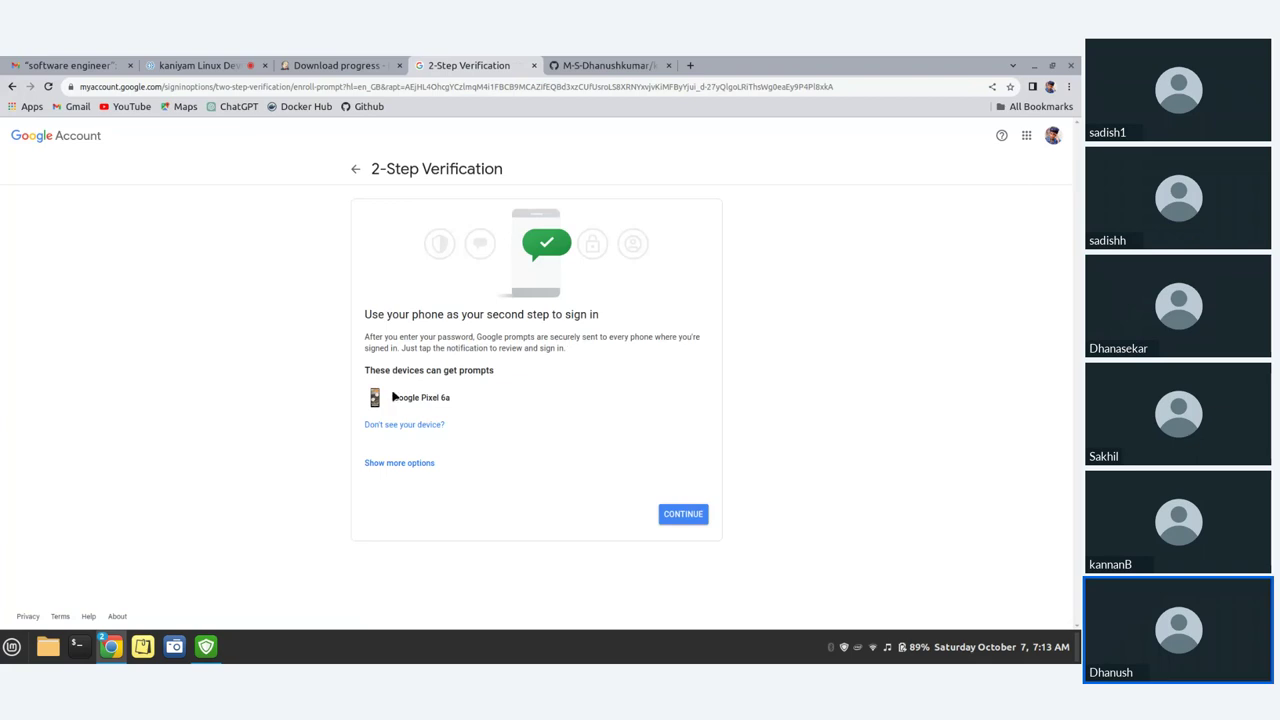
Step: Accept the phone as second step and verify the backup phone with the texted SMS code
left_click(686, 518)
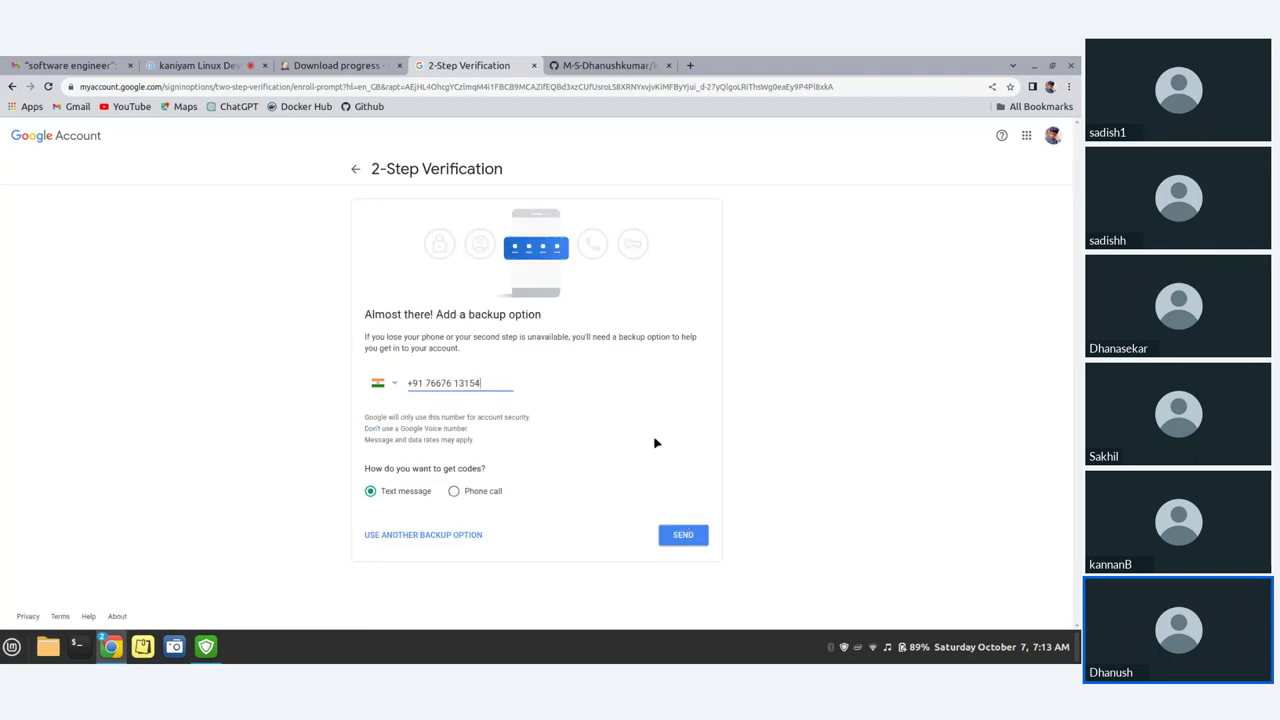
left_click(688, 538)
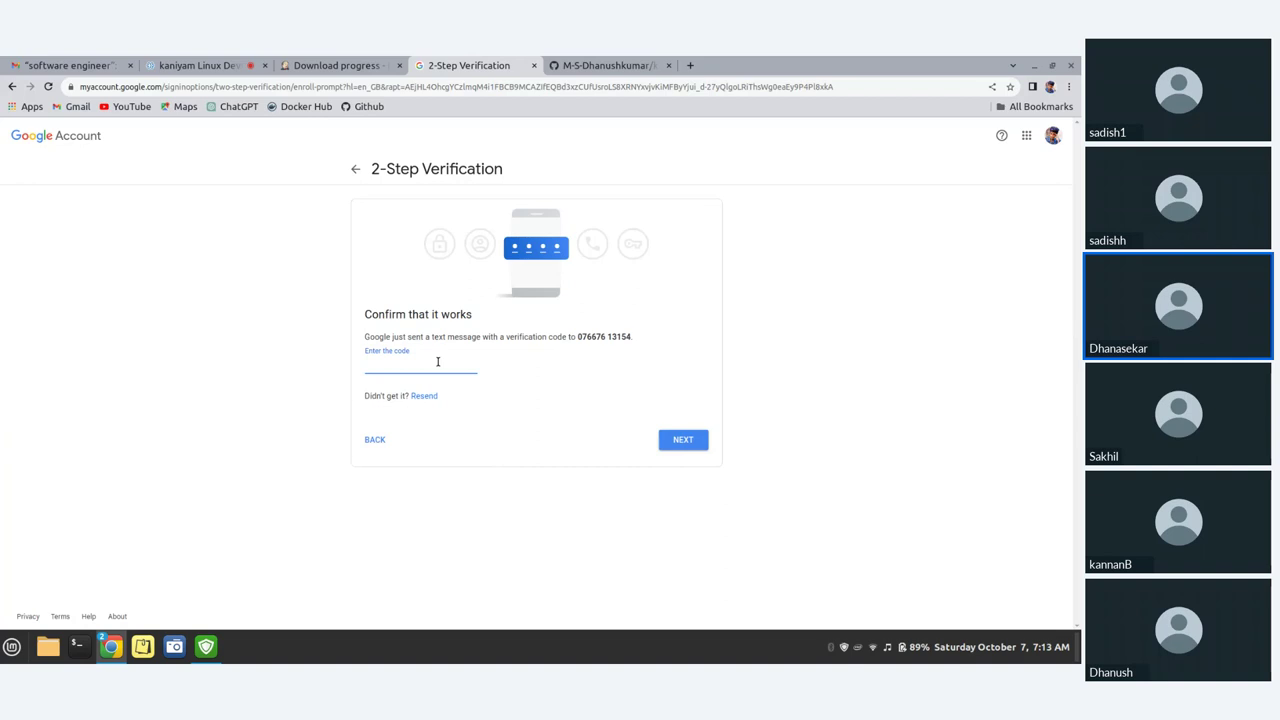
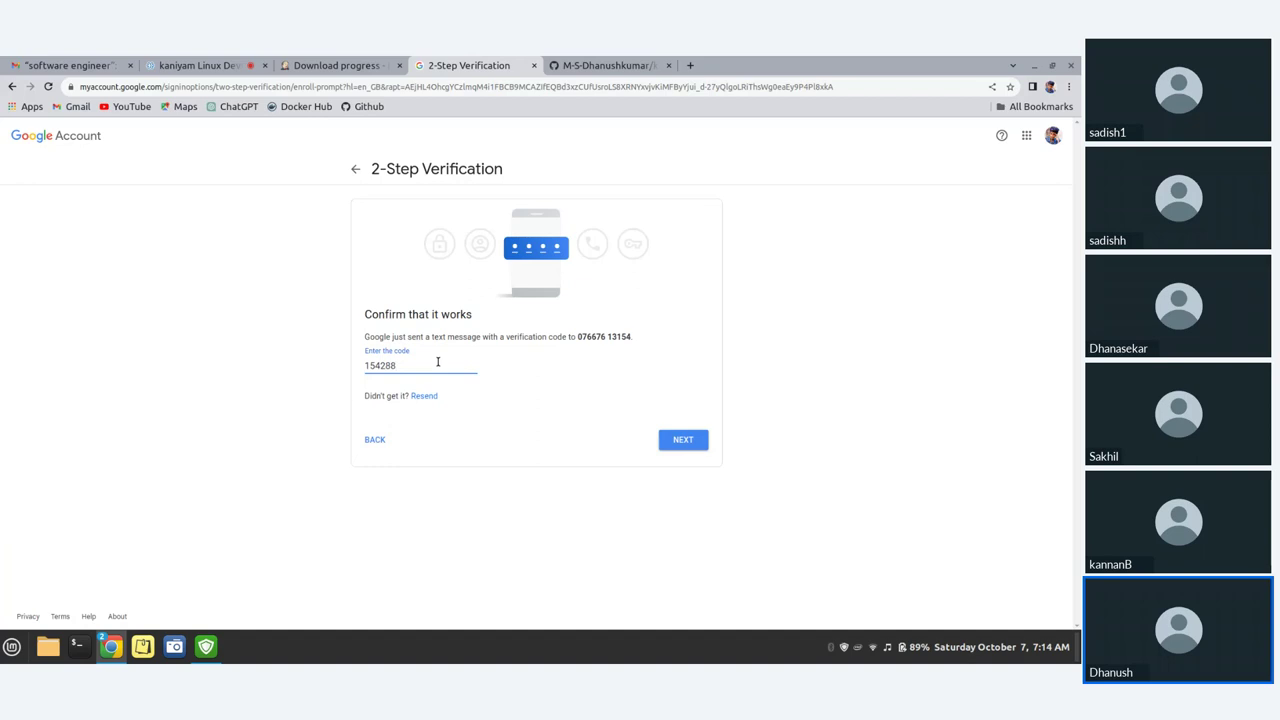
key("Return")
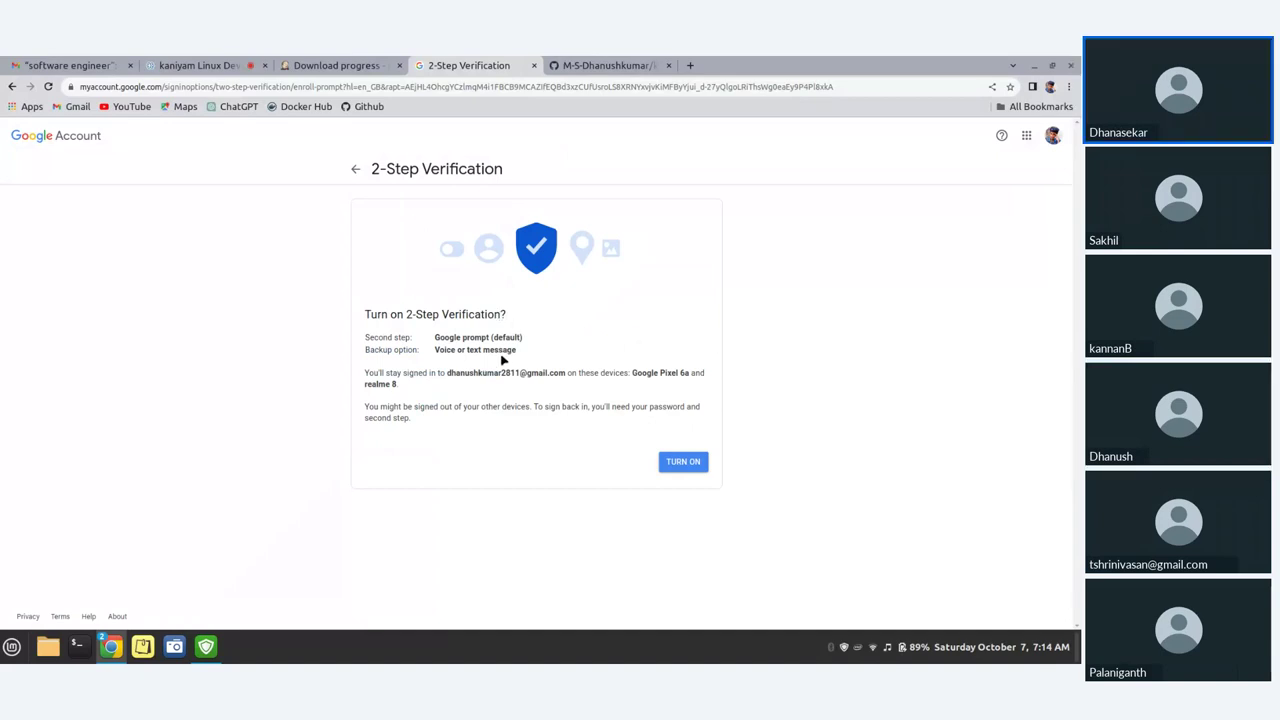
Step: Turn on 2-Step Verification and scroll down the page toward the App passwords section
left_click(686, 461)
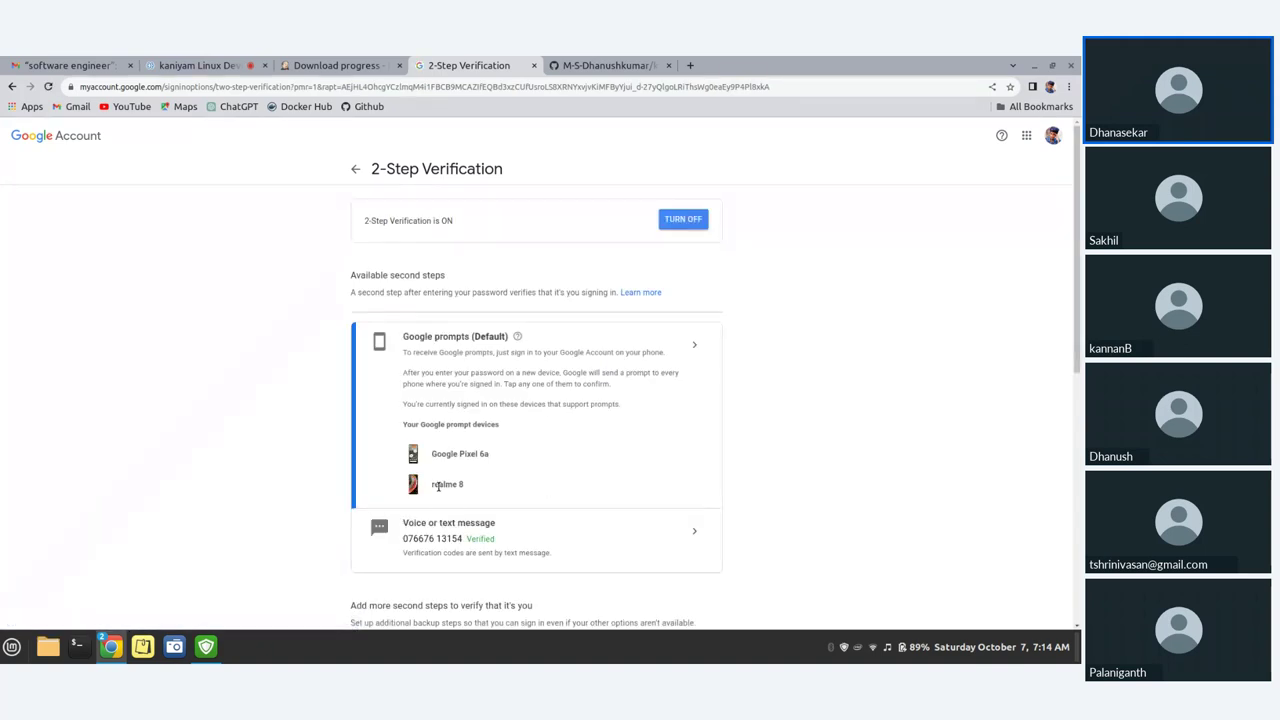
left_click_drag(433, 486, 461, 485)
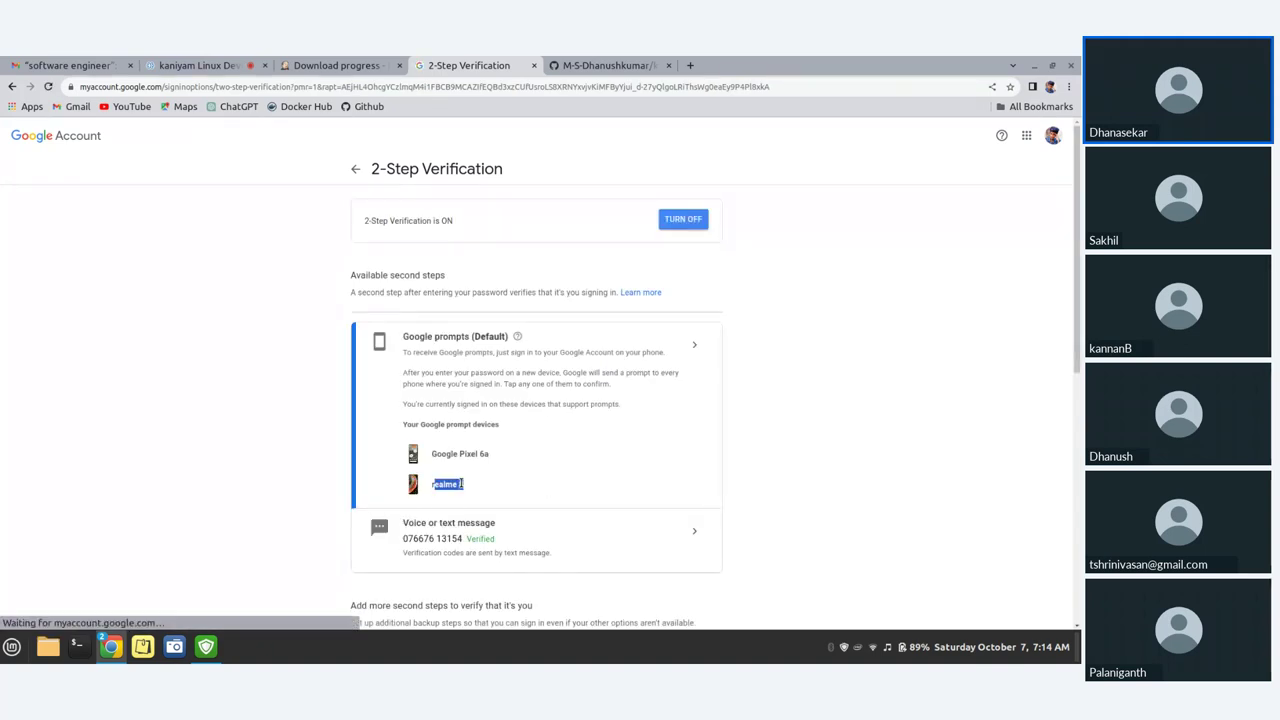
left_click(539, 487)
scroll(547, 471, "down", 1)
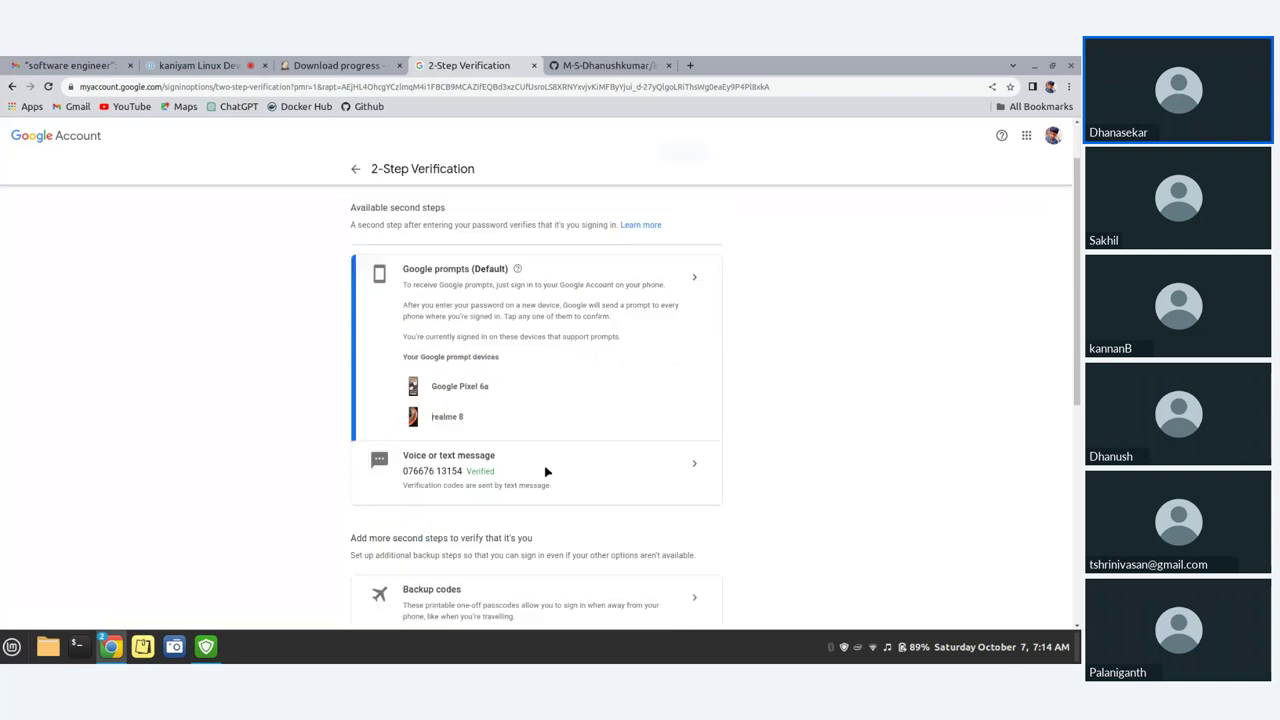
scroll(544, 475, "down", 4)
scroll(544, 475, "up", 4)
scroll(545, 481, "up", 1)
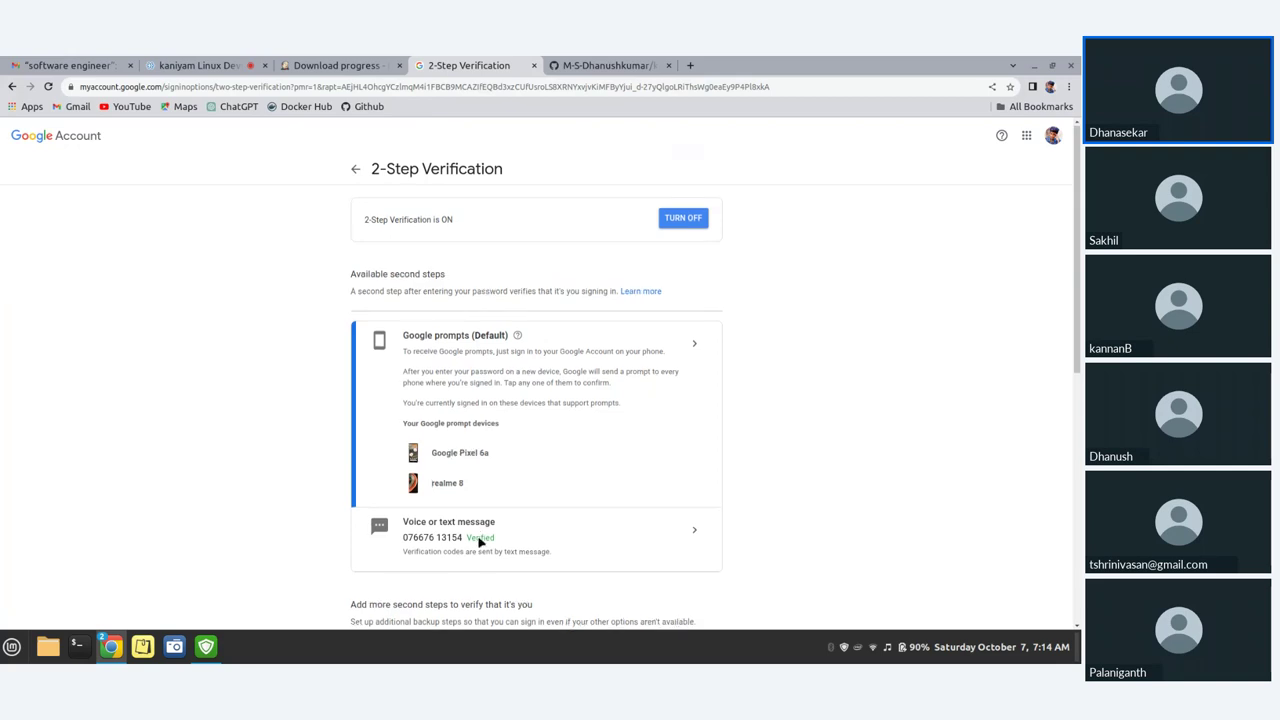
scroll(478, 537, "down", 1)
scroll(478, 537, "down", 3)
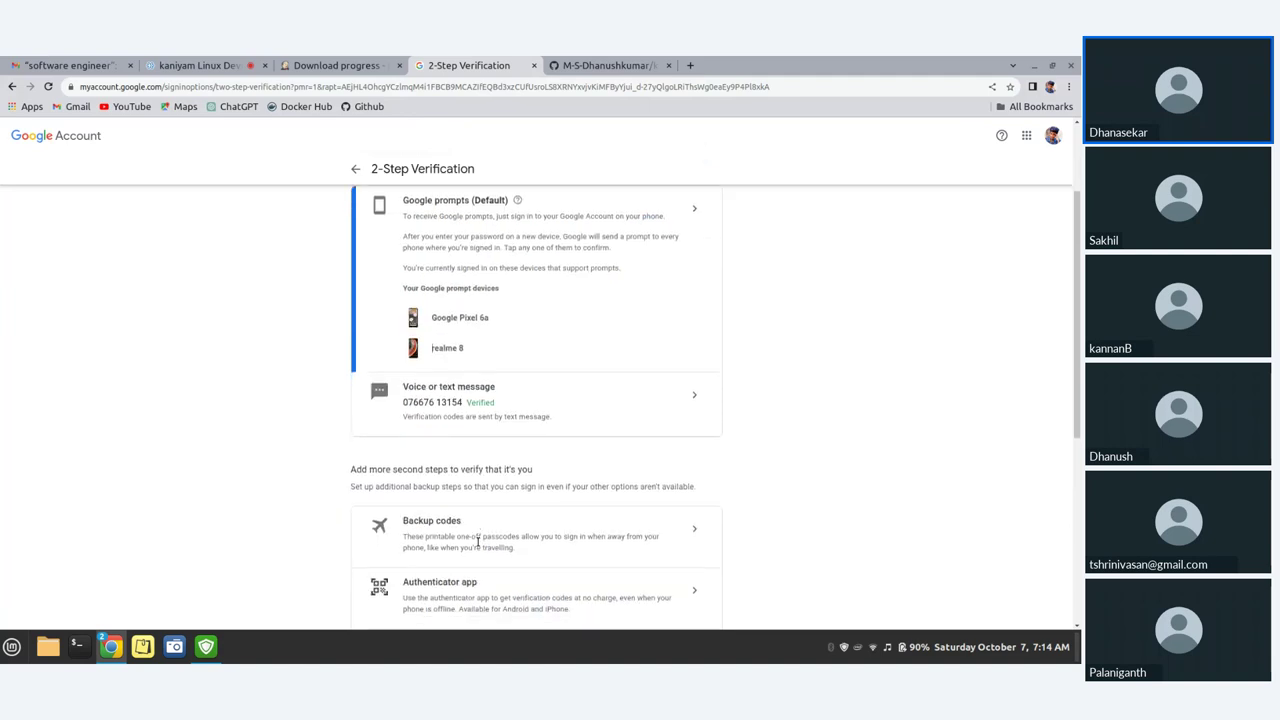
scroll(480, 546, "down", 3)
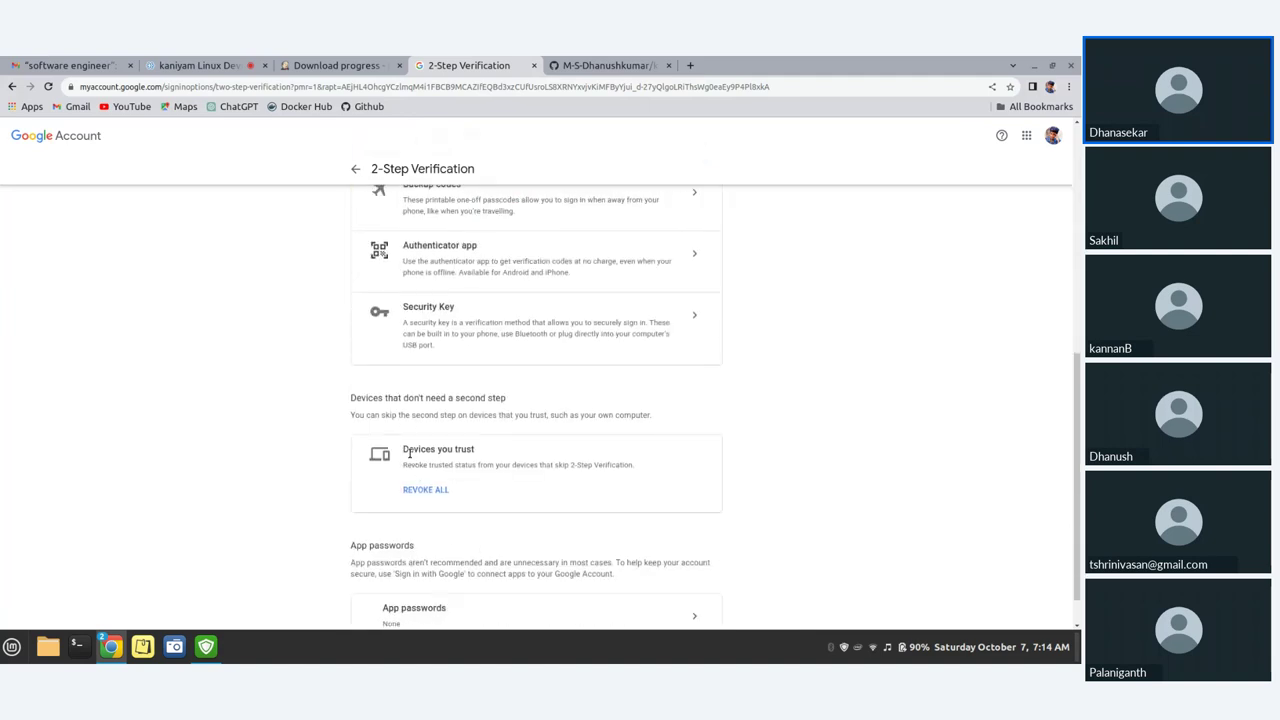
scroll(449, 573, "down", 1)
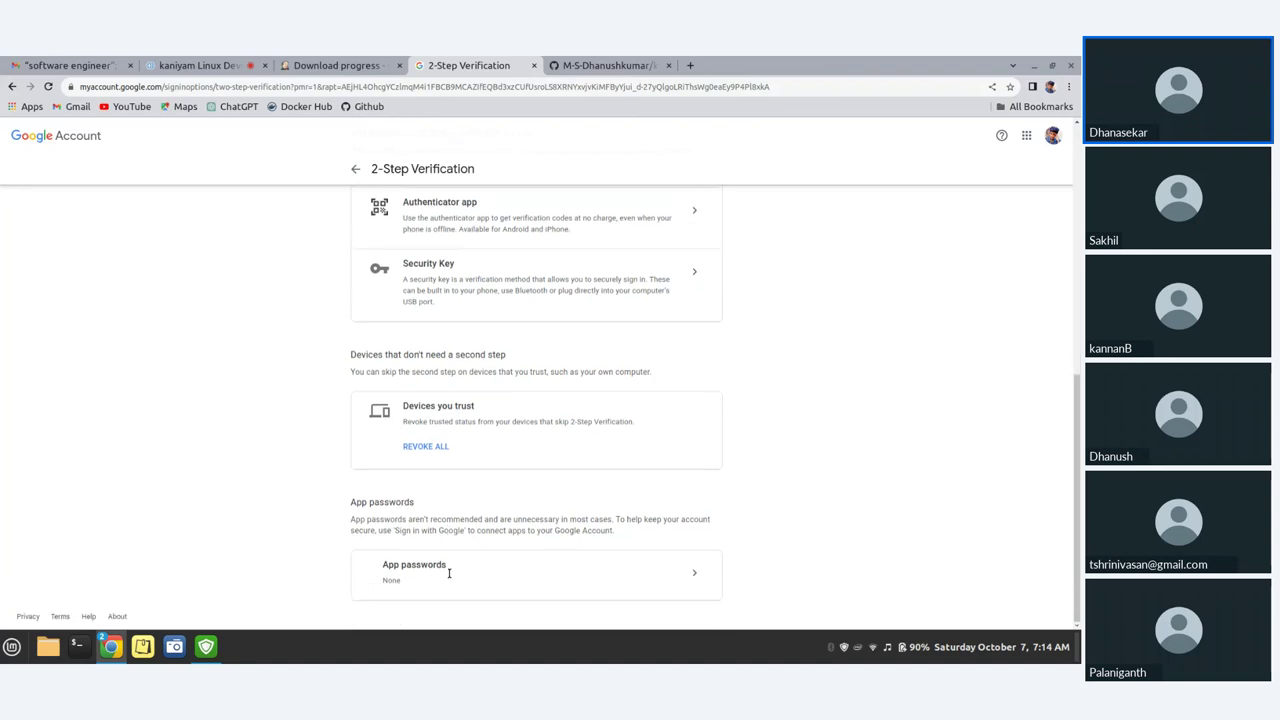
left_click(327, 64)
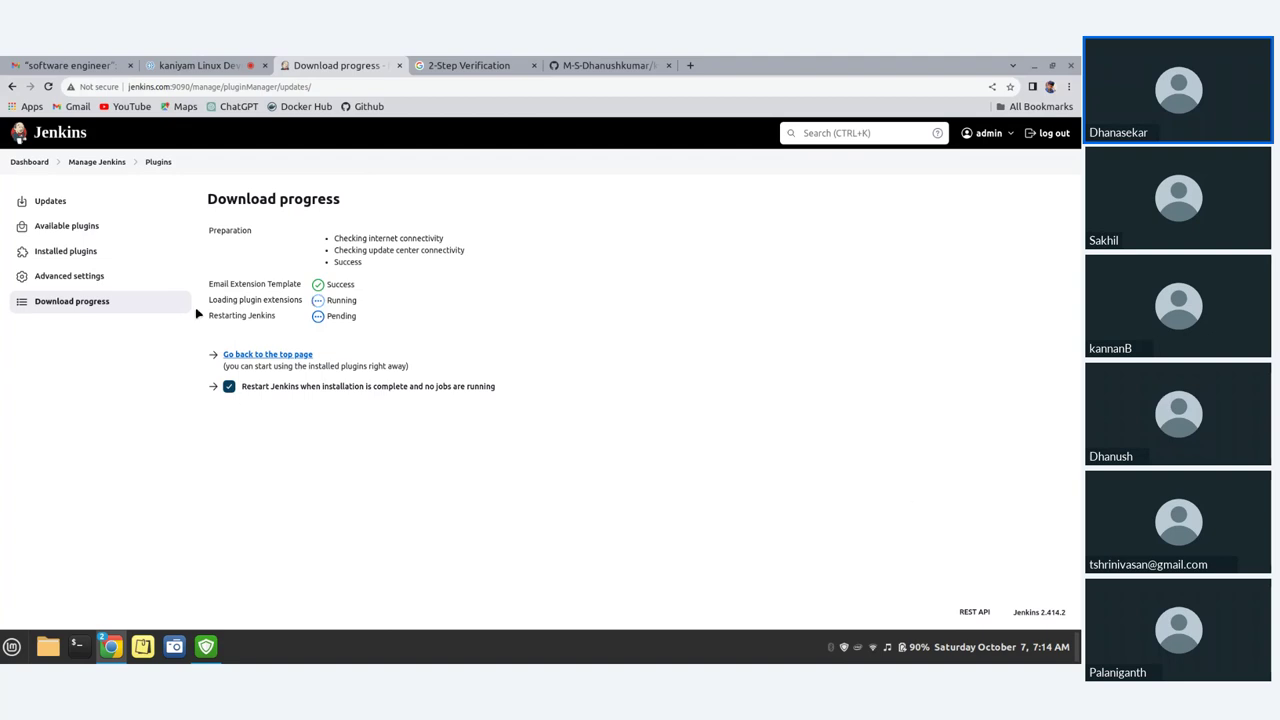
left_click_drag(208, 300, 374, 326)
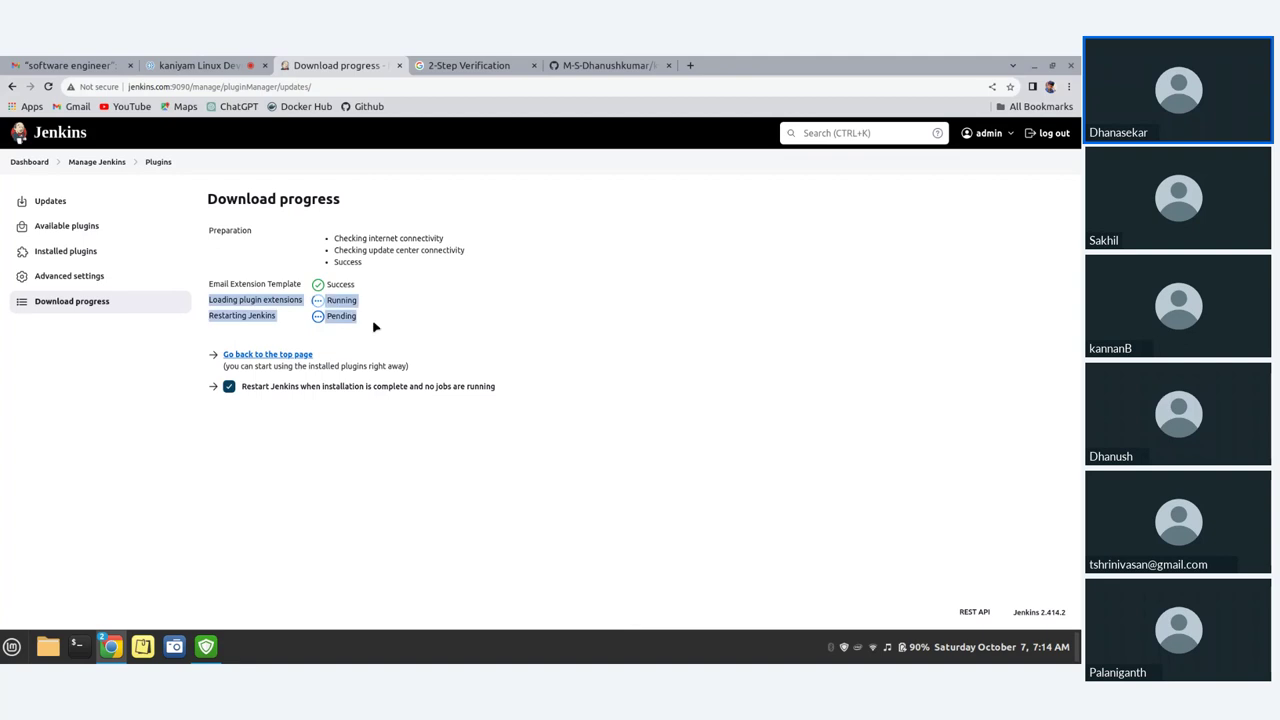
left_click(840, 314)
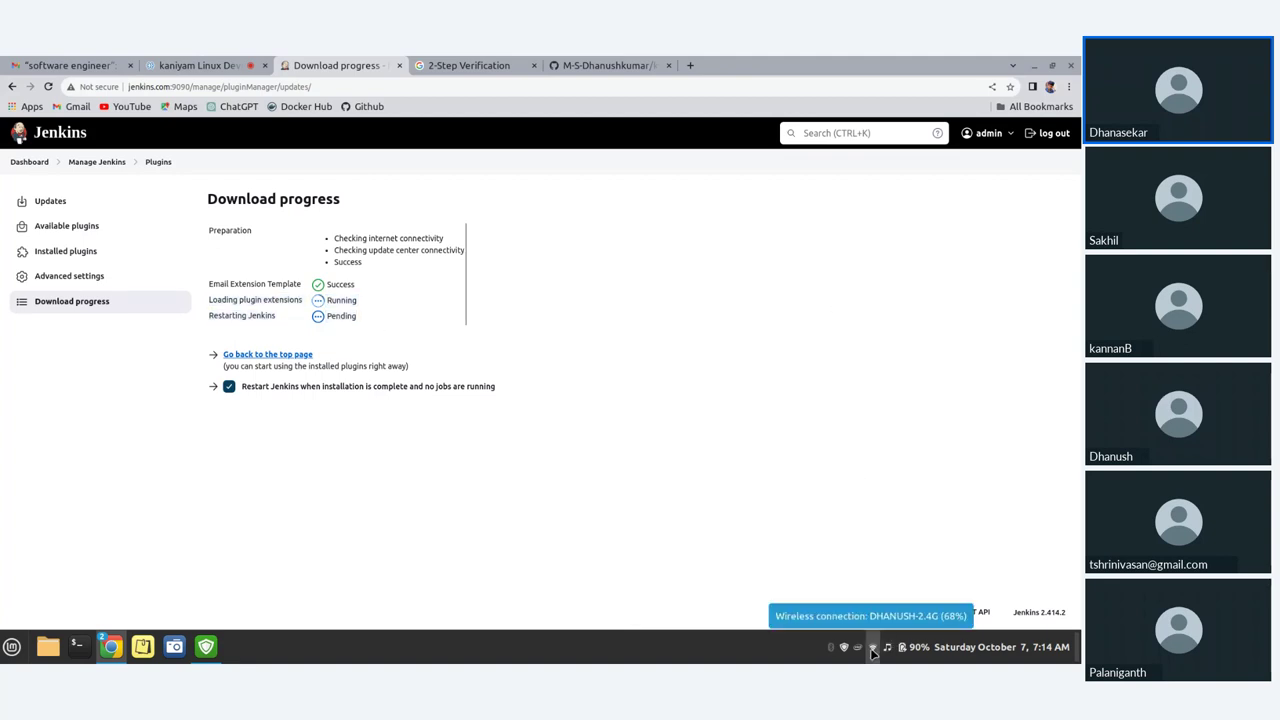
left_click(466, 64)
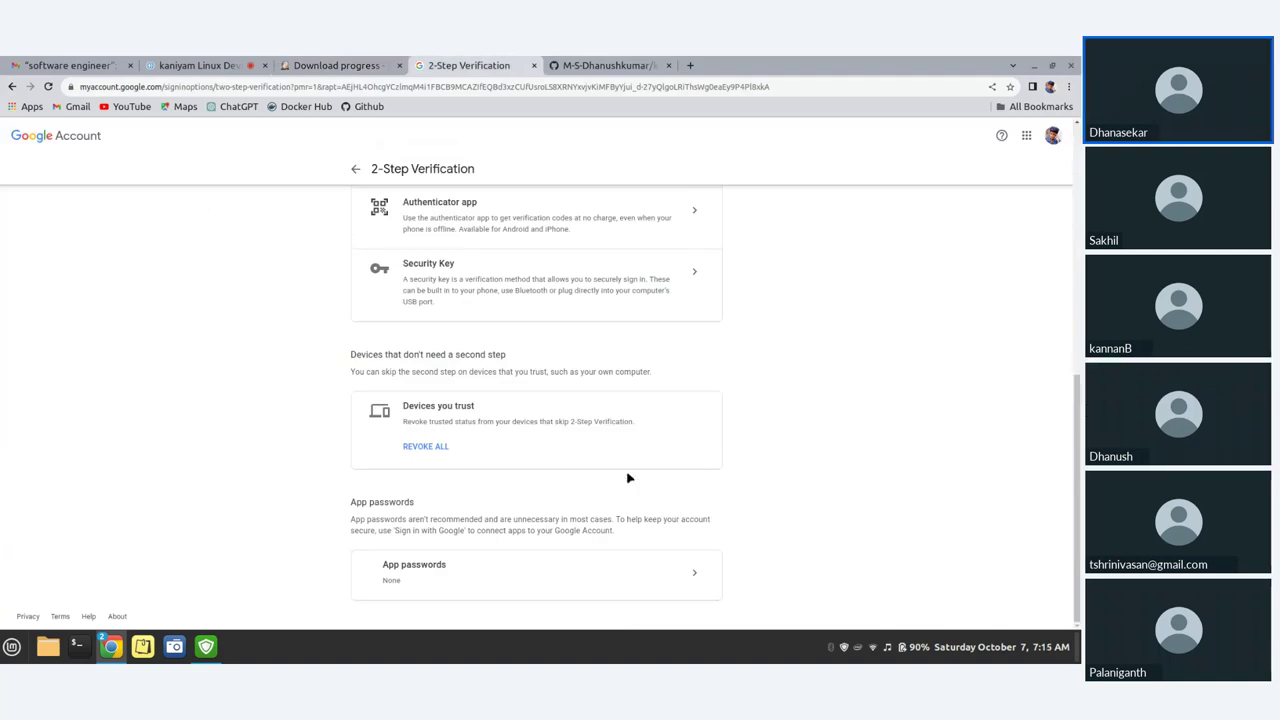
Step: Scroll down the 2-Step Verification page and open App passwords
scroll(628, 478, "up", 3)
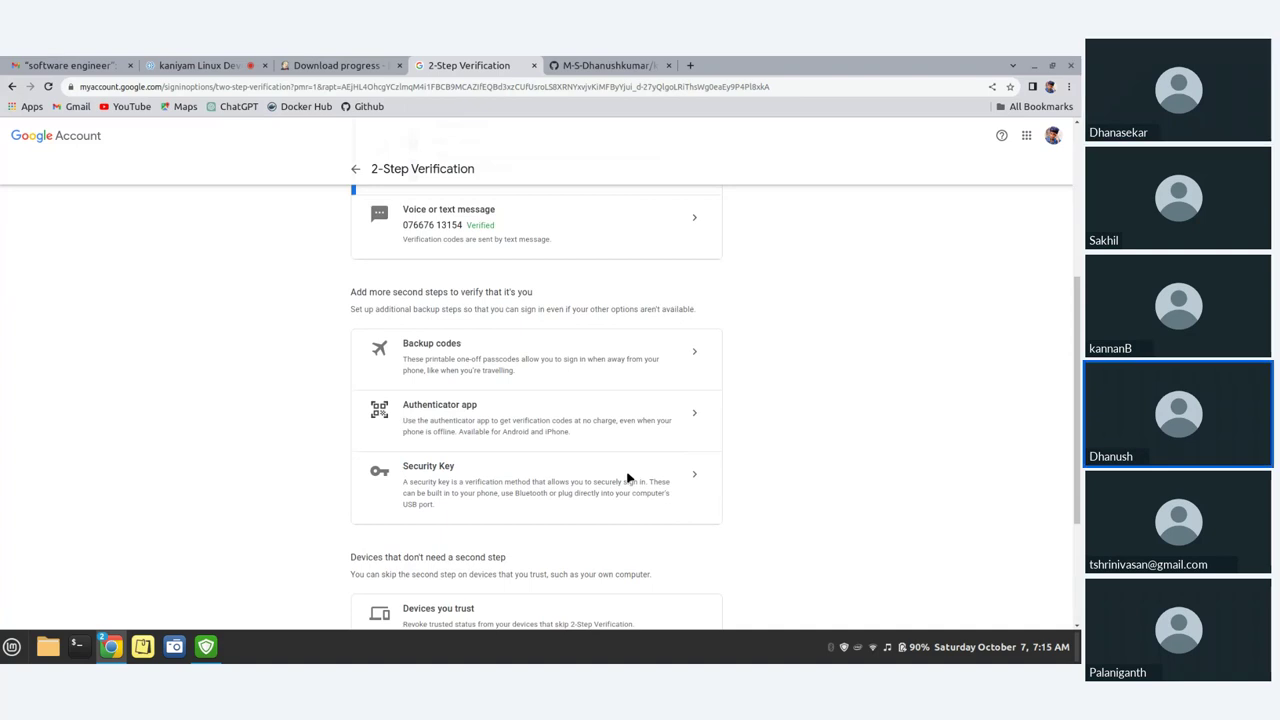
scroll(628, 478, "up", 3)
scroll(628, 478, "up", 3)
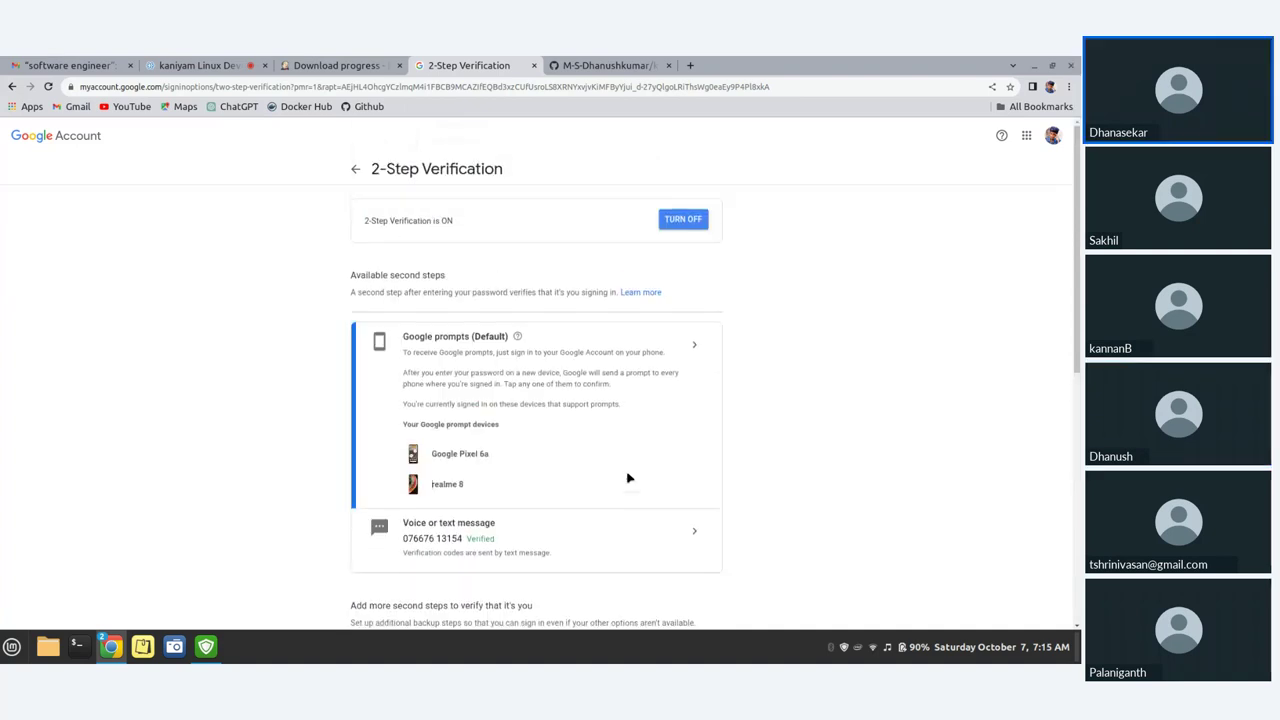
scroll(628, 478, "down", 3)
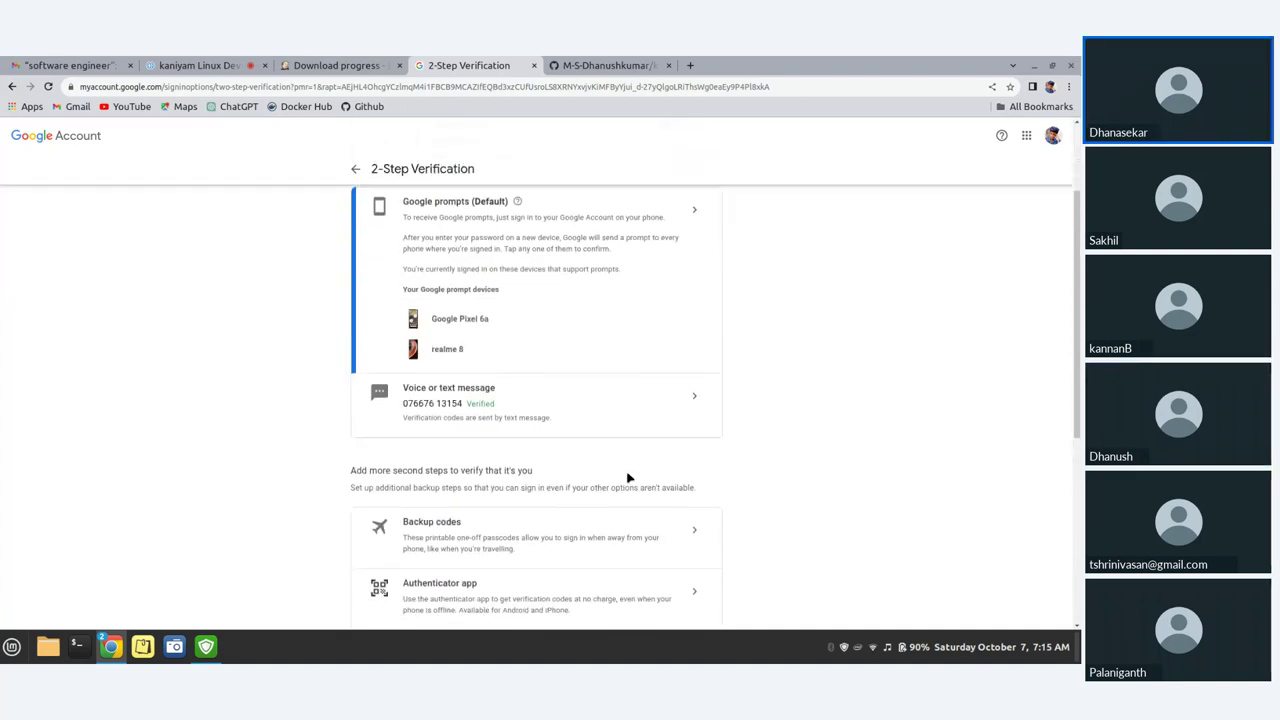
scroll(628, 478, "down", 4)
scroll(627, 473, "down", 1)
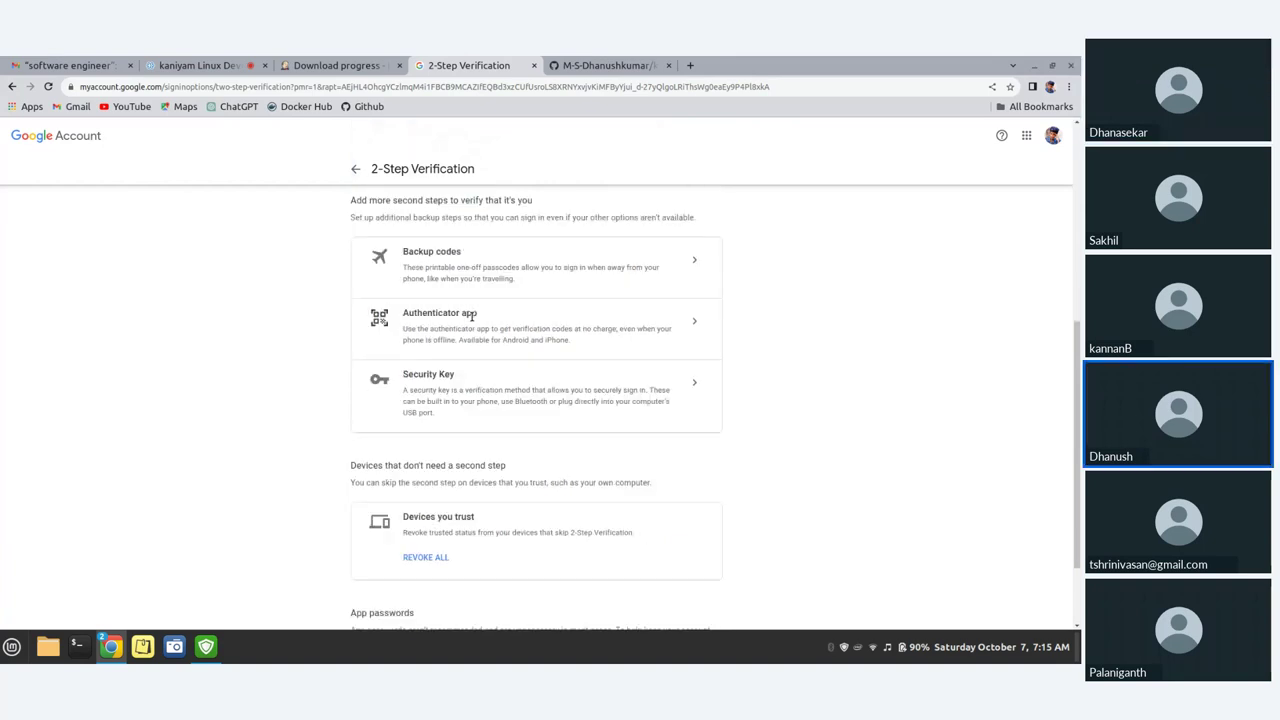
scroll(478, 342, "down", 2)
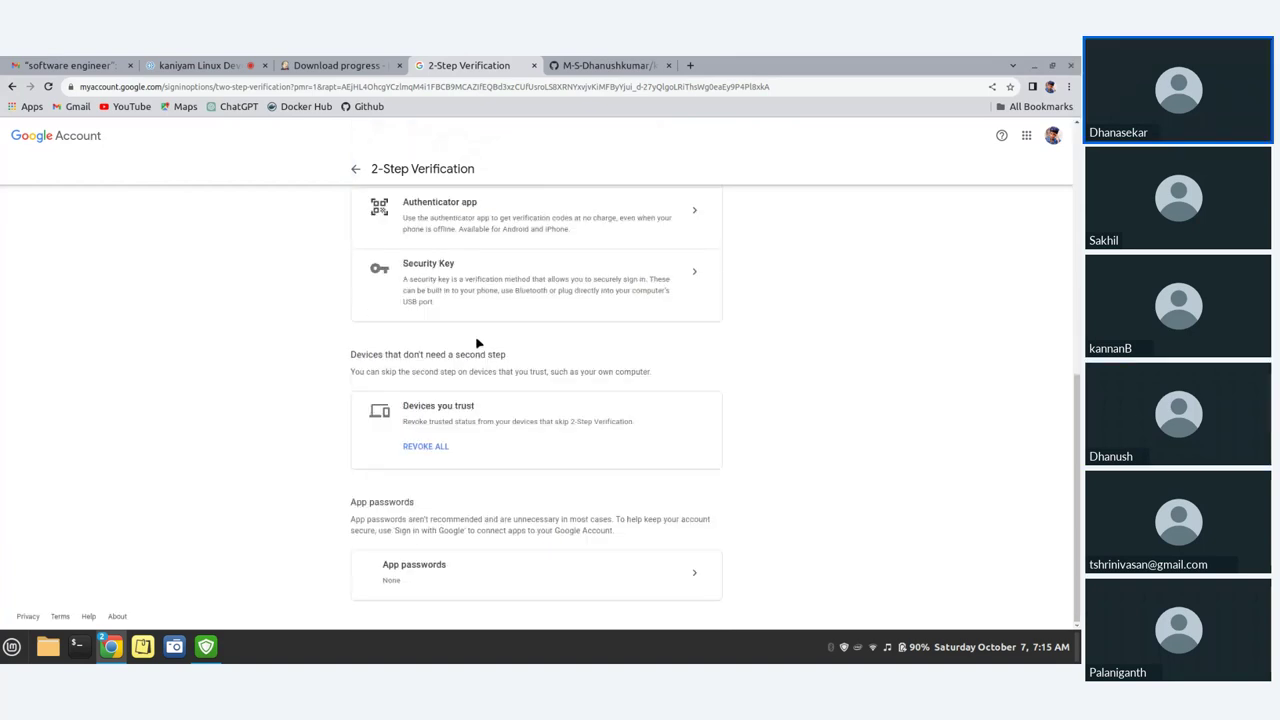
left_click(704, 586)
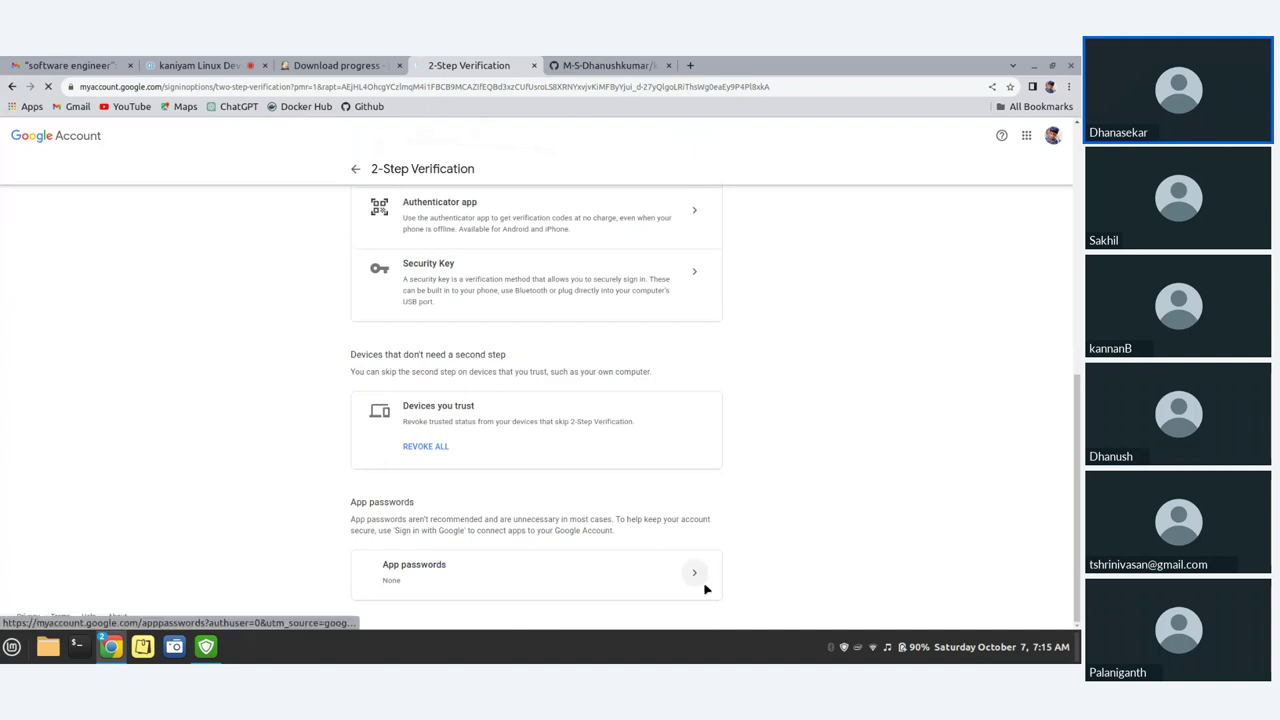
Step: Create an app password named 'Jenkins' and select the generated 16-character code
left_click(428, 390)
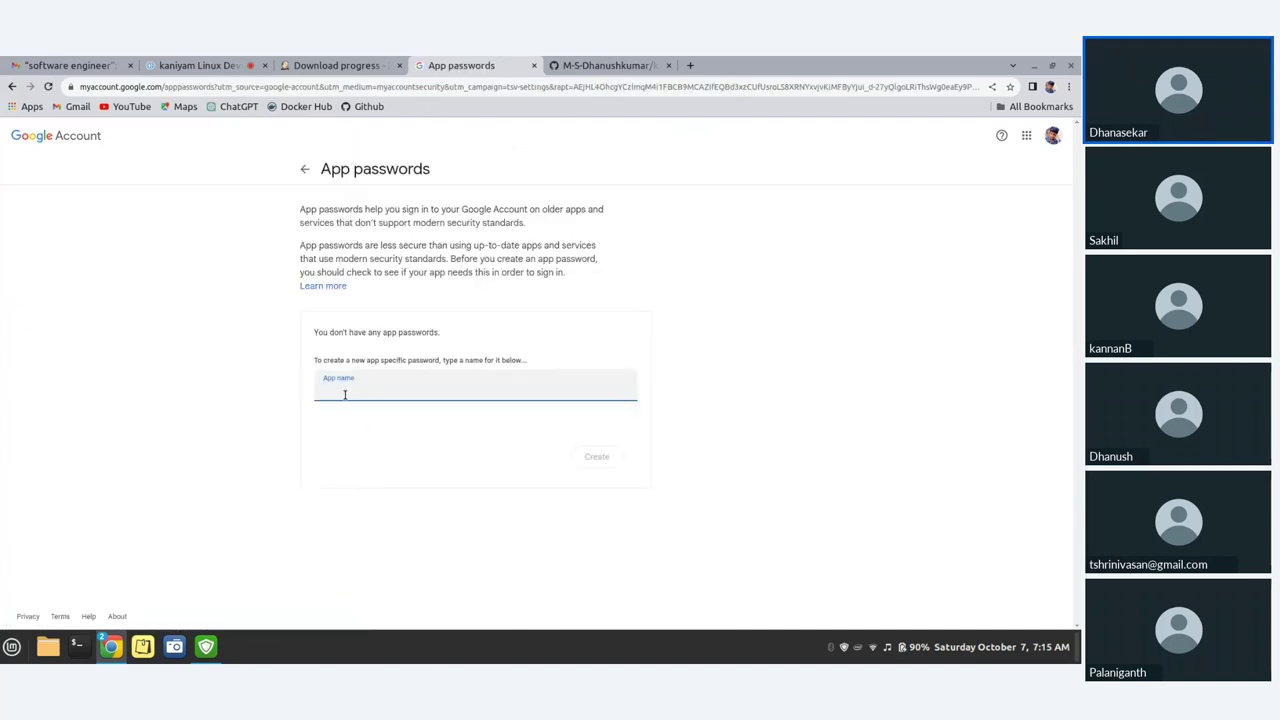
type("Jenkins")
left_click(600, 457)
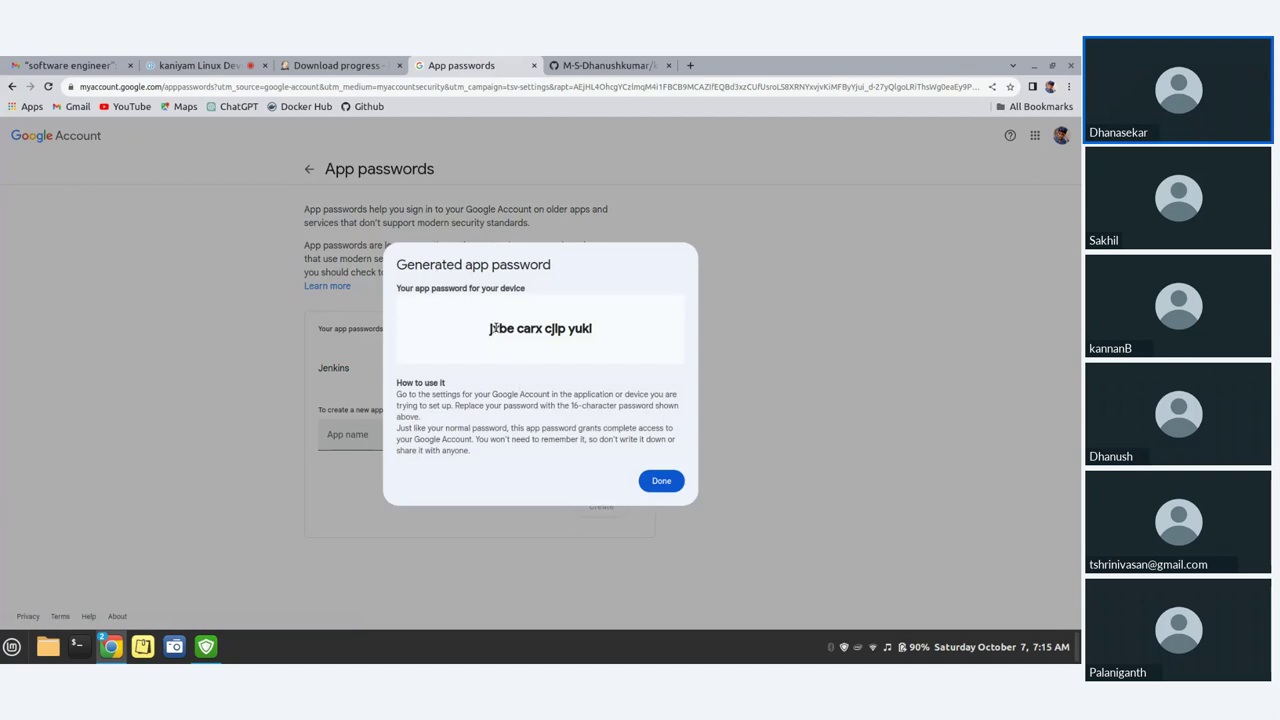
left_click_drag(490, 328, 609, 331)
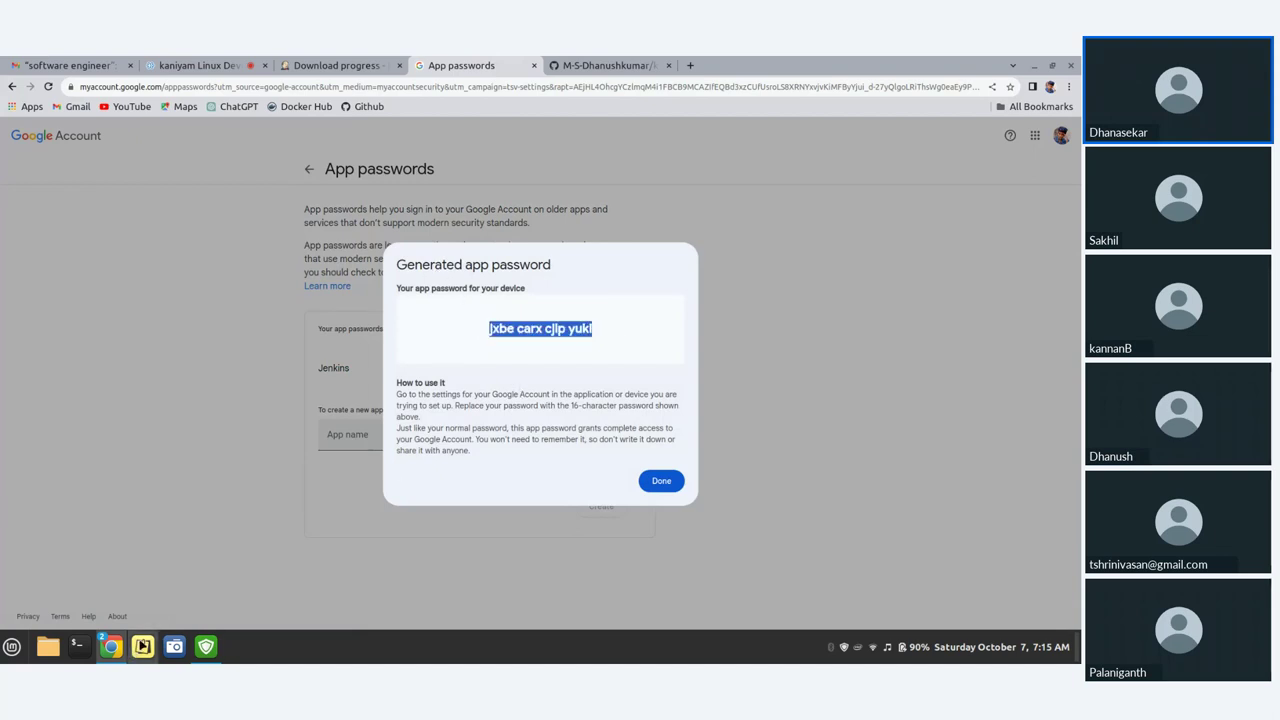
Step: In Notes, create a new Jenkins group and add a sticky note to it
left_click(143, 646)
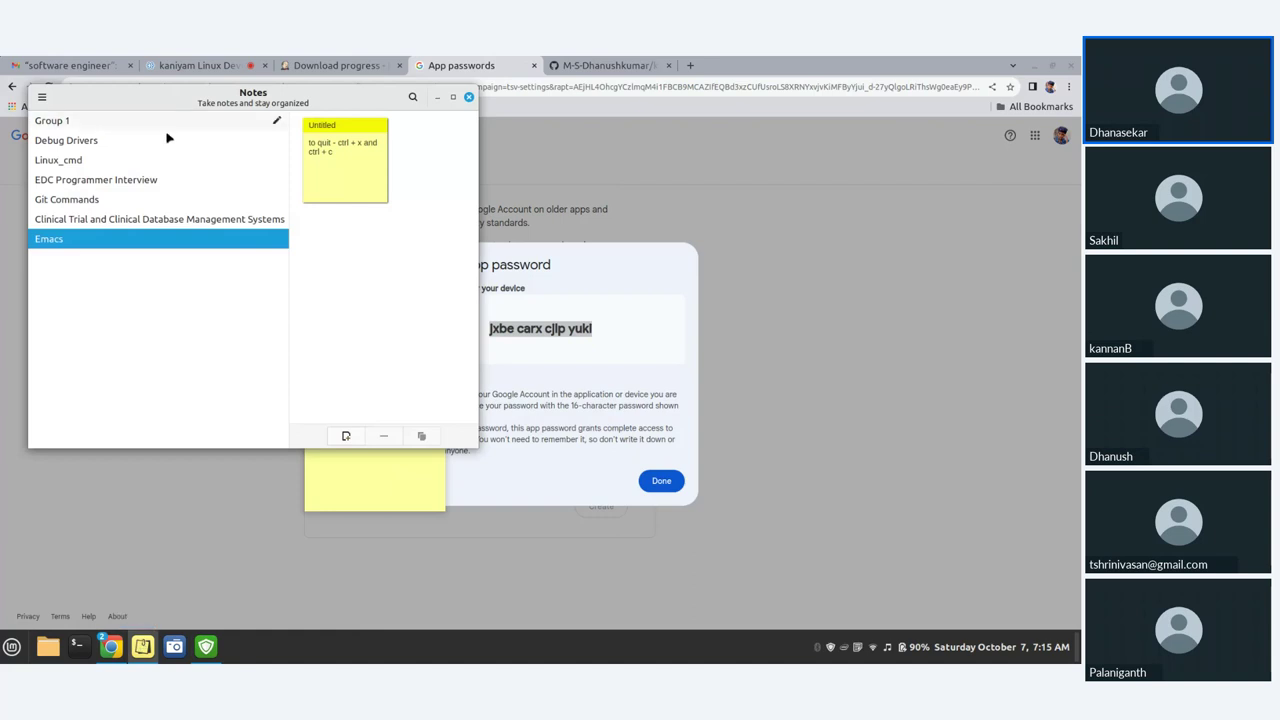
left_click(42, 98)
left_click(69, 120)
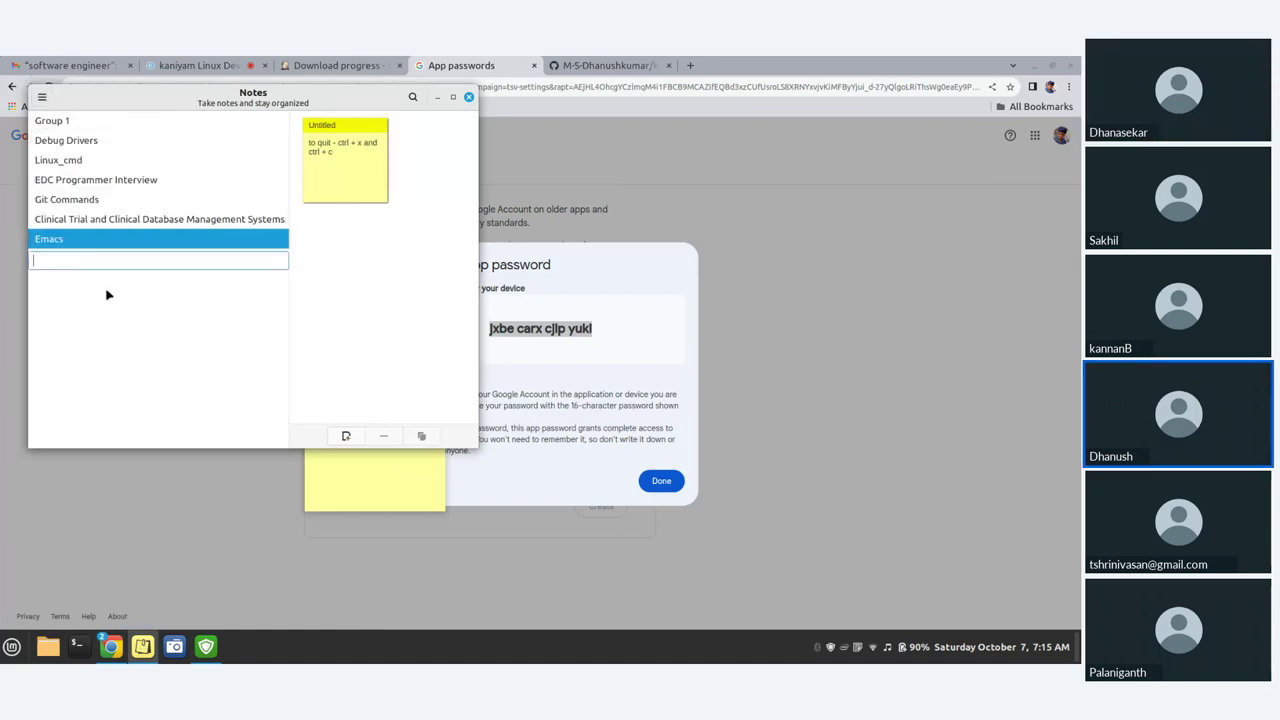
type("Jenkins")
key("Return")
left_click(146, 257)
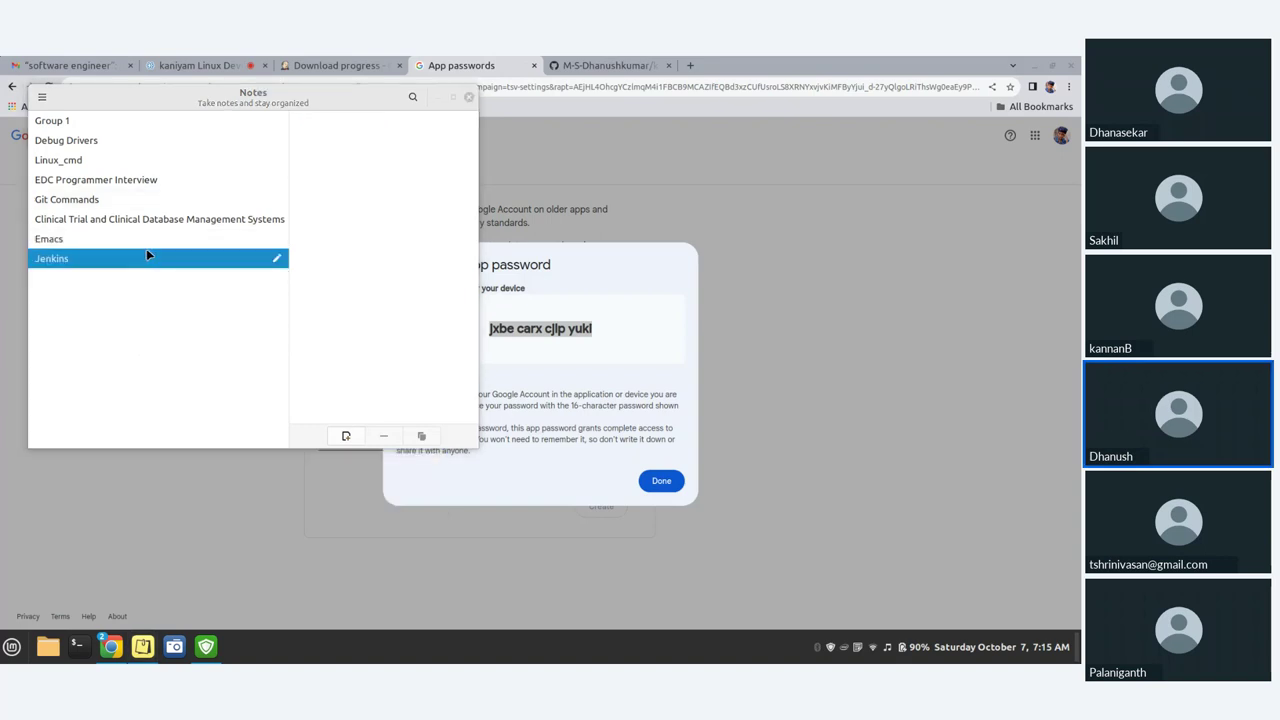
left_click(347, 437)
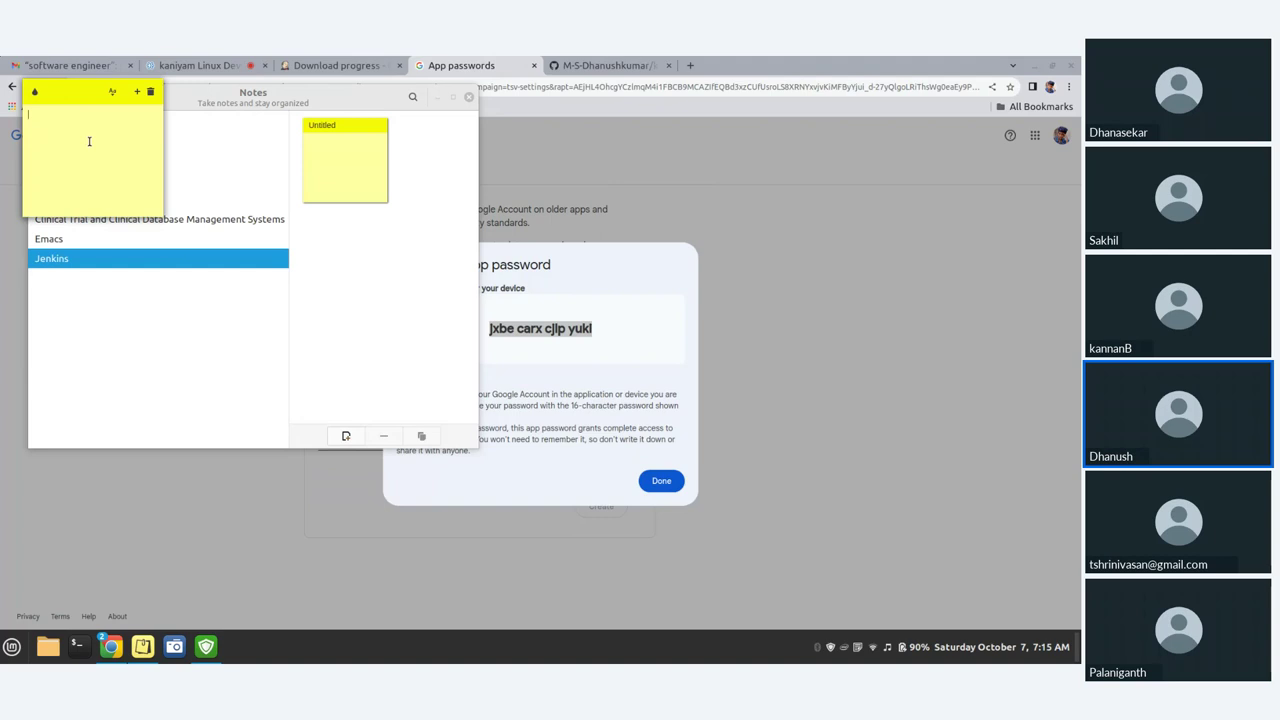
Step: Copy the generated app password again and paste it into the Untitled sticky note
left_click(562, 362)
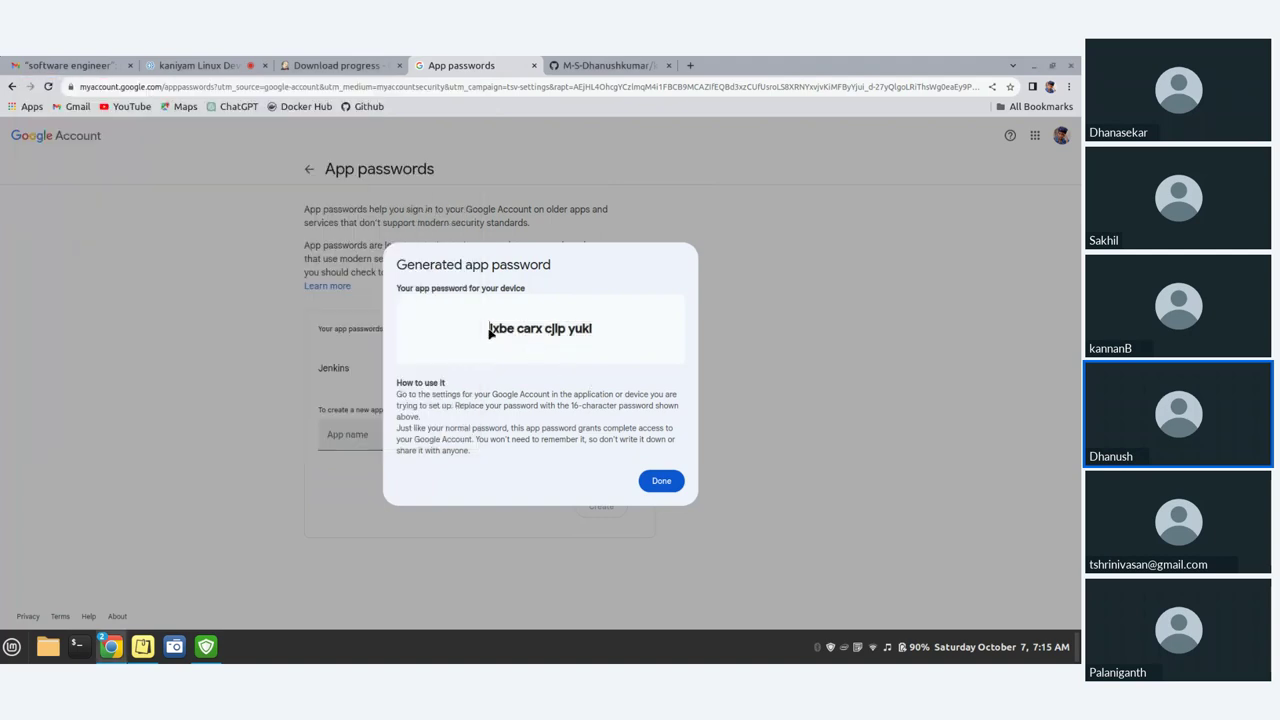
left_click_drag(489, 329, 592, 329)
key("ctrl+c")
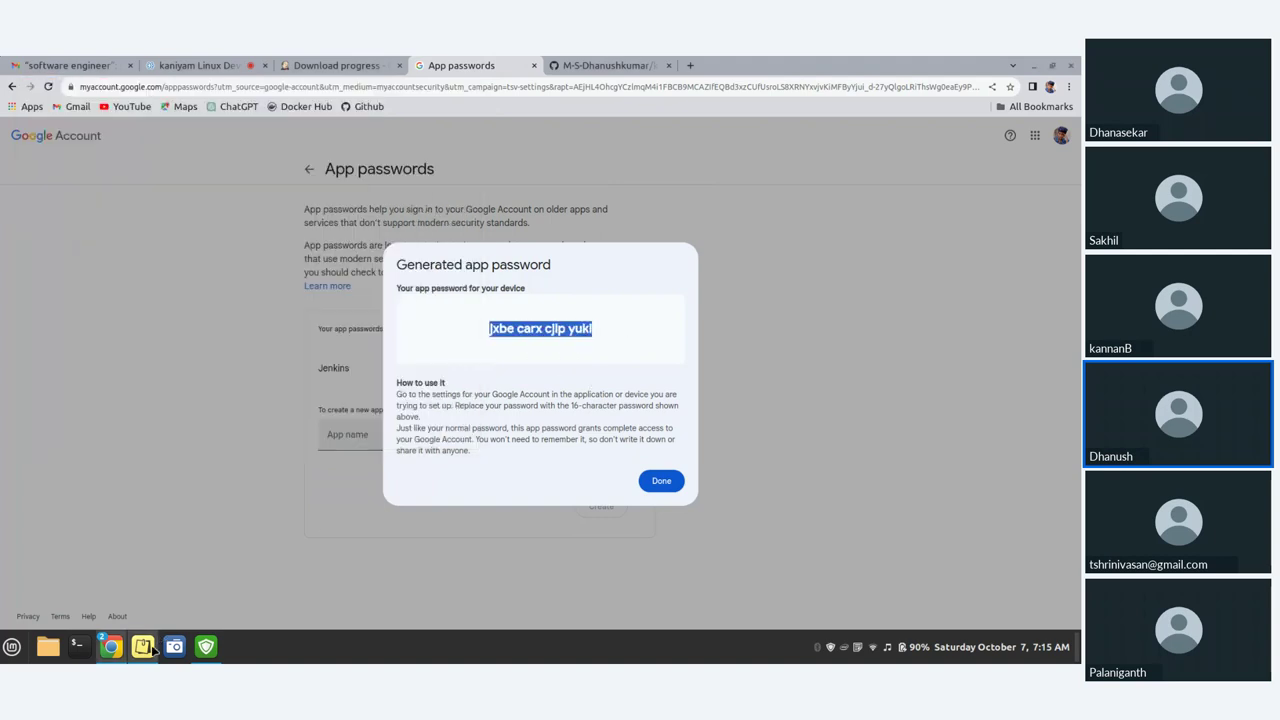
left_click(142, 646)
left_click(337, 168)
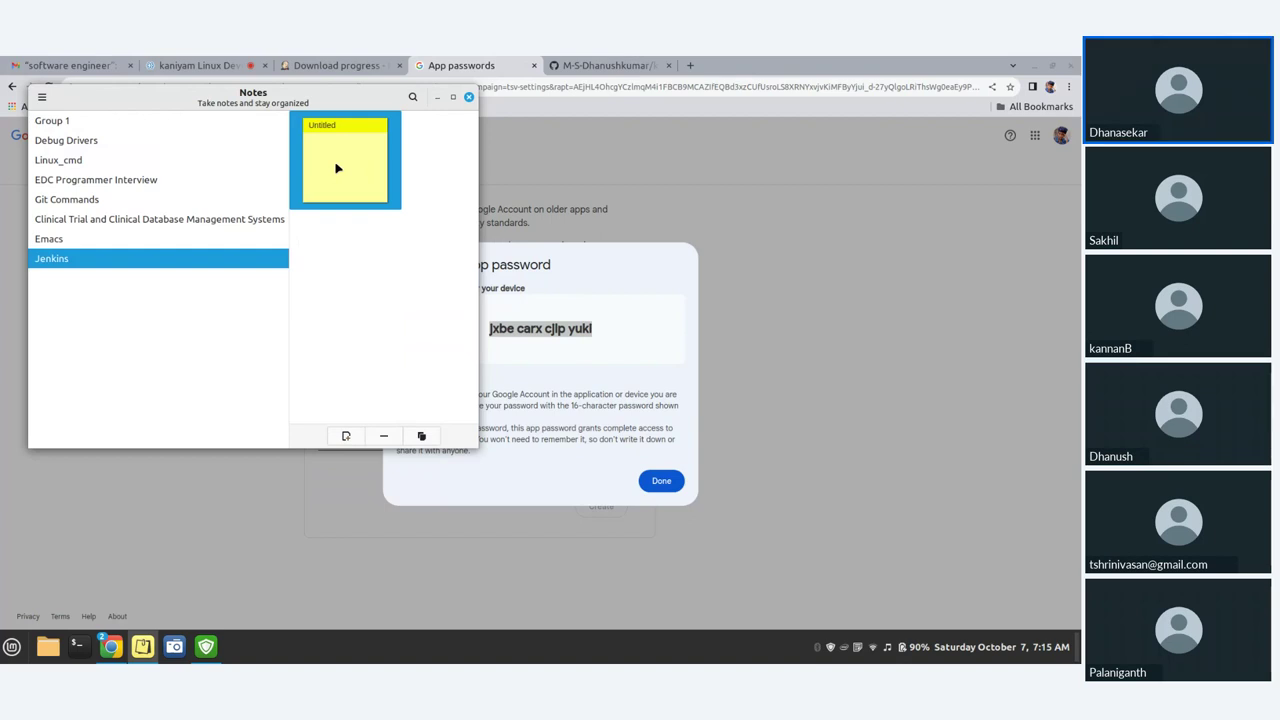
double_click(337, 168)
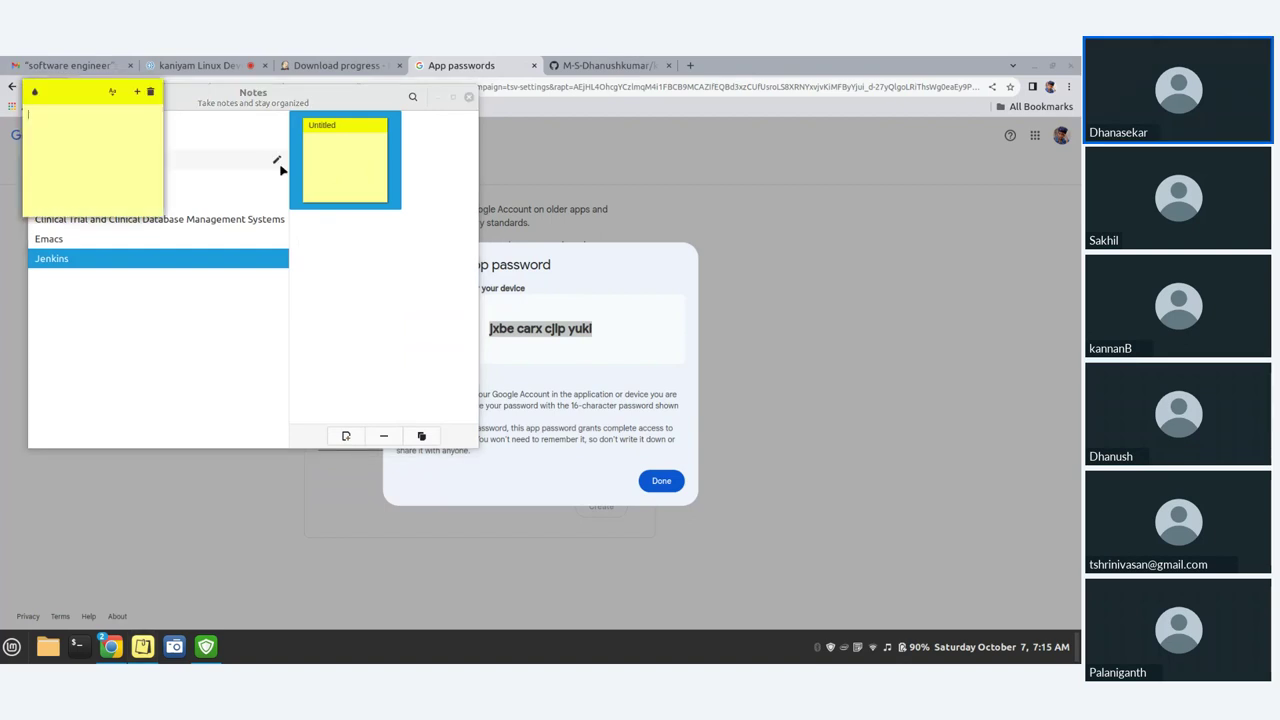
key("ctrl+v")
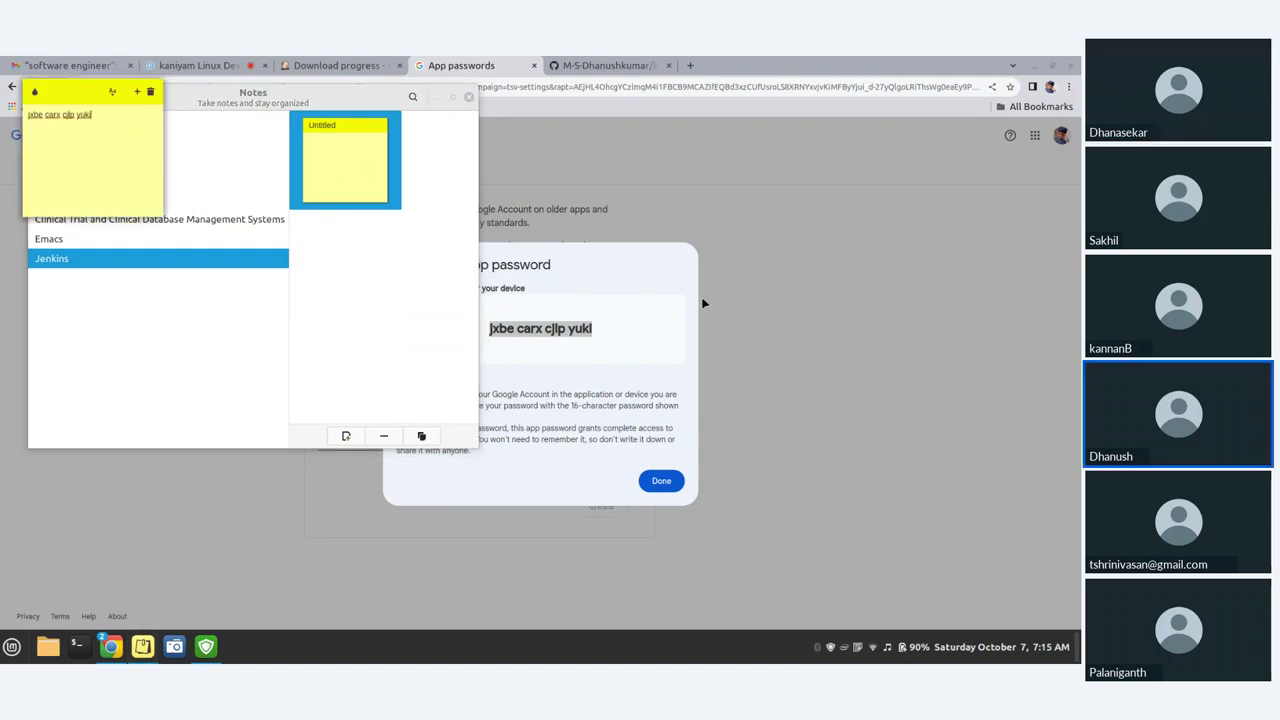
Step: Delete the spaces from the pasted password in the sticky note and move the Notes window aside
left_click(786, 231)
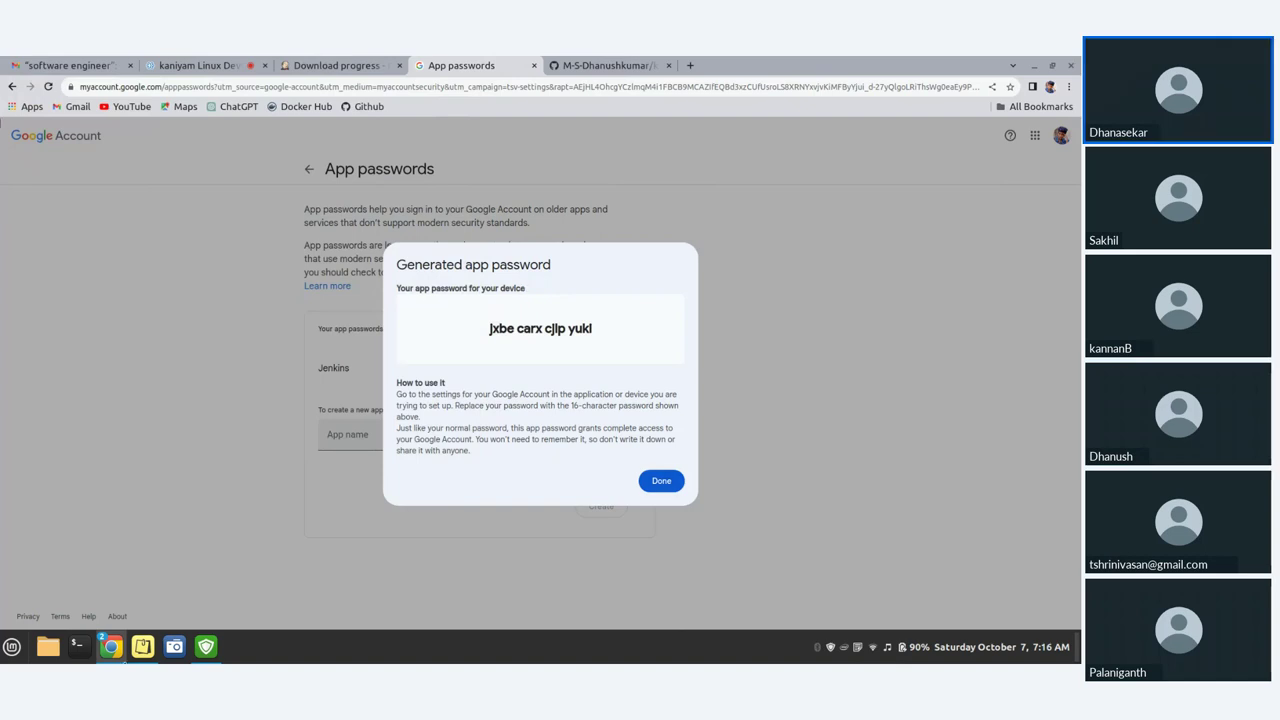
left_click(142, 646)
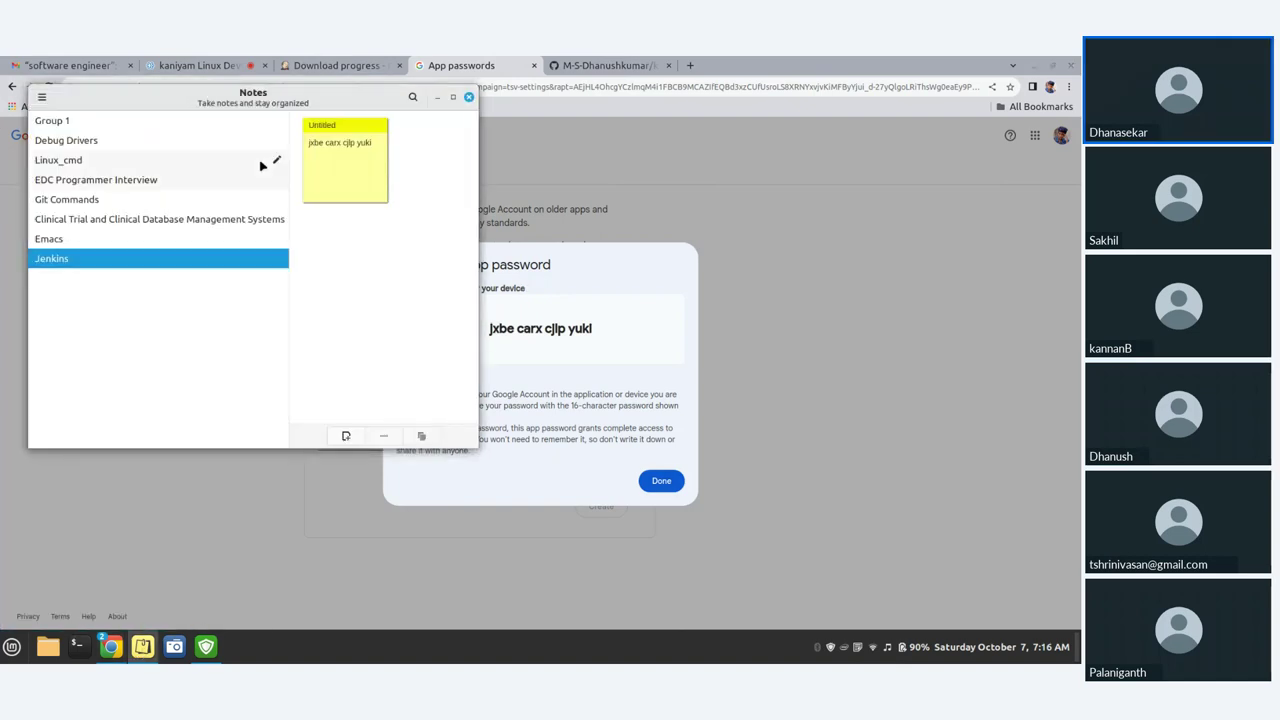
left_click(332, 163)
double_click(332, 163)
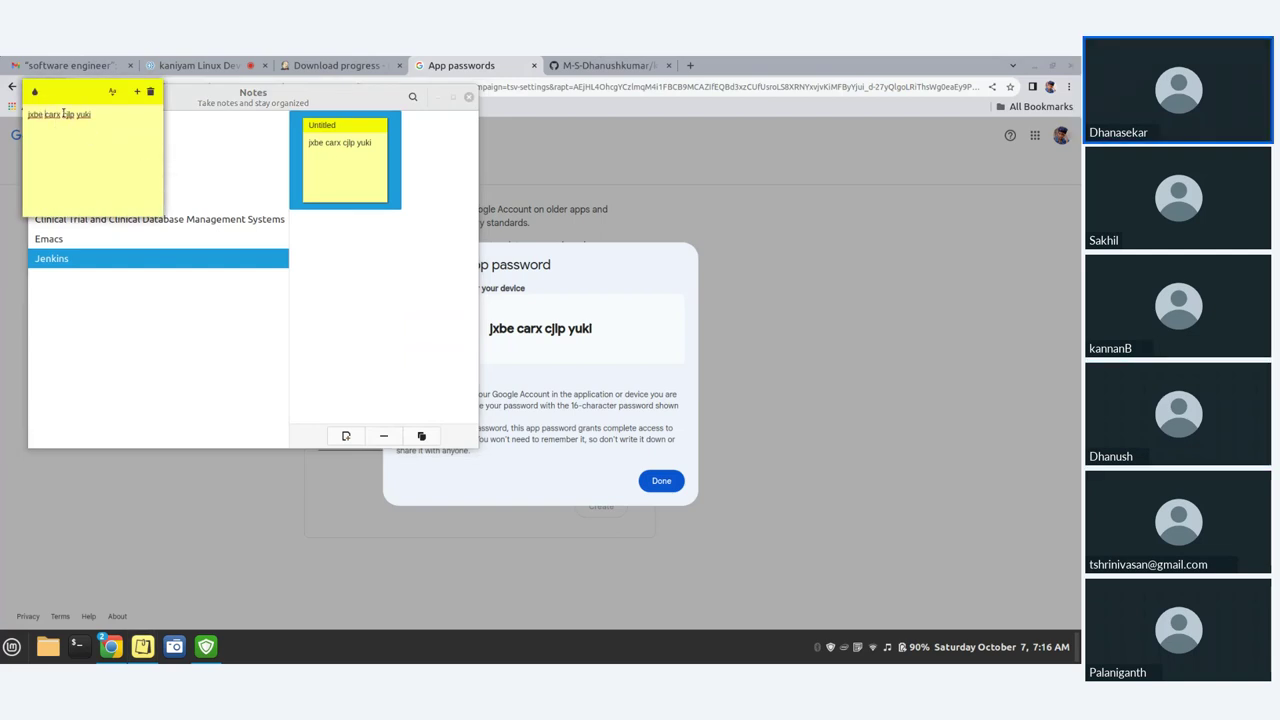
key("BackSpace")
left_click(62, 114)
key("BackSpace")
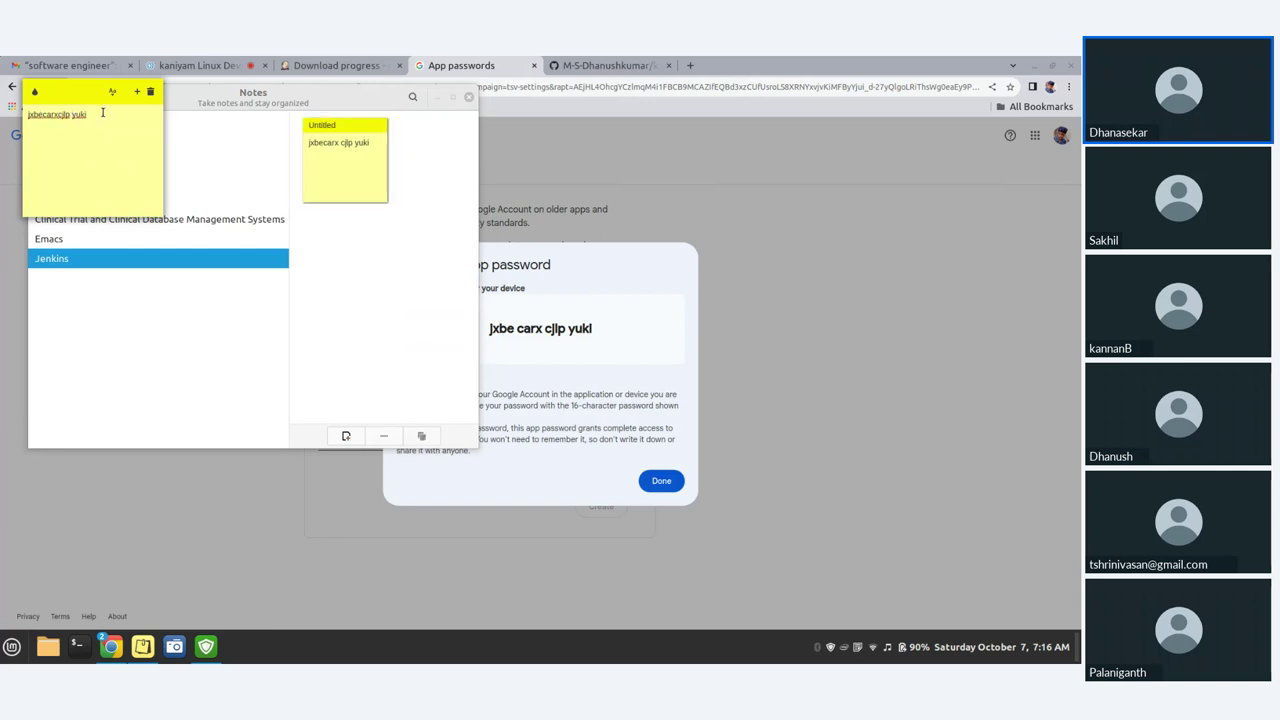
key("BackSpace")
left_click_drag(218, 99, 190, 334)
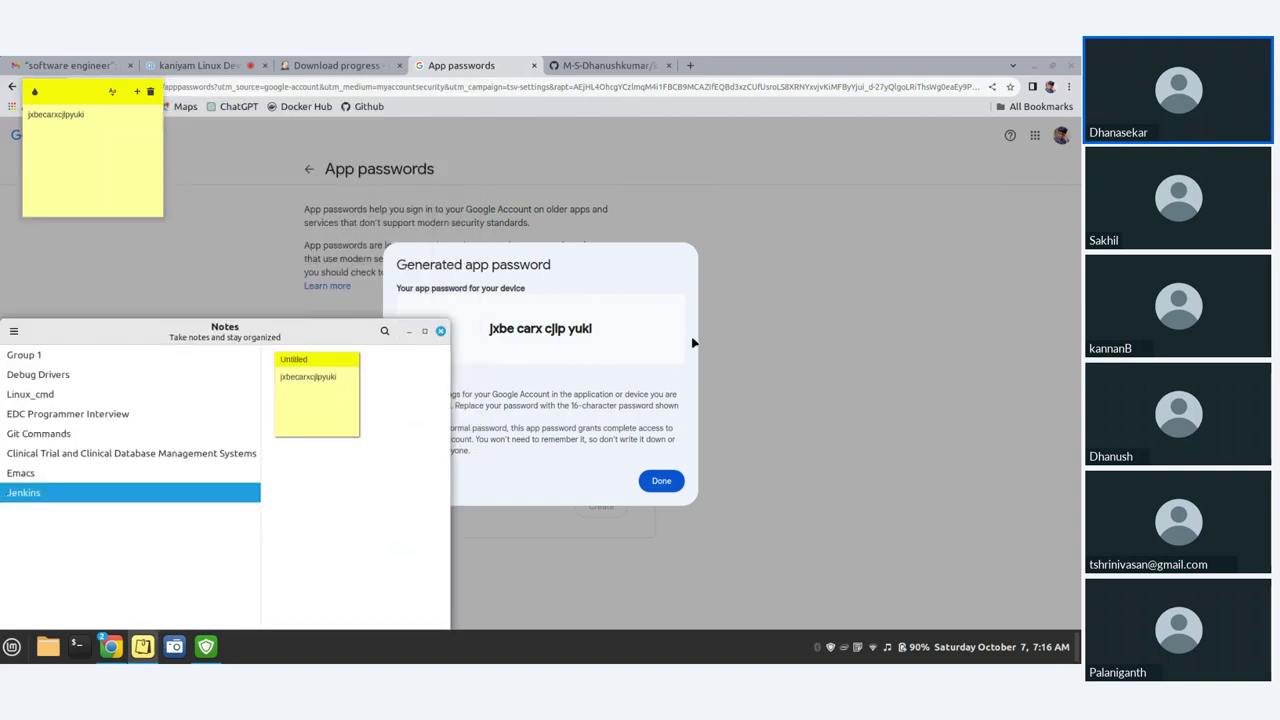
Step: Dismiss the generated password dialog with Done so Jenkins is listed under App passwords
left_click(668, 487)
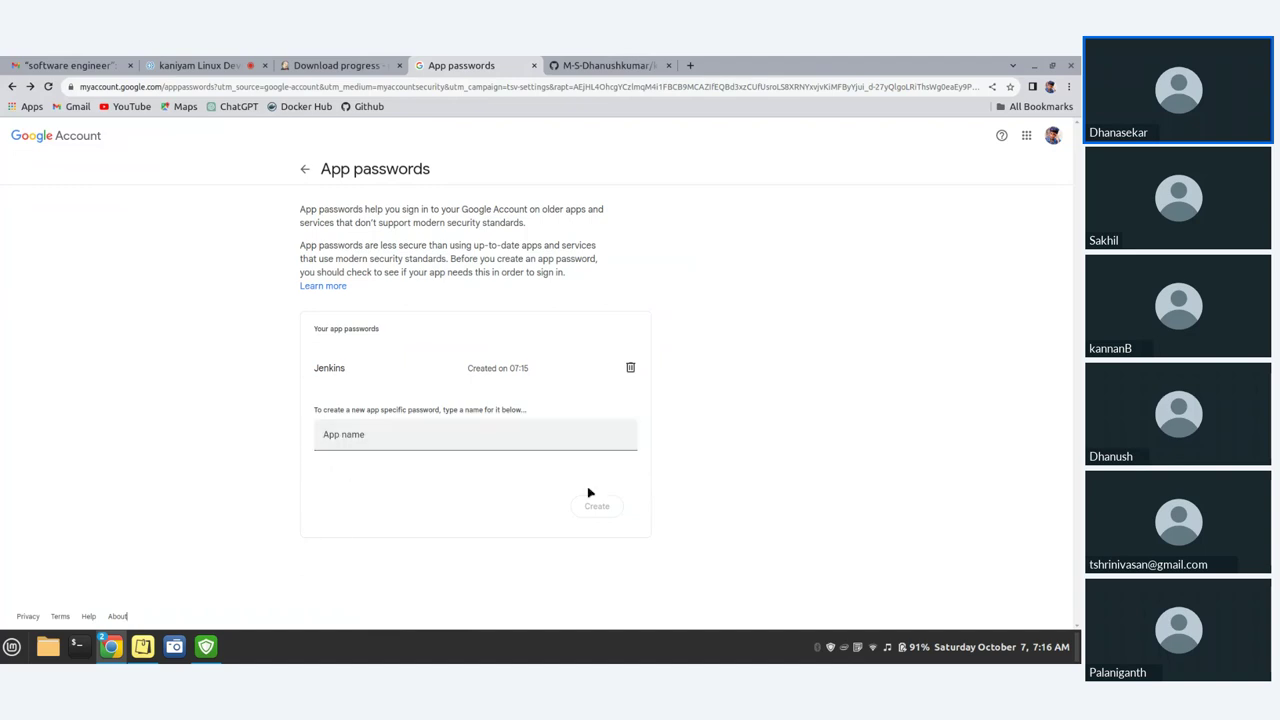
Step: Review the Jenkins download progress showing Email Extension Template installed, then open a new tab
left_click(245, 66)
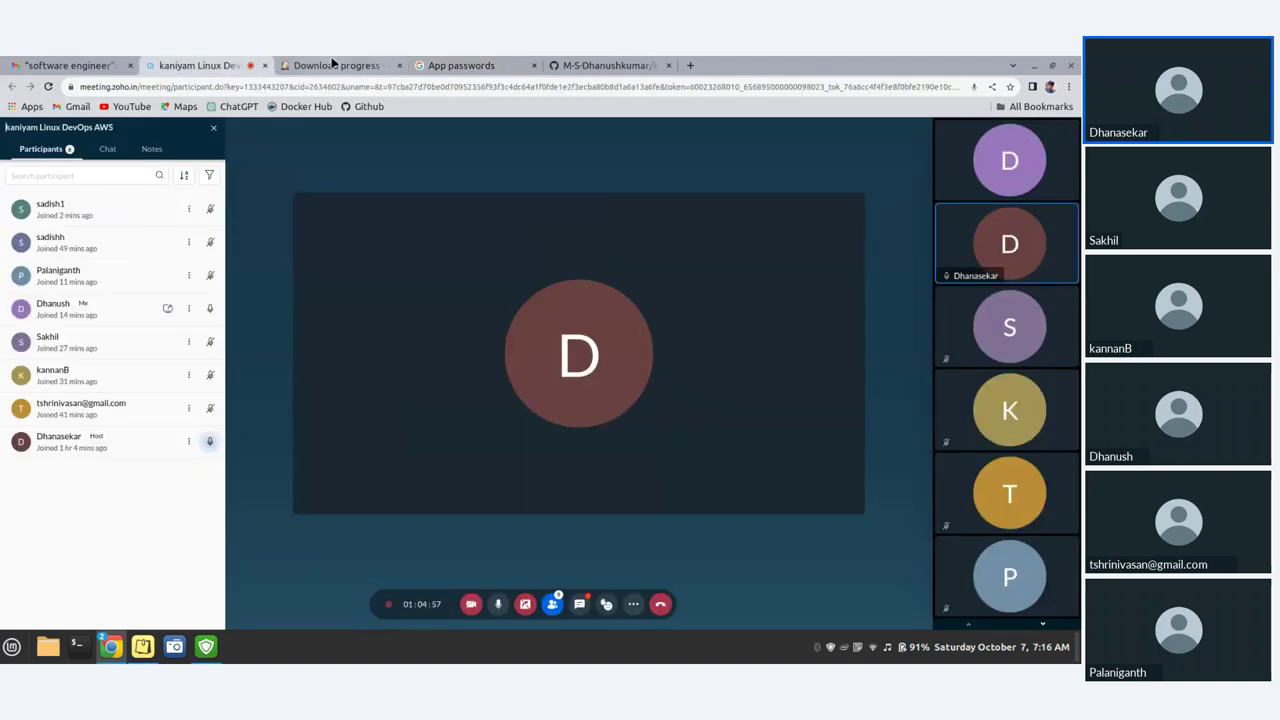
left_click(334, 65)
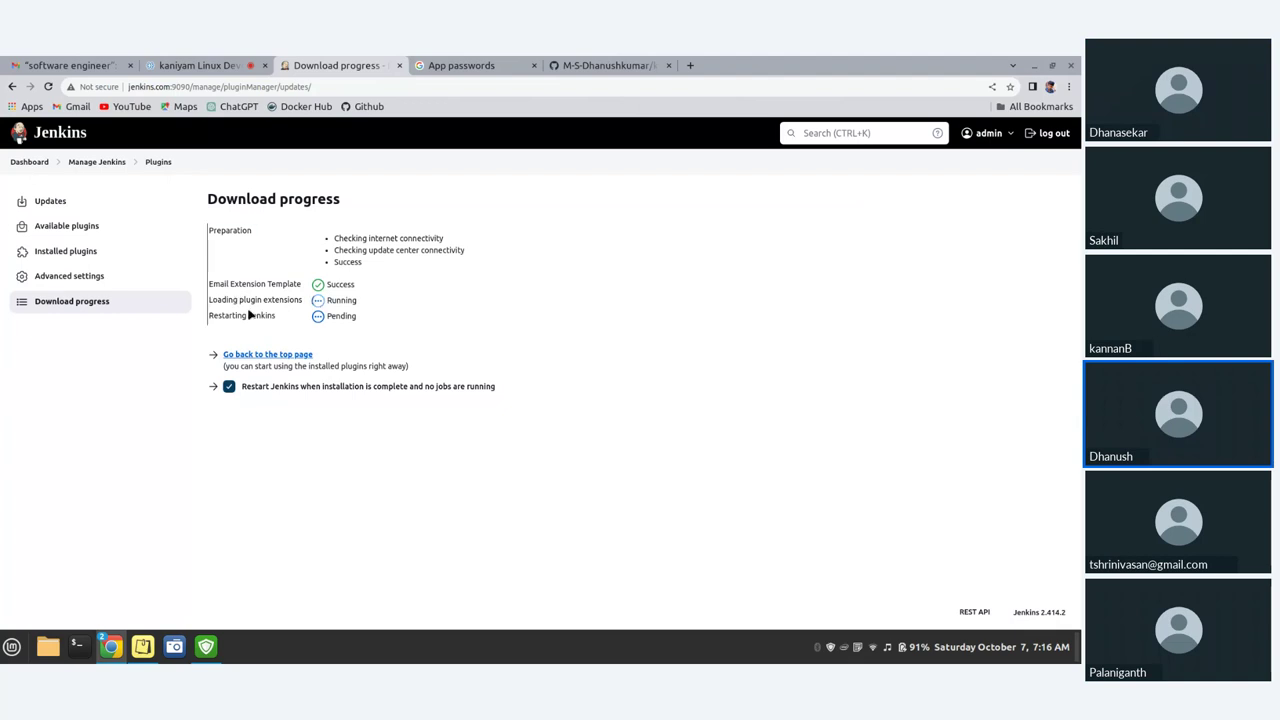
left_click_drag(251, 317, 381, 298)
left_click(866, 368)
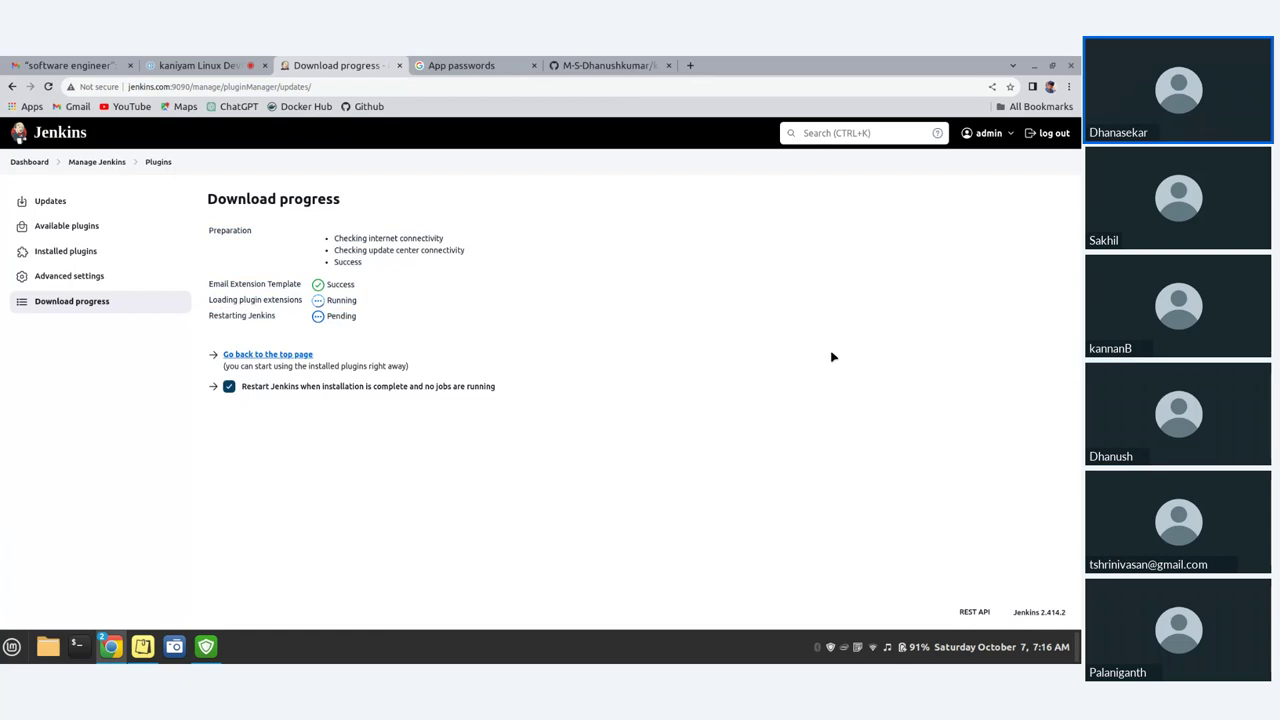
left_click(691, 66)
Step: Run a Google internet speed test, then return to the Jenkins download progress tab
type("inter")
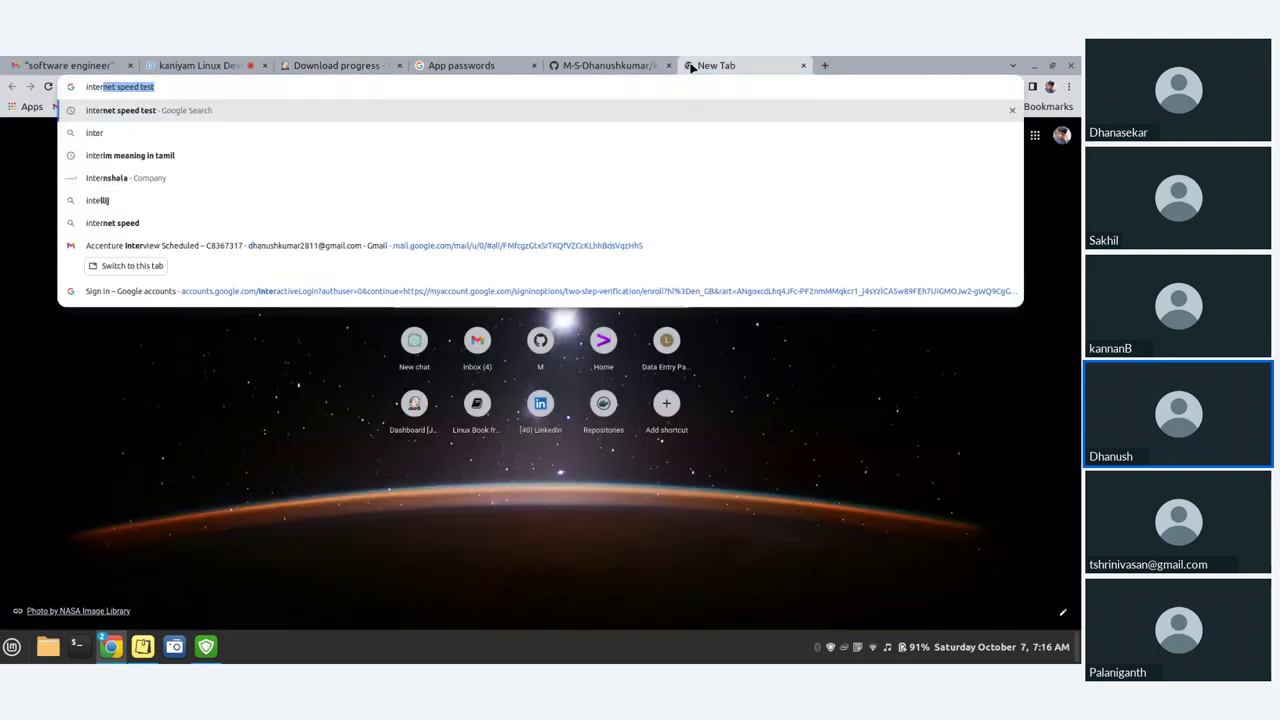
key("Return")
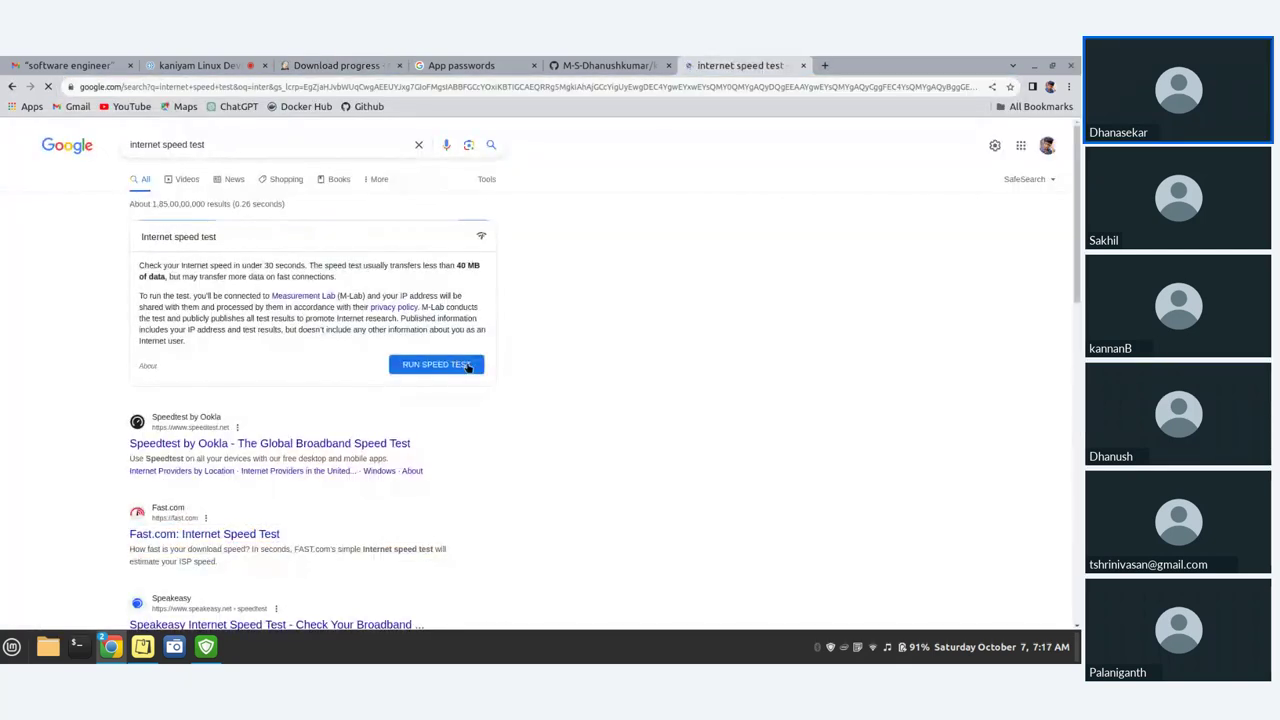
left_click(467, 366)
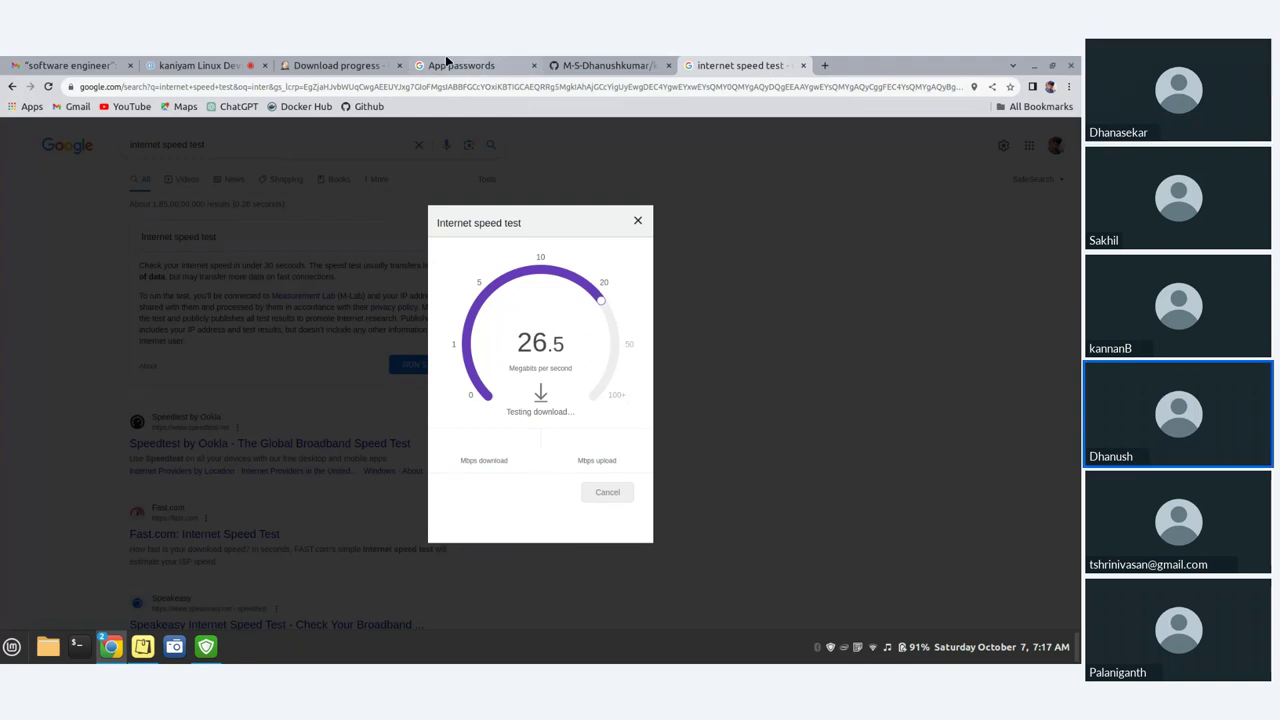
left_click(336, 64)
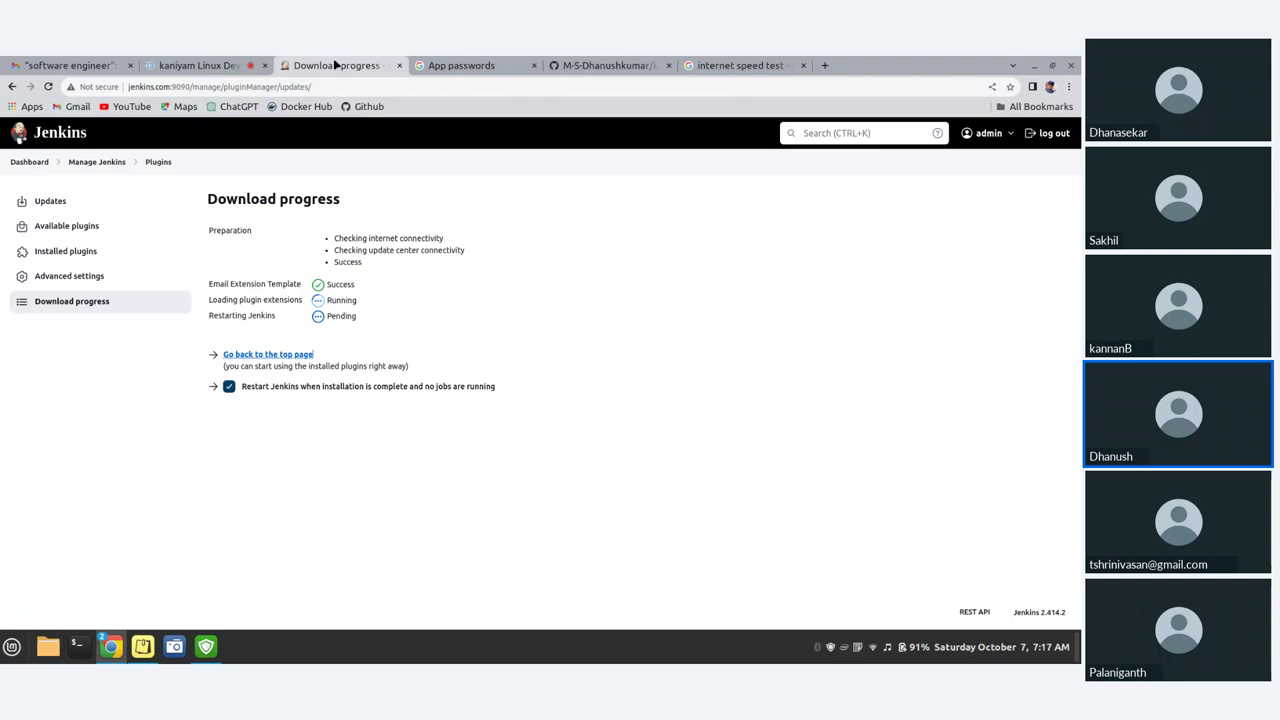
left_click(720, 64)
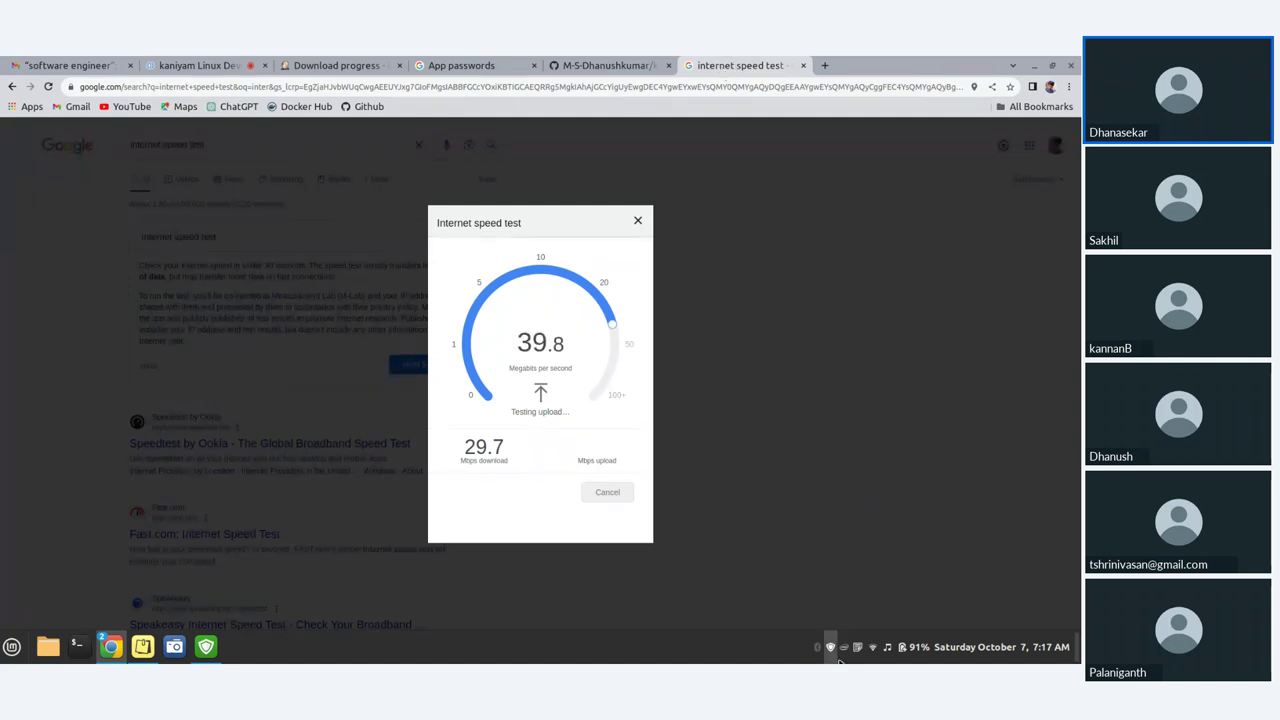
mouse_move(872, 650)
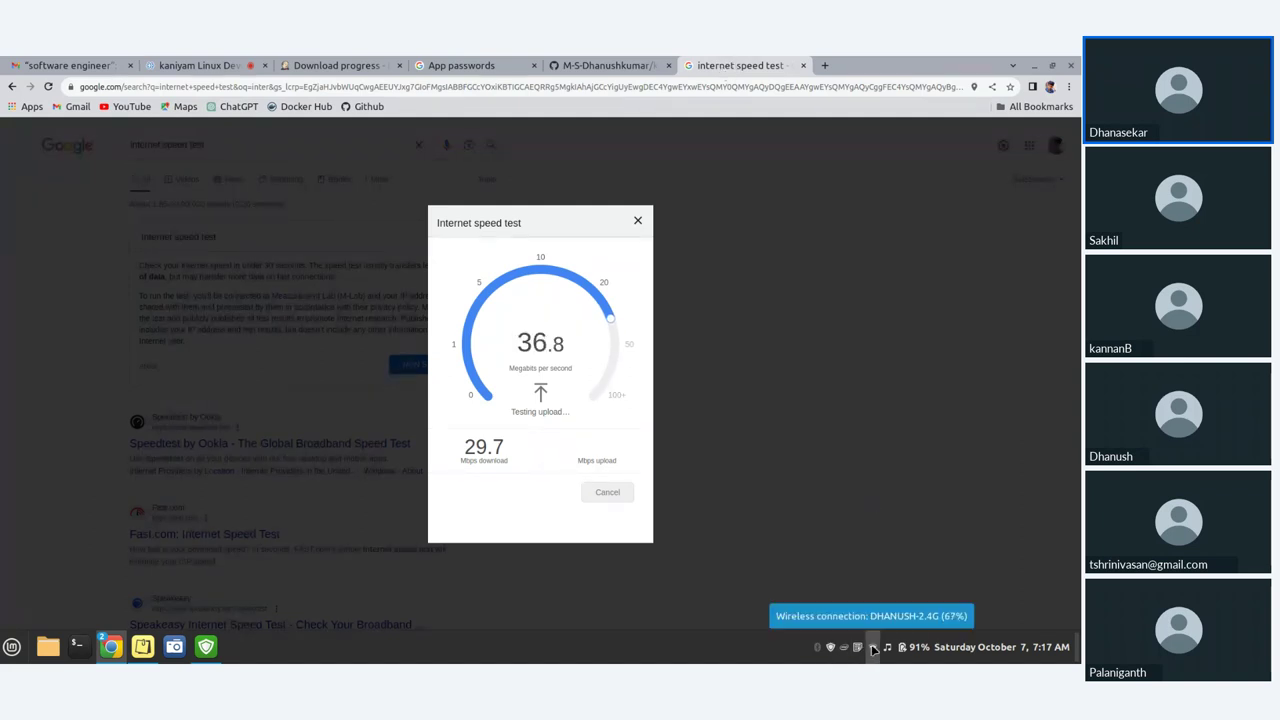
left_click(335, 66)
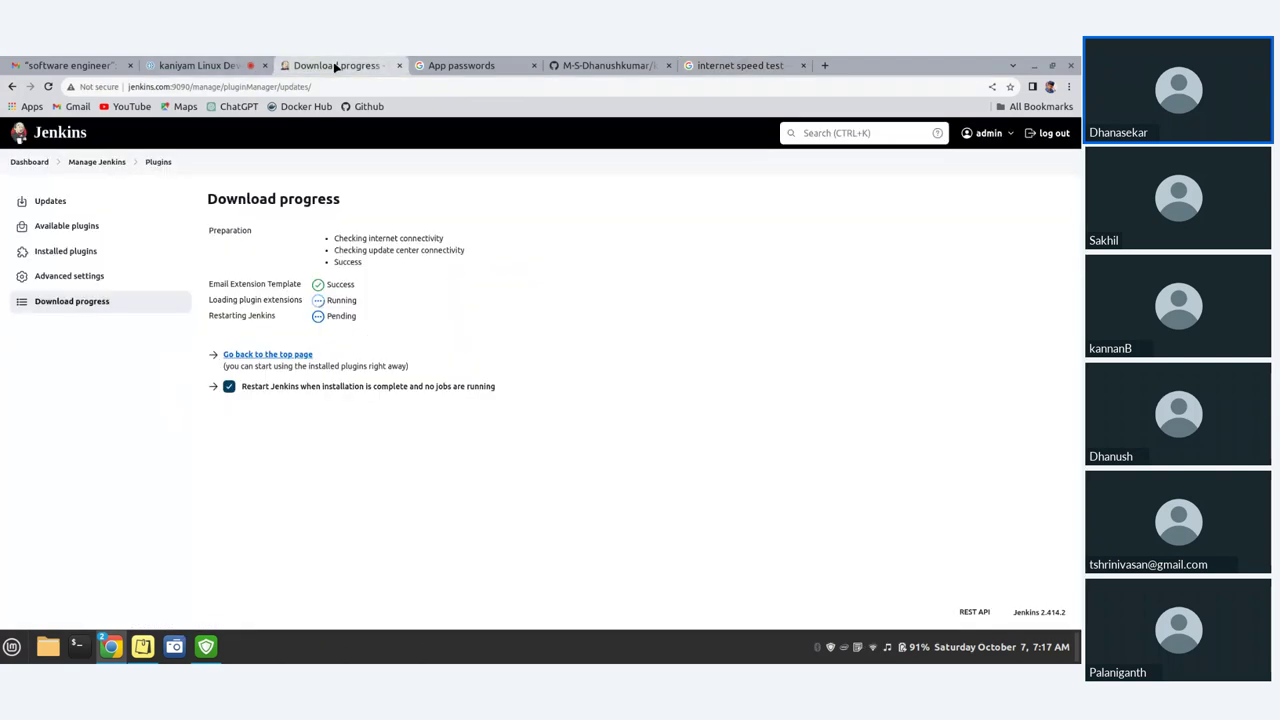
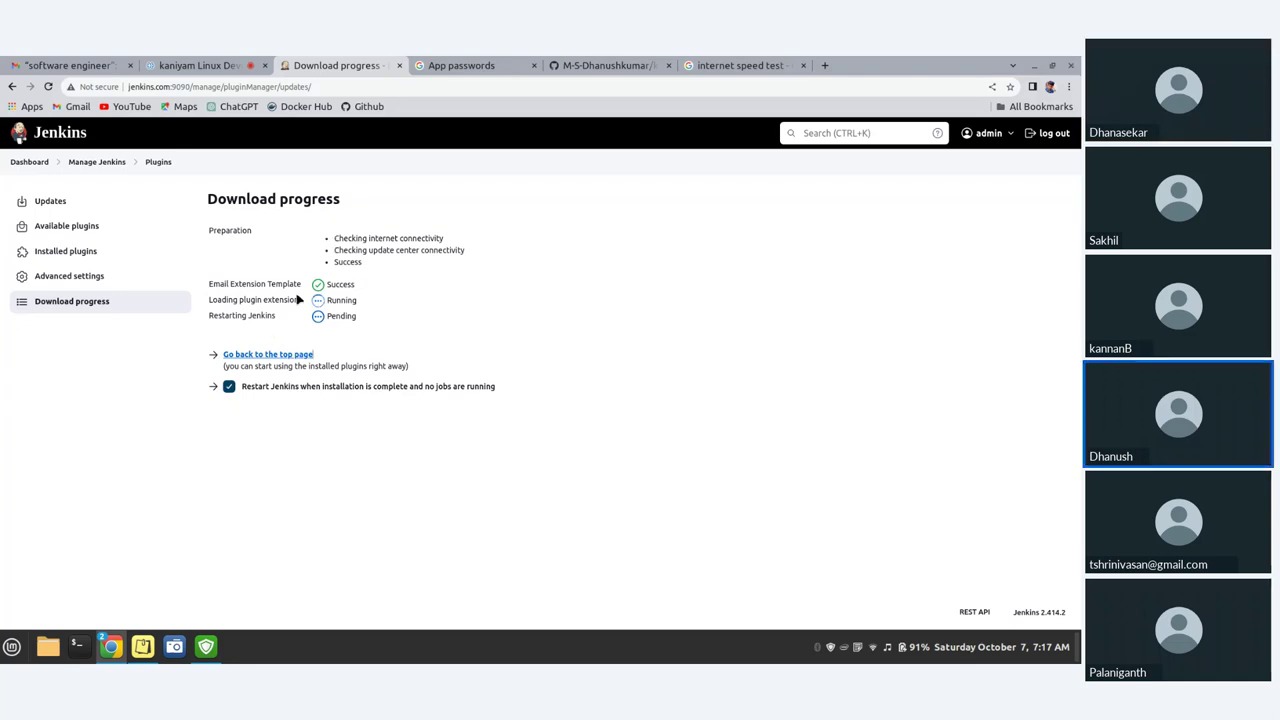
Step: Highlight the Email Extension Template 'installed successfully' status, then go to the Zoho meeting tab
left_click_drag(207, 228, 298, 285)
left_click(208, 284)
left_click_drag(208, 284, 305, 287)
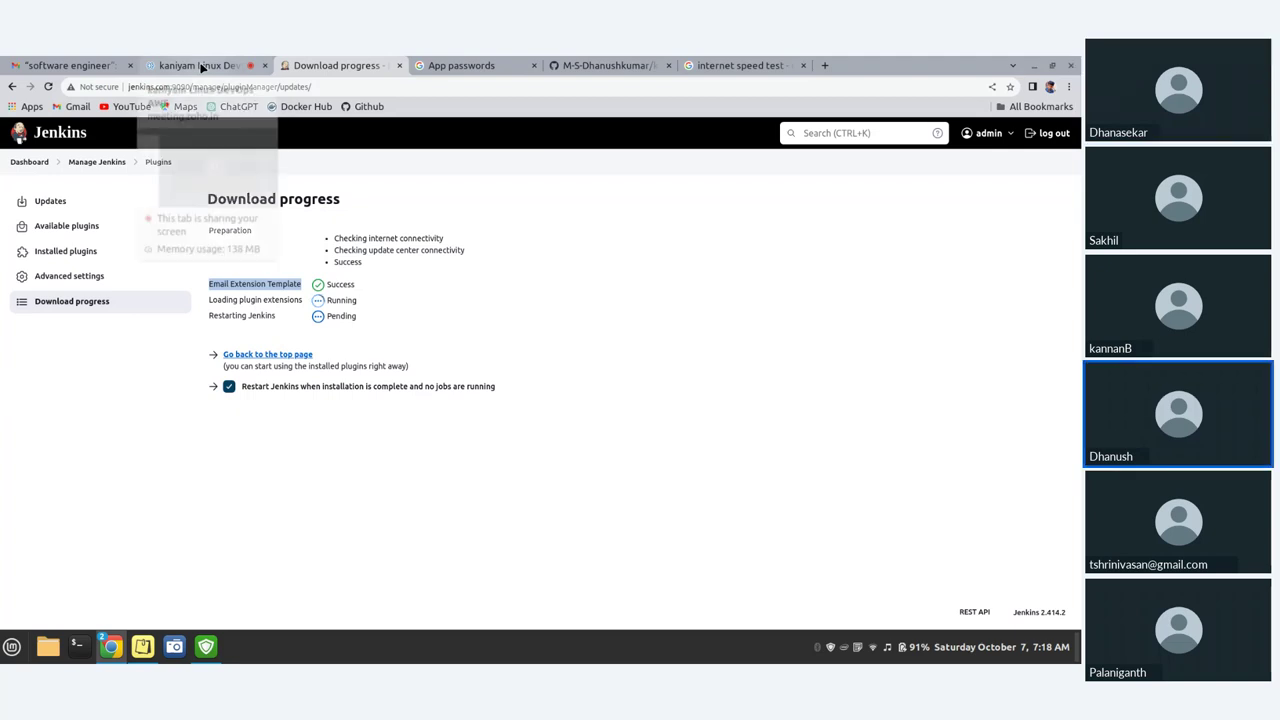
left_click(201, 66)
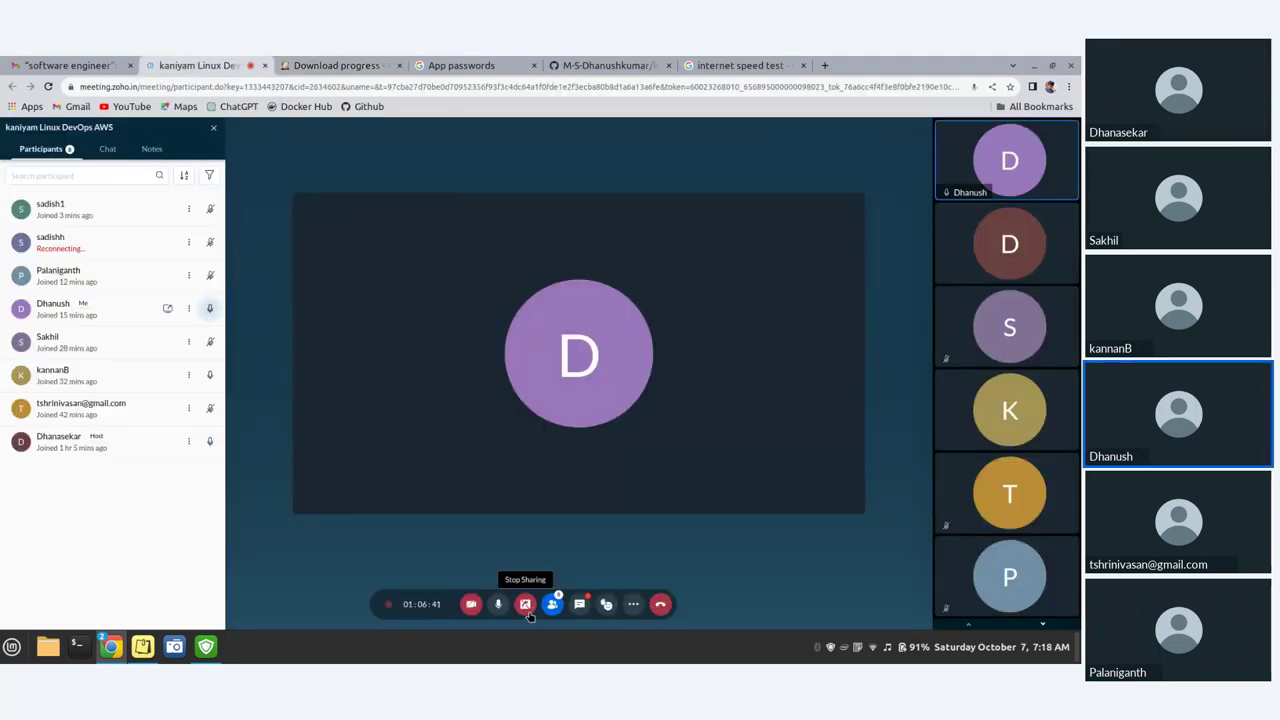
Step: Stop the screen share, decline picture-in-picture, and bring up the Jenkins New Item tab
left_click(528, 610)
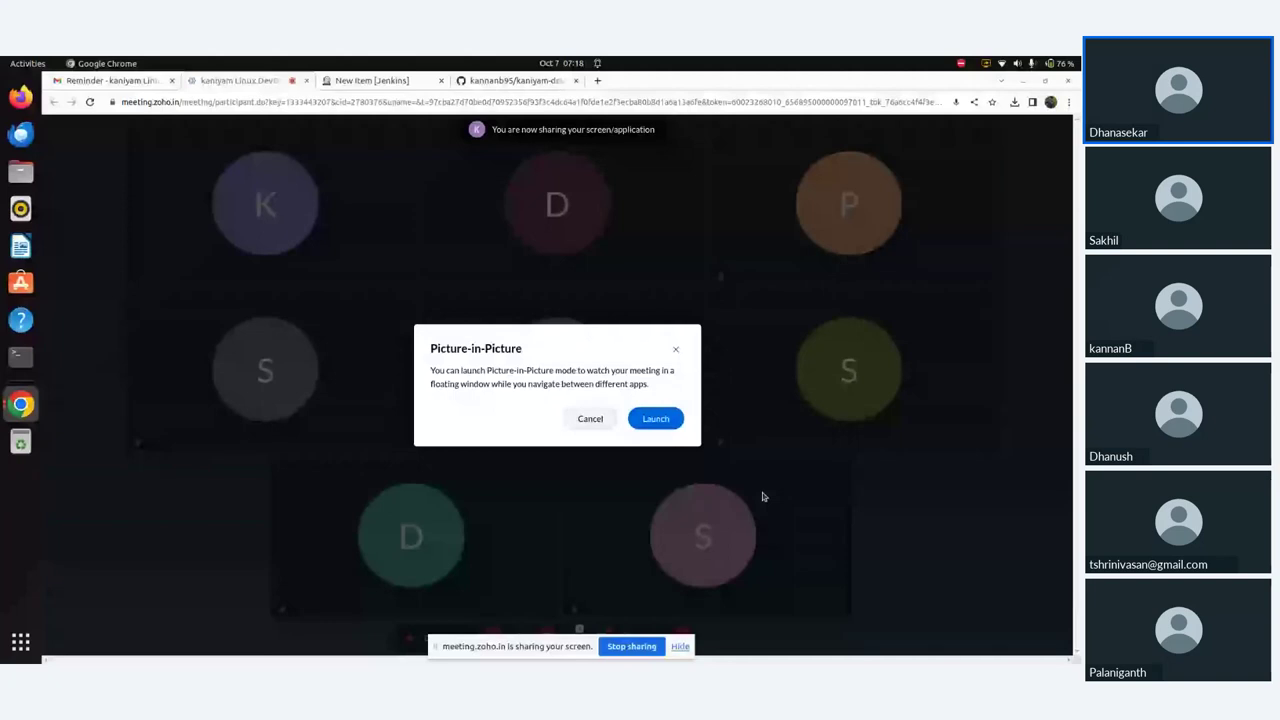
left_click(586, 417)
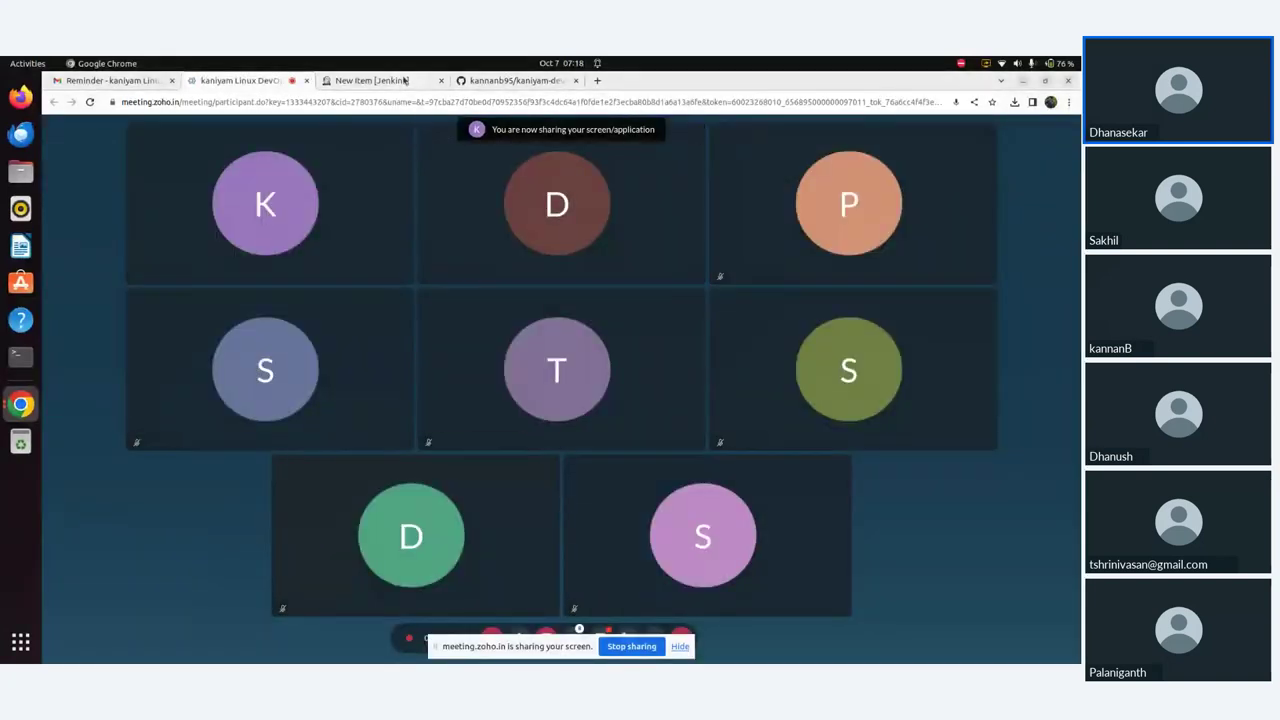
left_click(372, 80)
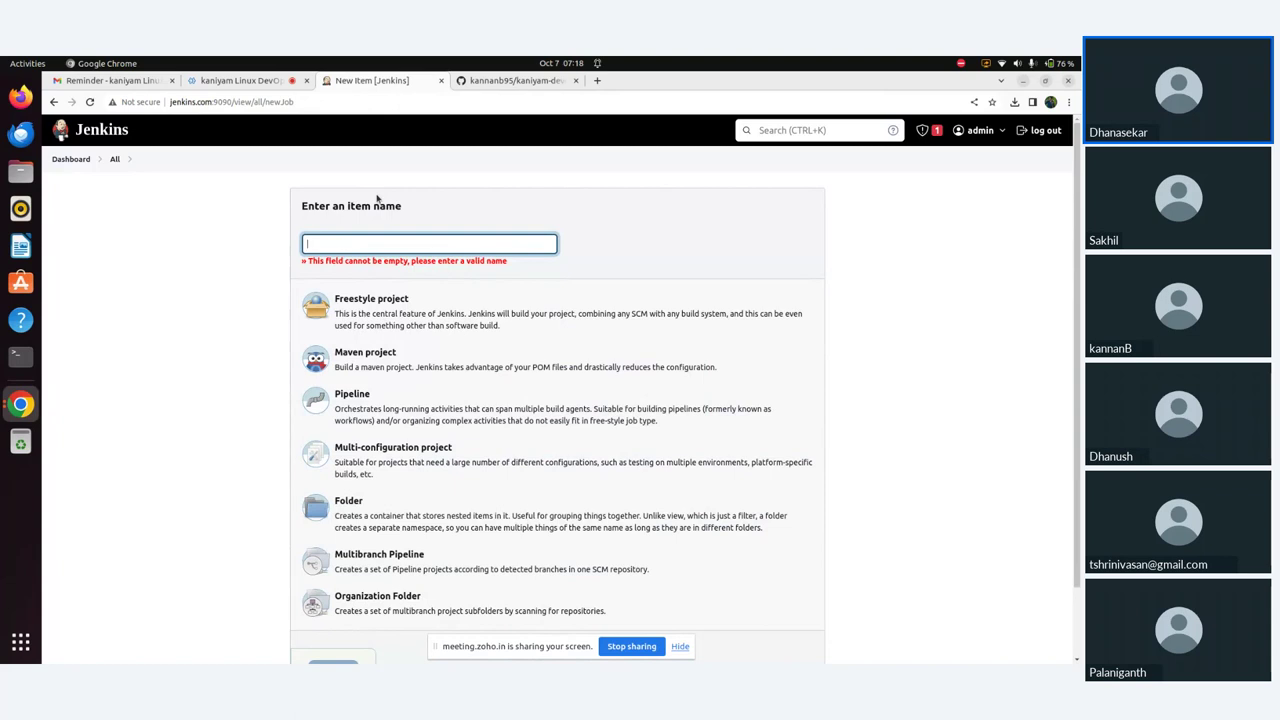
Step: Create a freestyle project named Firstjob from the dashboard's New Item page
left_click(80, 163)
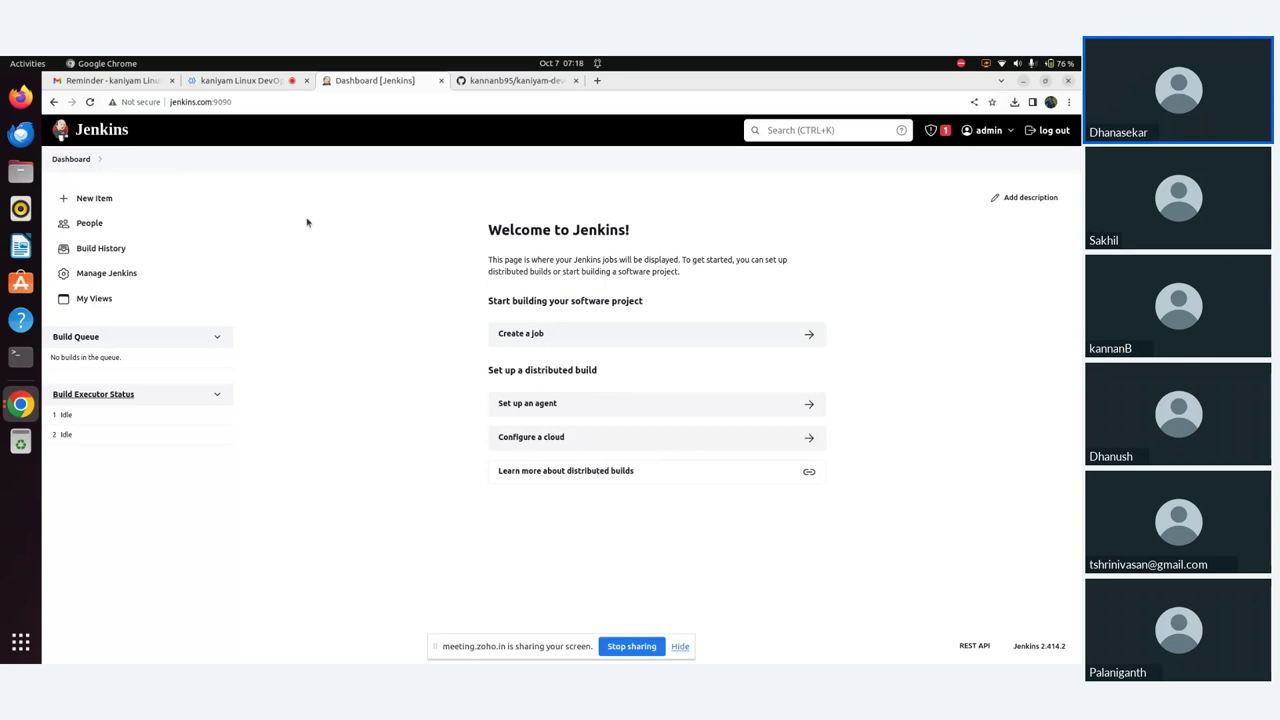
left_click(107, 208)
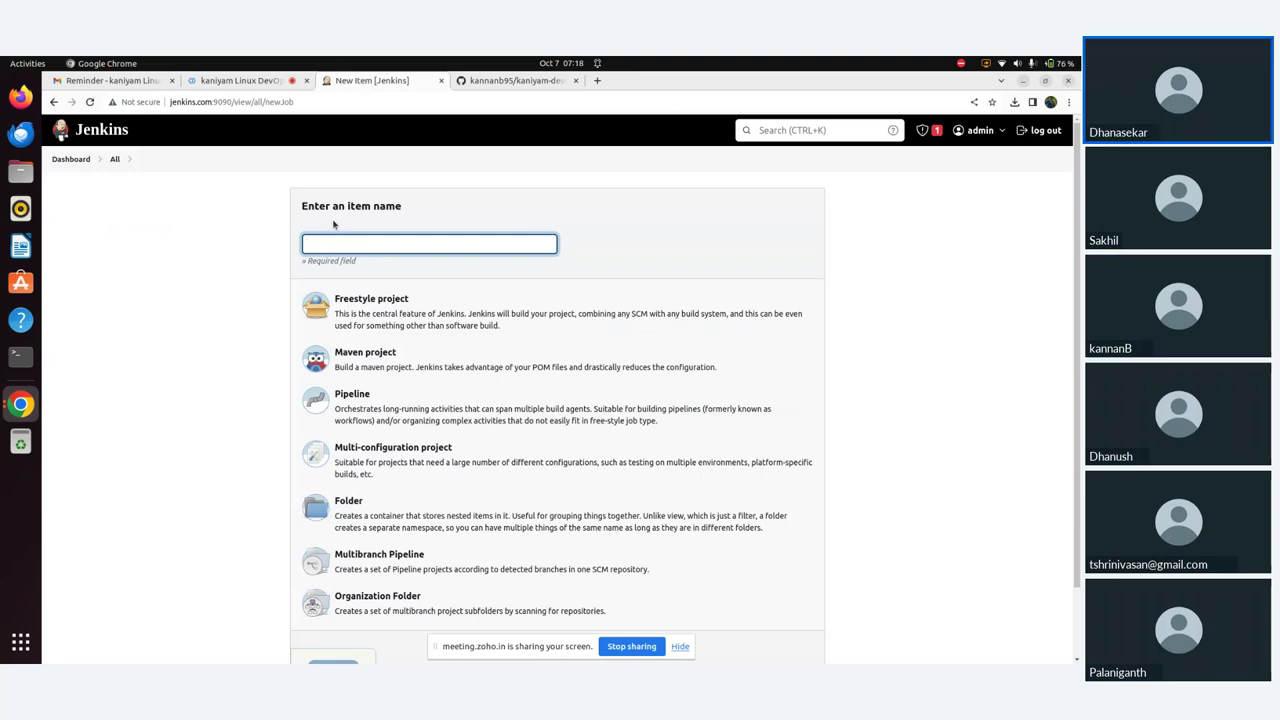
type("Firstjob")
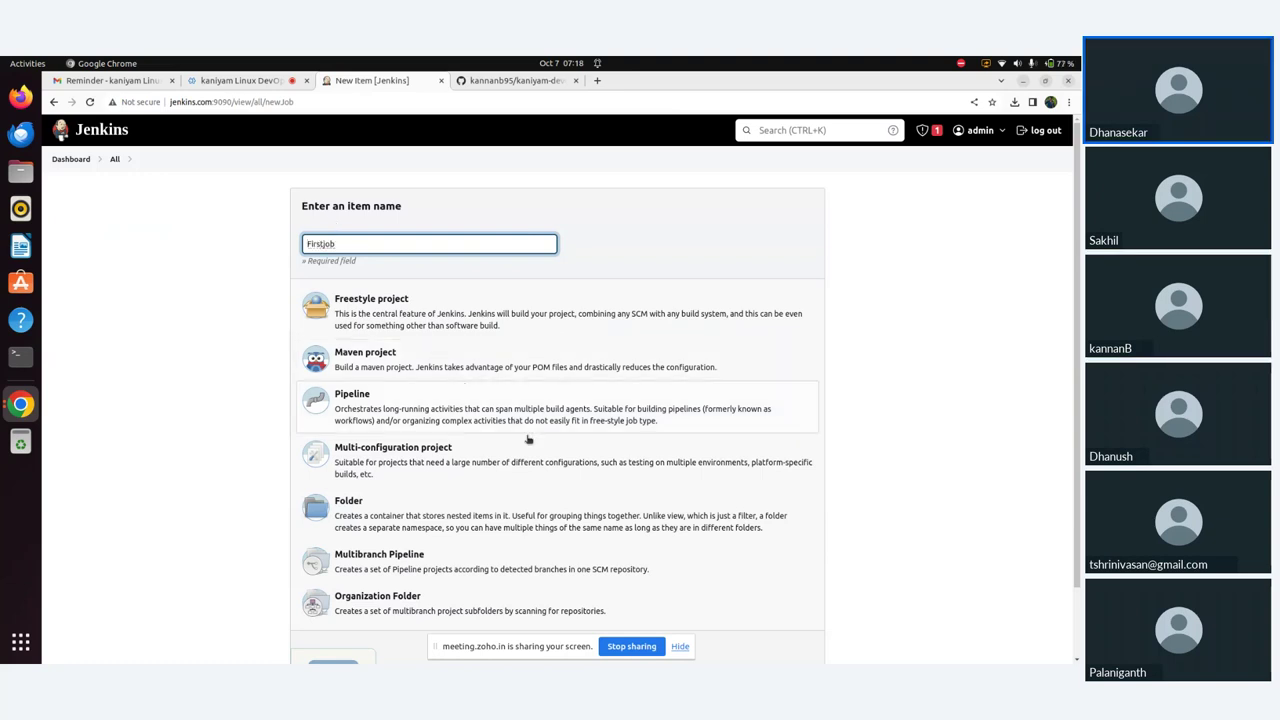
left_click(550, 320)
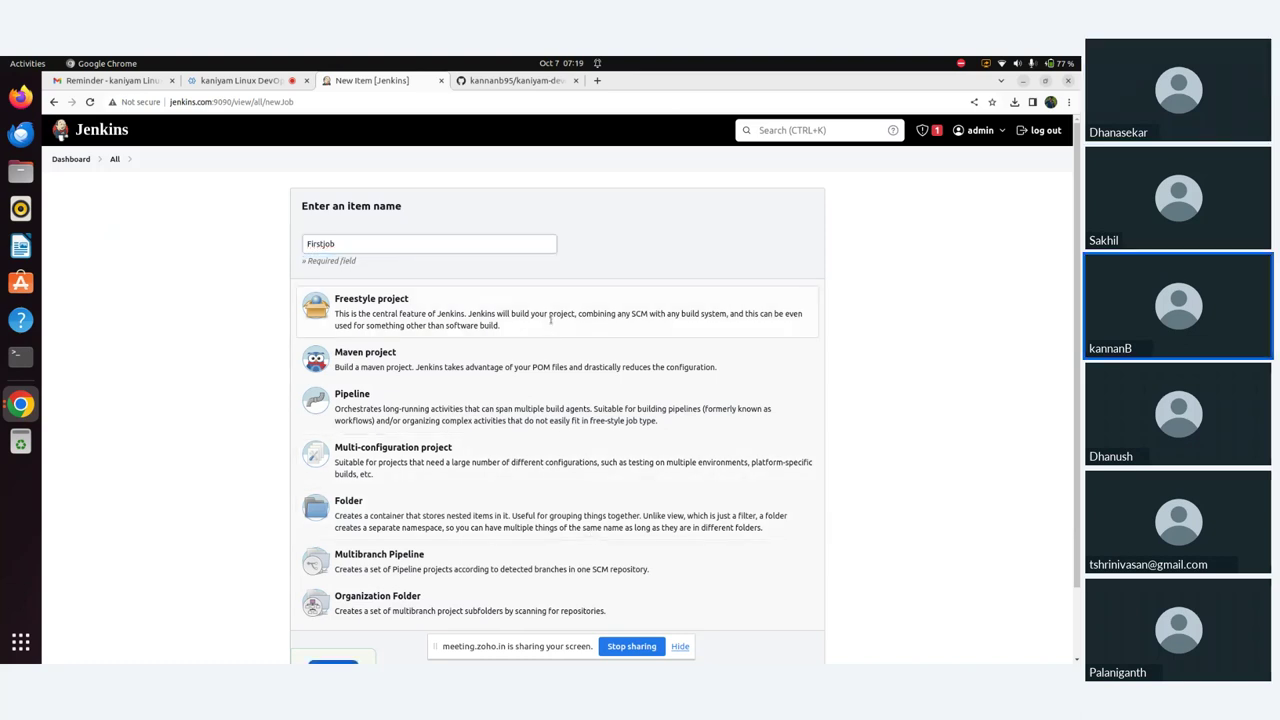
scroll(600, 258, "down", 2)
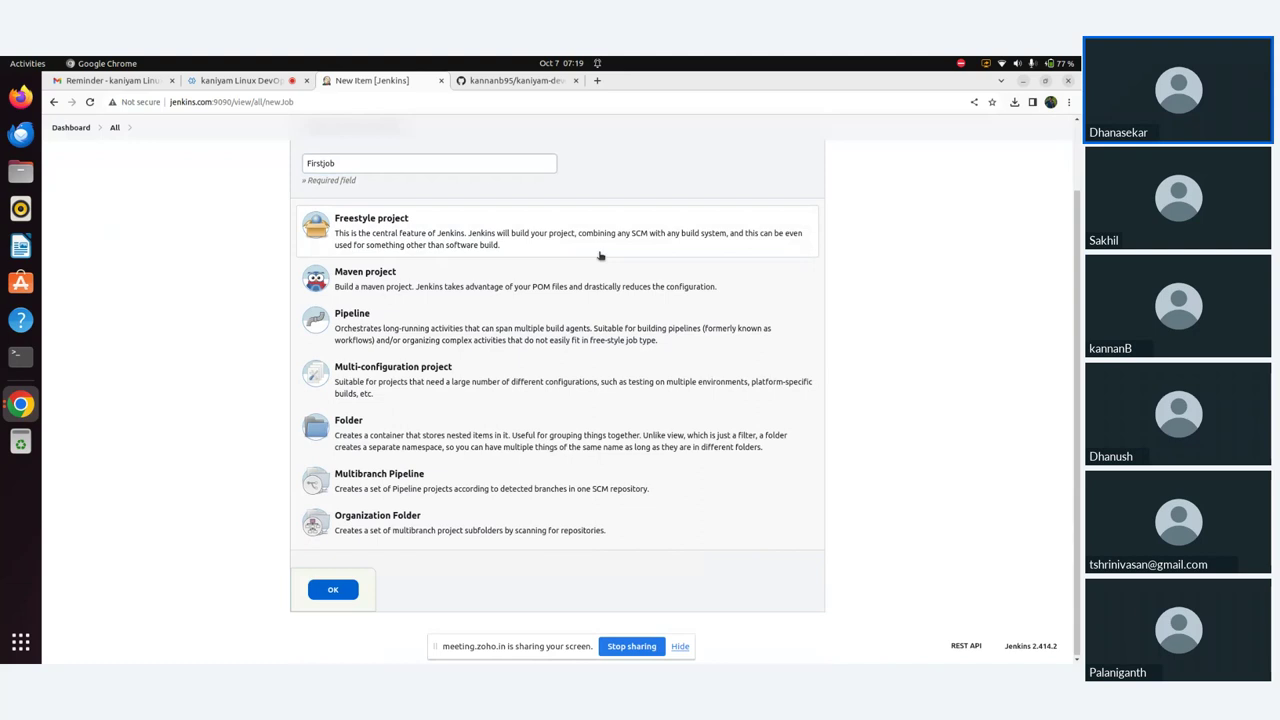
left_click(333, 590)
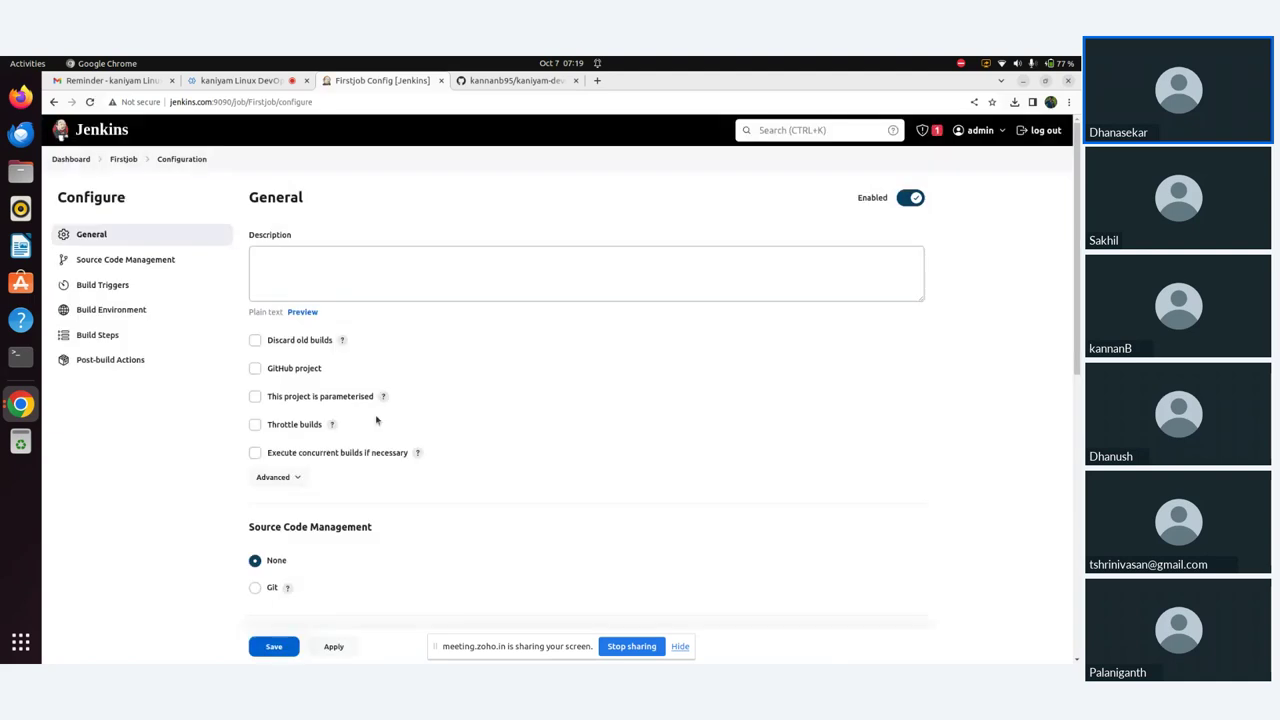
Step: Enter 'these is my first job' as Firstjob's description and review the remaining sections
left_click(373, 266)
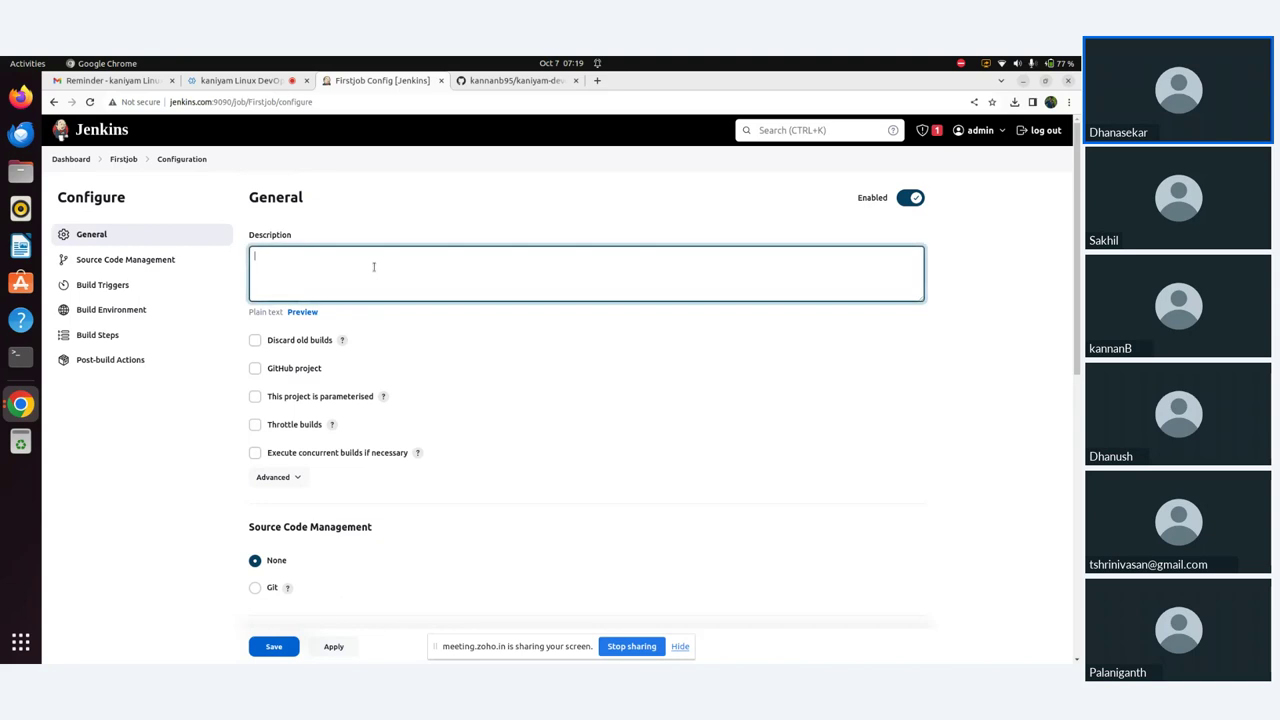
type("First")
key("BackSpace")
key("BackSpace")
key("BackSpace")
key("BackSpace")
key("BackSpace")
type("these is my first job")
scroll(415, 339, "down", 5)
scroll(415, 339, "up", 2)
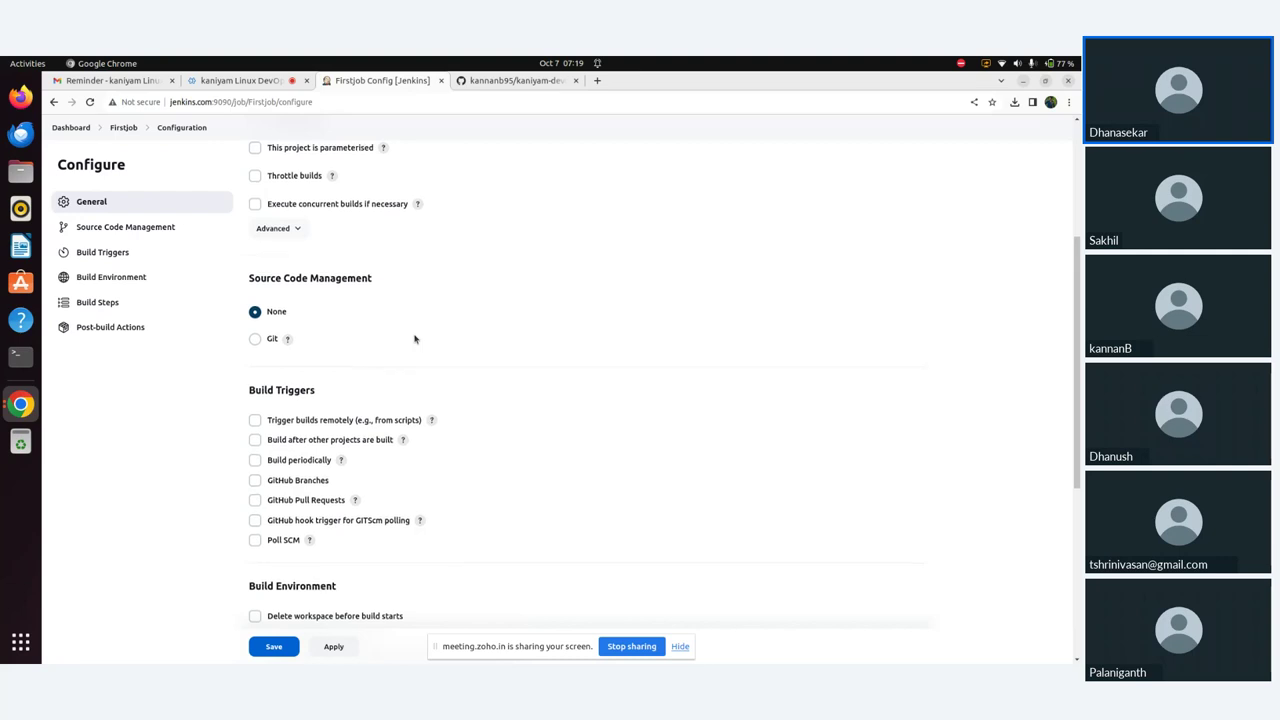
scroll(415, 339, "down", 2)
scroll(415, 339, "down", 5)
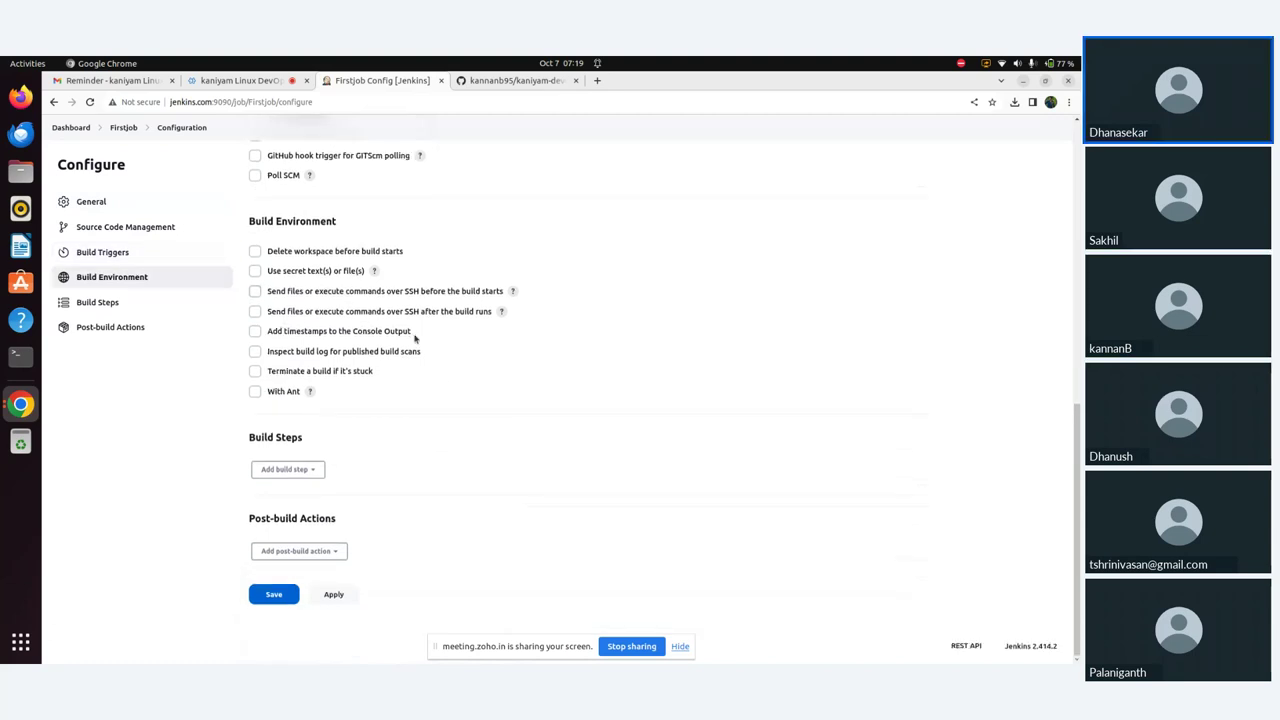
Step: Add an Execute shell build step to Firstjob
left_click(303, 472)
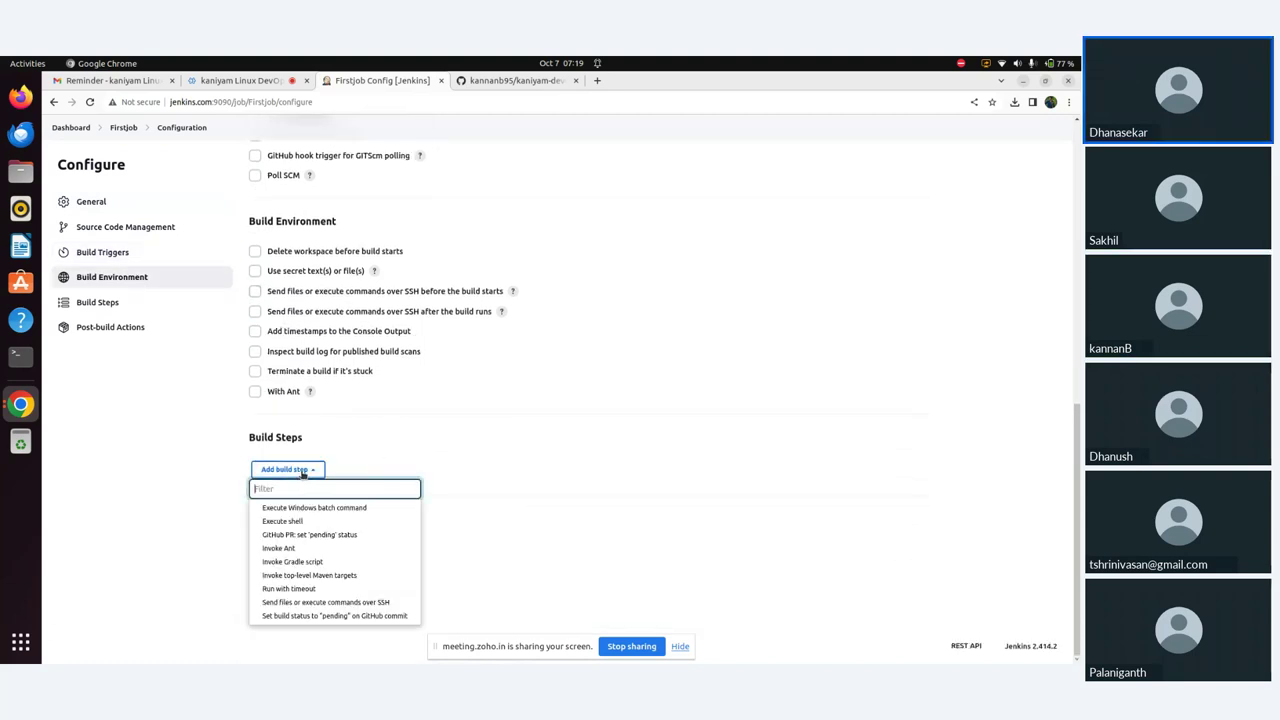
left_click(299, 521)
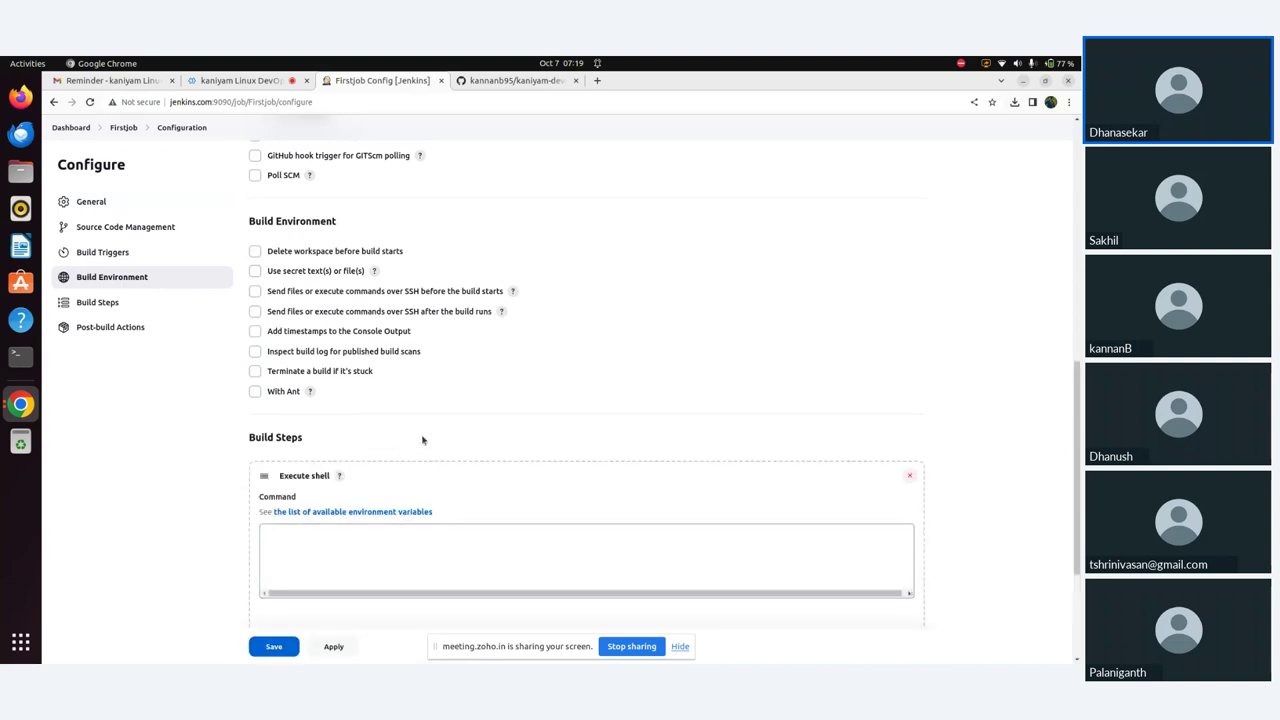
scroll(422, 440, "down", 1)
scroll(422, 440, "down", 3)
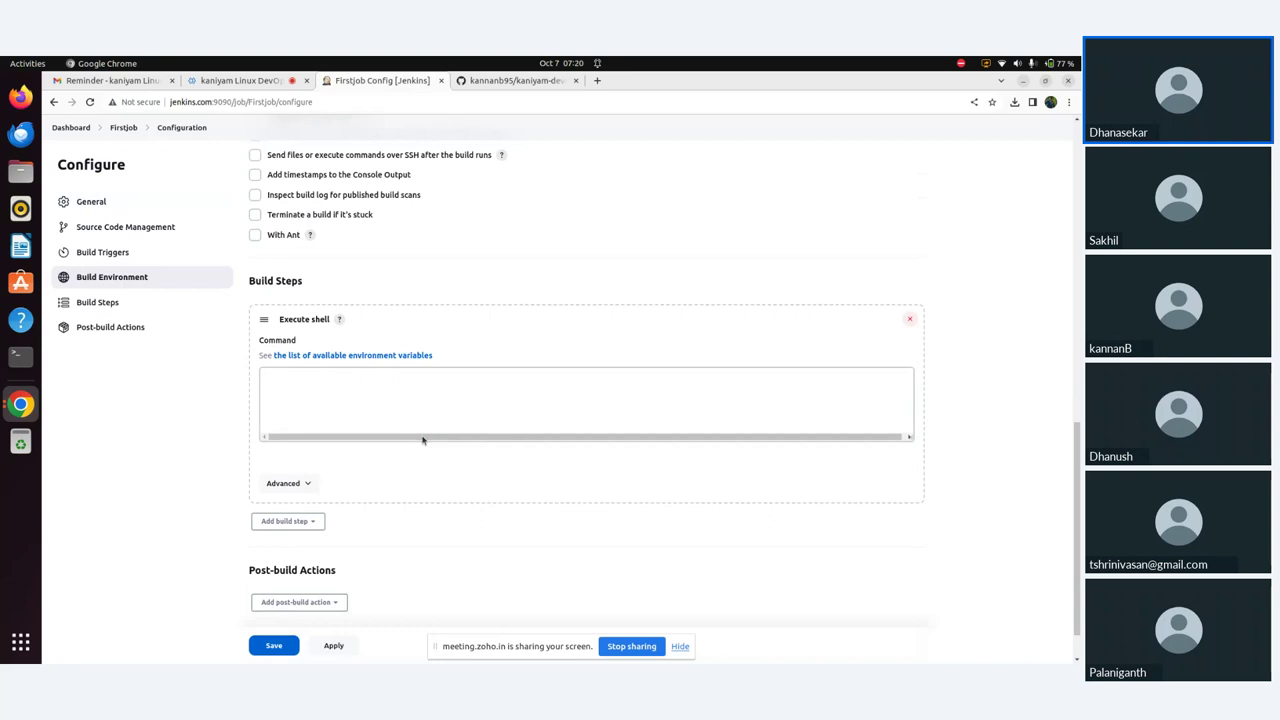
Step: Enter echo 'Hello World' as the first shell command line
left_click(393, 391)
type("echo ")
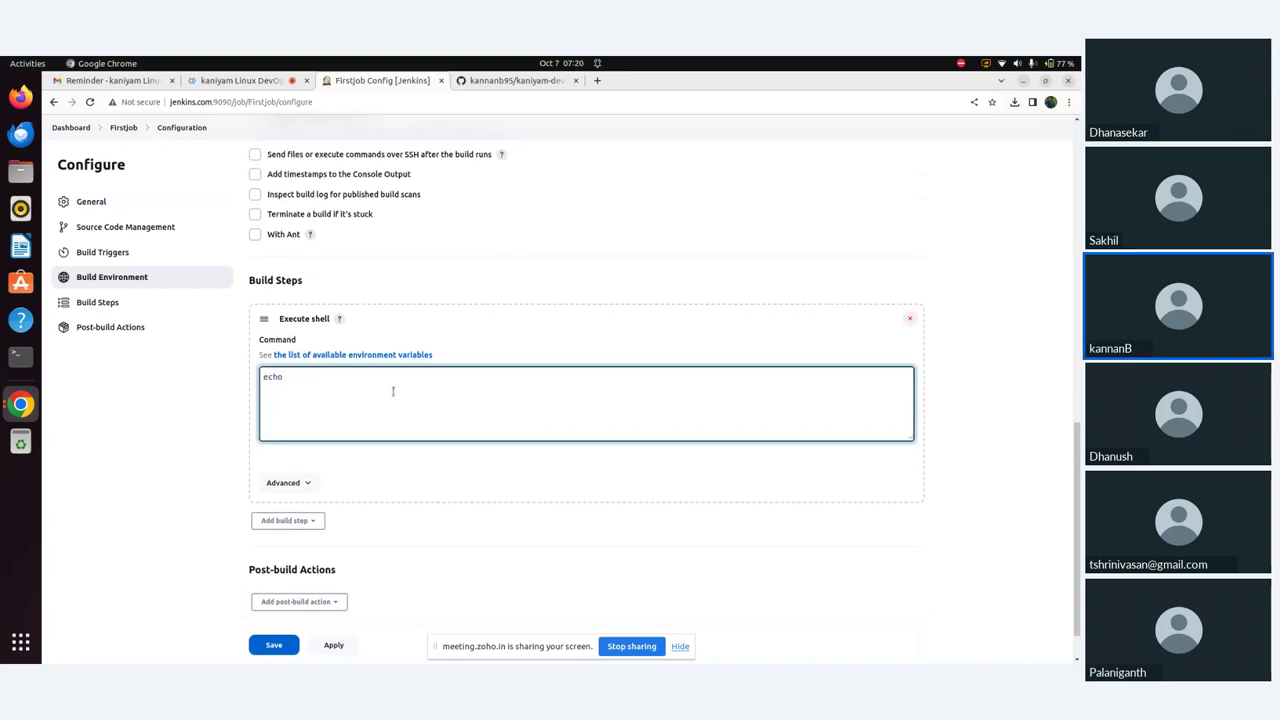
type("\"\"")
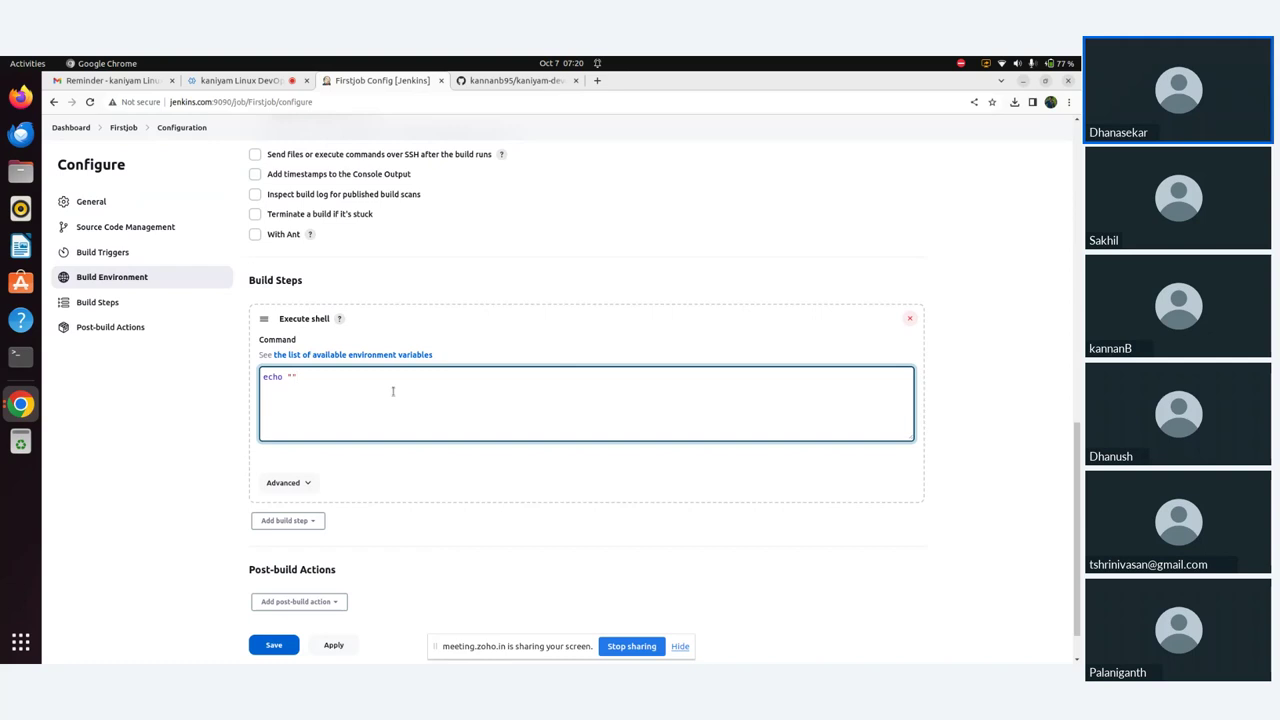
key("BackSpace")
type("''")
type("He")
type("llo Wo")
type("rld")
key("BackSpace")
key("BackSpace")
key("BackSpace")
key("BackSpace")
type("orld'")
key("Return")
Step: Add uptime and df-Th as the second and third command lines
type("d")
key("BackSpace")
type("uptime")
key("Return")
type("ps")
key("BackSpace")
key("BackSpace")
type("df-dh")
key("BackSpace")
key("BackSpace")
type("TH")
type("h")
Step: Apply and save Firstjob's configuration, then start build #1
left_click(331, 647)
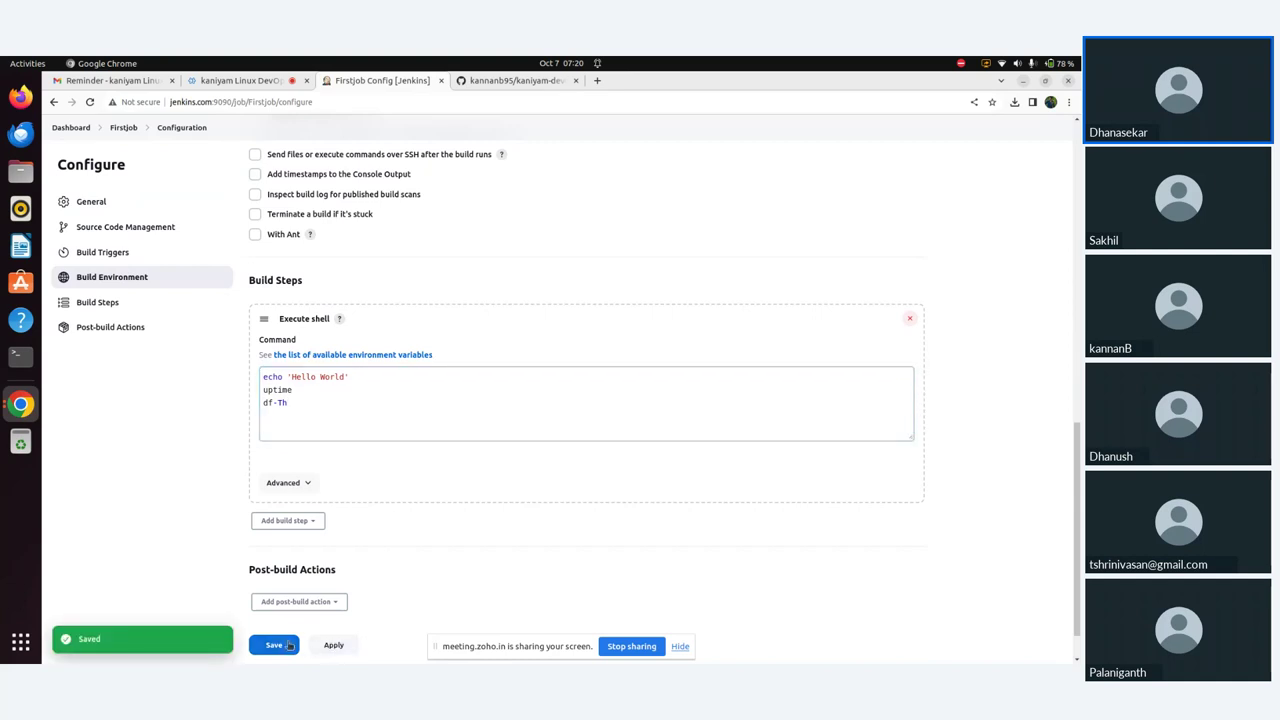
left_click(288, 645)
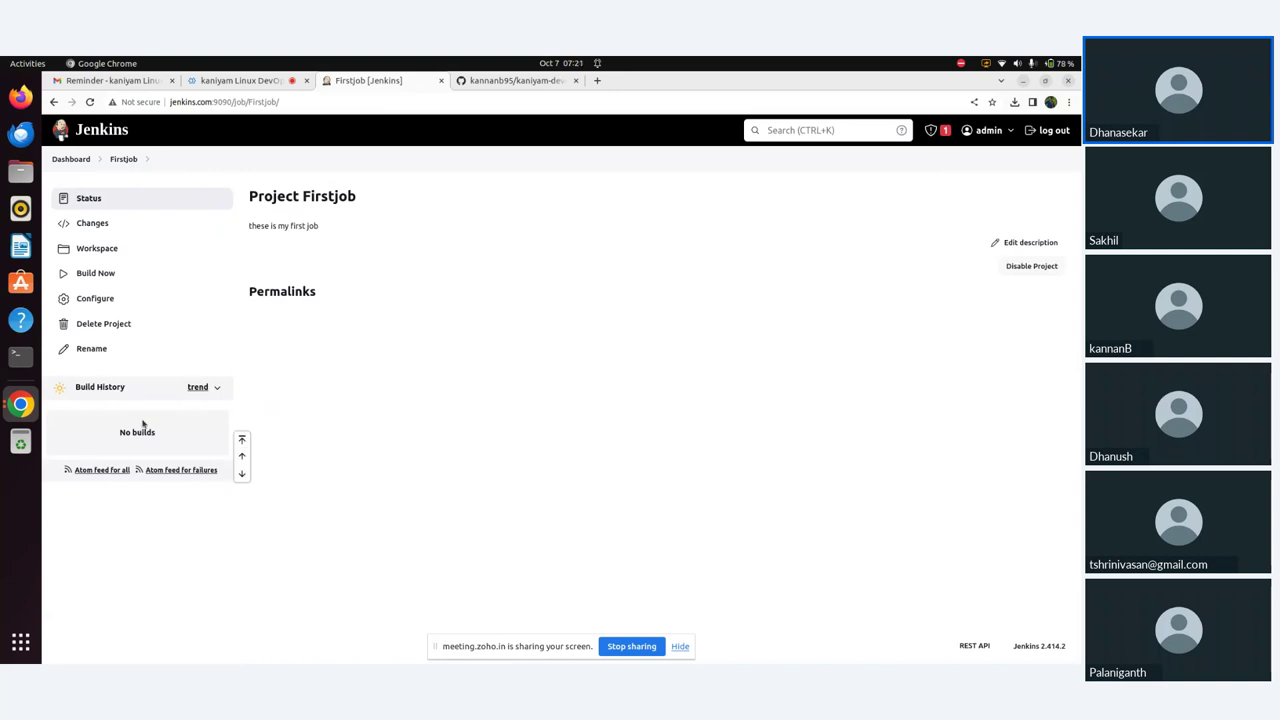
left_click(97, 276)
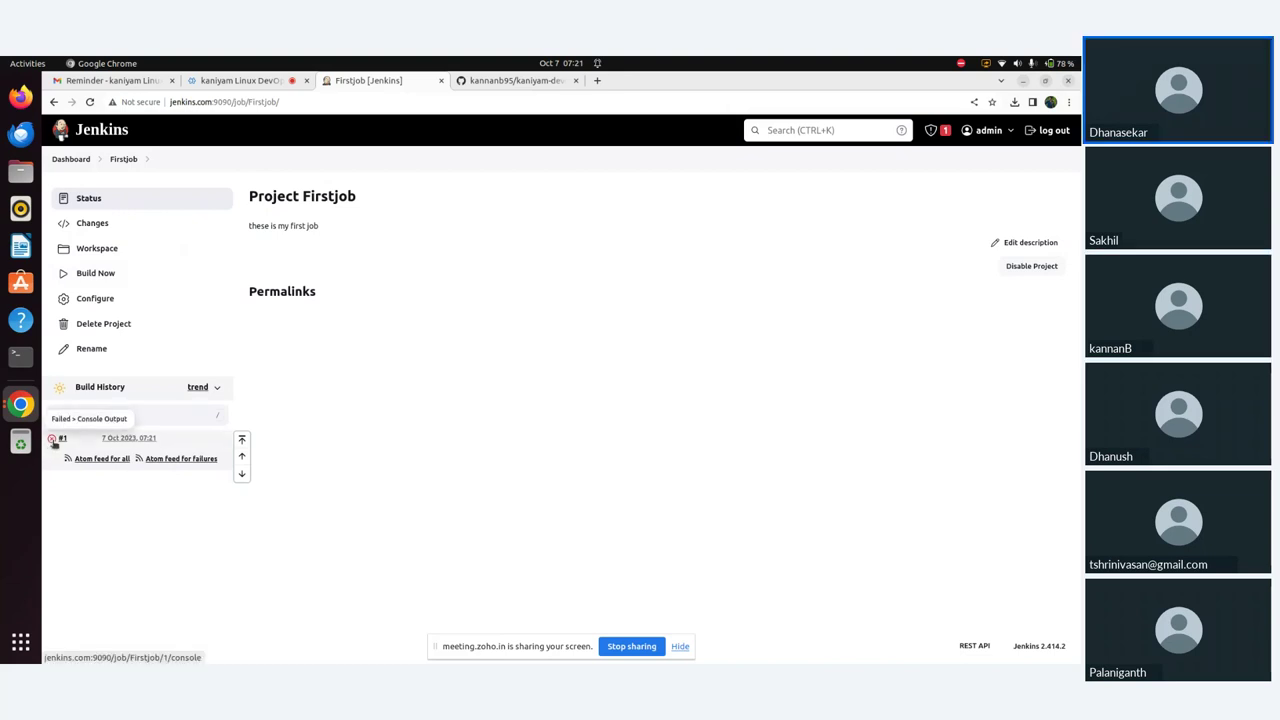
Step: Check build #1's console log showing 'df-Th not found', then return to Firstjob
left_click(52, 439)
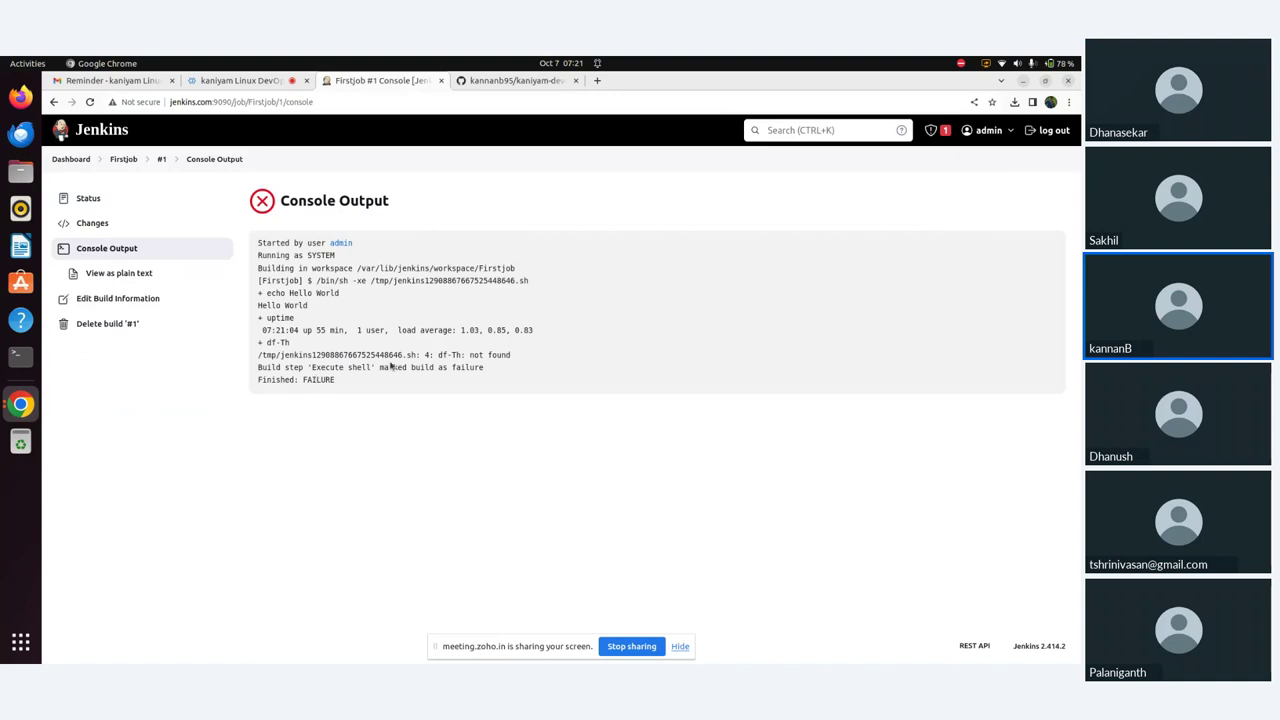
left_click_drag(439, 355, 458, 368)
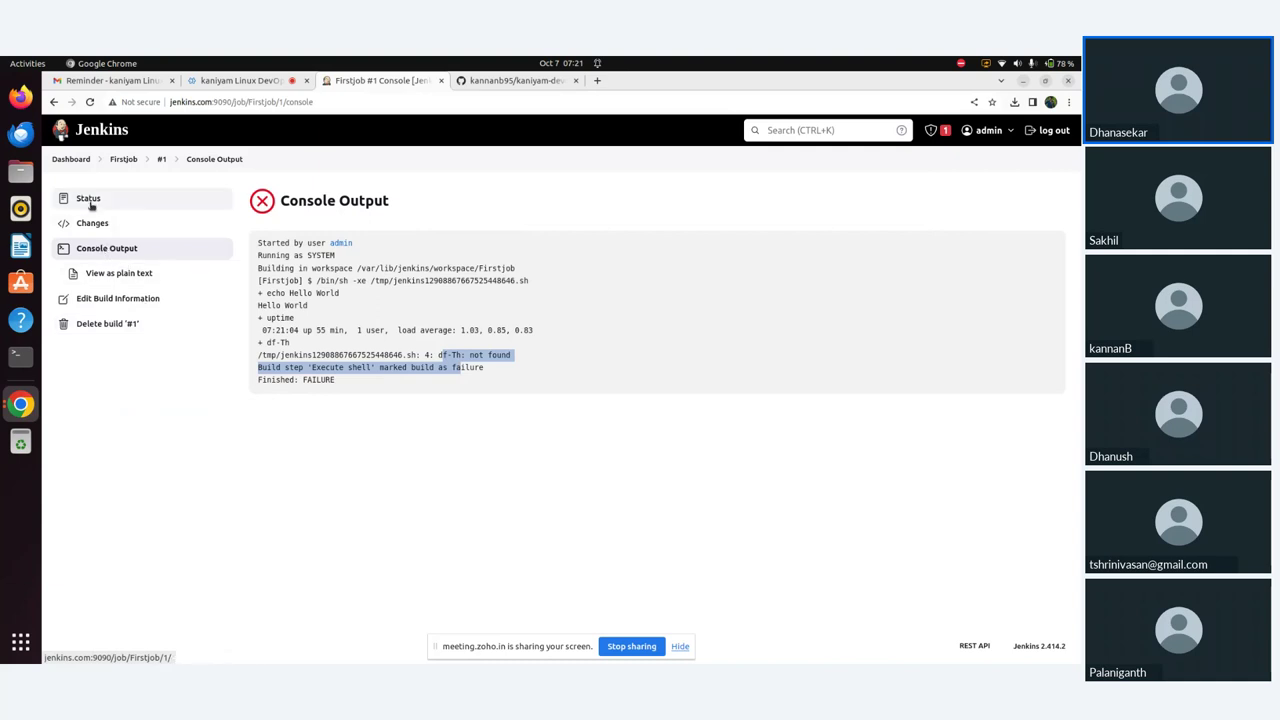
left_click(124, 160)
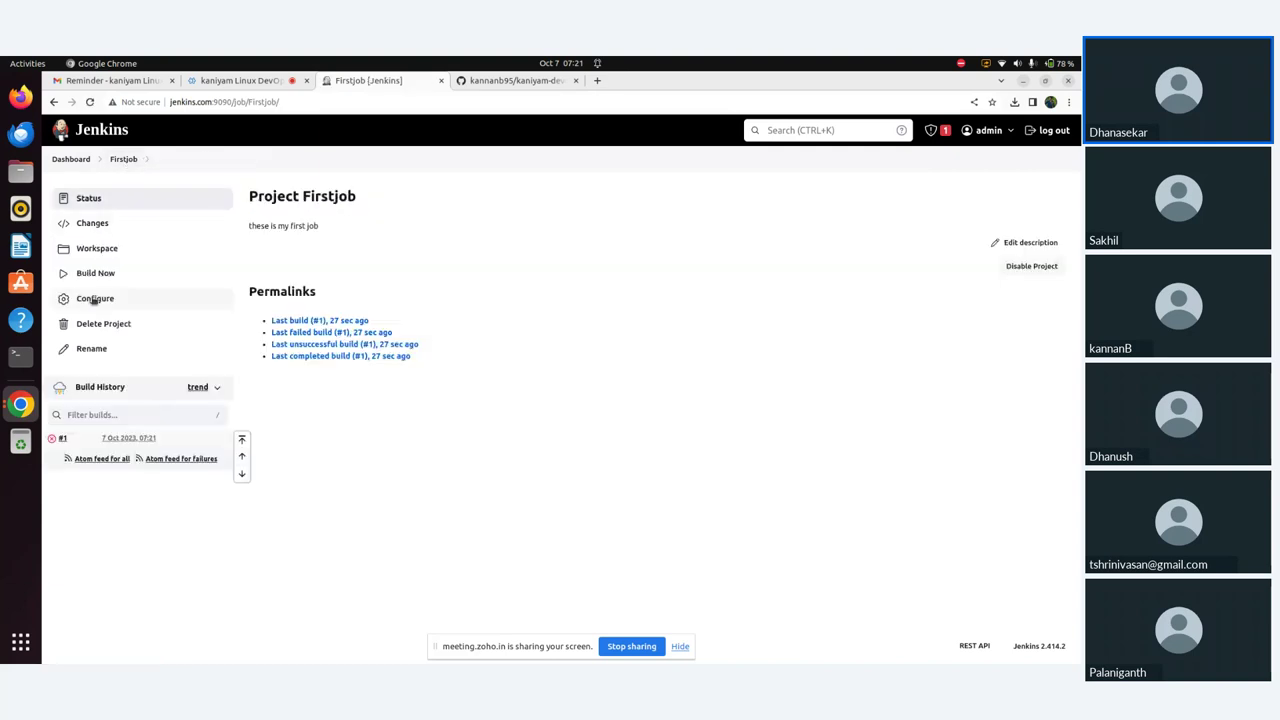
Step: Change the command line to 'df -Th', then apply and save Firstjob's configuration
left_click(93, 300)
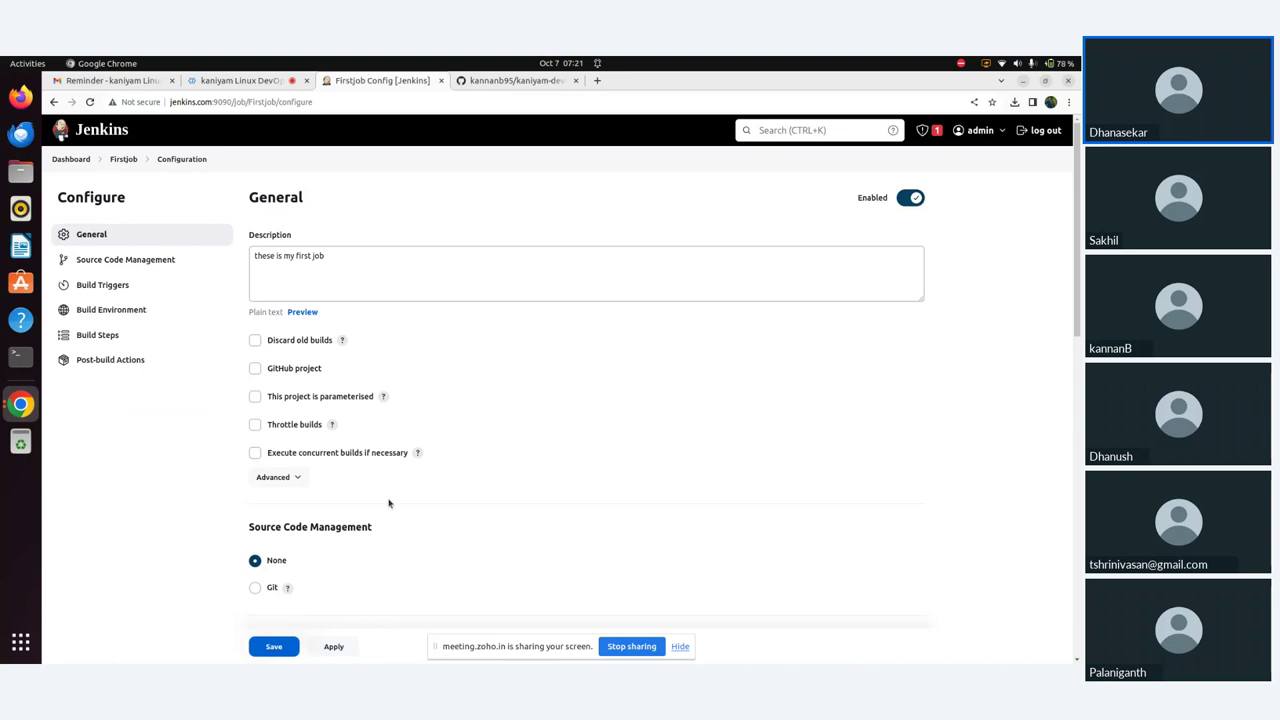
scroll(389, 503, "down", 15)
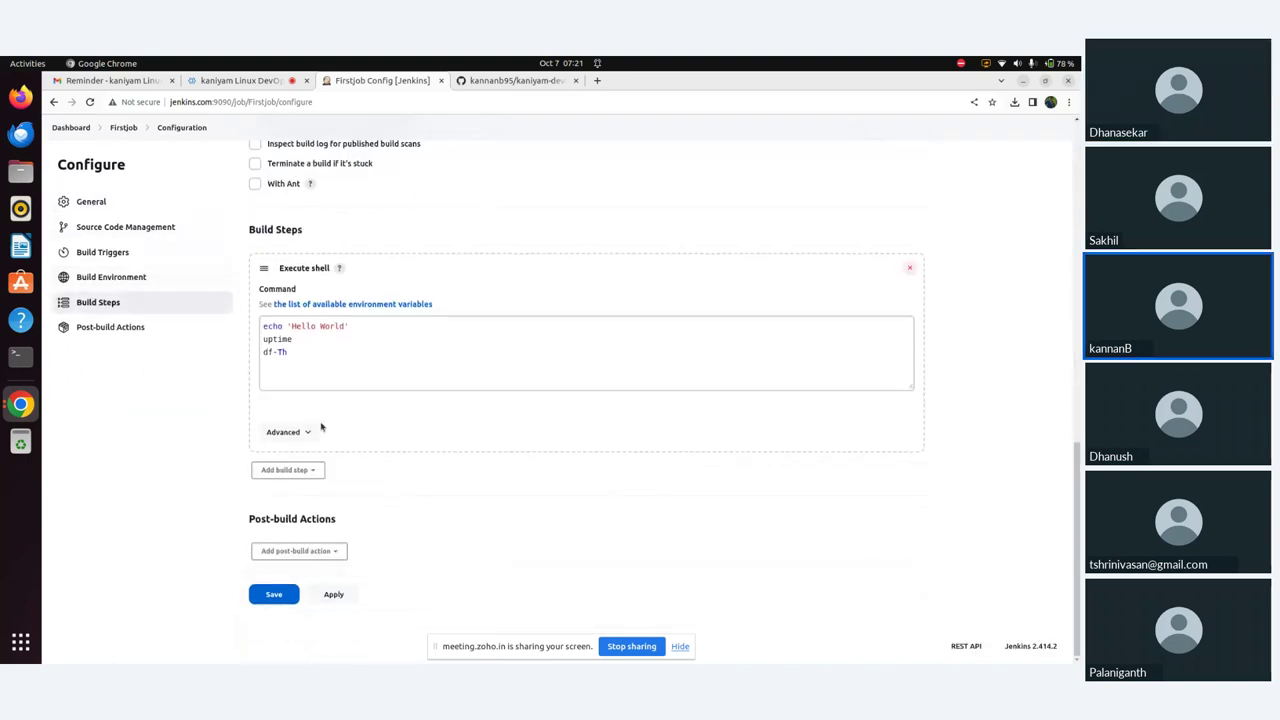
left_click(280, 352)
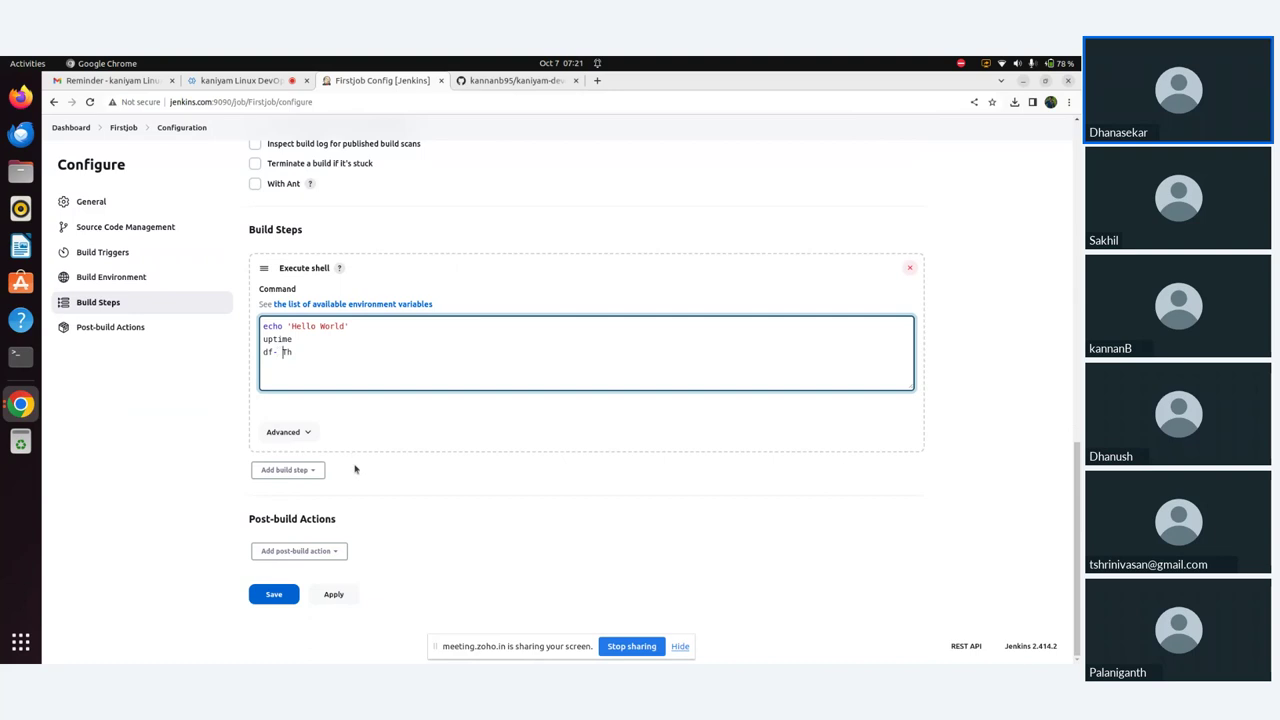
key("BackSpace")
key("Left")
left_click(333, 596)
left_click(280, 597)
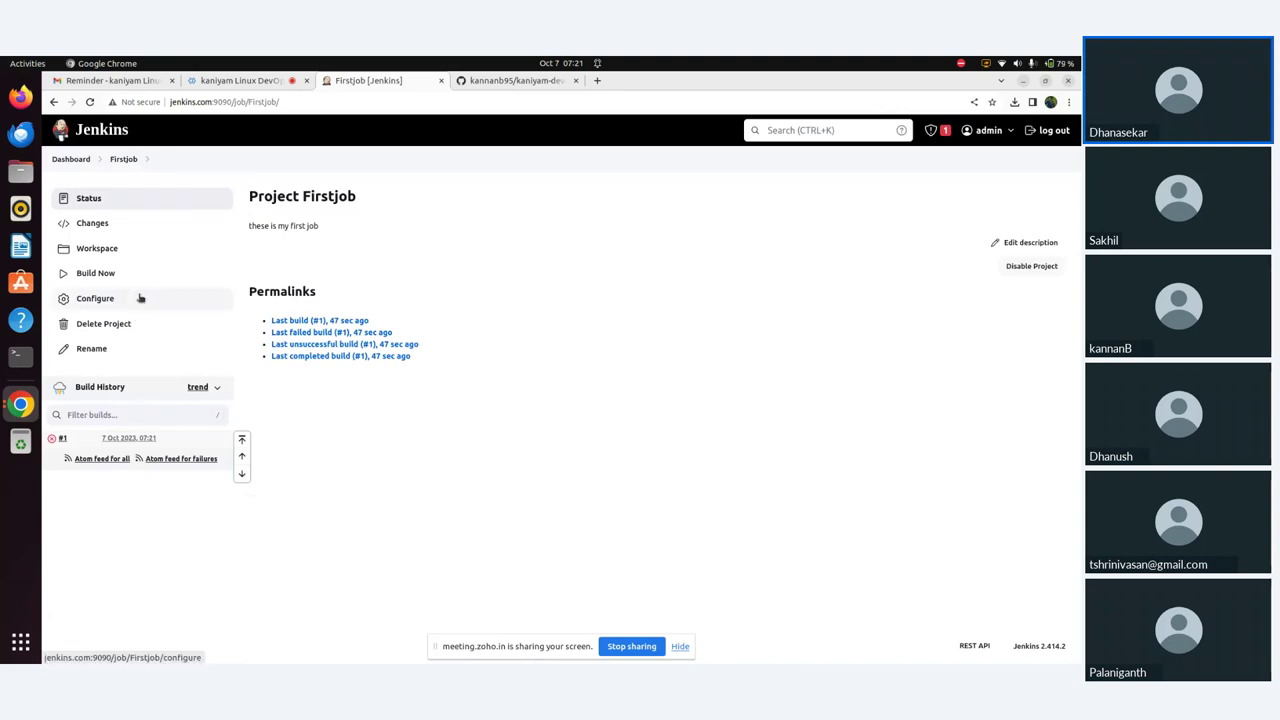
Step: Run build #2, confirm SUCCESS in its console output, and return to the dashboard
left_click(77, 279)
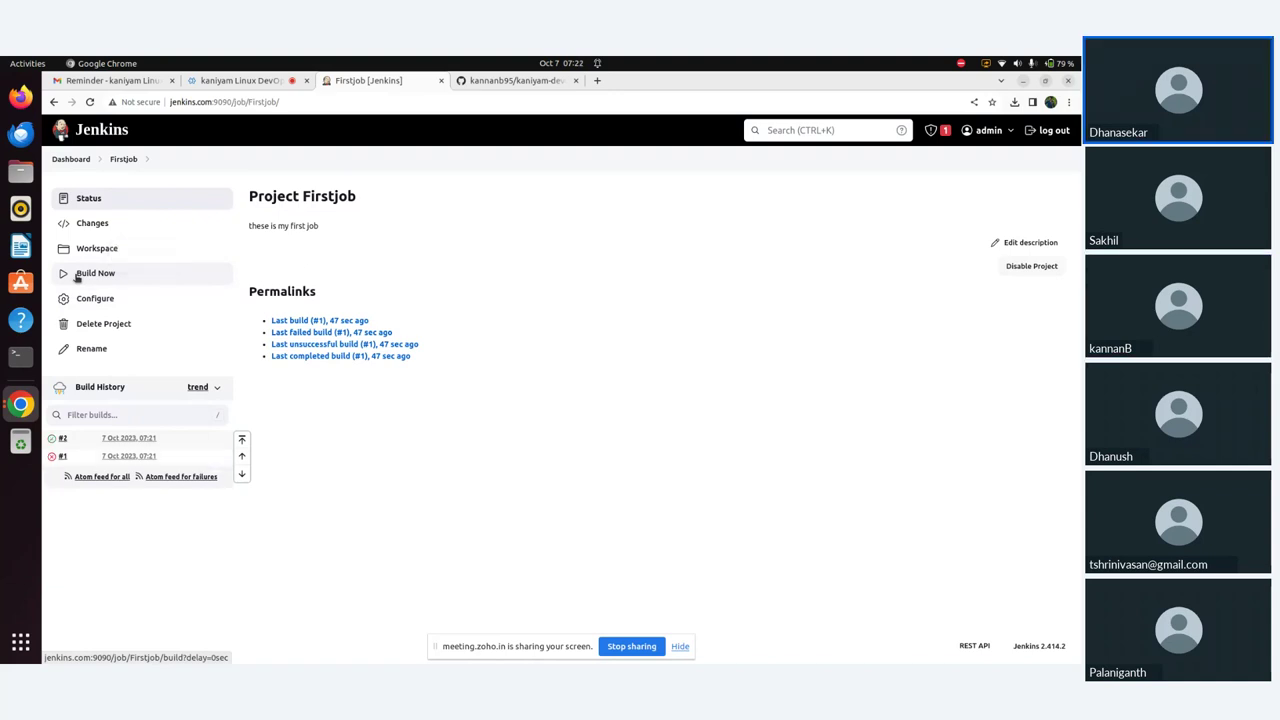
left_click(55, 440)
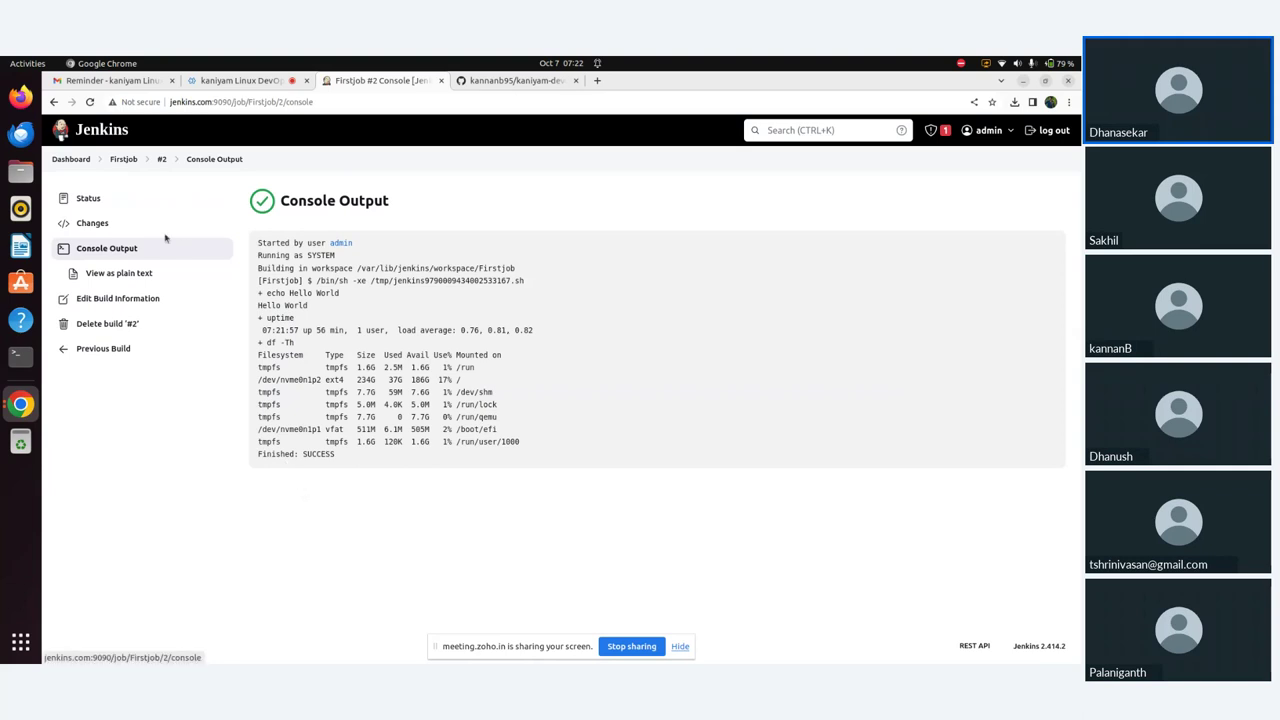
left_click(66, 162)
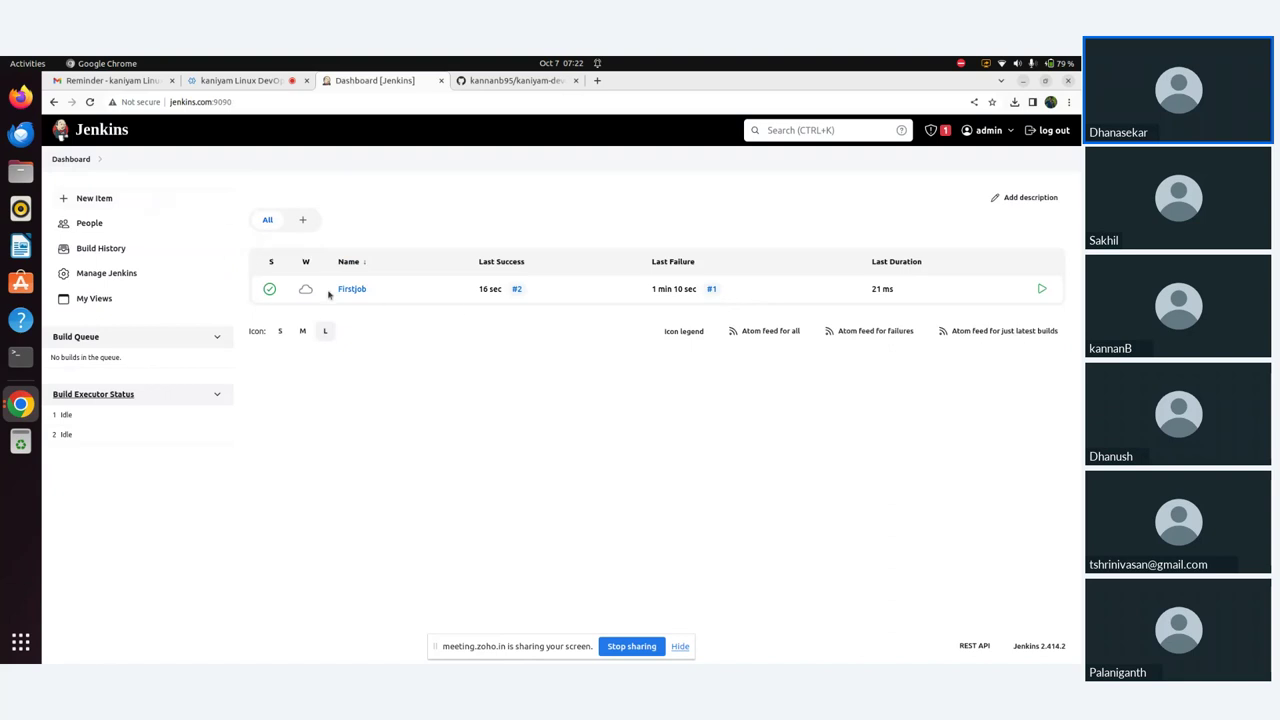
mouse_move(305, 290)
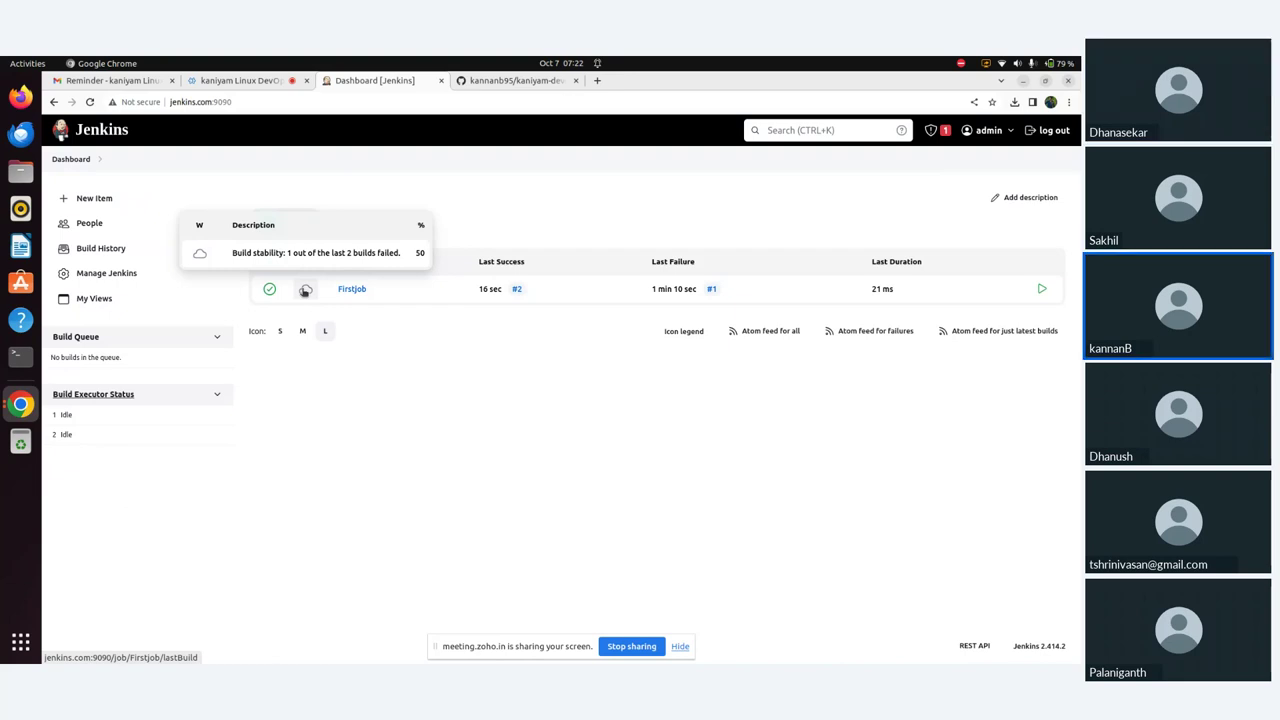
Step: Create a freestyle project named Secondjob
left_click(94, 198)
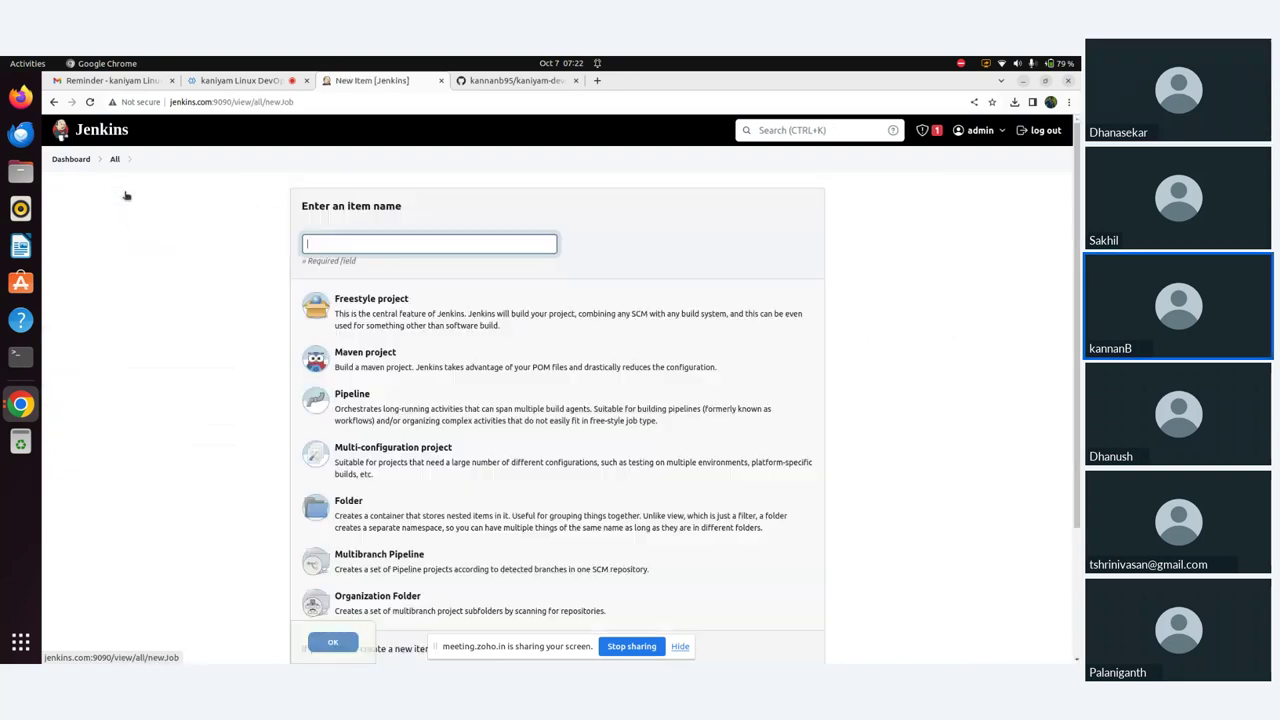
type("Secon")
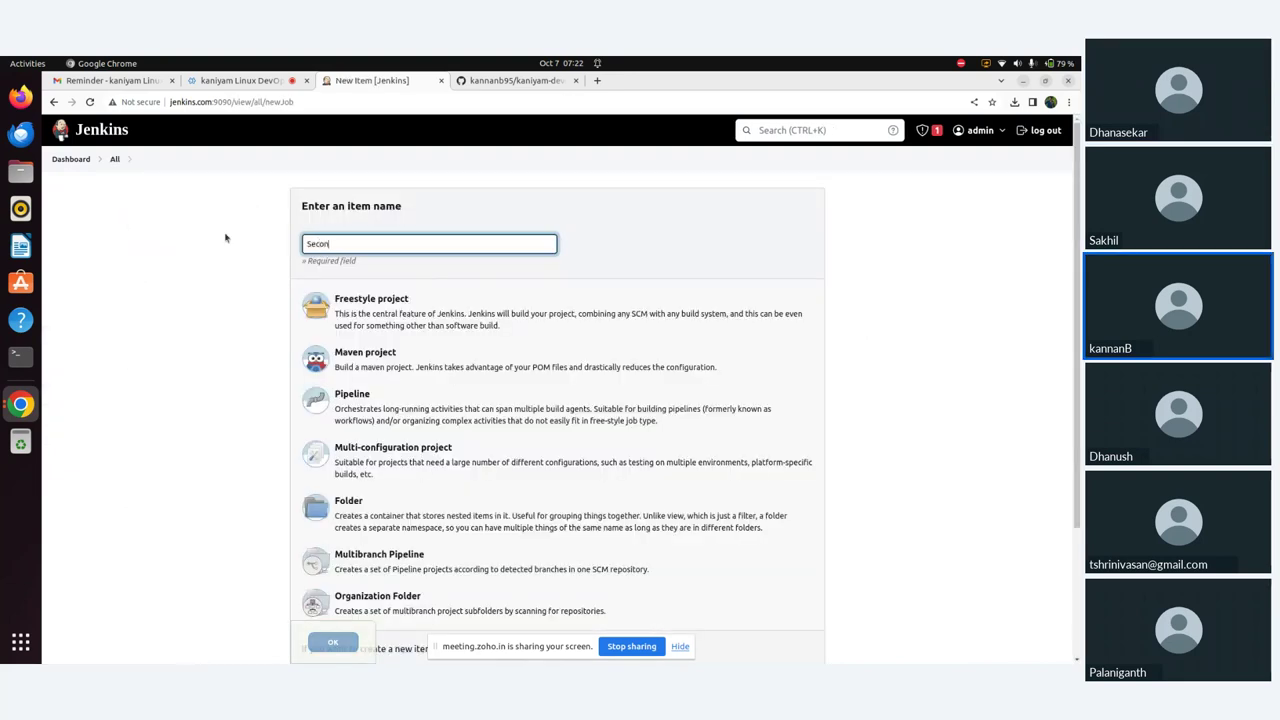
type("djob")
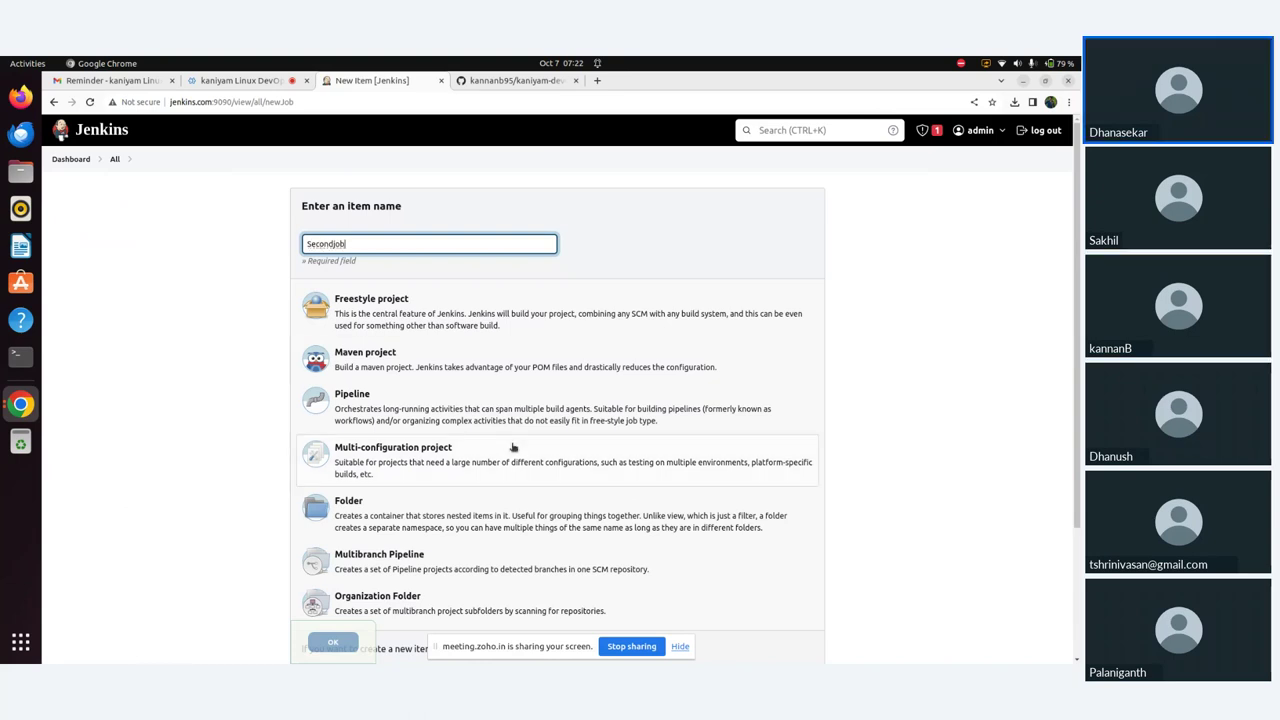
left_click(565, 333)
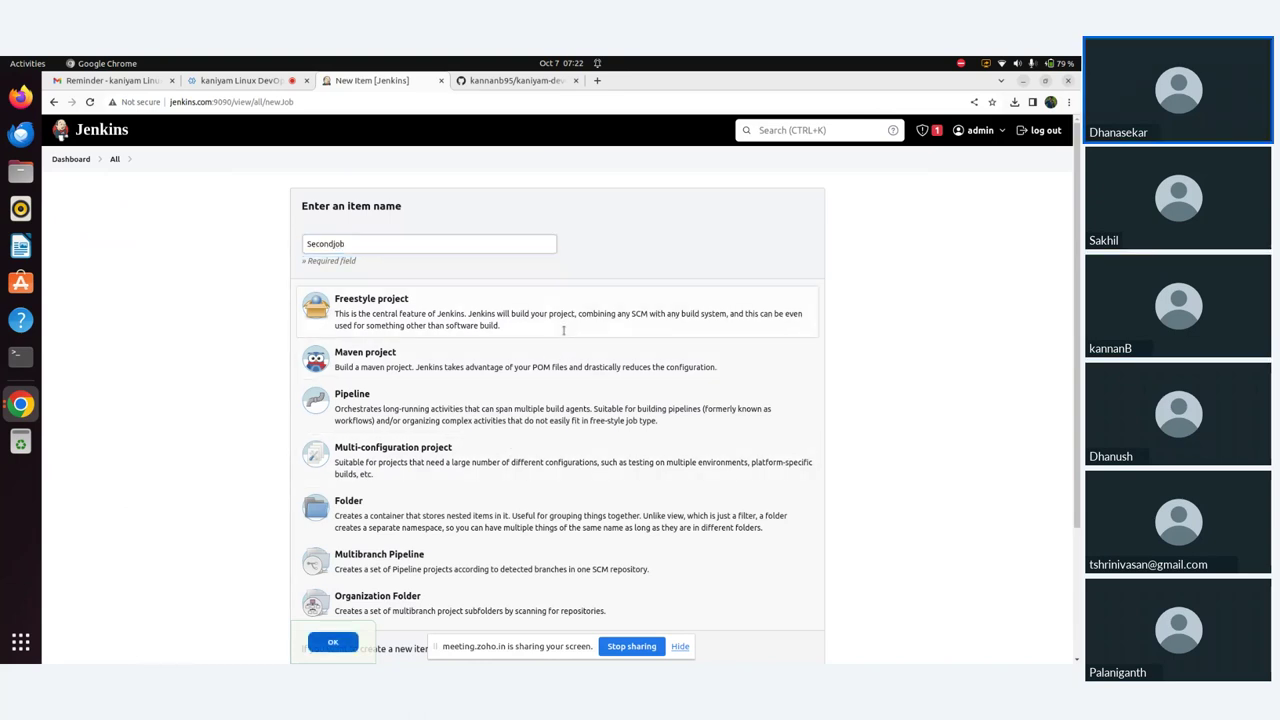
left_click(338, 647)
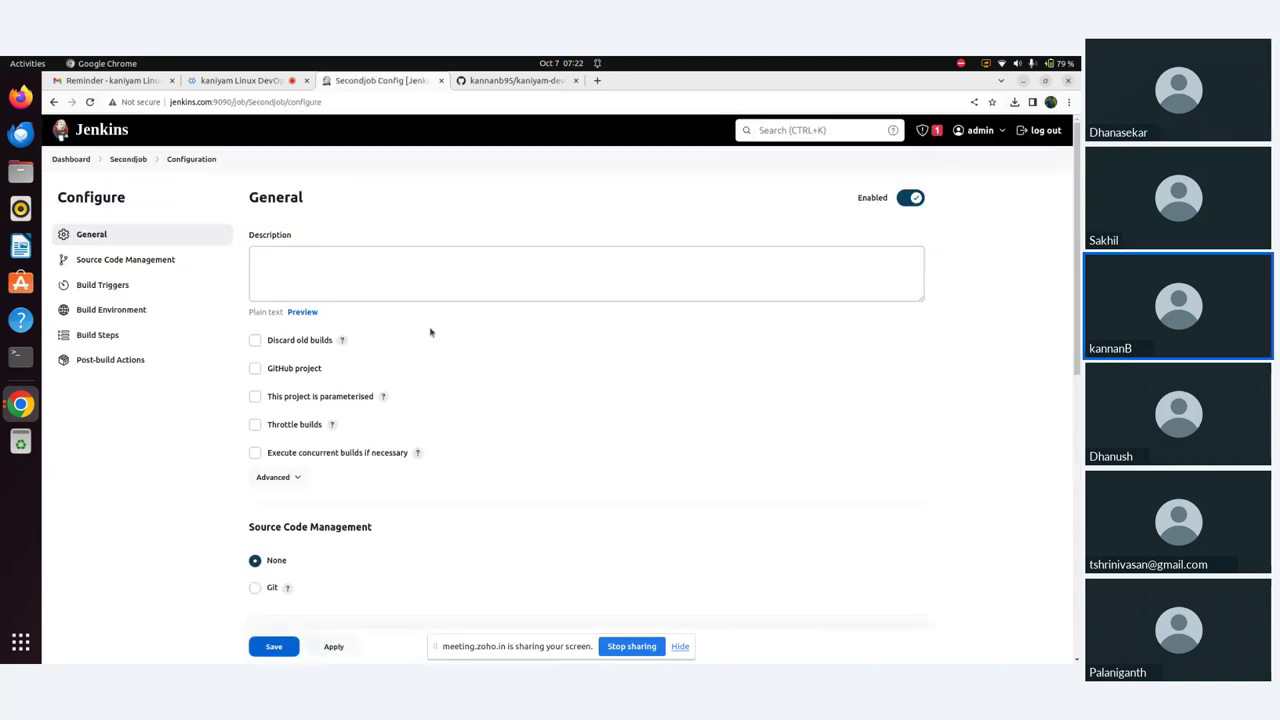
Step: Enter 'second project' as Secondjob's description
left_click(469, 268)
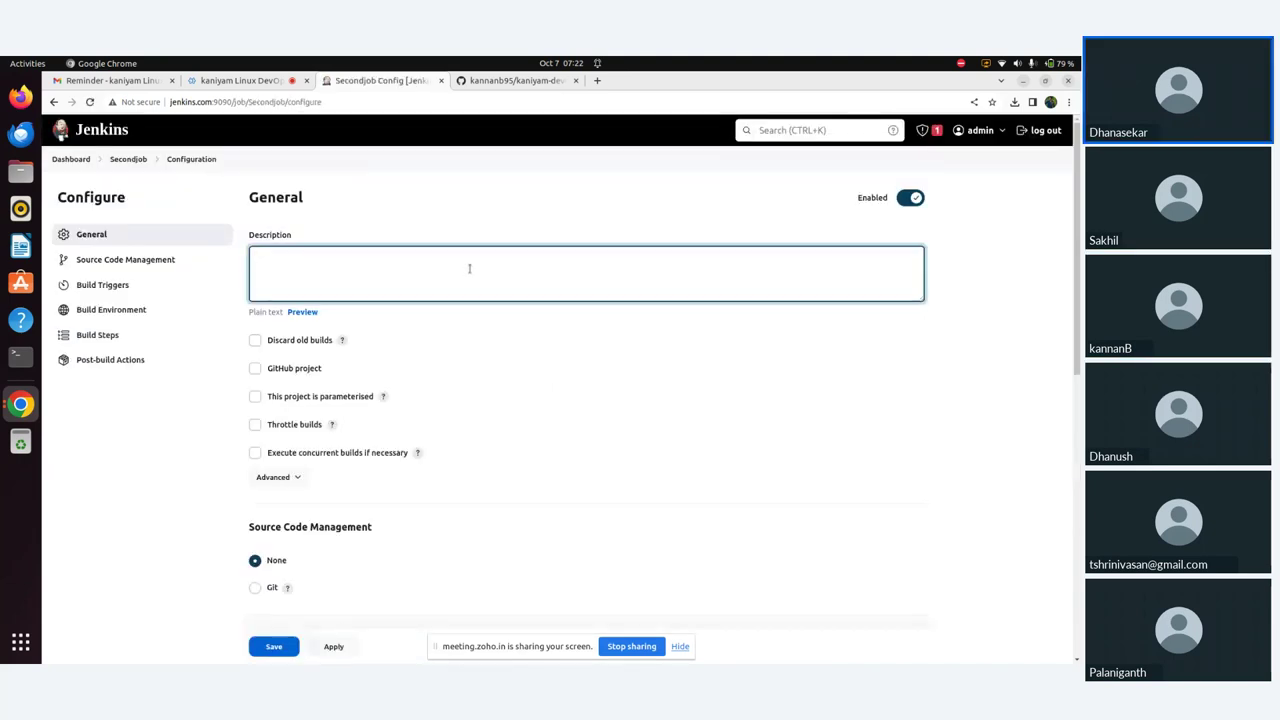
type("second project")
scroll(474, 409, "down", 5)
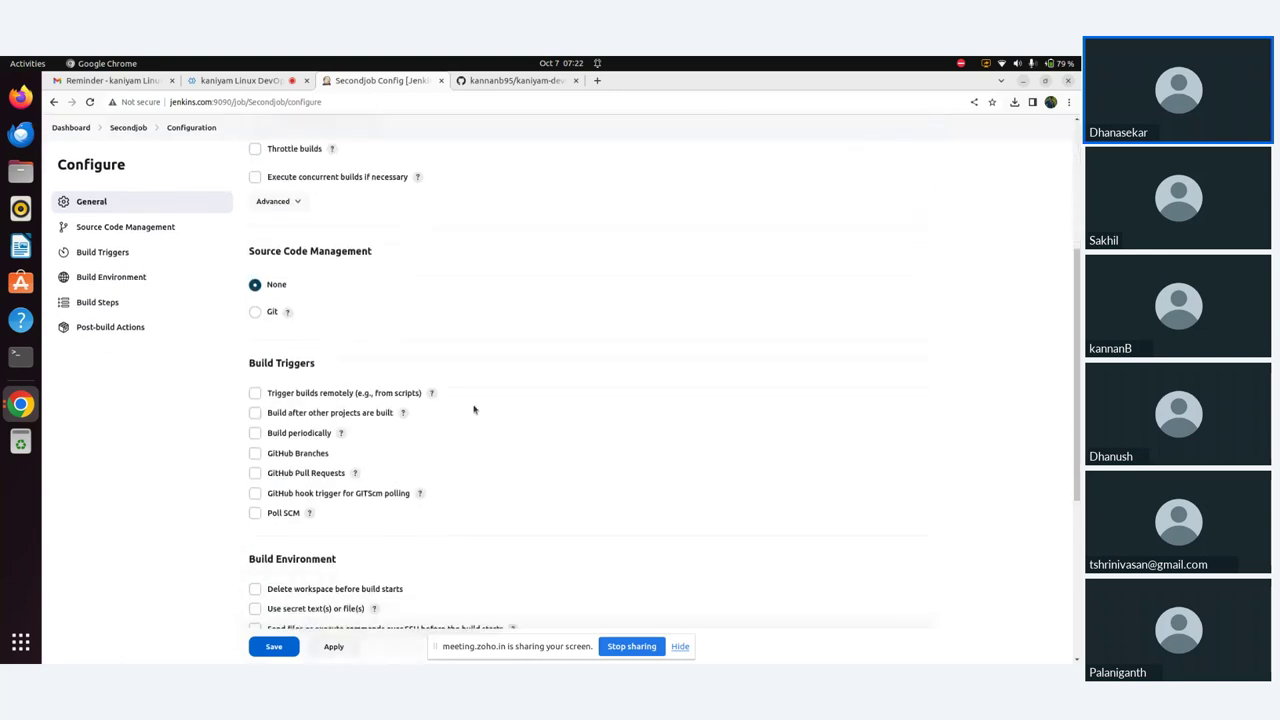
scroll(474, 409, "down", 5)
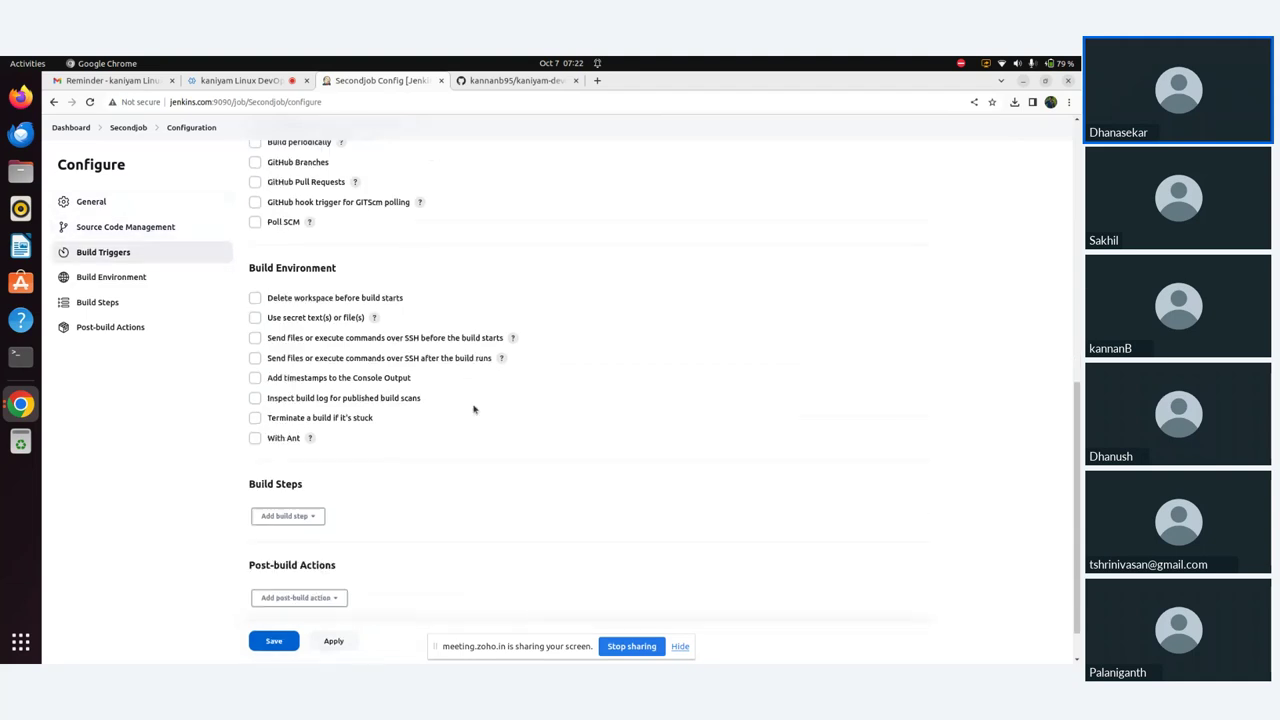
Step: Add an Execute shell build step whose first command is uname -a
left_click(306, 469)
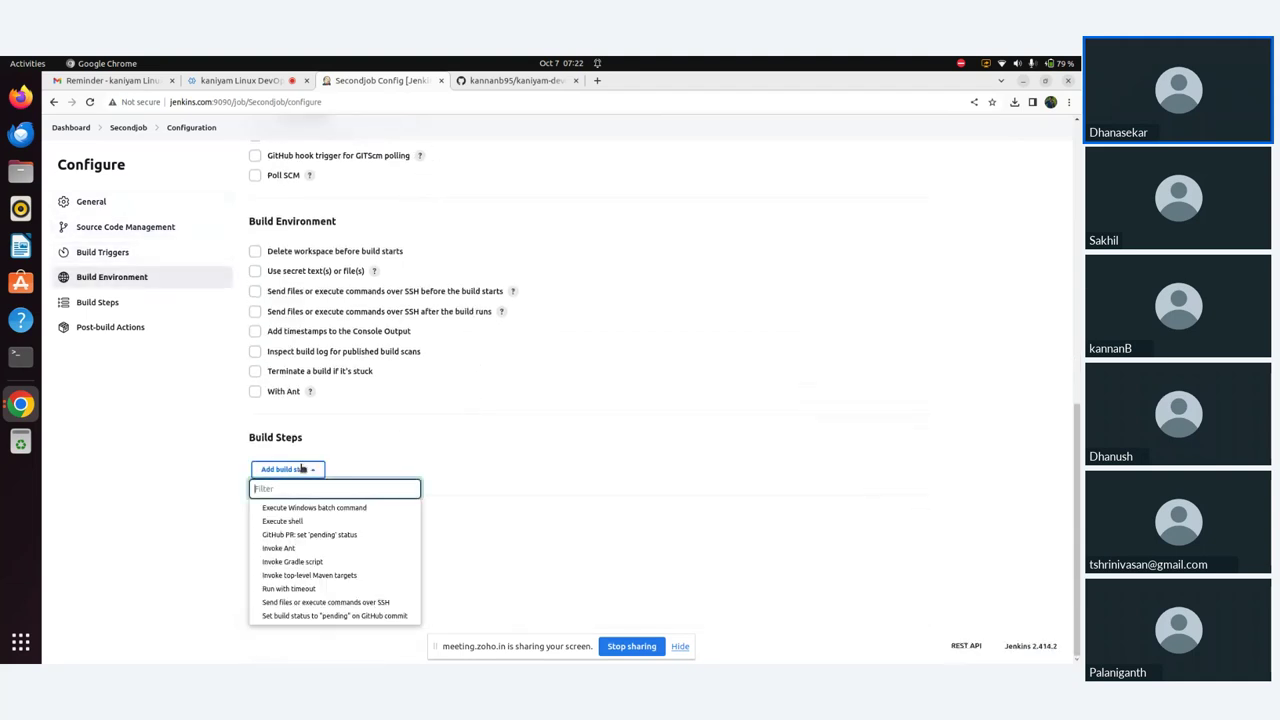
left_click(283, 521)
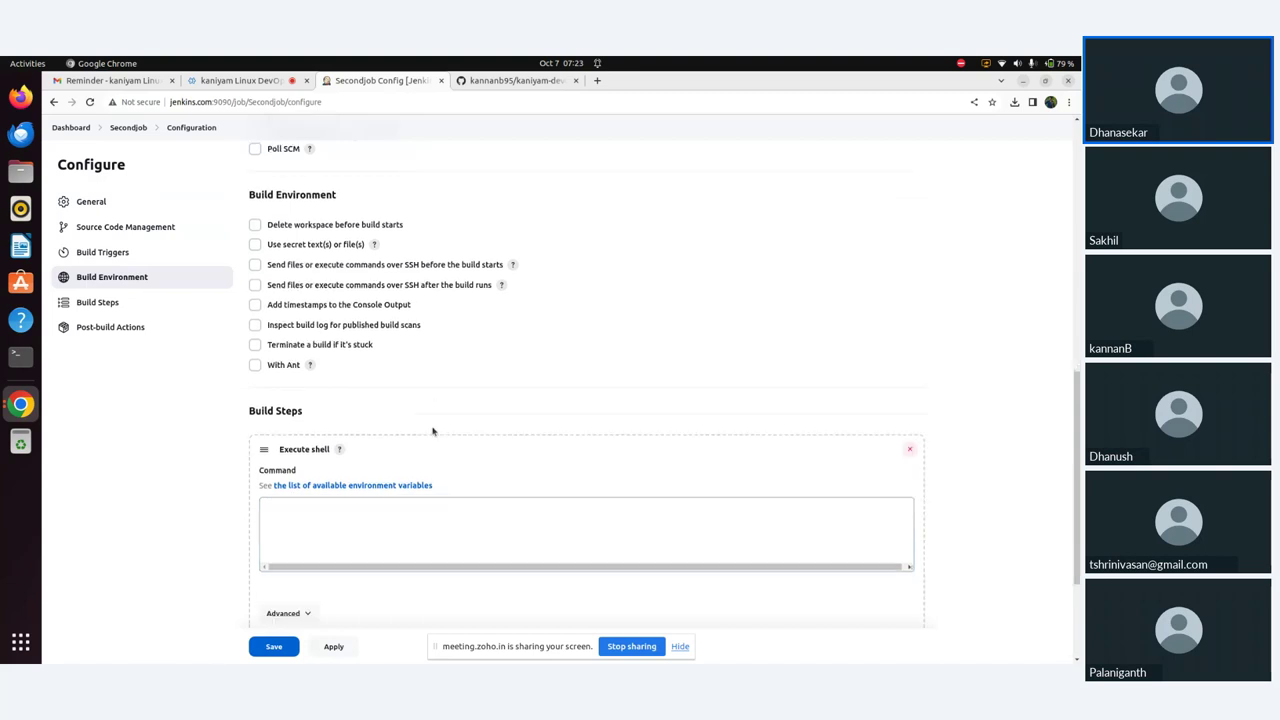
left_click(415, 348)
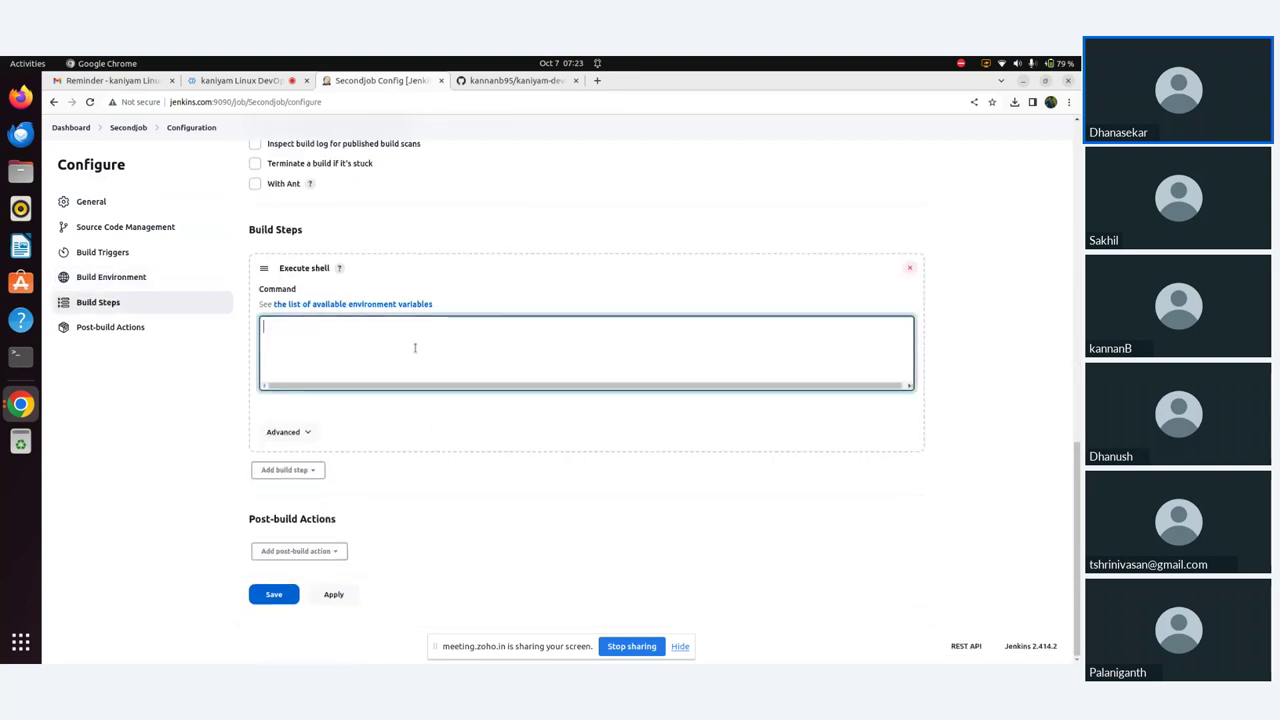
type("d")
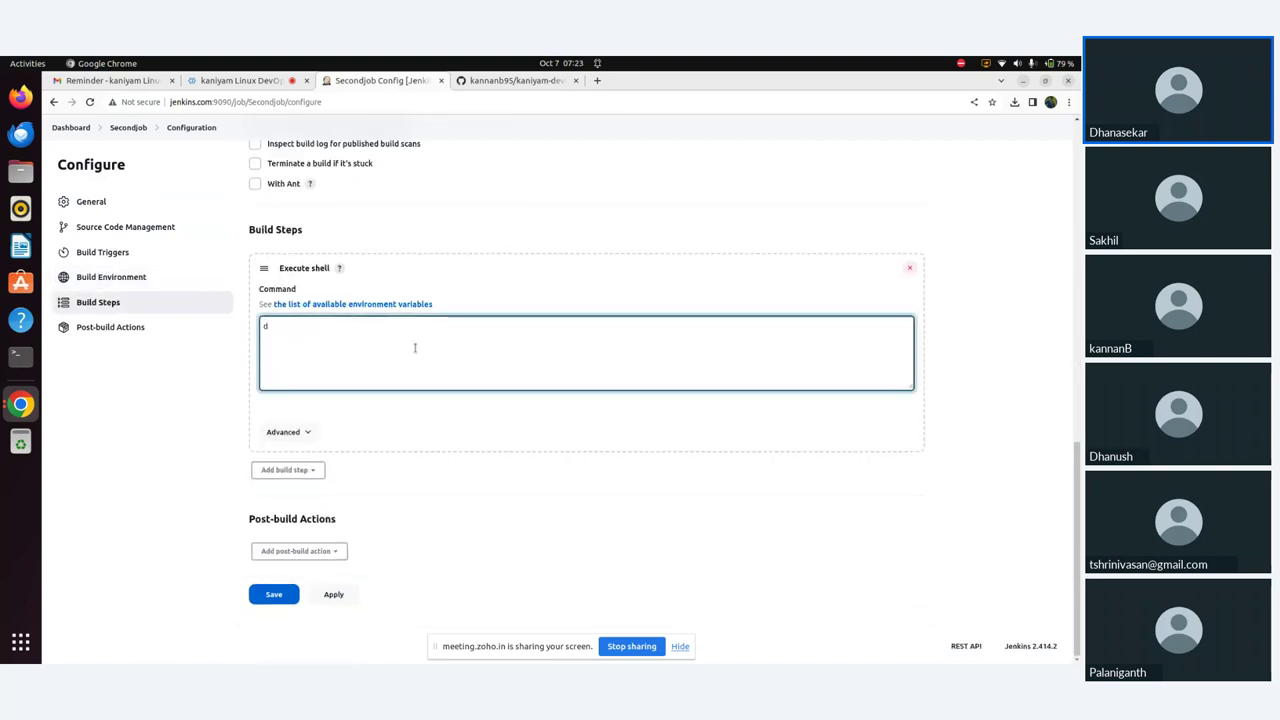
key("BackSpace")
type("na")
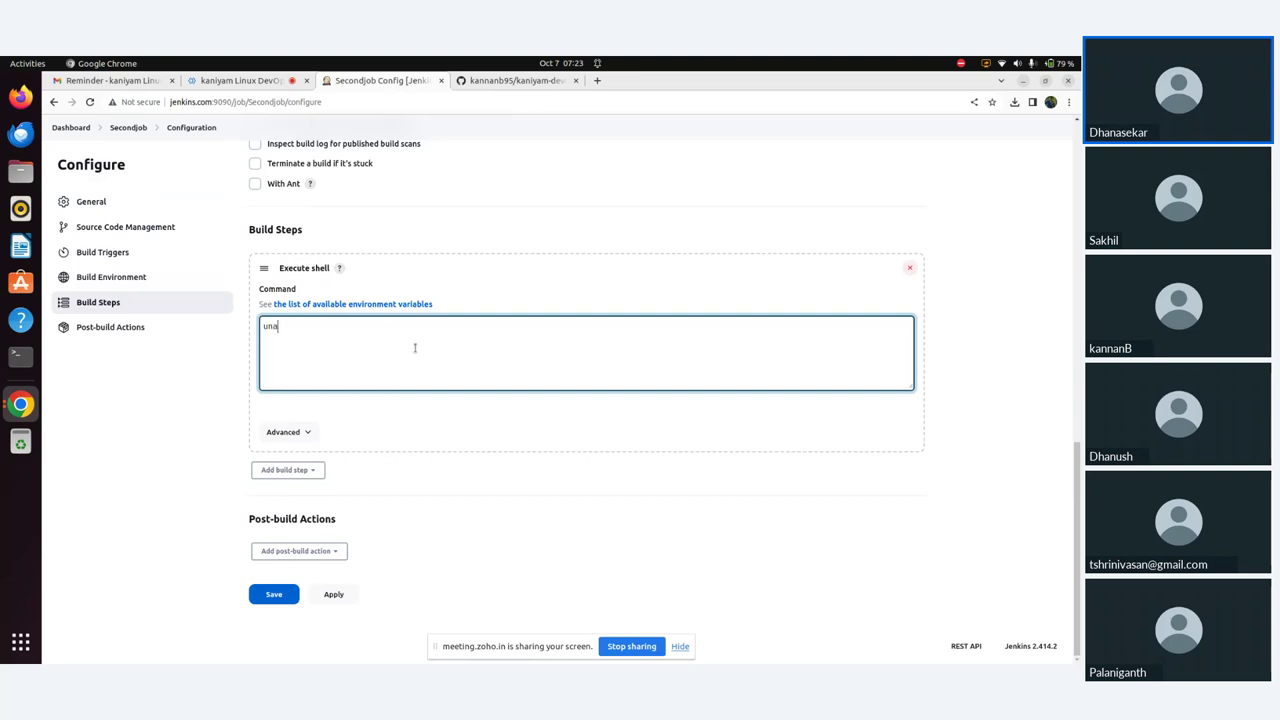
type("me -a")
key("Return")
Step: Add pwd, date and whoami command lines, then apply and save Secondjob
type("pwd")
key("Return")
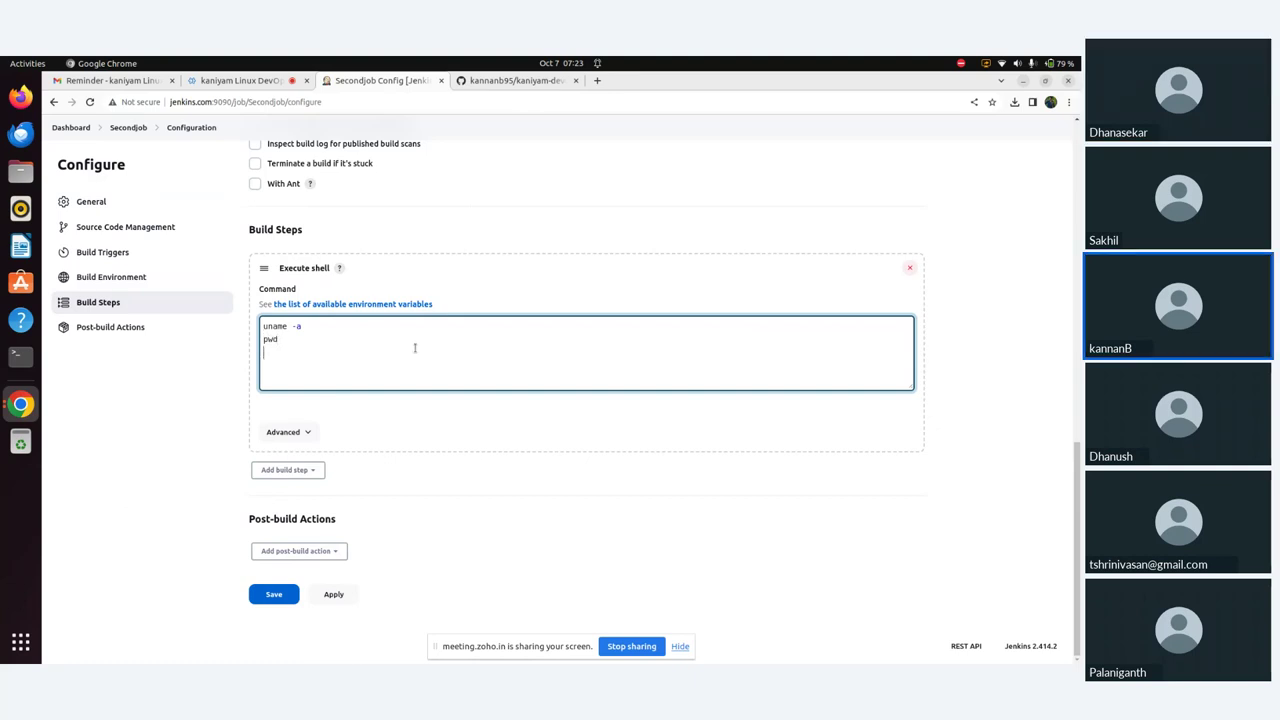
type("date")
key("Return")
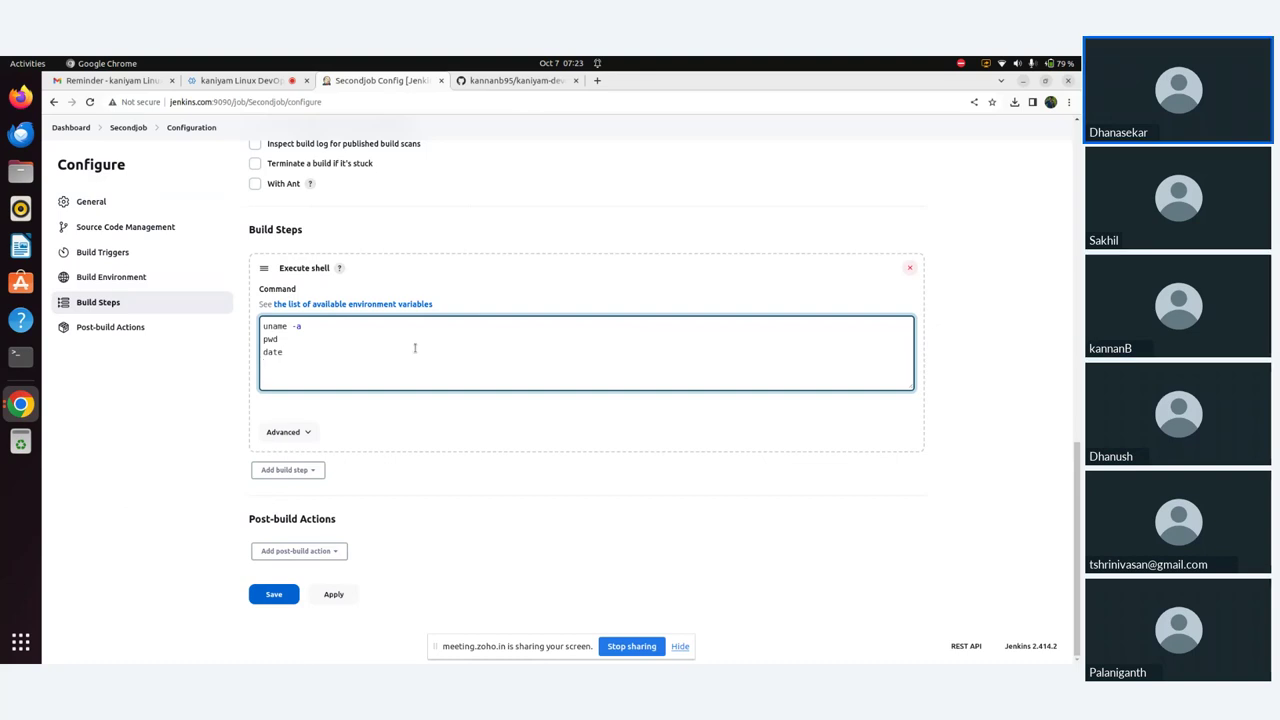
type("whoami")
left_click(334, 595)
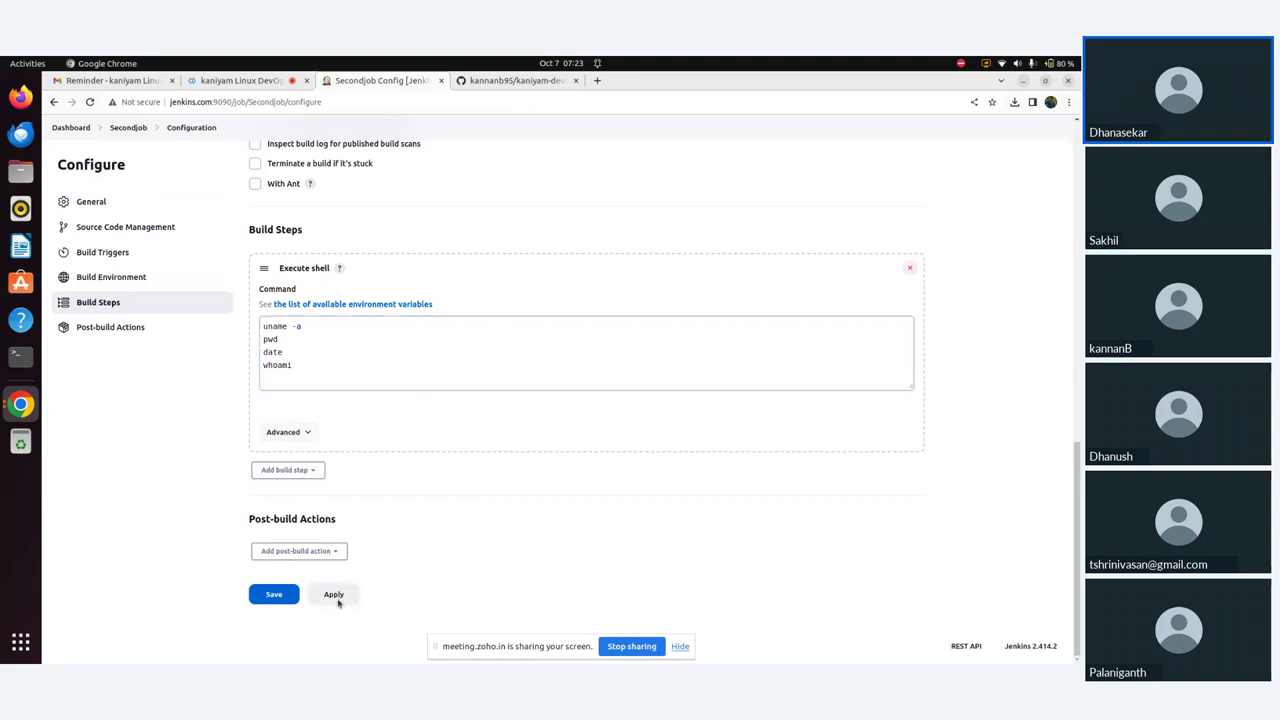
left_click(286, 599)
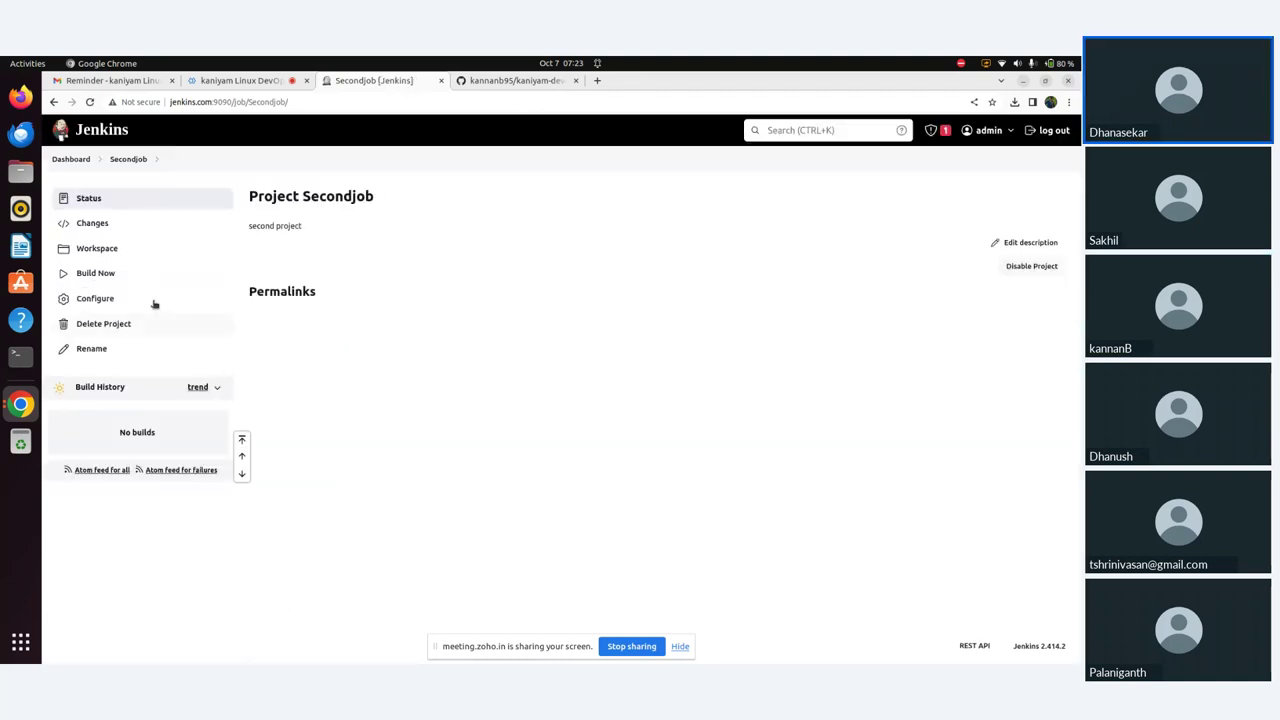
Step: Build Secondjob and confirm build #1's console output ends in SUCCESS, then bring up the terminal
left_click(91, 274)
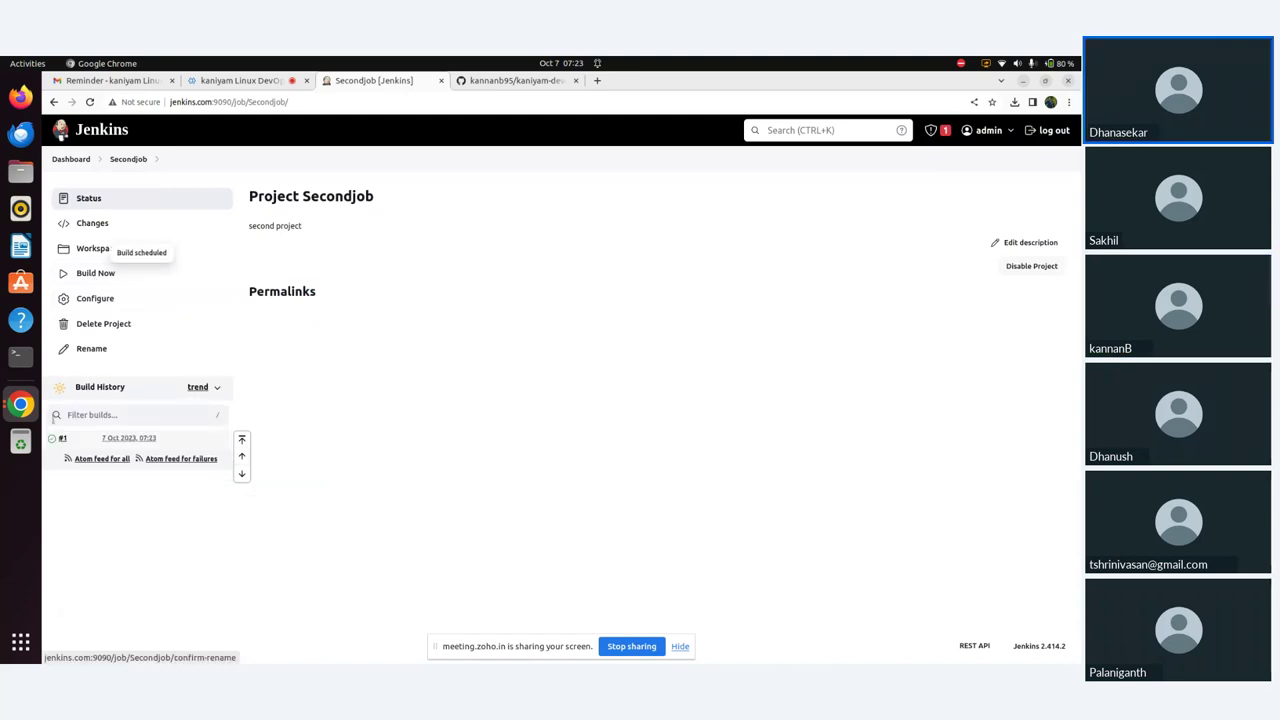
left_click(52, 440)
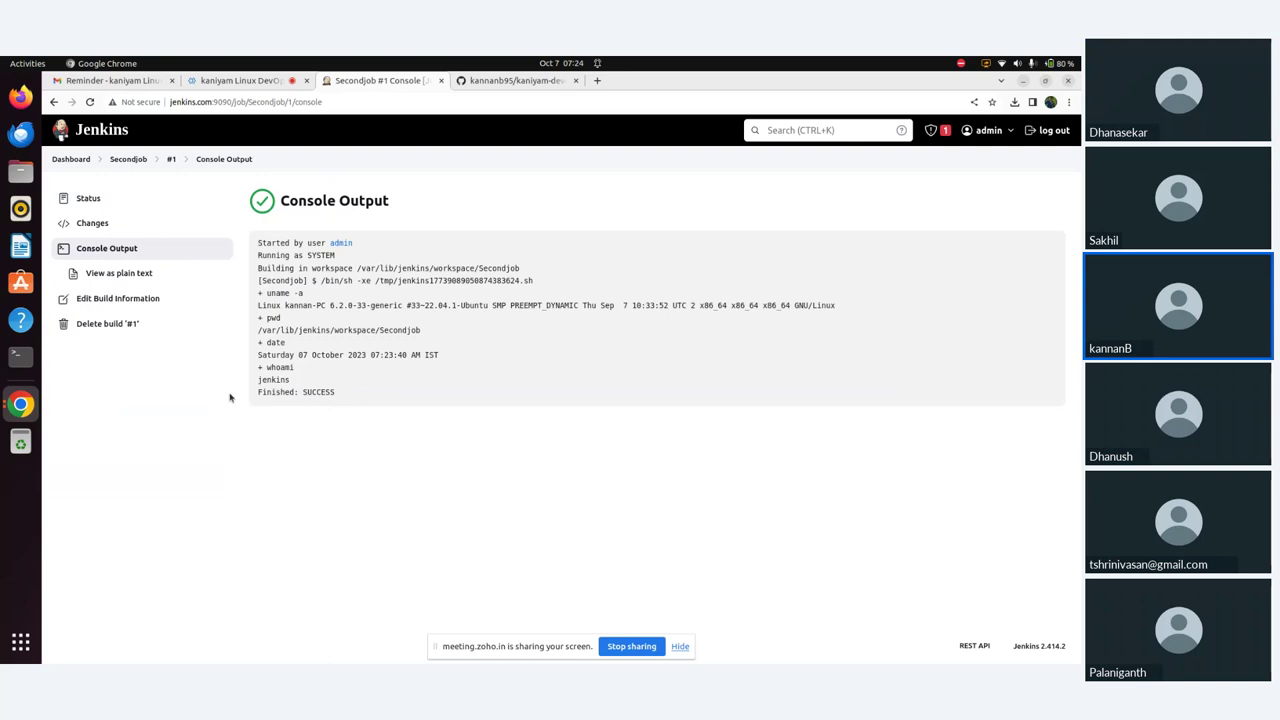
left_click(20, 355)
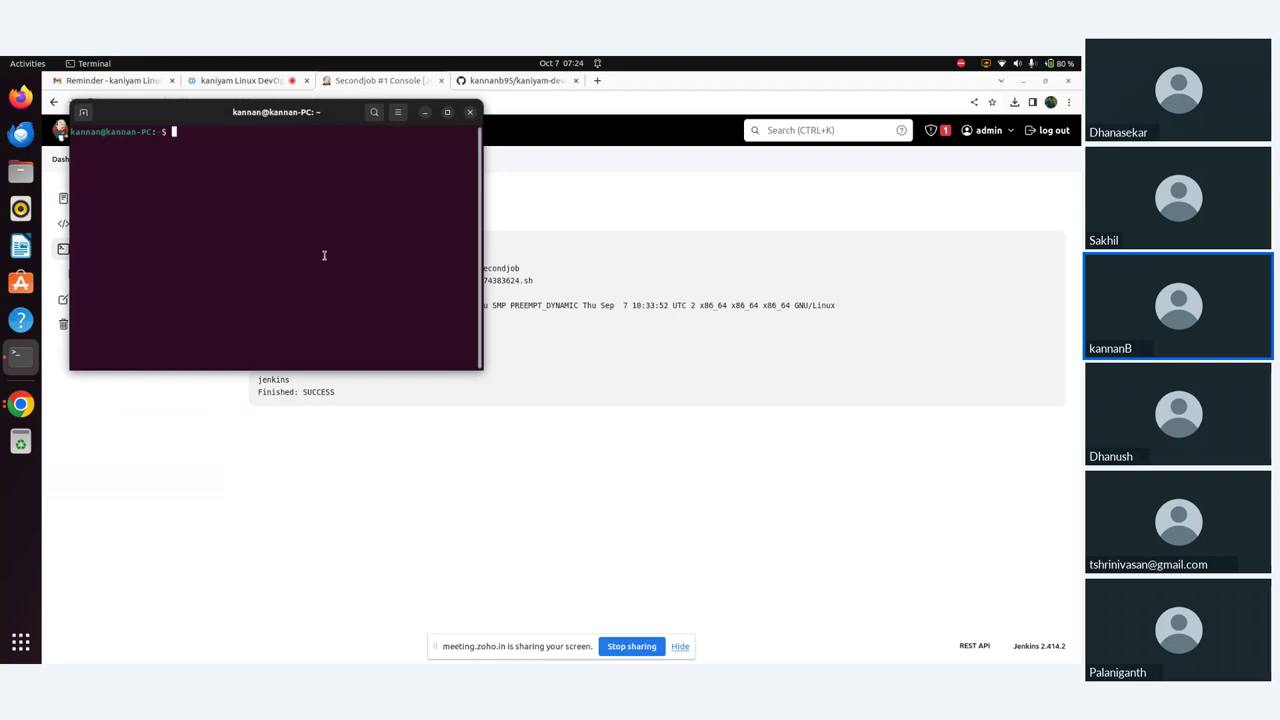
Step: Enlarge the terminal and list the contents of /var/lib/jenkins
type("cd vr")
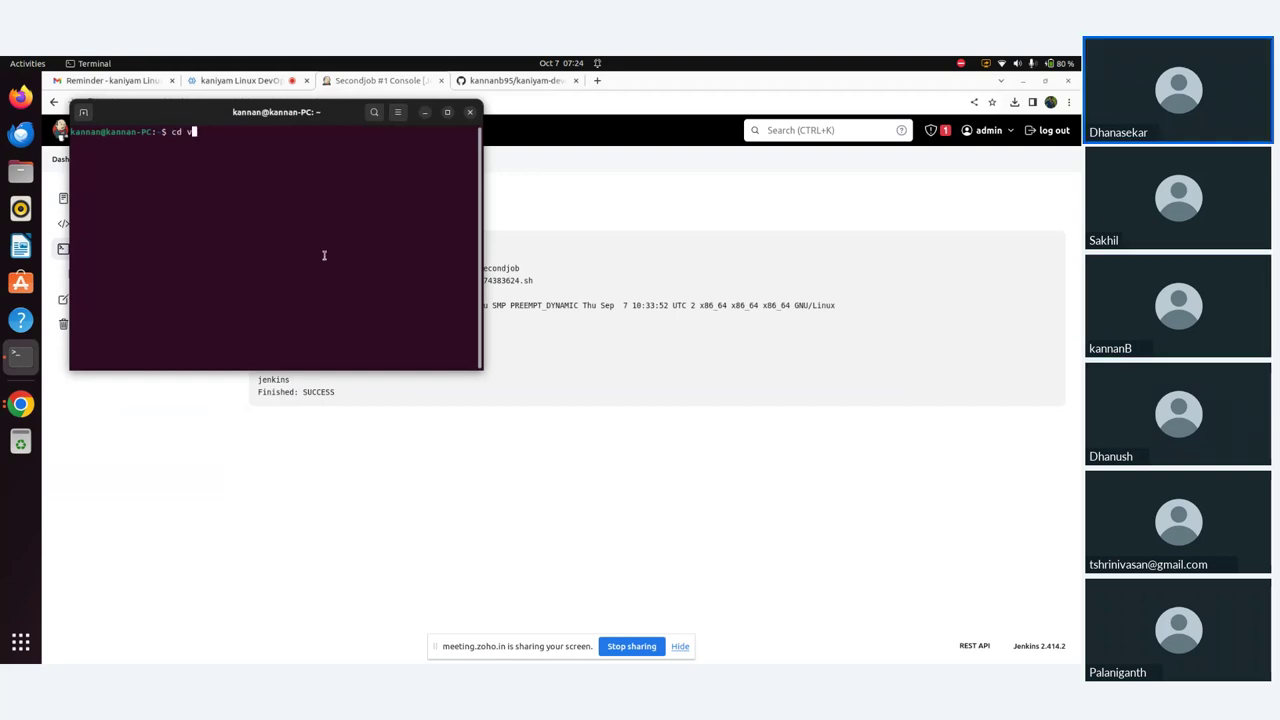
key("BackSpace")
type("ar")
key("ctrl+plus")
key("ctrl+plus")
key("ctrl+plus")
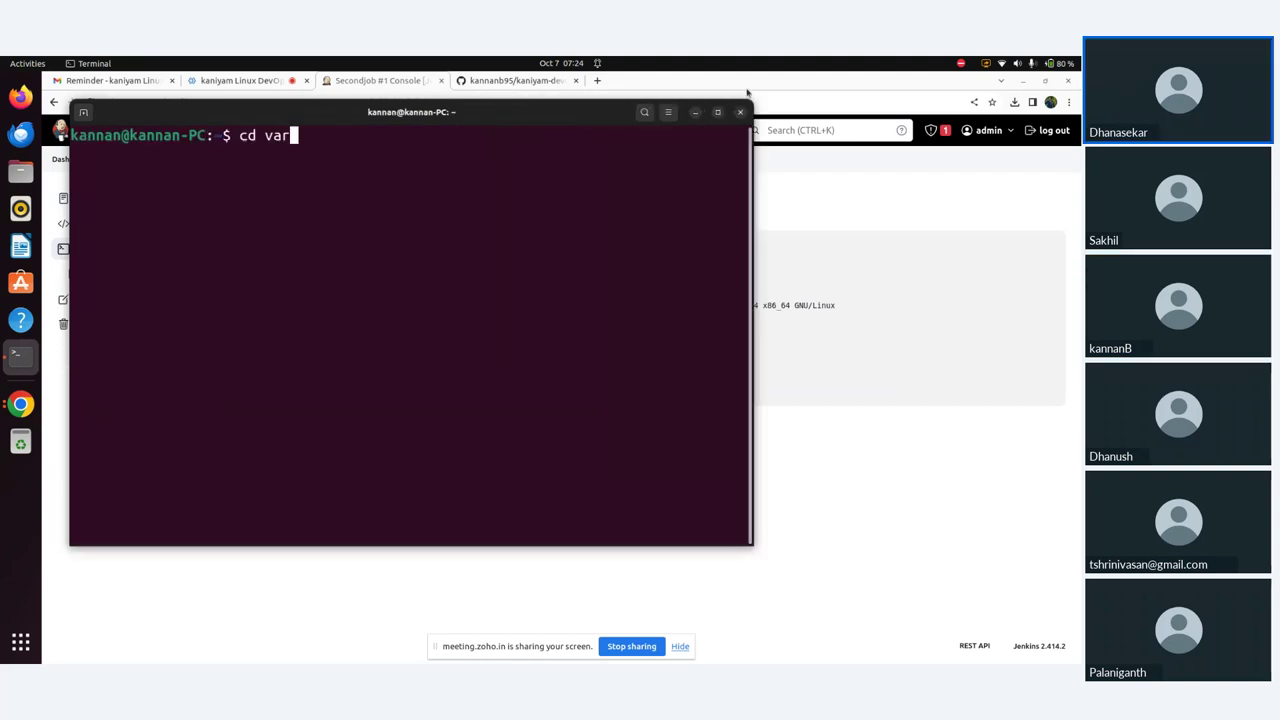
left_click(719, 112)
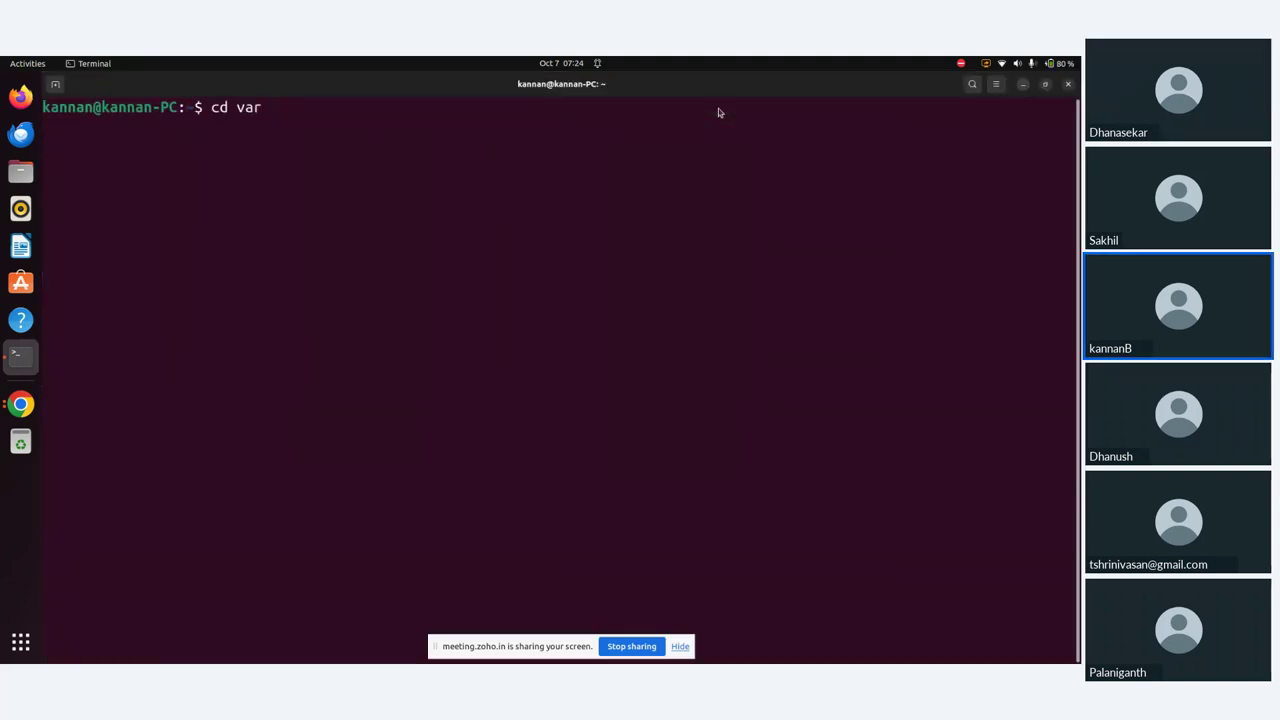
key("BackSpace")
key("BackSpace")
key("BackSpace")
type("/")
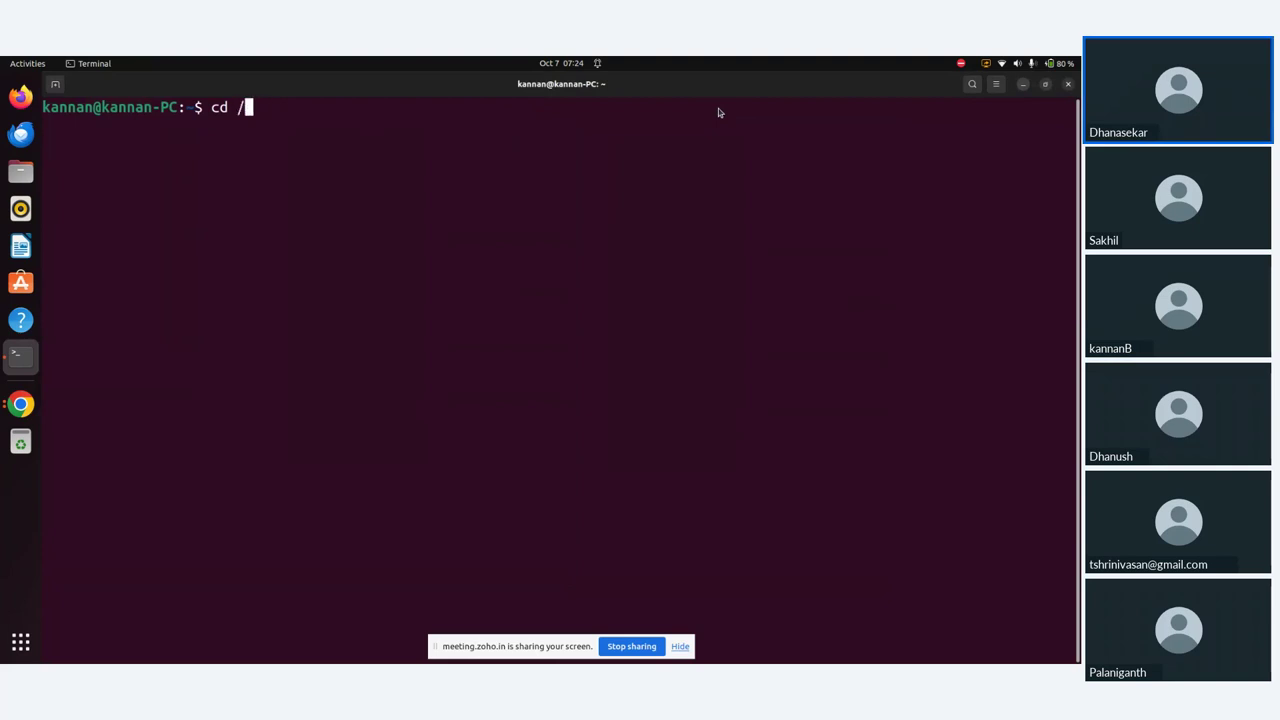
type("var/lib/j")
key("Tab")
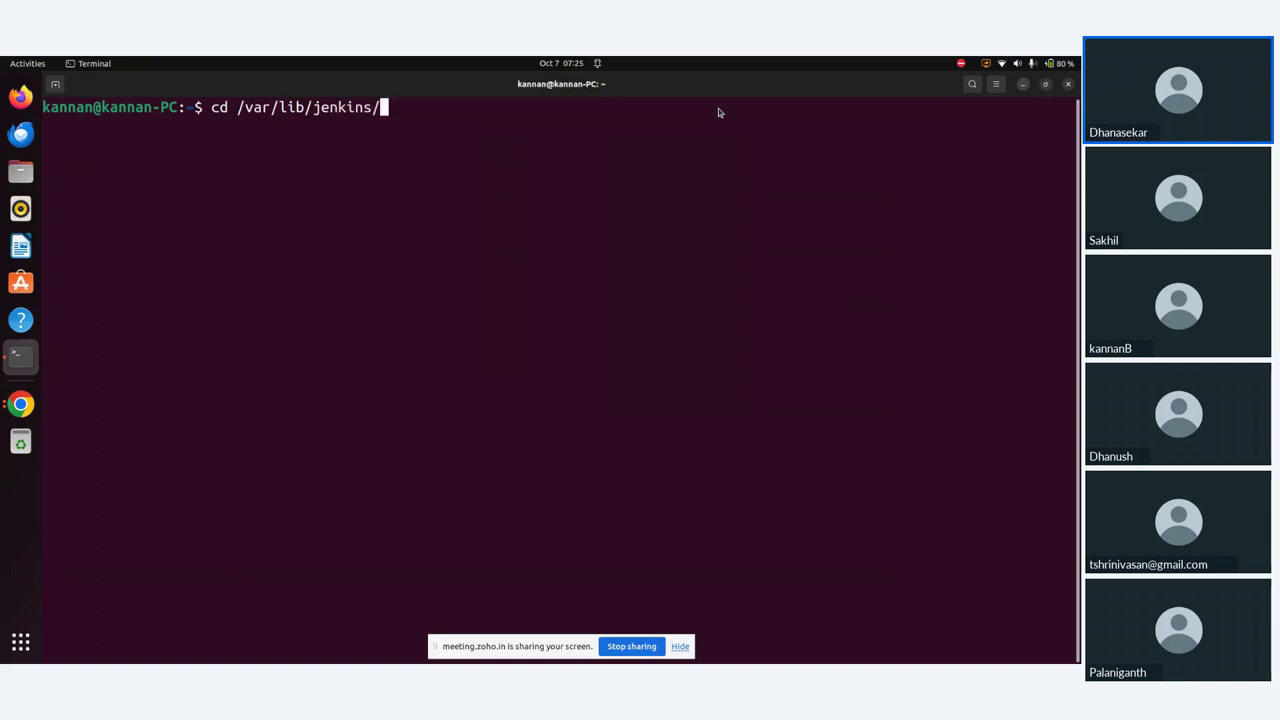
key("Return")
type("ls")
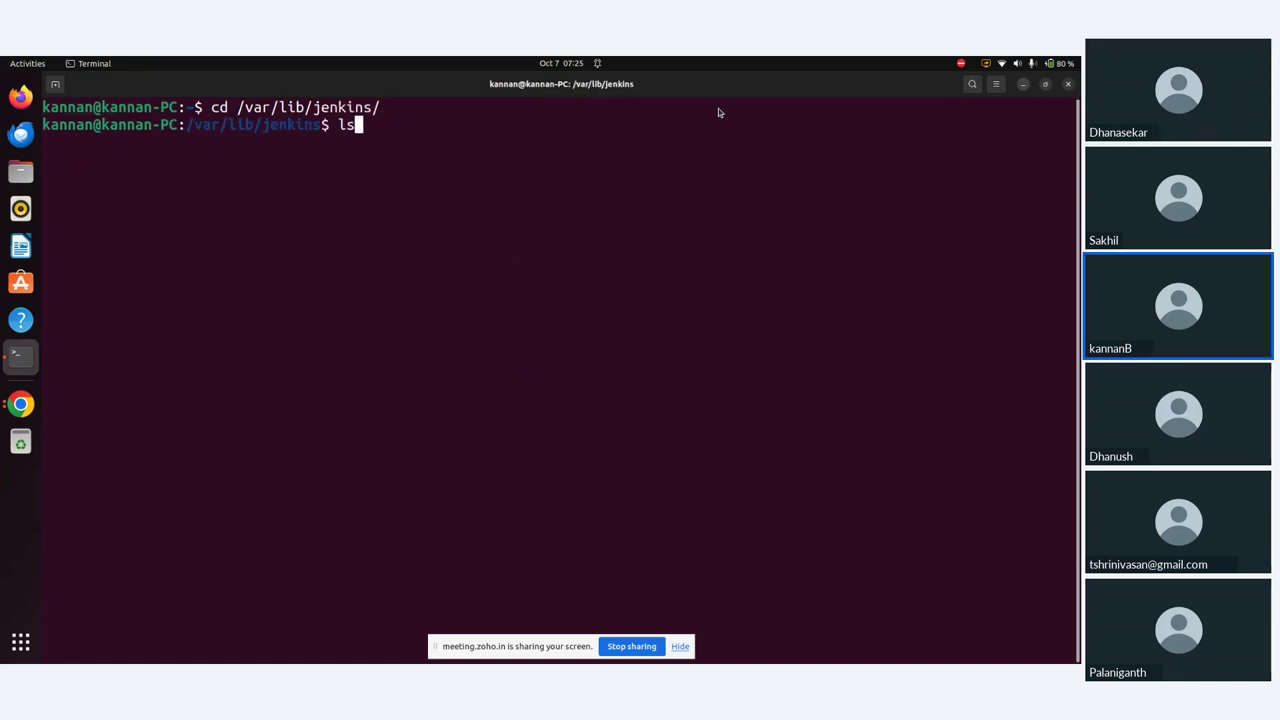
key("Return")
Step: Enter the jobs folder, list Firstjob and Secondjob, and clear the screen
type("cd ")
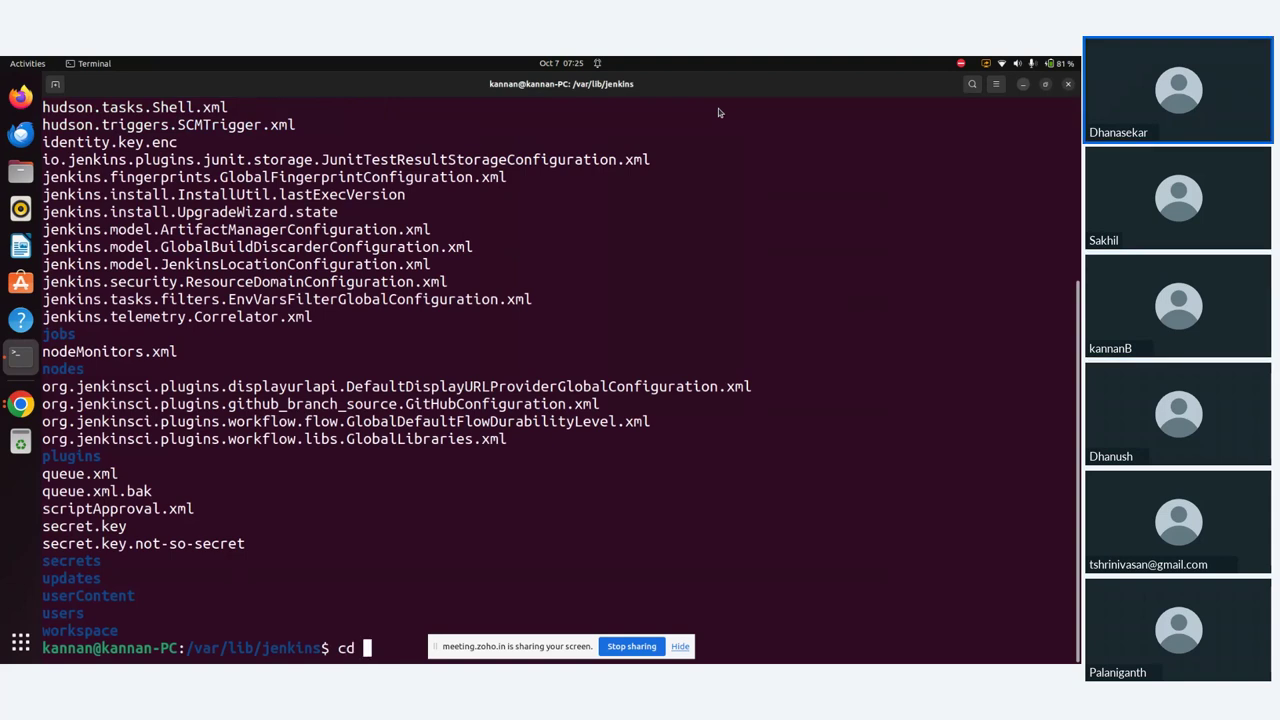
type("jo")
key("Tab")
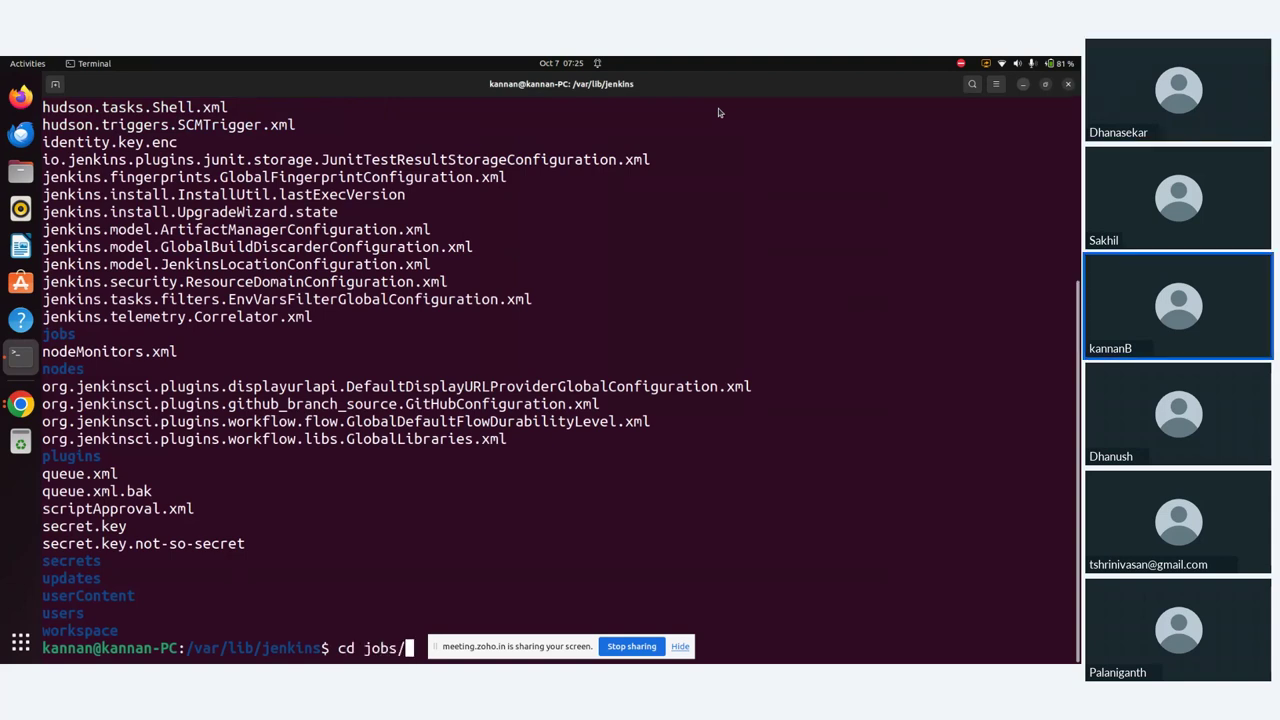
key("Return")
type("ls")
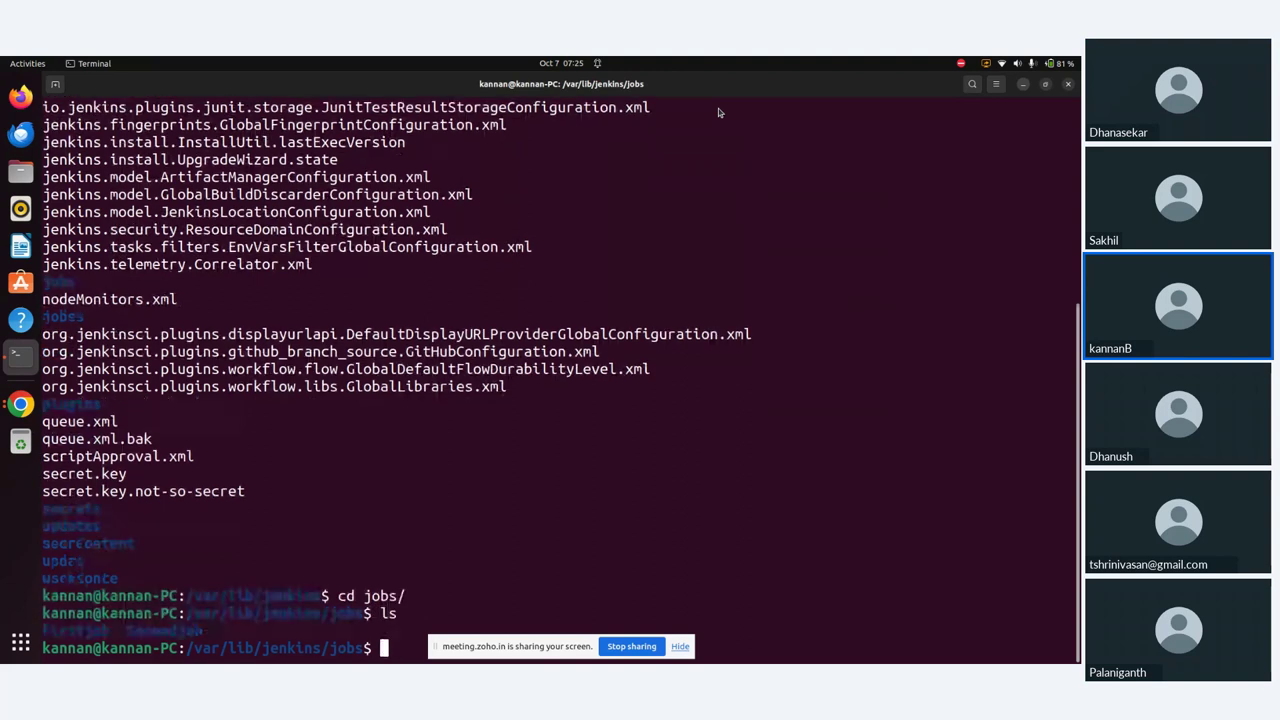
key("Return")
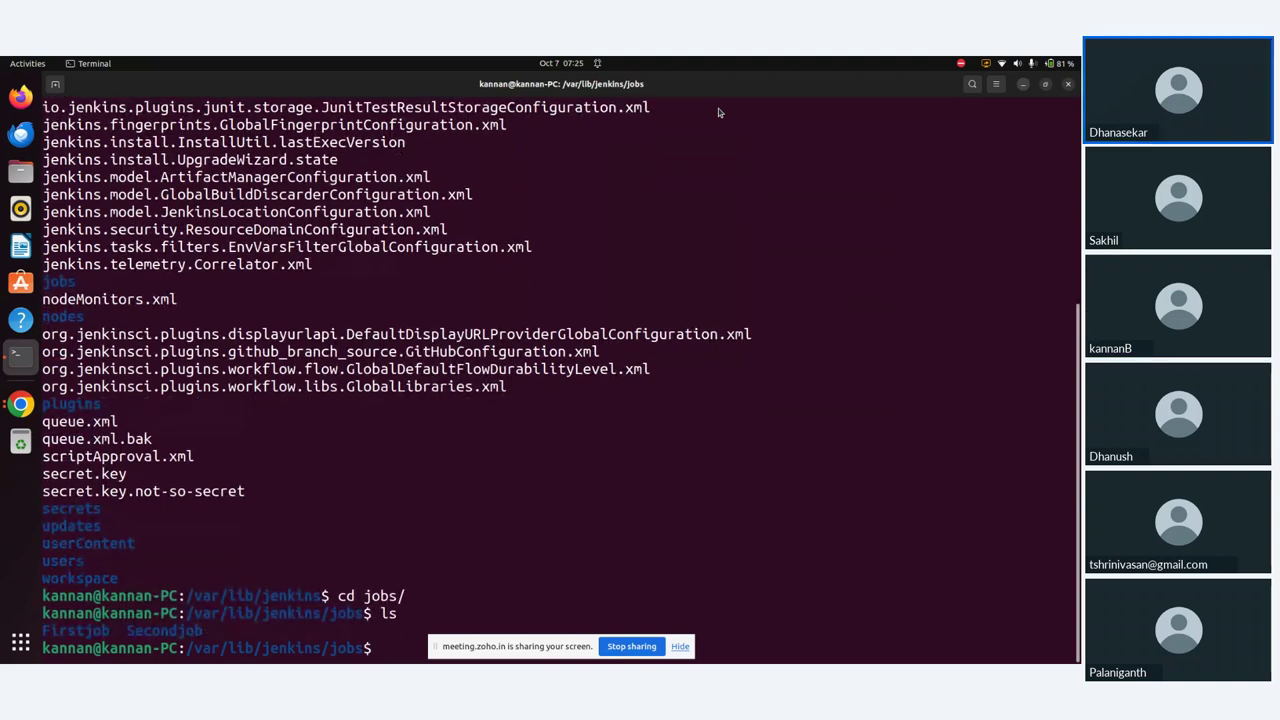
type("cd")
key("BackSpace")
key("BackSpace")
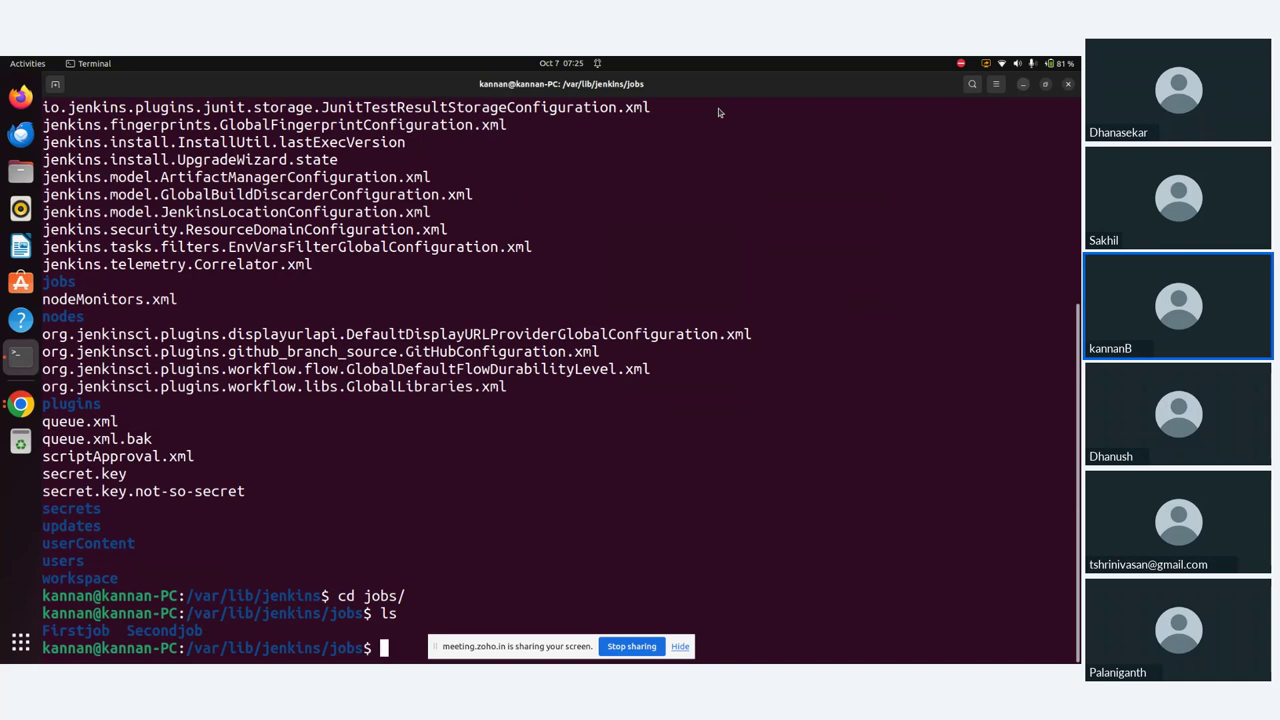
key("ctrl+l")
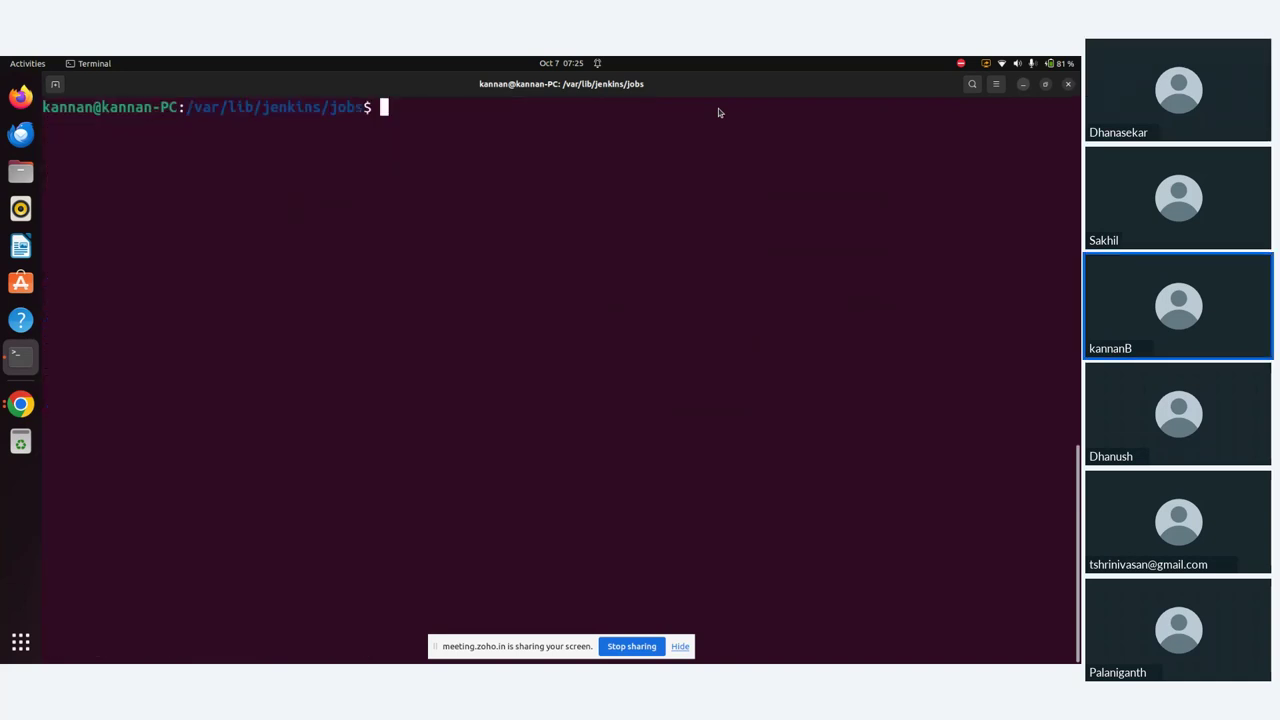
Step: Go into Firstjob/builds and list the saved builds
type("ls")
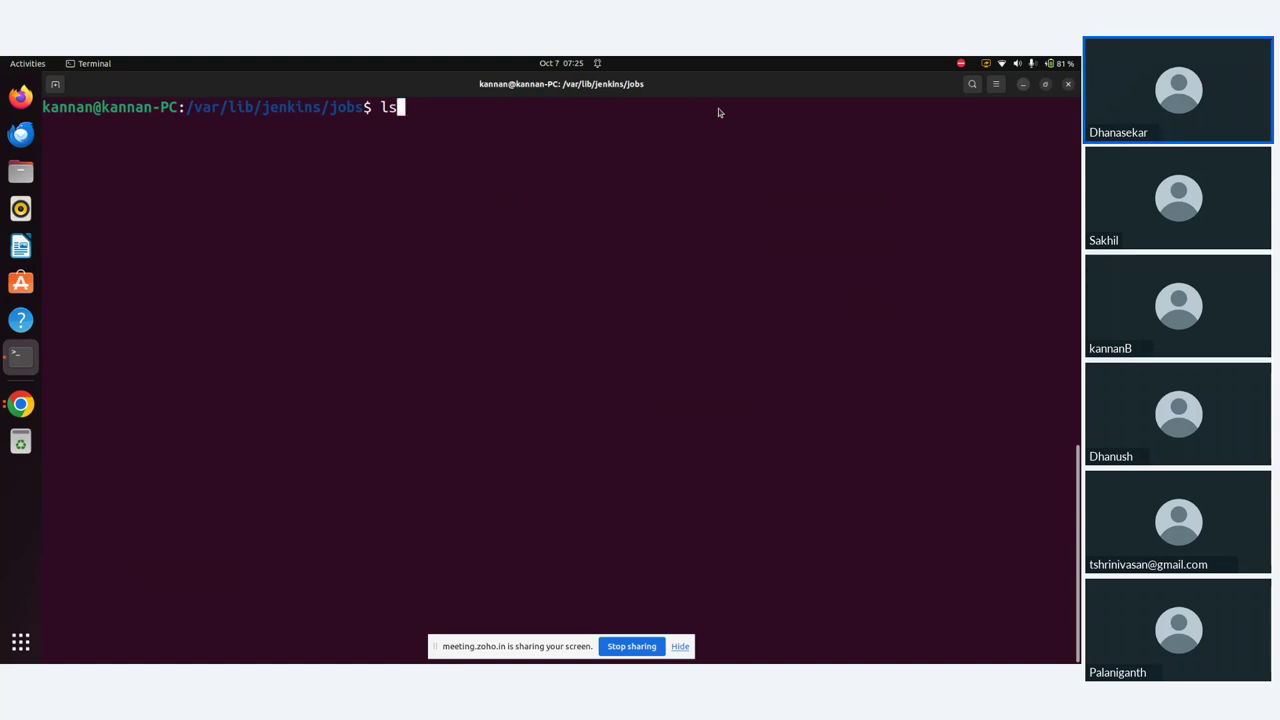
key("Return")
type("cd ")
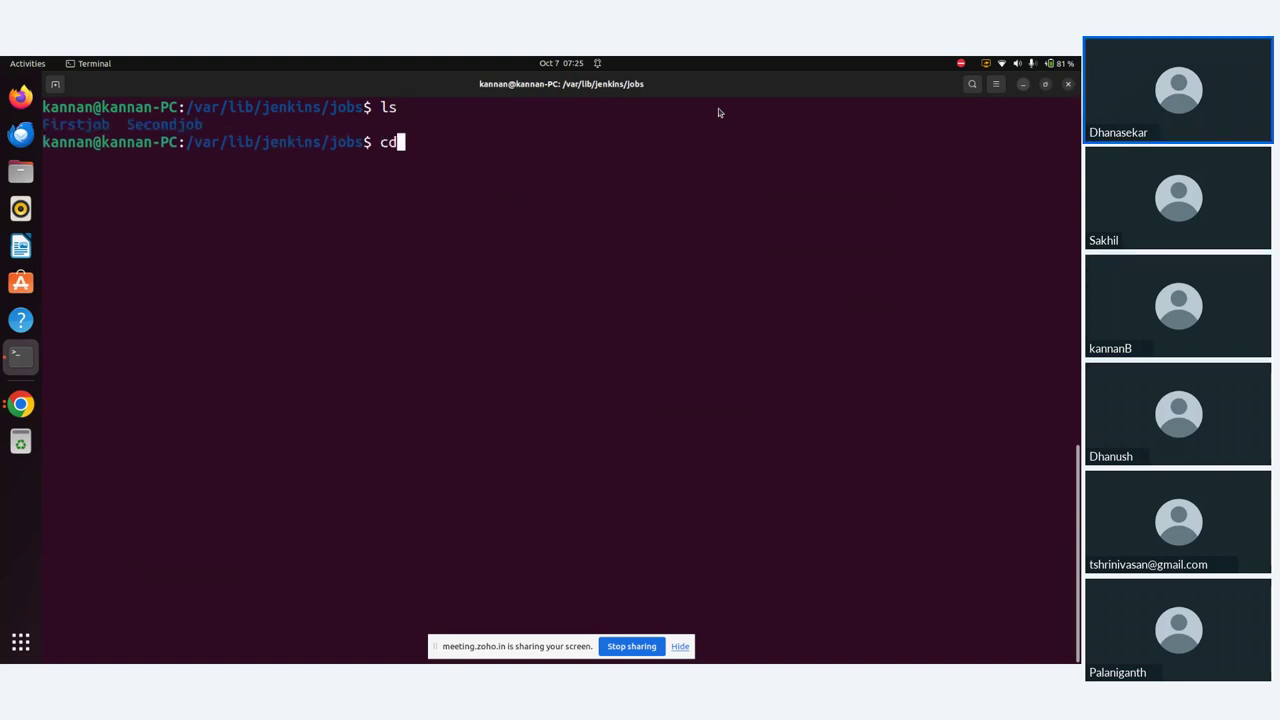
type("F")
key("Tab")
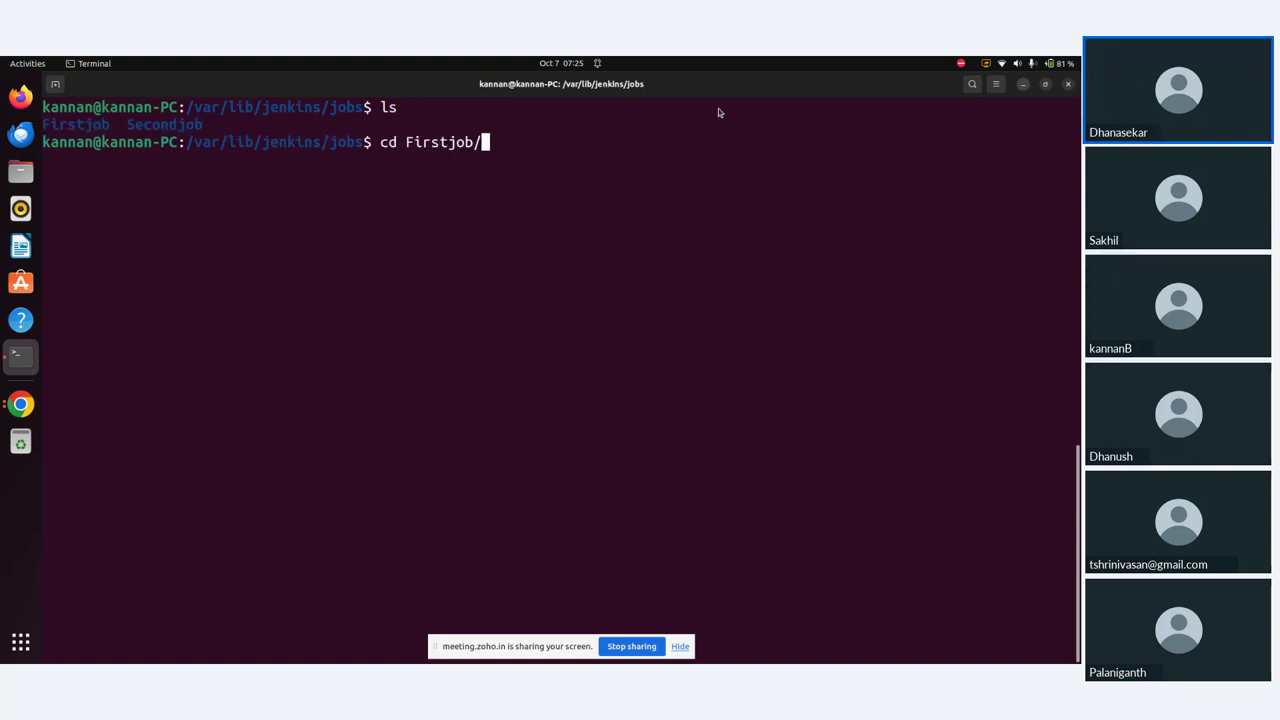
key("Return")
type("ls")
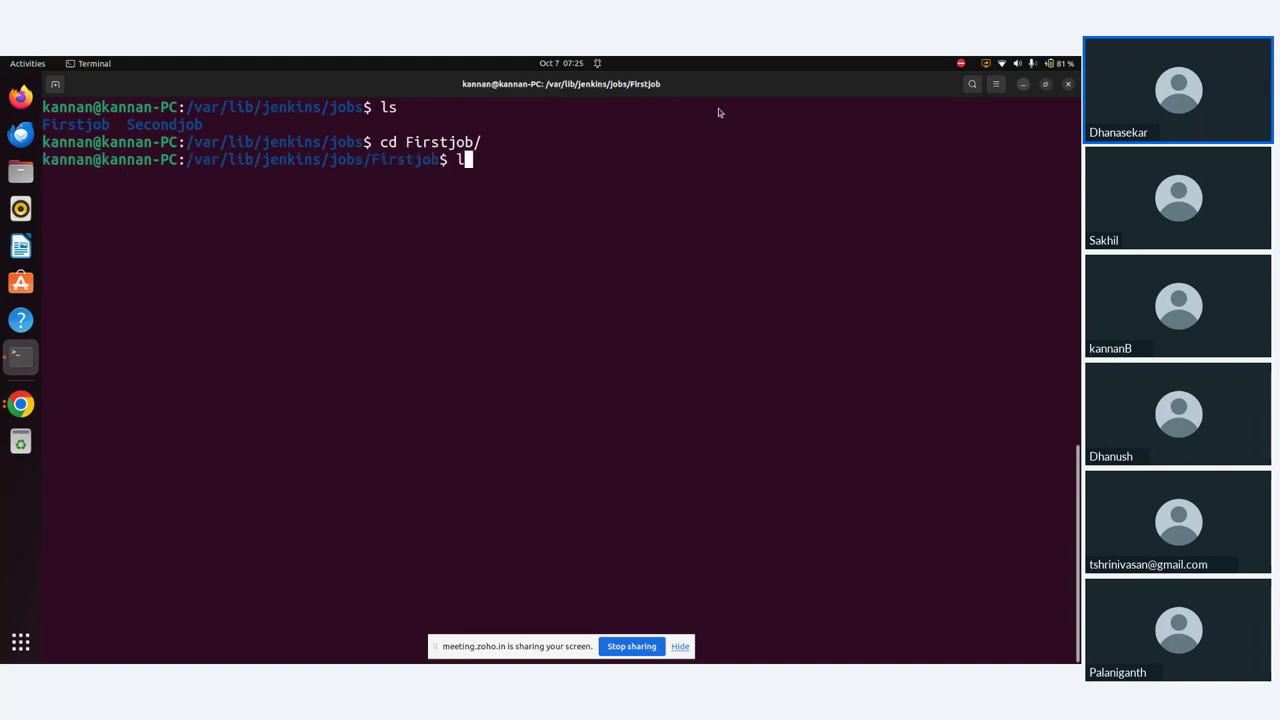
key("Return")
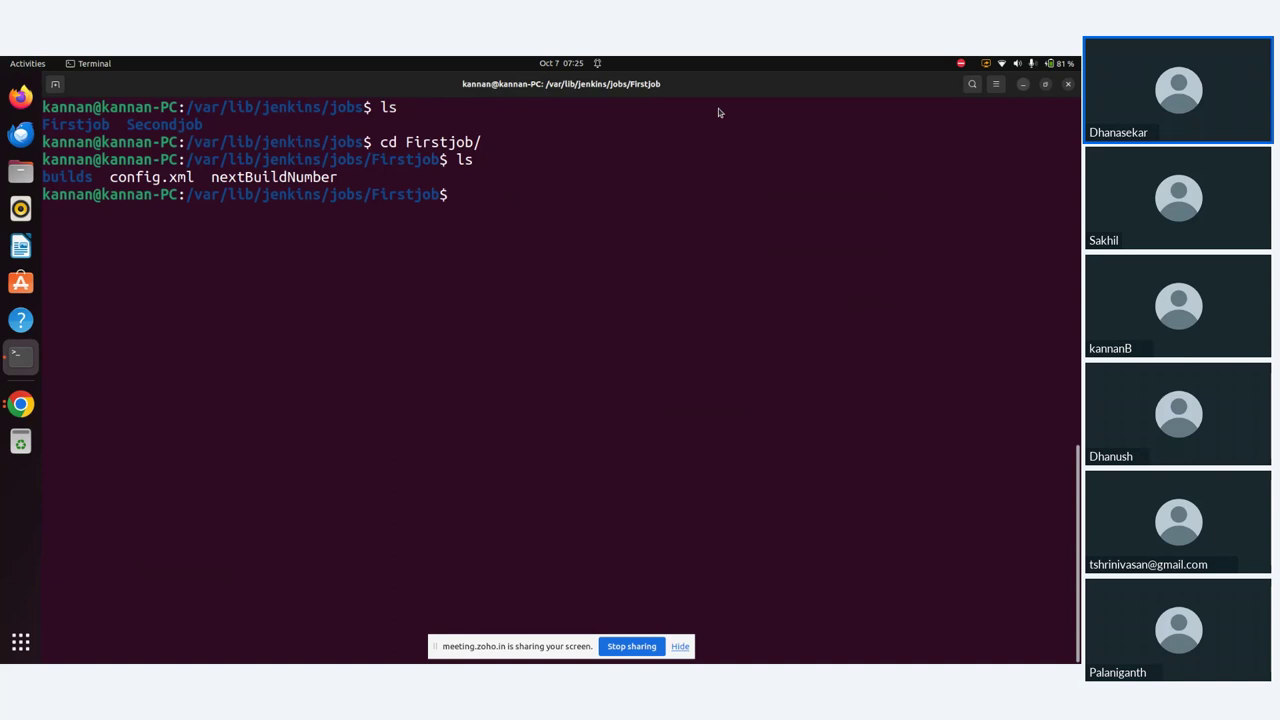
type("cd b")
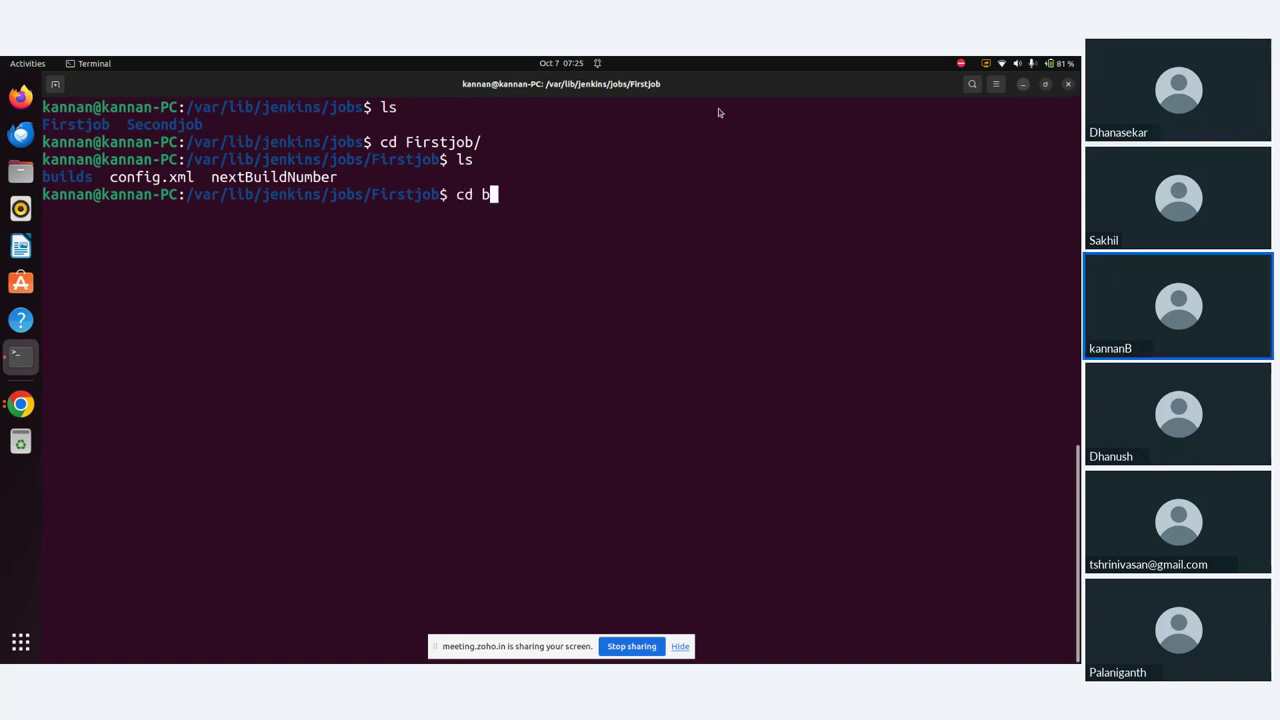
key("Tab")
key("Return")
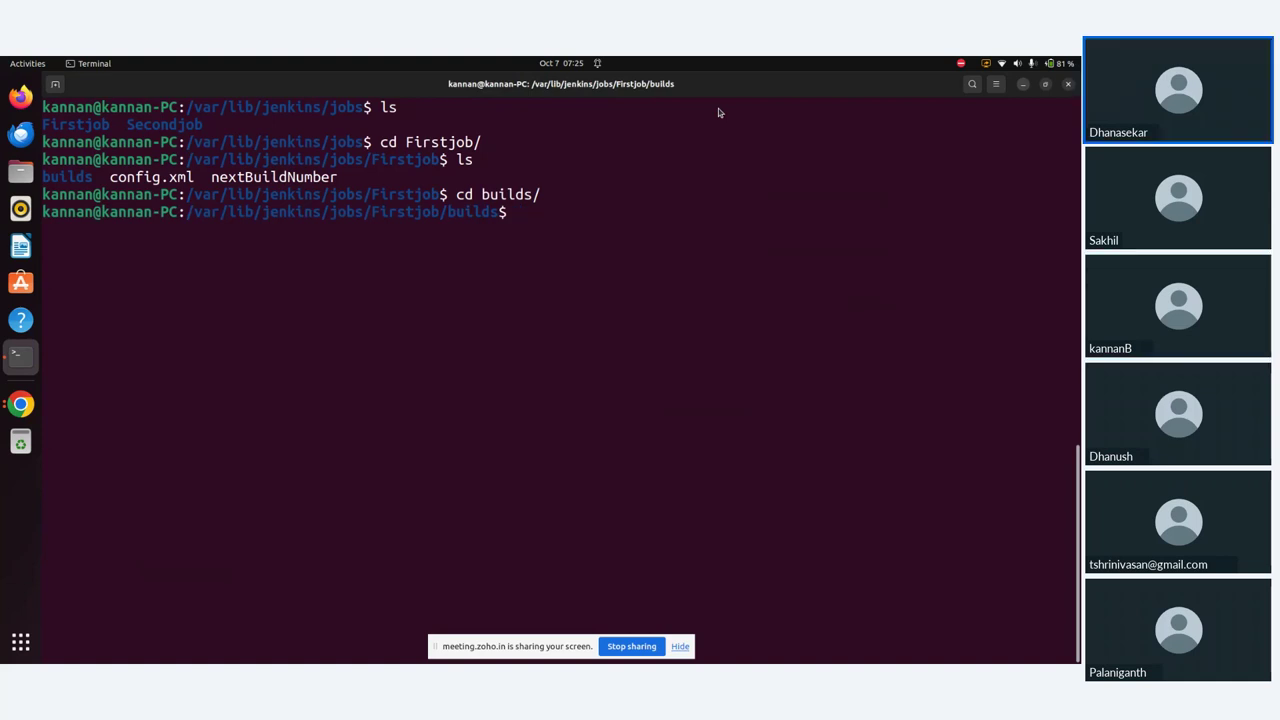
type("ls")
key("Return")
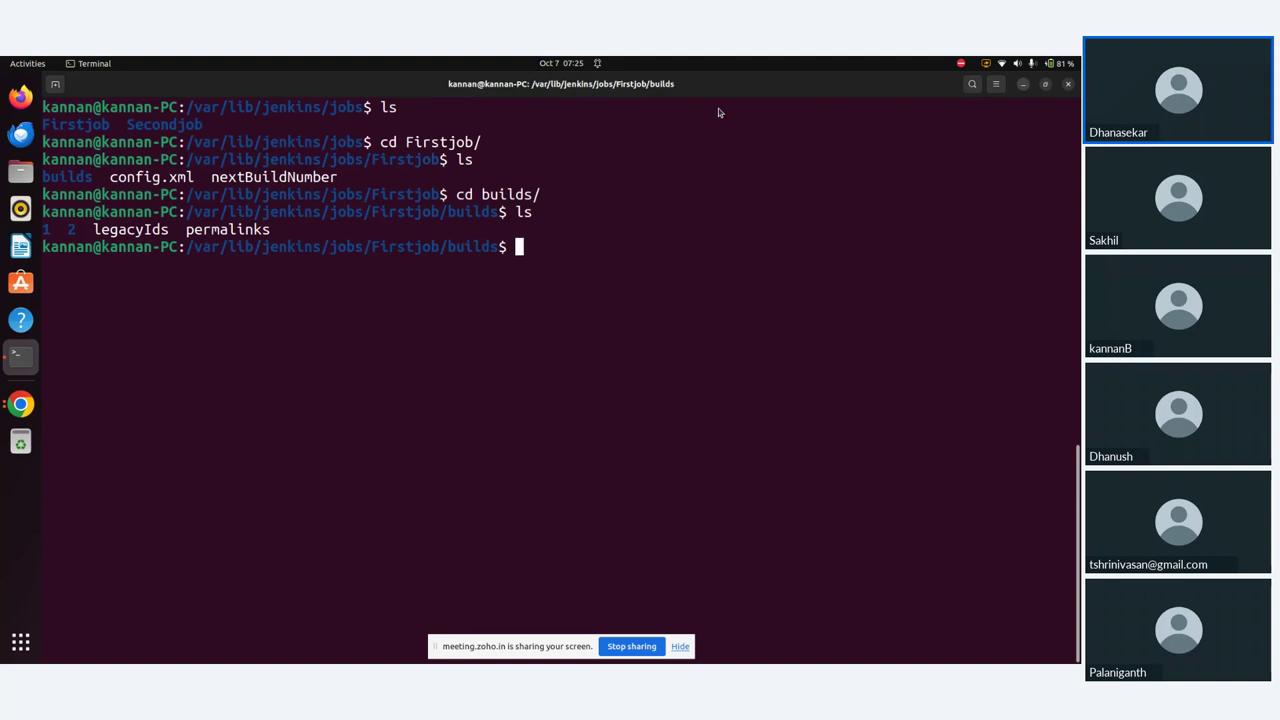
Step: Print build 1's log, showing the df-Th not found error and Finished: FAILURE
type("cd 2")
key("Return")
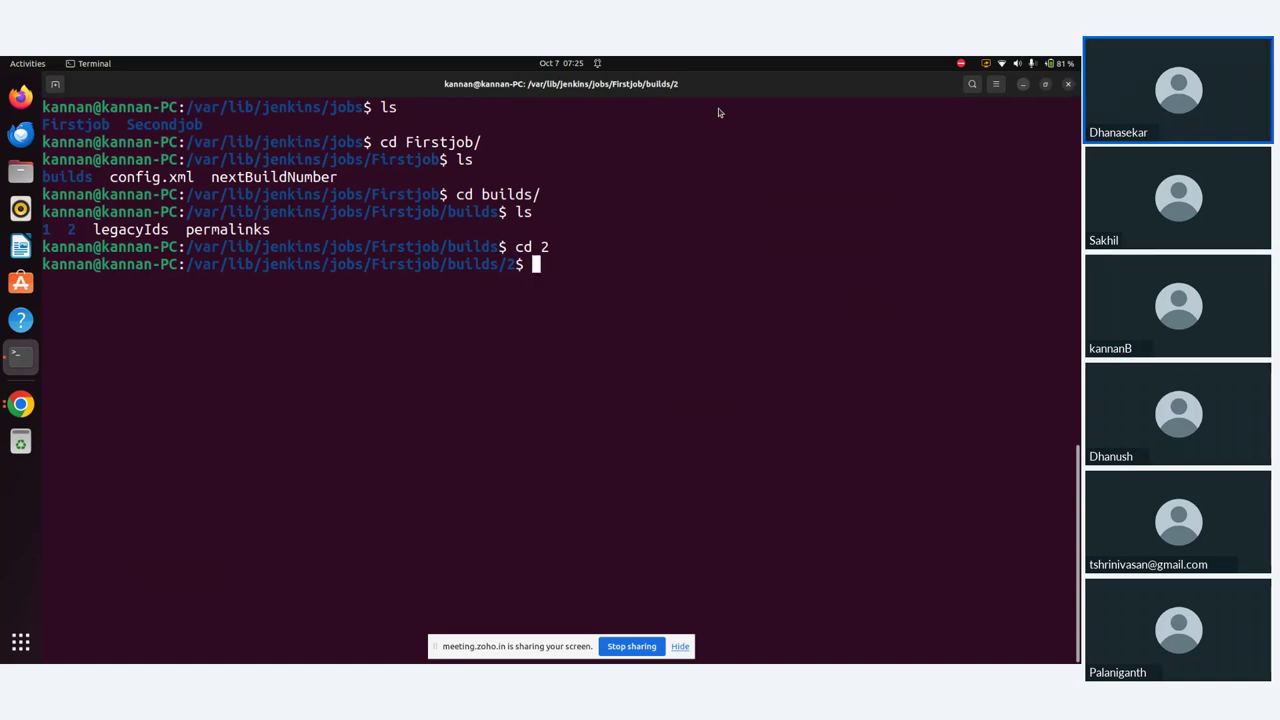
type("cd ..")
key("Return")
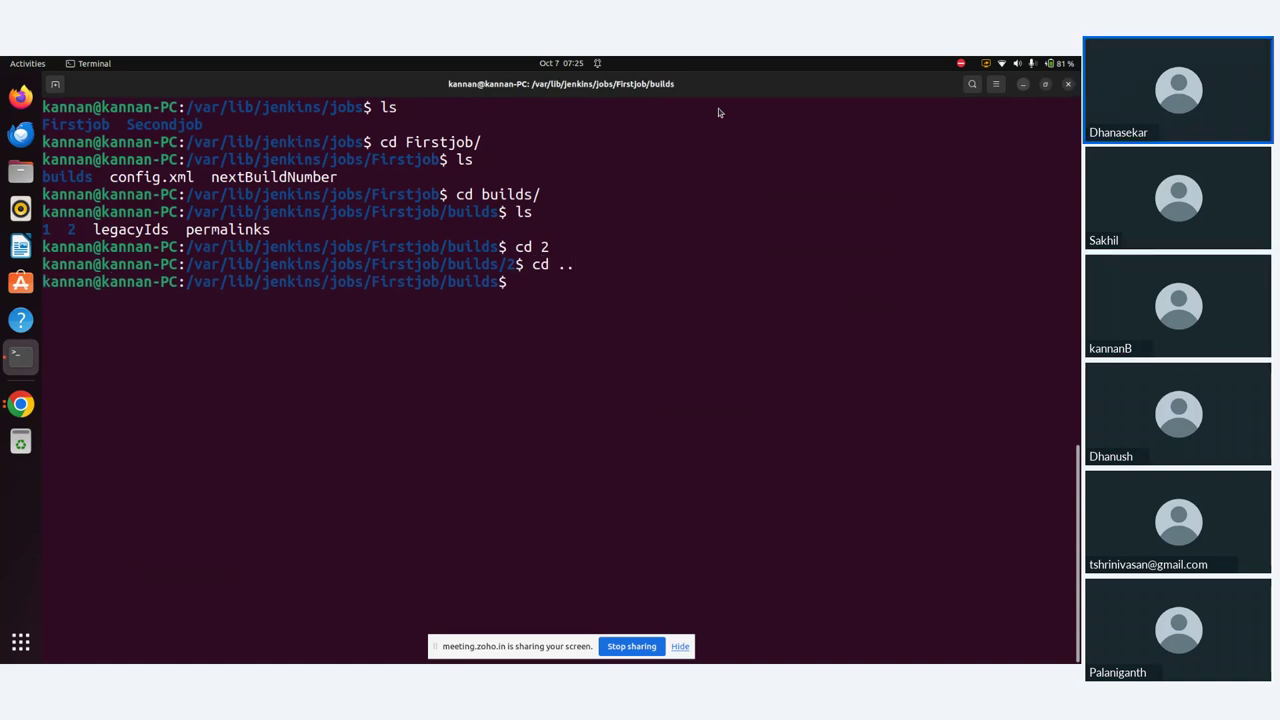
type("cd 1")
key("Return")
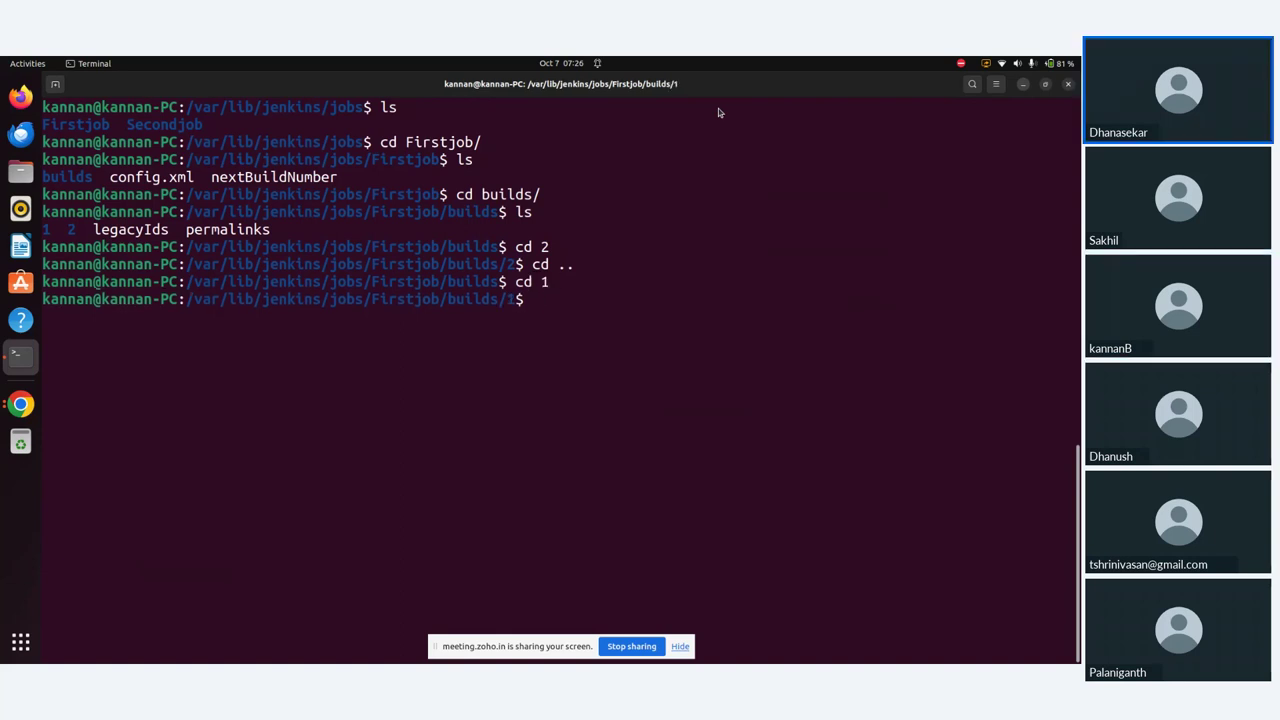
type("ls")
key("Return")
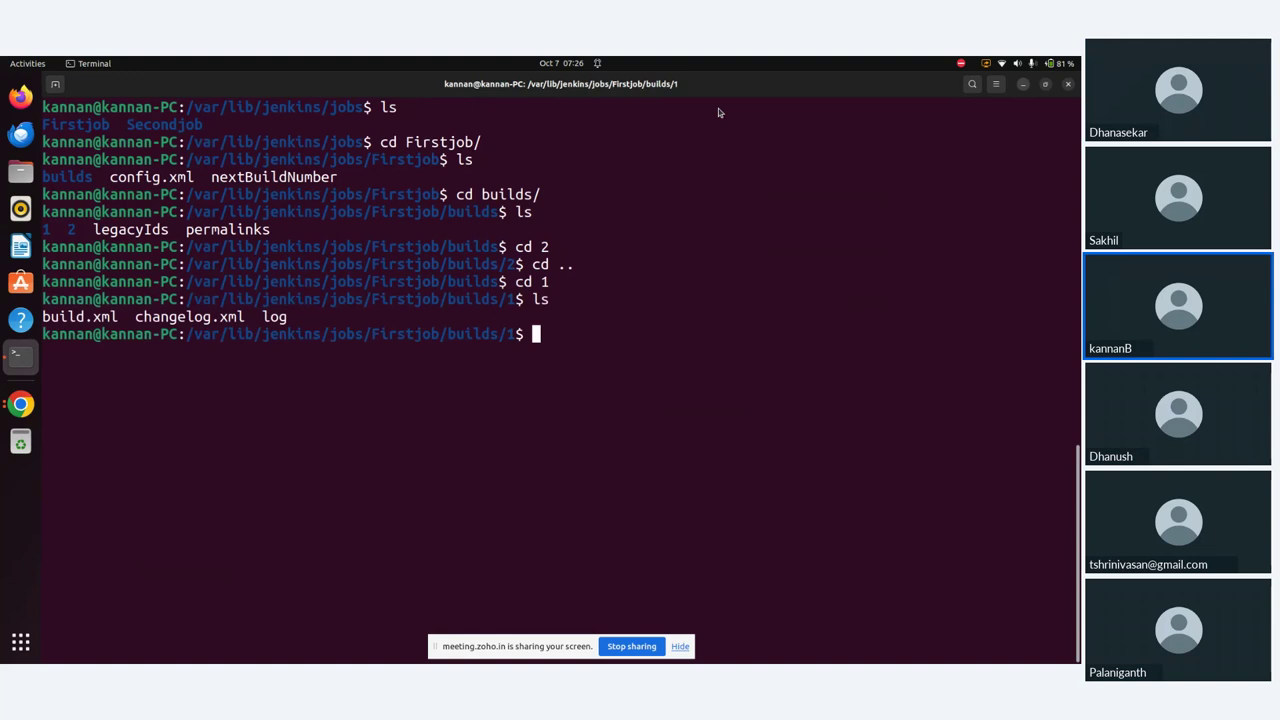
type("cat")
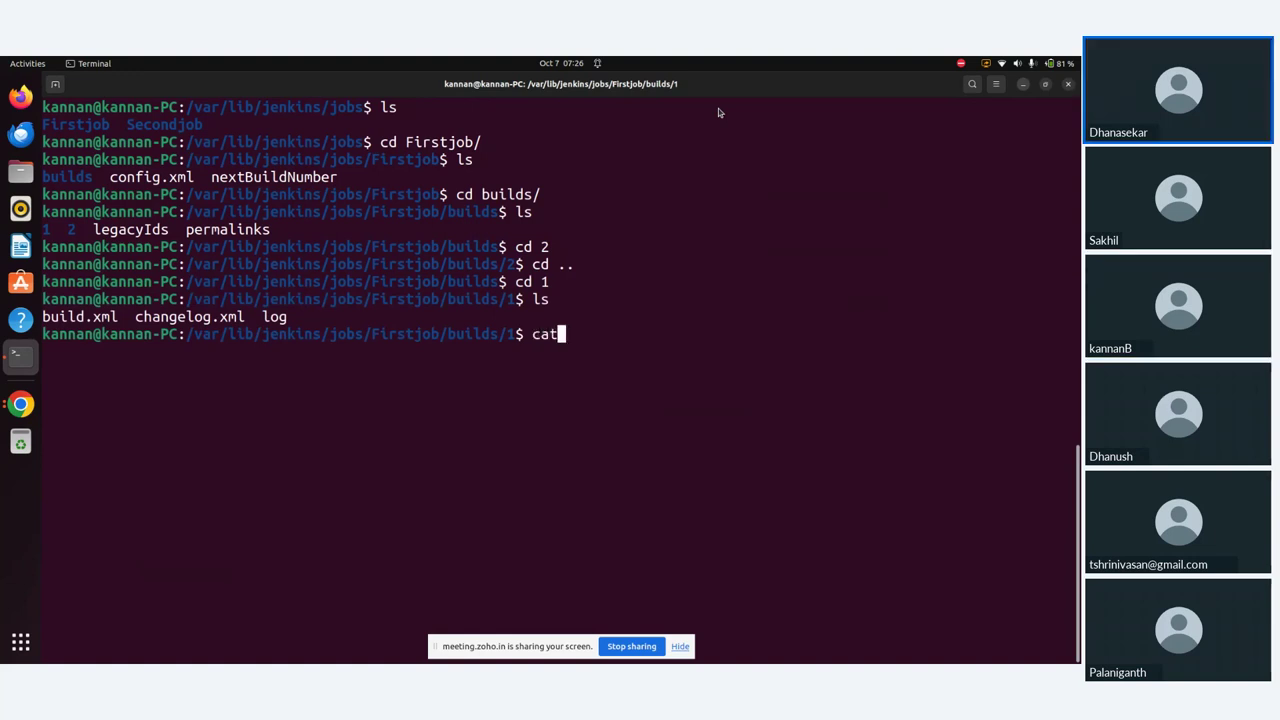
type(" log")
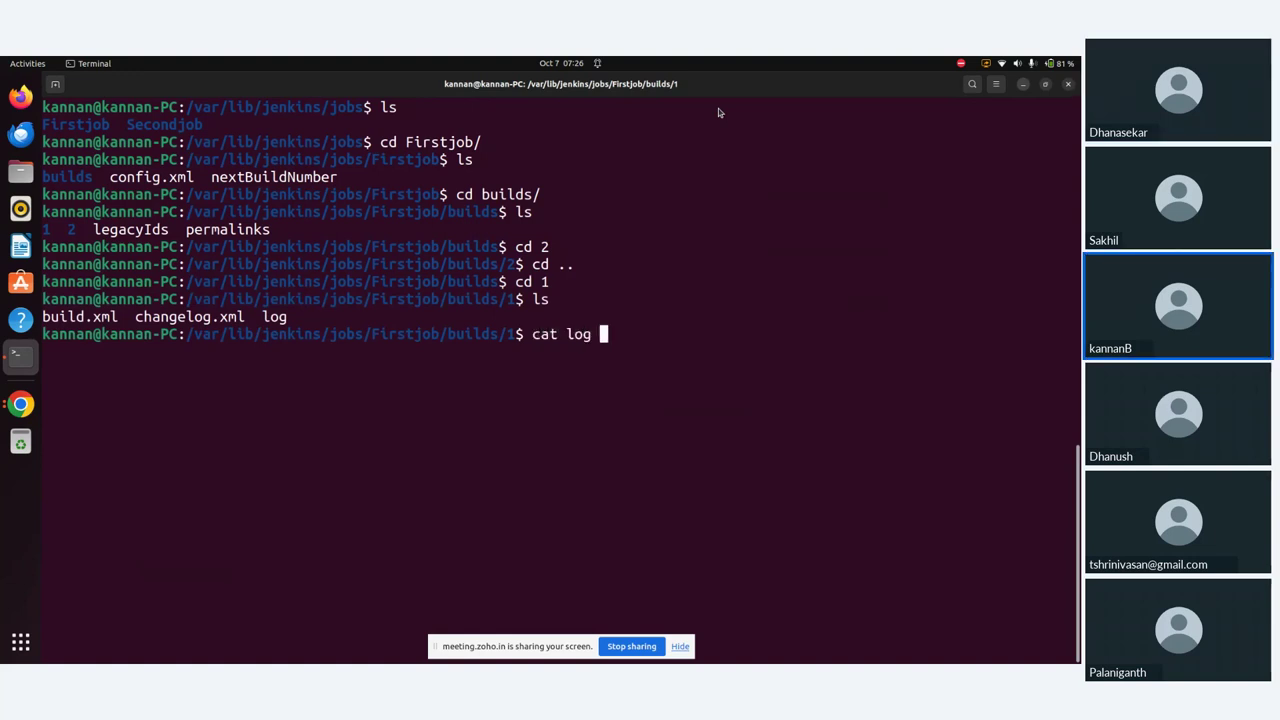
key("Return")
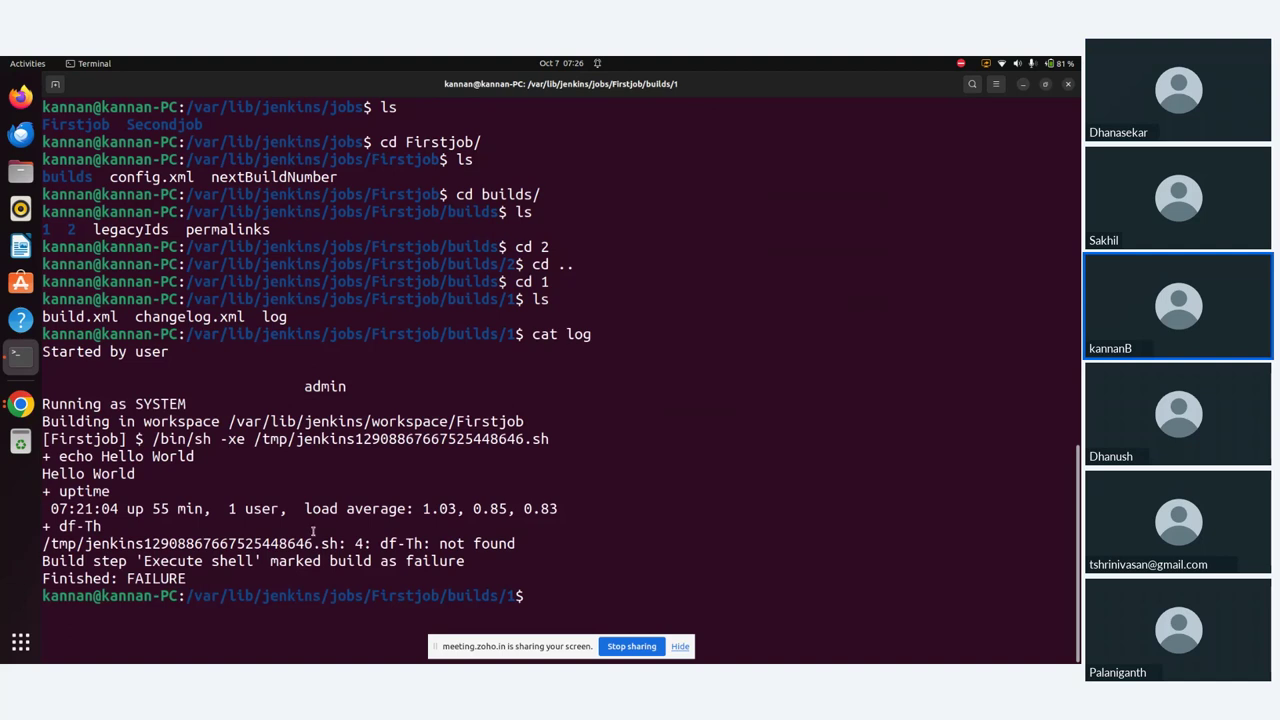
left_click_drag(118, 579, 190, 579)
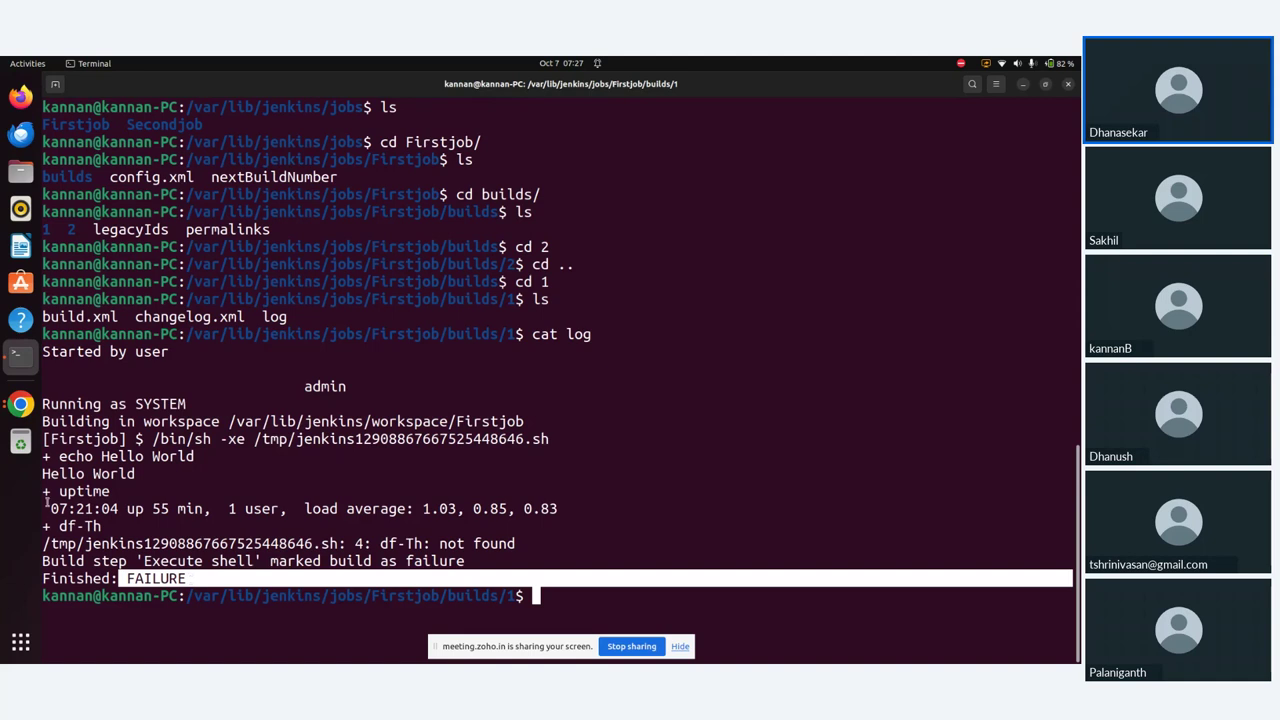
Step: Return to the Jenkins dashboard showing Firstjob and Secondjob build statuses
left_click(20, 404)
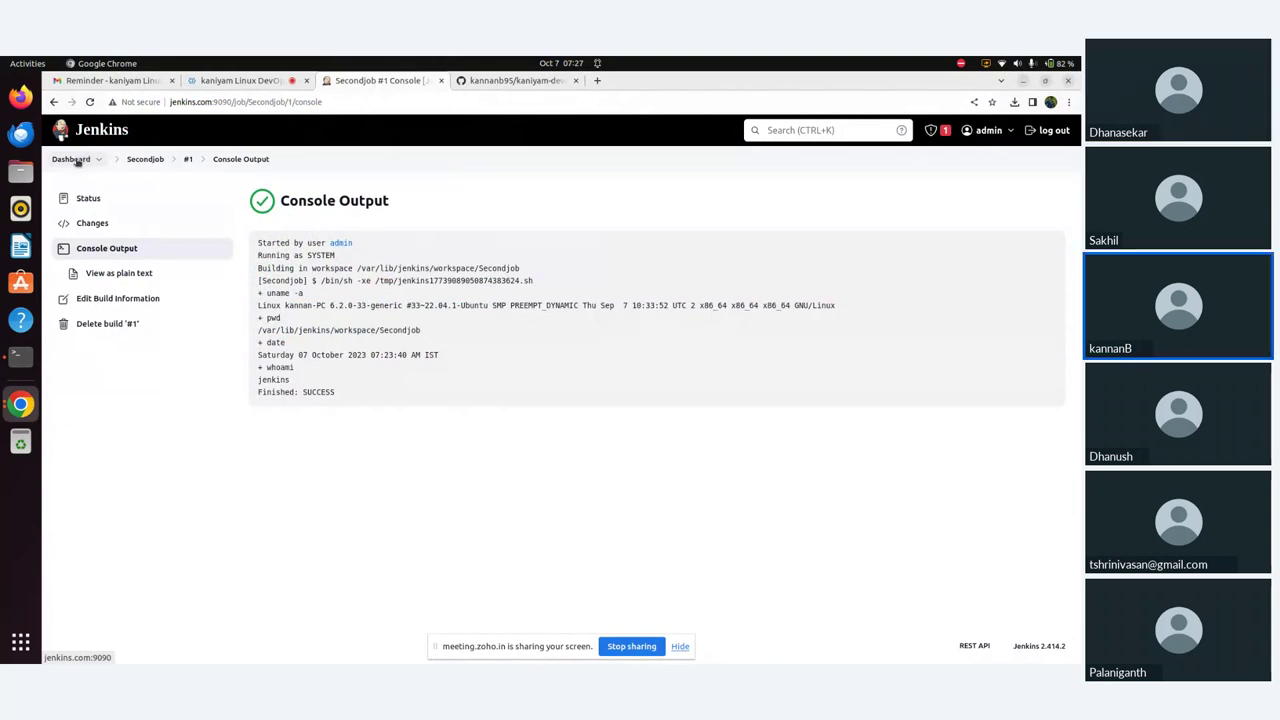
left_click(72, 159)
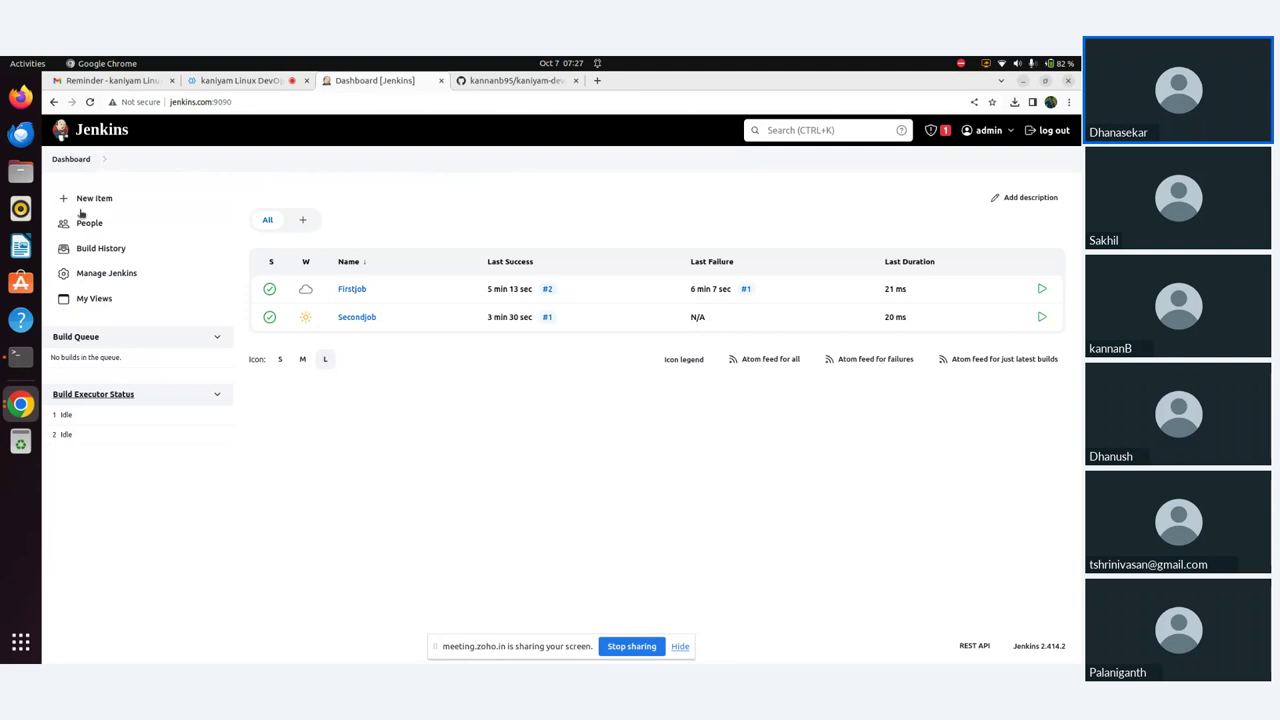
Step: Open Manage Jenkins, then switch to the Gmail meeting reminder email tab
left_click(92, 276)
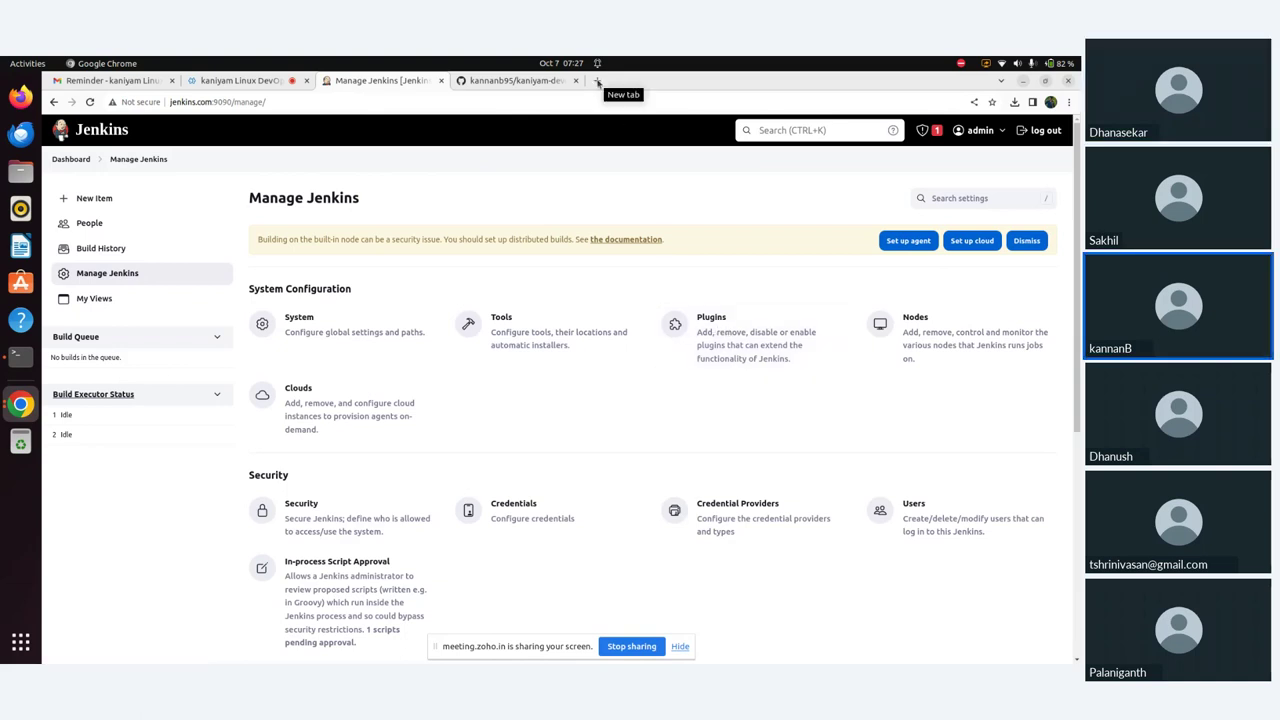
left_click(103, 81)
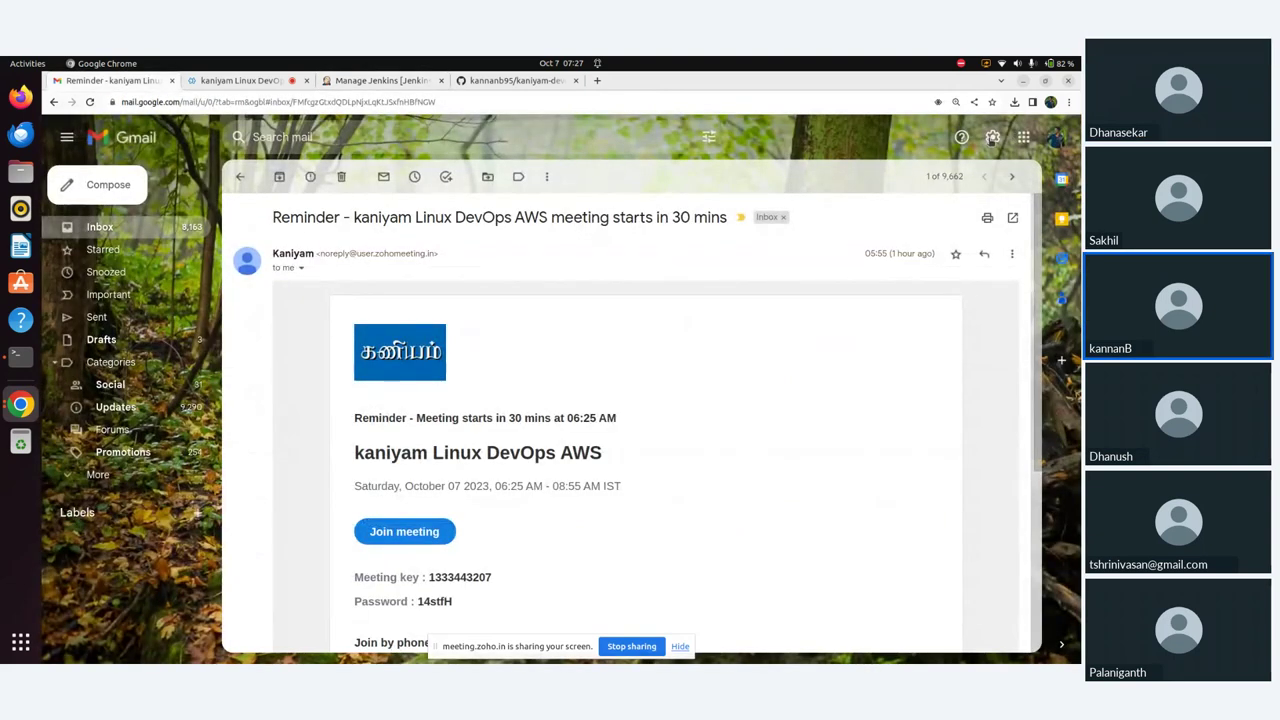
left_click(992, 139)
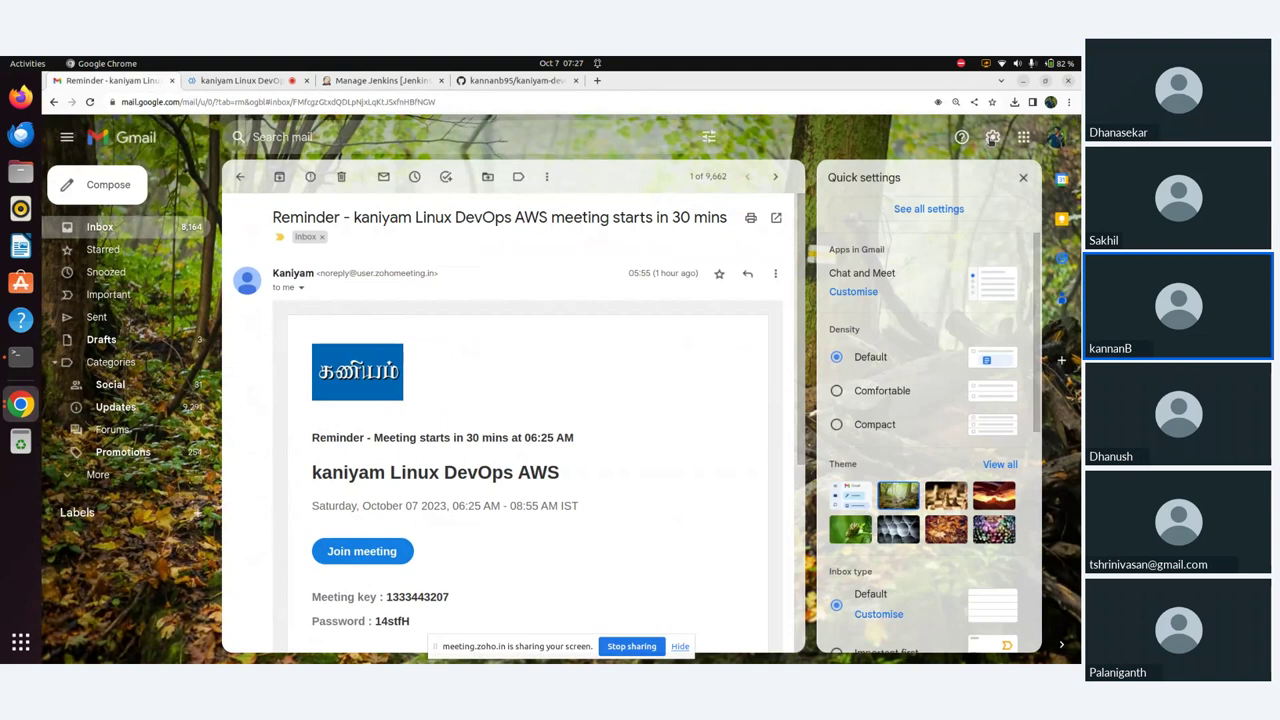
left_click(1023, 177)
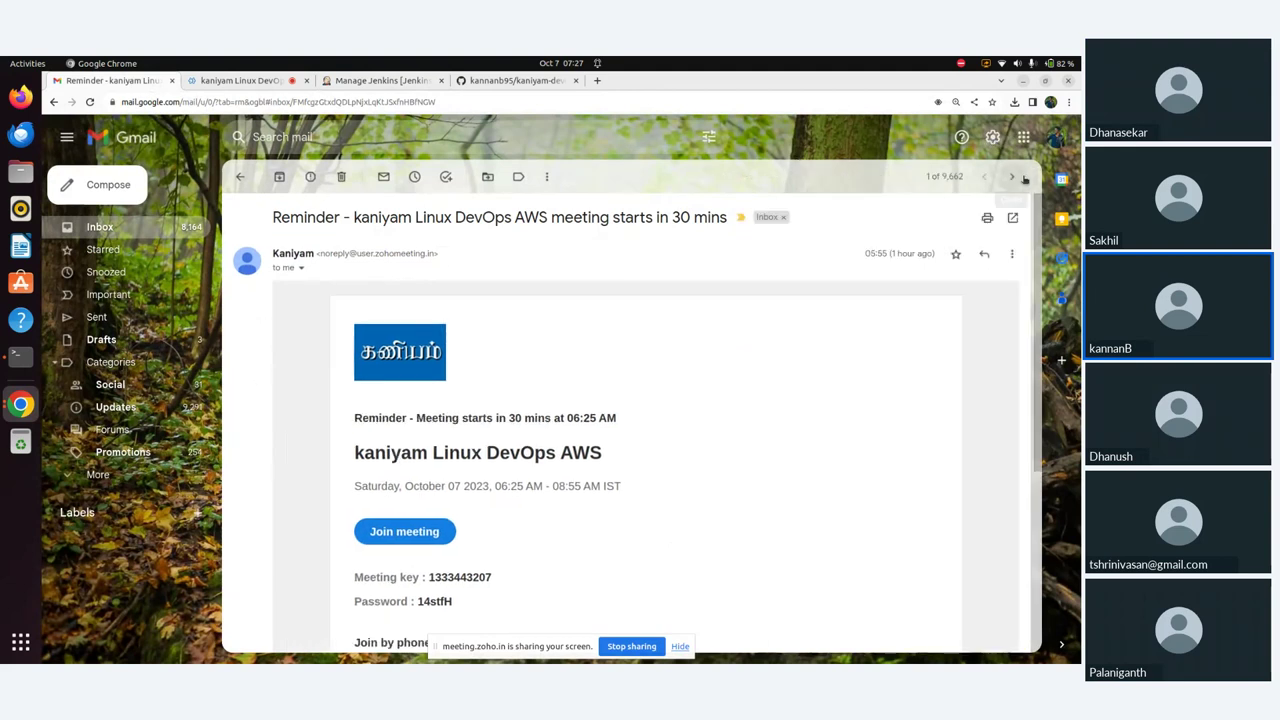
left_click(991, 138)
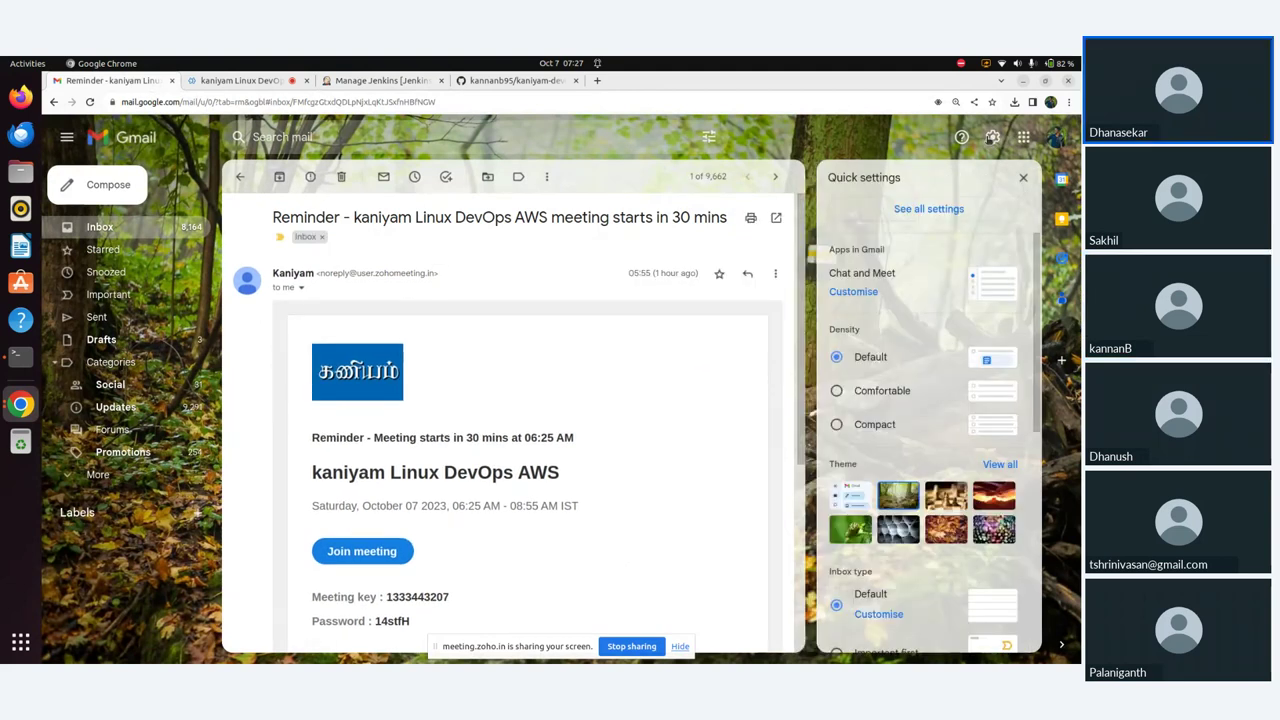
left_click(991, 138)
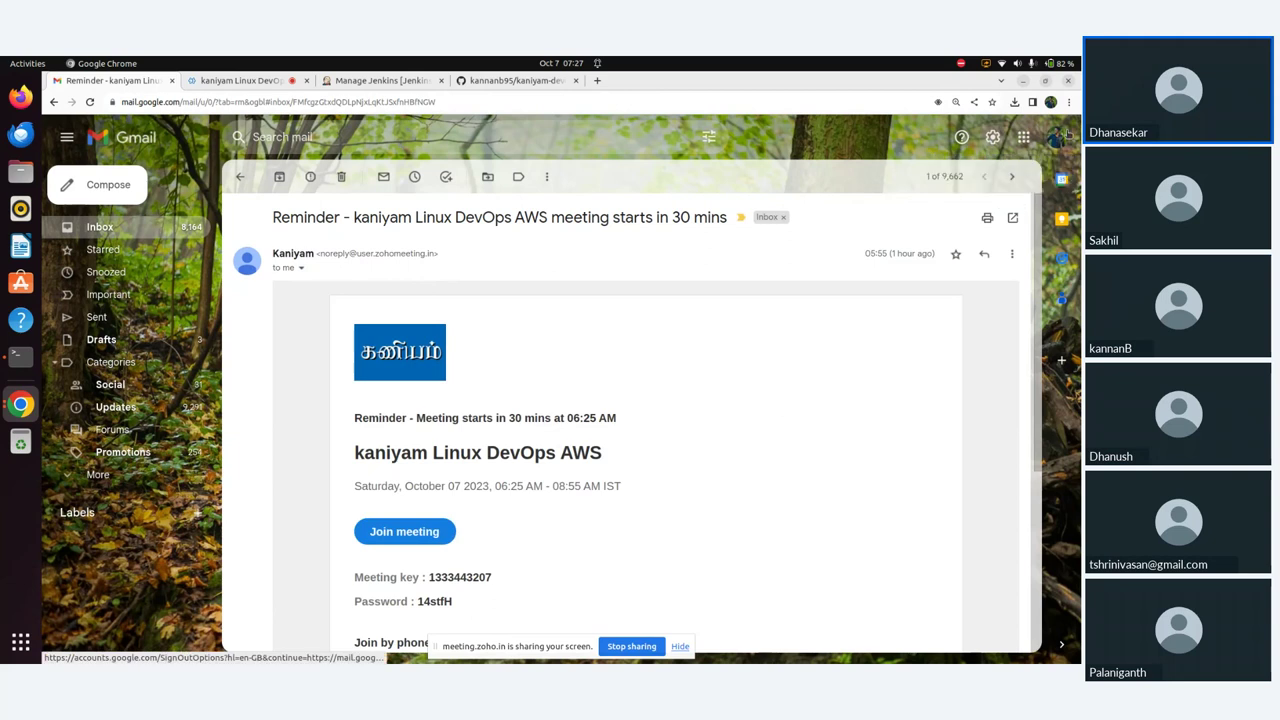
left_click(1062, 136)
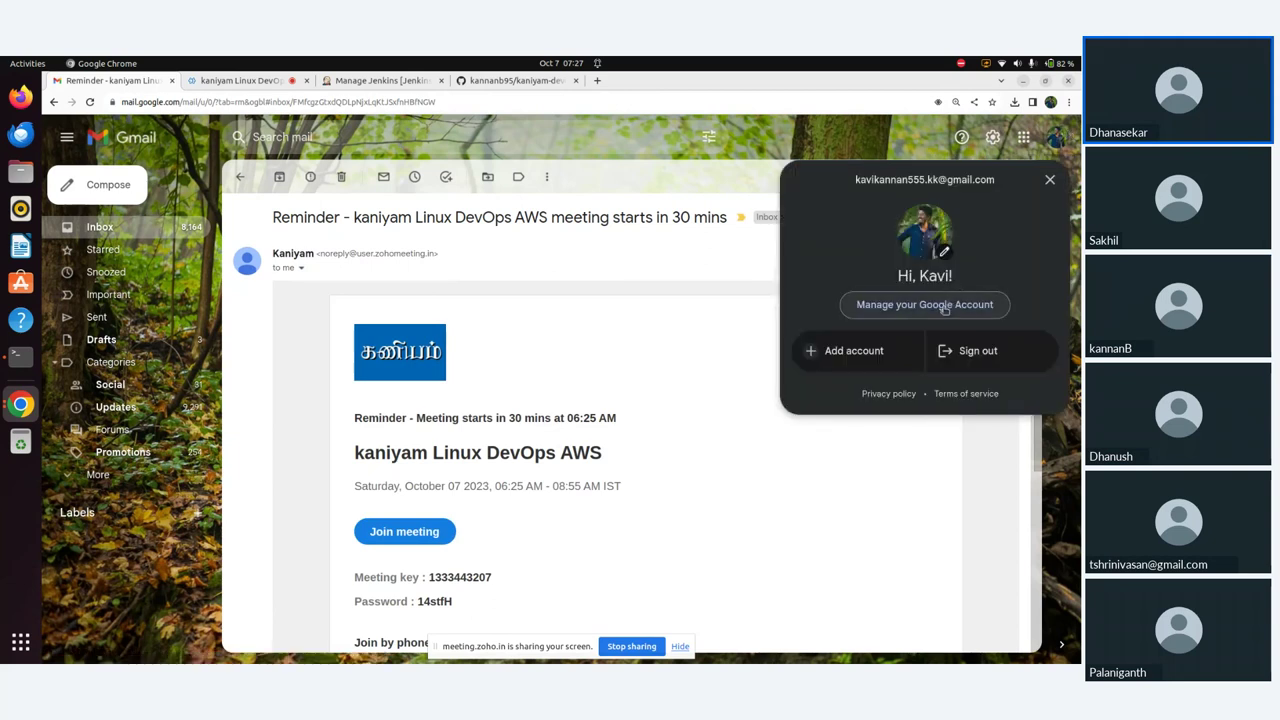
left_click(944, 305)
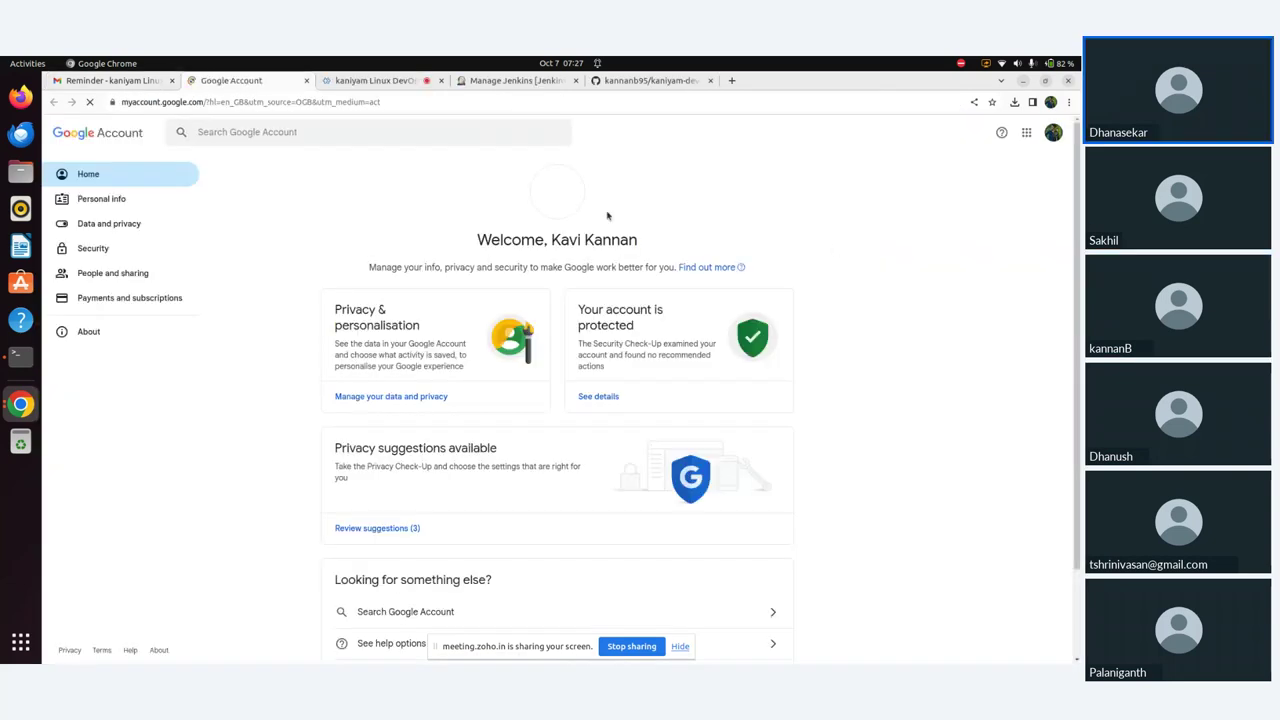
Step: Search 'app' from the Security page and open App passwords
left_click(128, 251)
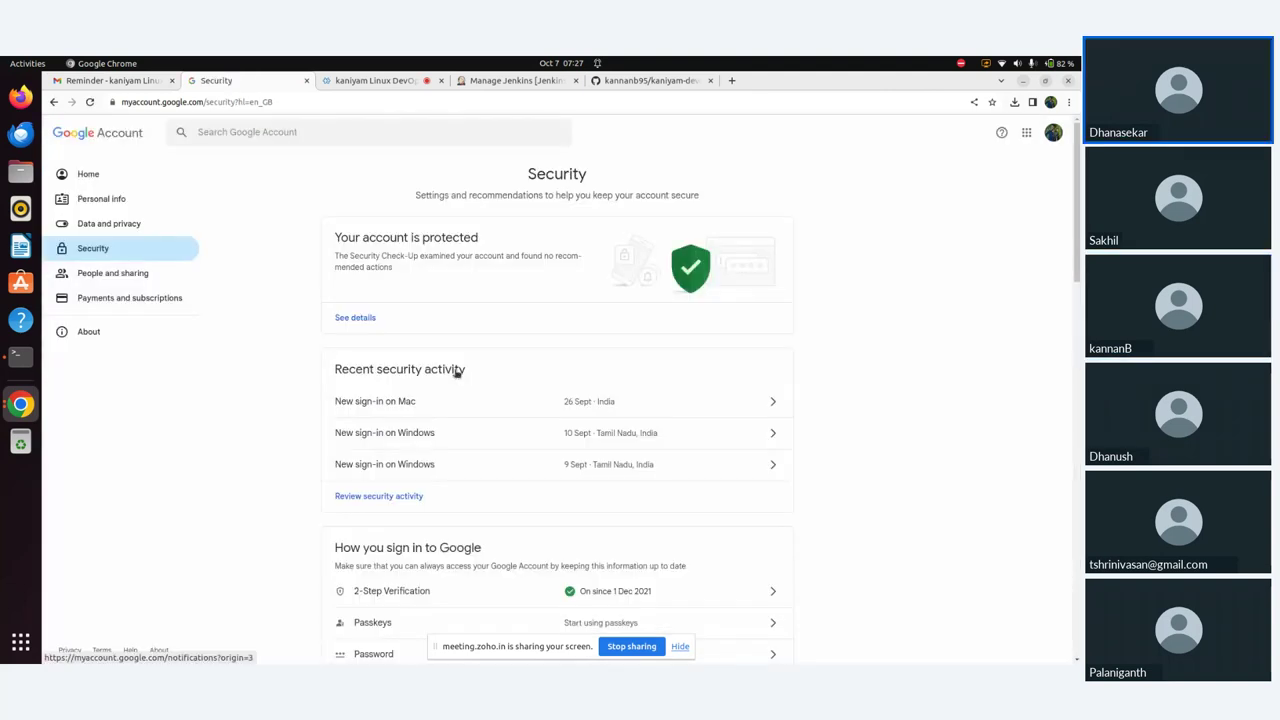
scroll(450, 405, "down", 3)
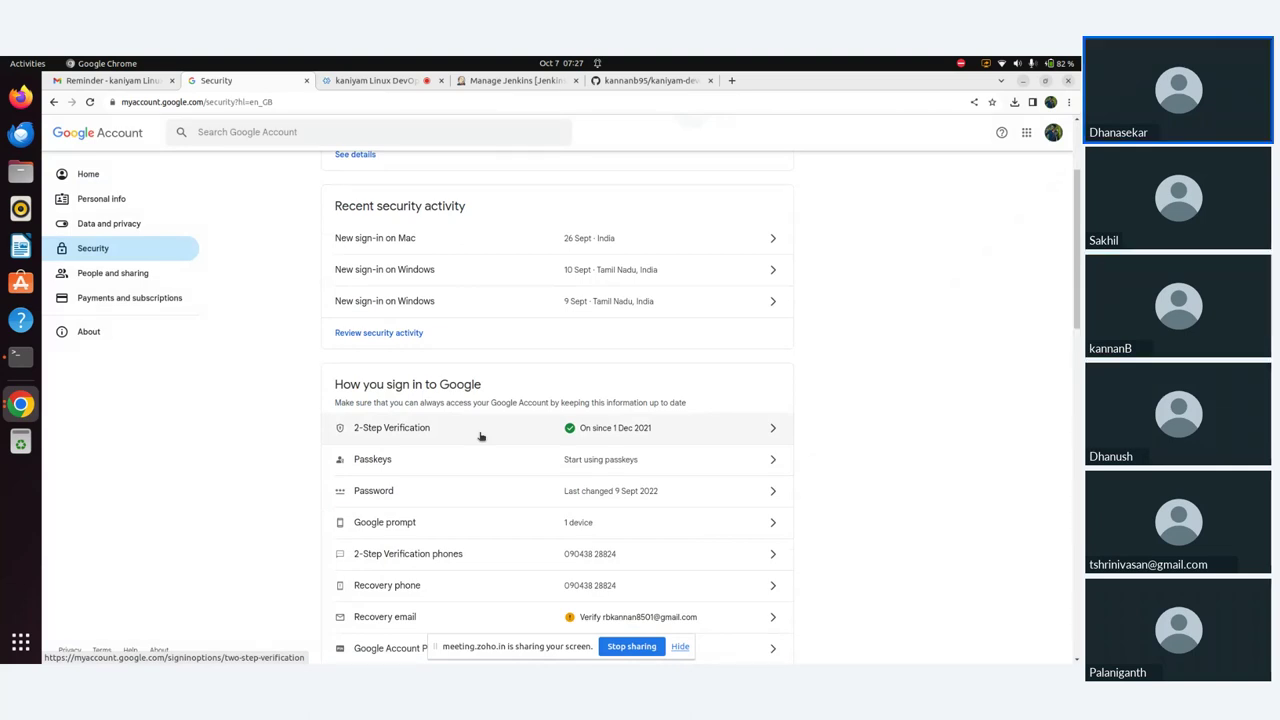
scroll(480, 436, "down", 8)
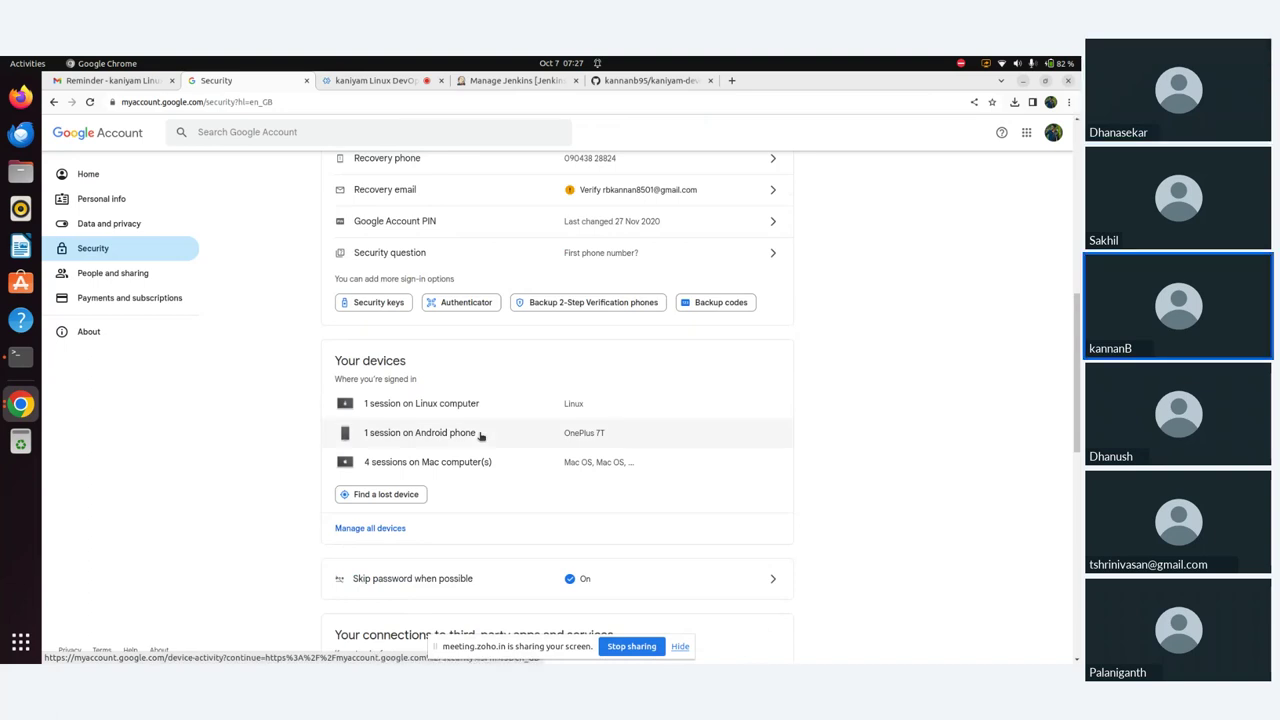
scroll(480, 436, "down", 15)
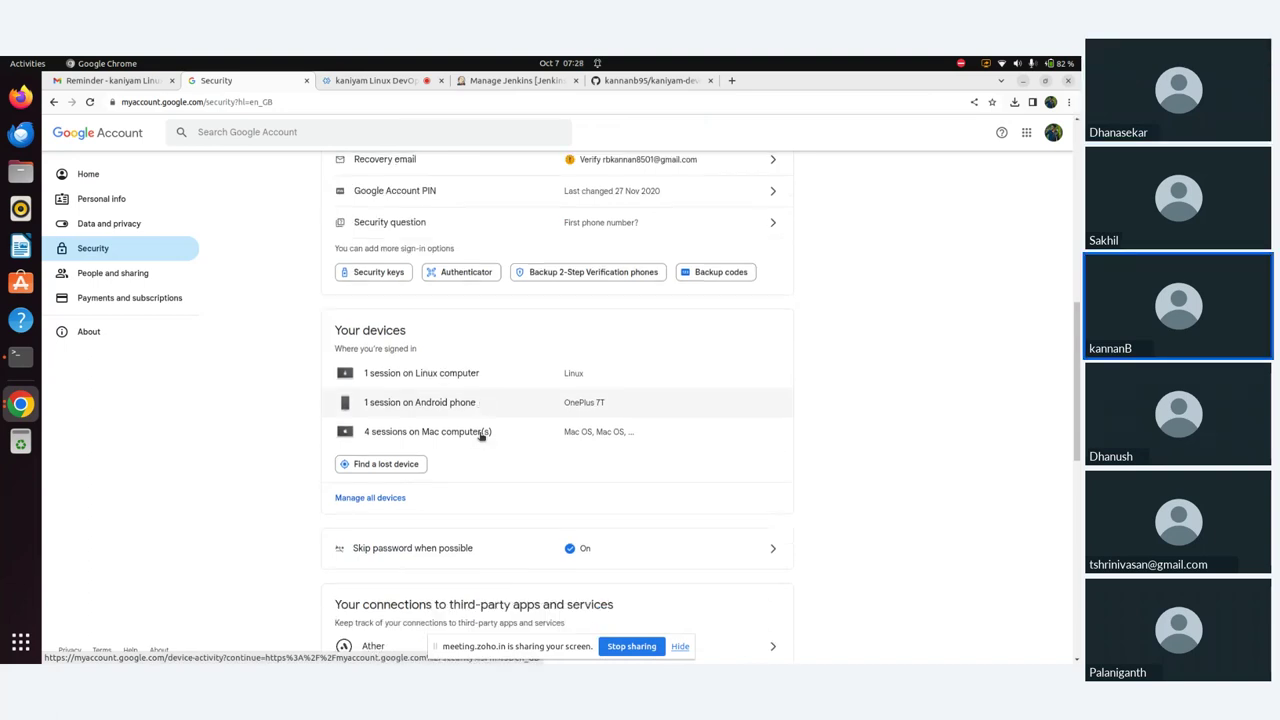
scroll(480, 436, "up", 15)
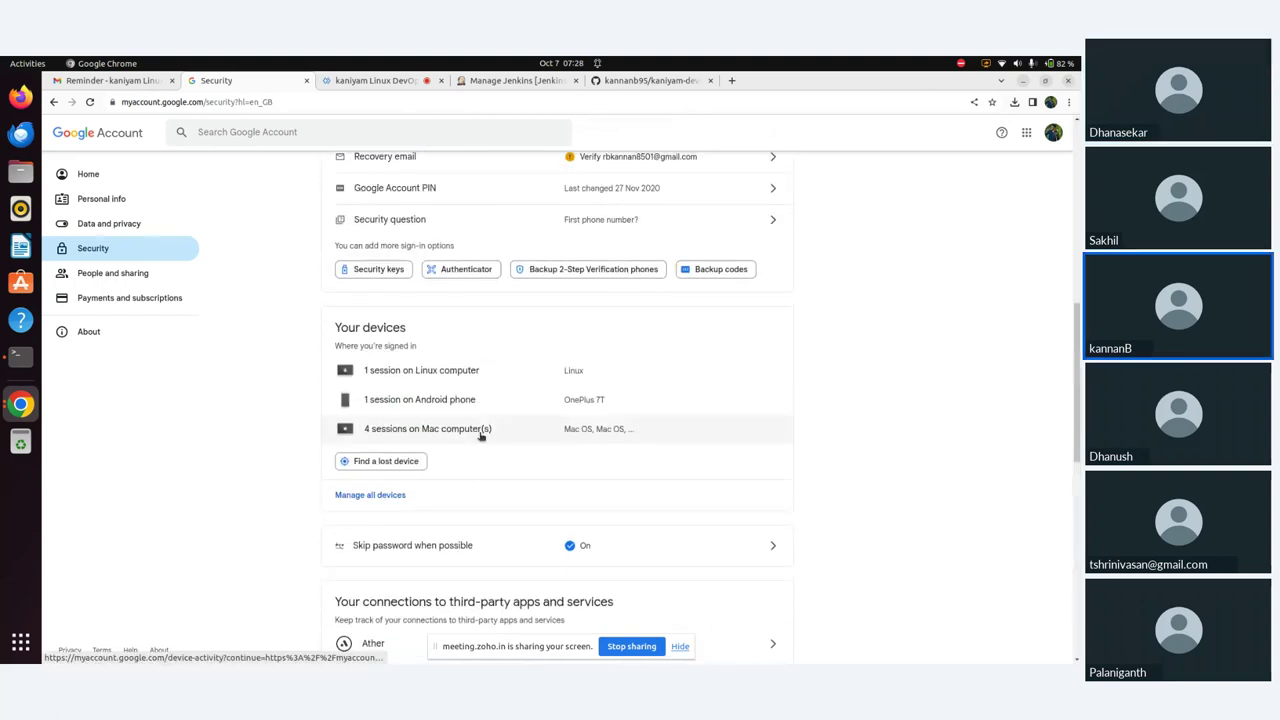
scroll(480, 436, "up", 1)
left_click(491, 124)
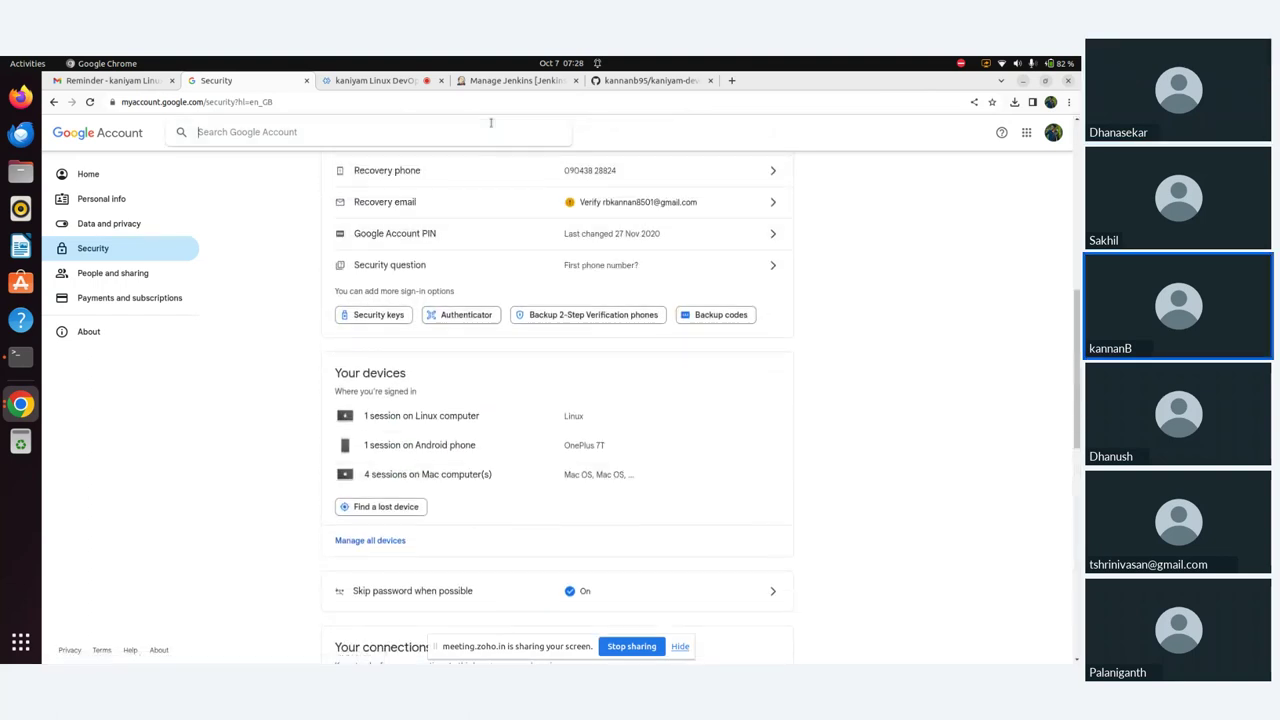
type("app")
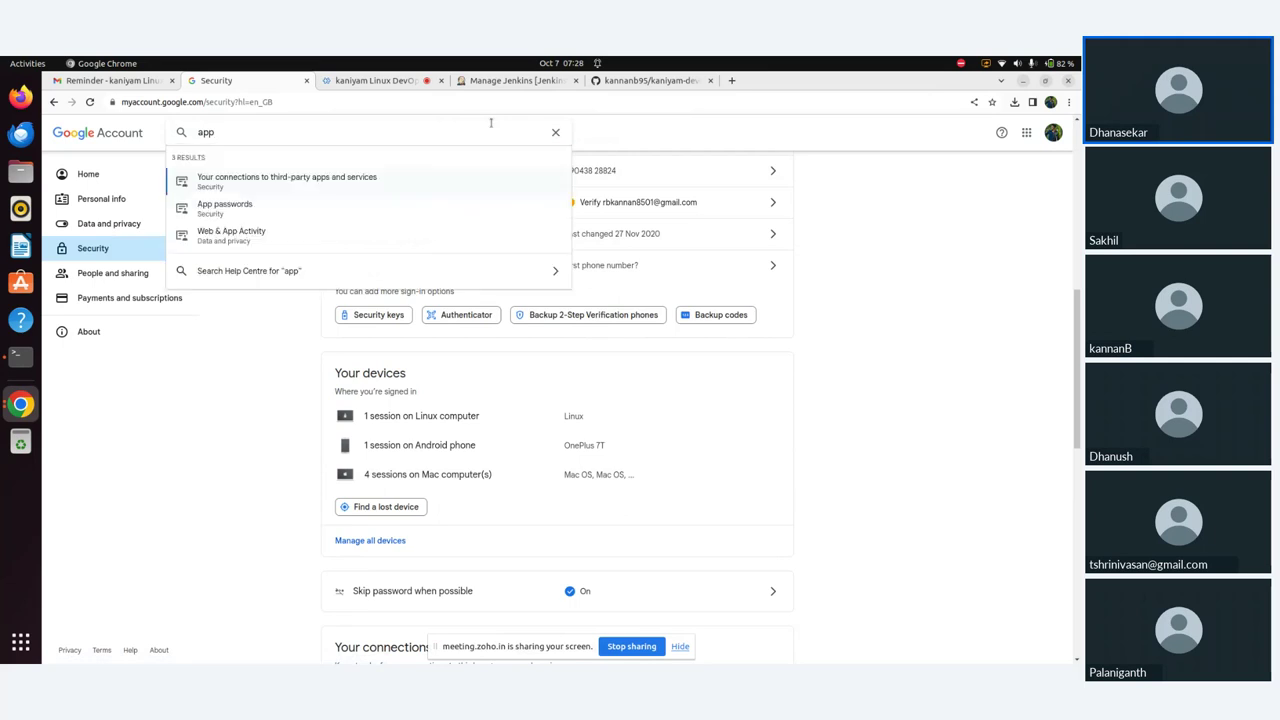
left_click(352, 214)
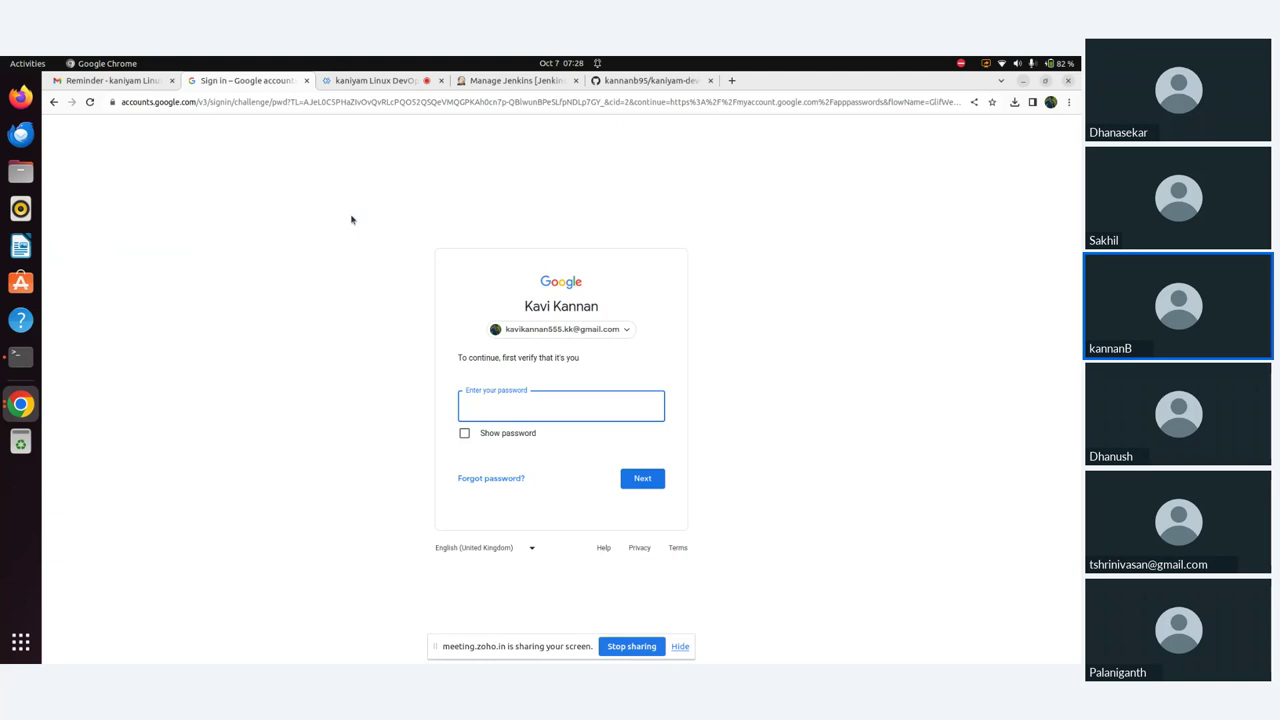
Step: Verify the account password, create an app password named Jenkins, and copy it
type("•••••••••••")
key("Return")
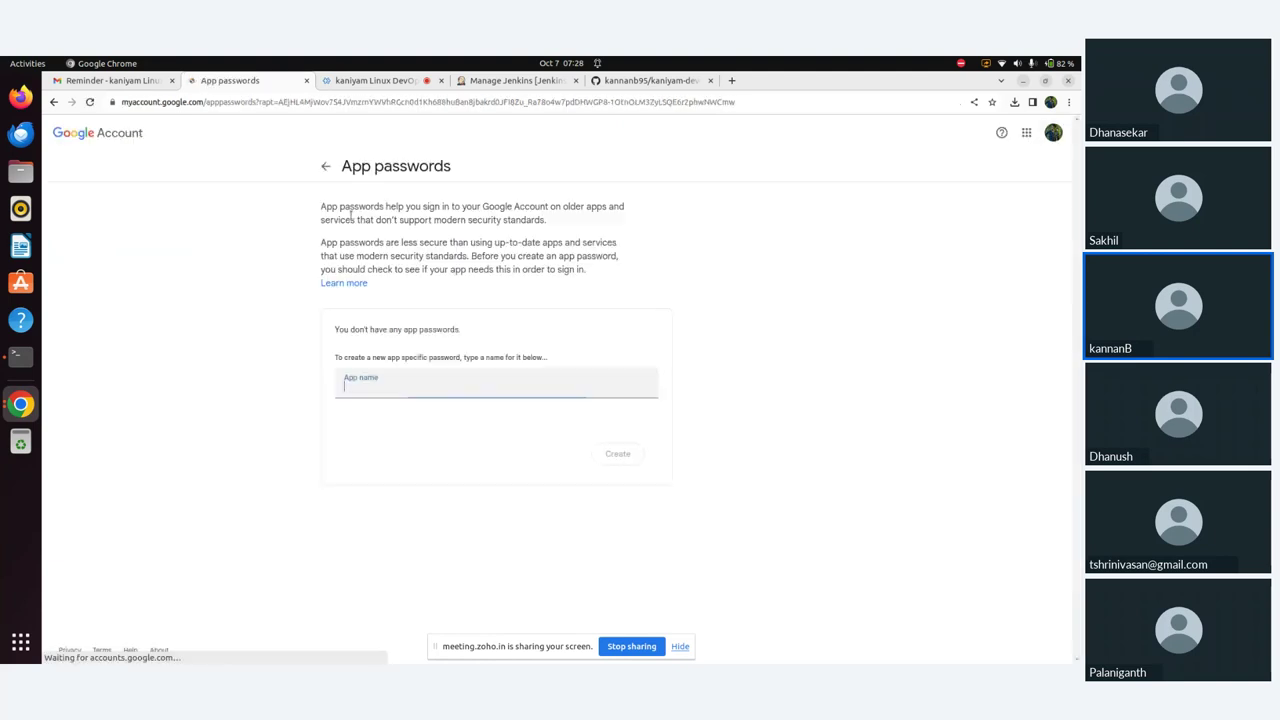
type("Jenkins")
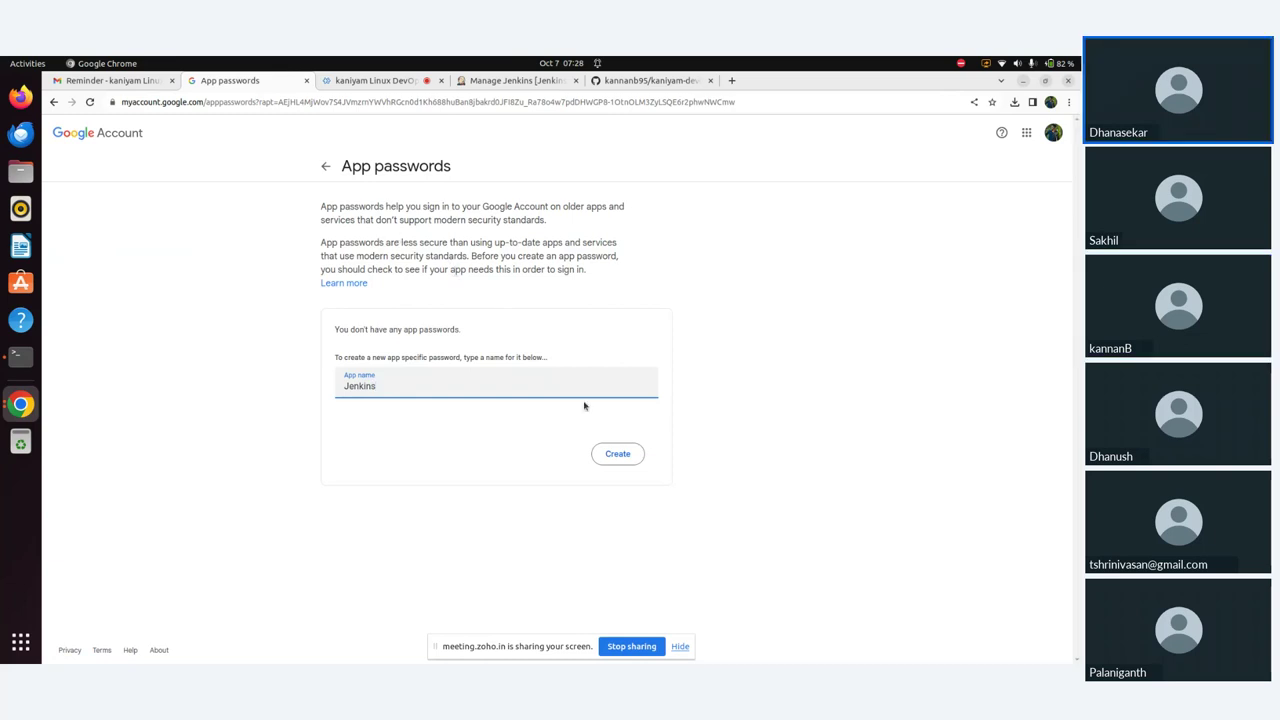
left_click(615, 455)
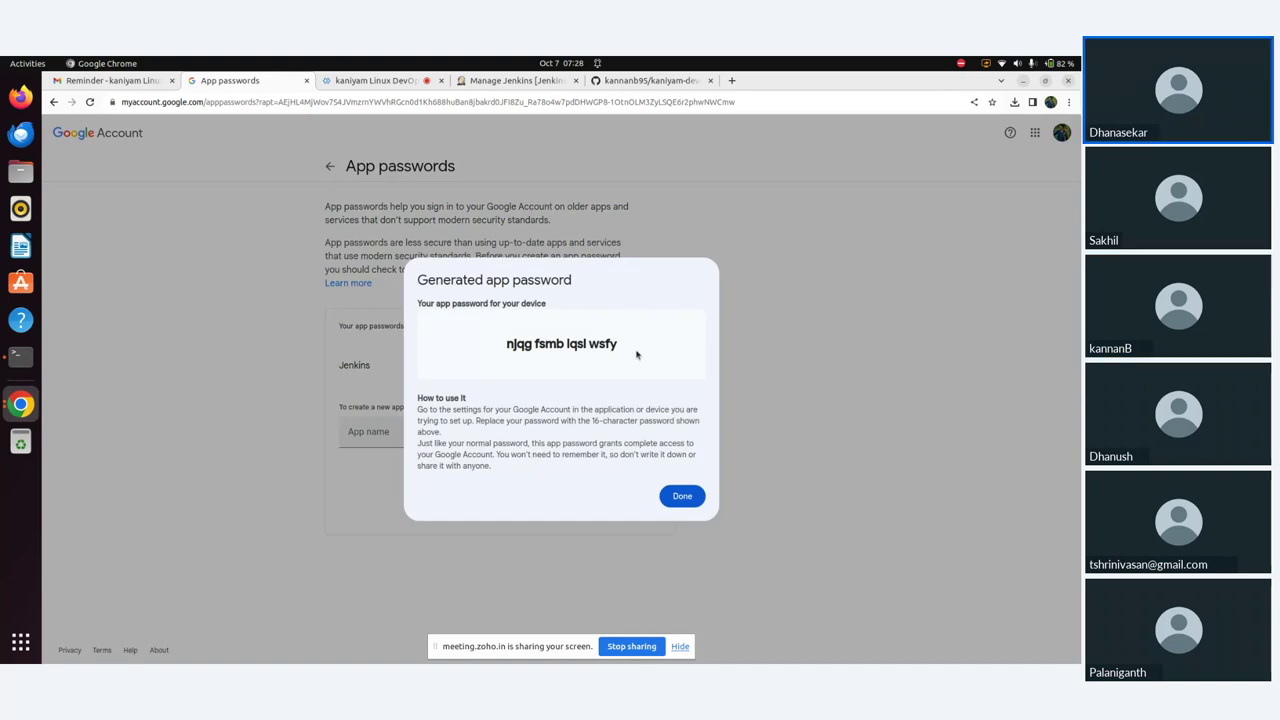
left_click_drag(628, 347, 493, 349)
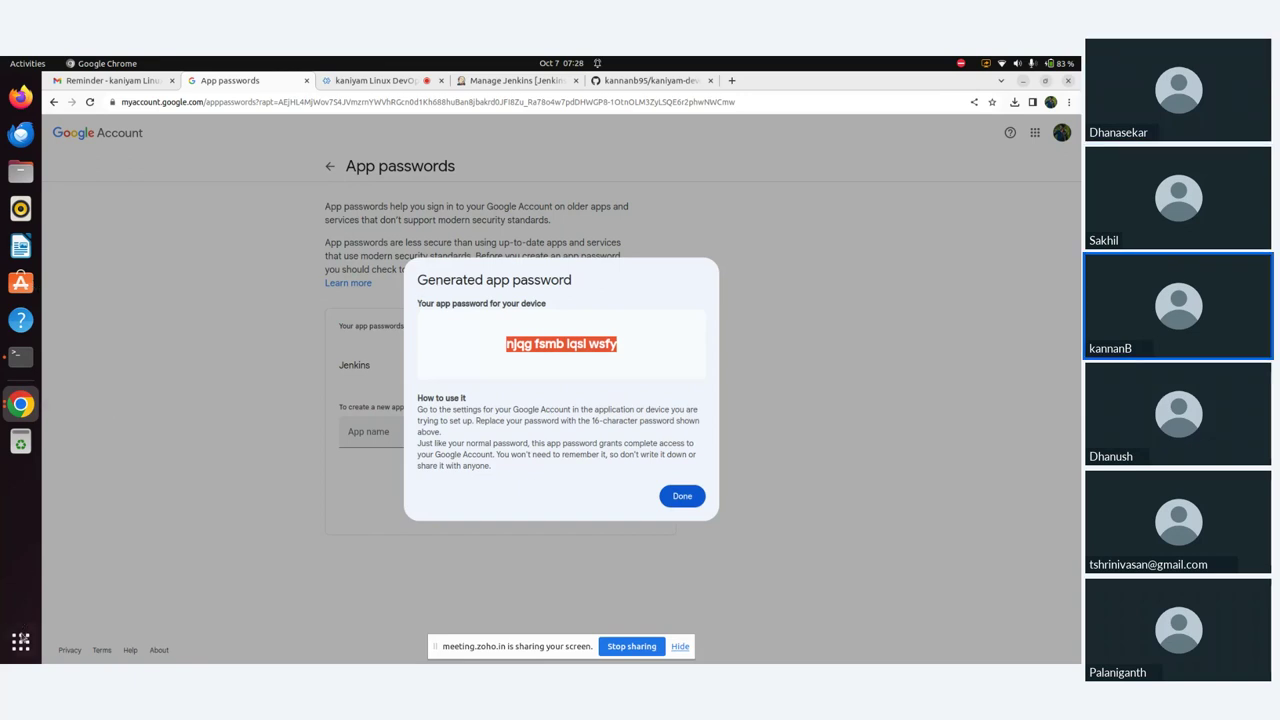
left_click(21, 643)
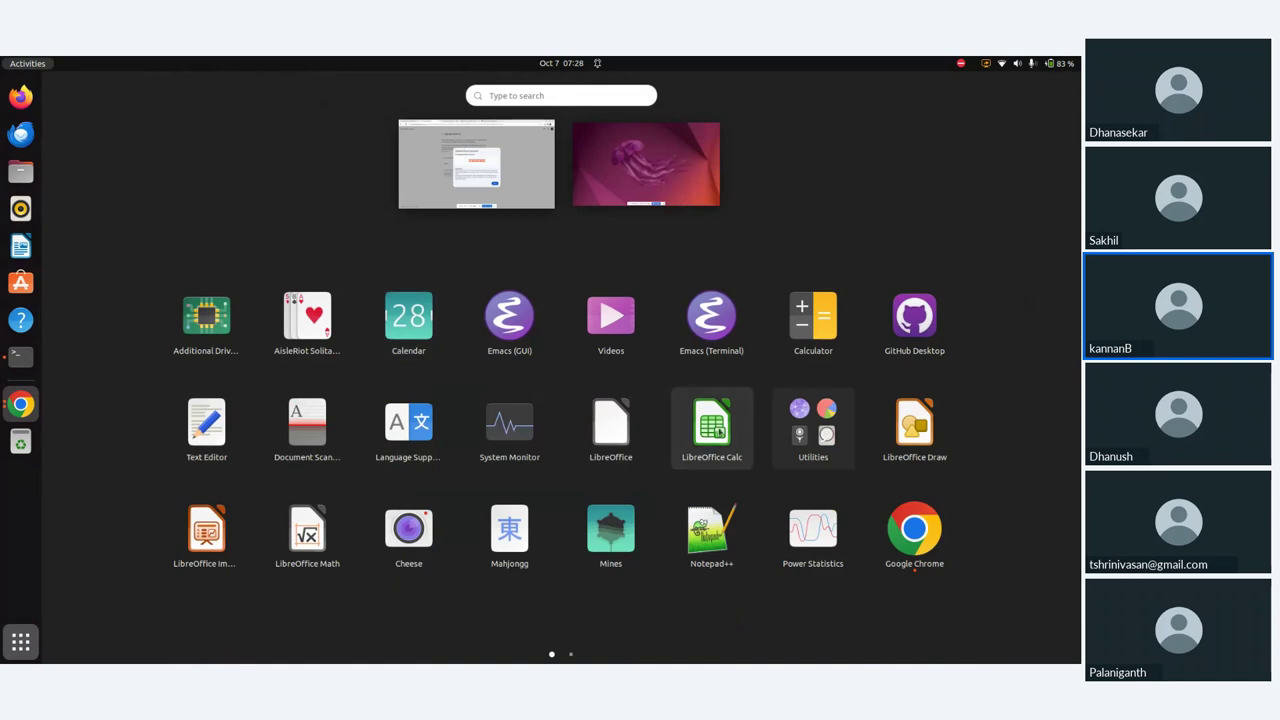
Step: Paste the generated app password into new 4.txt in Notepad++ and remove its three spaces
left_click(708, 529)
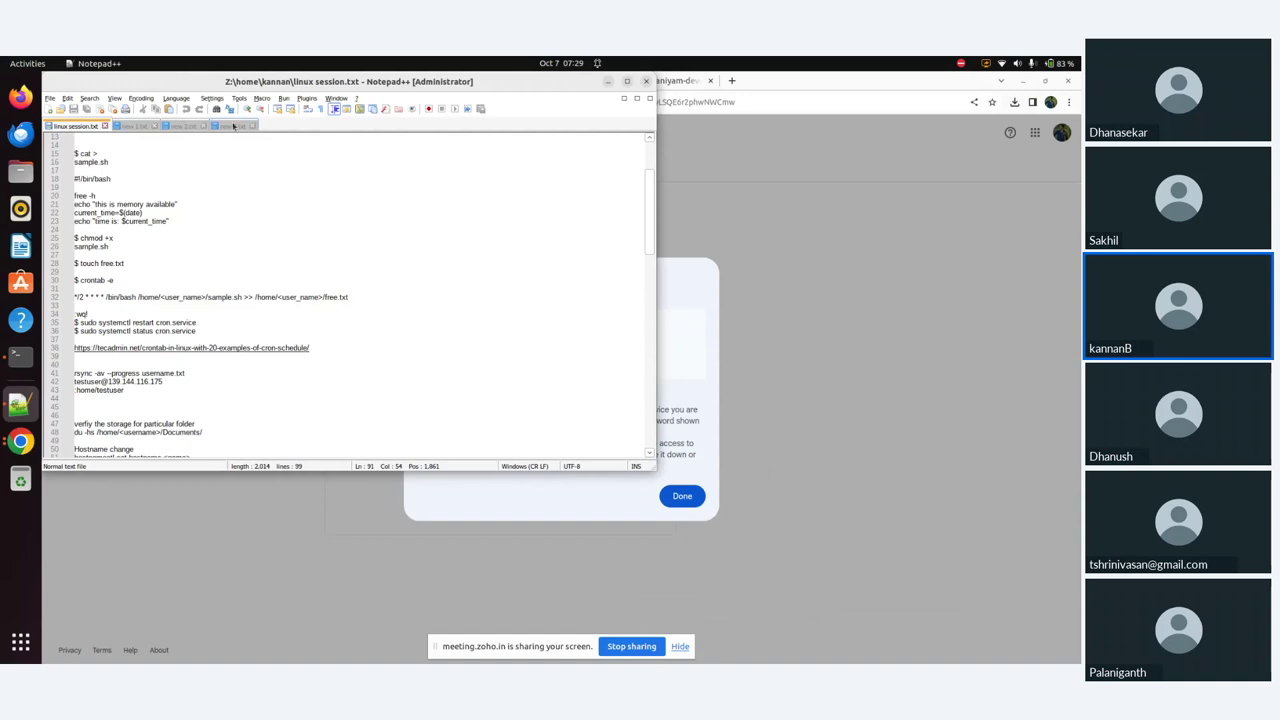
left_click(233, 126)
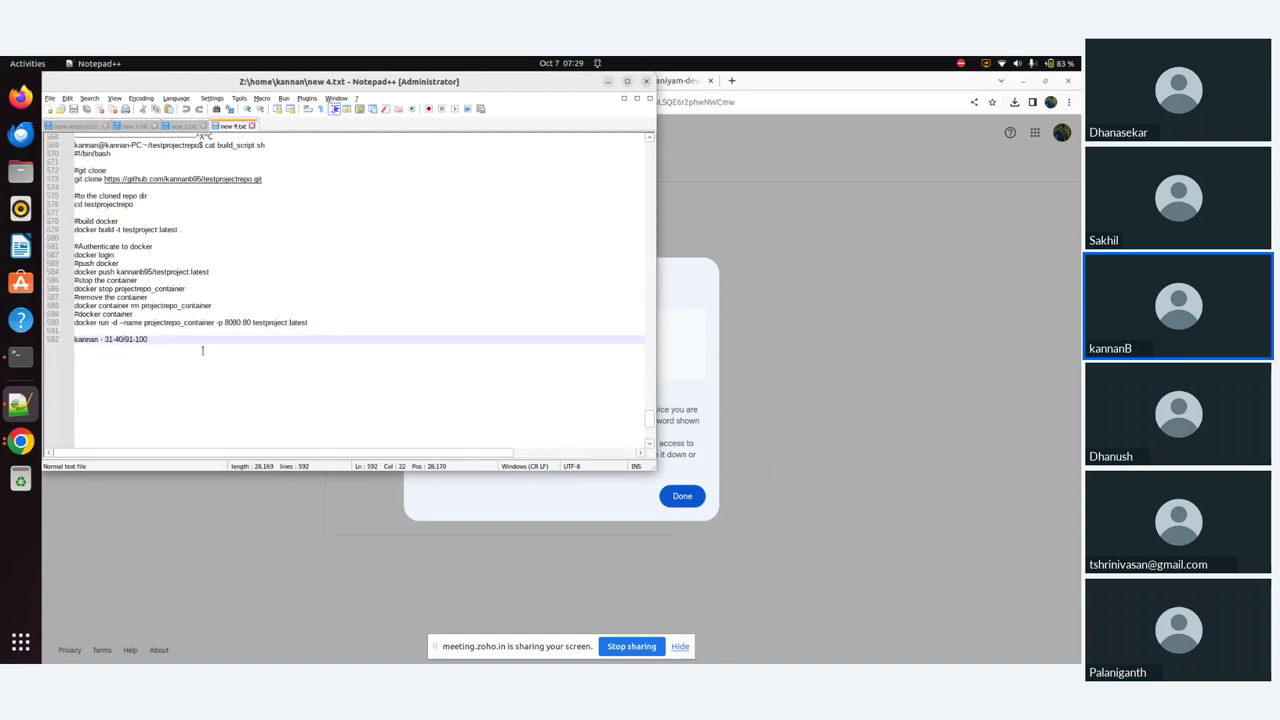
key("Return")
key("Return")
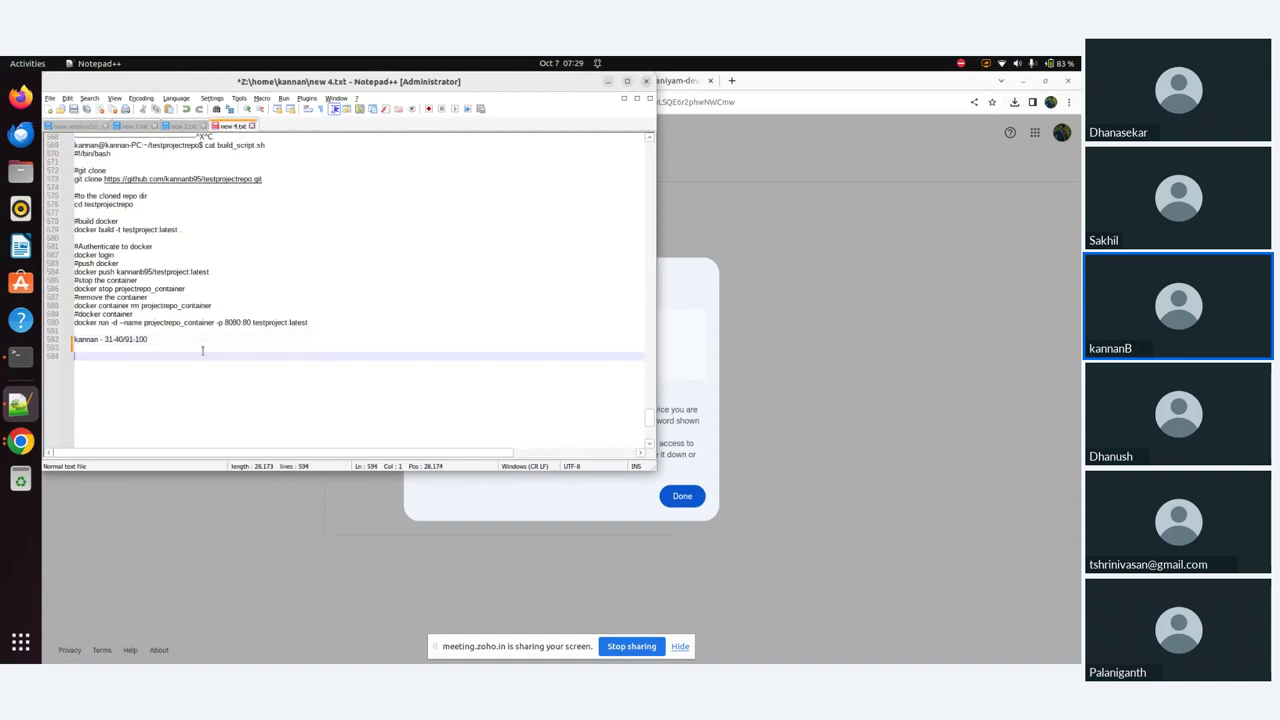
key("Left")
key("Left")
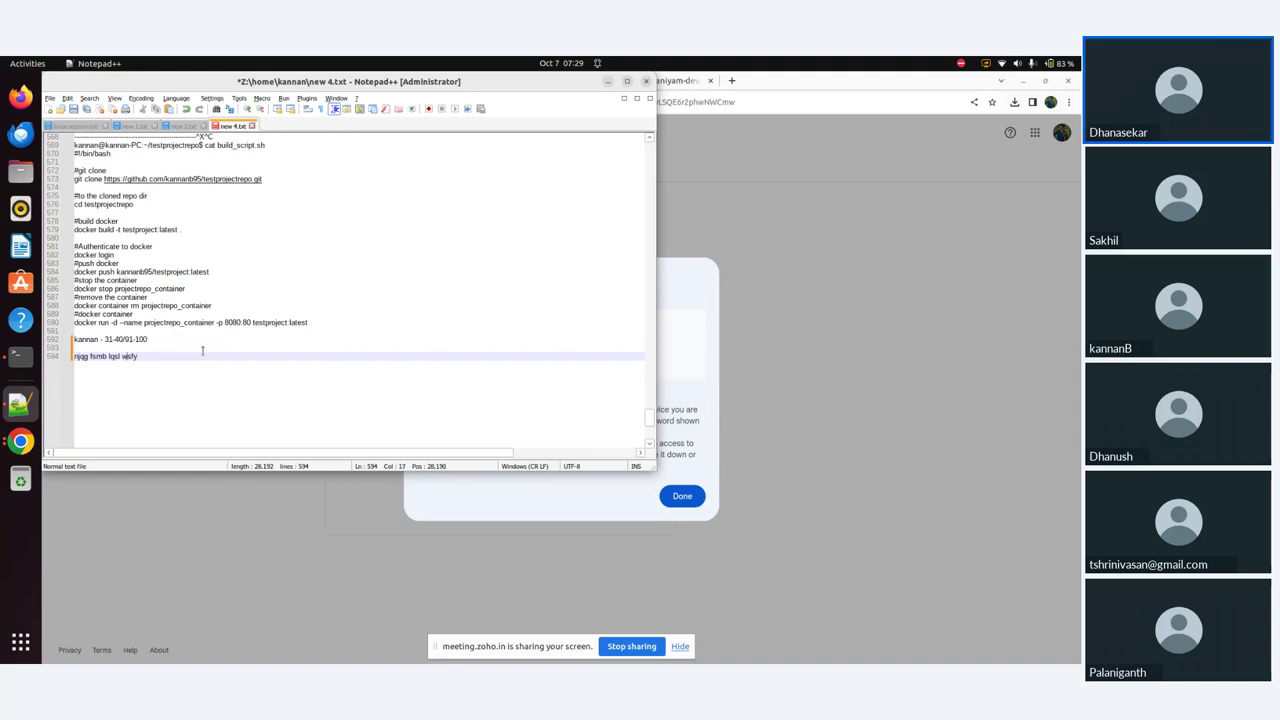
key("BackSpace")
key("Left")
key("Left")
key("Left")
key("Left")
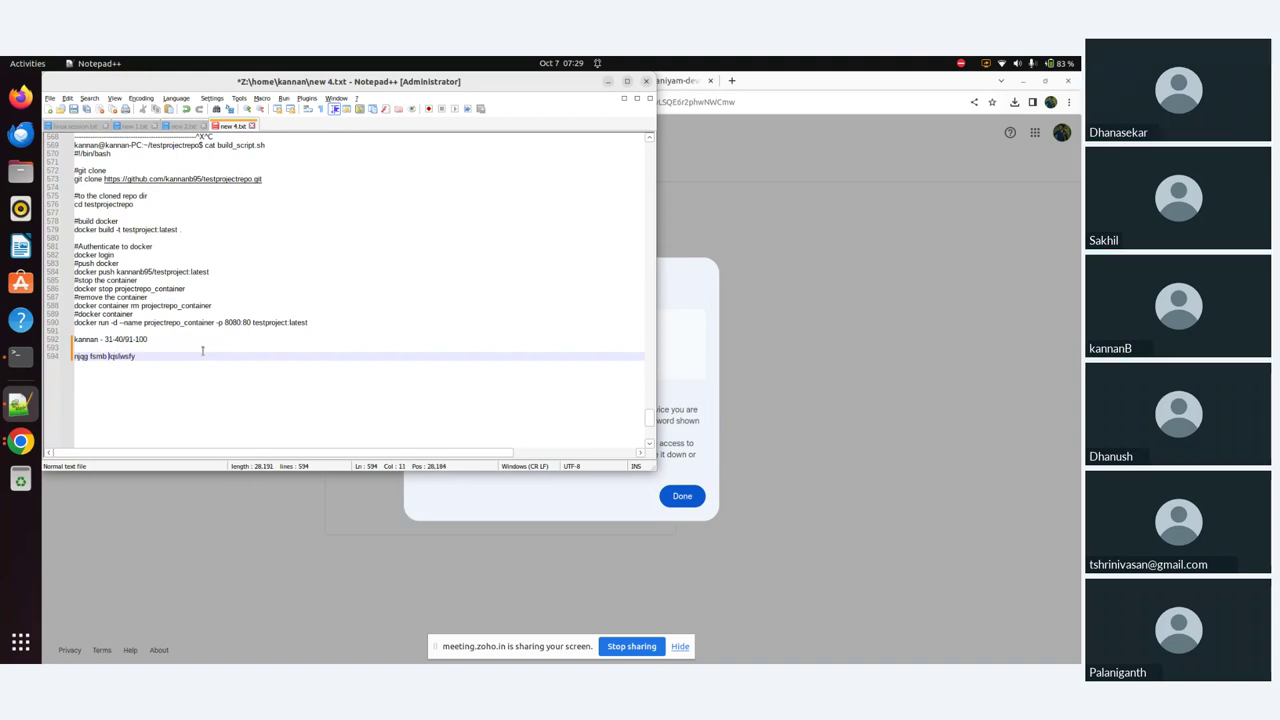
key("BackSpace")
key("Left")
key("Left")
key("Left")
key("Left")
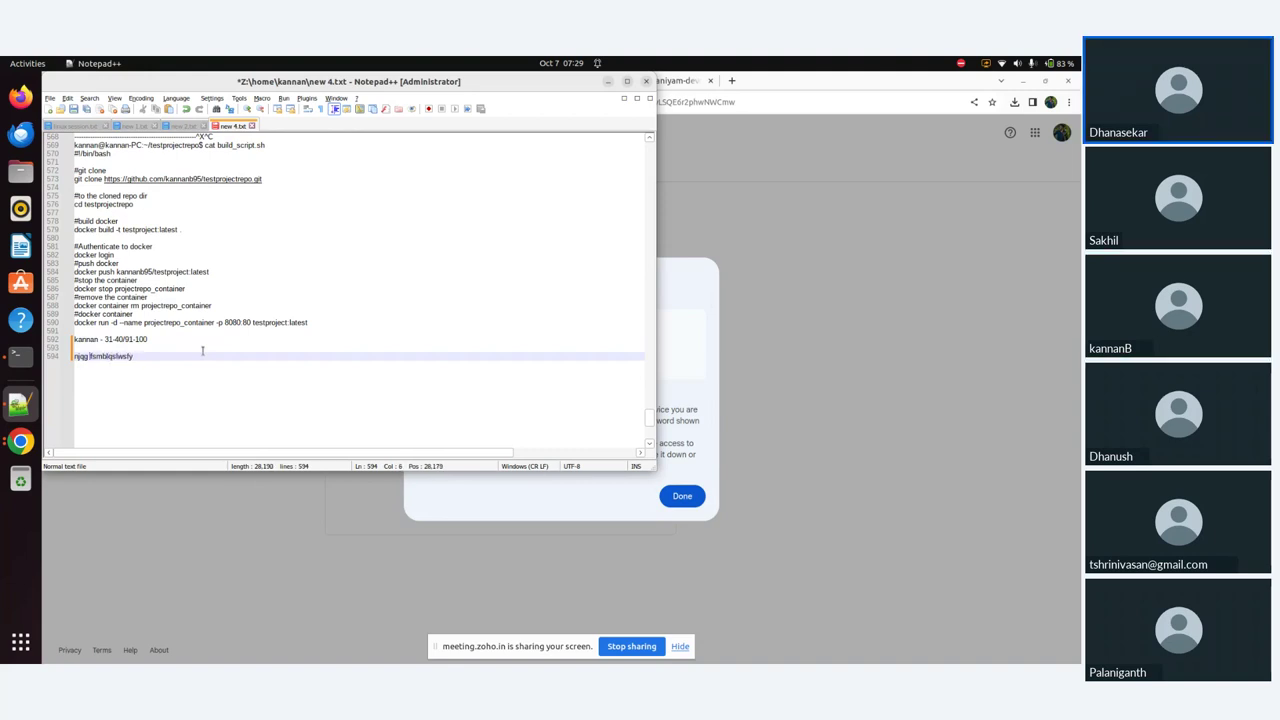
key("BackSpace")
left_click(201, 359)
Step: Close the generated password dialog so Jenkins is listed, then go to Manage Jenkins
left_click(669, 411)
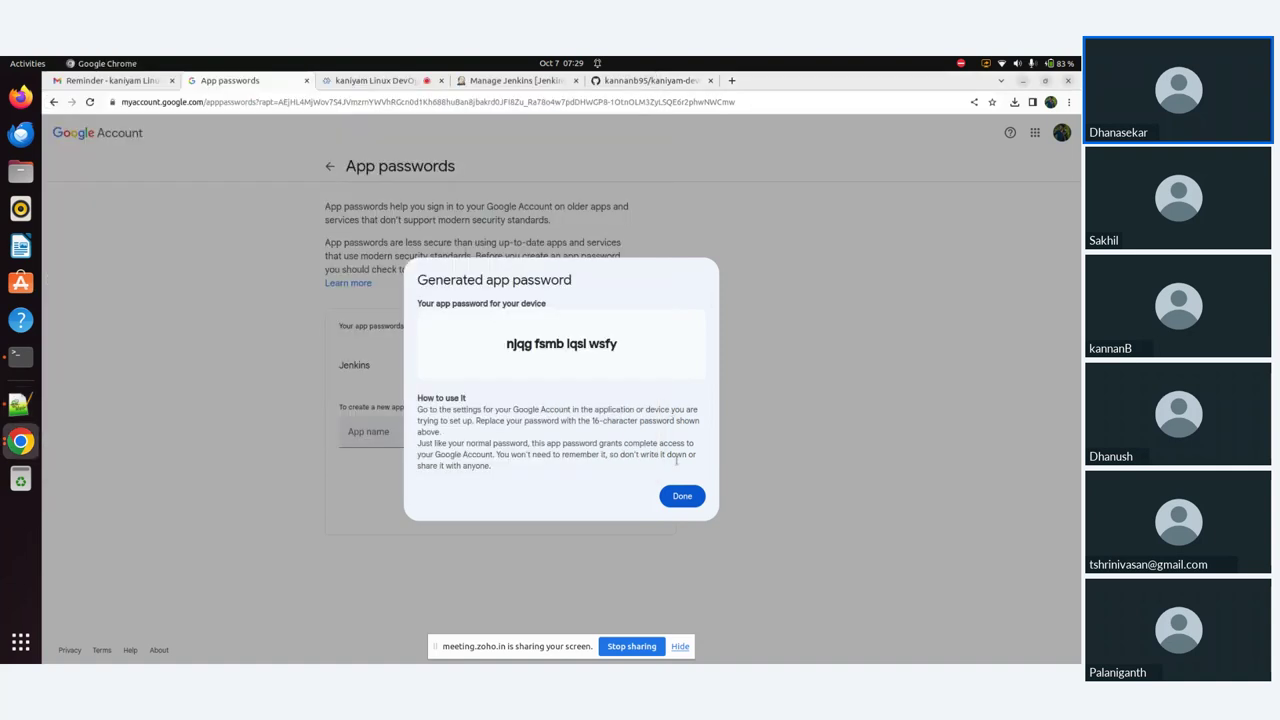
left_click(682, 497)
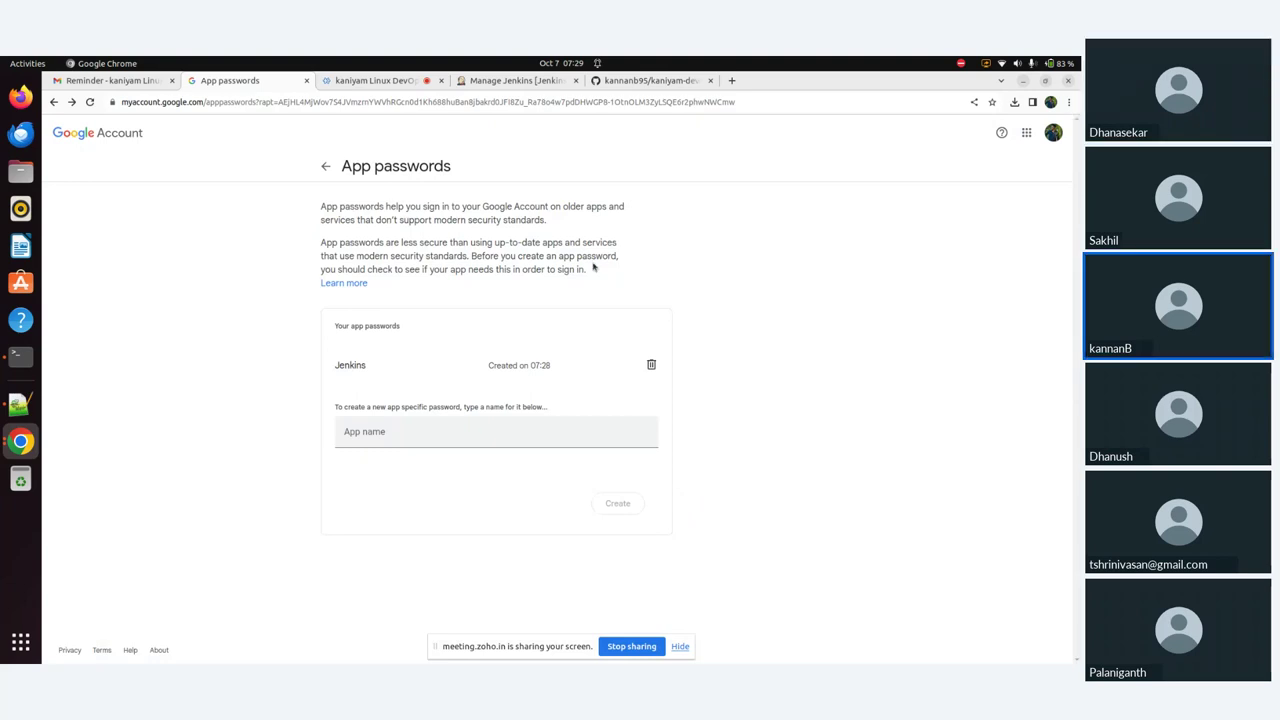
left_click(498, 82)
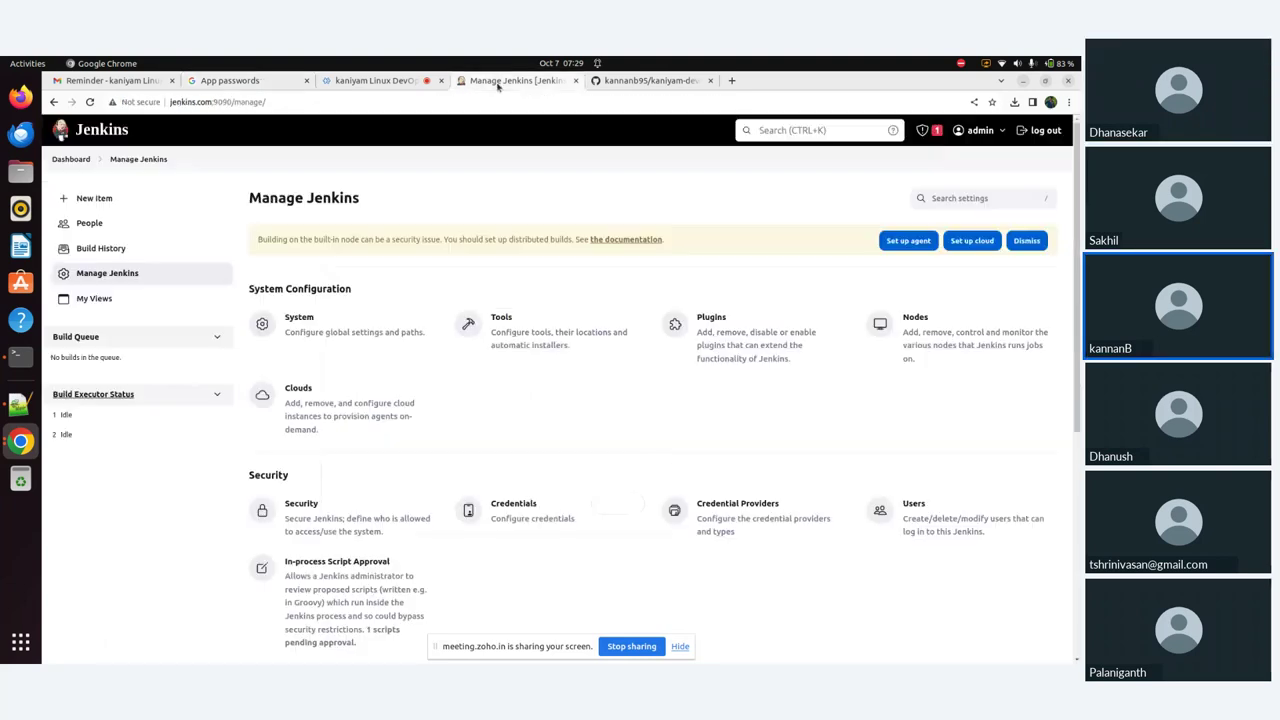
Step: Tick Email Extension Template in Available plugins after searching 'email', then clear the search box
left_click(708, 322)
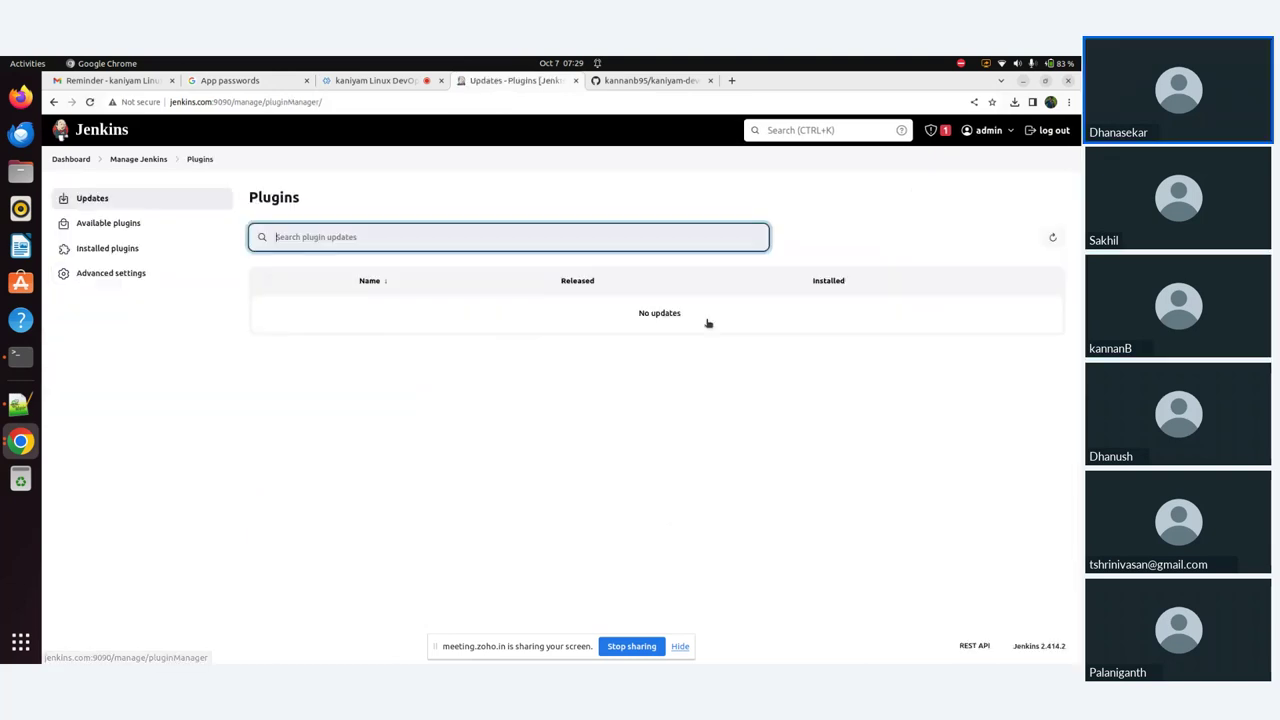
type("ema")
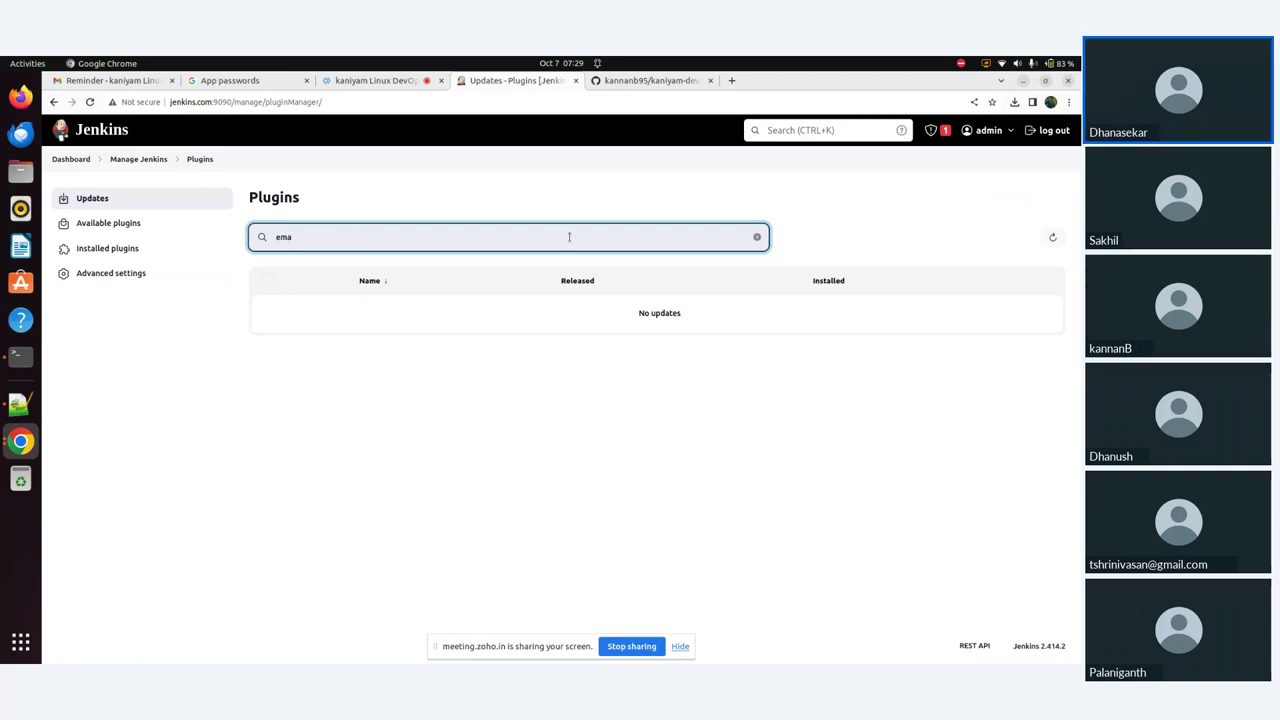
type("il")
left_click(136, 226)
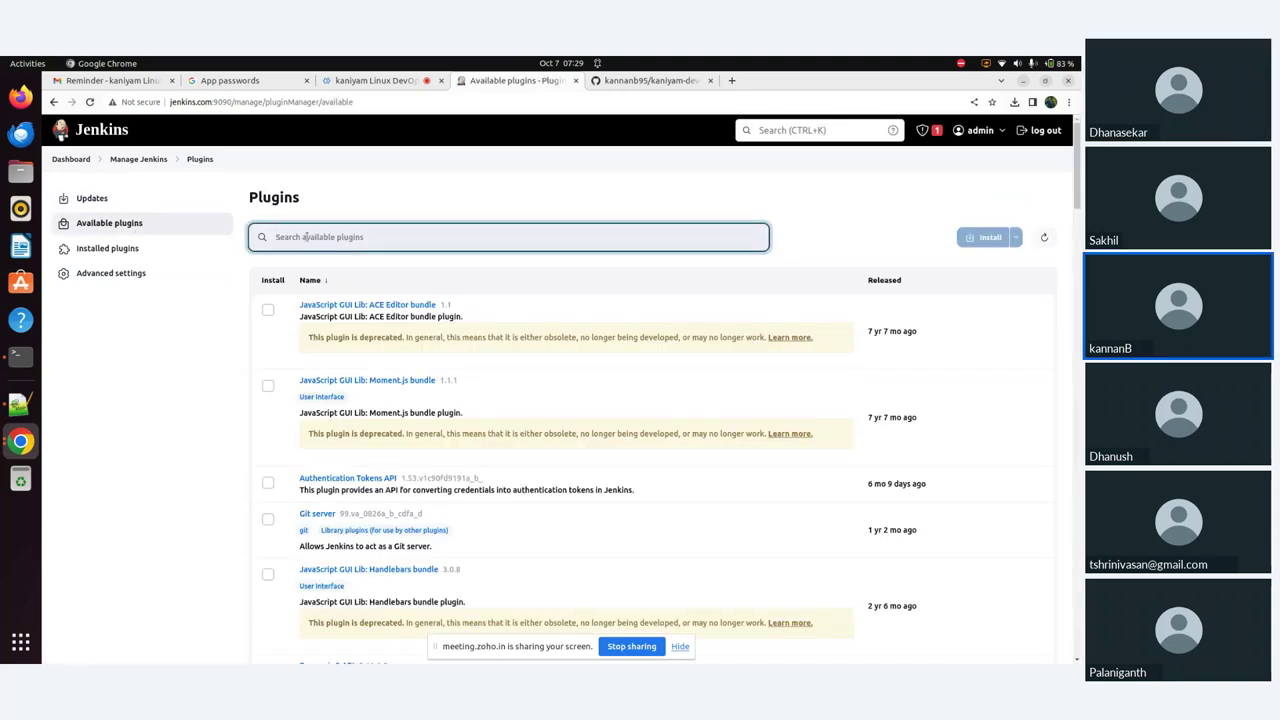
type("email")
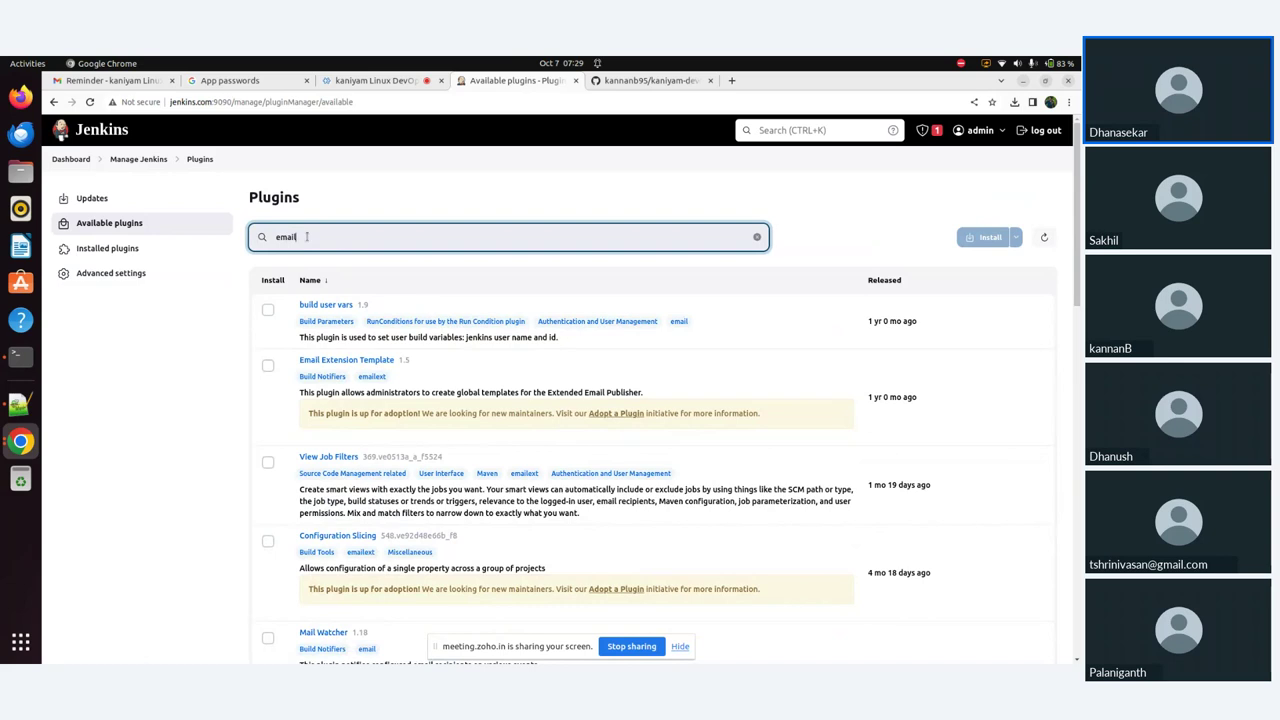
left_click(268, 366)
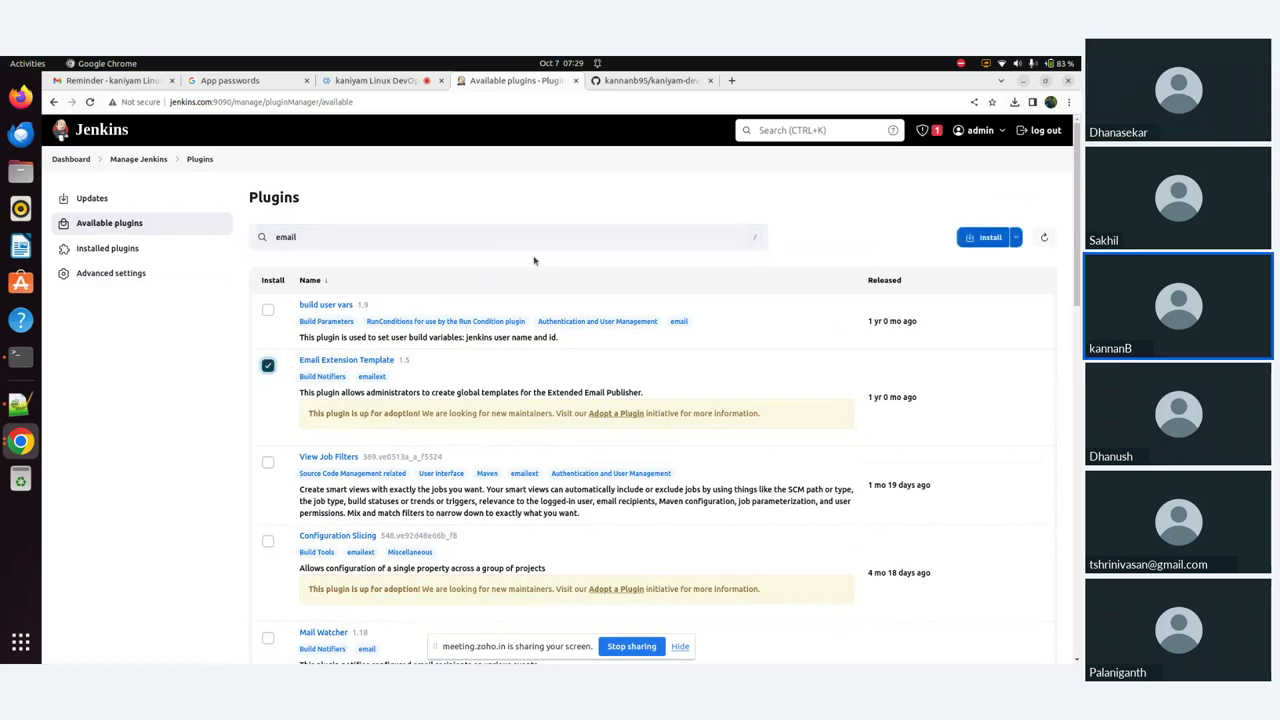
left_click(472, 240)
key("ctrl+a")
key("BackSpace")
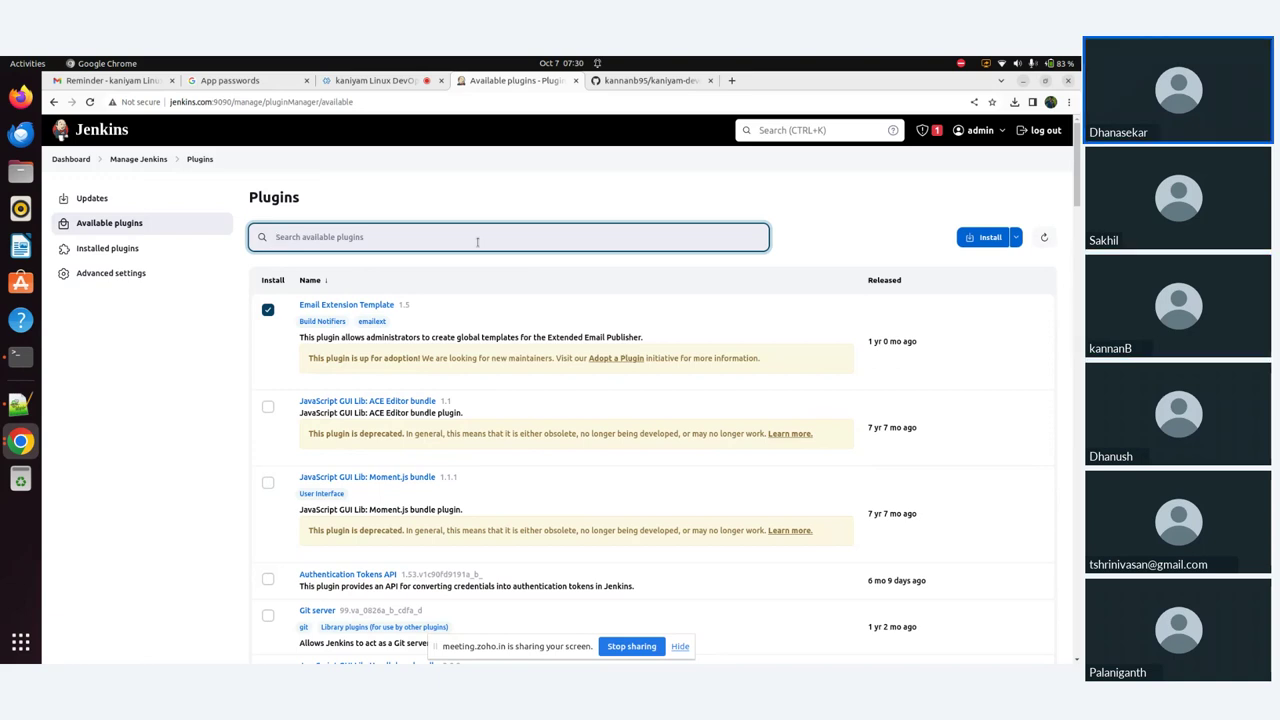
Step: Search the available plugins for 'github'
type("git")
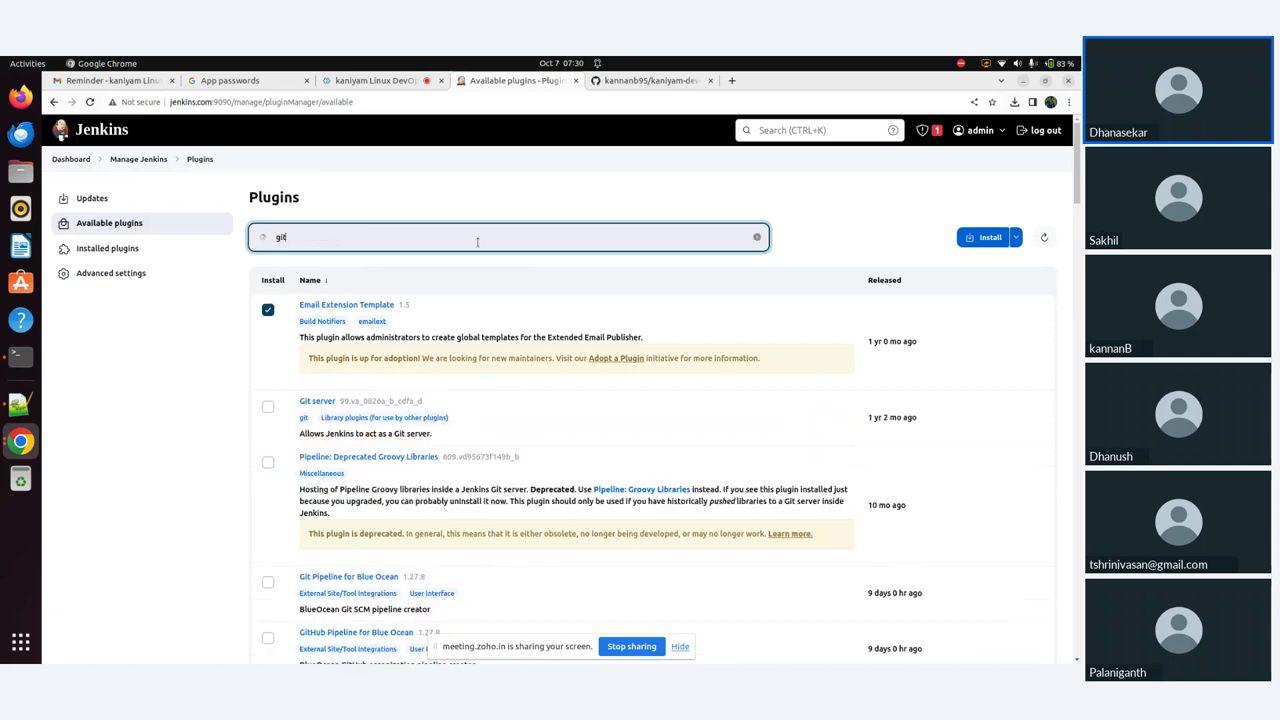
type("hub")
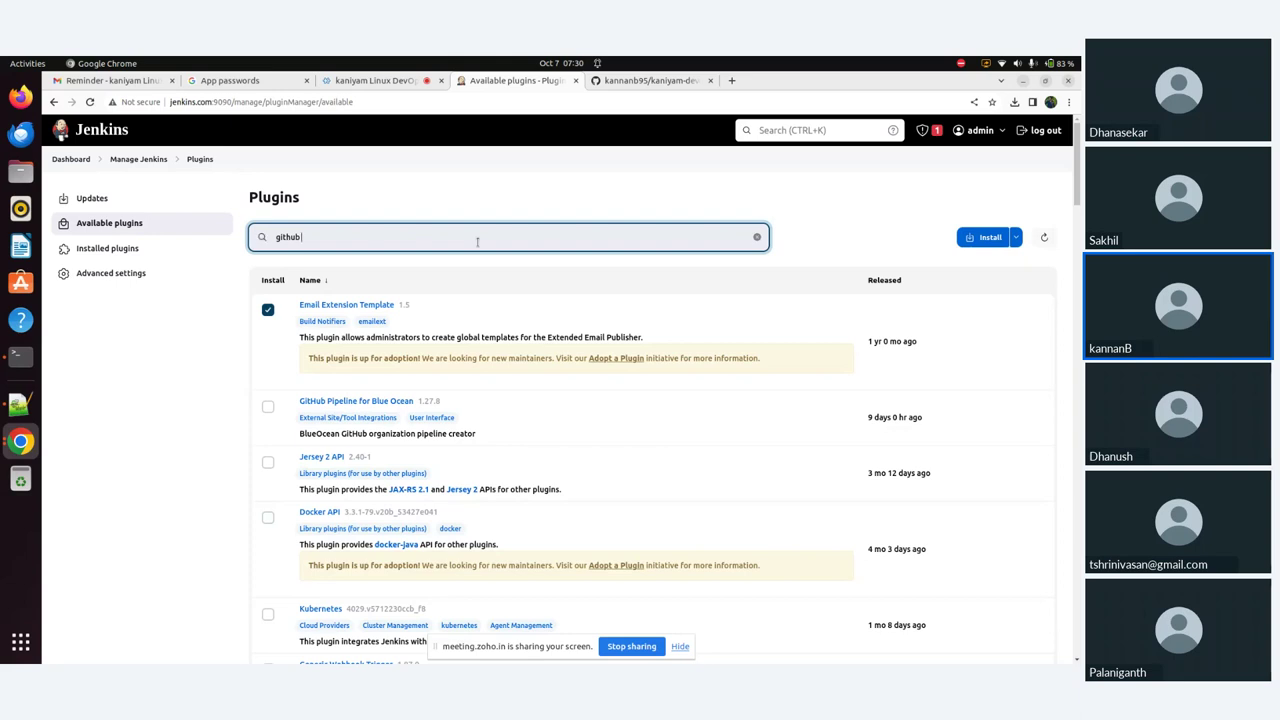
type("in")
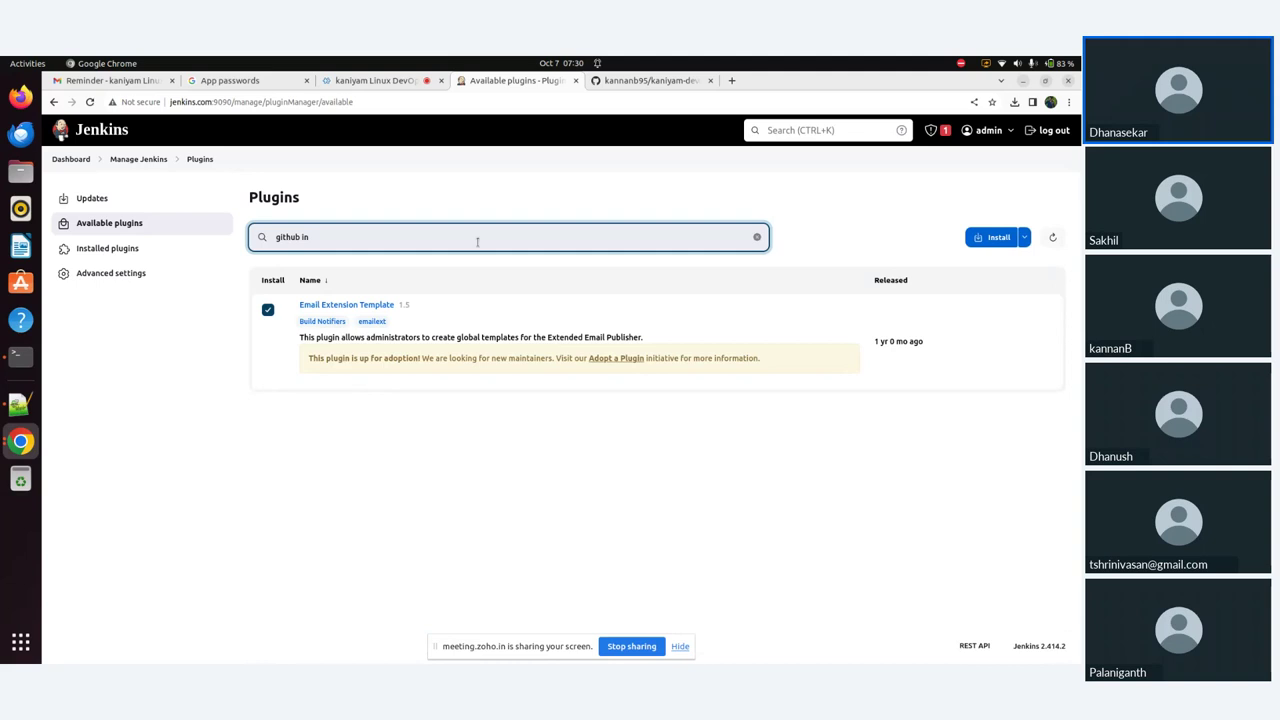
key("BackSpace")
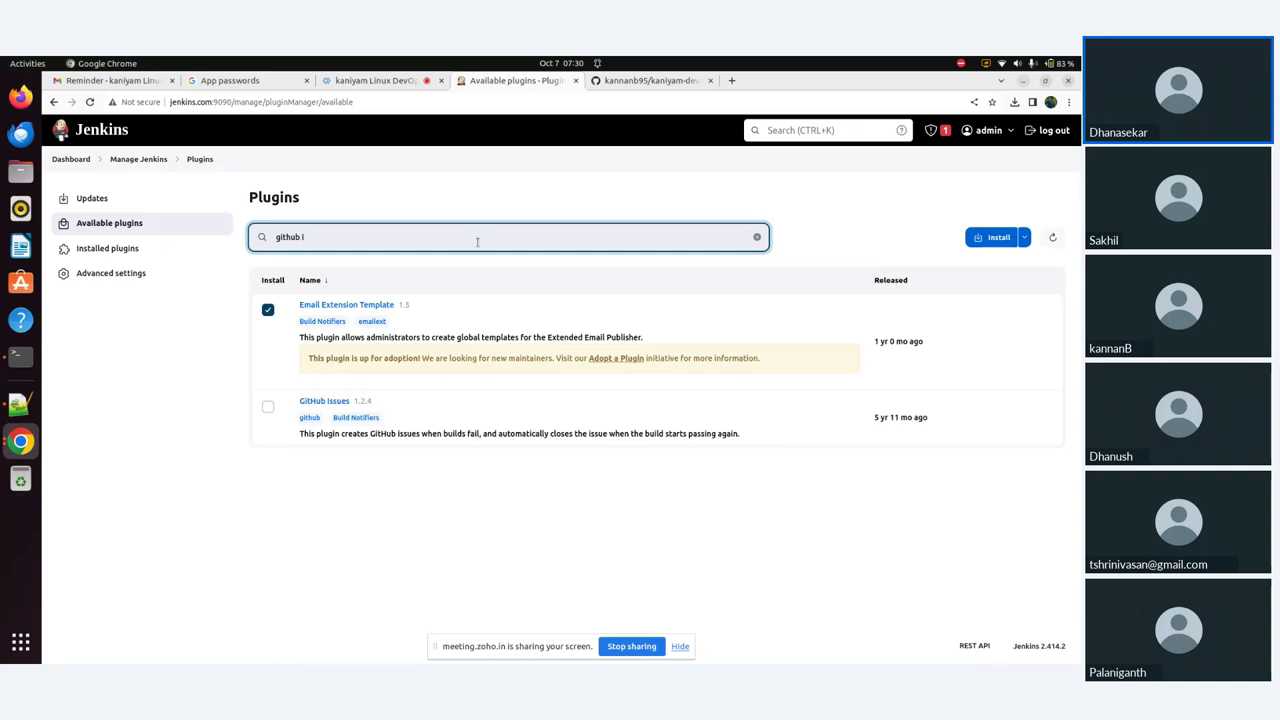
key("BackSpace")
key("BackSpace")
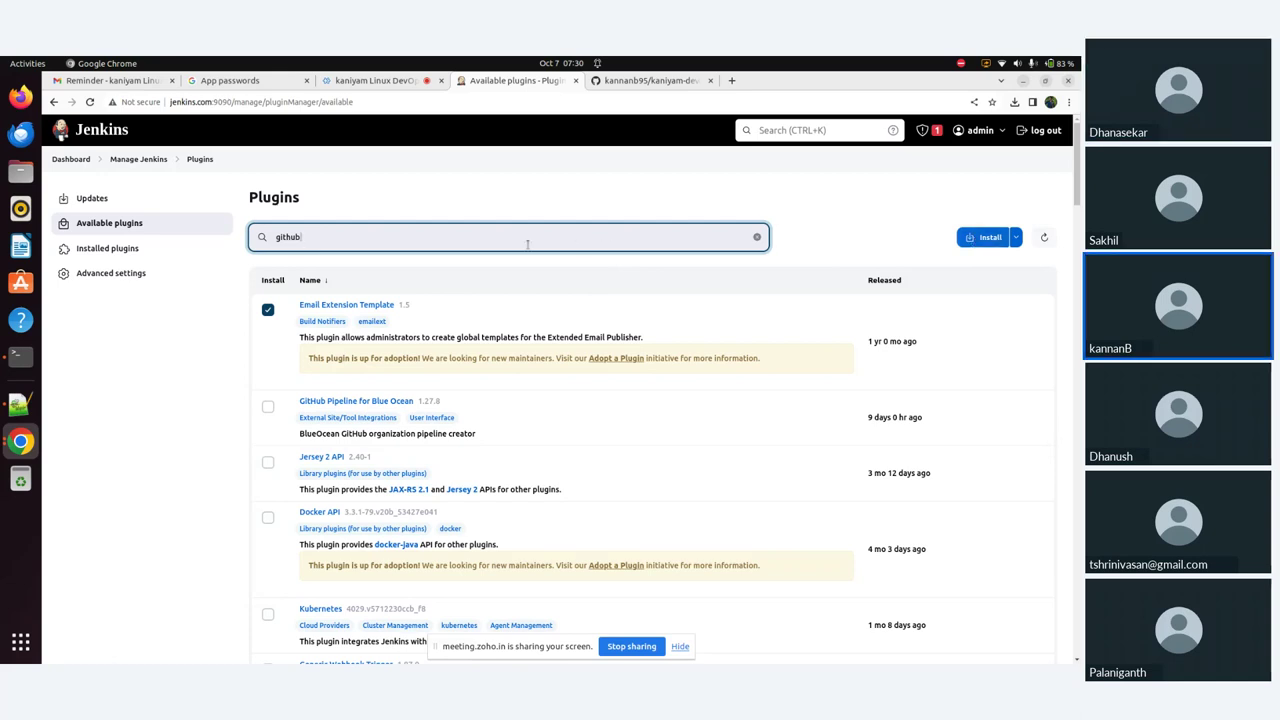
Step: Search for 'publish ssh', browse the results, then filter the list by 'publish over'
key("ctrl+a")
type("p")
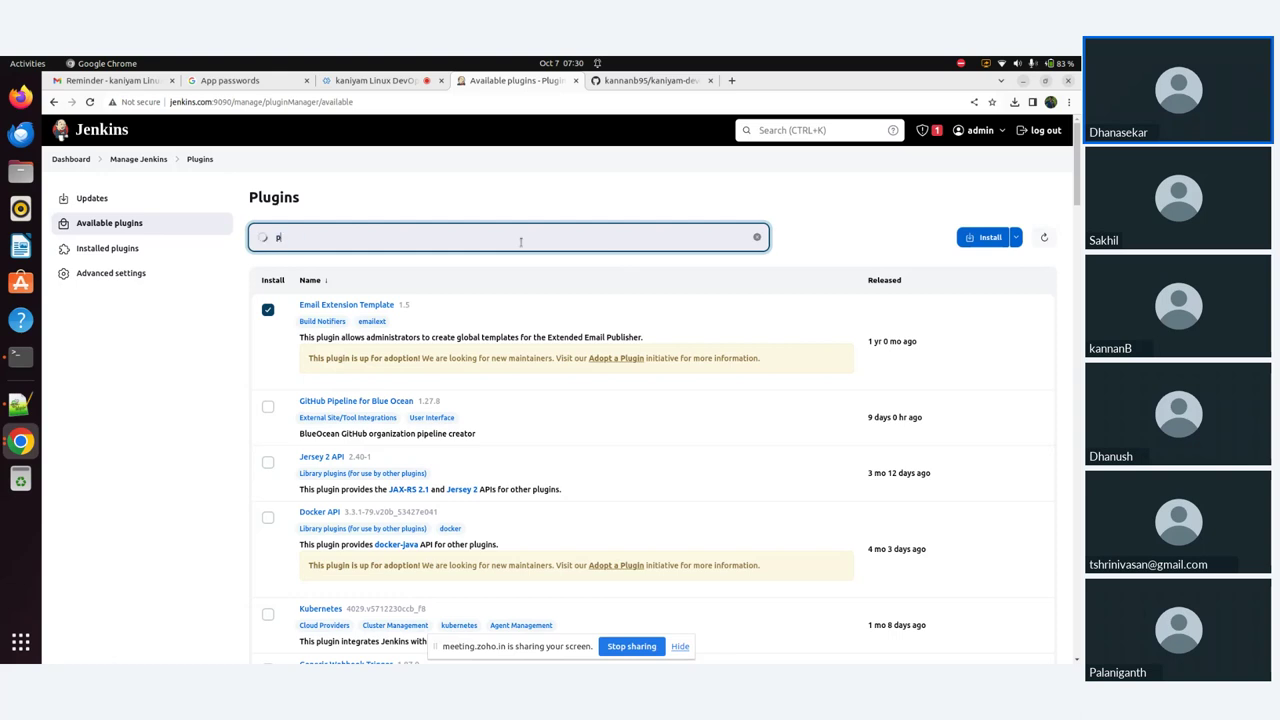
type("ubli")
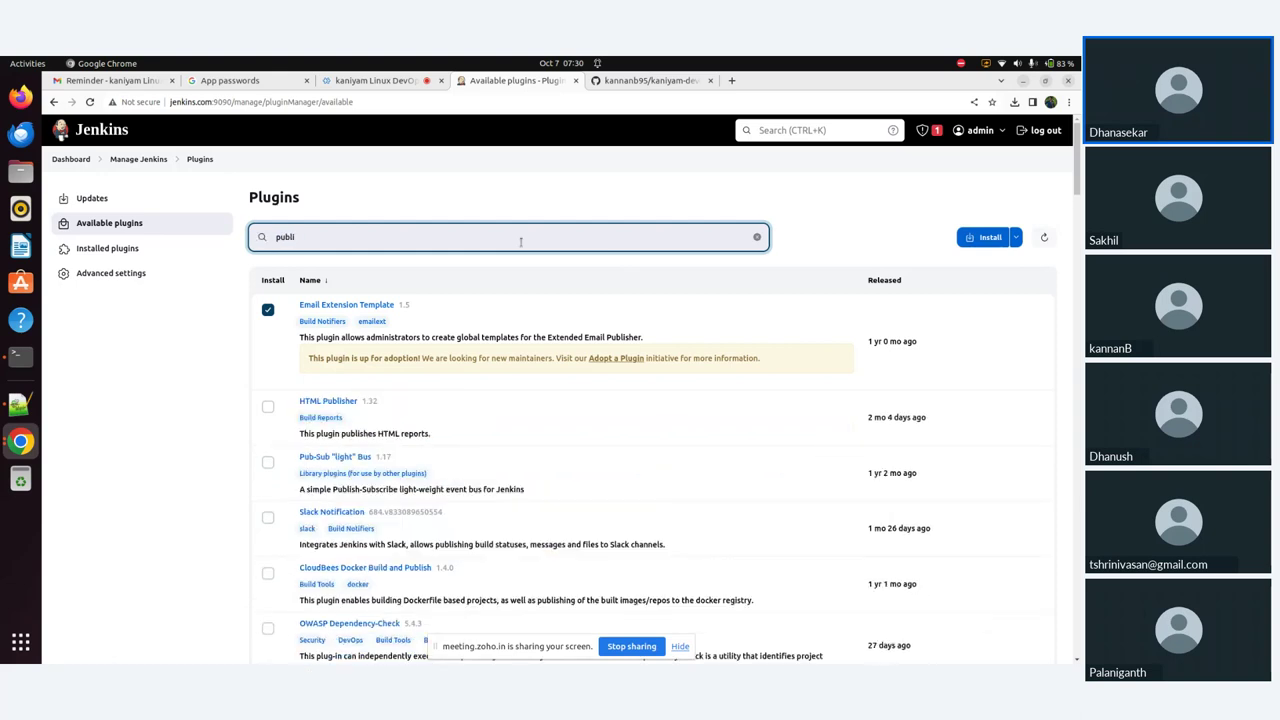
type("sh")
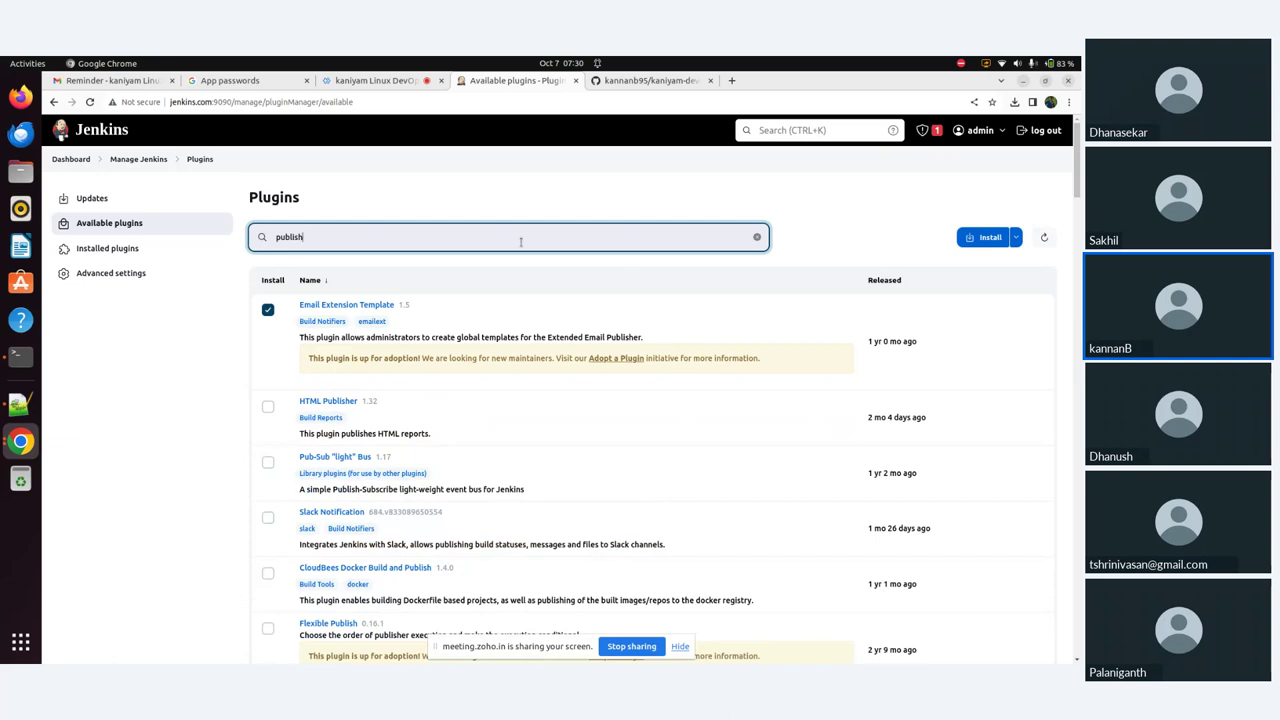
type(" ssh")
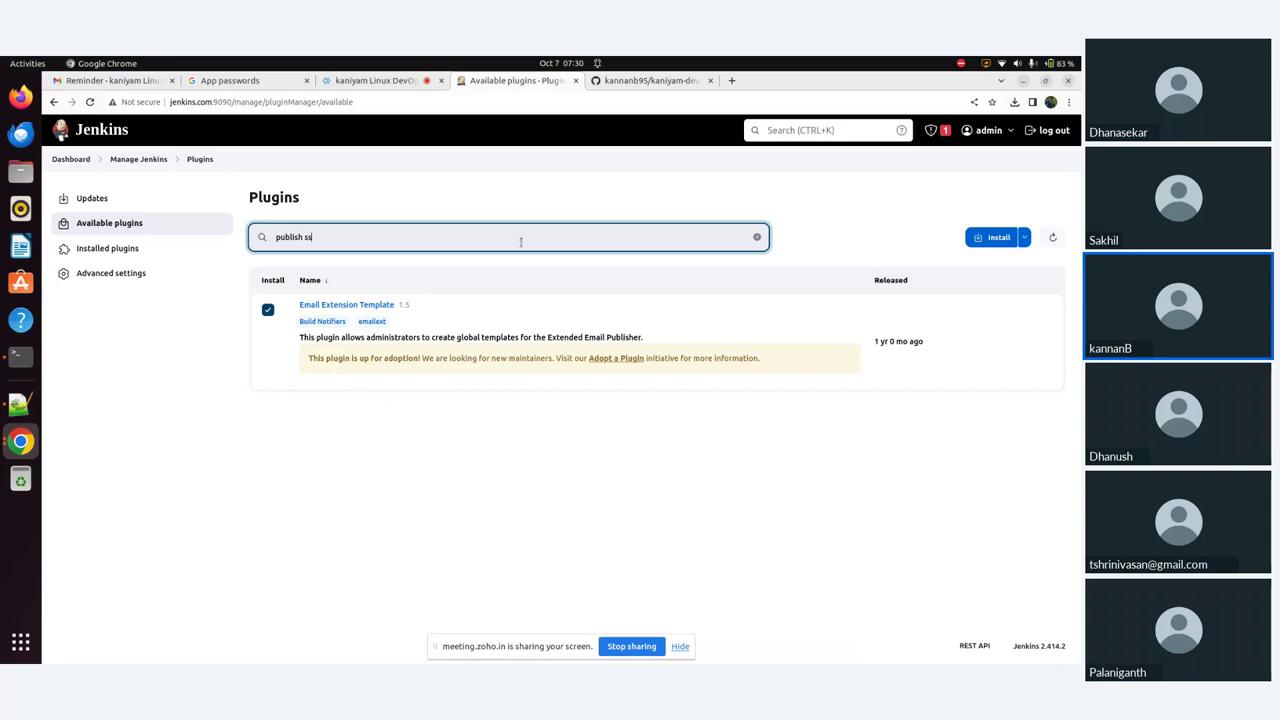
key("BackSpace")
key("BackSpace")
key("BackSpace")
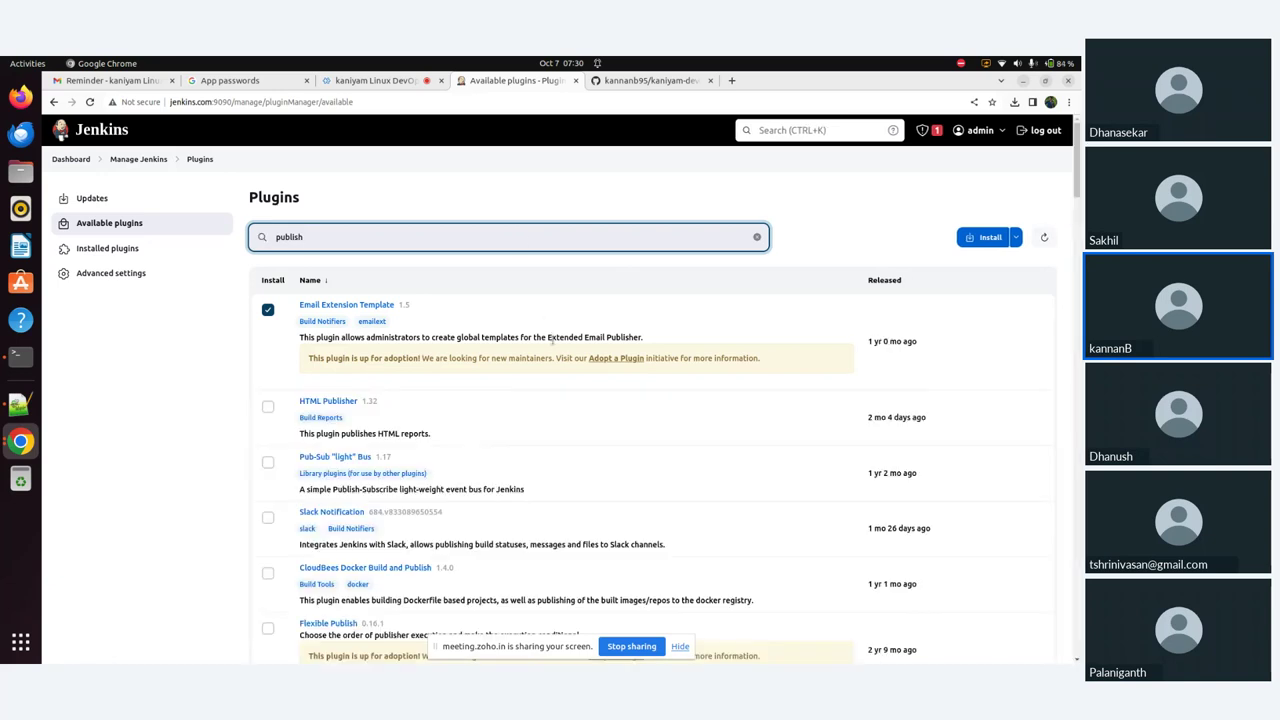
scroll(552, 340, "down", 6)
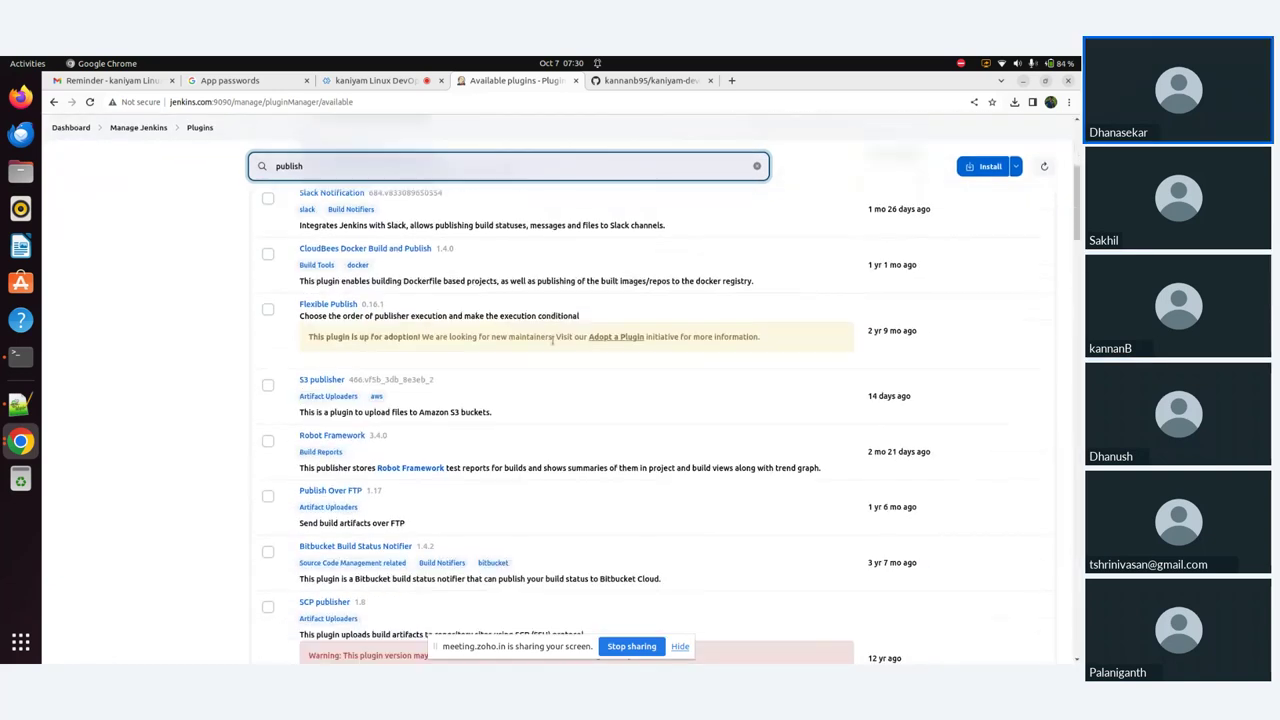
scroll(552, 340, "down", 4)
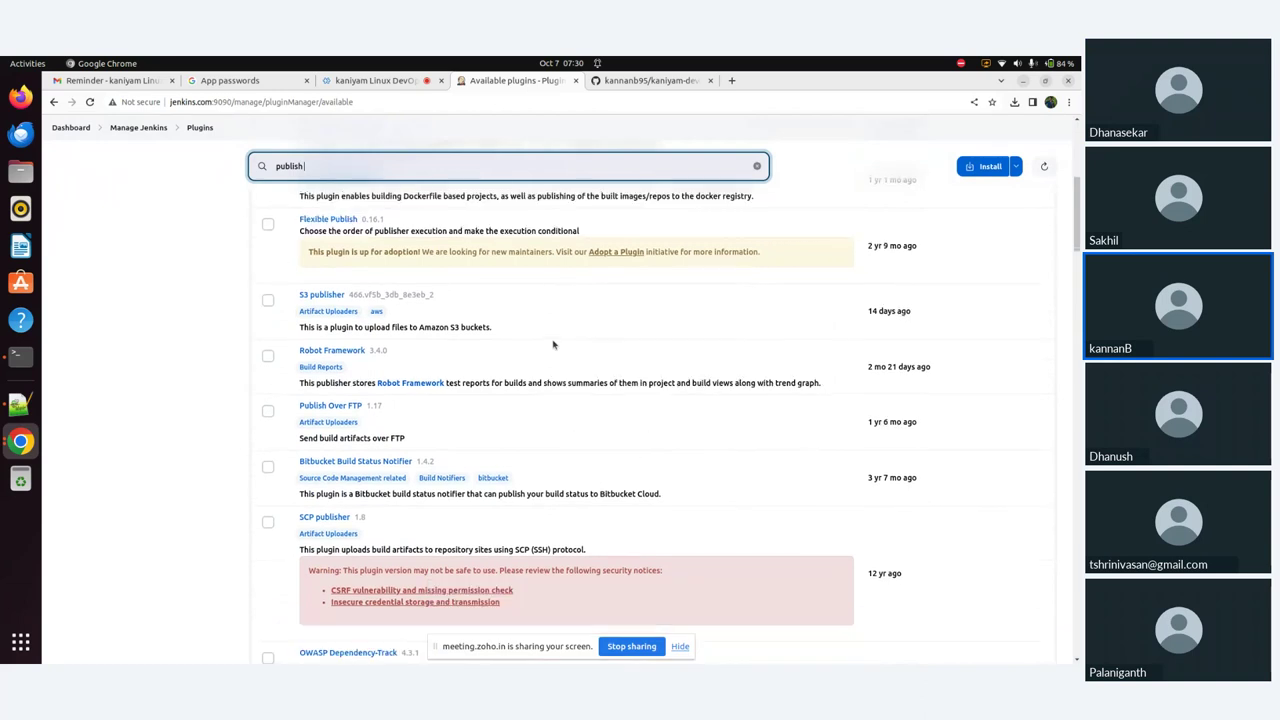
scroll(553, 343, "down", 4)
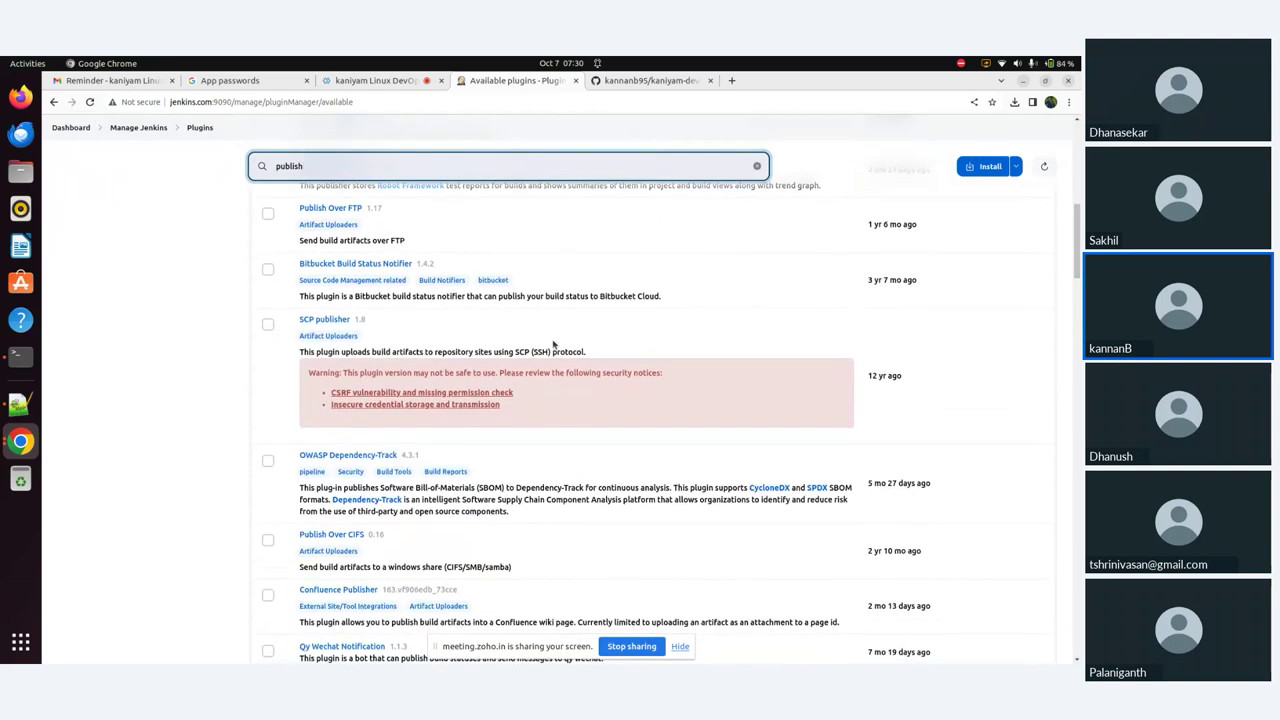
scroll(553, 343, "down", 1)
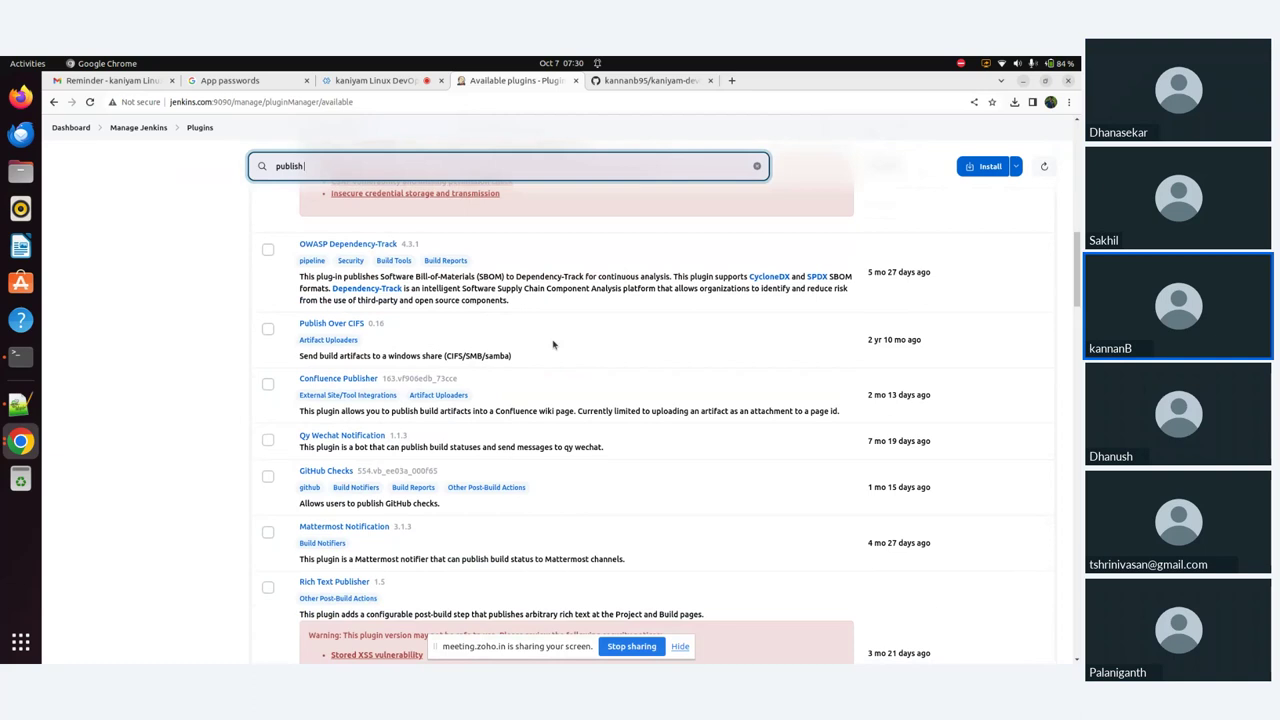
type("over")
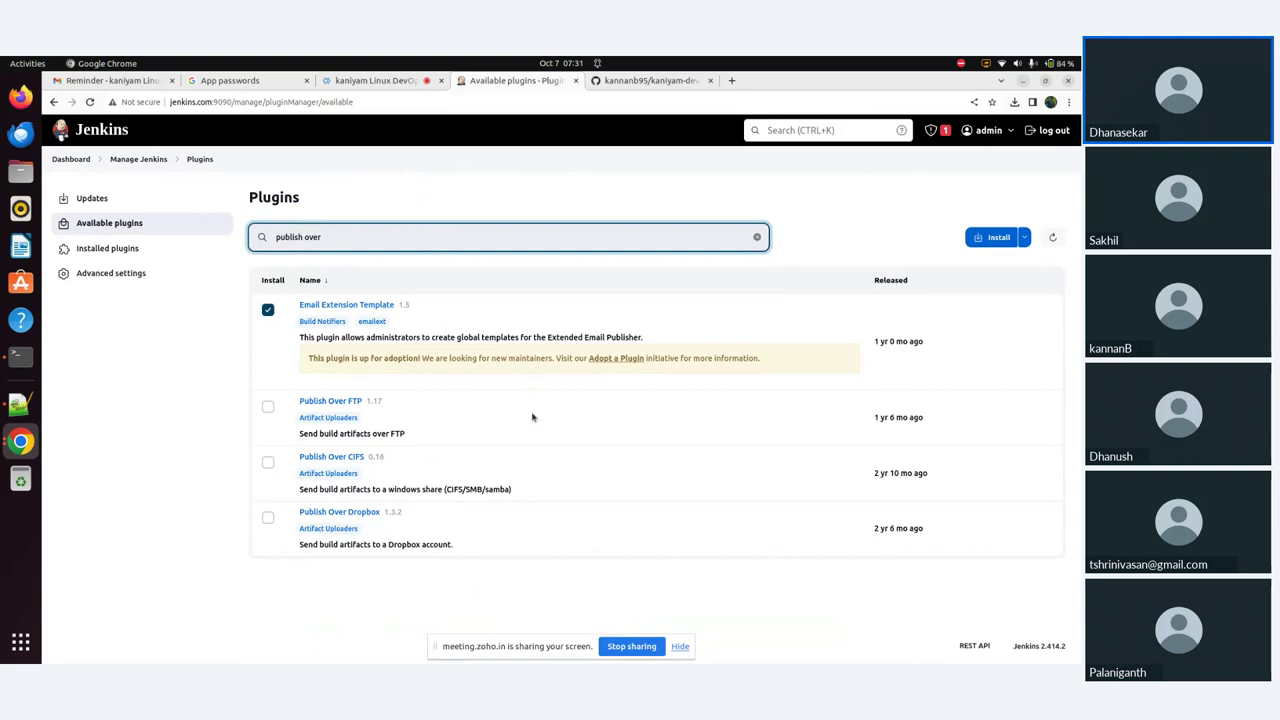
Step: Install Email Extension Template with 'Restart Jenkins when installation is complete' ticked
left_click(986, 238)
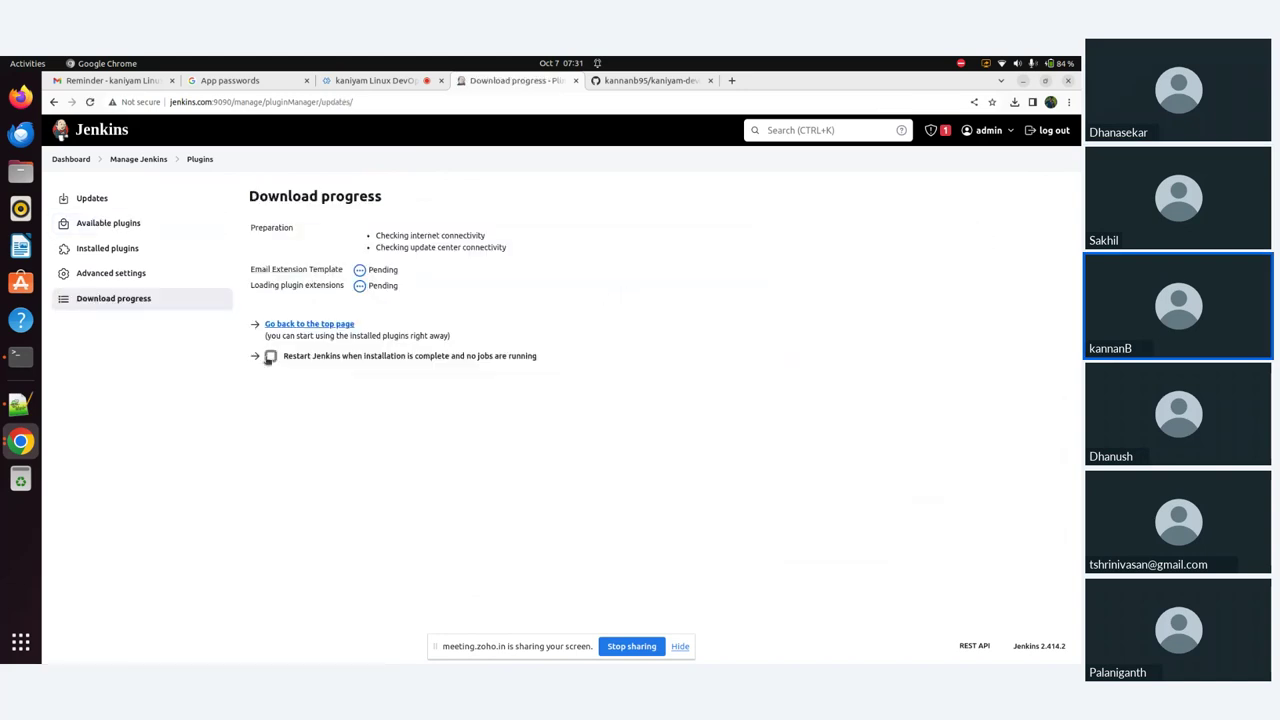
left_click(270, 356)
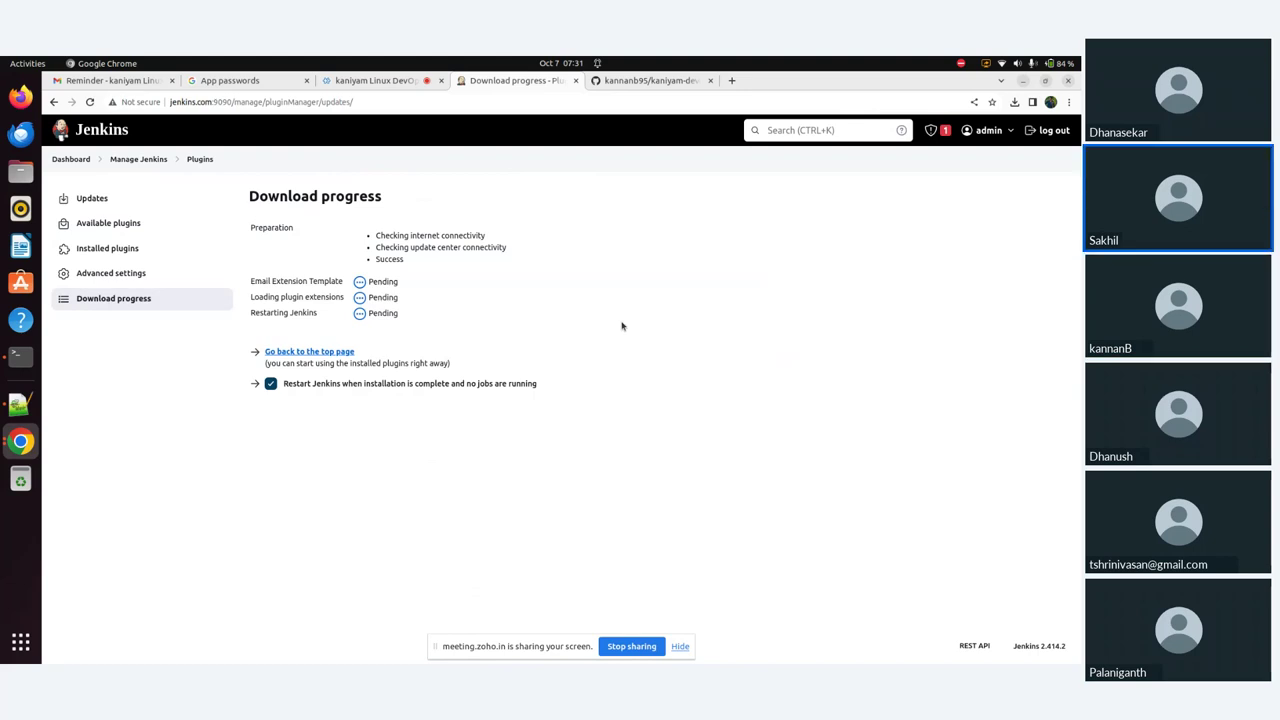
left_click(270, 386)
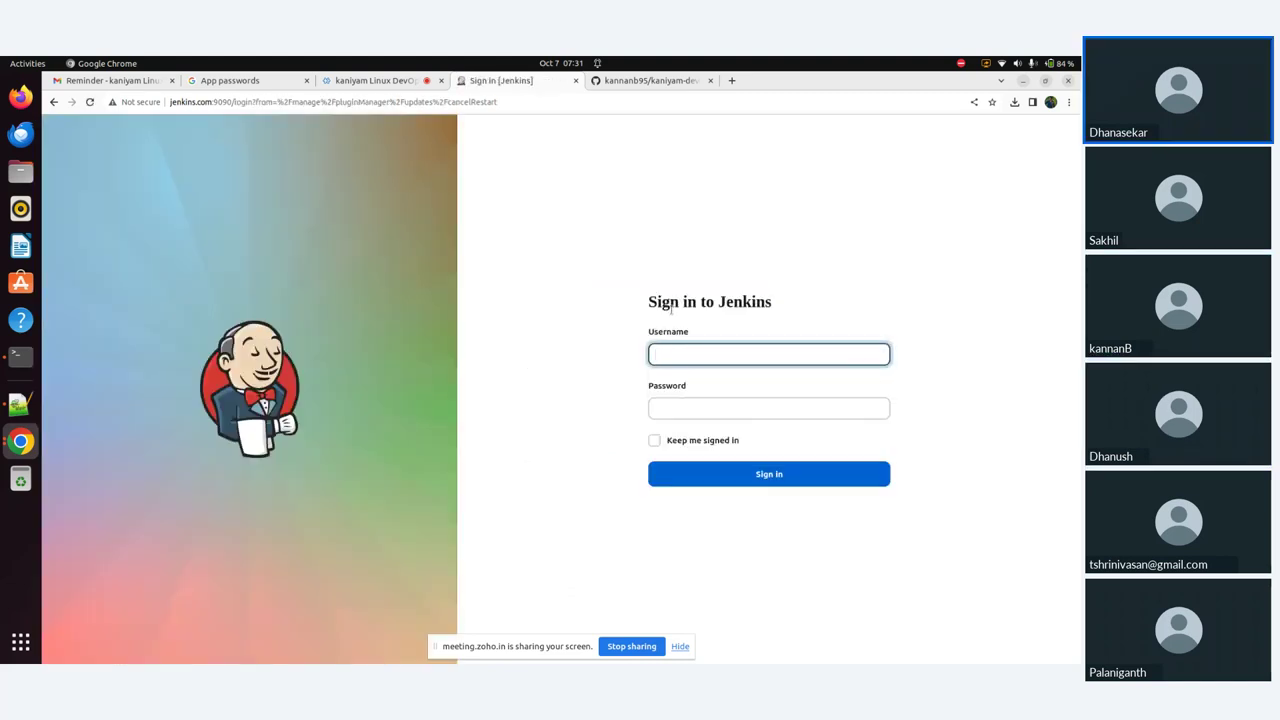
Step: Sign in with the administrator username and password, then return via the Dashboard breadcrumb
type("admin")
key("Tab")
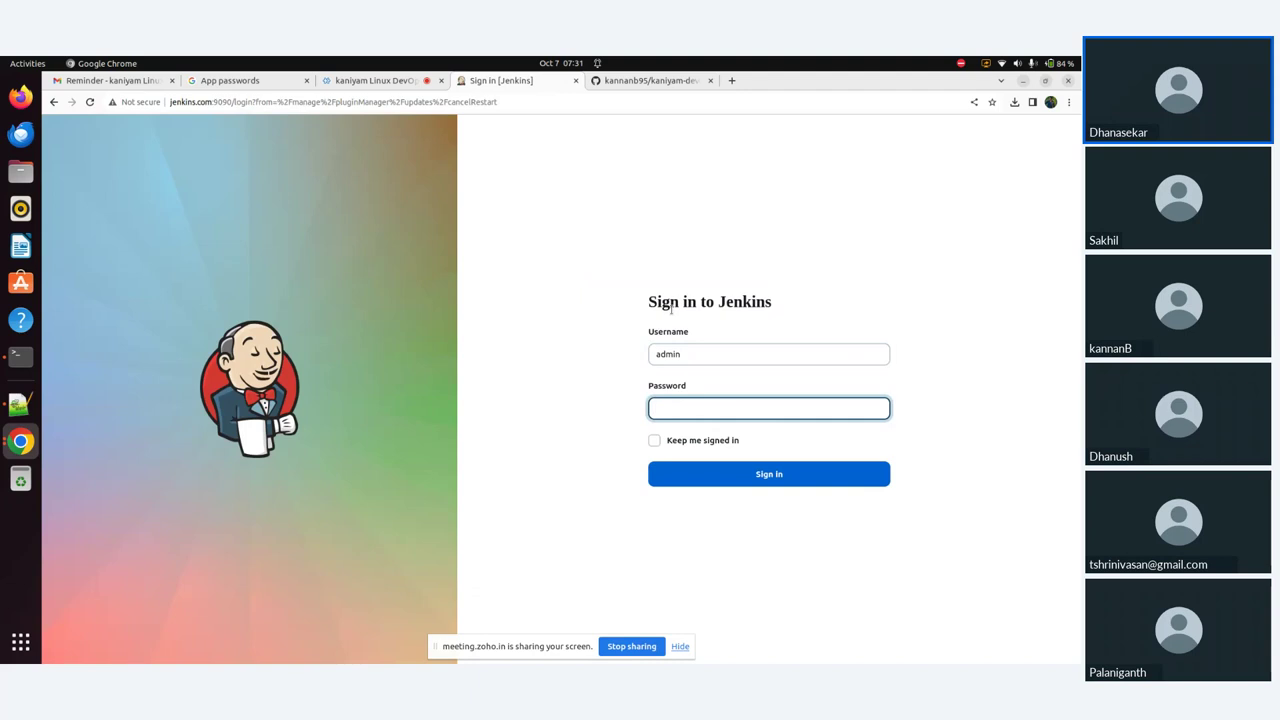
key("Return")
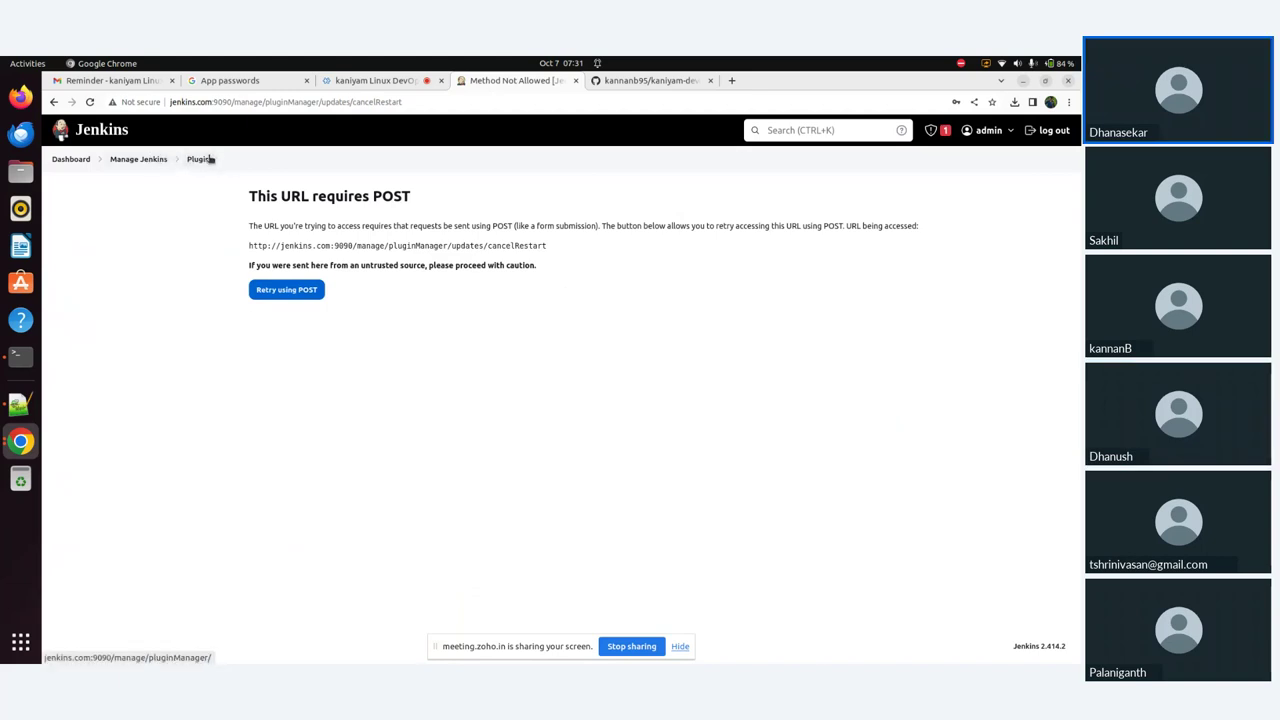
left_click(86, 162)
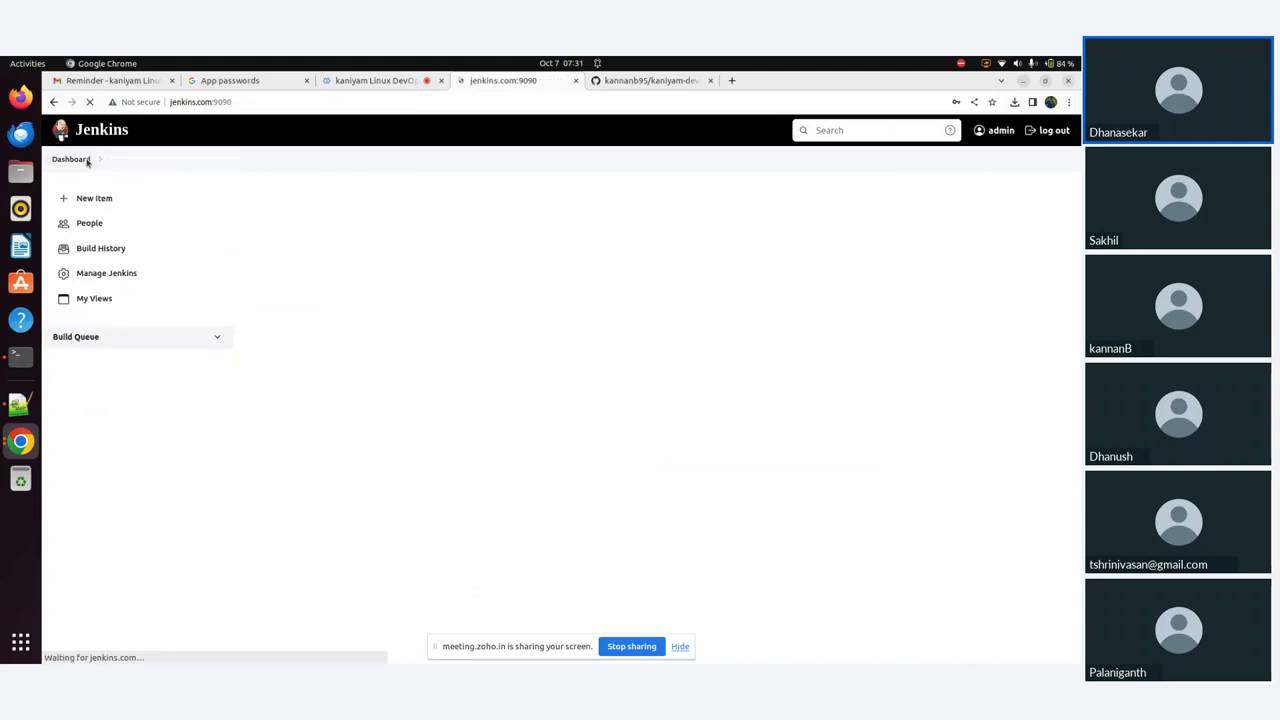
left_click(134, 277)
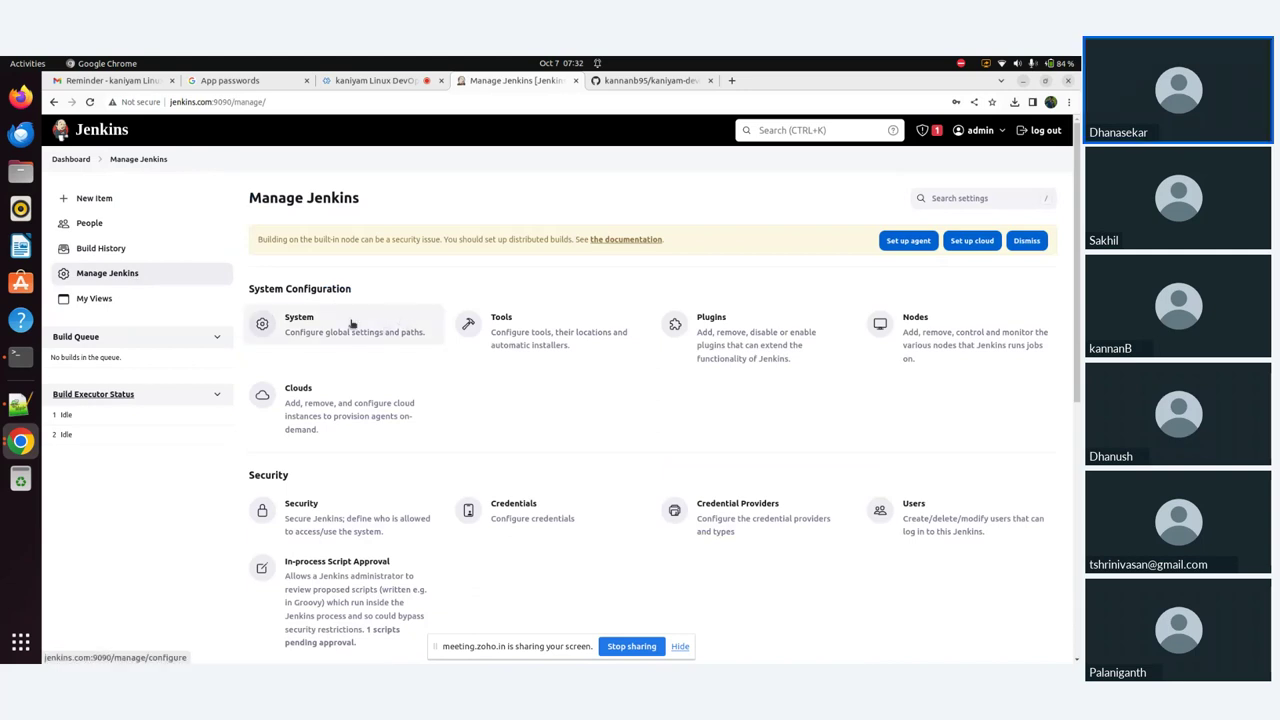
left_click(725, 332)
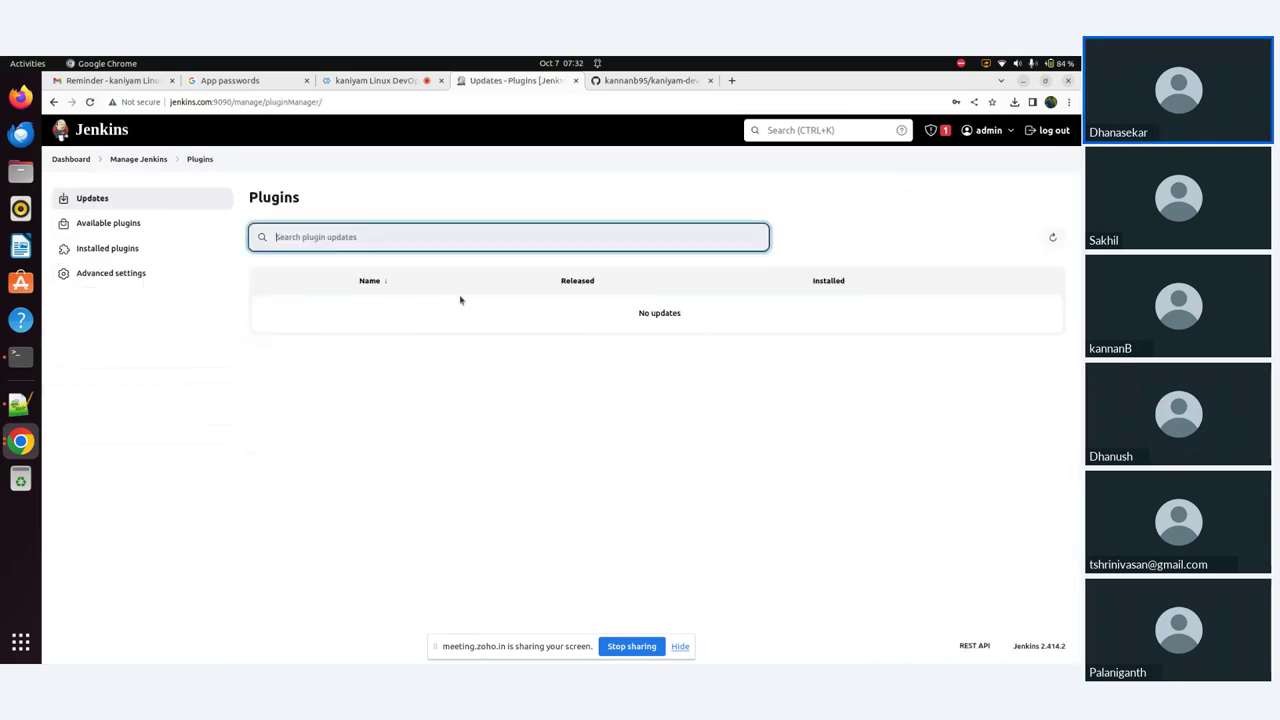
left_click(171, 252)
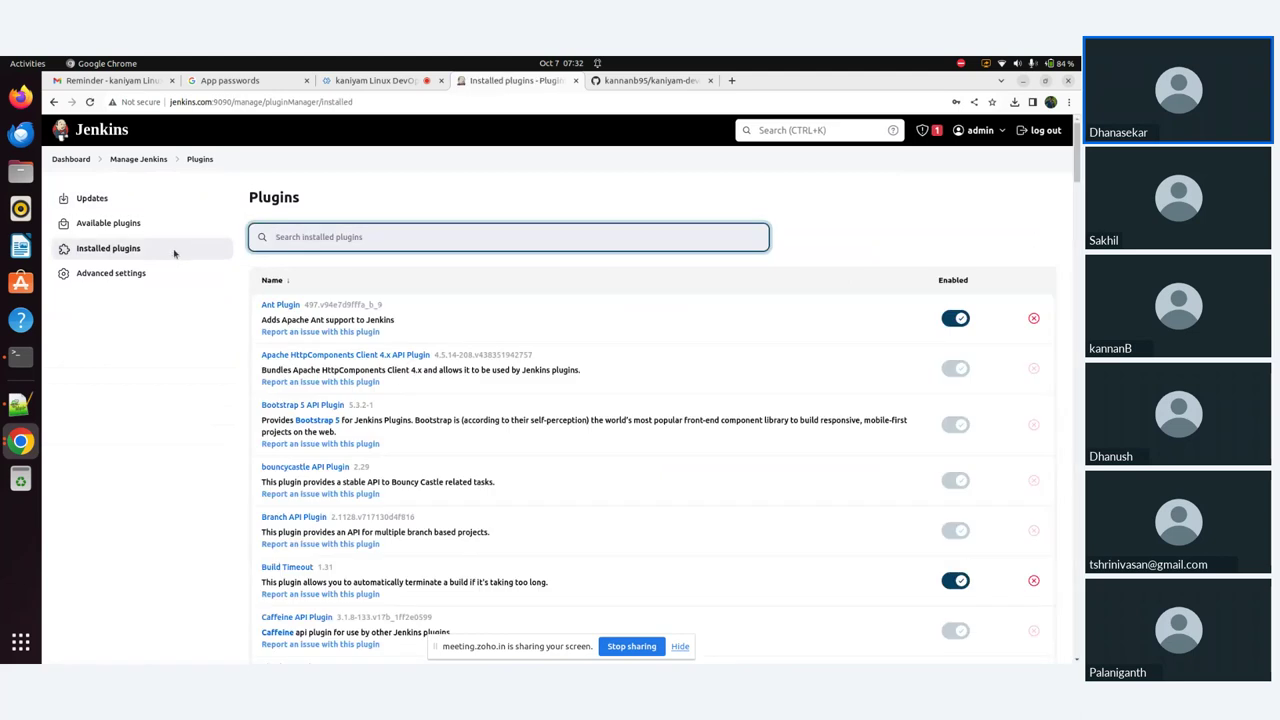
type("ema")
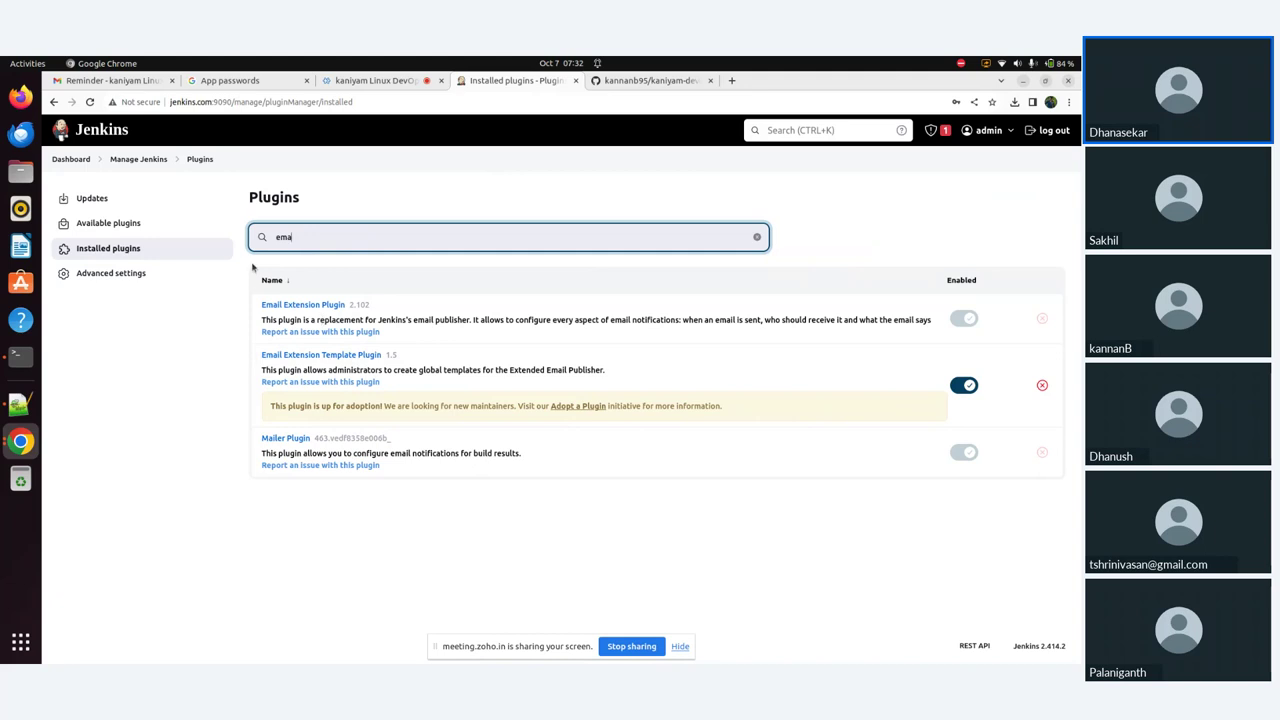
left_click(75, 160)
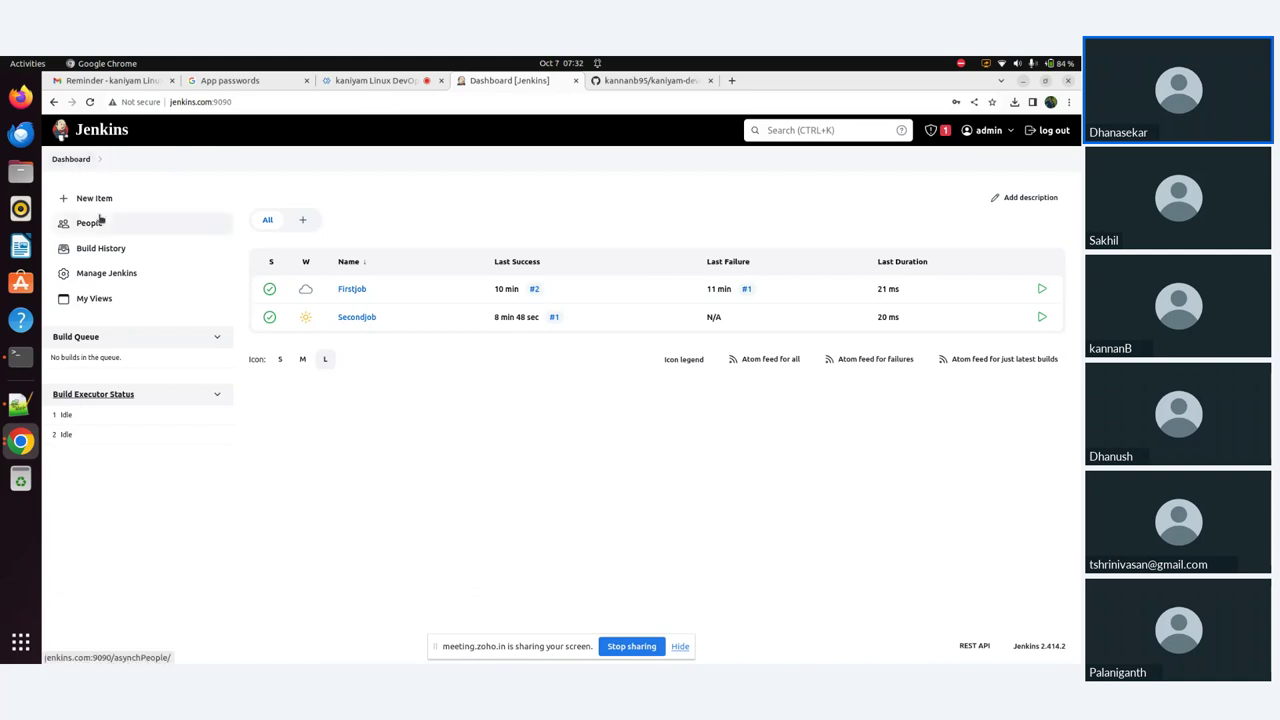
Step: Open Manage Jenkins > System and go down to the E-mail Notification SMTP server field
left_click(103, 273)
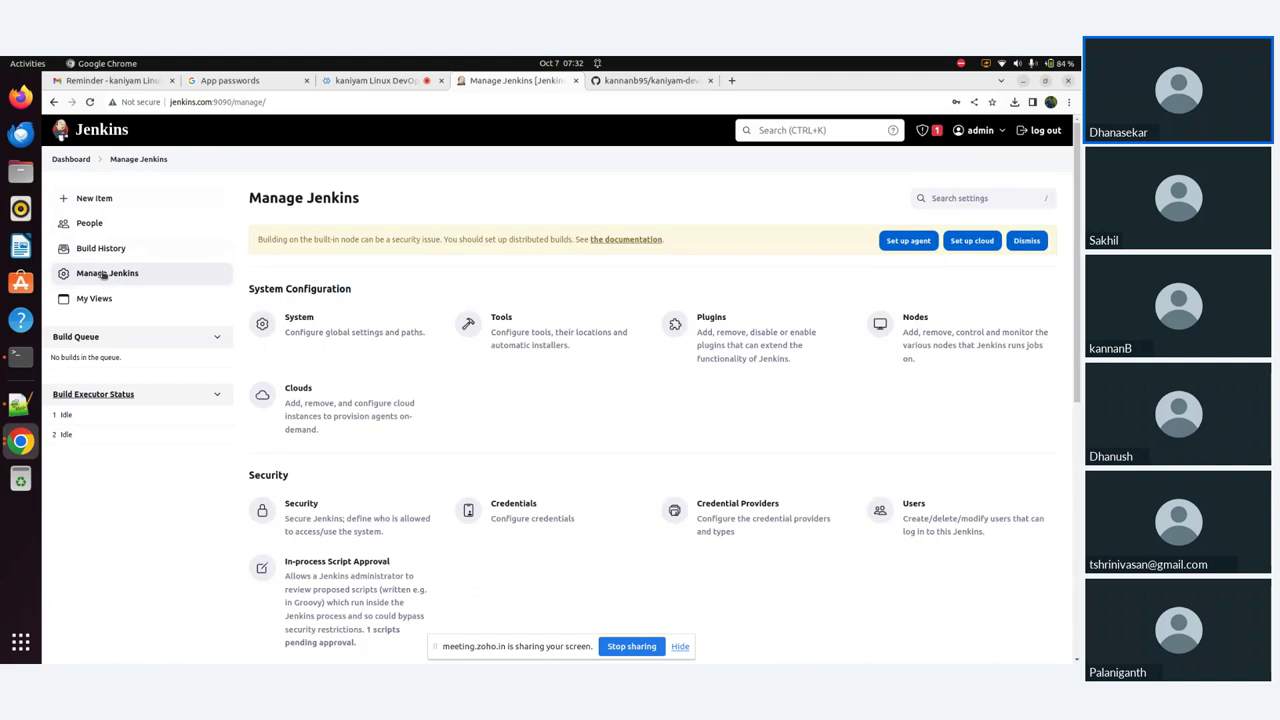
left_click(306, 321)
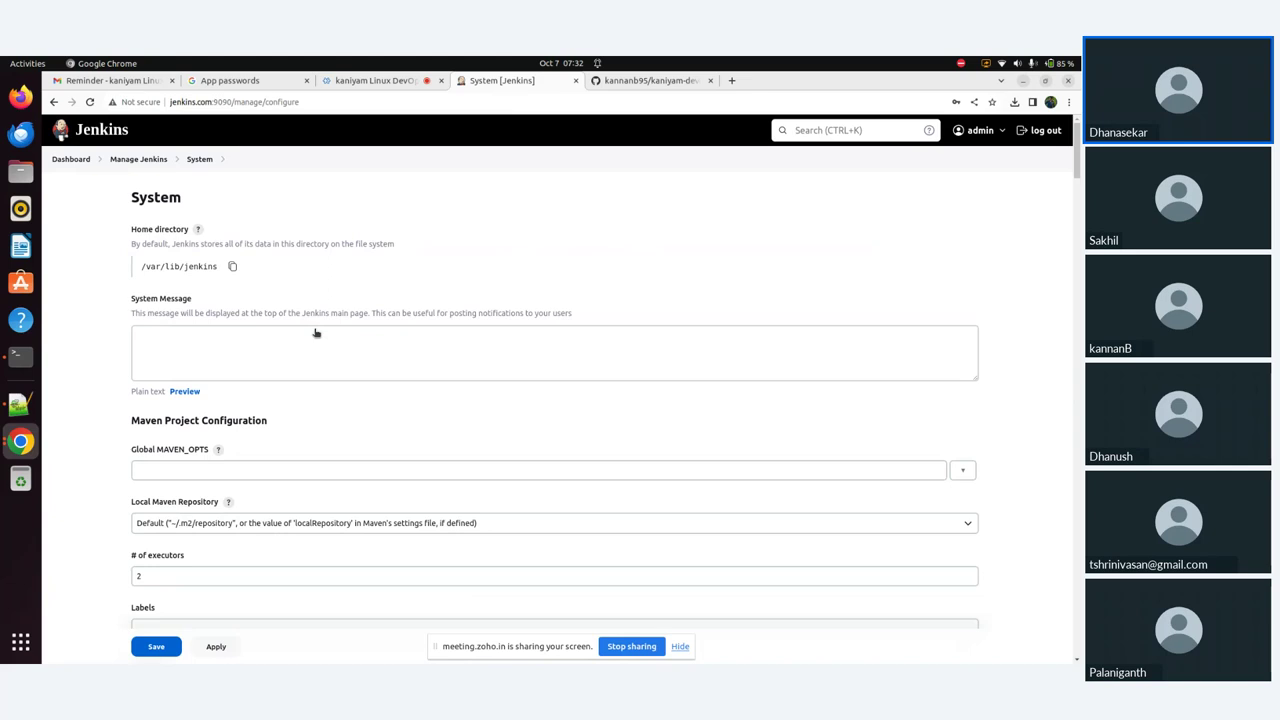
scroll(313, 335, "down", 4)
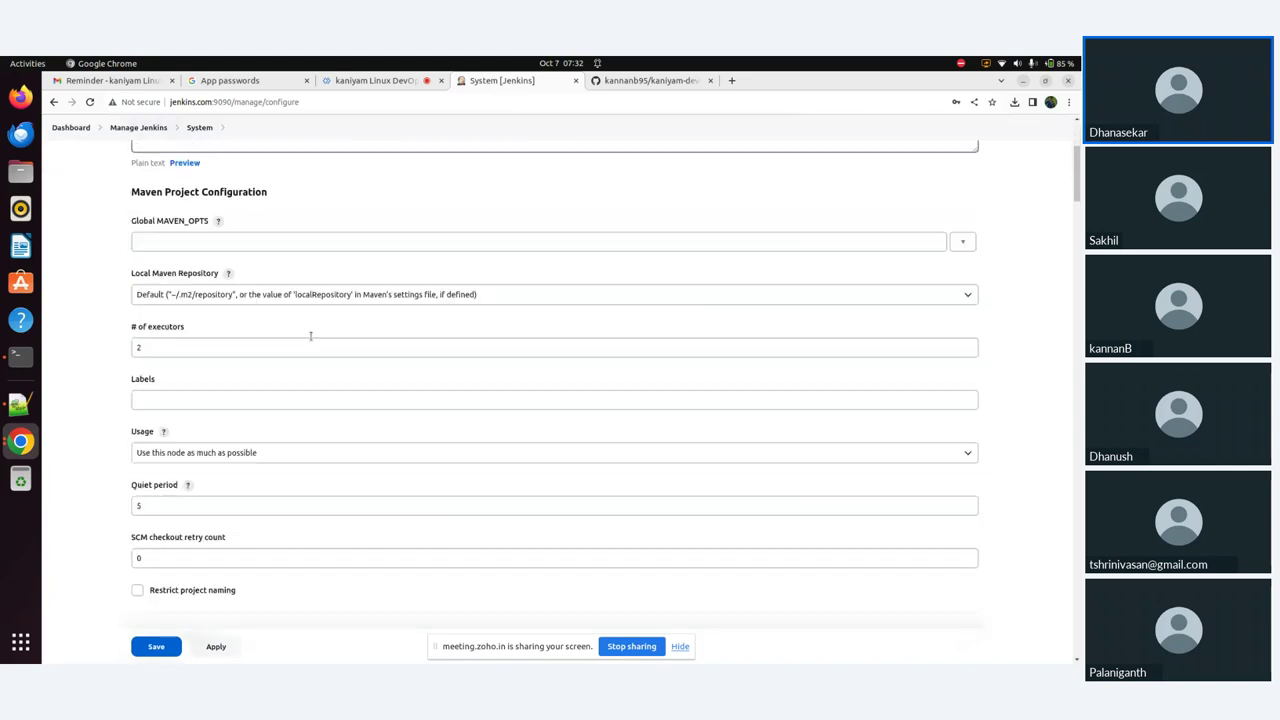
scroll(310, 336, "down", 5)
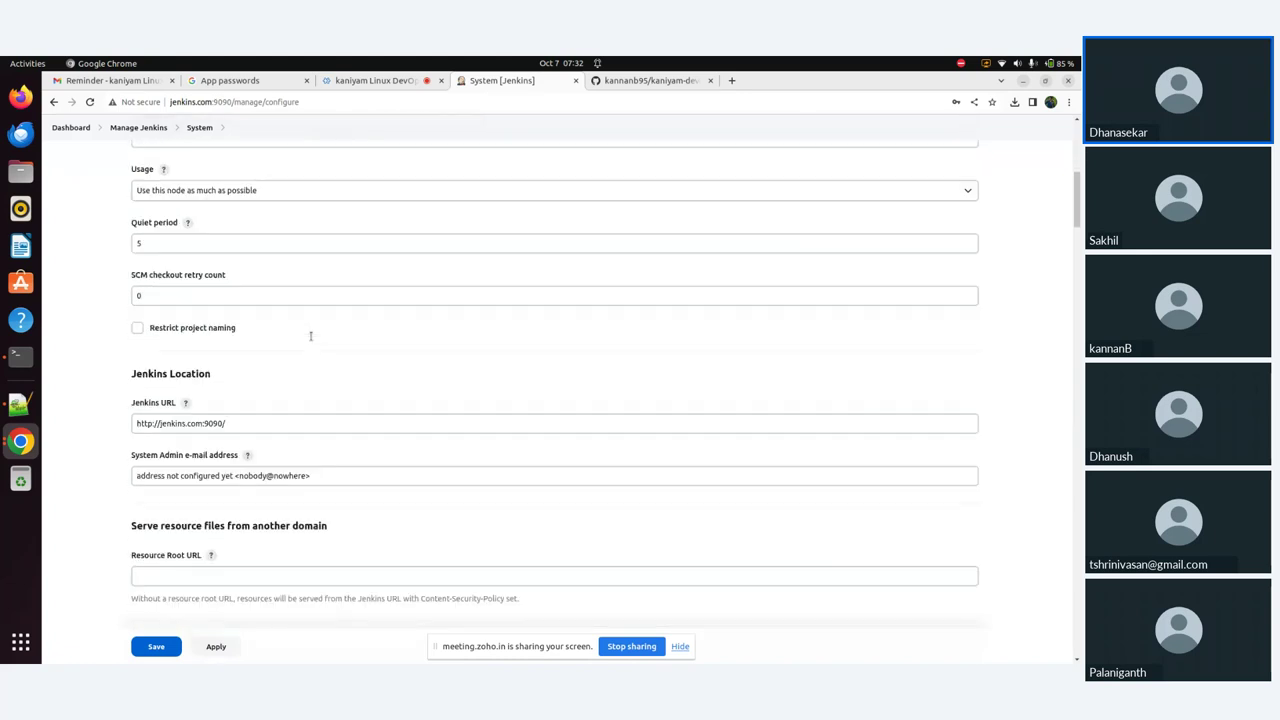
scroll(310, 336, "down", 3)
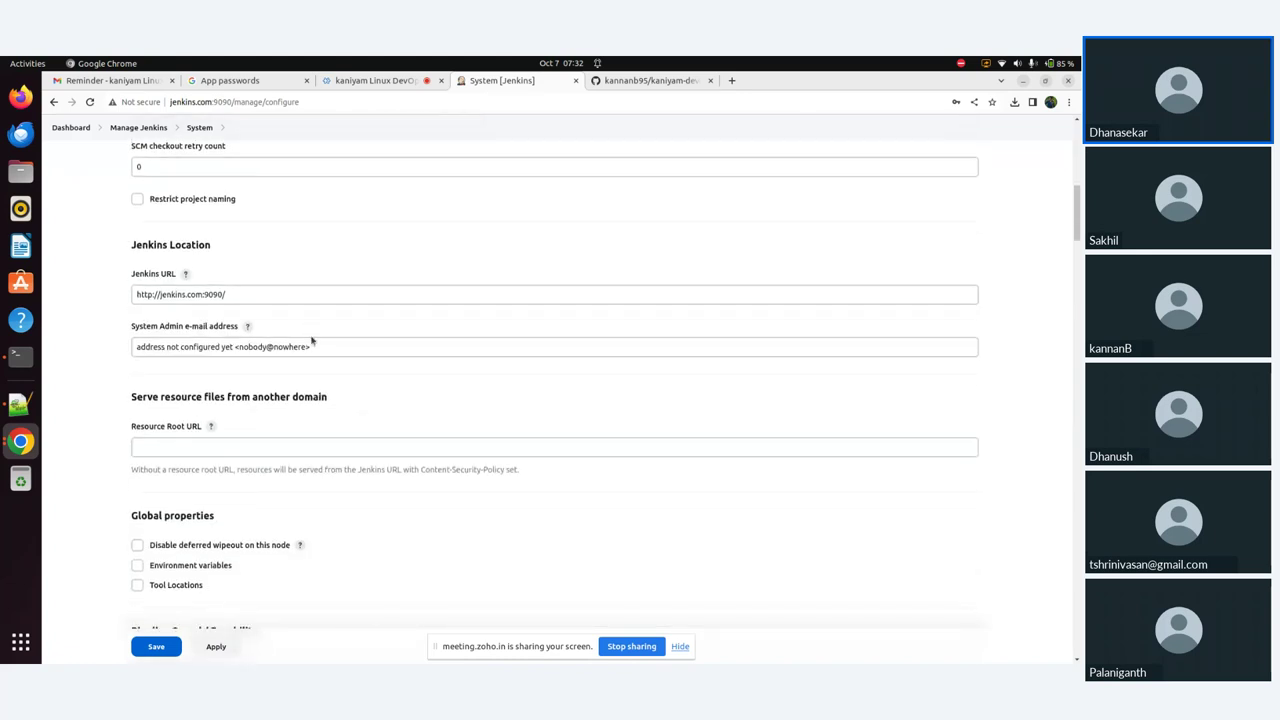
scroll(311, 341, "down", 7)
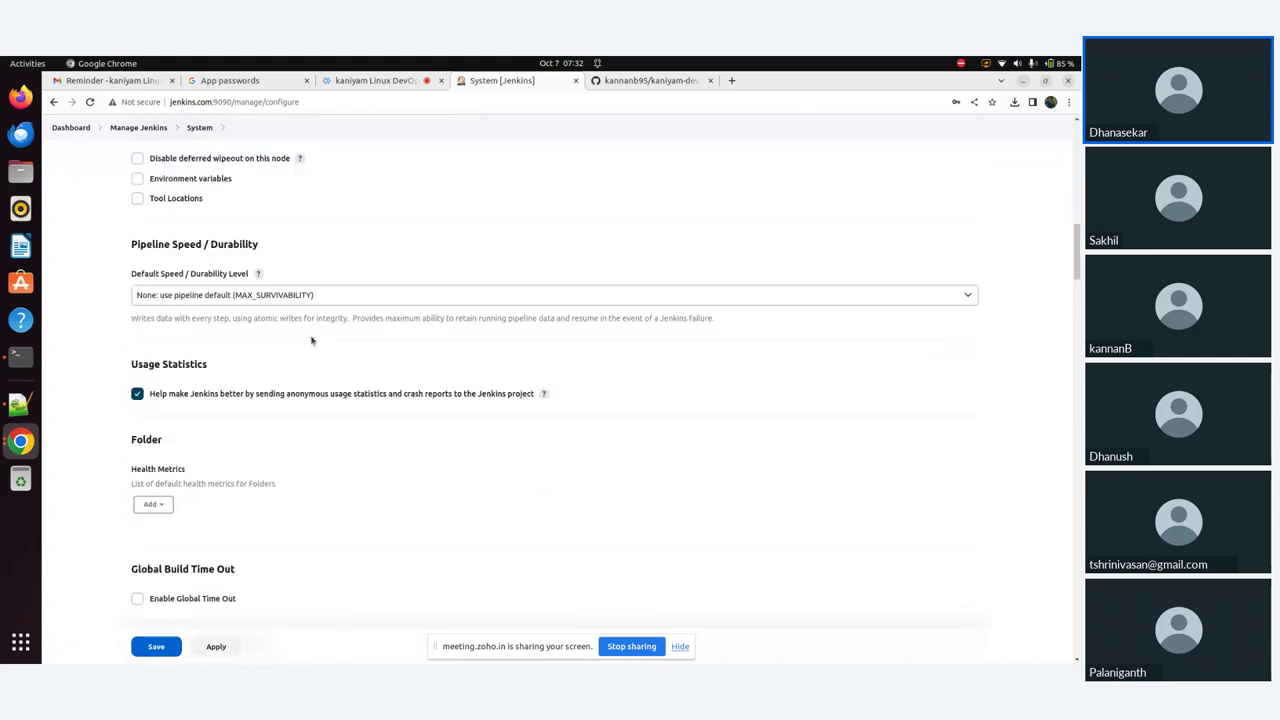
scroll(311, 341, "down", 7)
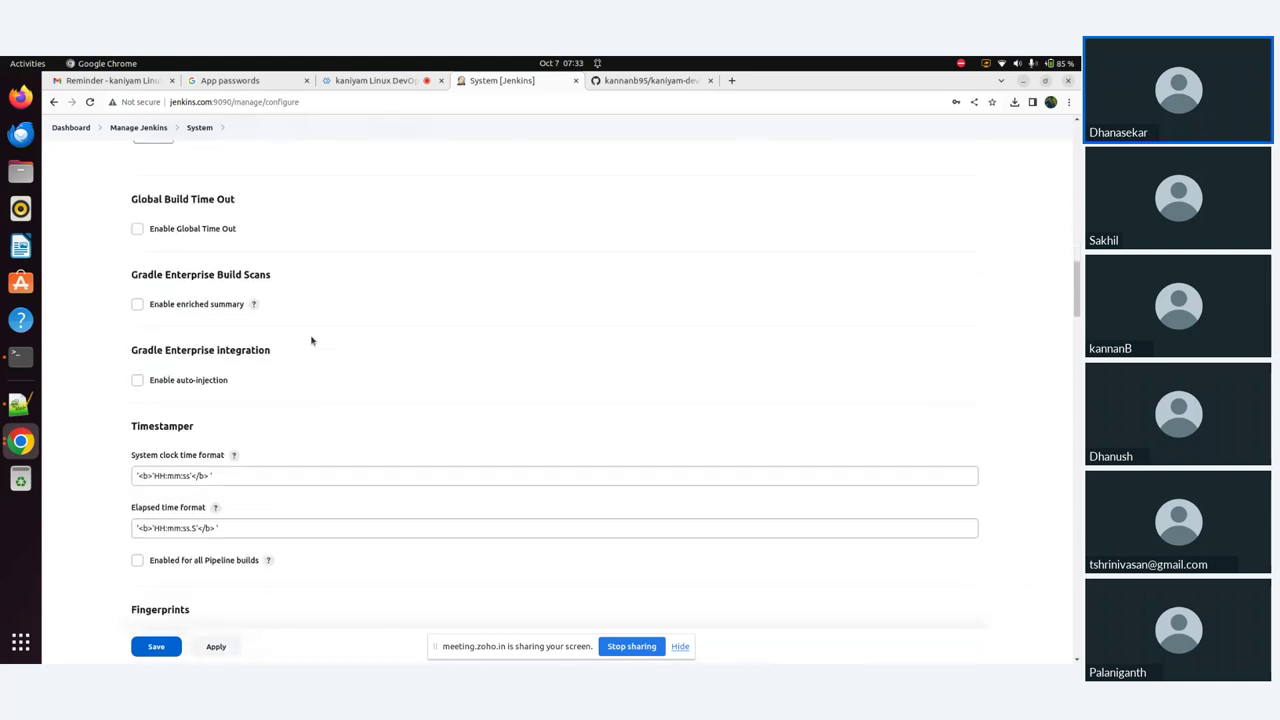
scroll(311, 341, "down", 10)
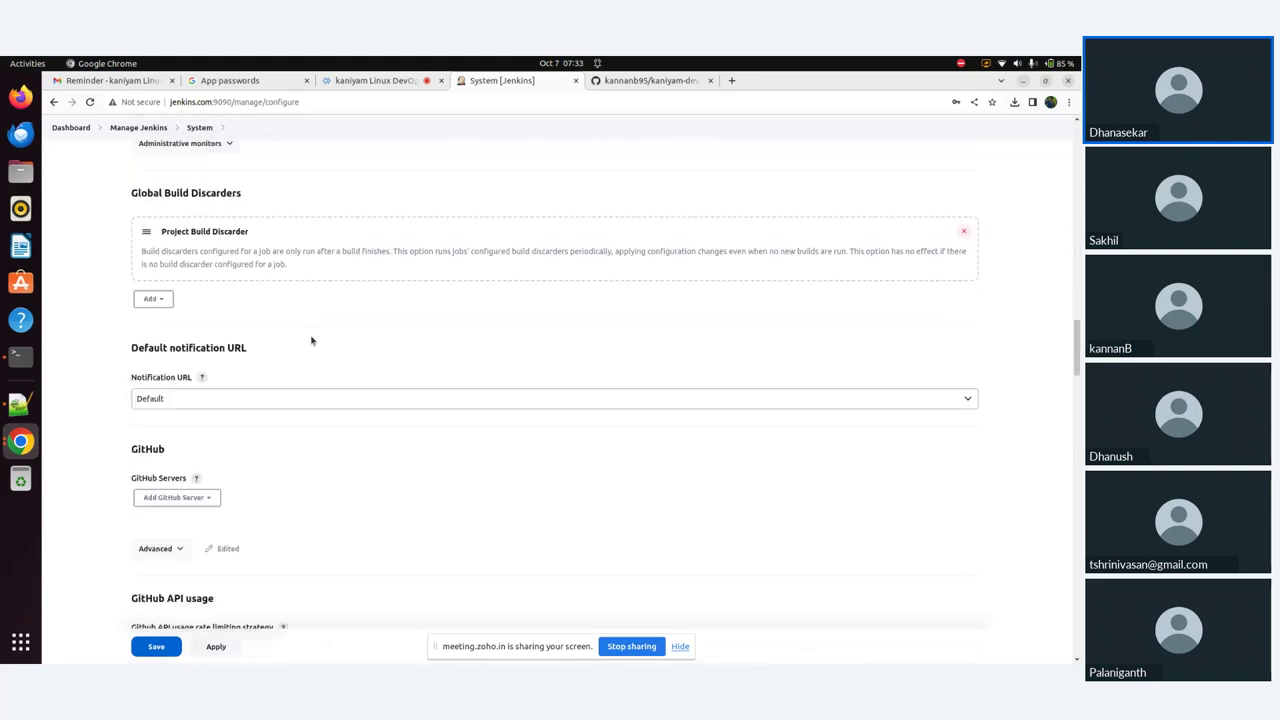
scroll(311, 341, "down", 10)
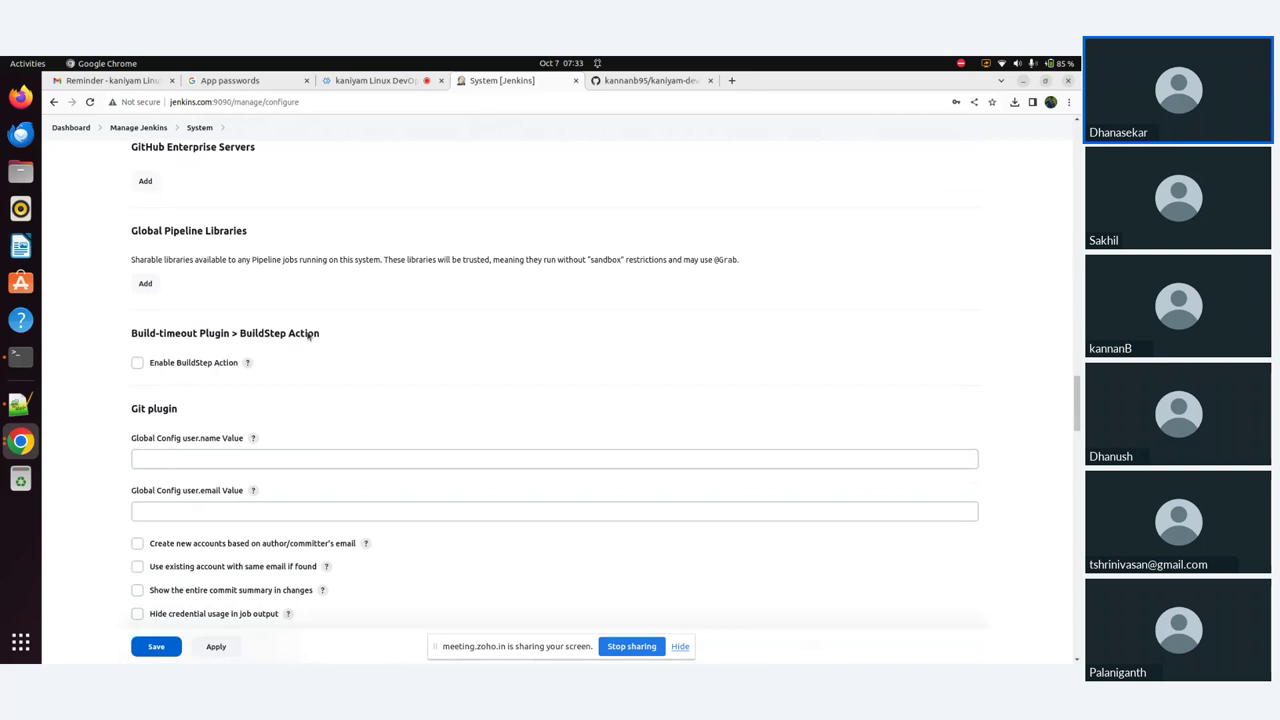
scroll(310, 337, "down", 5)
scroll(310, 336, "down", 5)
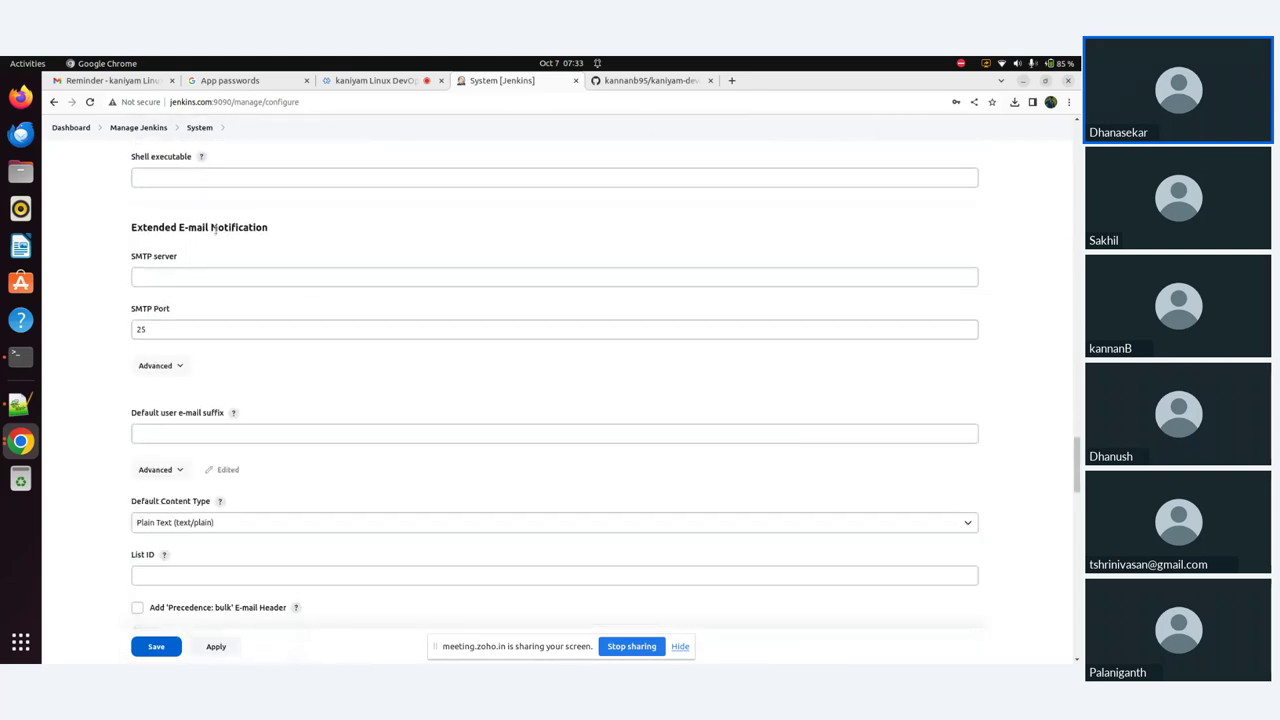
scroll(215, 231, "down", 1)
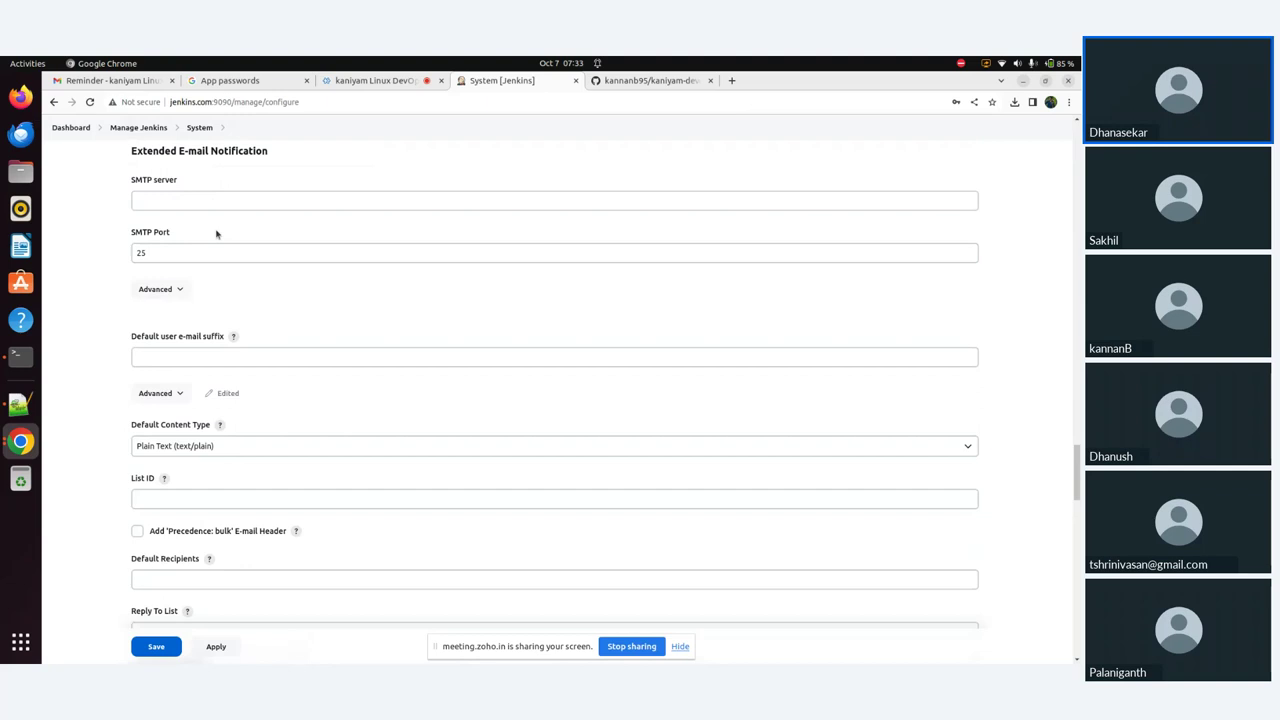
scroll(216, 234, "down", 15)
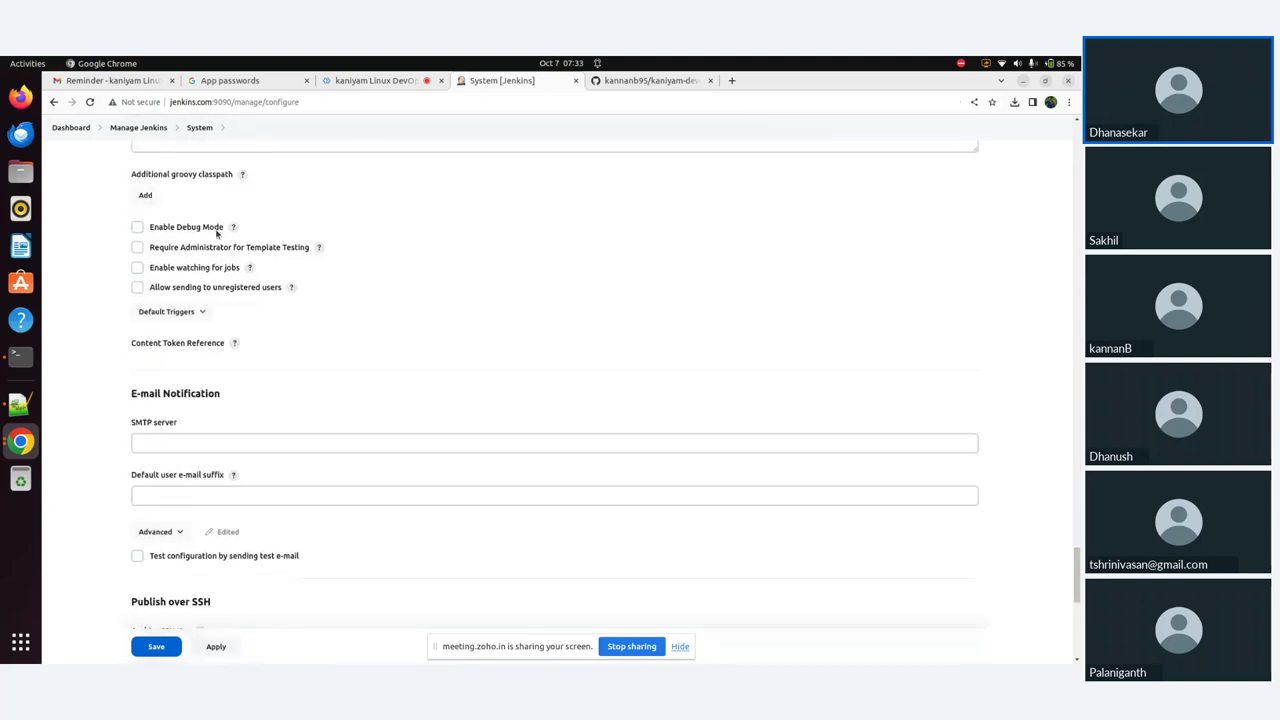
scroll(216, 234, "down", 5)
scroll(216, 234, "up", 2)
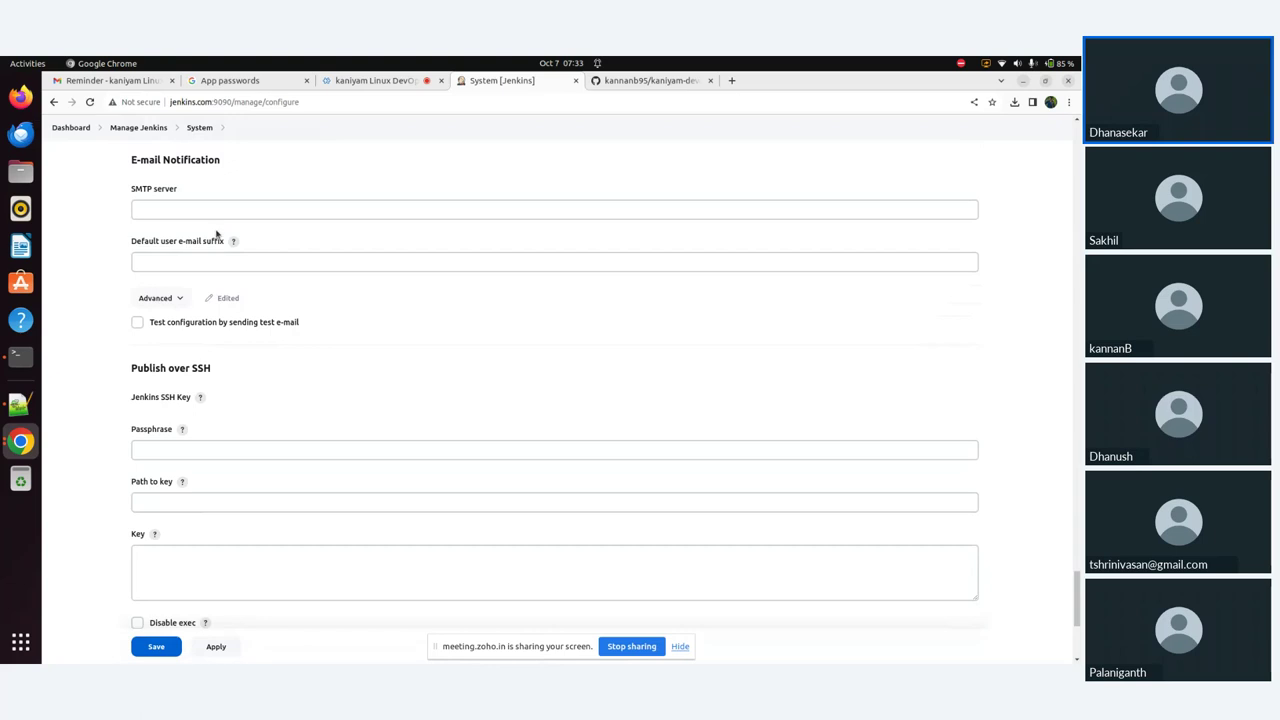
left_click(174, 213)
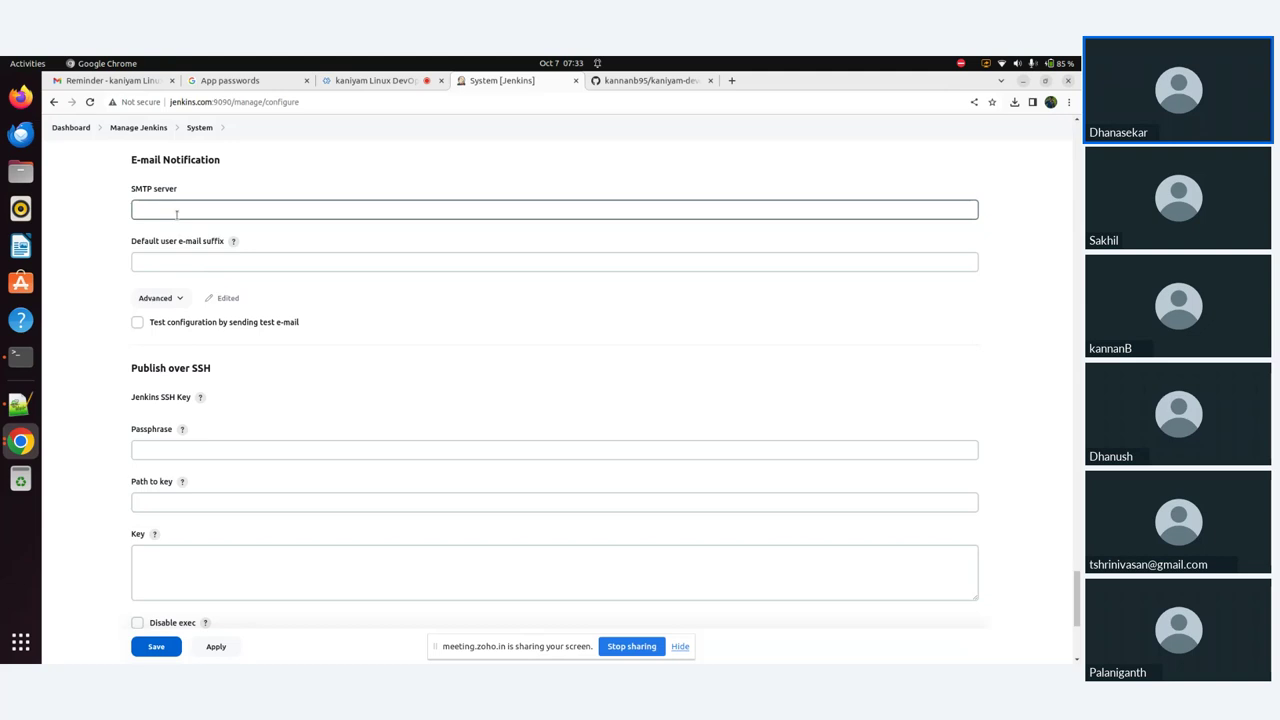
Step: Set SMTP server to smtp.gmail.com, enable SMTP authentication, and enter the Gmail user name
left_click(176, 213)
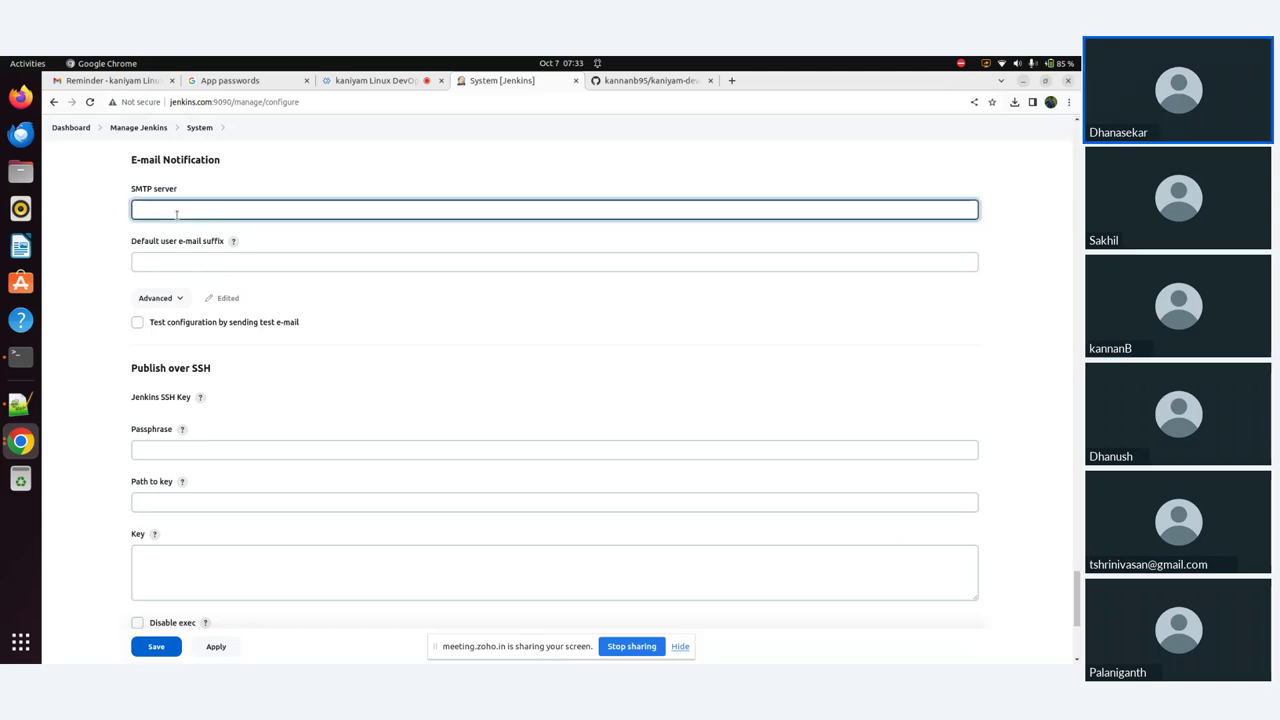
type("smtp.gmail.com")
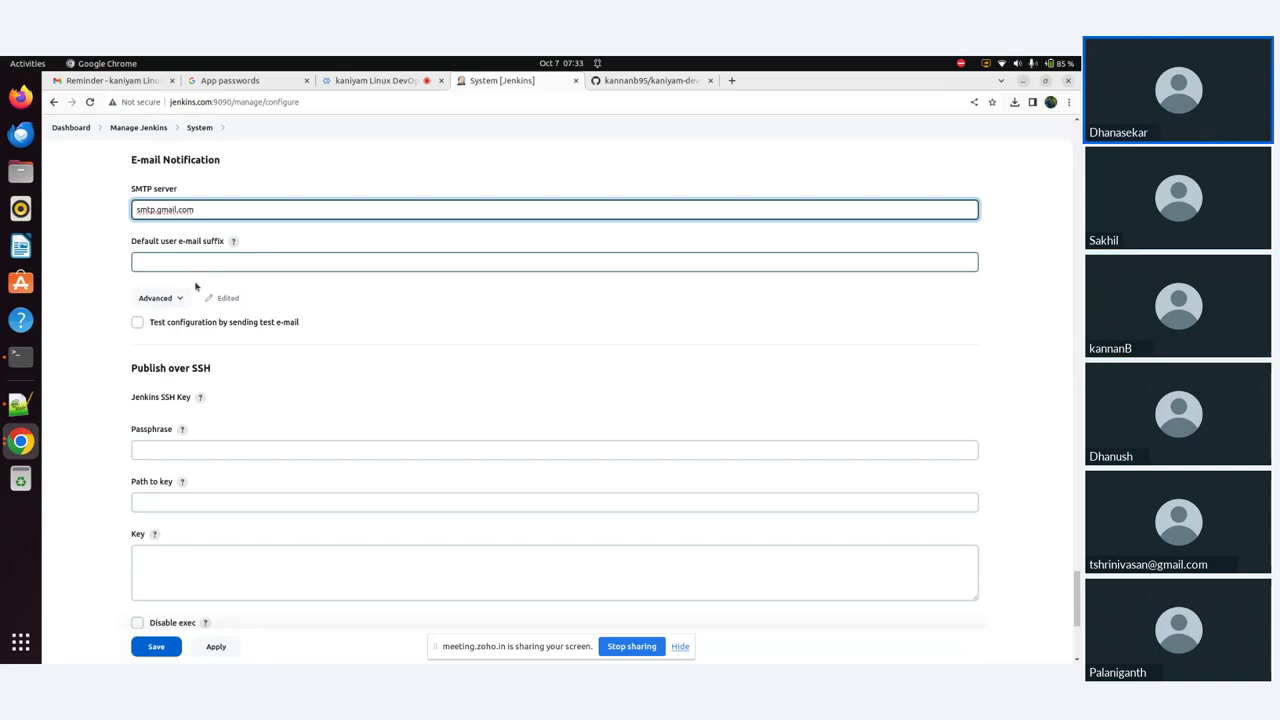
left_click(178, 299)
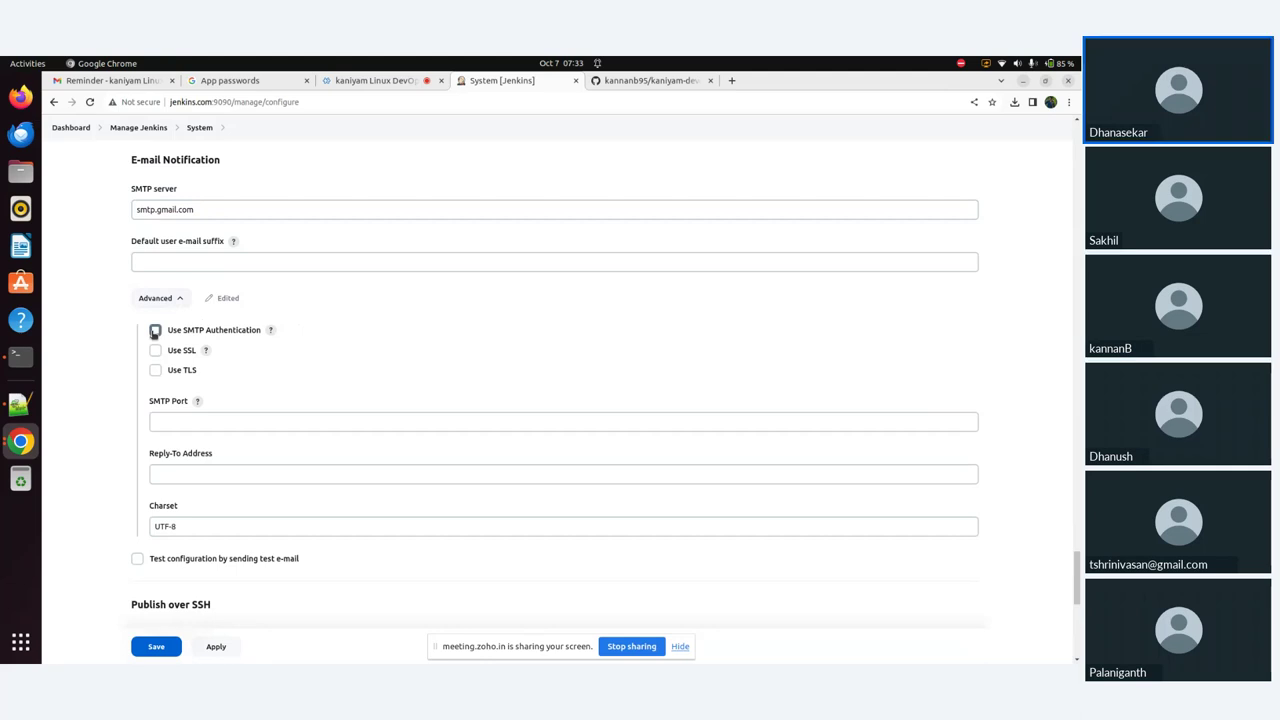
left_click(155, 330)
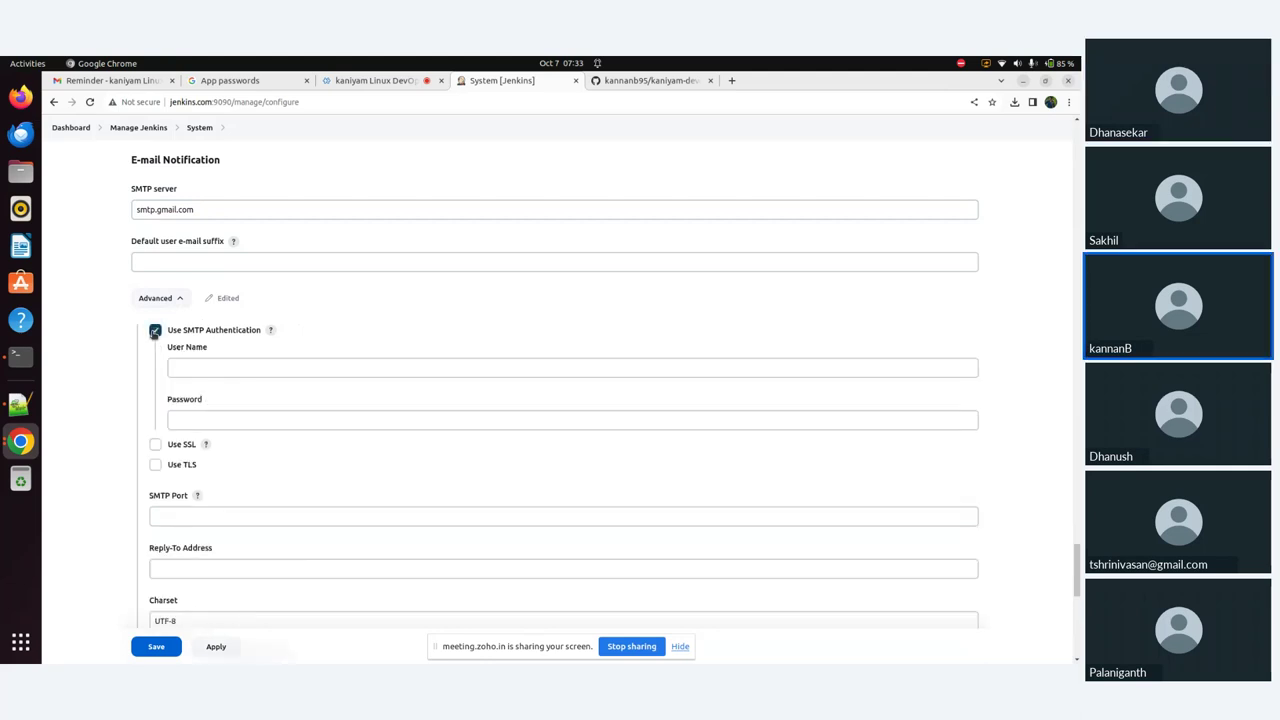
left_click(201, 366)
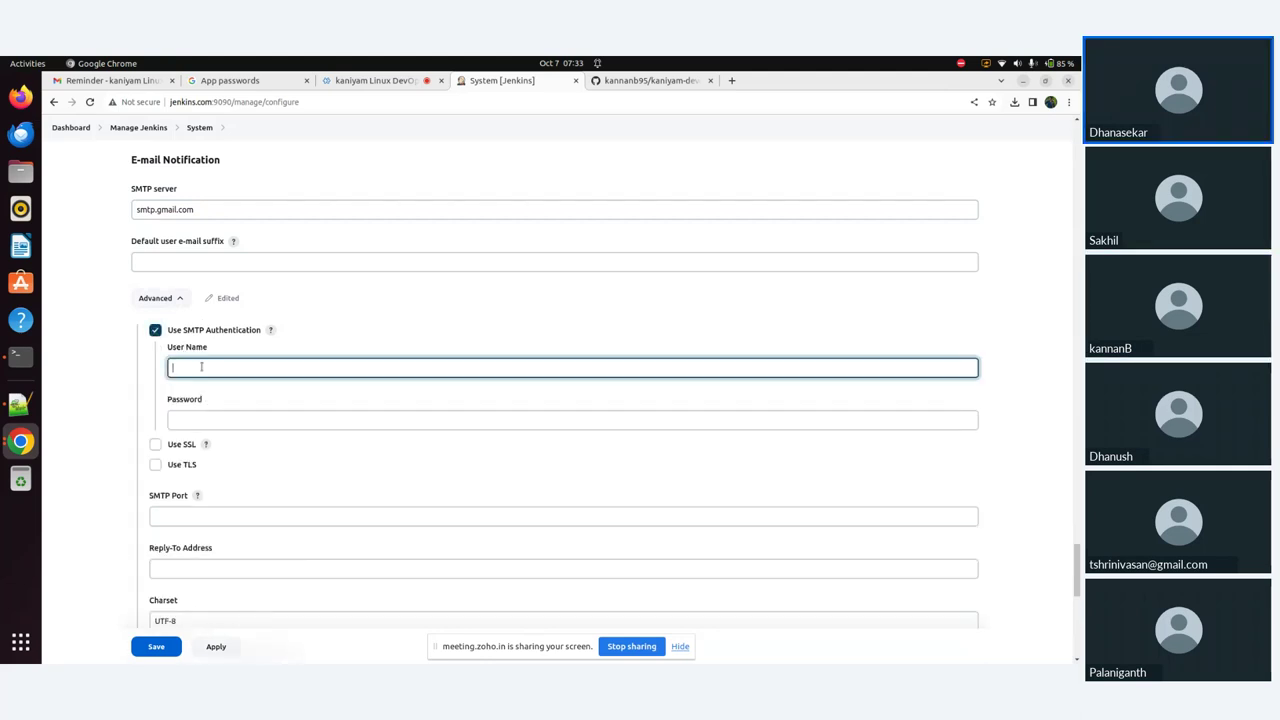
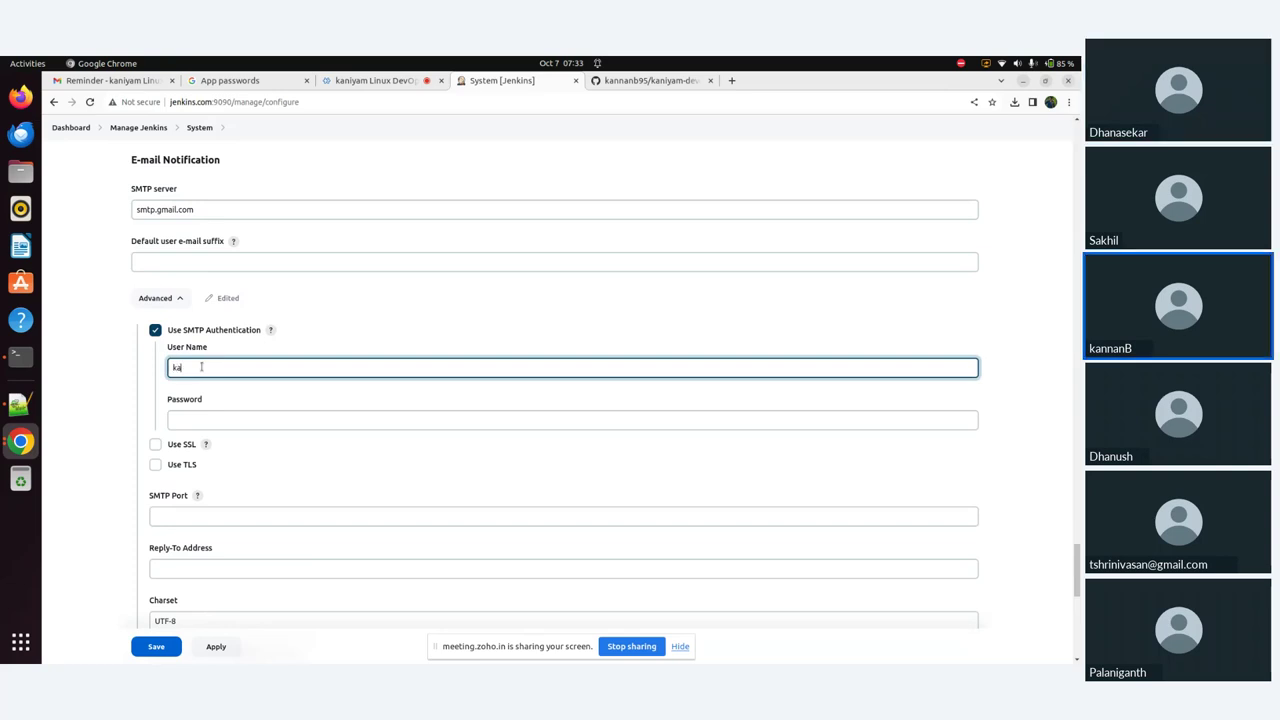
left_click(202, 367)
type("n")
left_click(238, 421)
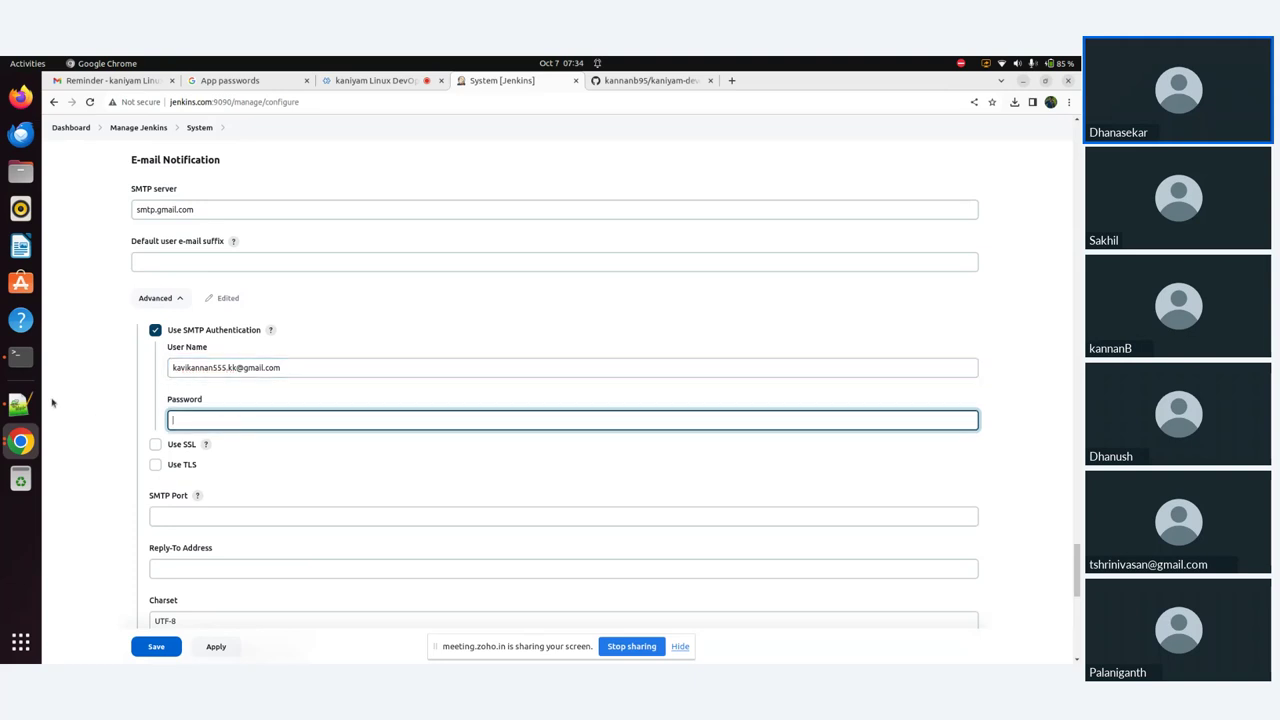
Step: Copy the Gmail app password from the notes and paste it into the Password field
left_click(20, 403)
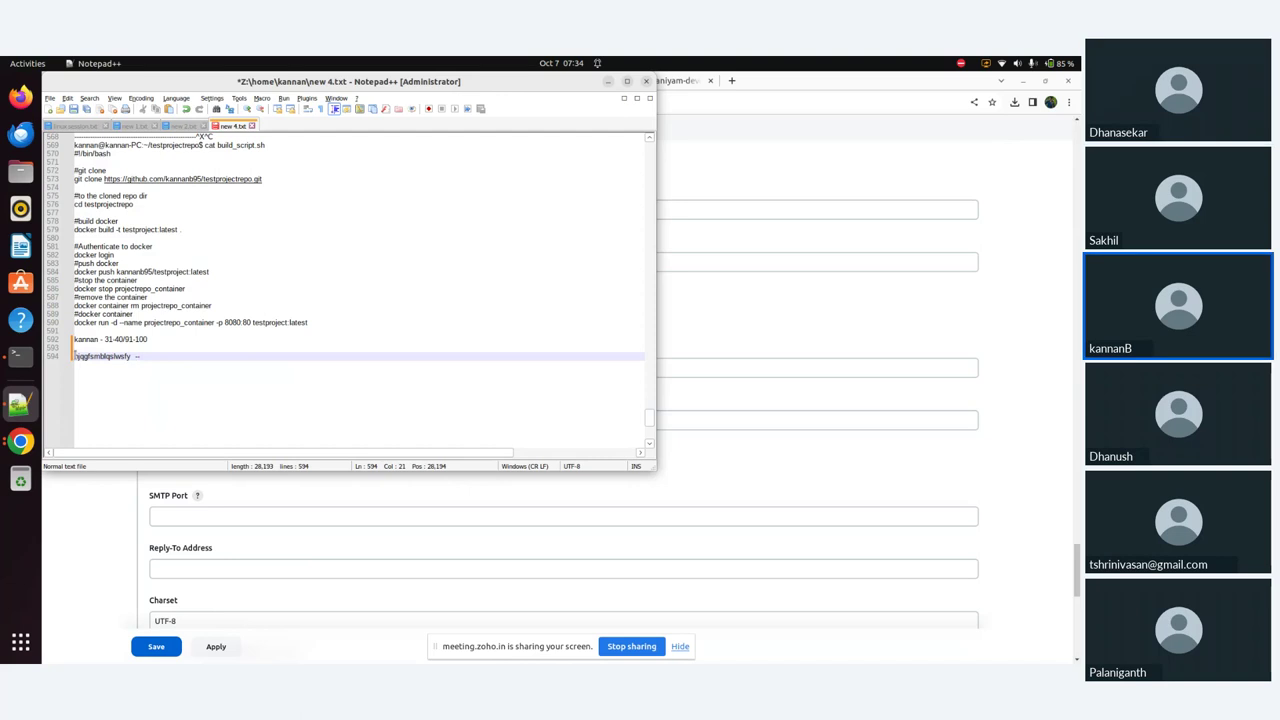
left_click_drag(75, 356, 130, 358)
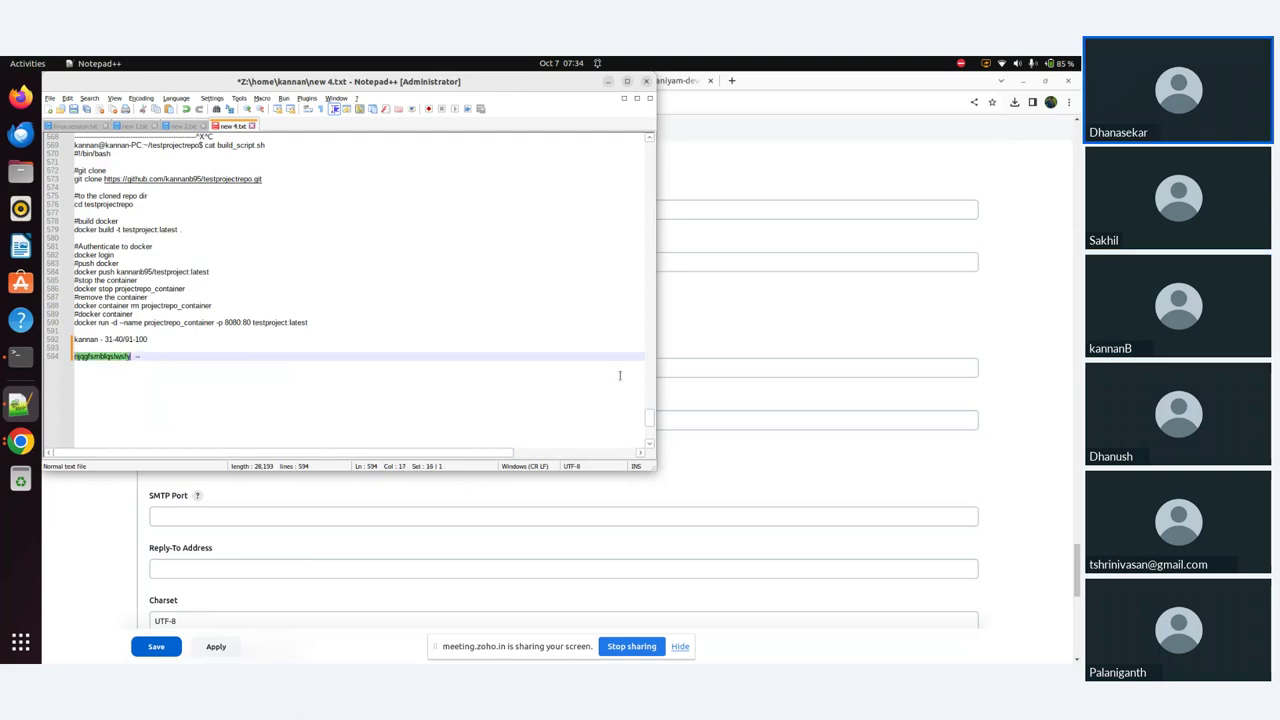
left_click(698, 400)
left_click(645, 416)
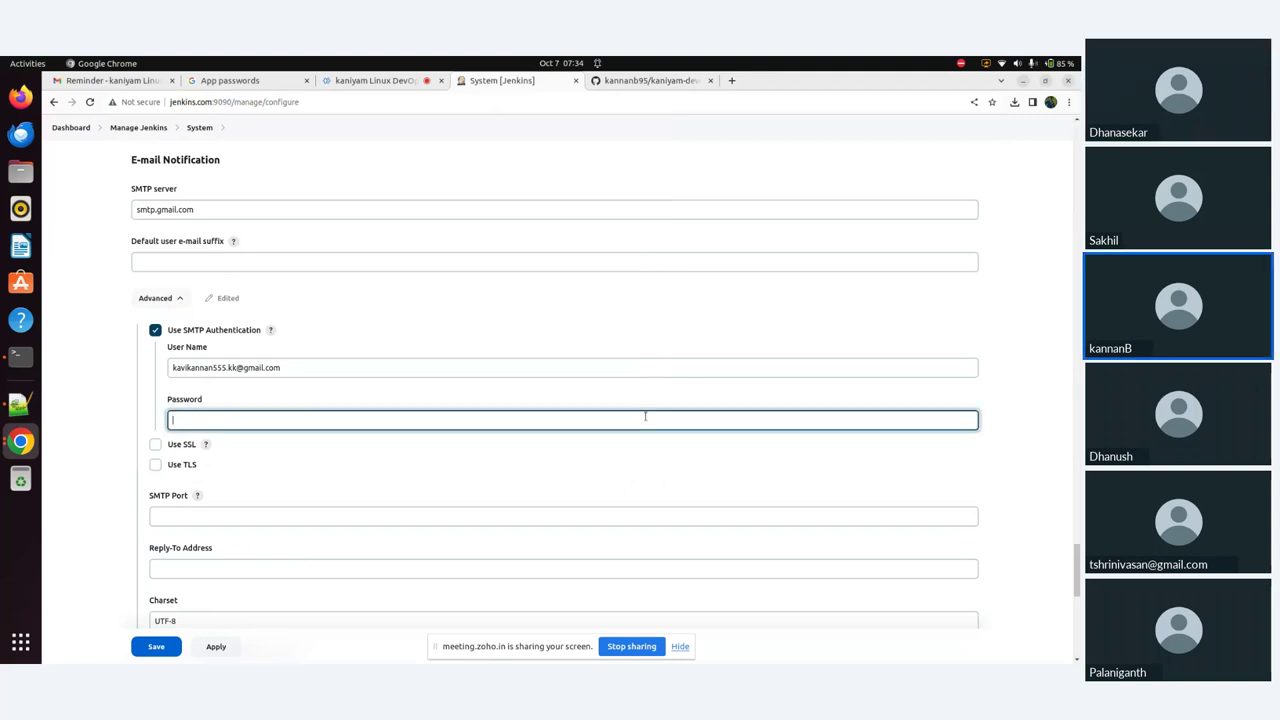
key("ctrl+v")
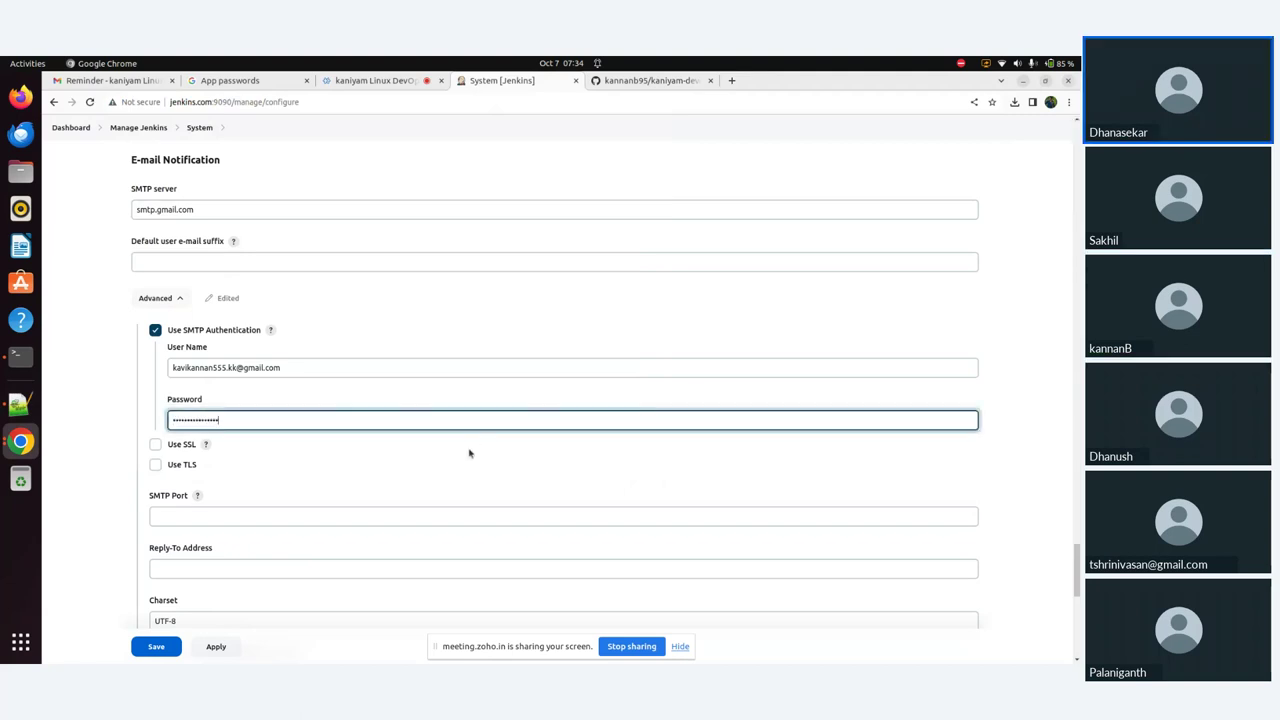
Step: Enable Use SSL and set the SMTP port to 465
scroll(469, 452, "down", 3)
scroll(469, 453, "down", 1)
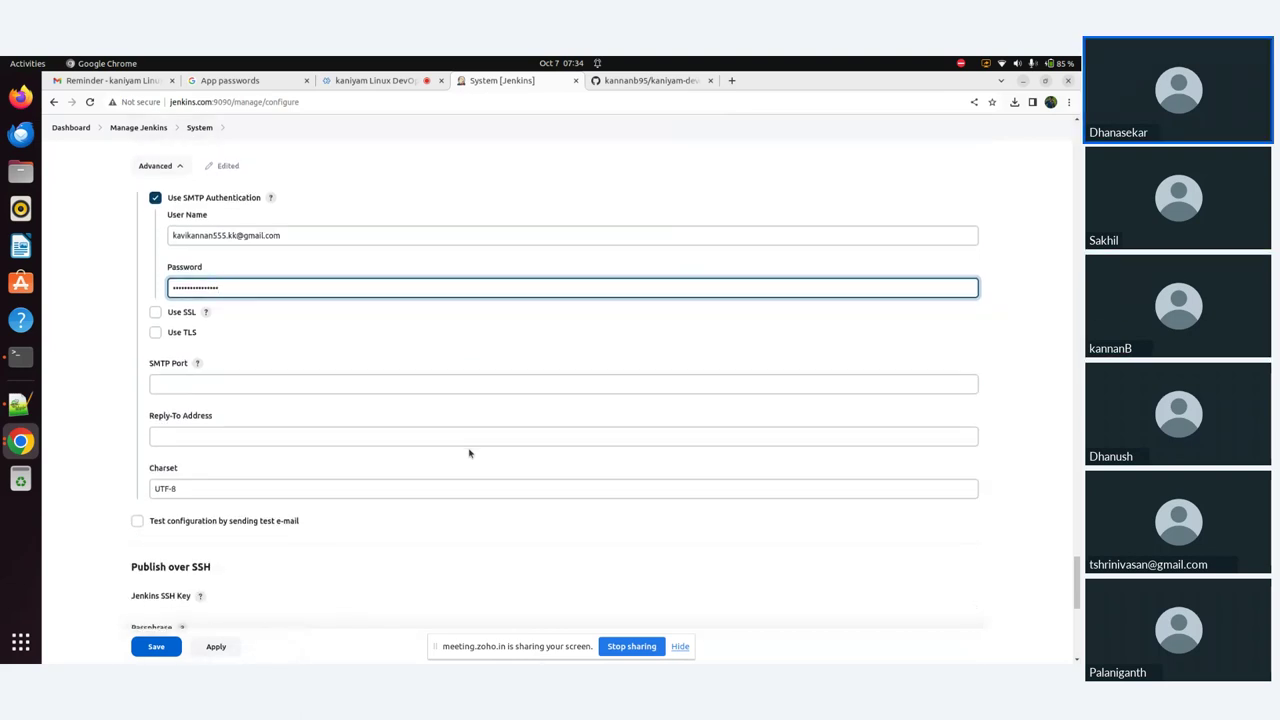
left_click(155, 312)
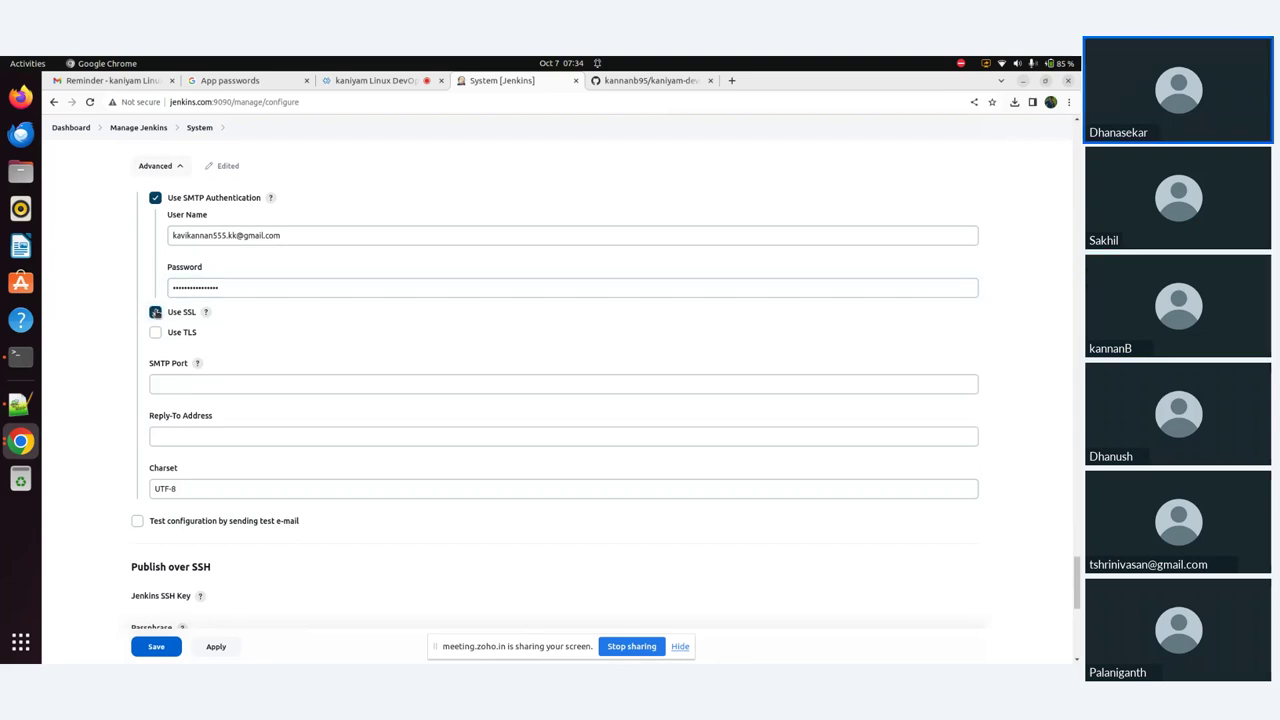
left_click(205, 385)
type("4")
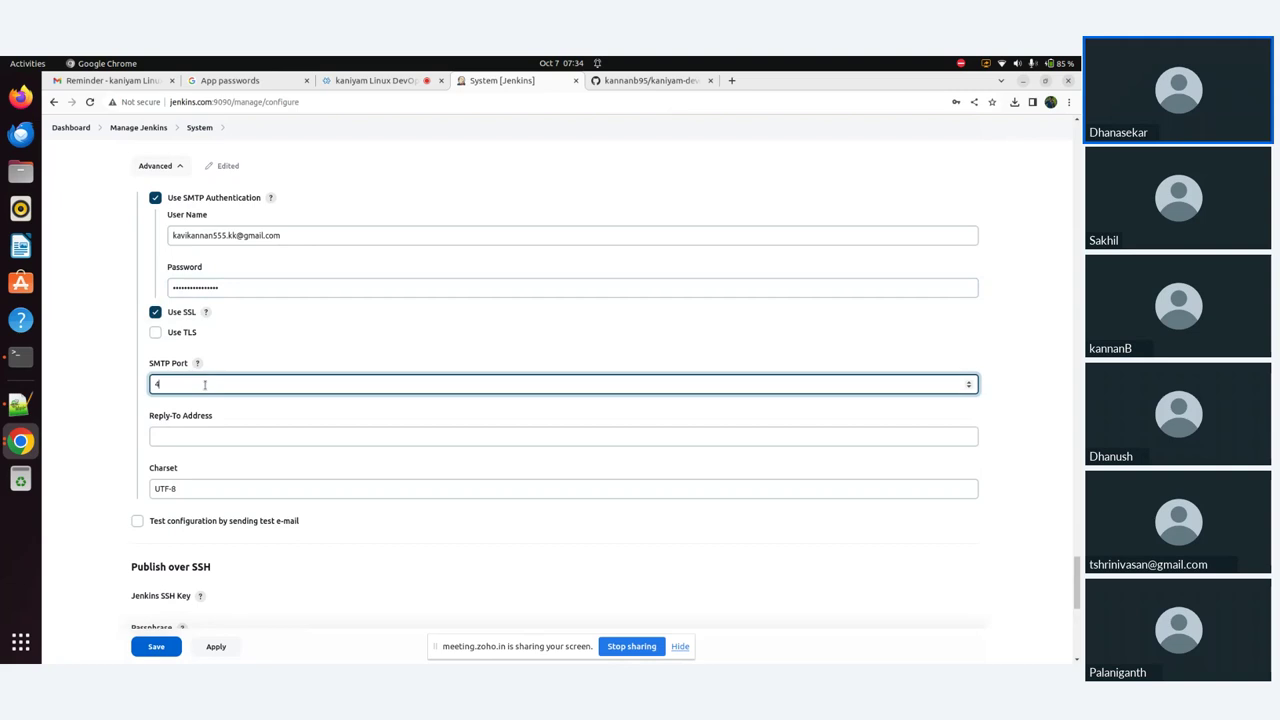
type("65")
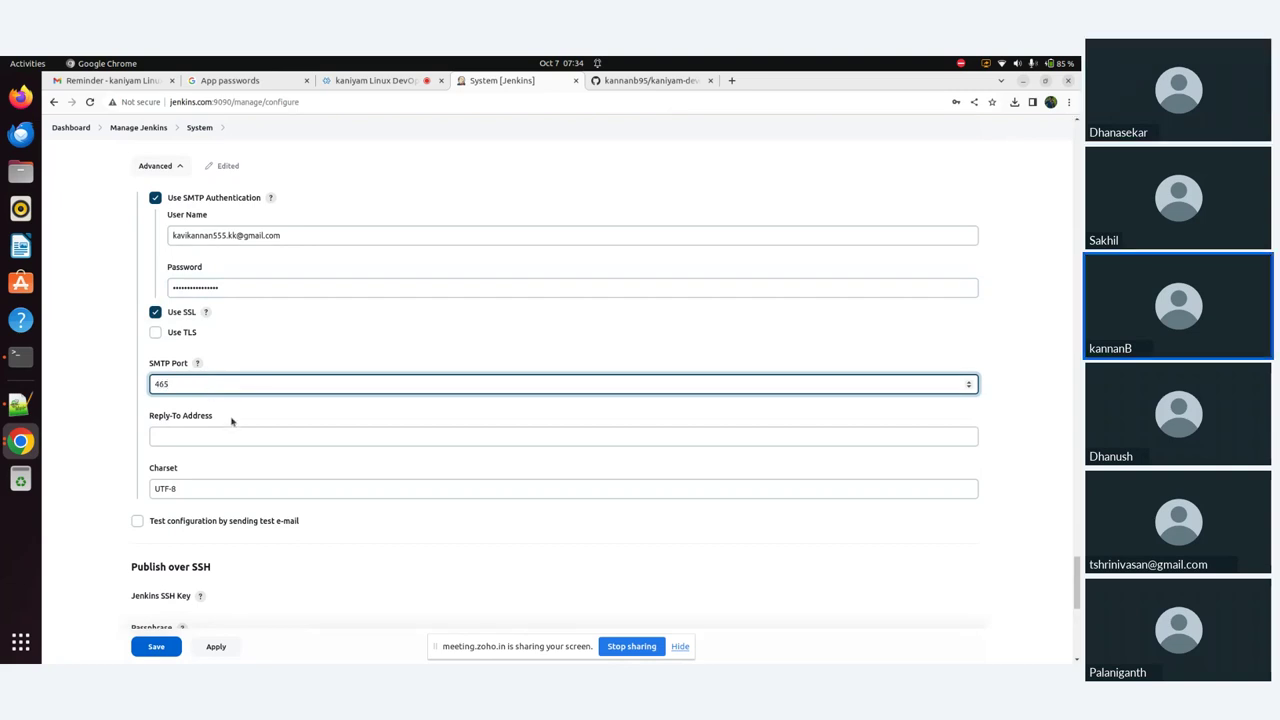
scroll(231, 421, "down", 1)
scroll(231, 420, "down", 1)
Step: Leave Reply-To empty and tick 'Test configuration by sending test e-mail'
left_click(242, 390)
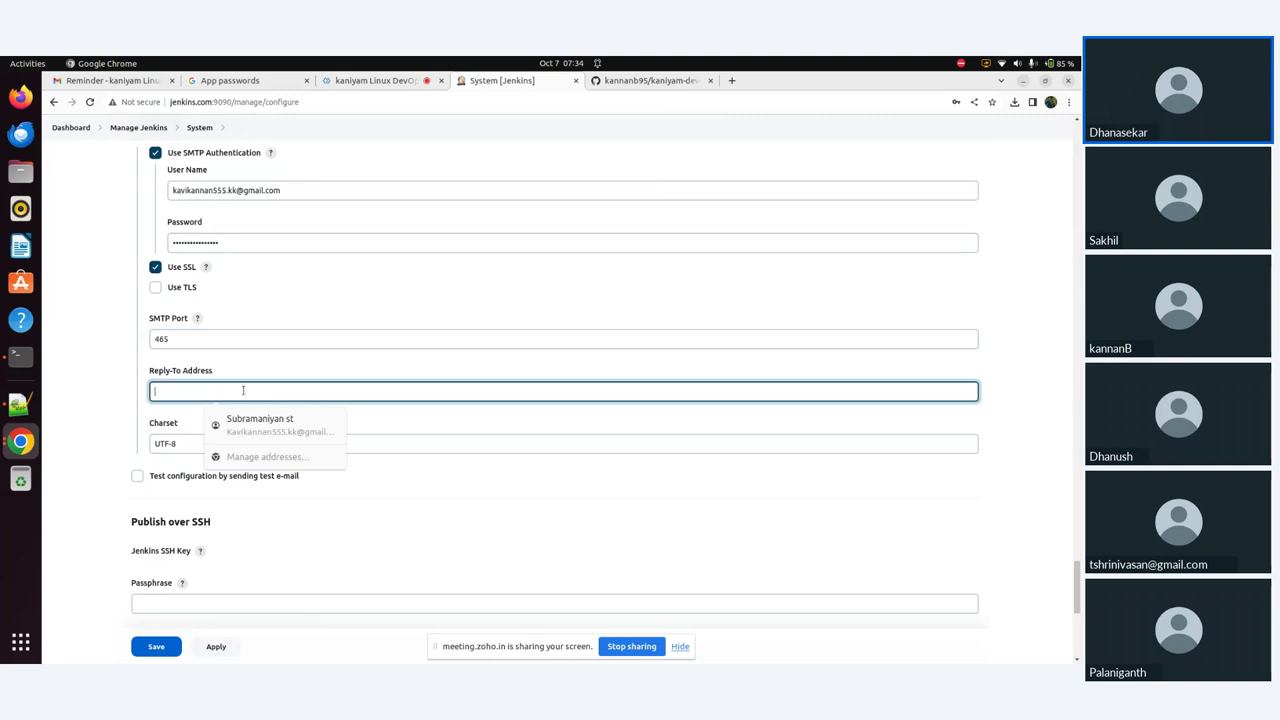
type("tes")
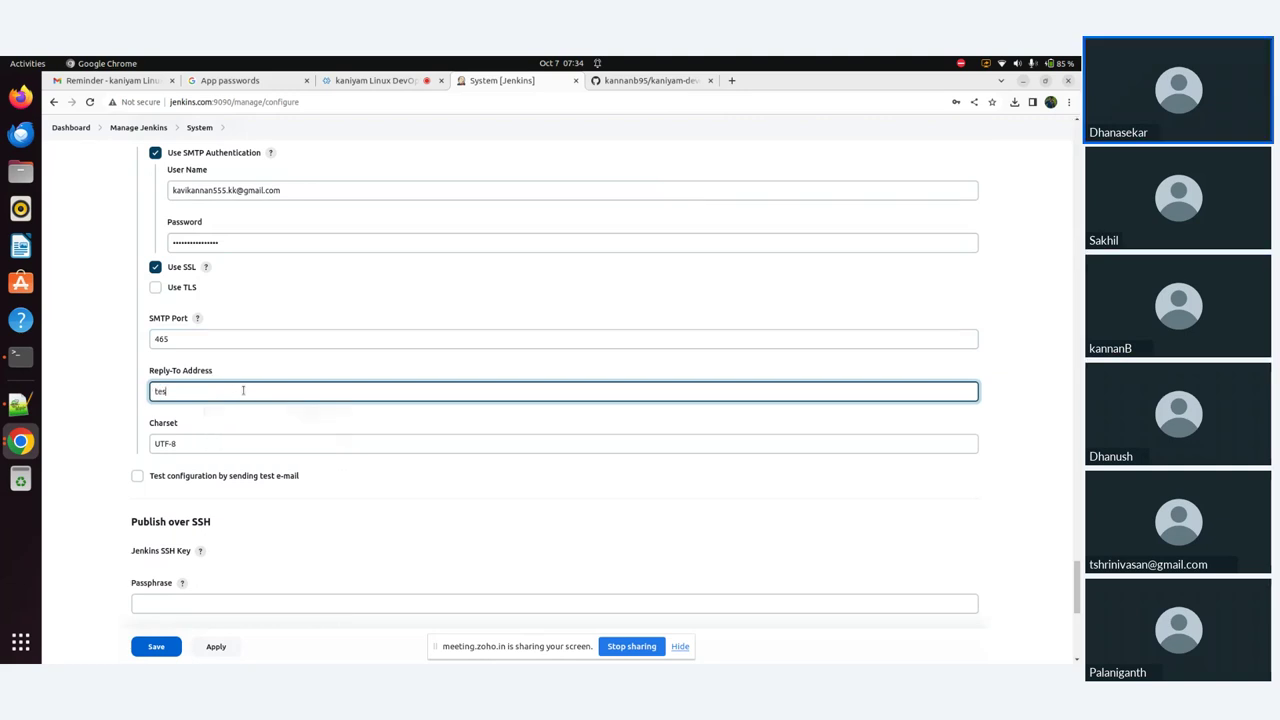
key("BackSpace")
key("BackSpace")
key("BackSpace")
left_click(137, 476)
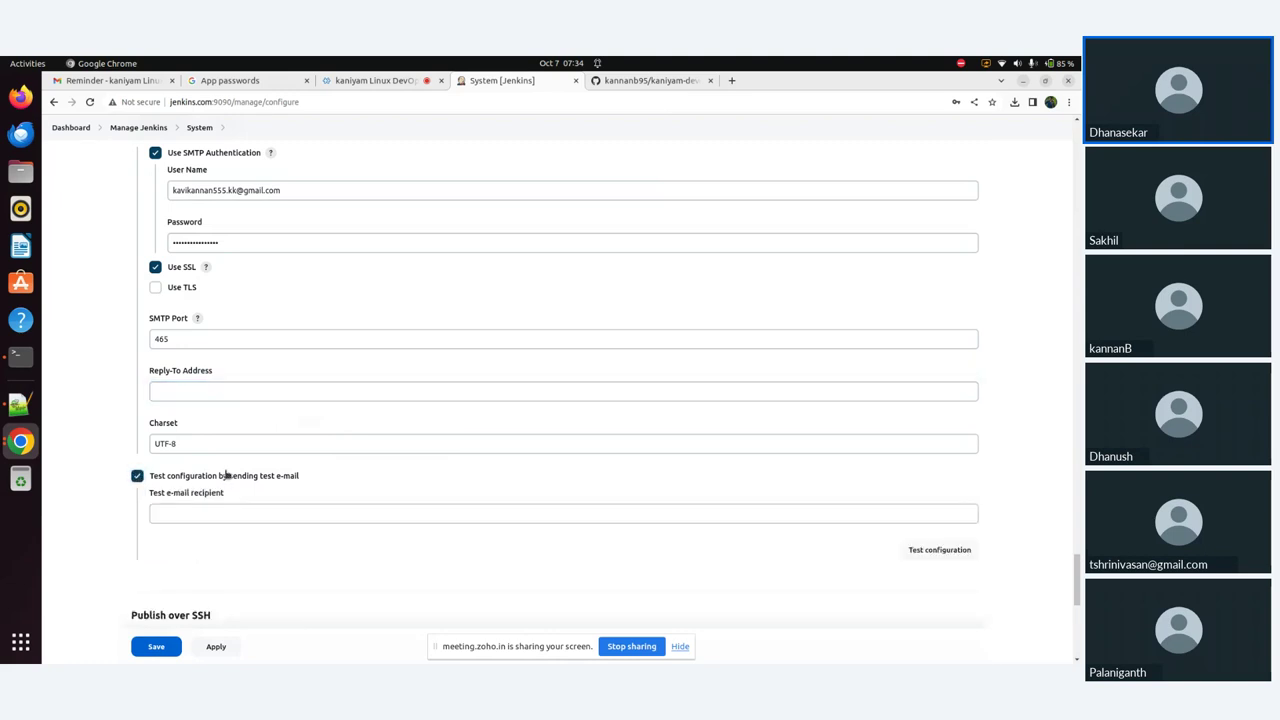
Step: Enter the Gmail address as test recipient and run Test configuration
scroll(226, 476, "down", 4)
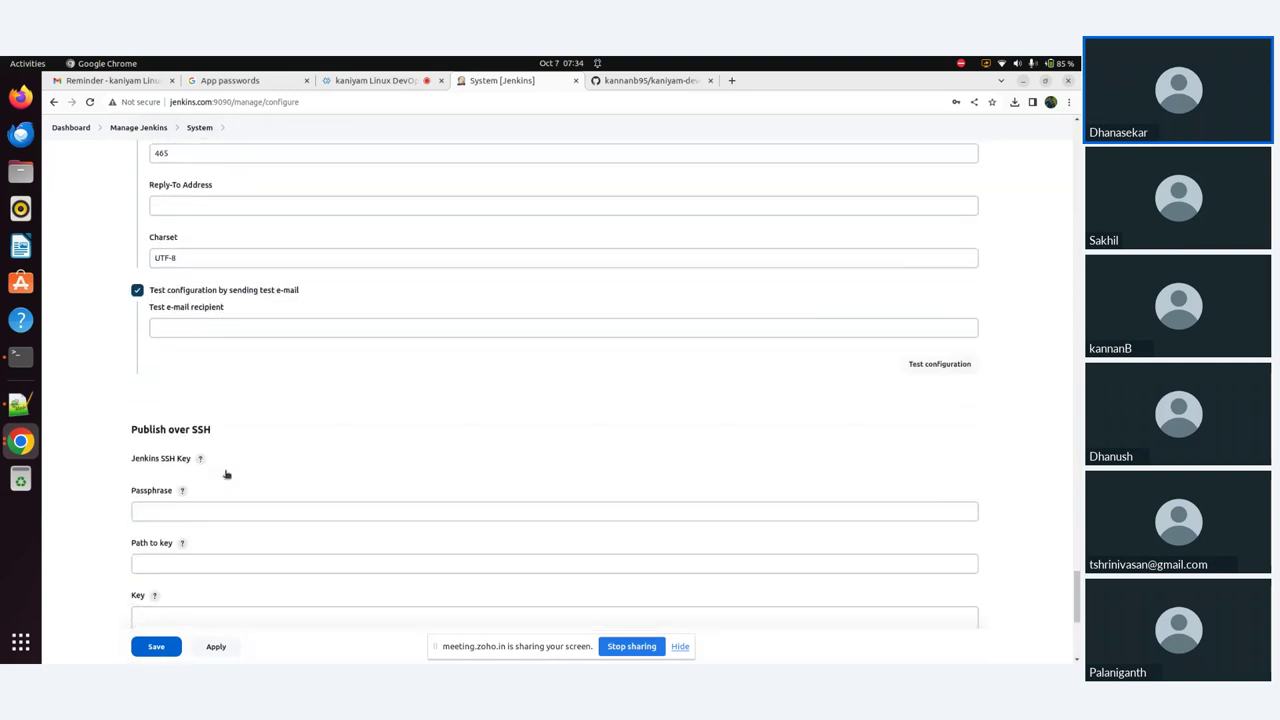
left_click(284, 318)
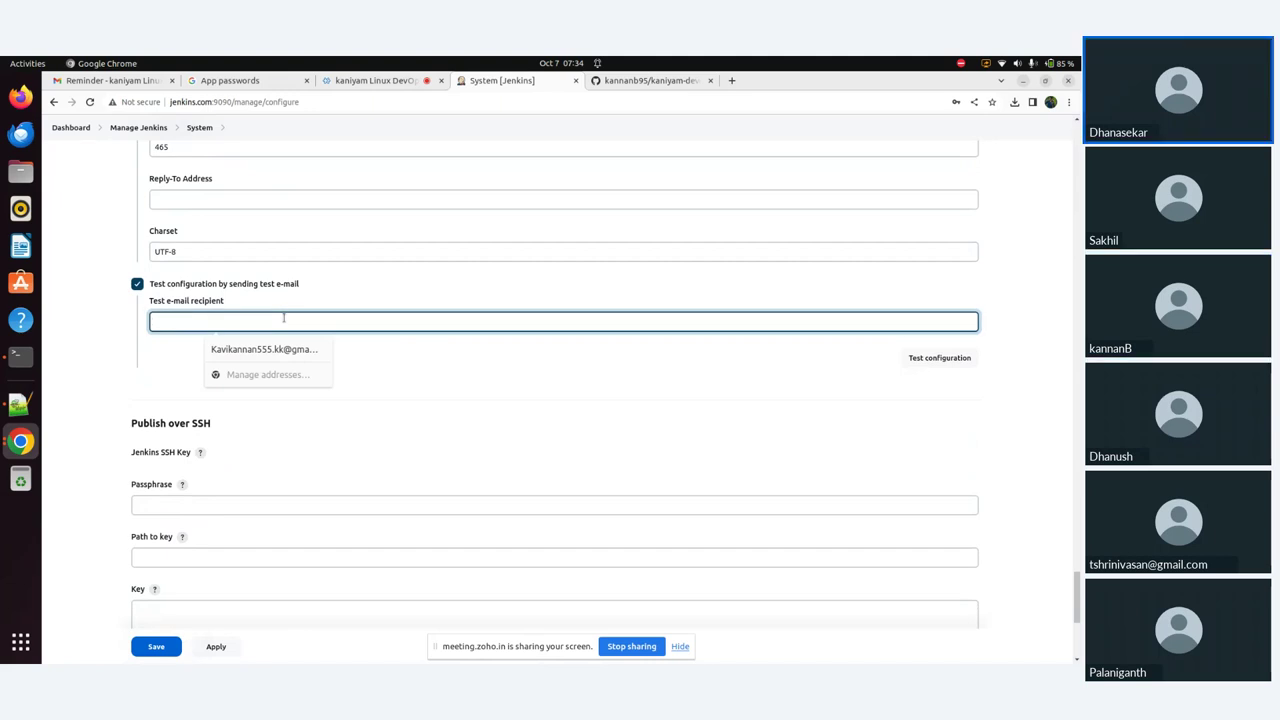
left_click(506, 401)
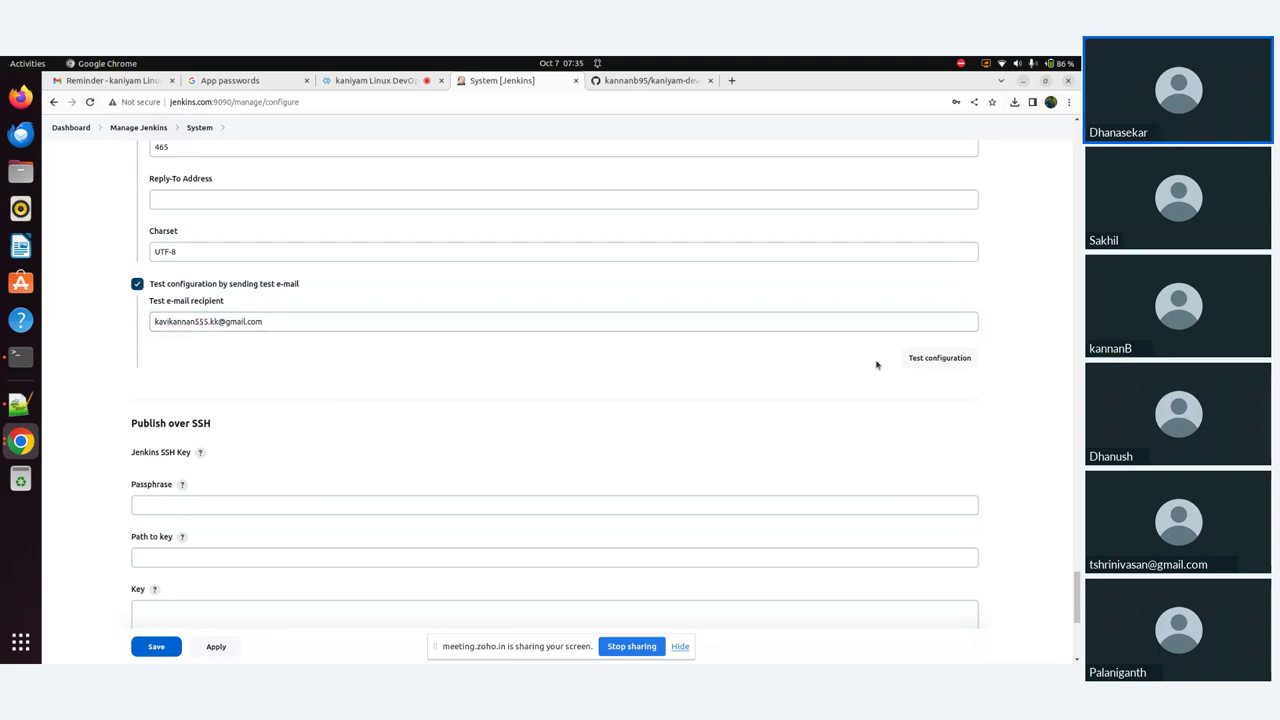
left_click(926, 361)
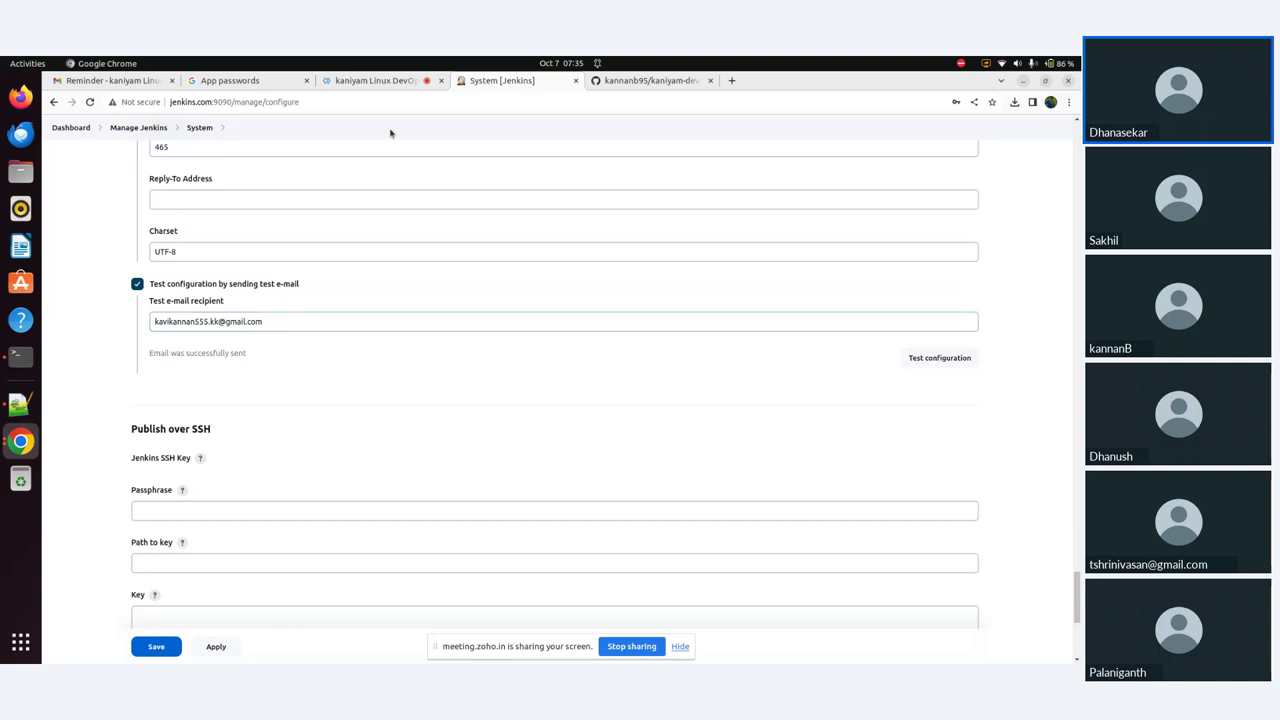
Step: Open 'Test email #1' in the Gmail inbox, then return to the Jenkins System tab
left_click(145, 81)
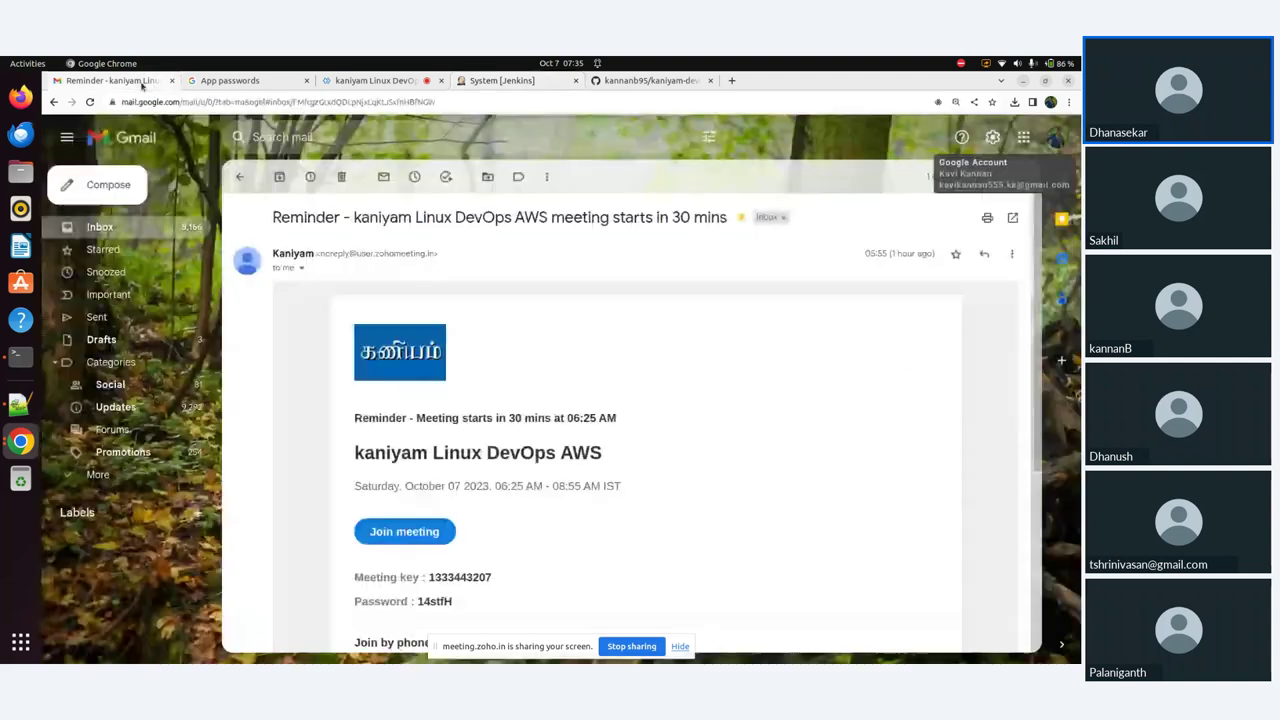
left_click(238, 176)
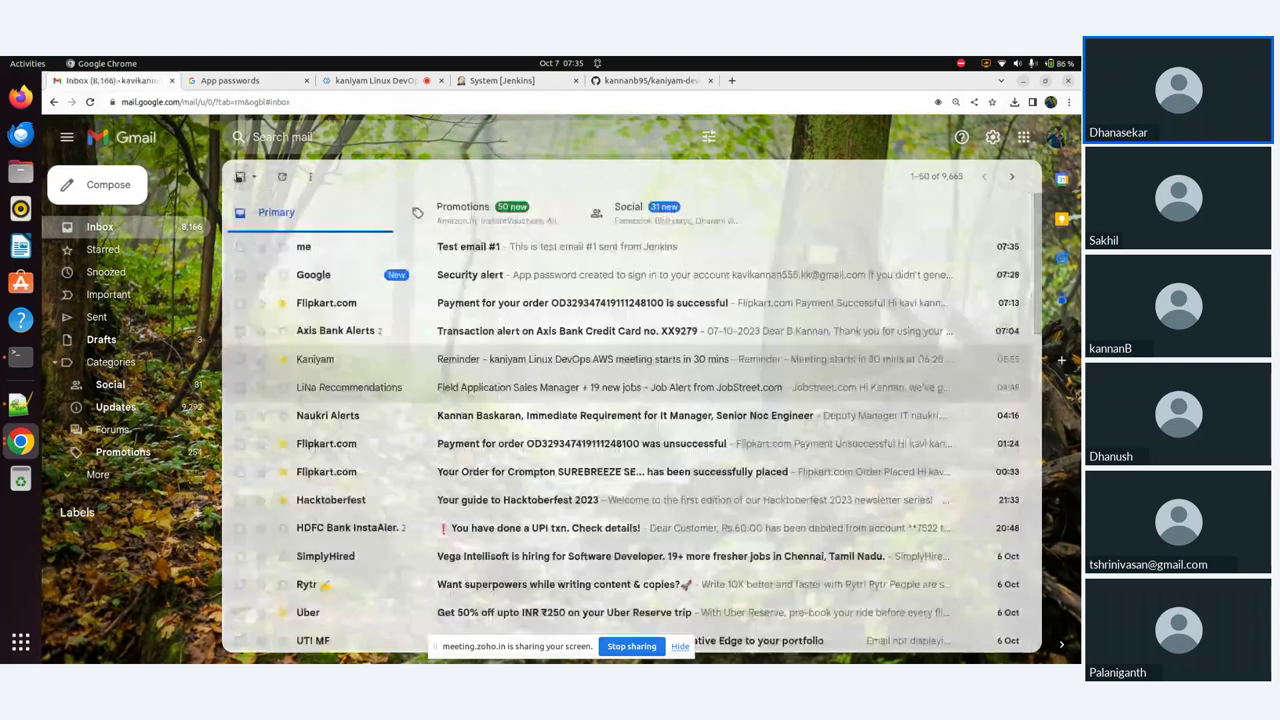
left_click(348, 250)
mouse_move(343, 251)
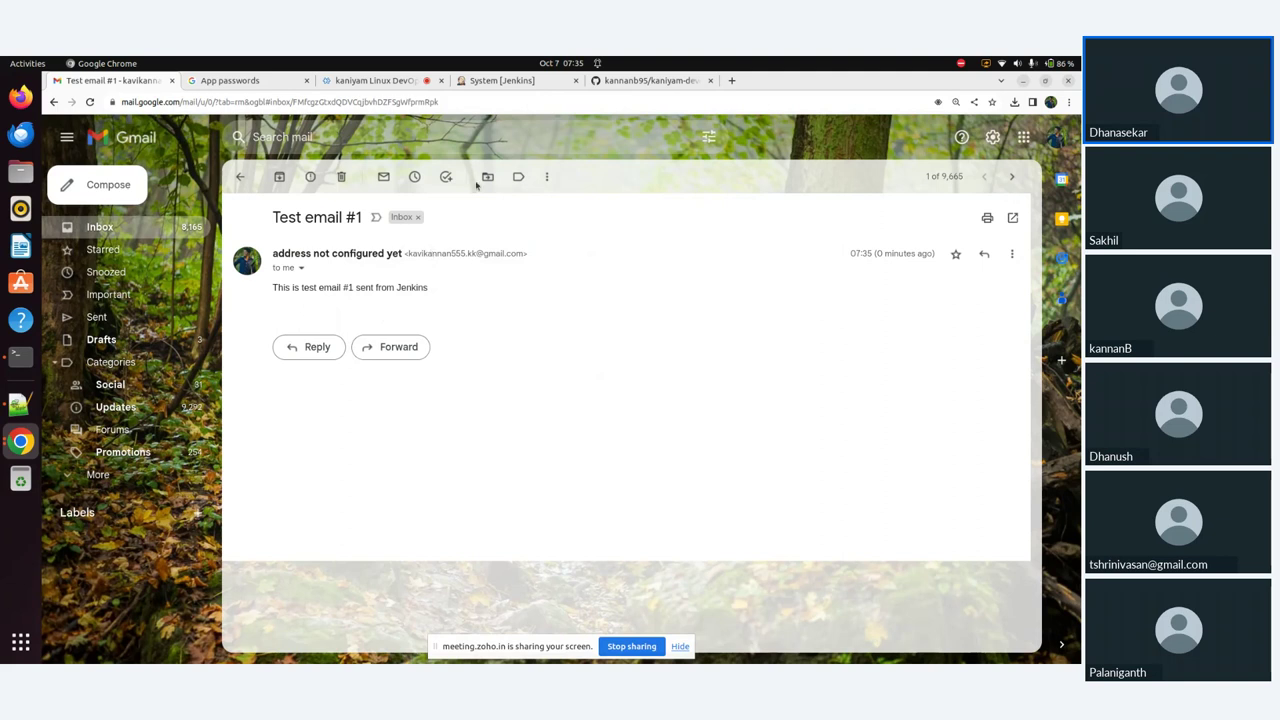
left_click(514, 80)
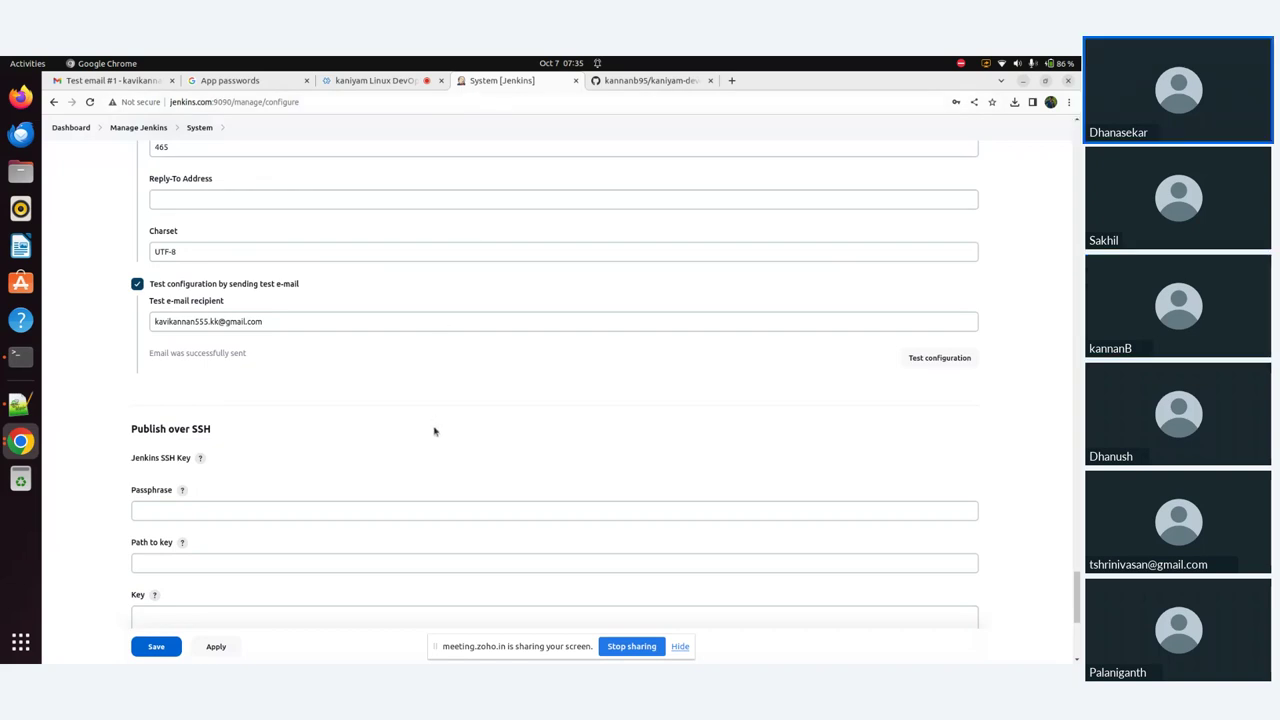
scroll(434, 431, "down", 1)
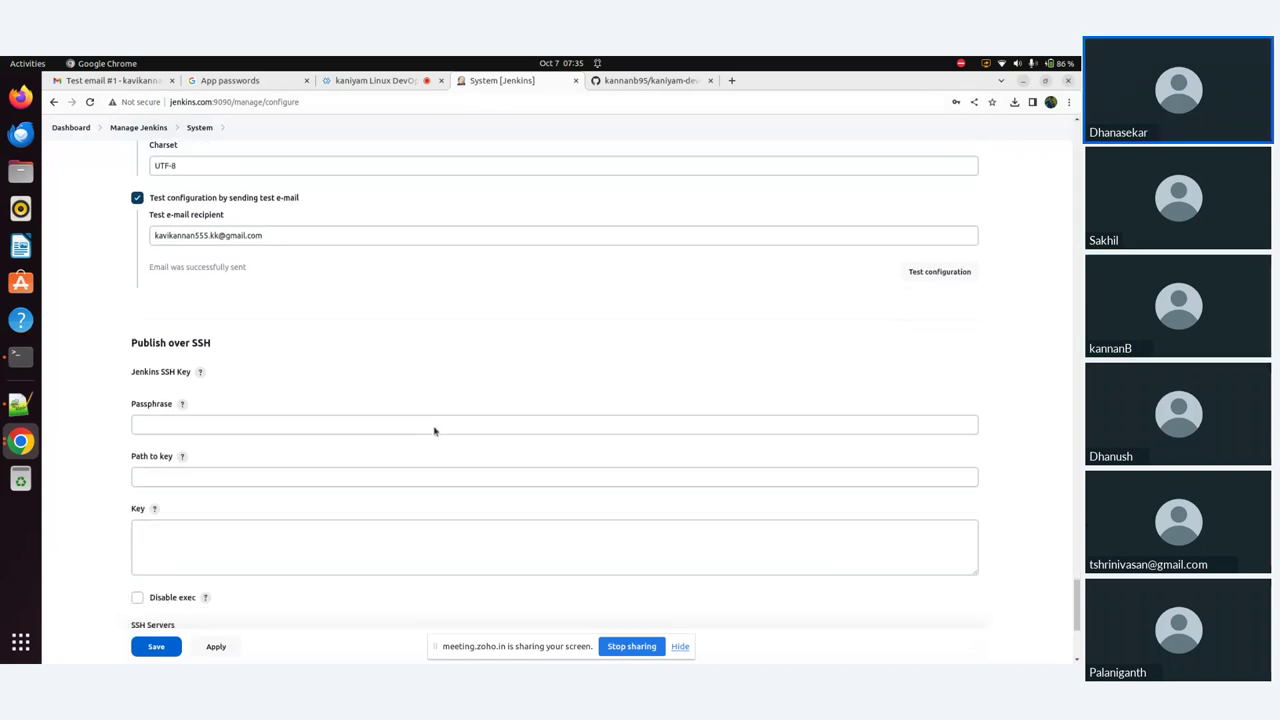
scroll(433, 427, "up", 5)
scroll(433, 427, "up", 10)
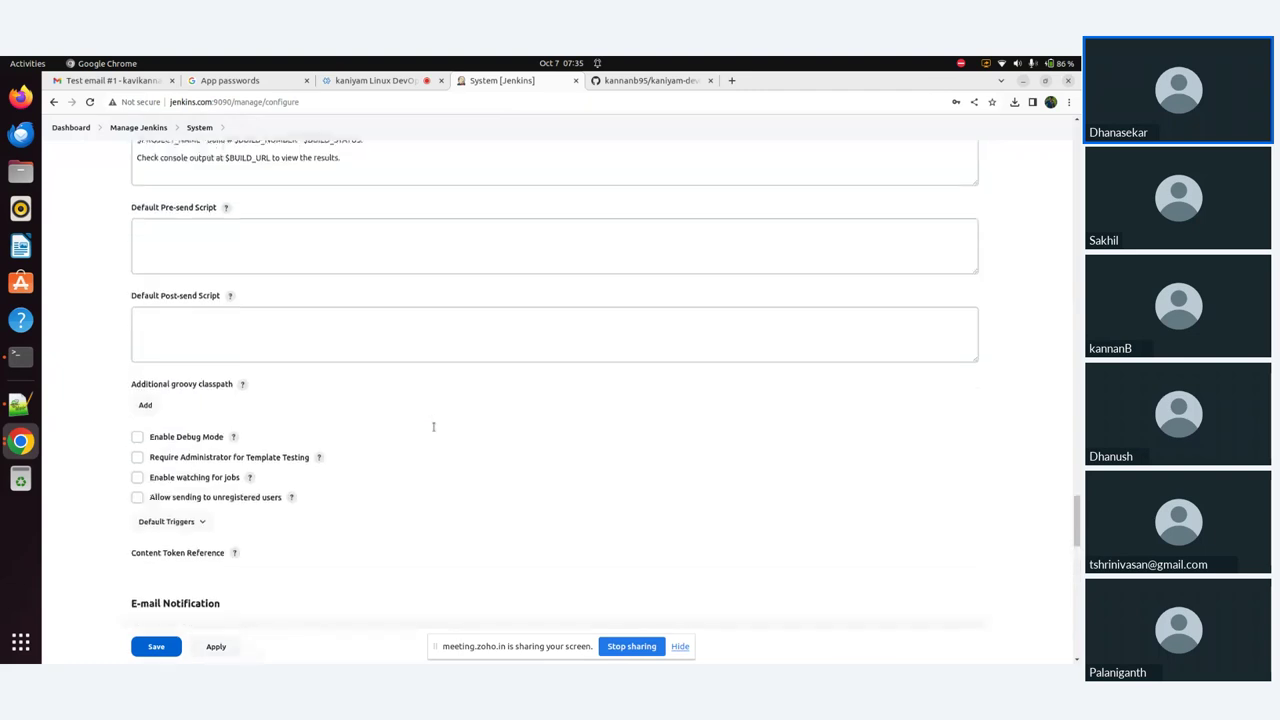
scroll(433, 427, "up", 8)
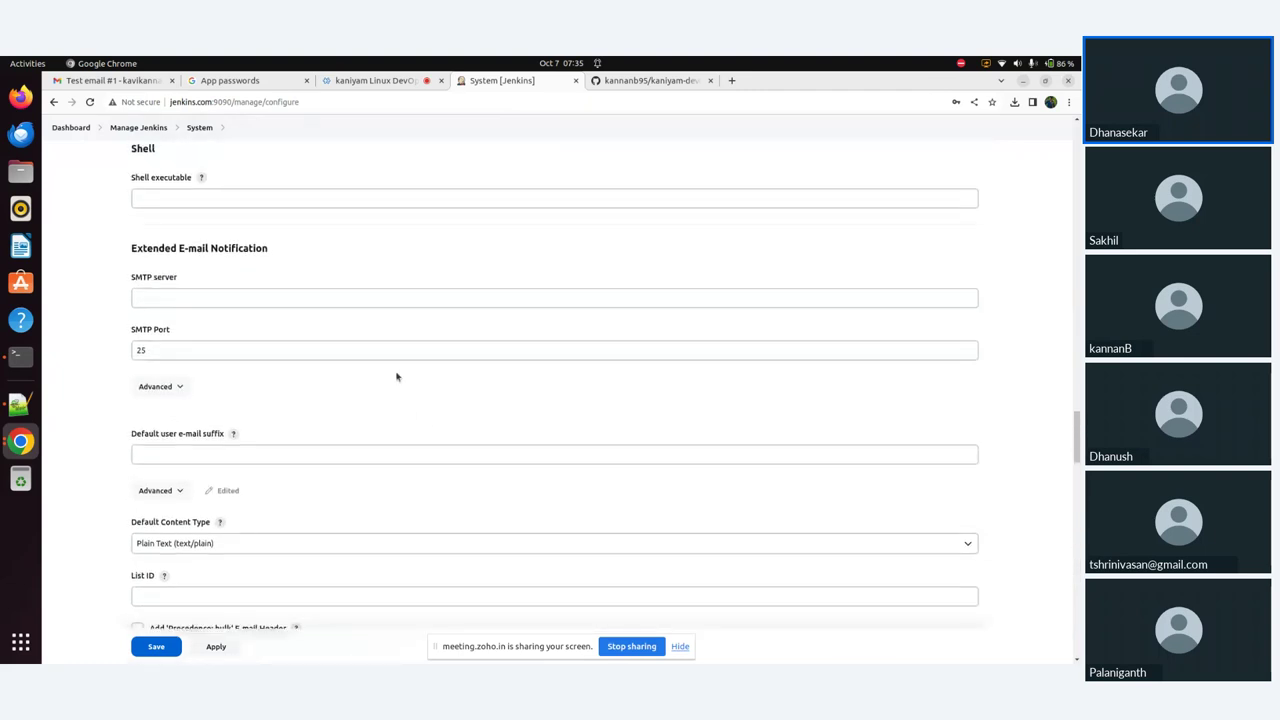
left_click(398, 296)
scroll(404, 402, "down", 5)
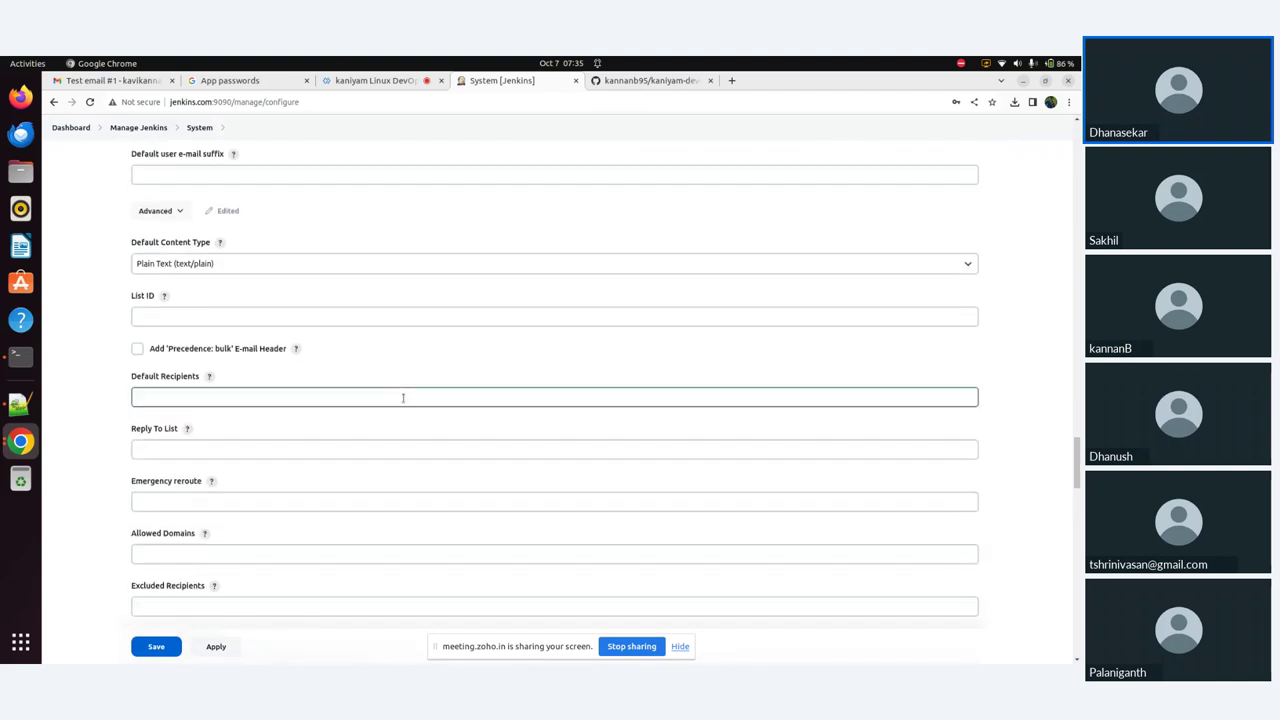
scroll(403, 398, "down", 2)
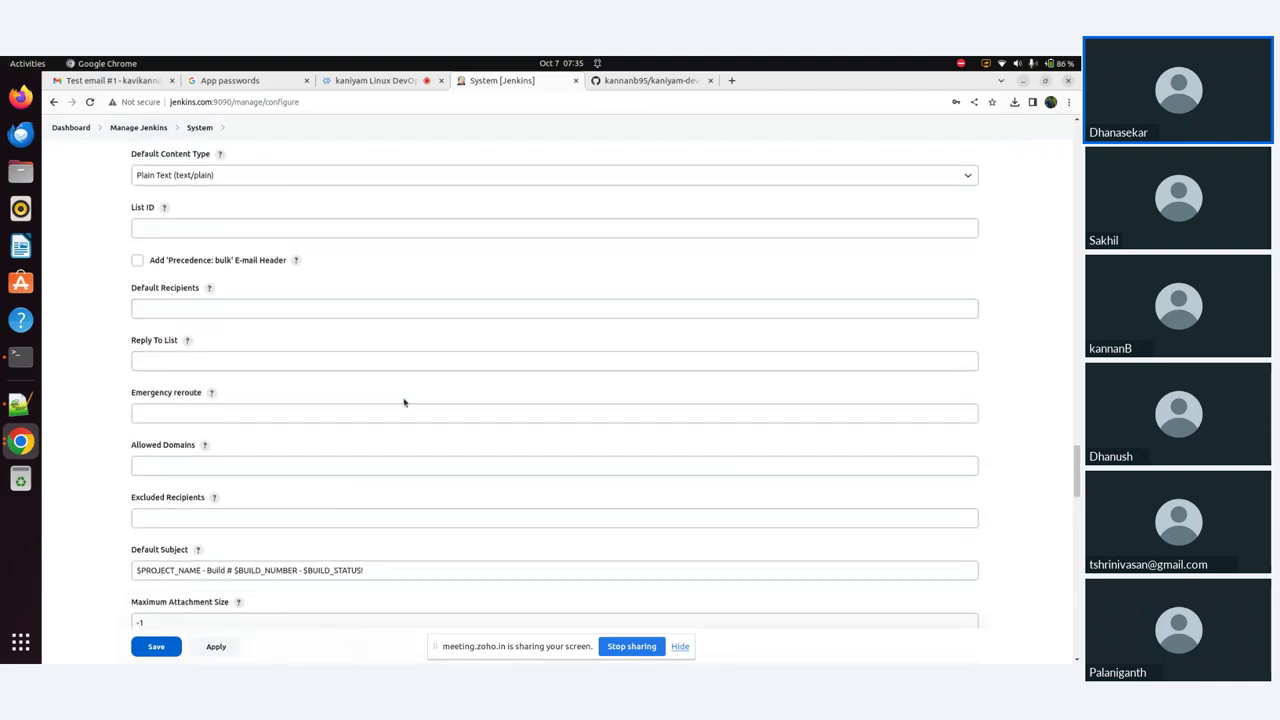
scroll(404, 402, "down", 5)
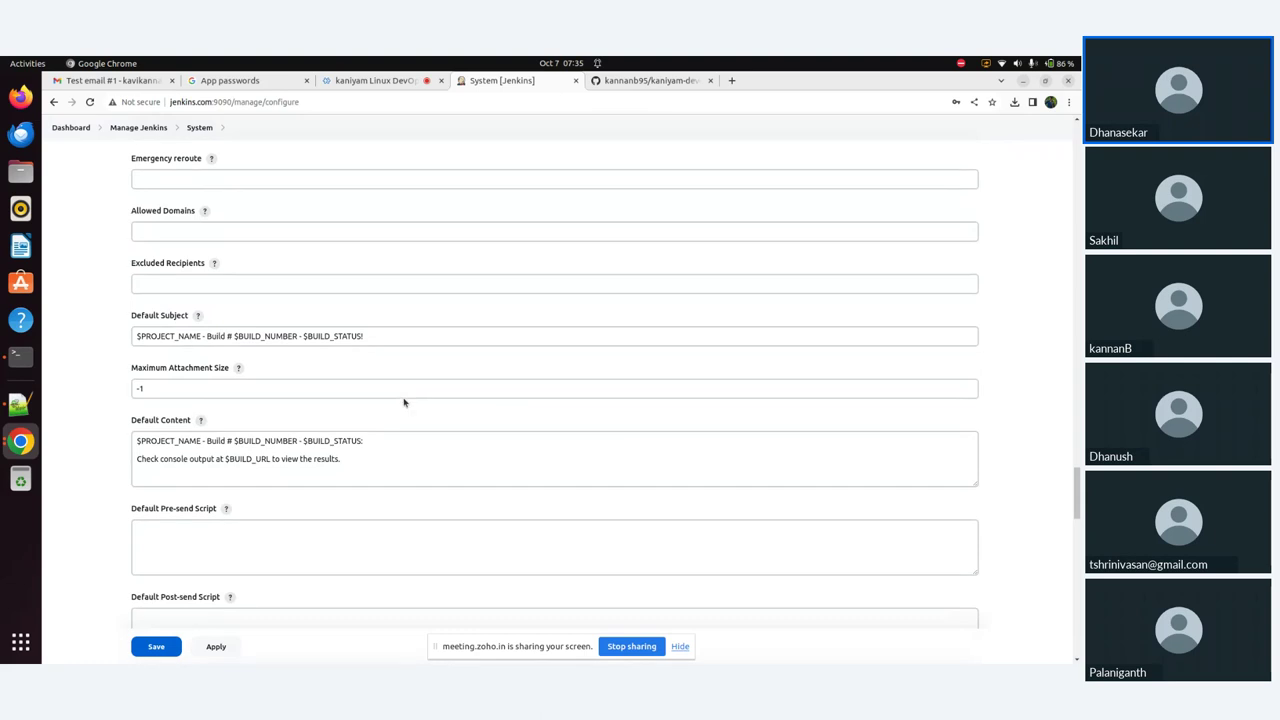
scroll(403, 398, "down", 5)
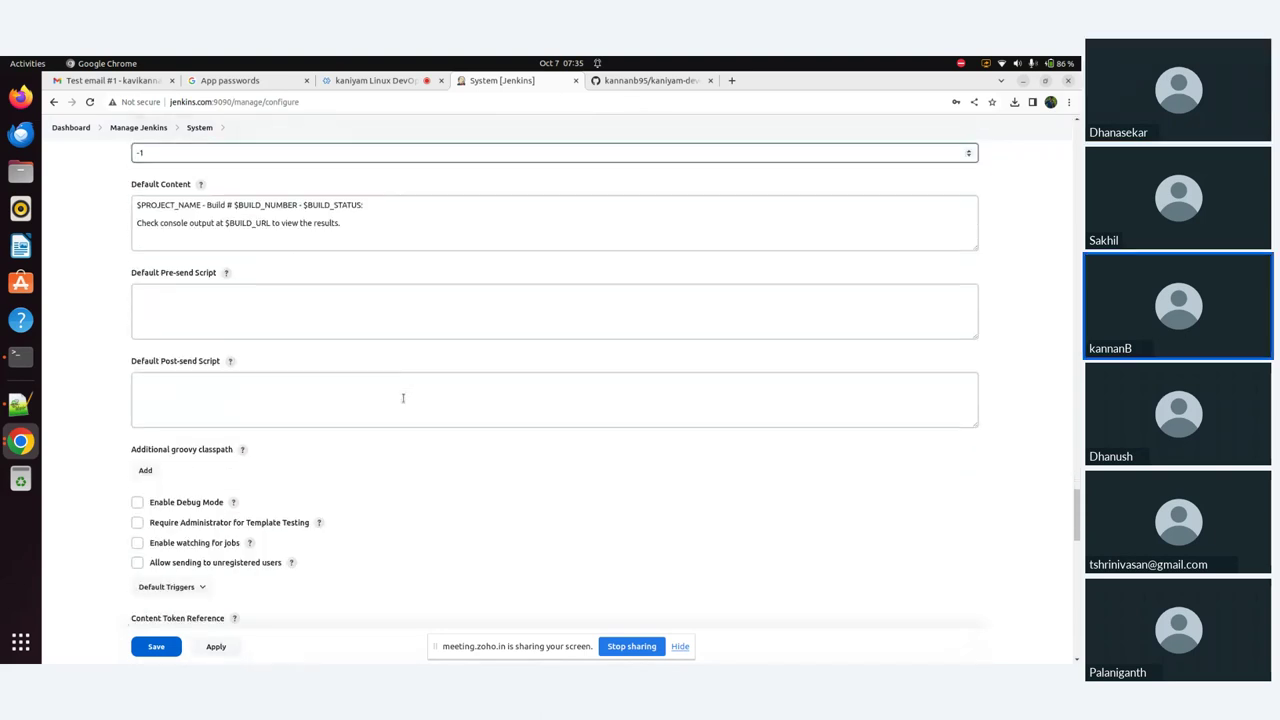
scroll(403, 398, "down", 3)
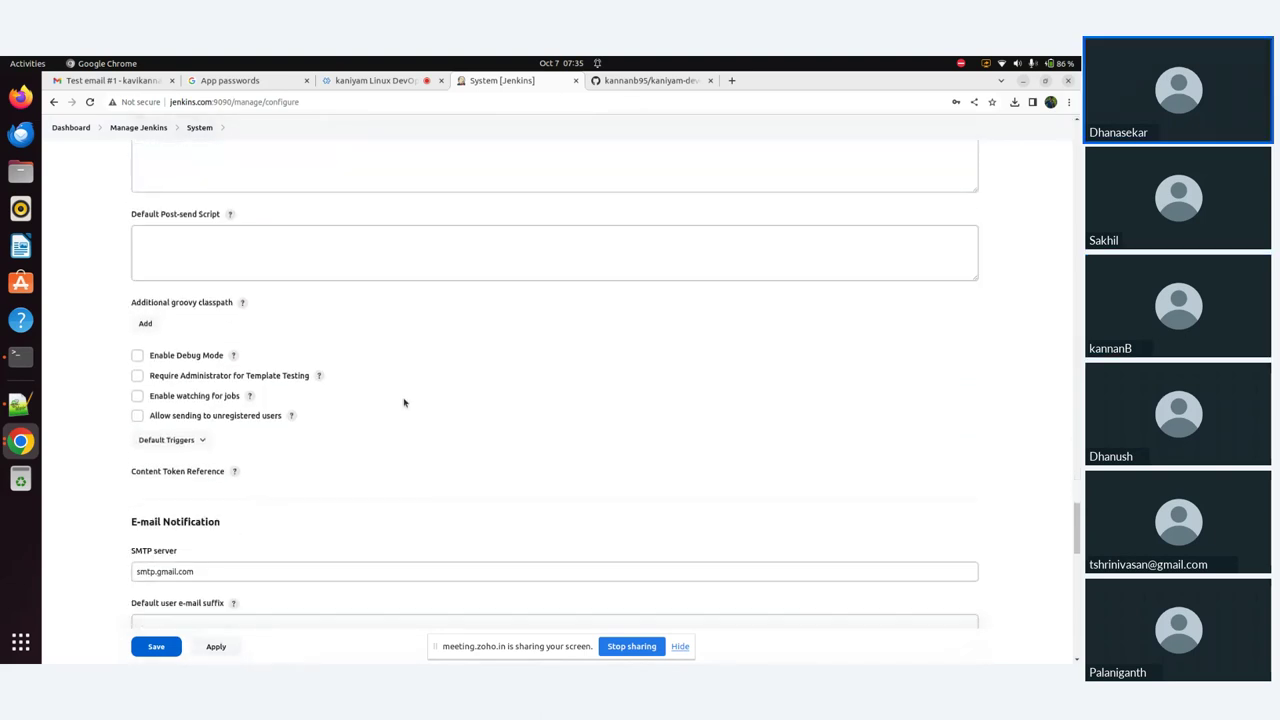
scroll(404, 402, "up", 2)
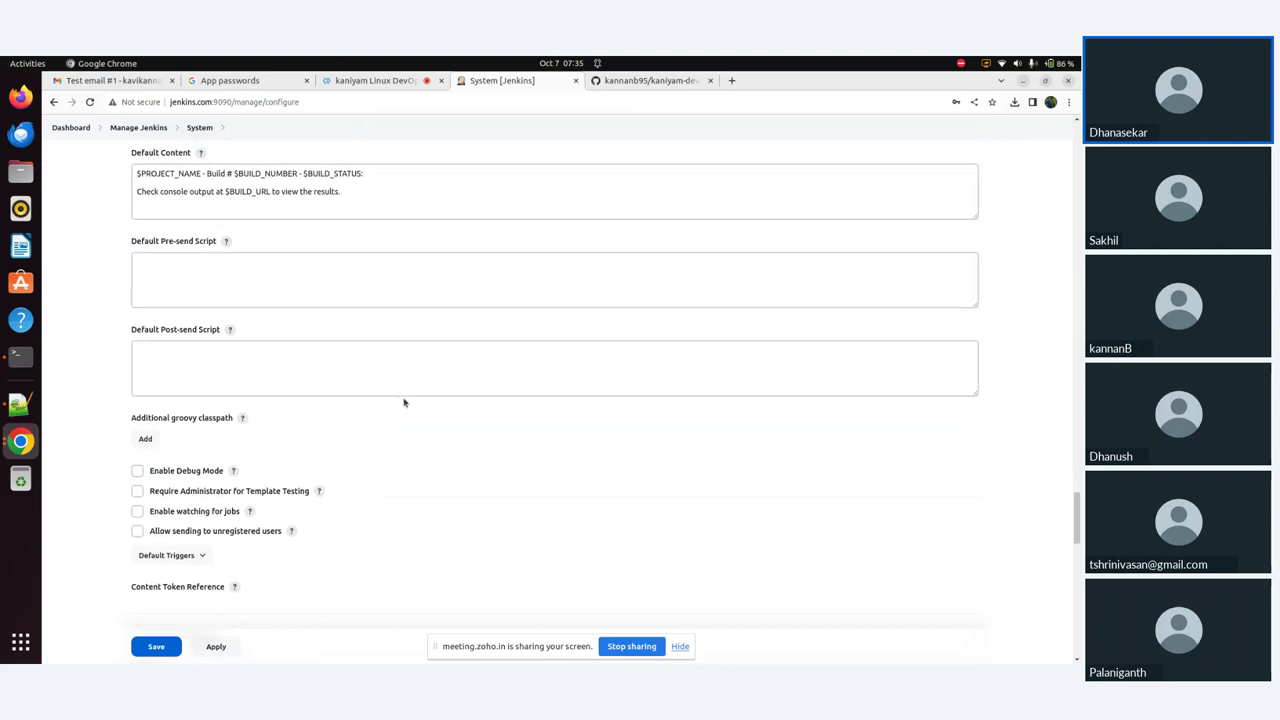
scroll(404, 402, "up", 2)
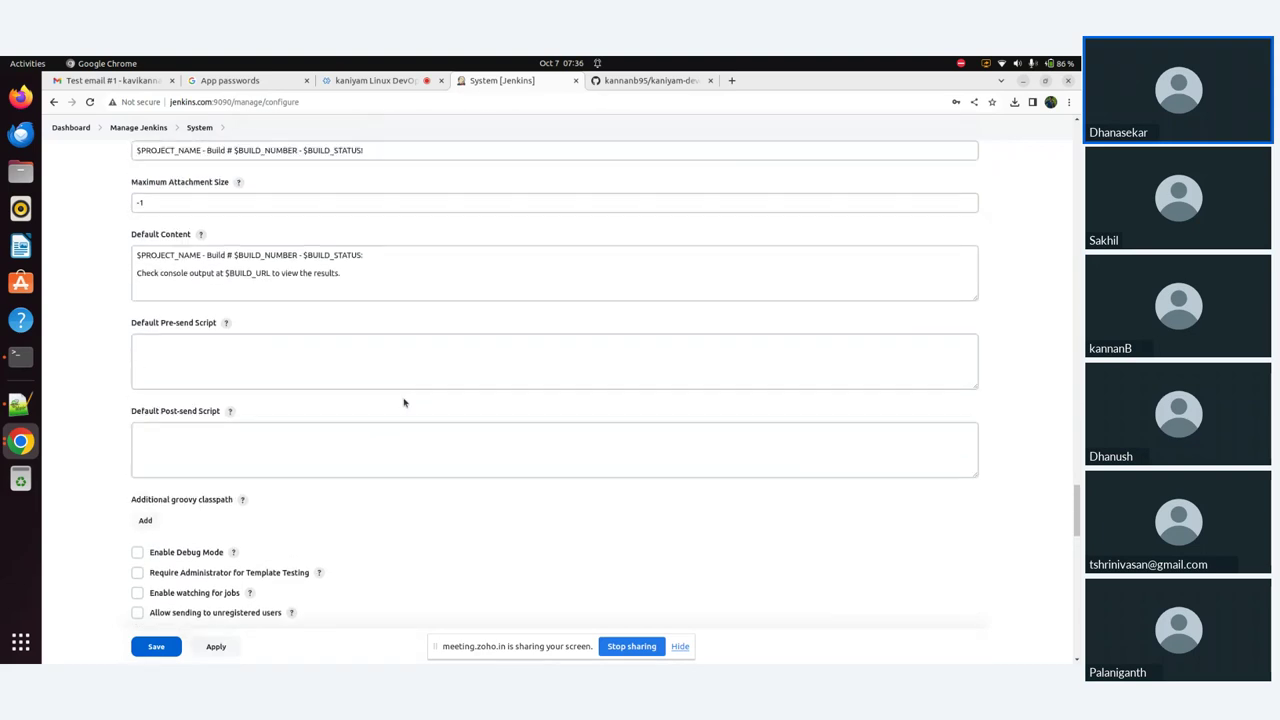
scroll(404, 402, "up", 3)
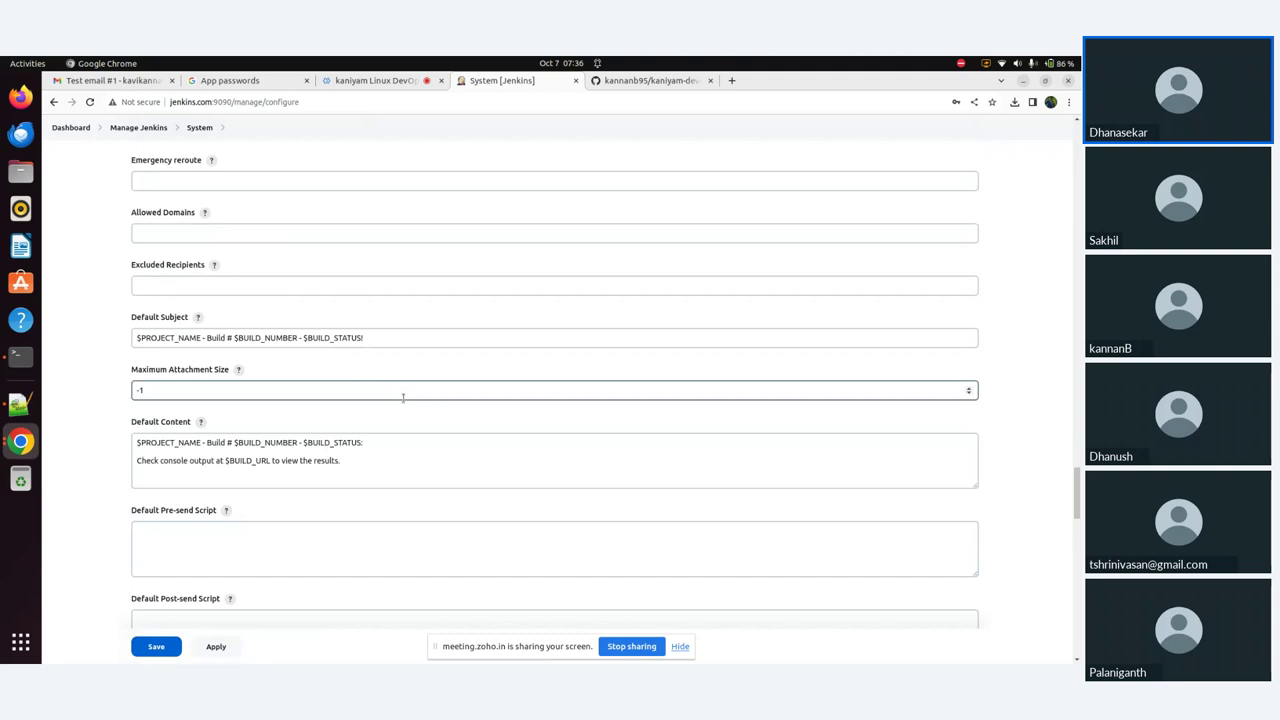
scroll(403, 397, "up", 2)
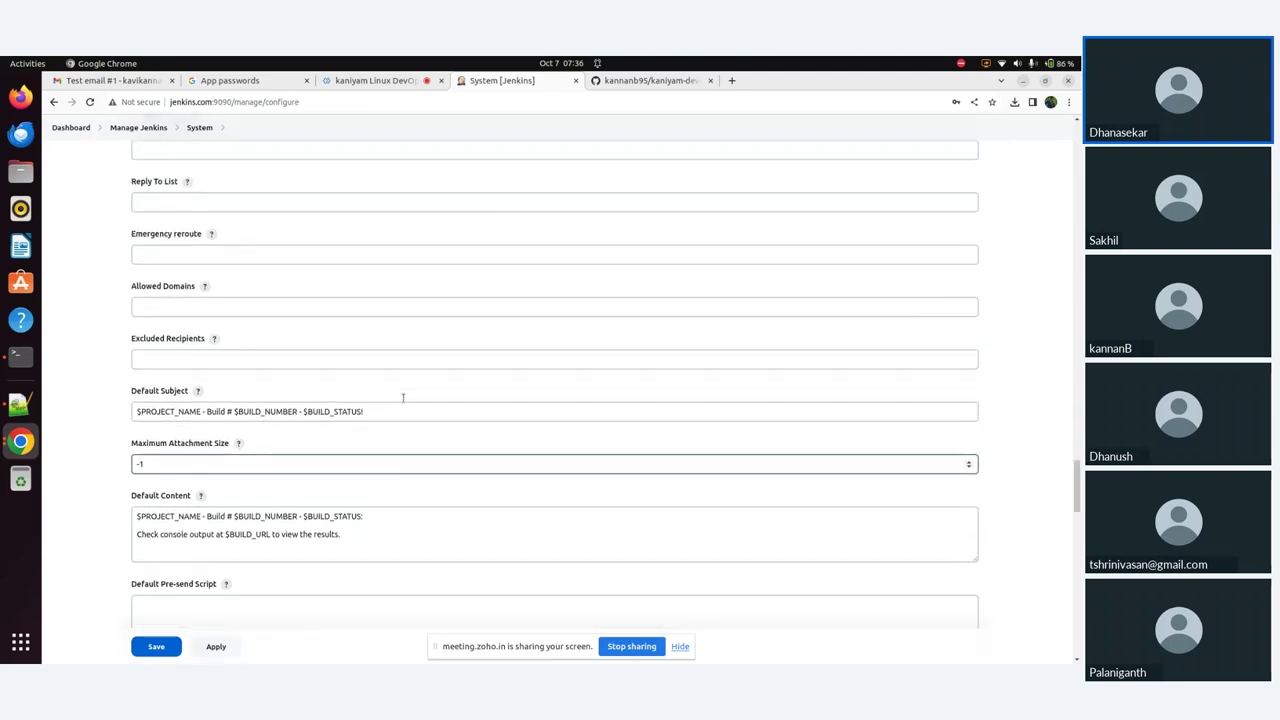
scroll(403, 397, "up", 2)
scroll(403, 397, "down", 2)
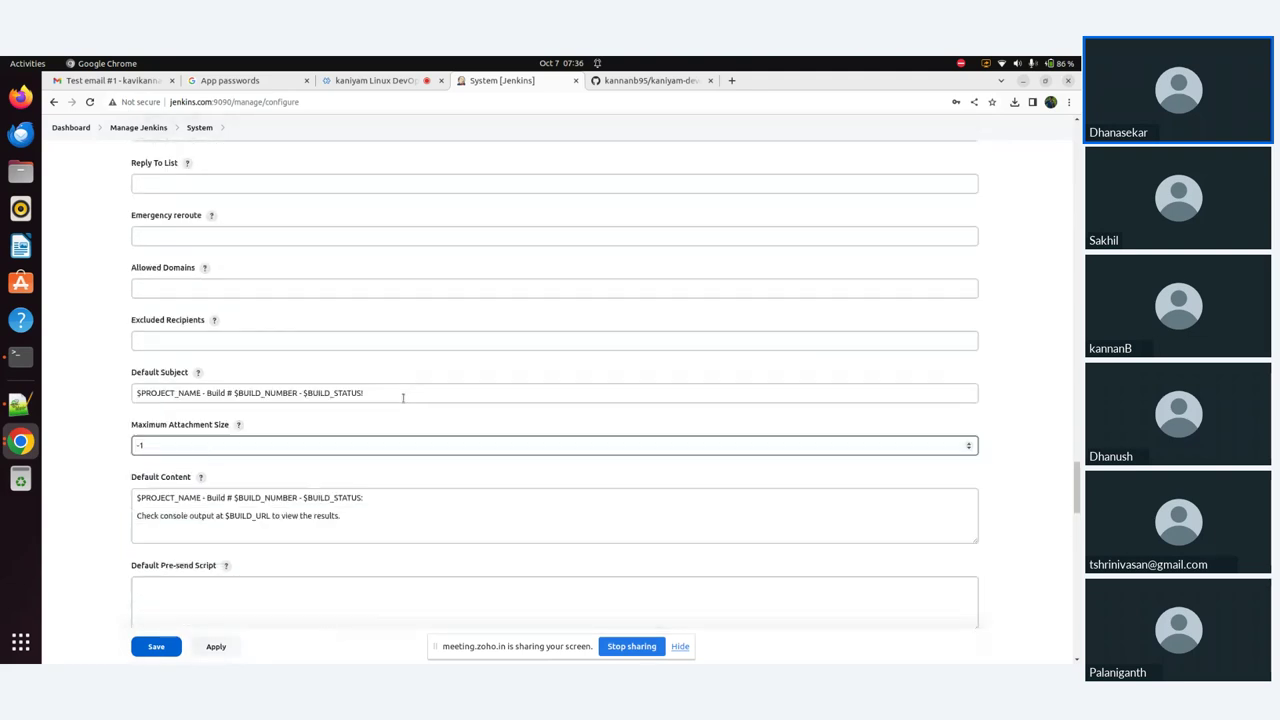
scroll(403, 397, "down", 4)
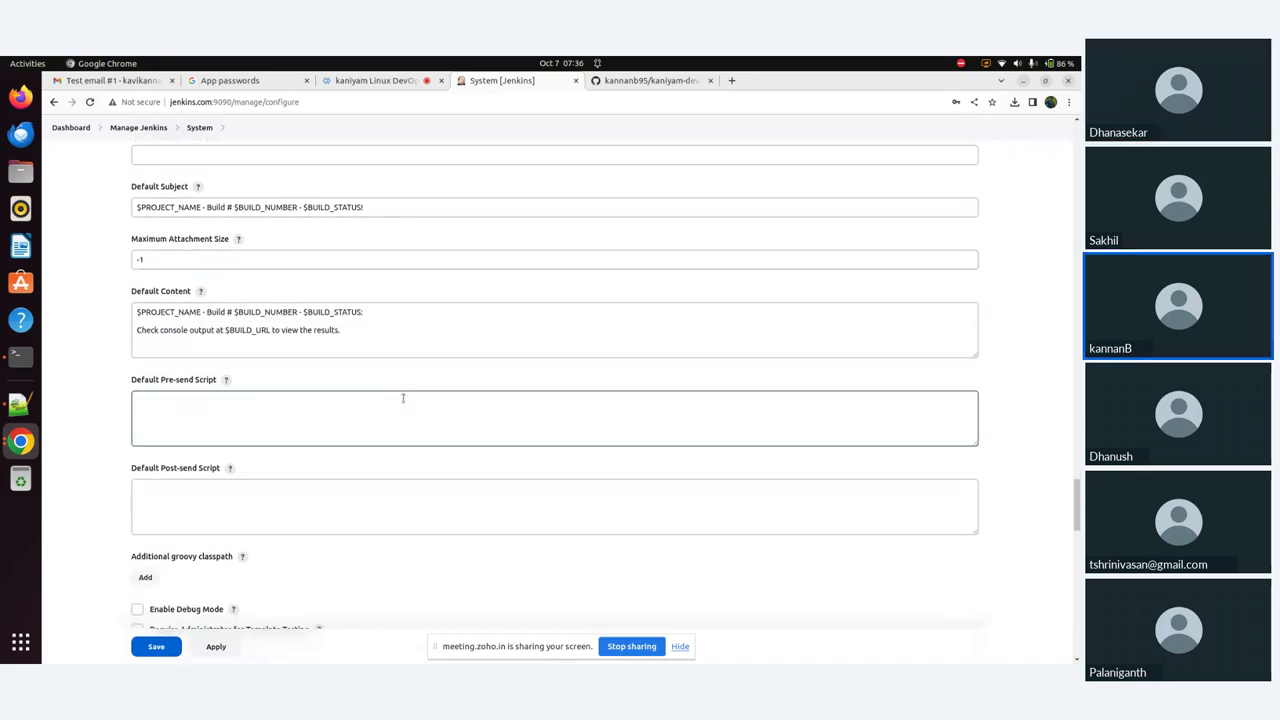
scroll(403, 398, "down", 2)
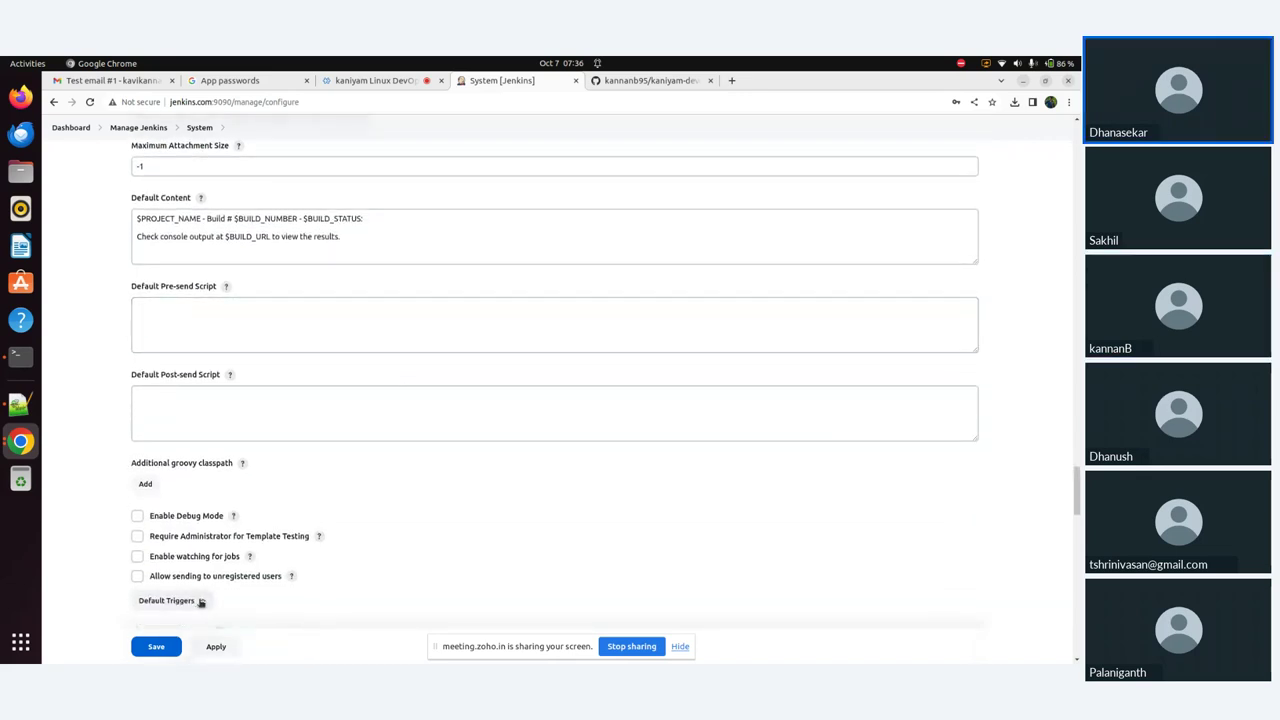
Step: Add the Always and Success default triggers to the Extended E-mail settings
scroll(283, 594, "down", 7)
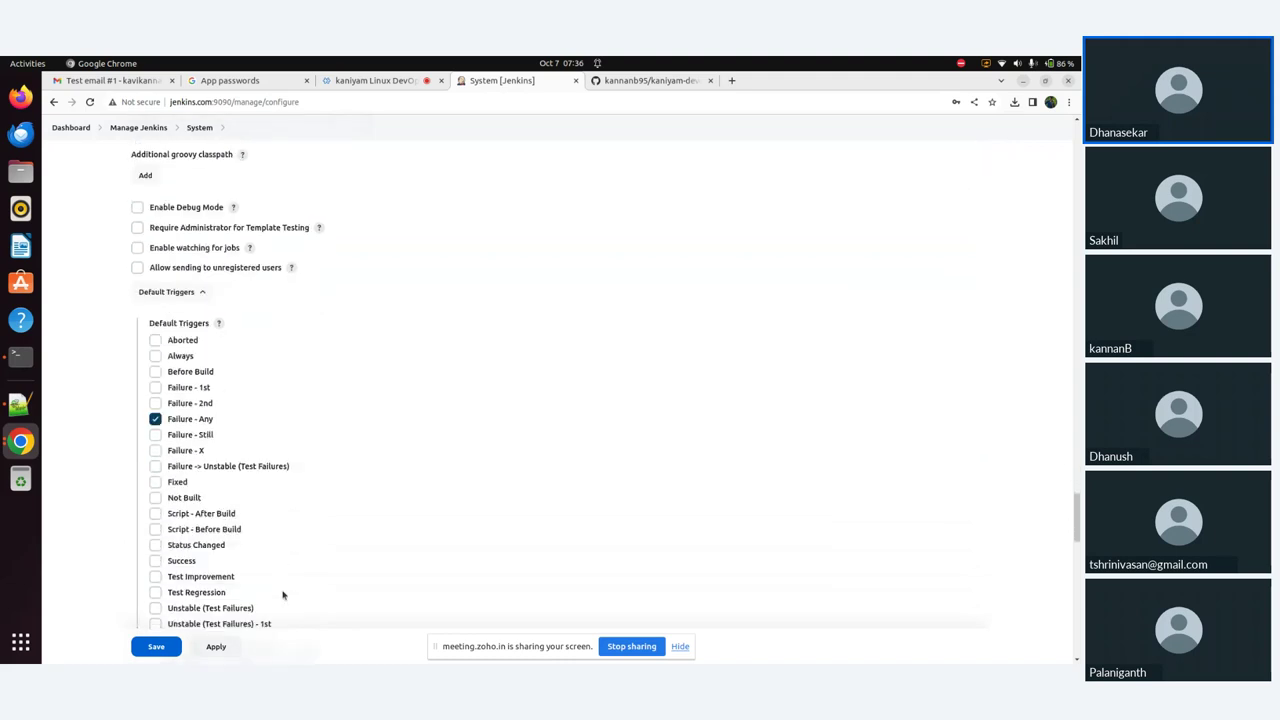
scroll(378, 561, "down", 2)
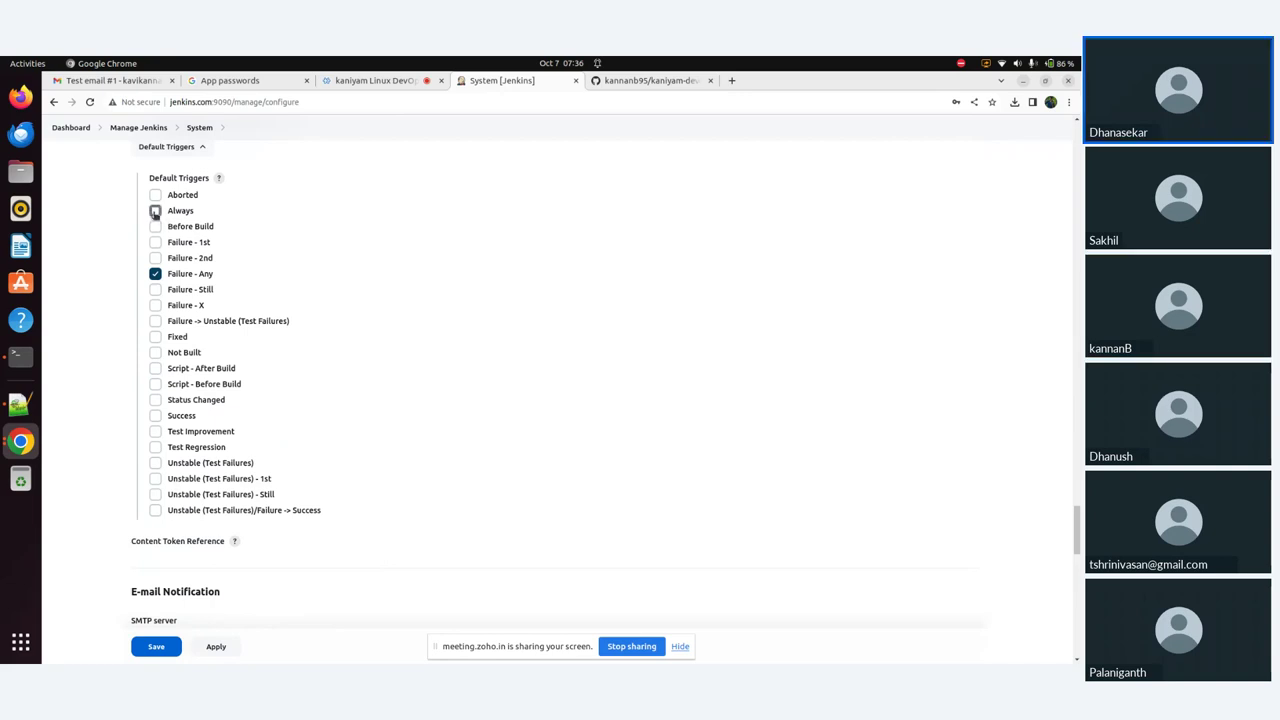
left_click(155, 212)
left_click(160, 419)
Step: Tick Enable Debug Mode and view its help text
scroll(382, 452, "up", 4)
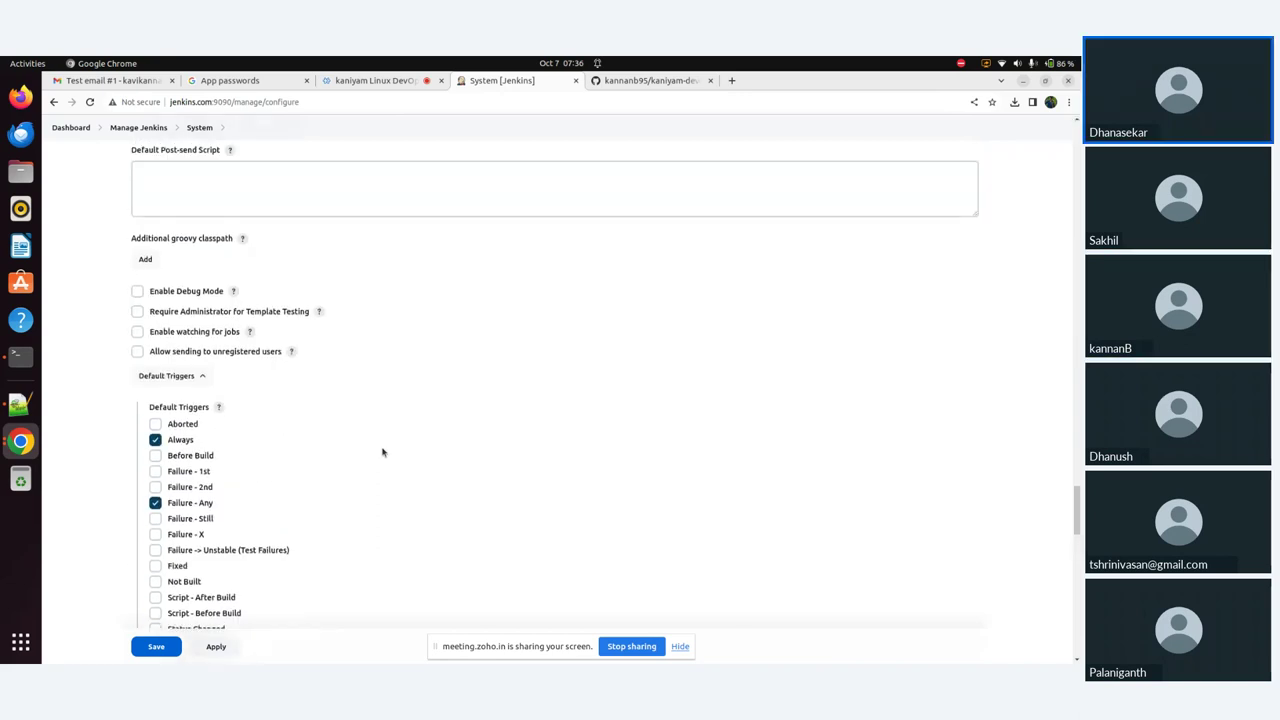
scroll(382, 452, "up", 5)
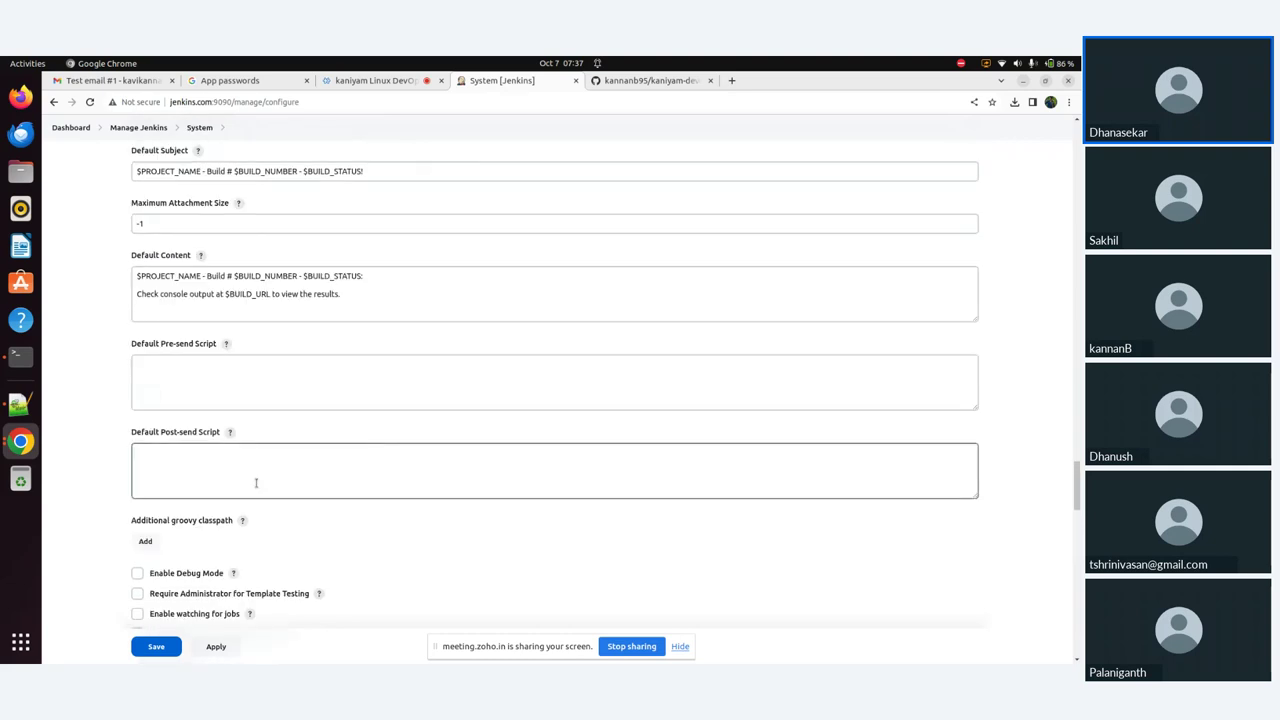
left_click(139, 575)
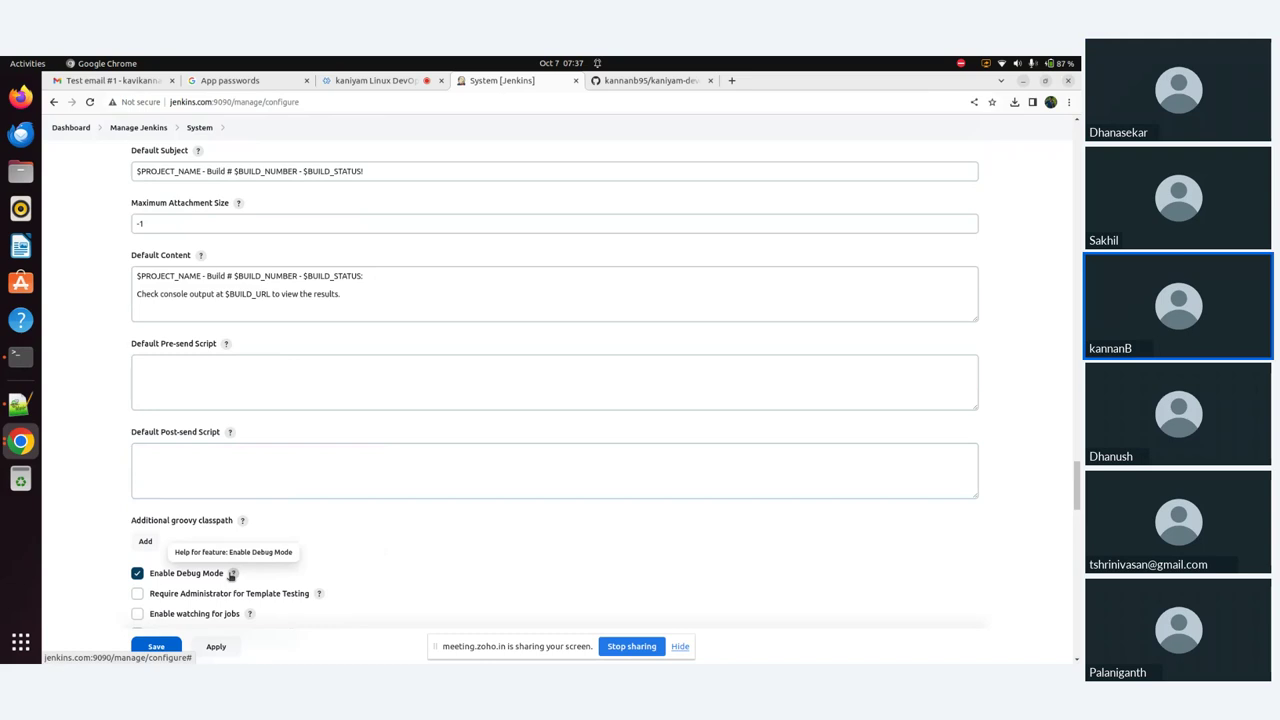
left_click(232, 574)
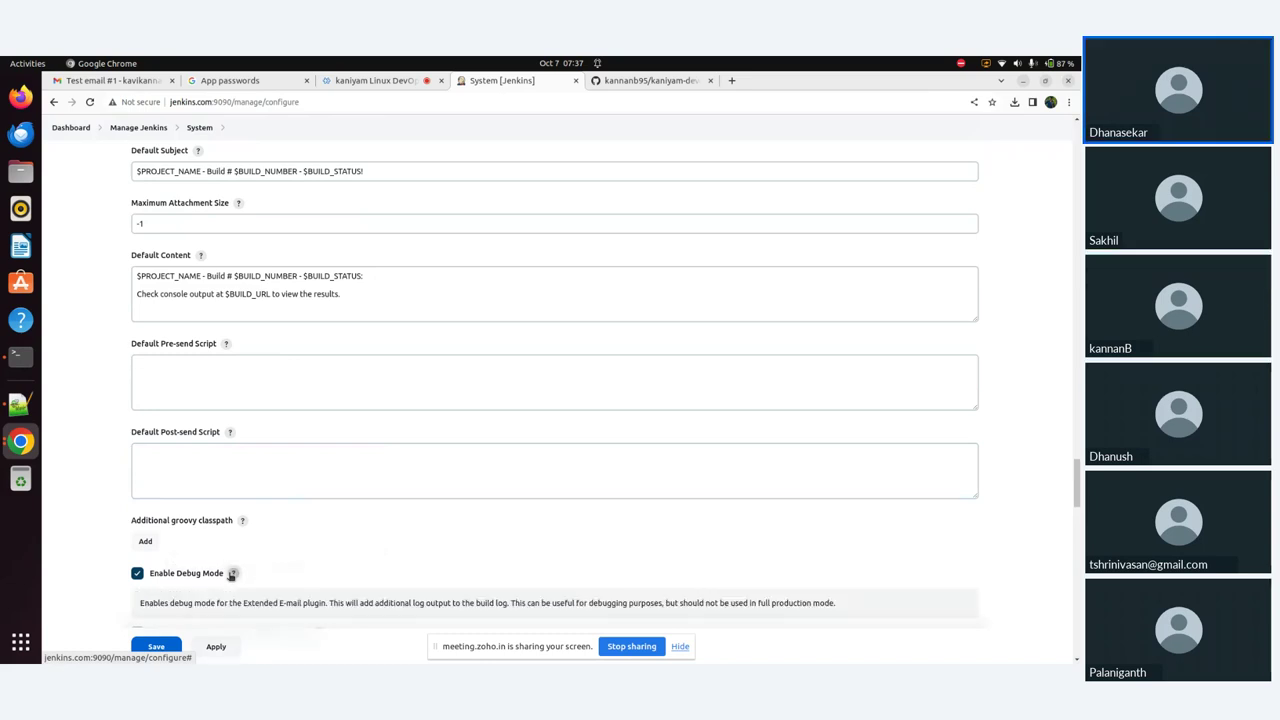
scroll(332, 575, "down", 2)
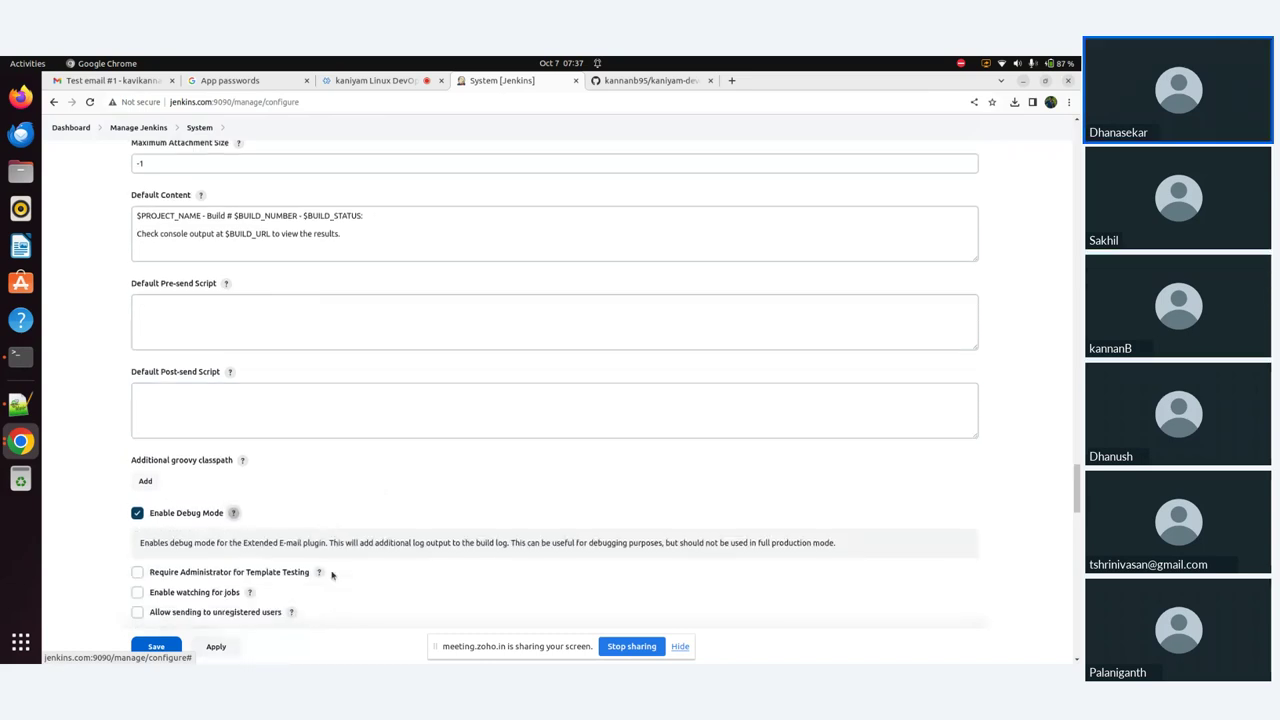
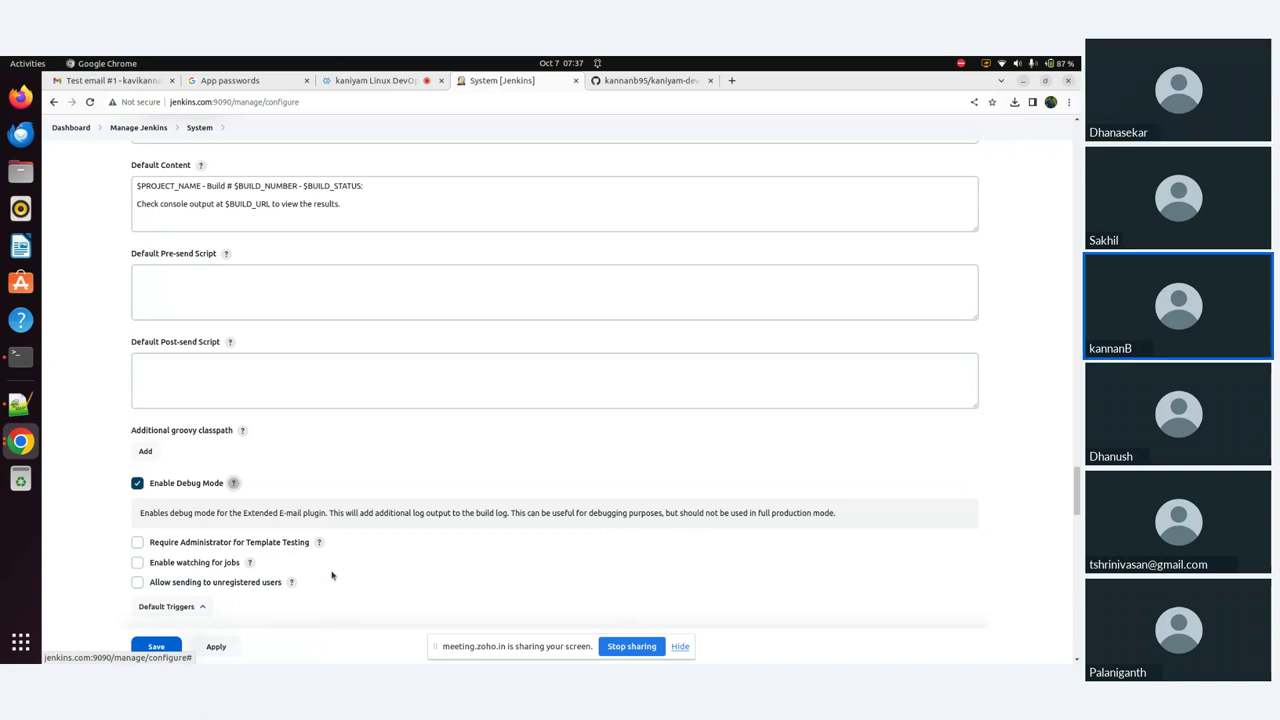
Step: Set the Extended E-mail Notification SMTP server to smtp.gmail.com and change the port from 25 to 465
scroll(332, 575, "up", 8)
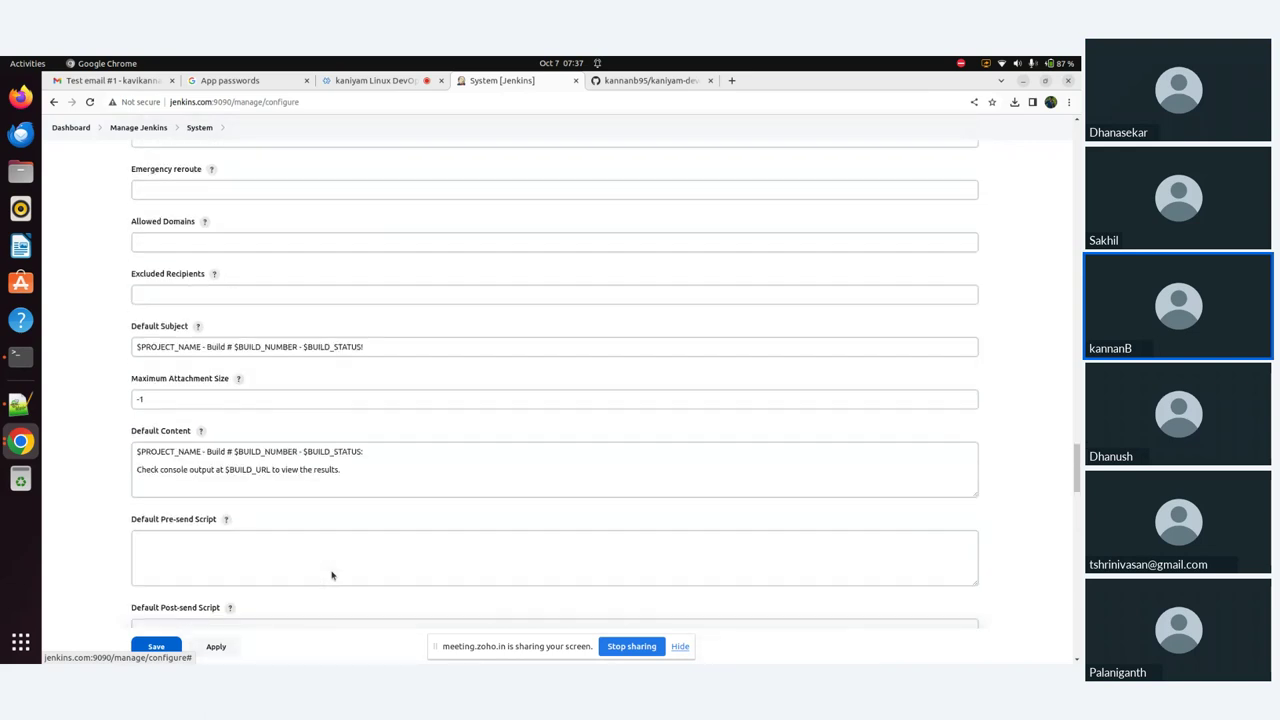
scroll(332, 575, "up", 5)
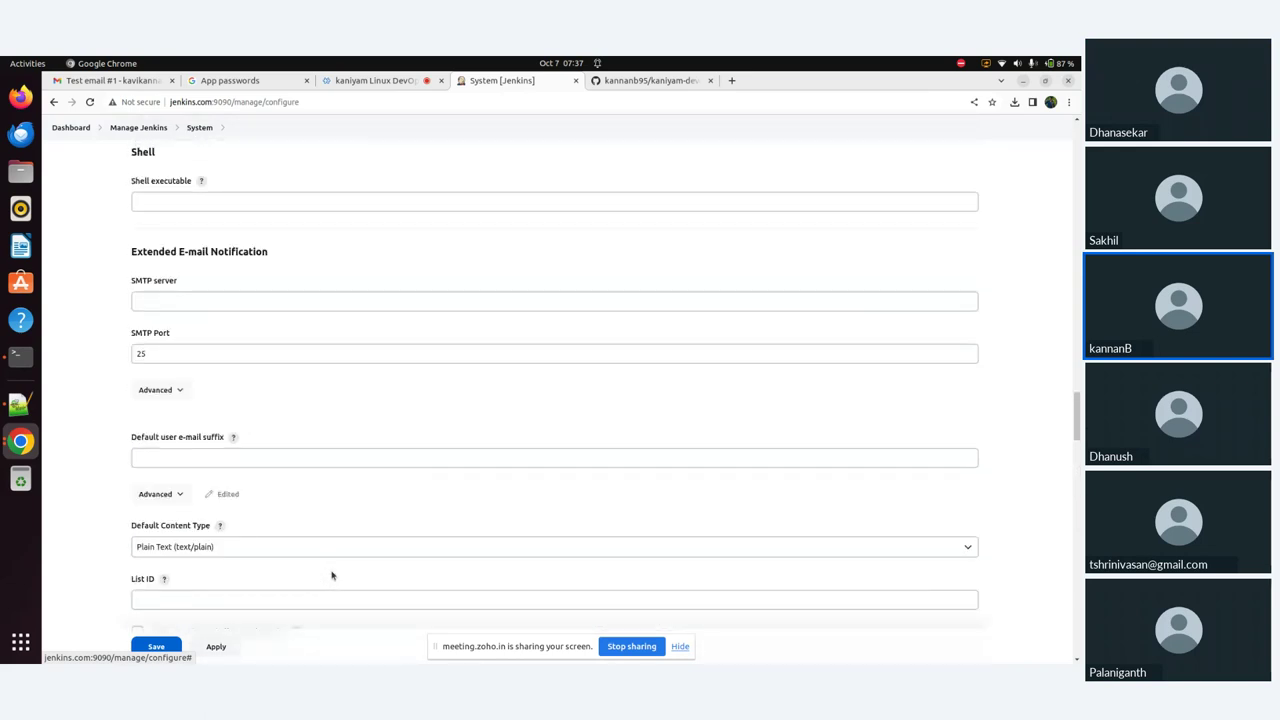
left_click(338, 298)
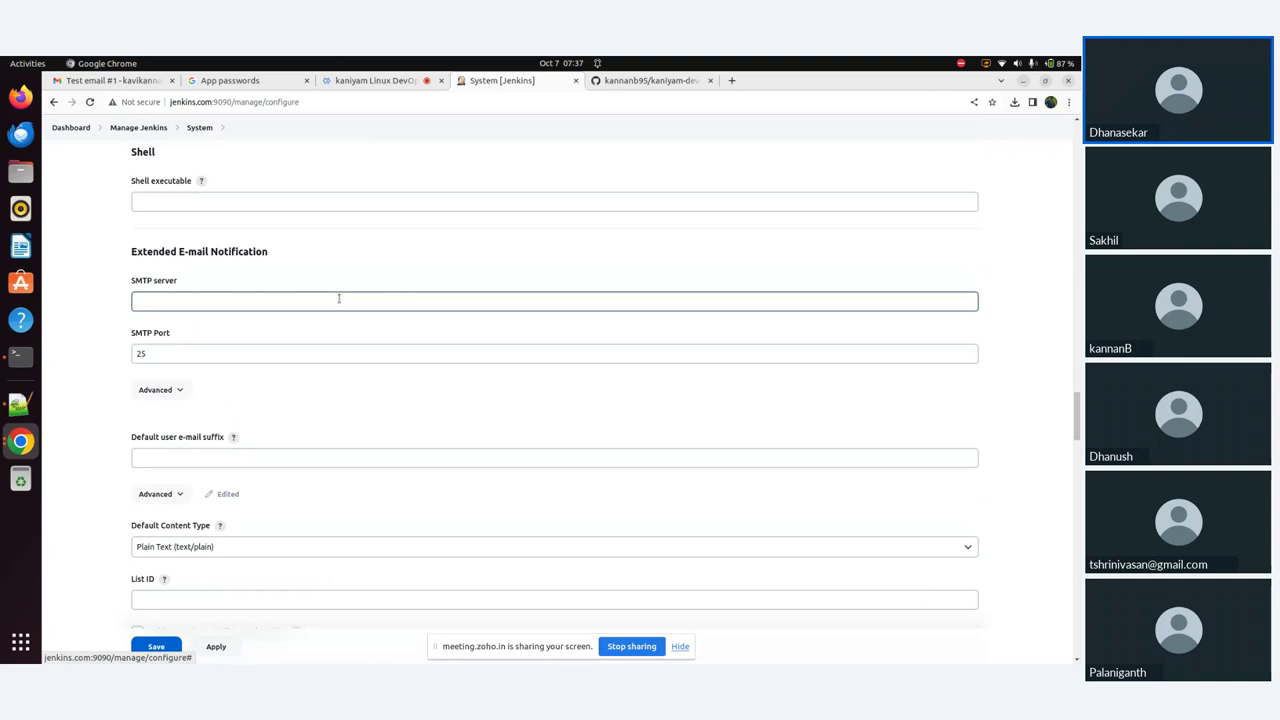
left_click(338, 298)
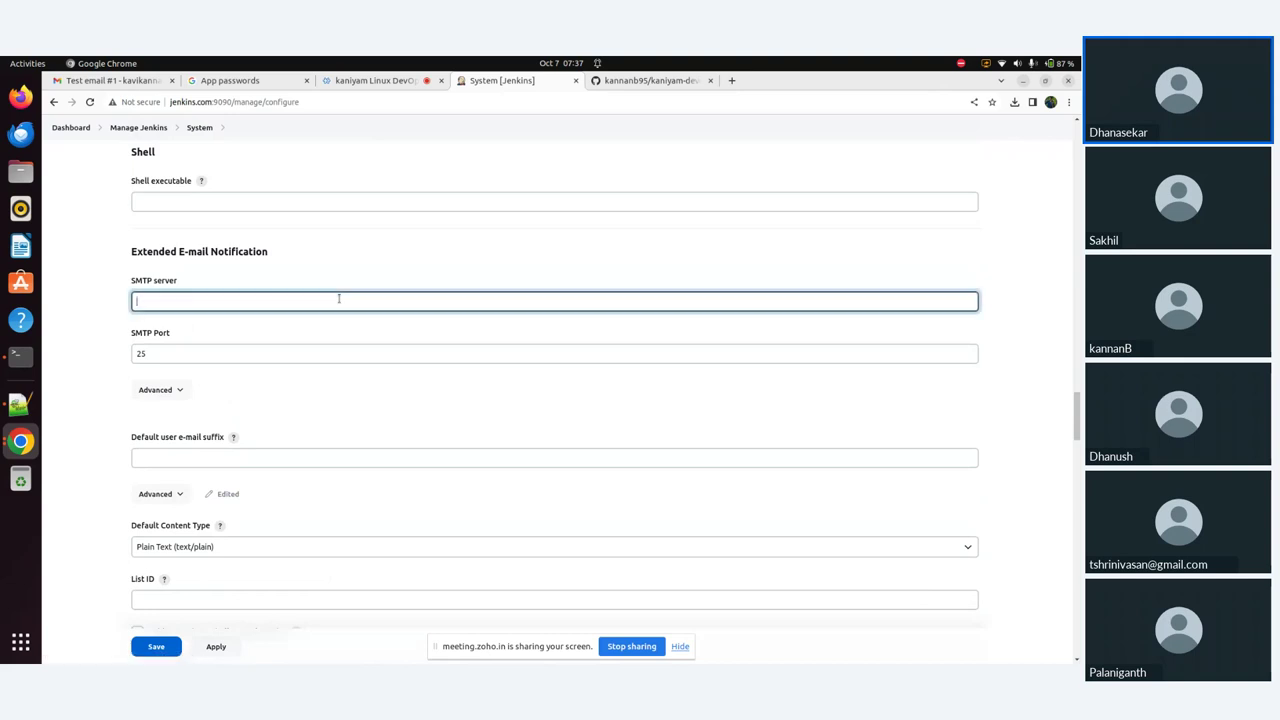
type("smtp.gmail.com")
left_click(299, 354)
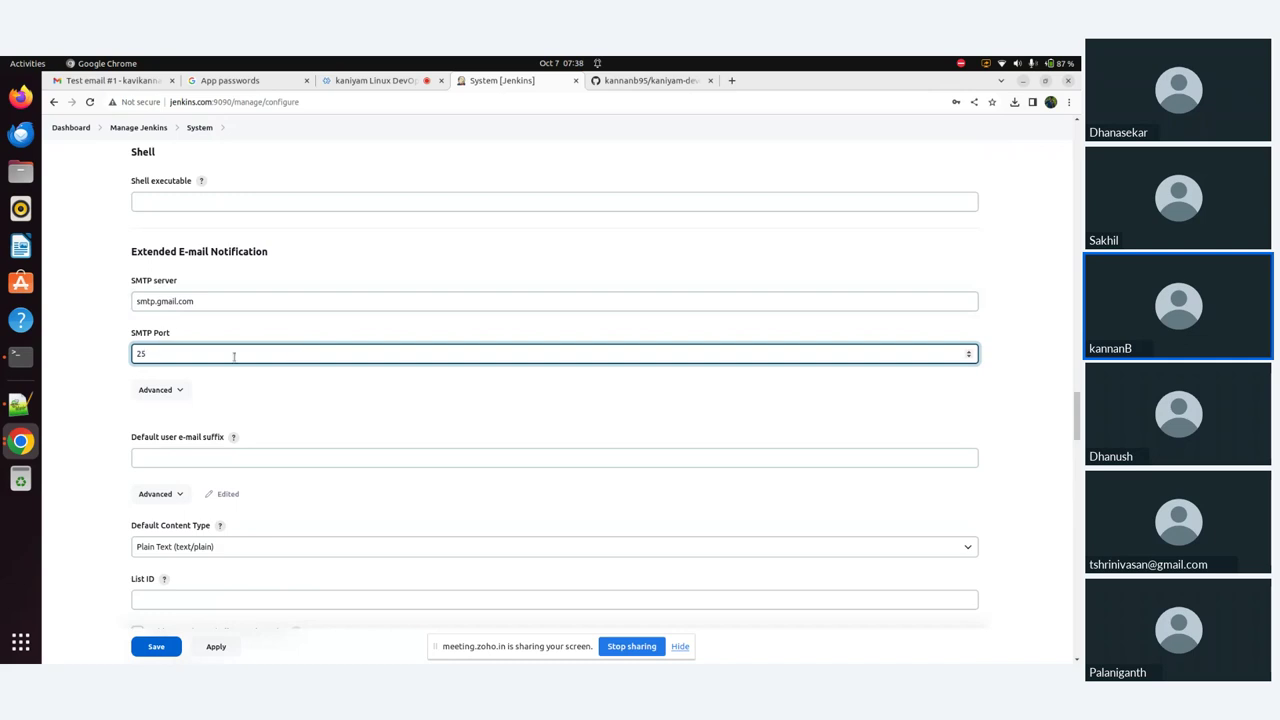
double_click(139, 353)
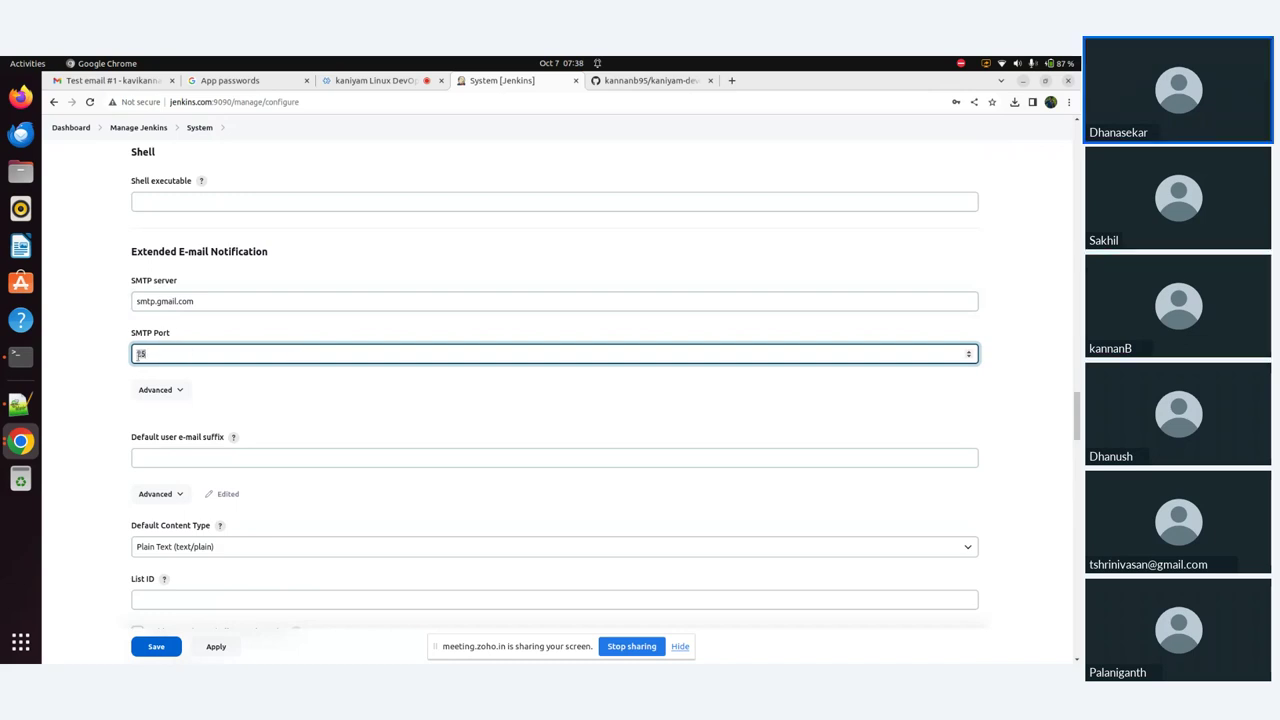
type("465")
Step: Reveal the advanced SMTP options and start adding a new Jenkins-stored credential
left_click(178, 390)
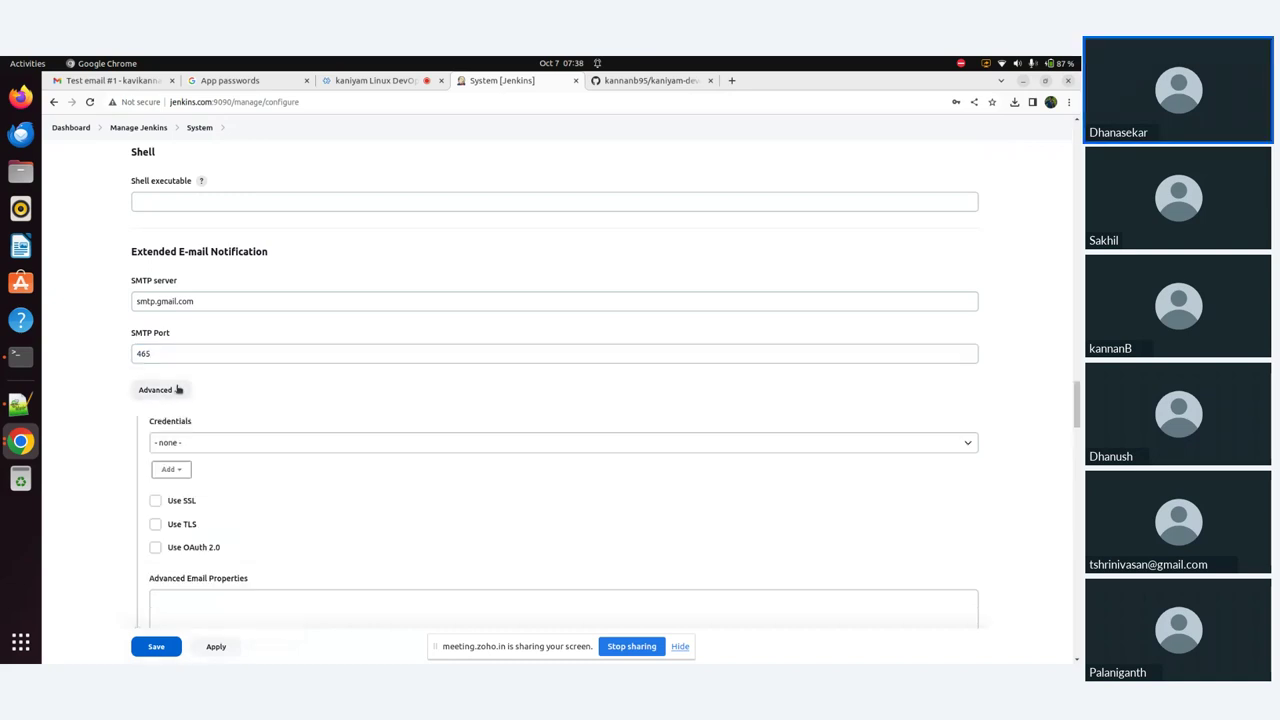
scroll(277, 403, "down", 4)
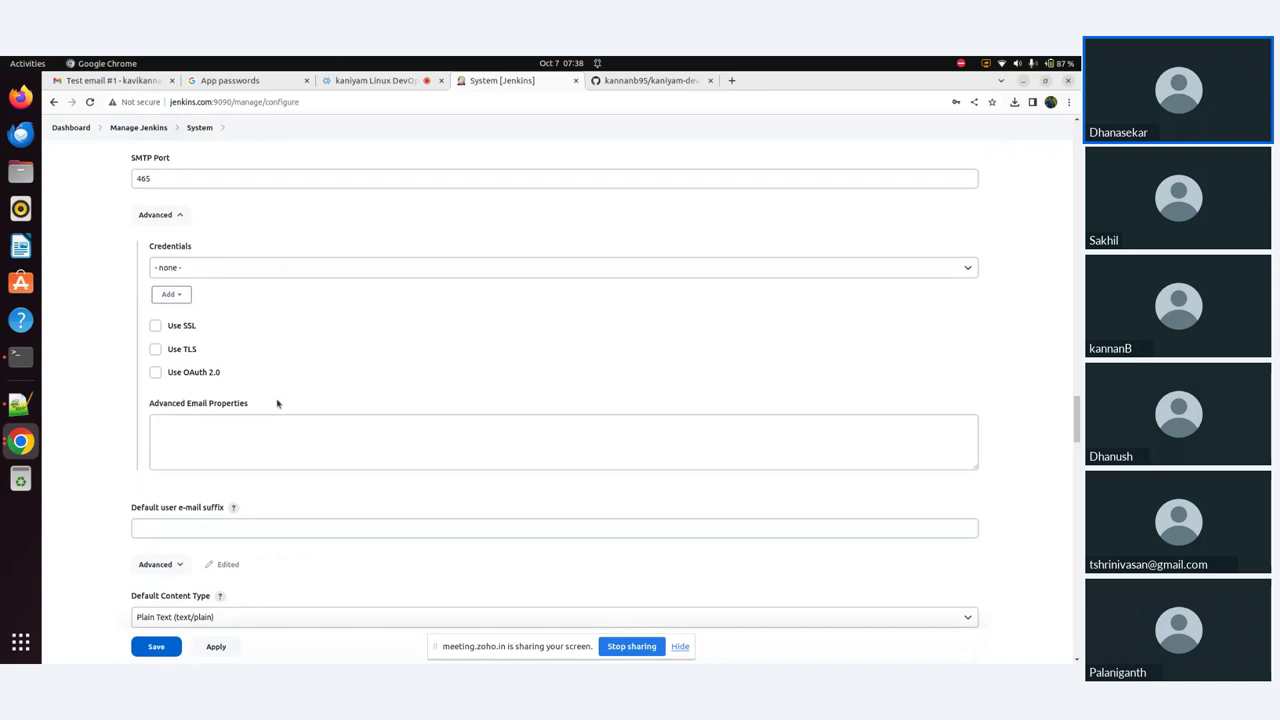
left_click(194, 270)
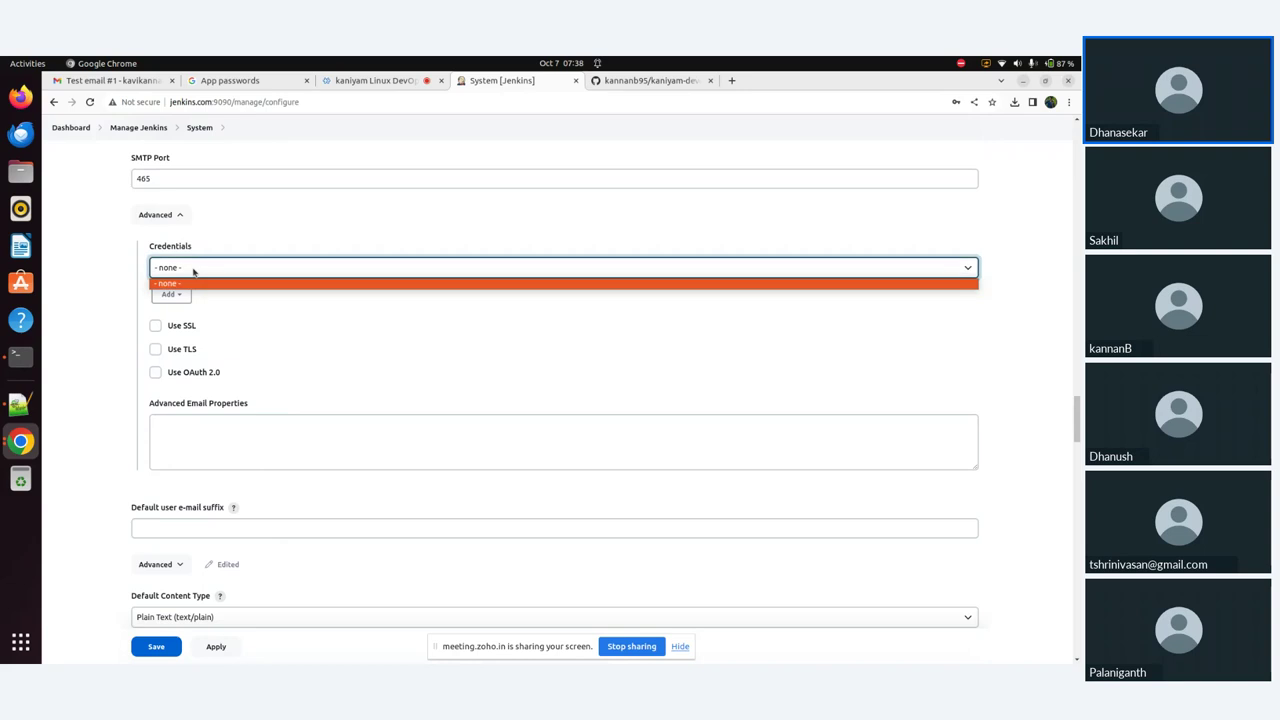
left_click(194, 270)
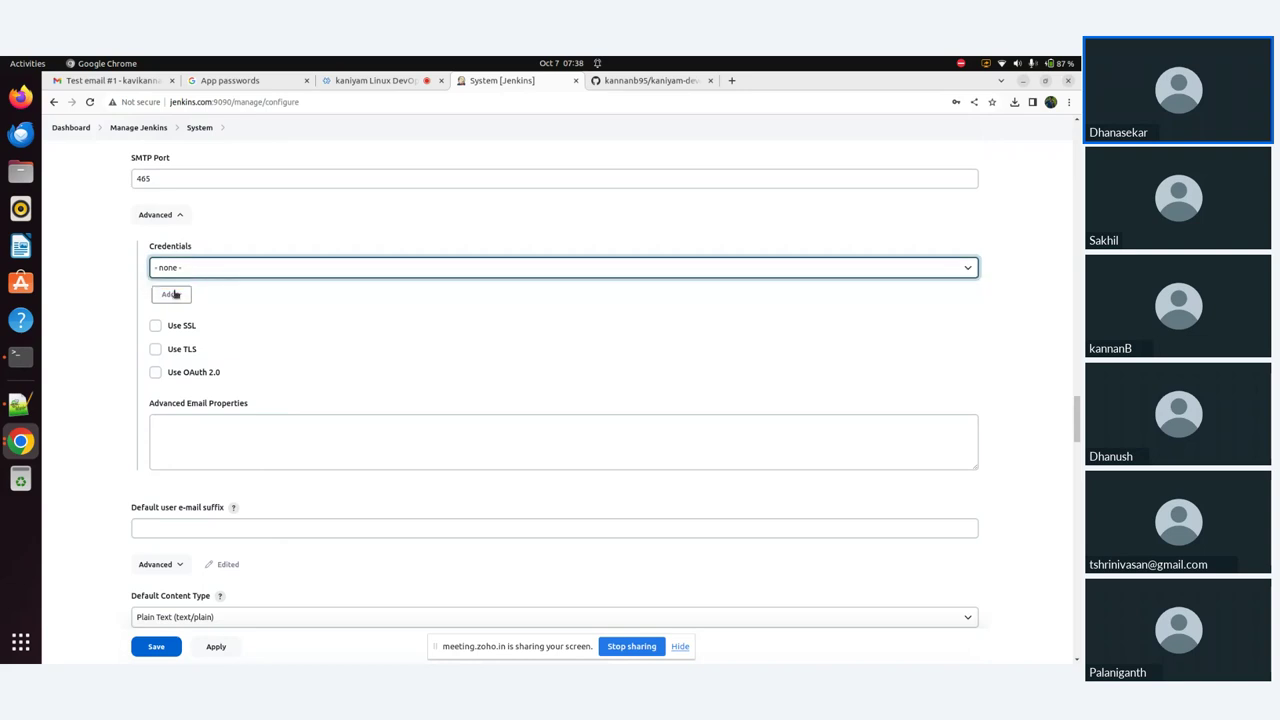
left_click(171, 295)
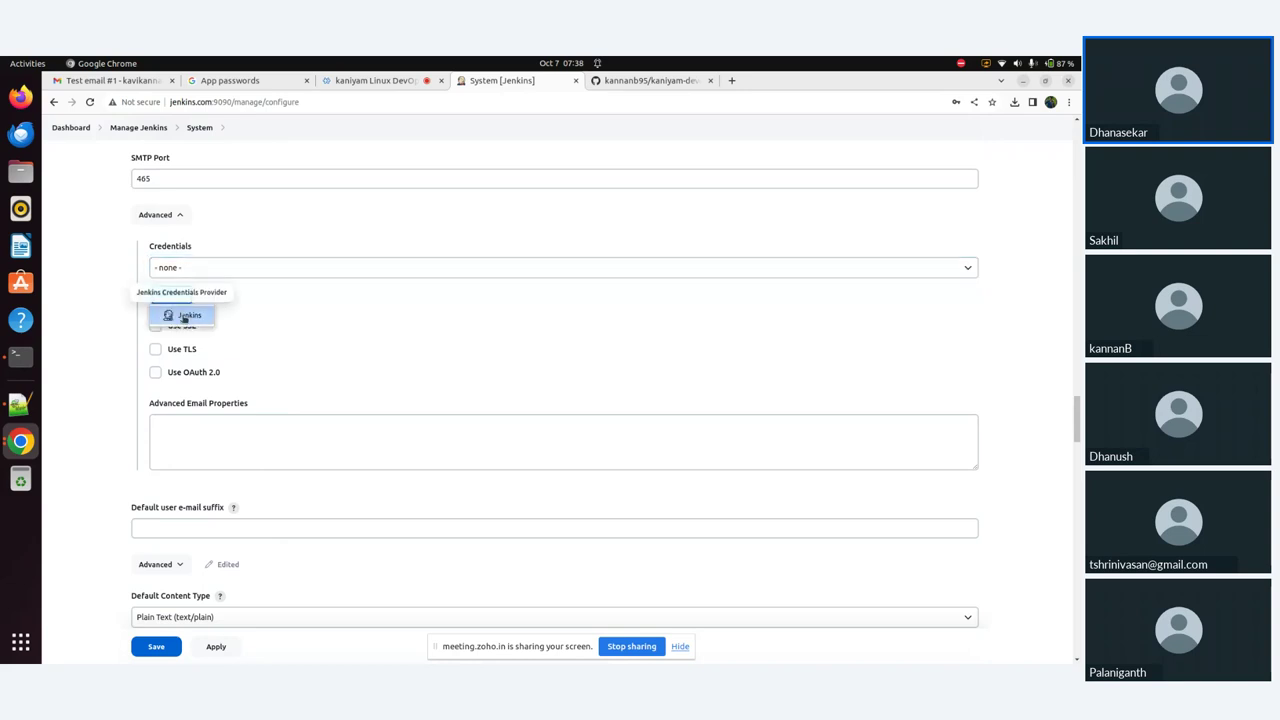
left_click(182, 315)
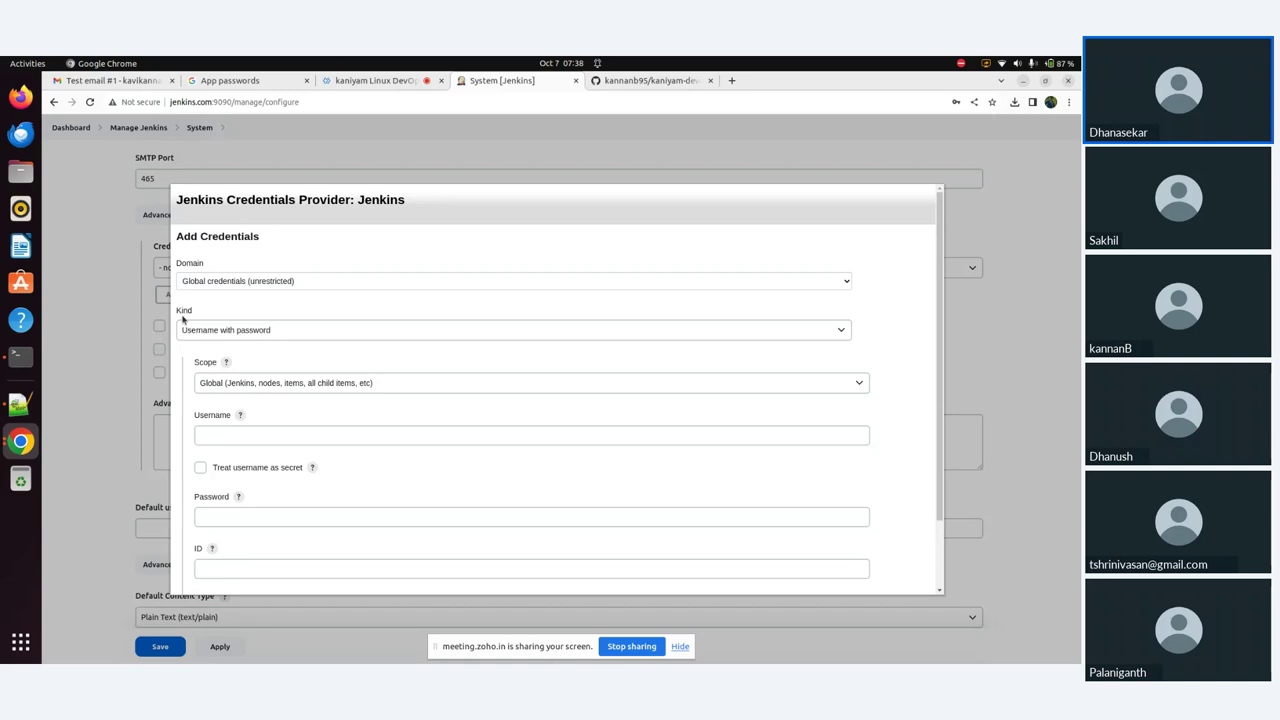
Step: Keep the Global credentials domain and enter the Gmail sending address as the username
left_click(307, 284)
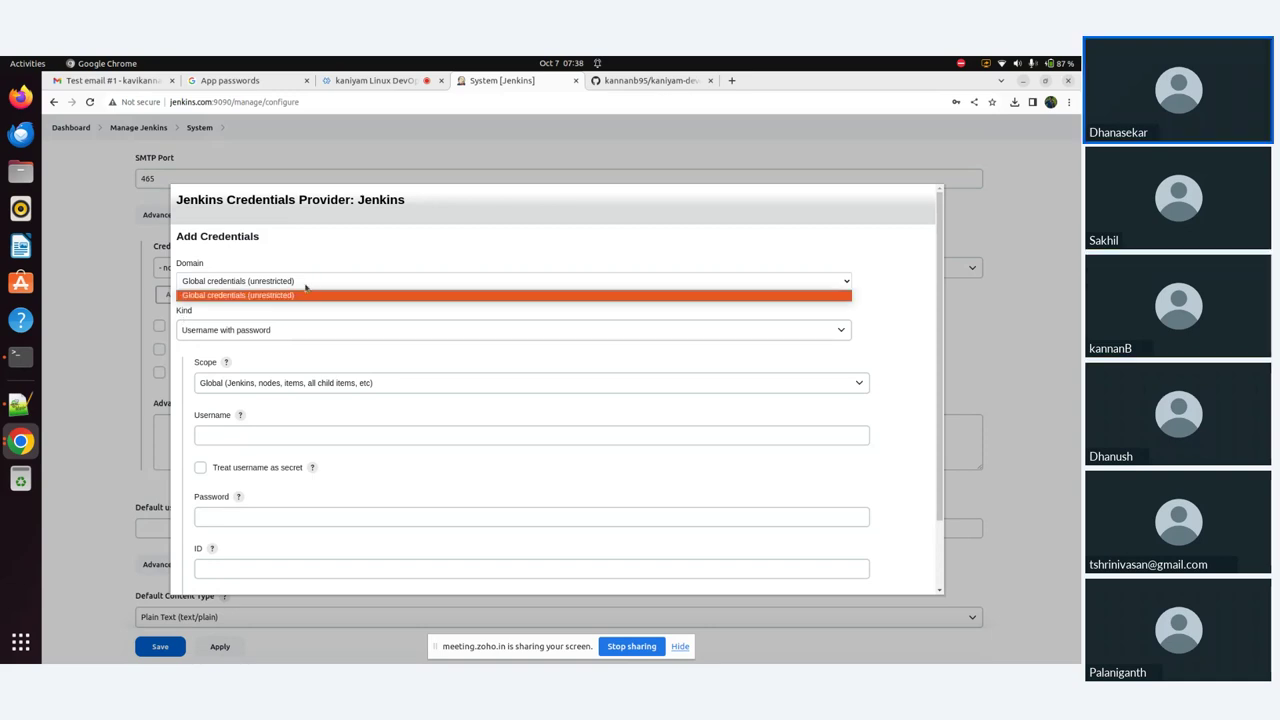
left_click(298, 296)
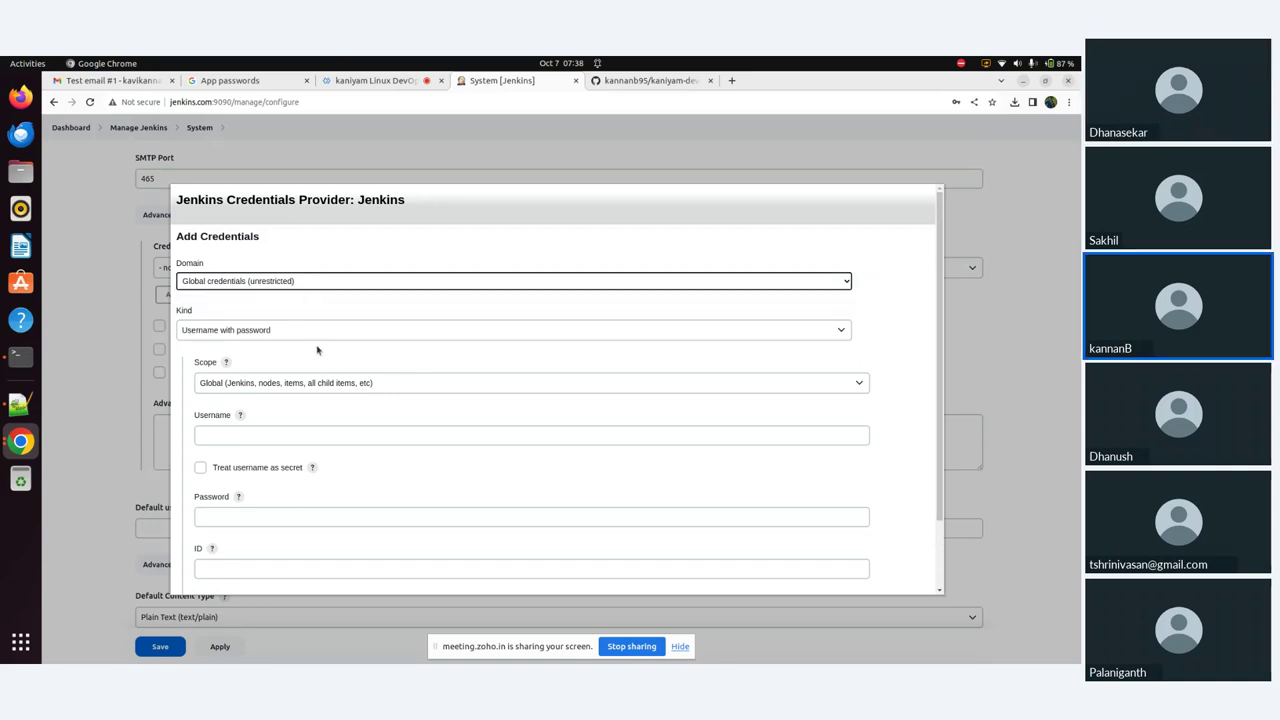
scroll(314, 360, "down", 1)
left_click(306, 412)
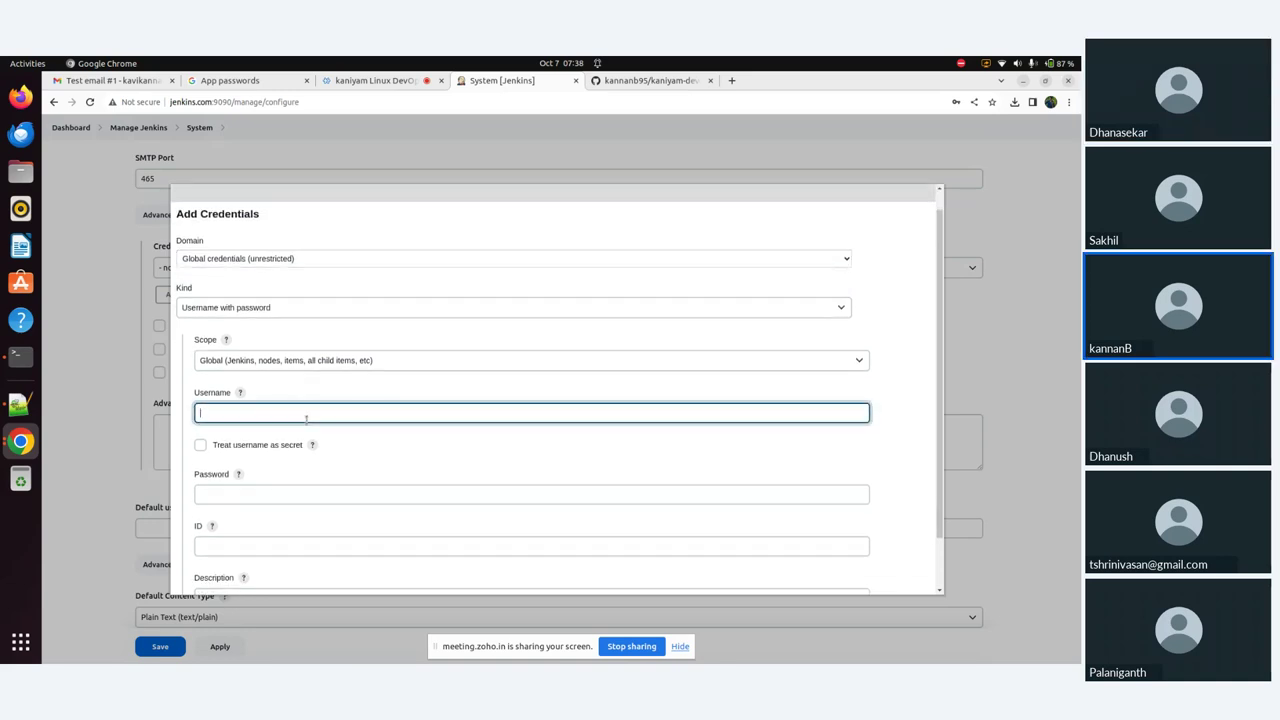
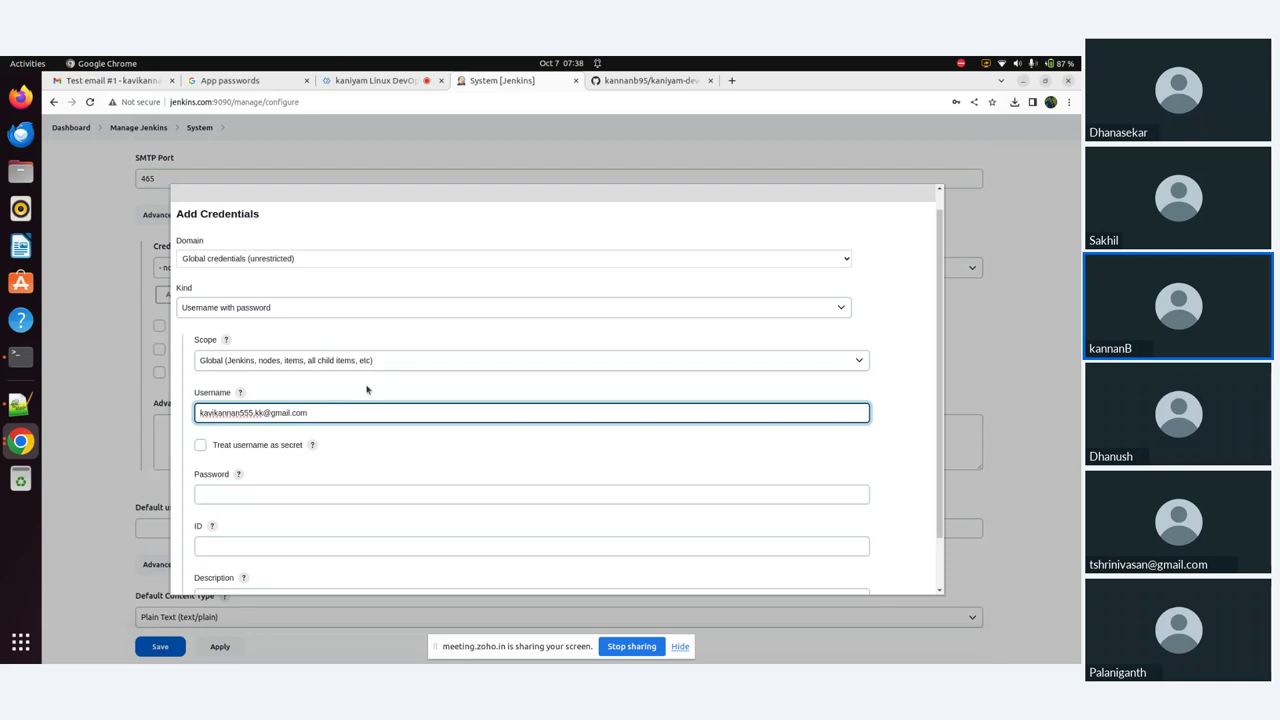
Step: Paste the Gmail app password, set the description to 'E-mail', and add the credential
scroll(367, 390, "down", 1)
scroll(367, 390, "down", 1)
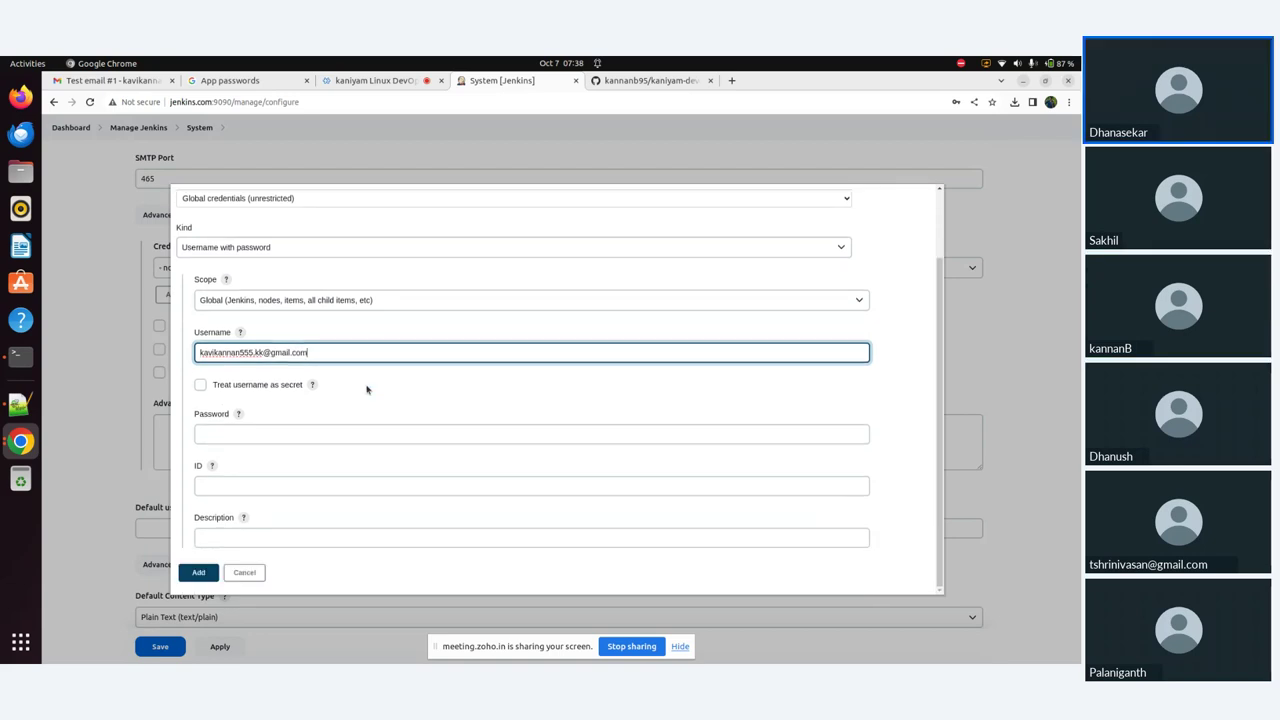
left_click(347, 433)
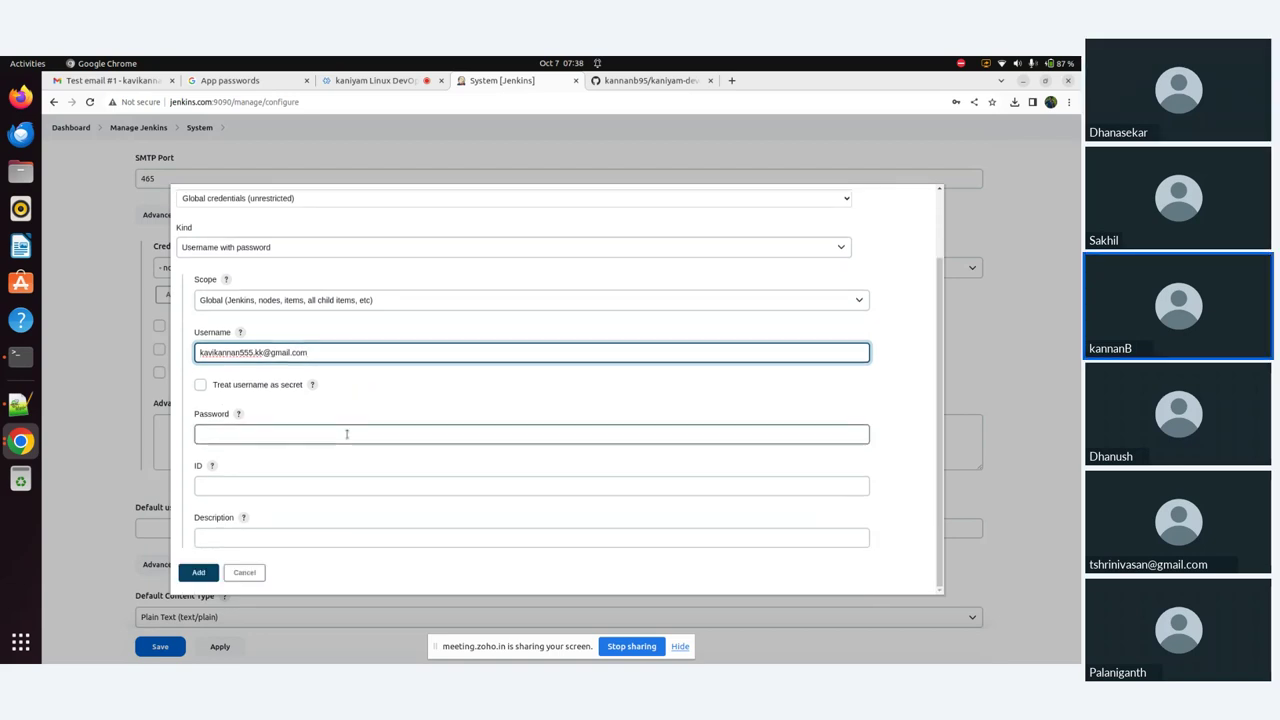
key("ctrl+v")
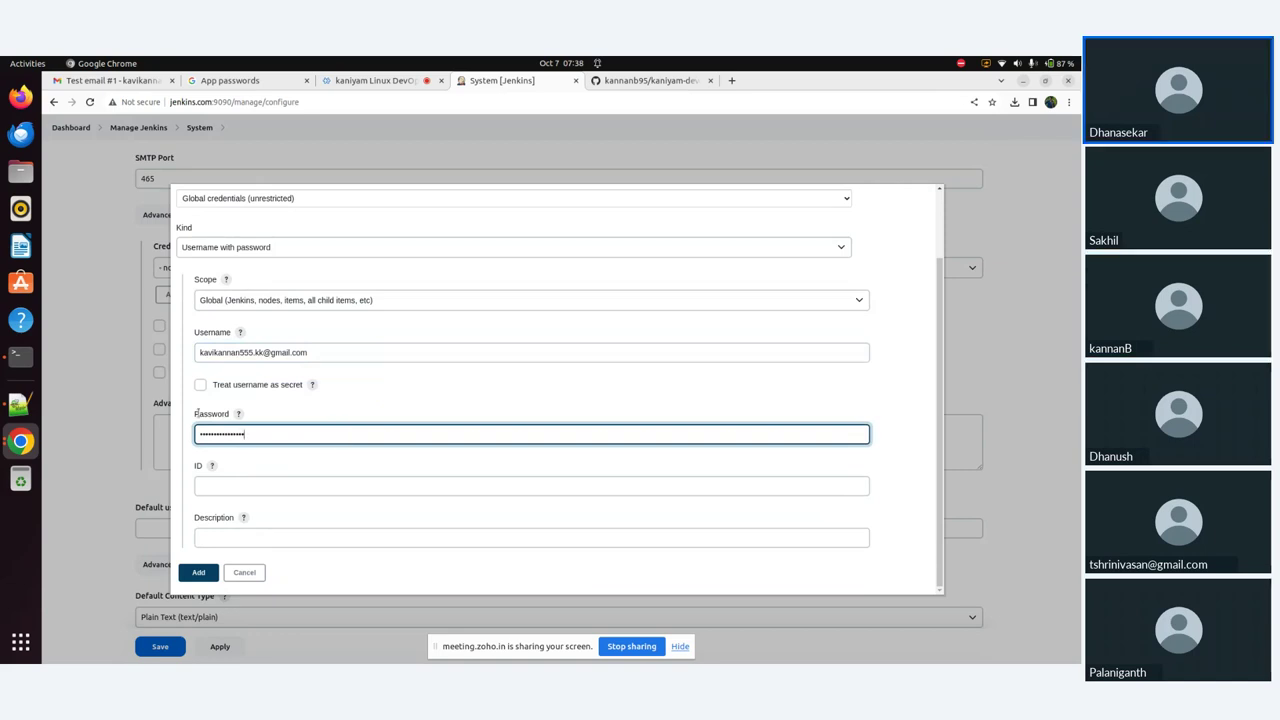
left_click(20, 403)
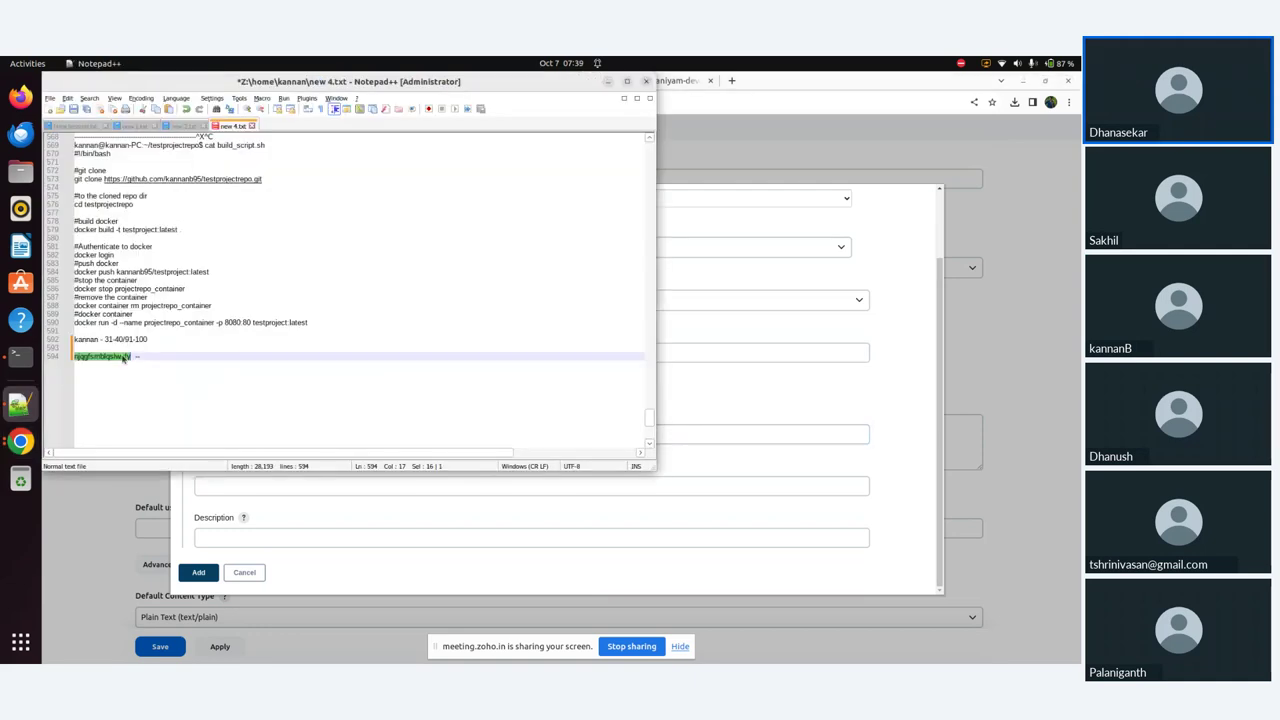
left_click(306, 486)
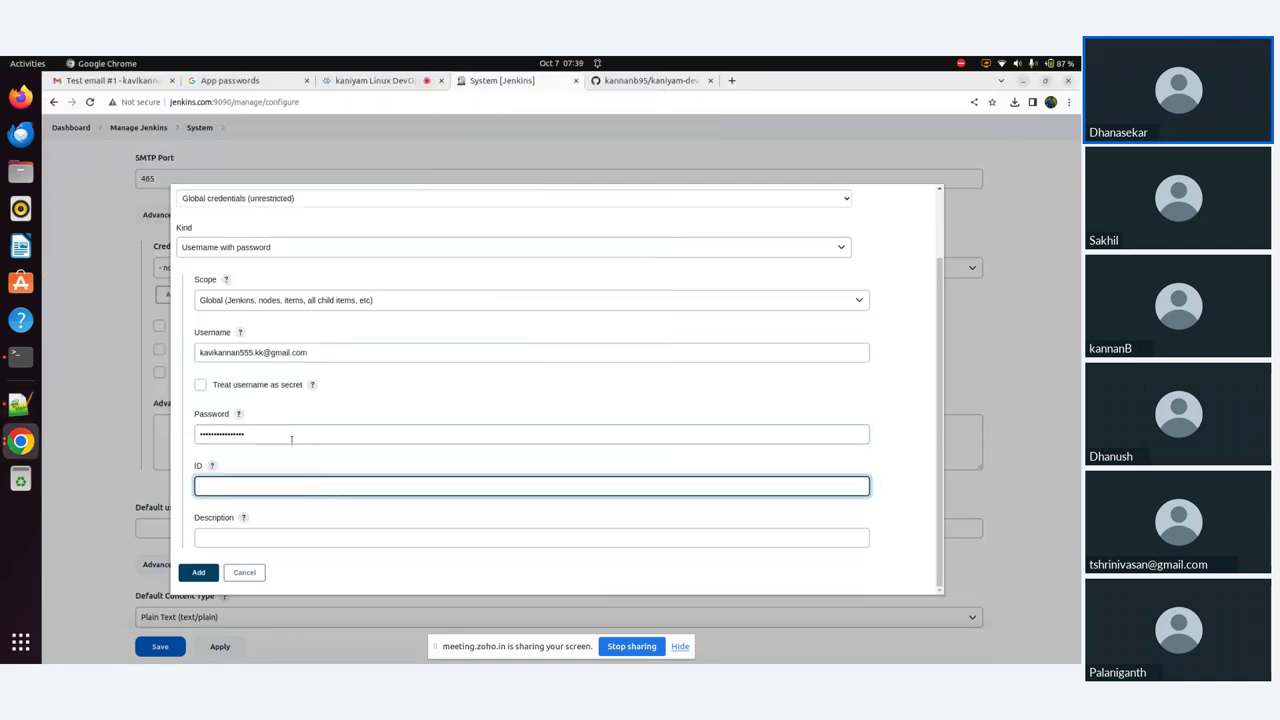
double_click(296, 432)
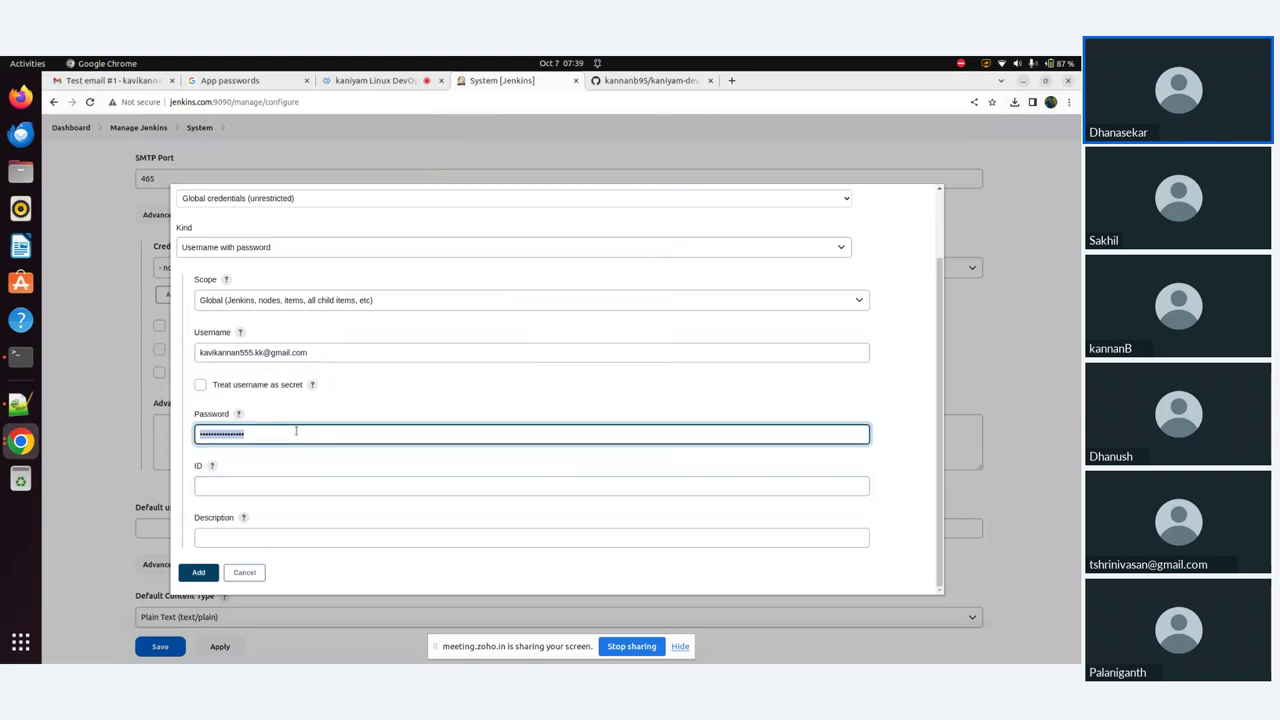
key("BackSpace")
key("ctrl+v")
left_click(322, 536)
type("E-mail")
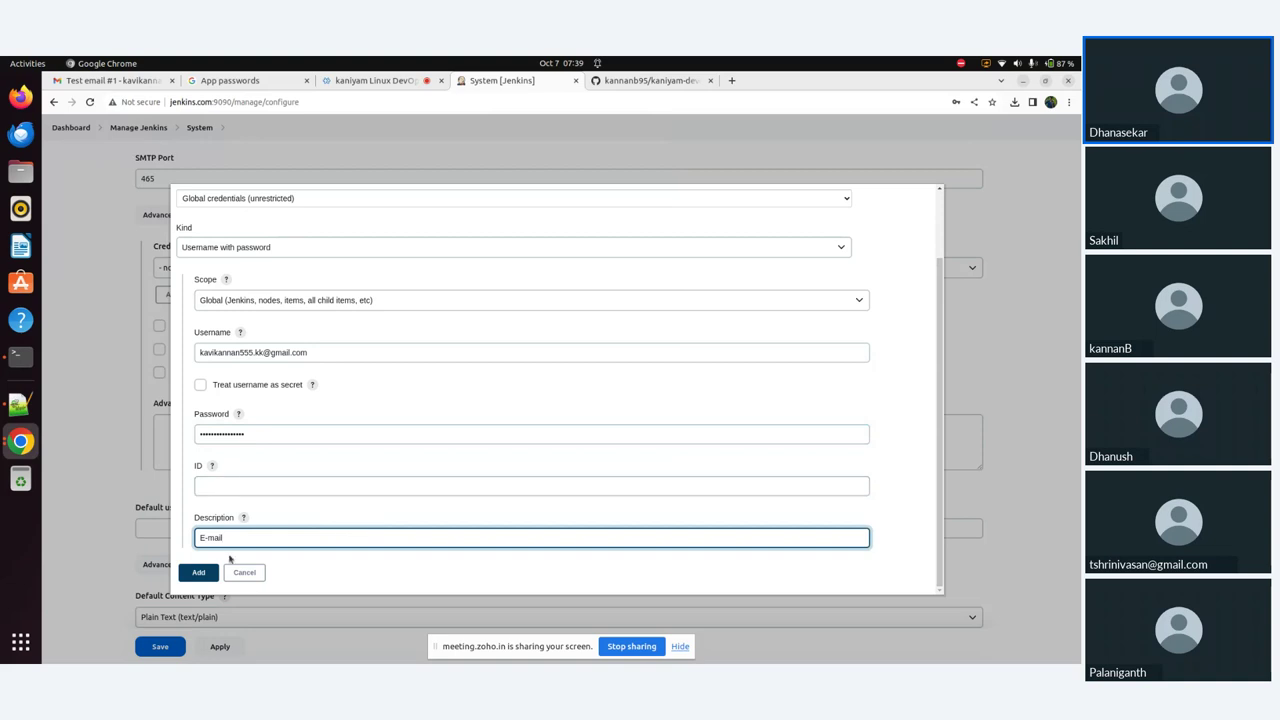
left_click(206, 572)
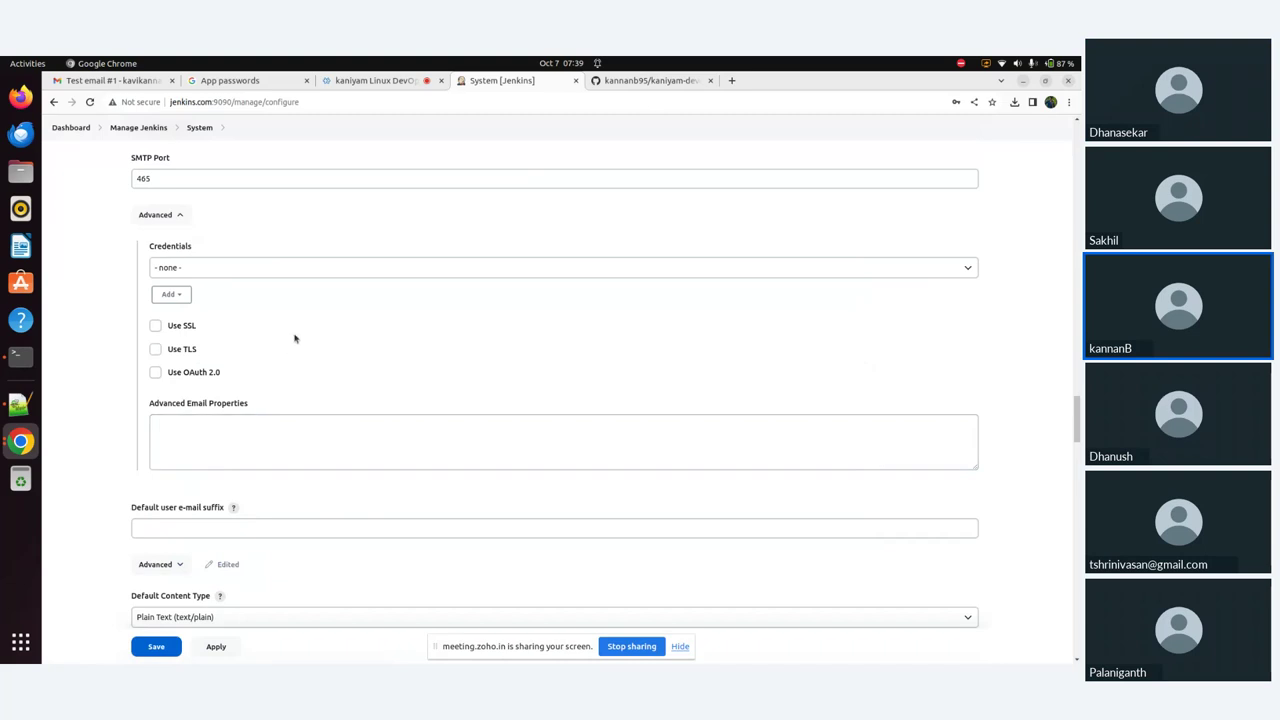
Step: Select the 'E-mail' credential, enable Use SSL, and apply the mail settings
left_click(222, 268)
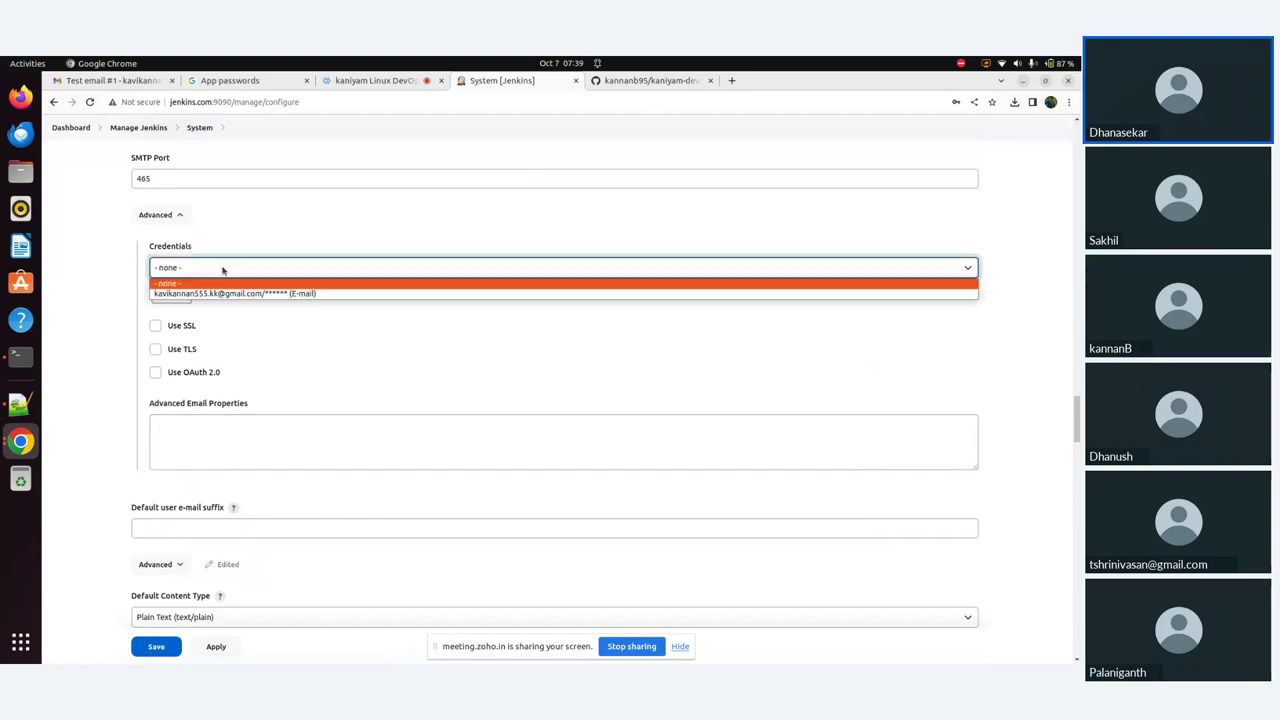
left_click(218, 294)
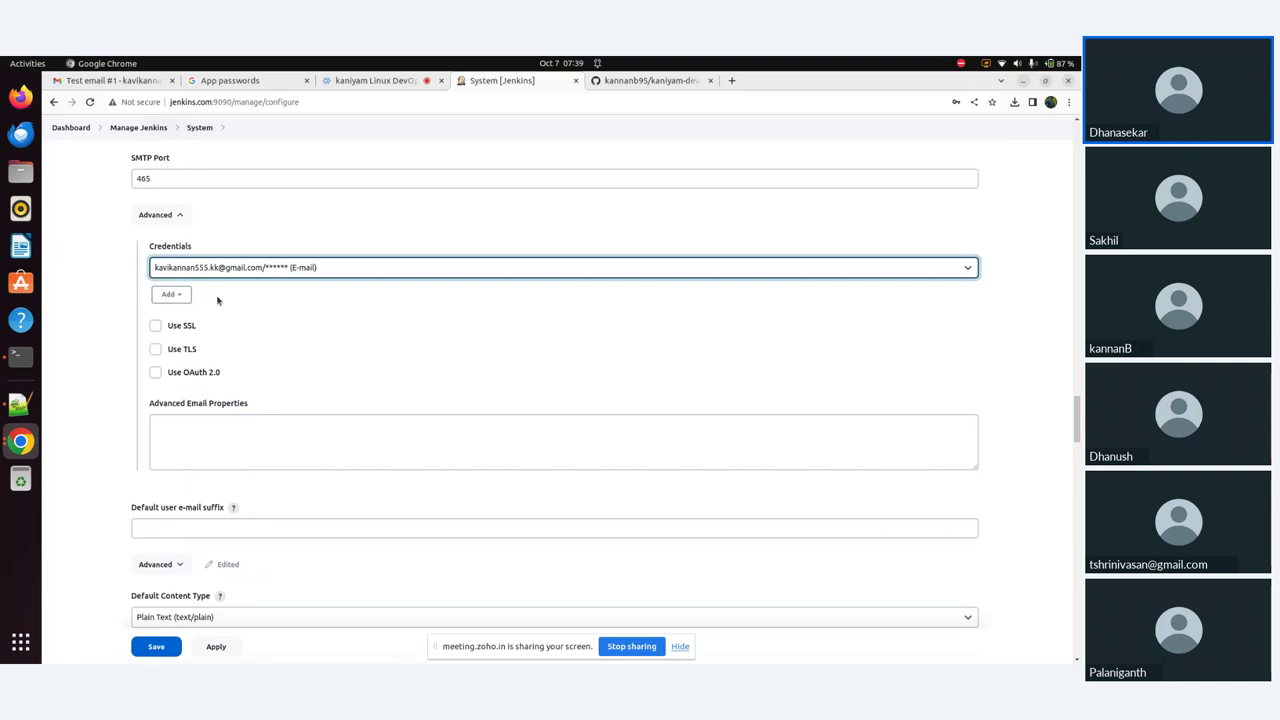
left_click(155, 326)
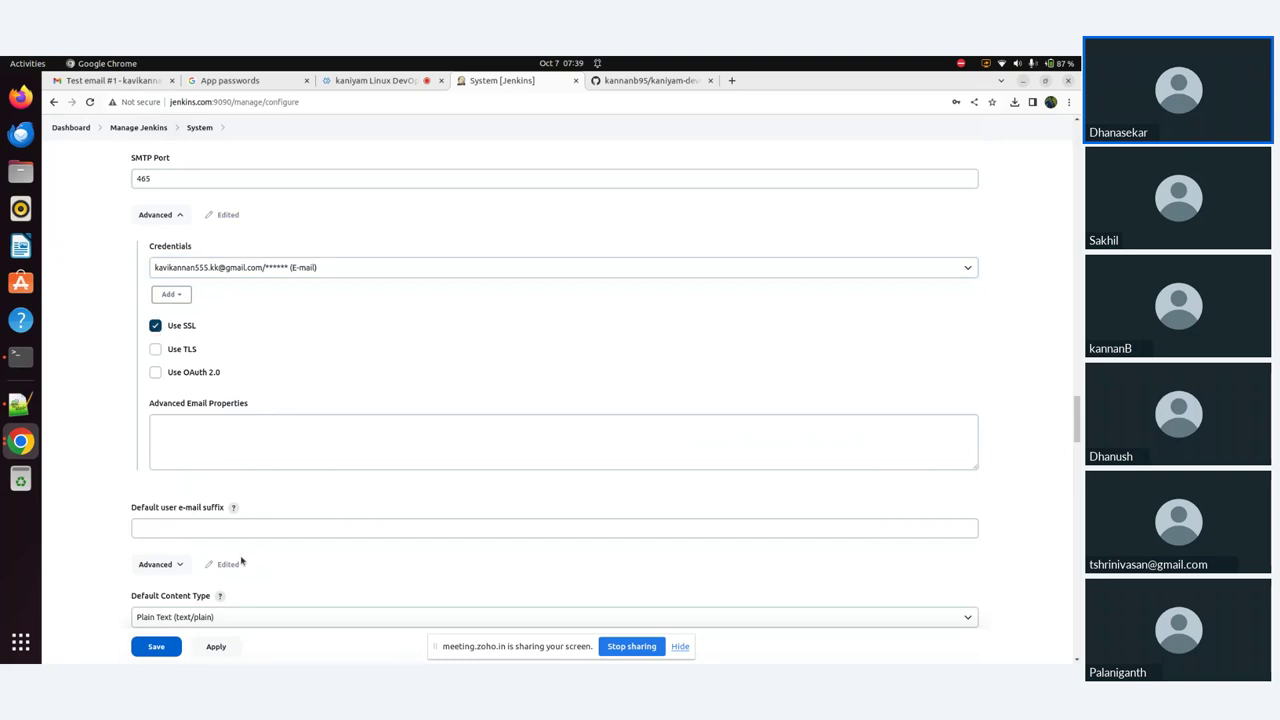
left_click(218, 647)
Step: Save the system settings and create a Freestyle project named ThirdJob
left_click(162, 655)
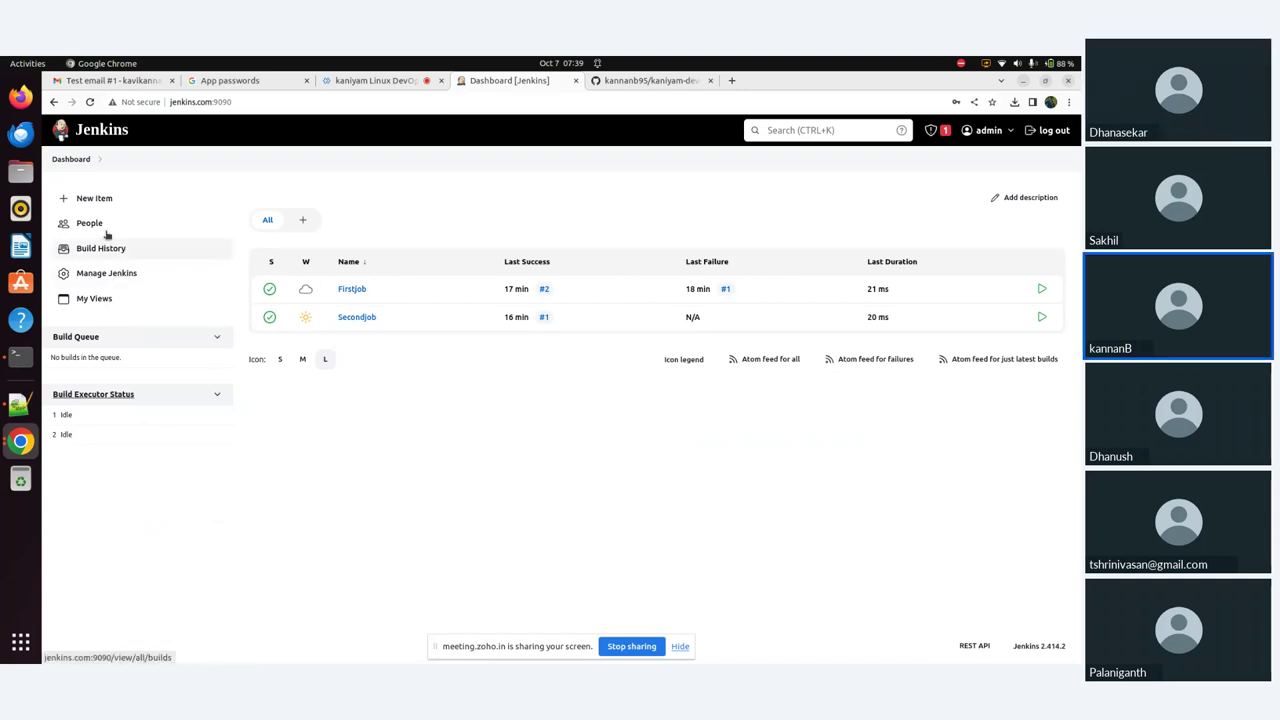
left_click(104, 198)
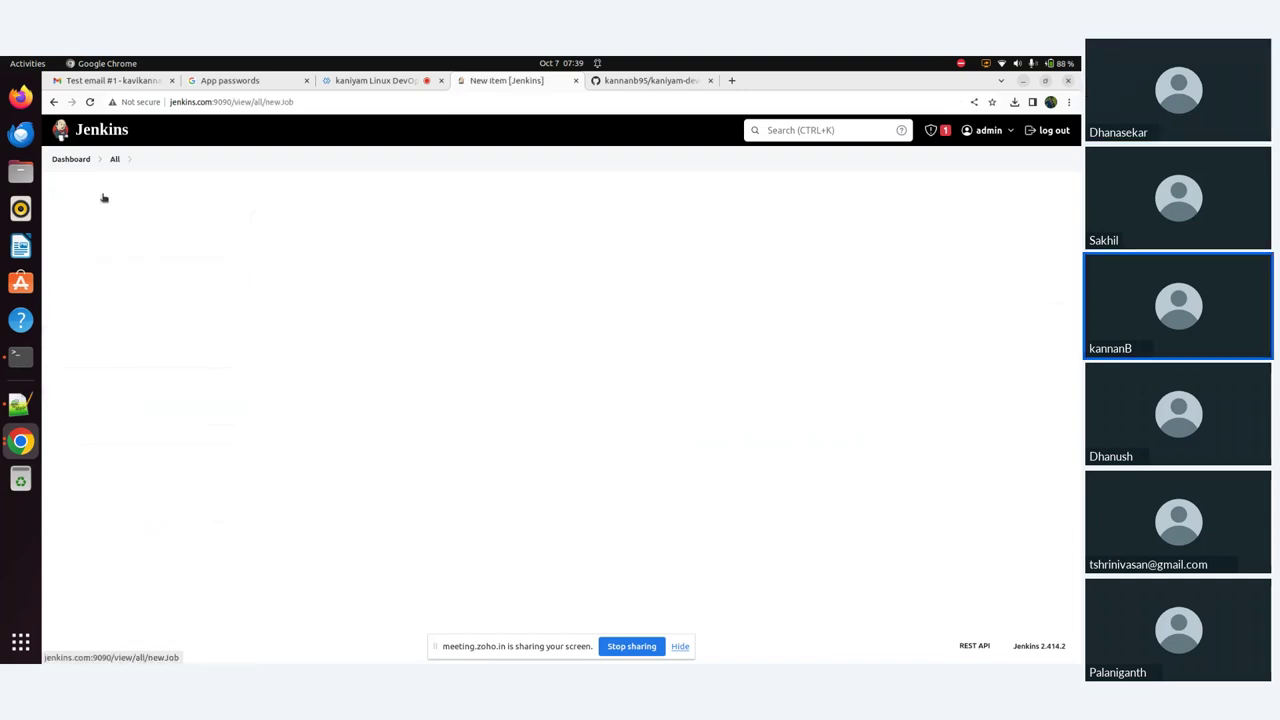
type("thi")
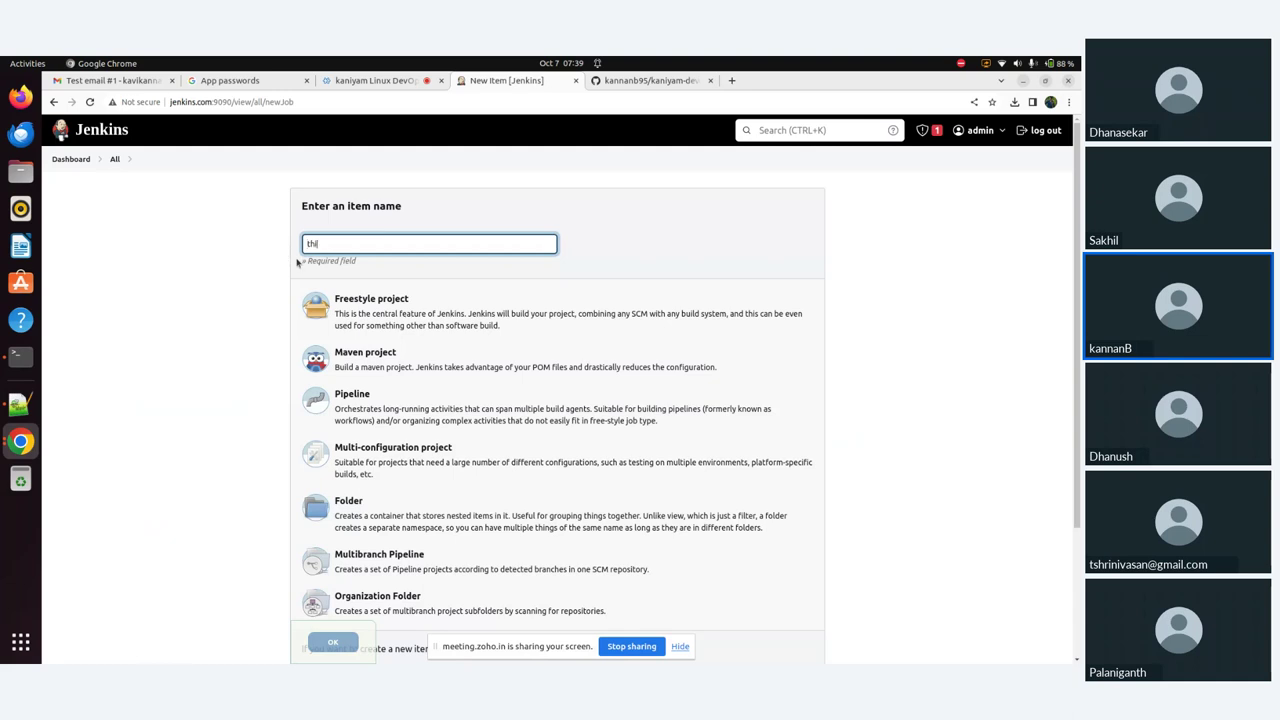
type("rdjob")
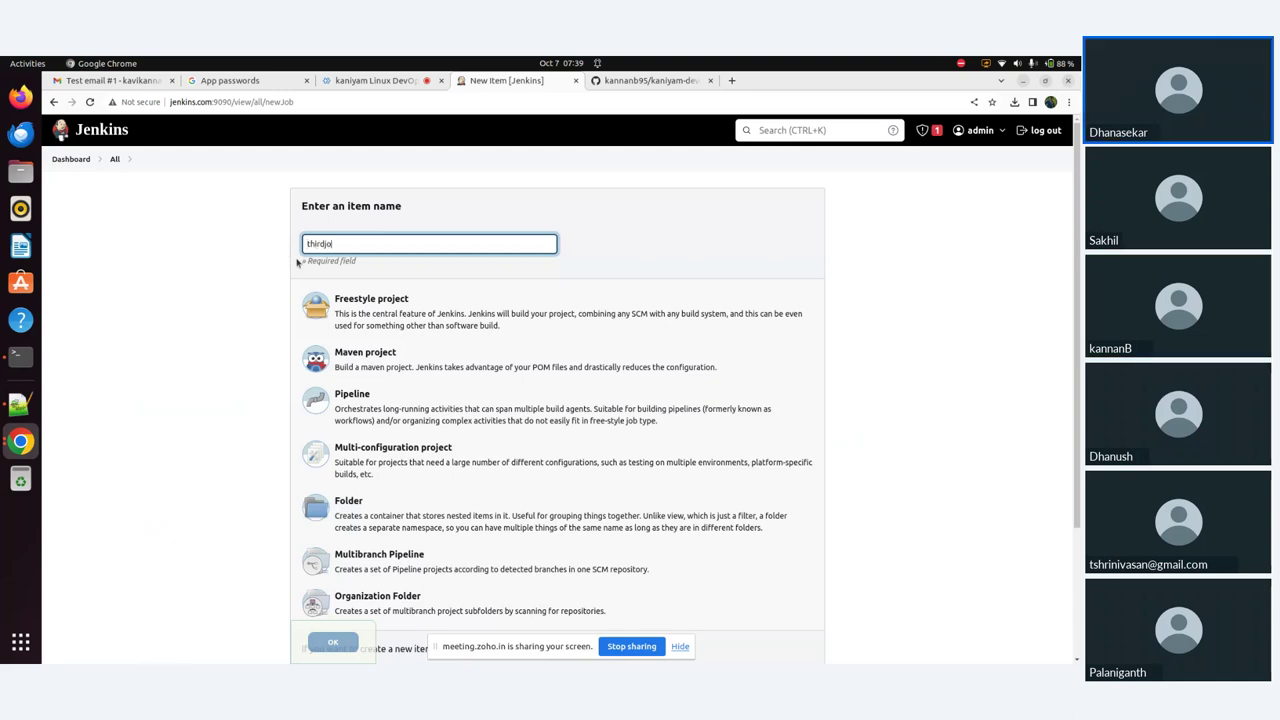
key("BackSpace")
key("BackSpace")
key("BackSpace")
key("BackSpace")
key("BackSpace")
key("BackSpace")
key("BackSpace")
key("BackSpace")
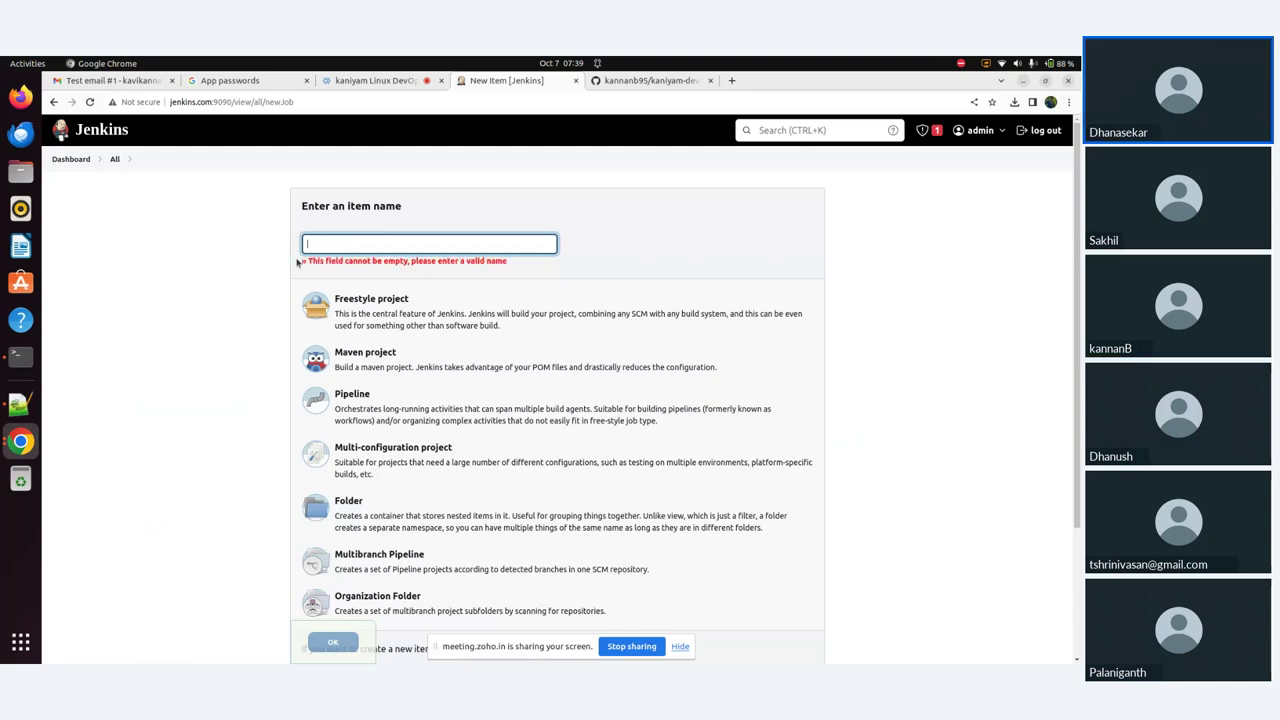
type("Th")
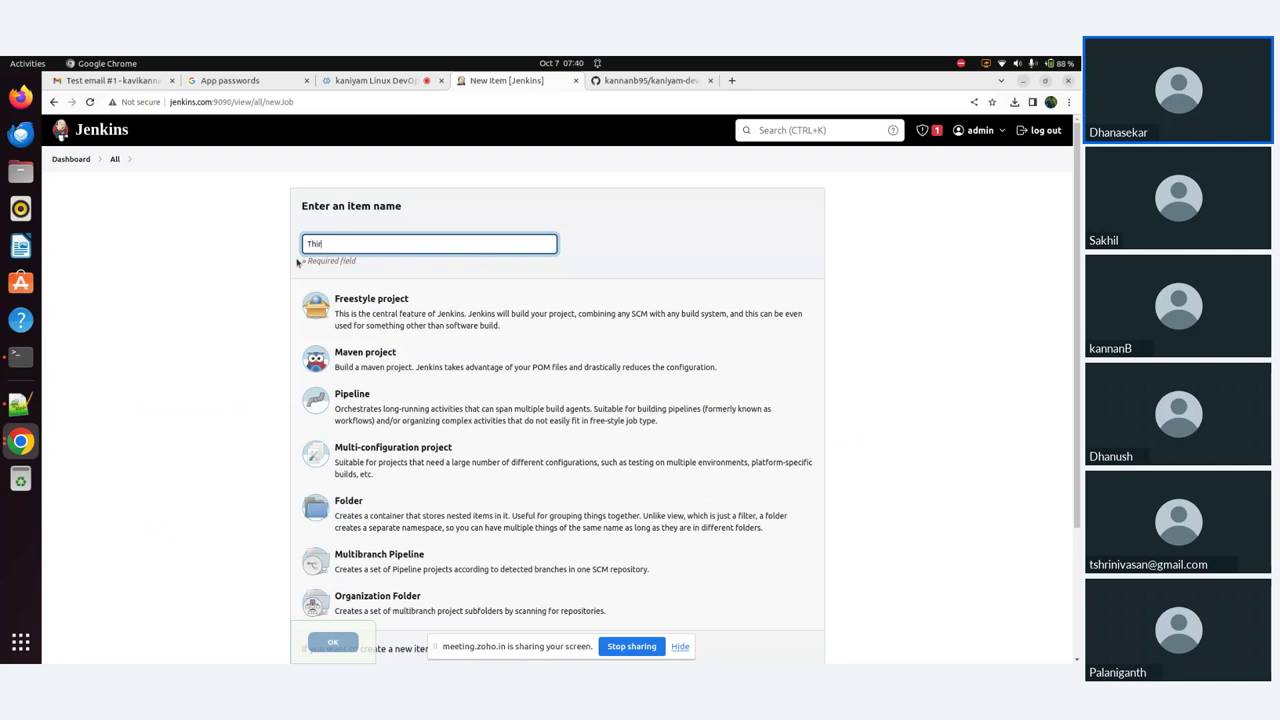
type("irdjob")
left_click(361, 302)
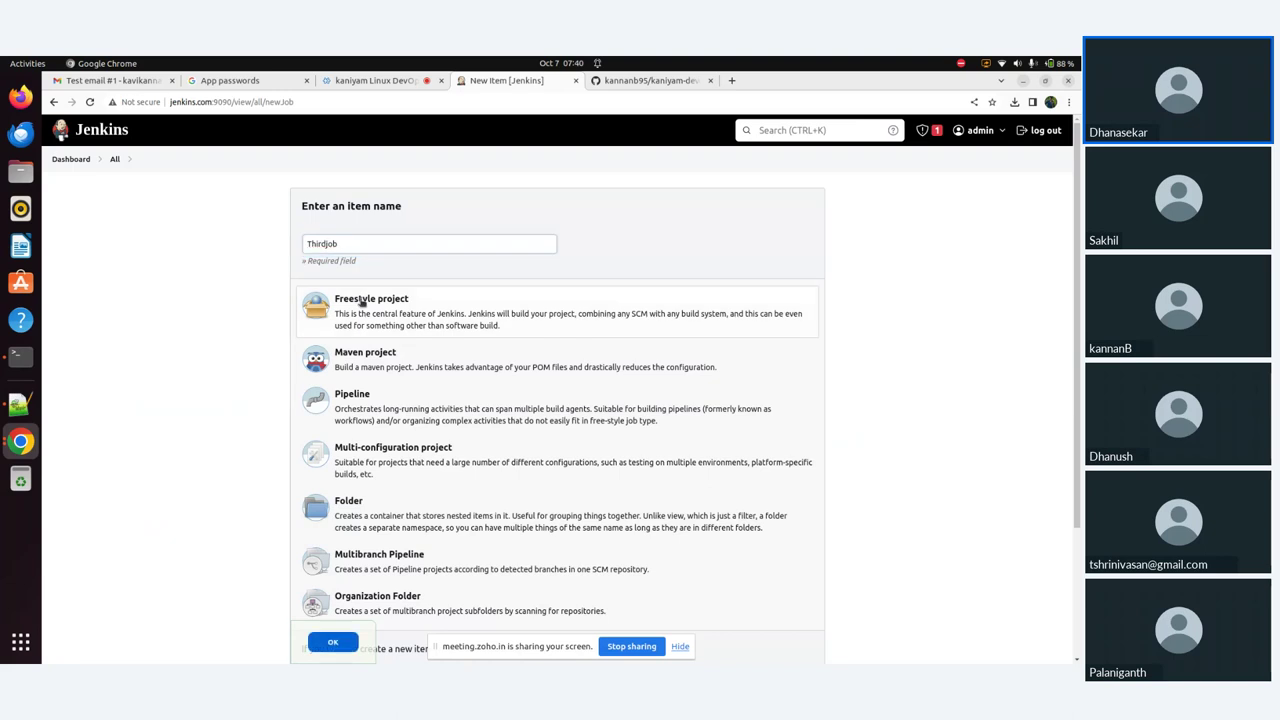
left_click(331, 243)
key("BackSpace")
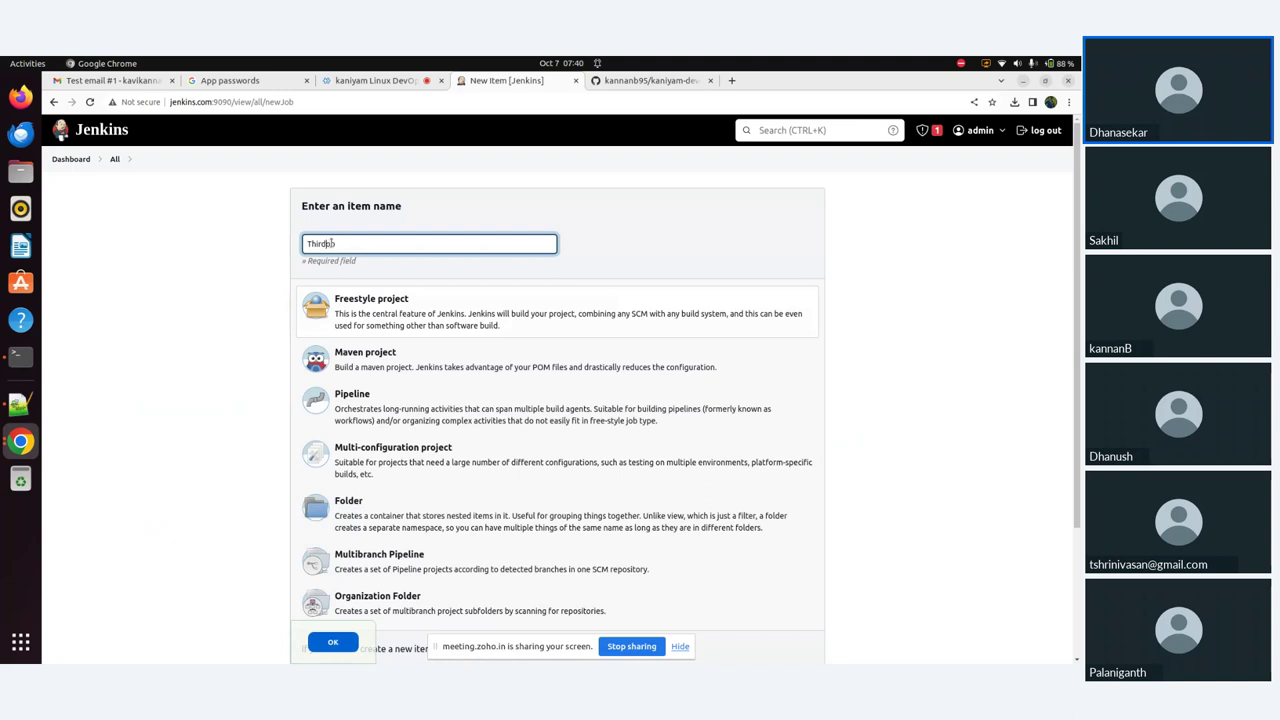
type("Job")
scroll(357, 335, "down", 3)
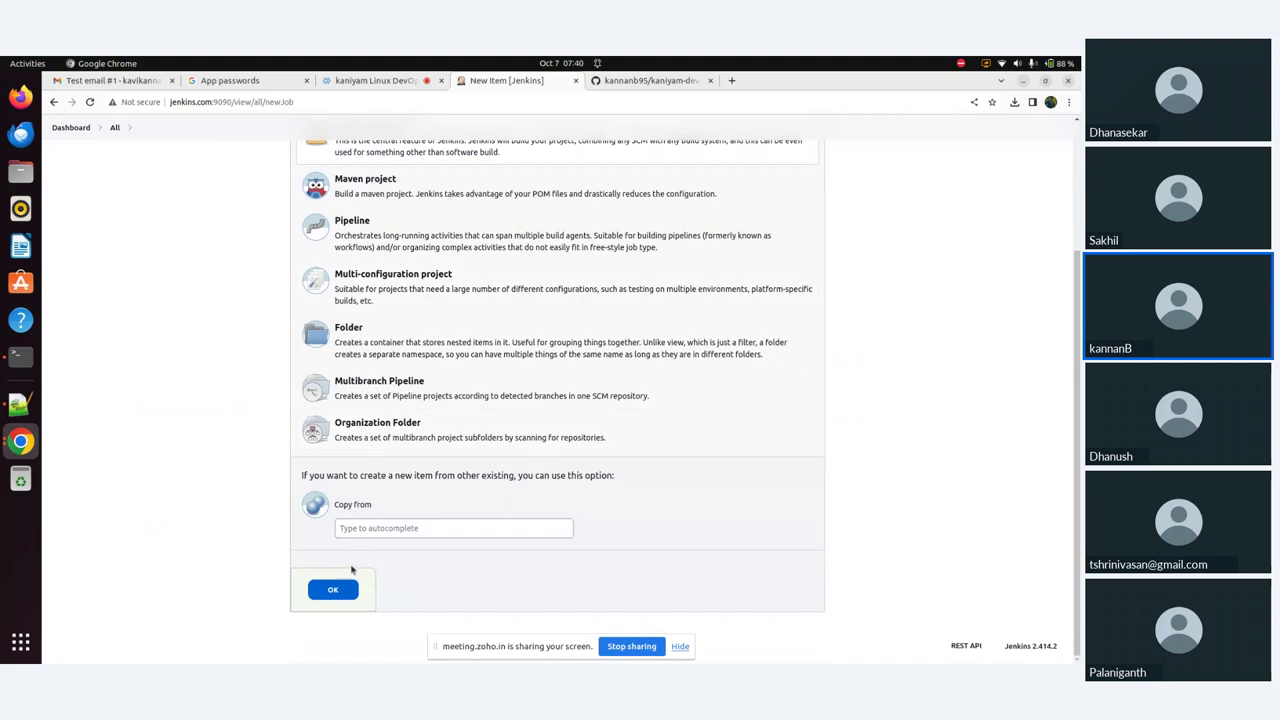
left_click(337, 596)
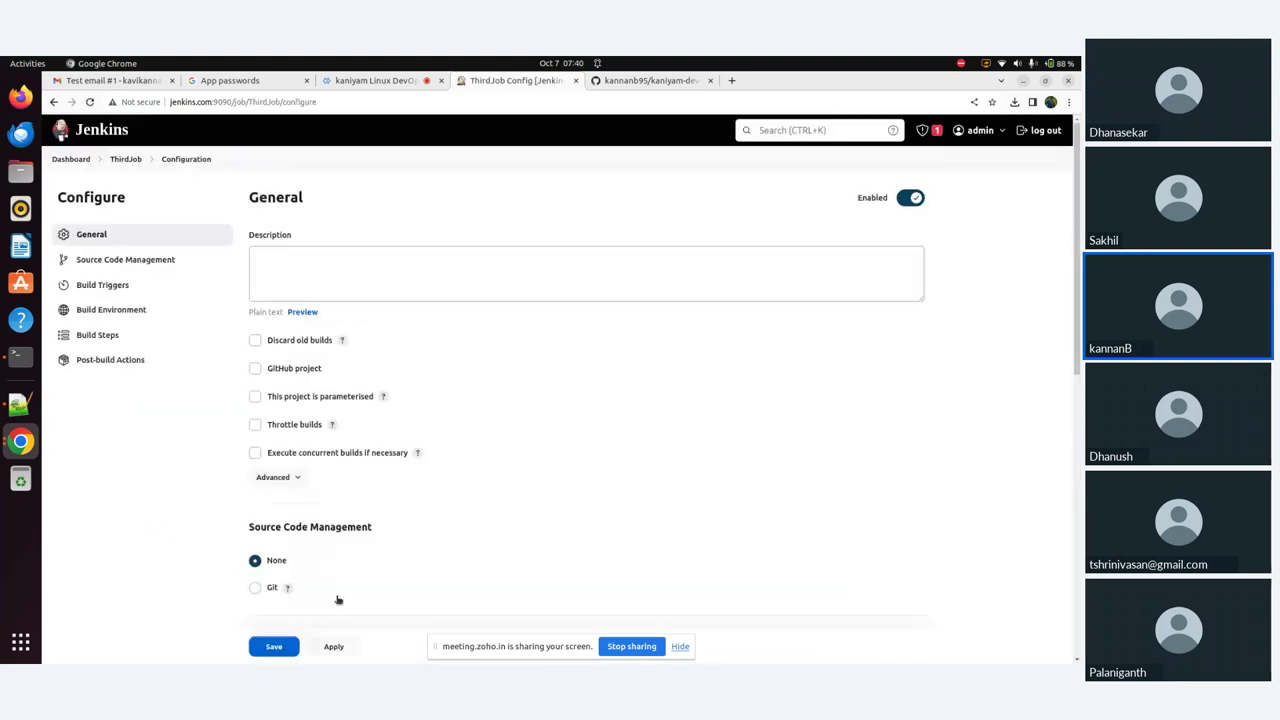
Step: Enter 'third job' as ThirdJob's description
left_click(442, 274)
type("th")
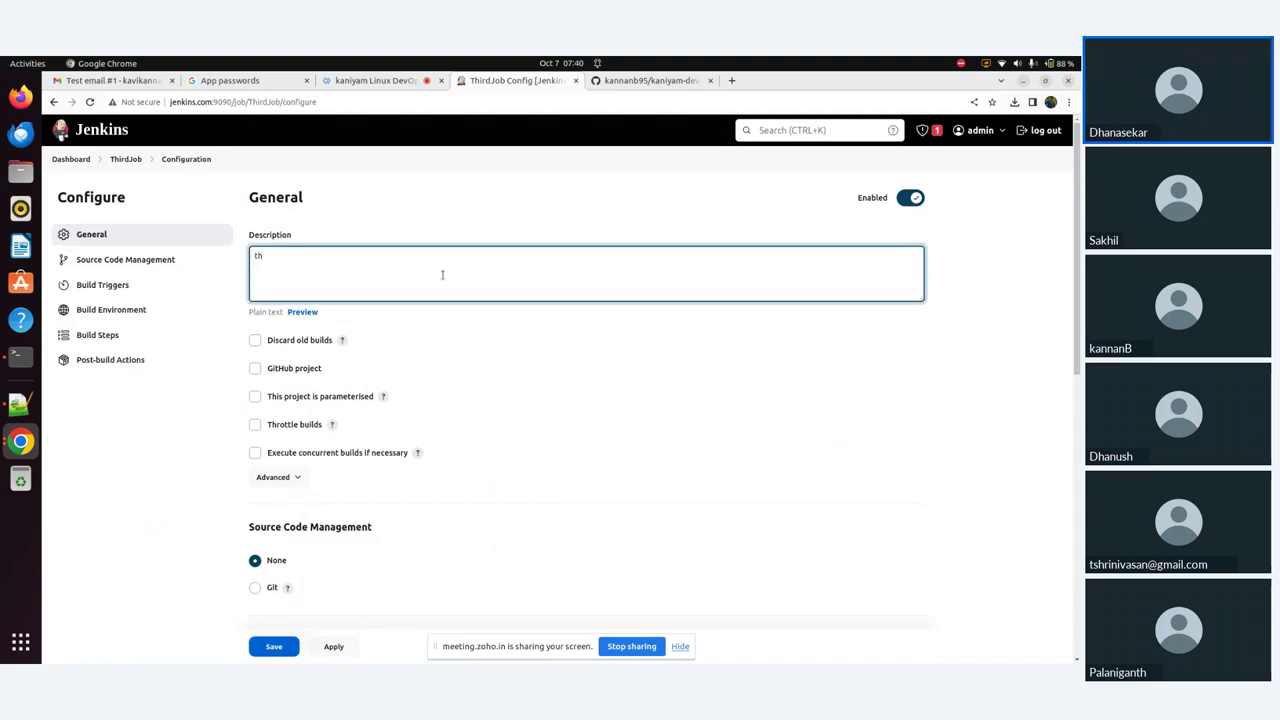
type("ird job")
scroll(463, 366, "down", 1)
scroll(463, 366, "down", 5)
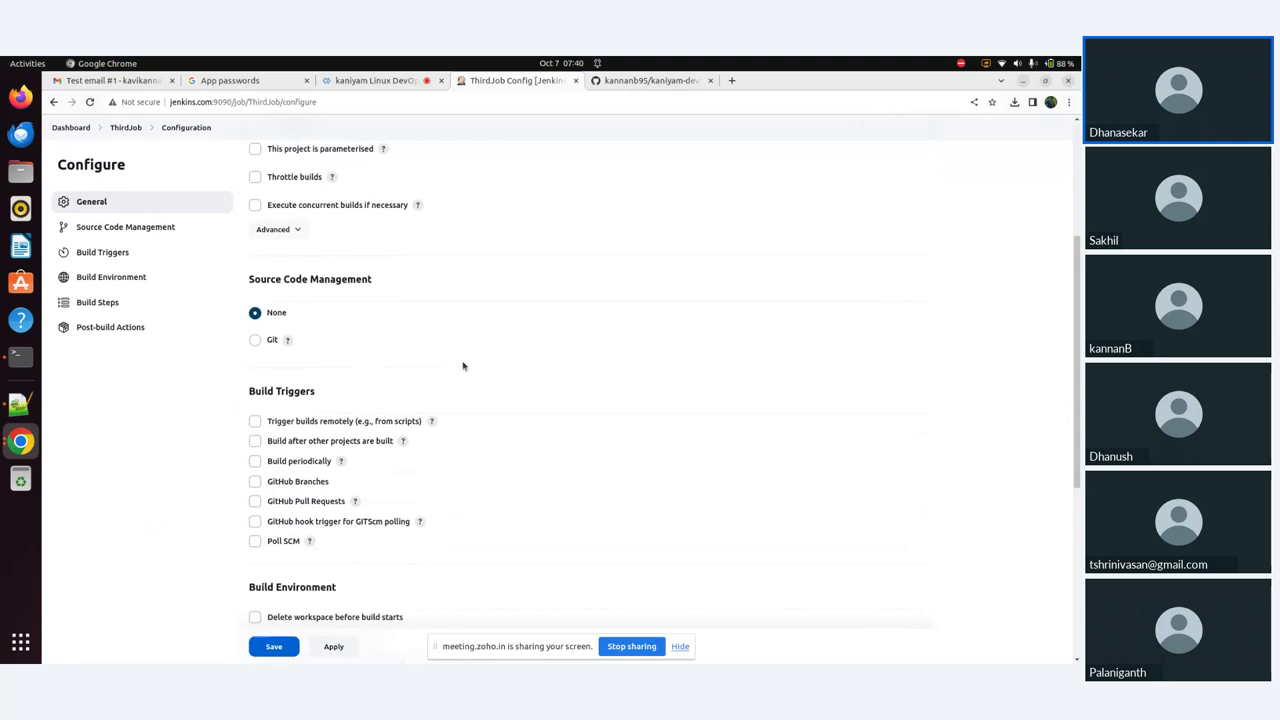
scroll(463, 366, "down", 2)
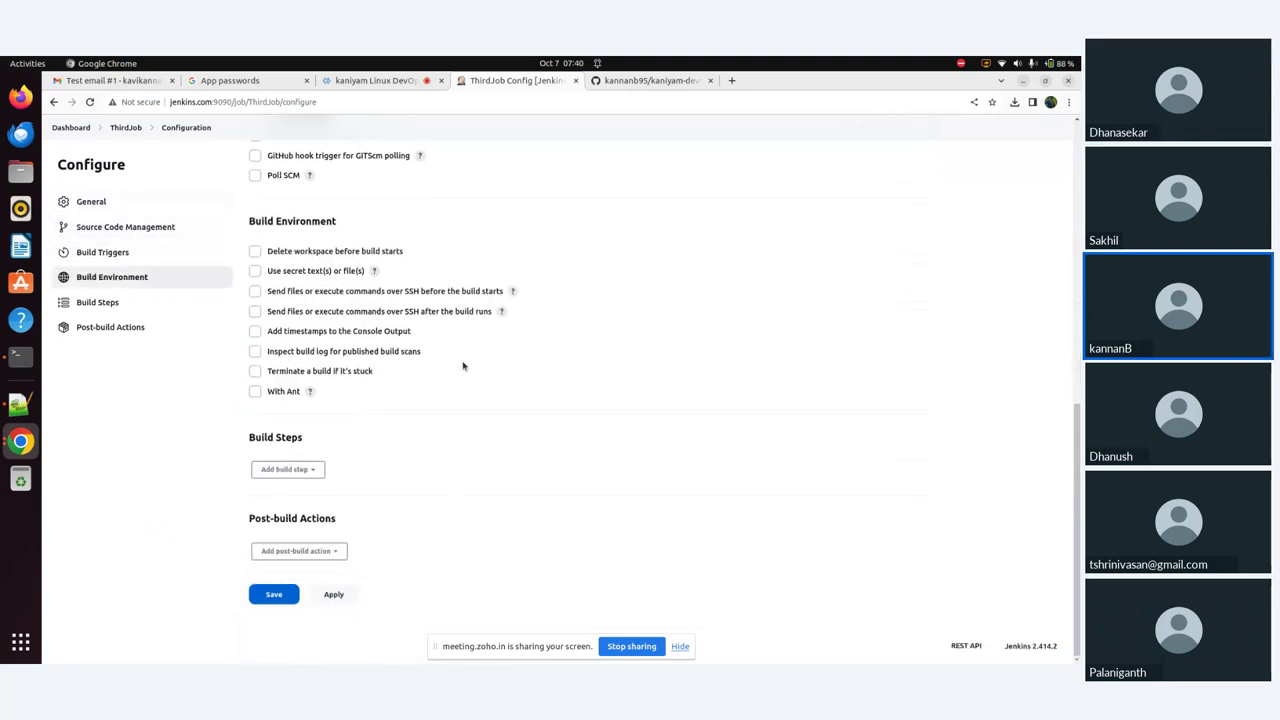
Step: Add an Execute shell build step to ThirdJob
left_click(306, 470)
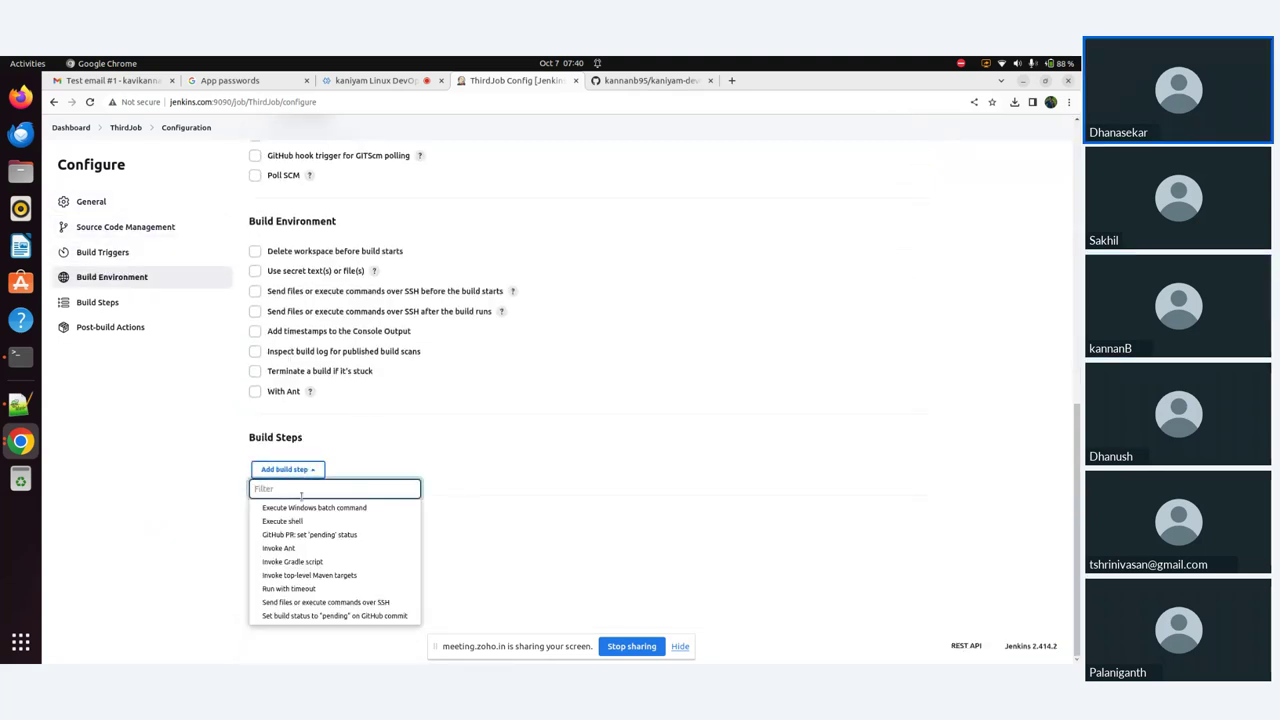
left_click(285, 521)
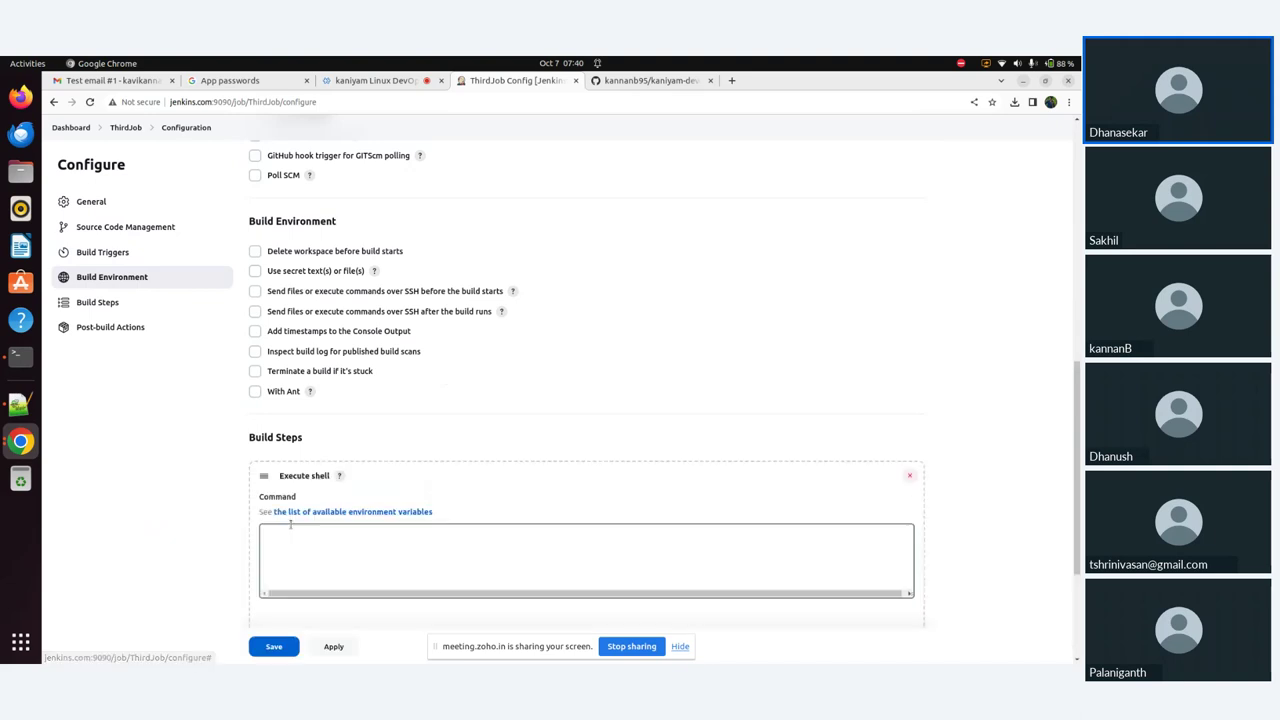
scroll(400, 480, "down", 4)
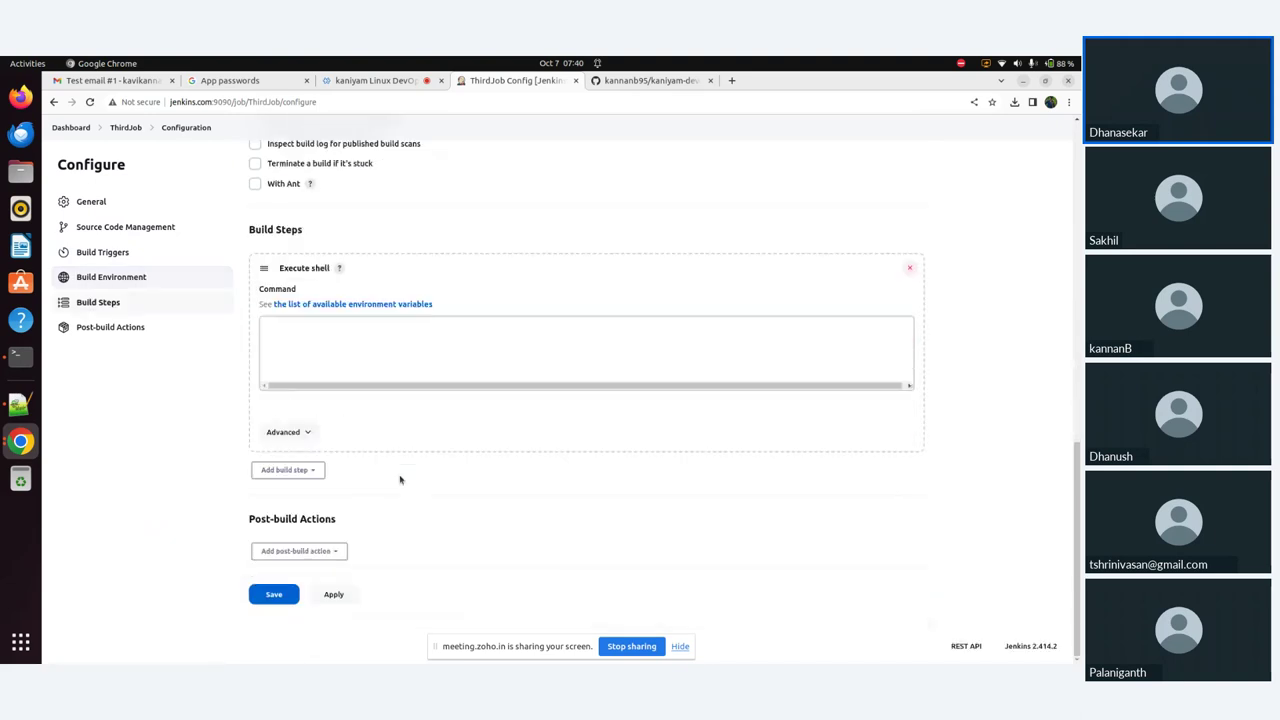
left_click(414, 332)
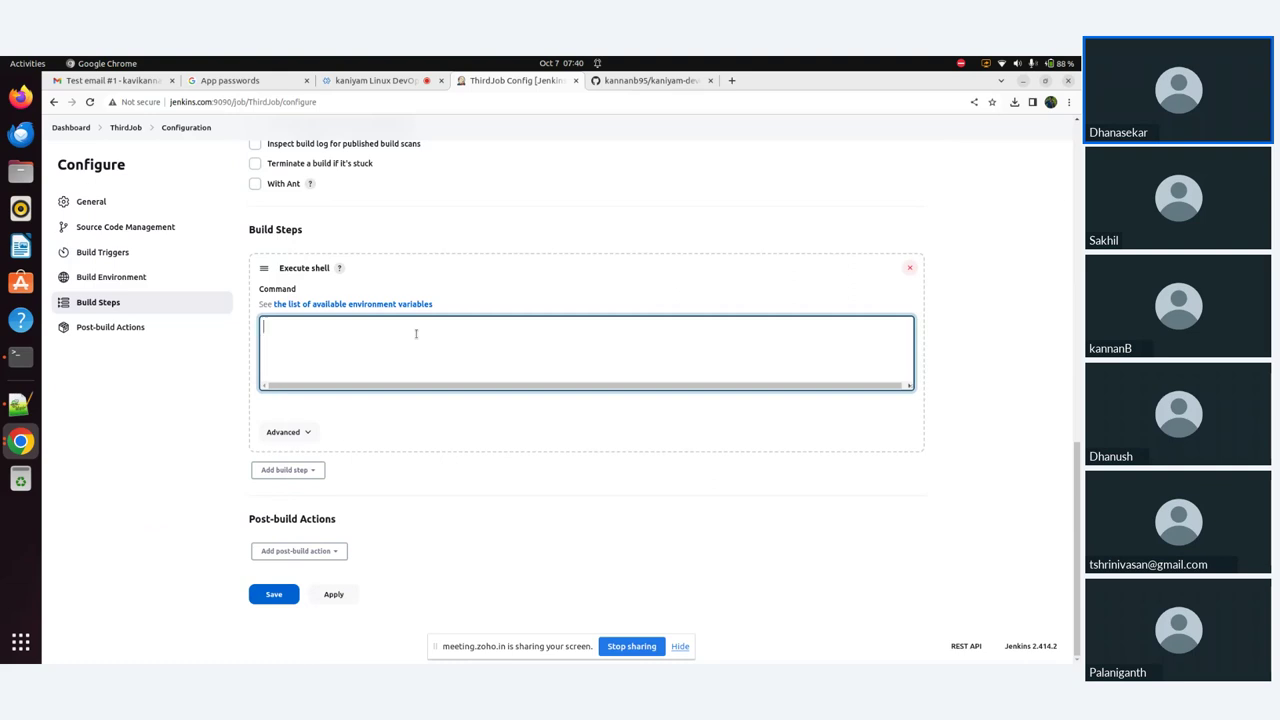
Step: Enter echo 'Welcome to Devops', uptime and pwd as separate lines in the shell command
type("echo ")
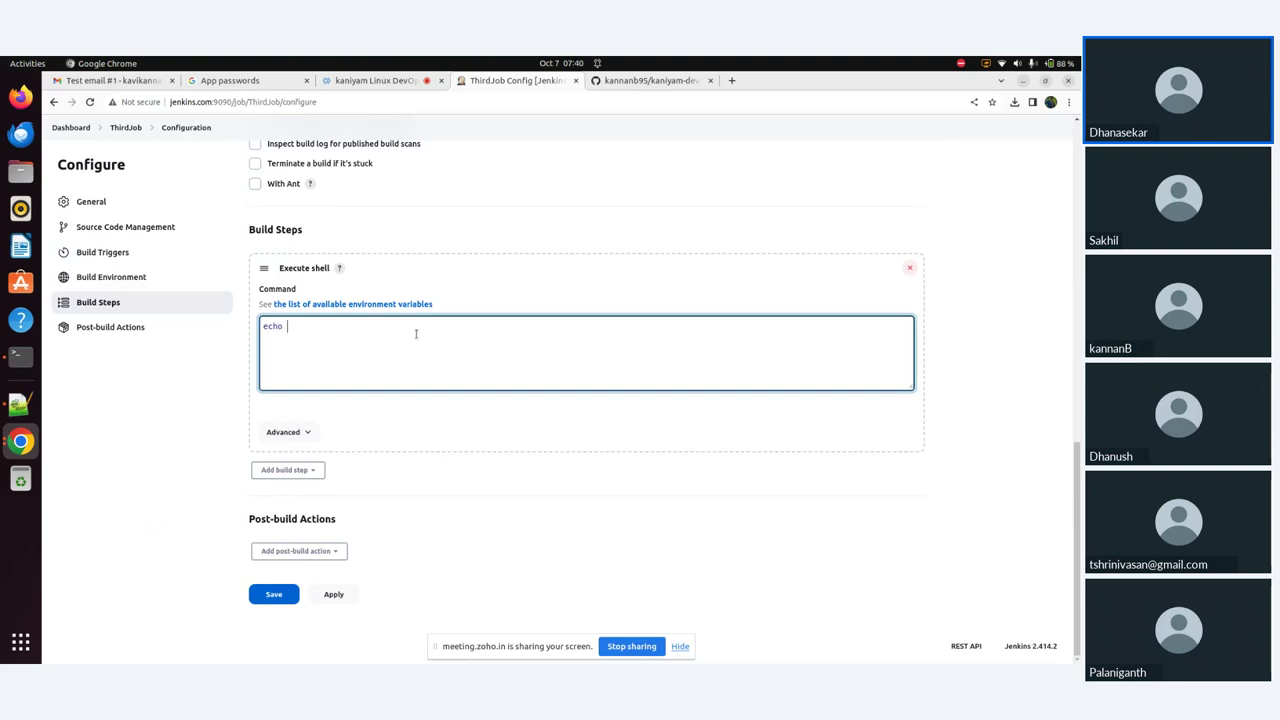
type("\"")
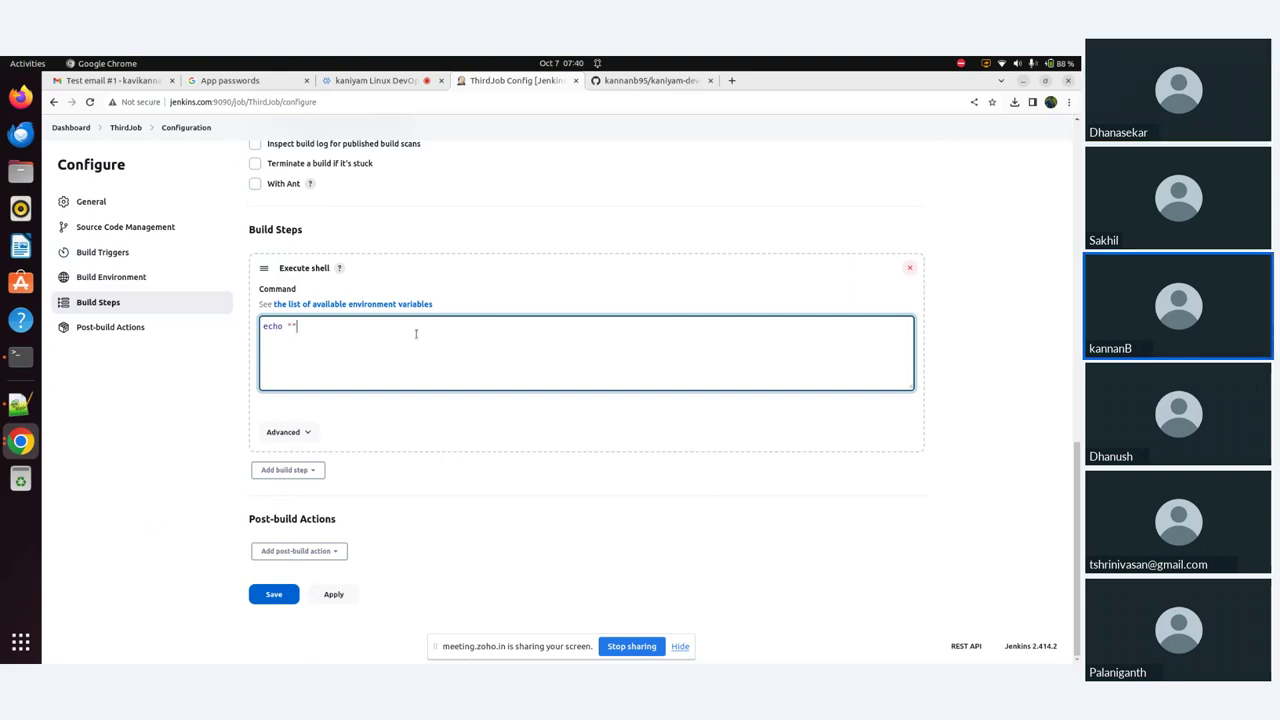
key("BackSpace")
type("'Welocme")
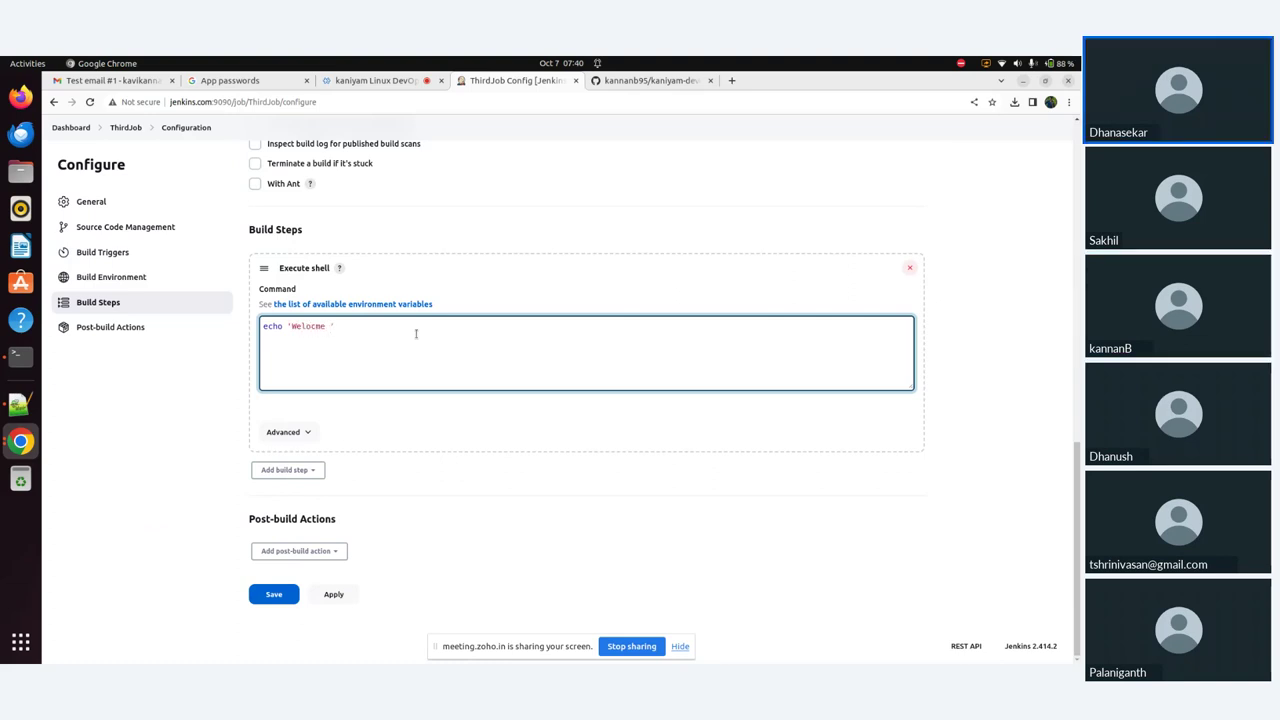
key("BackSpace")
key("BackSpace")
key("BackSpace")
key("BackSpace")
key("BackSpace")
key("BackSpace")
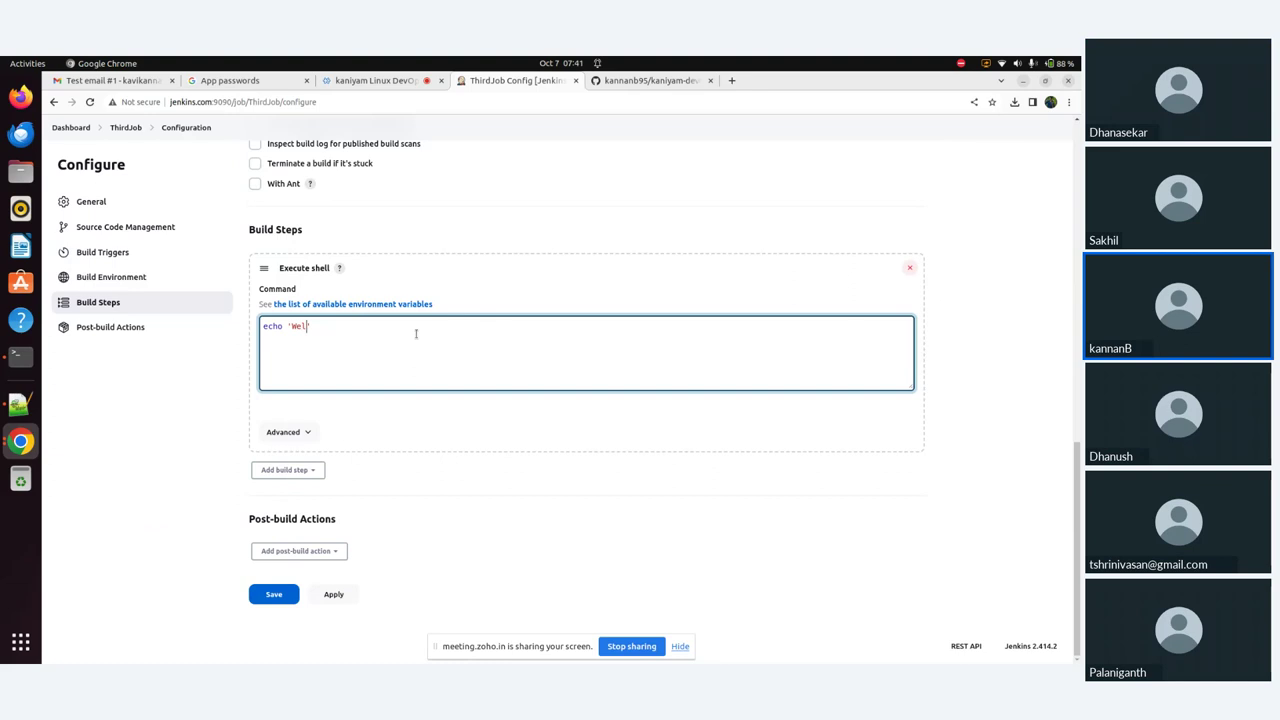
type("come to Devops'")
key("Return")
type("uptime")
key("Return")
type("pwd")
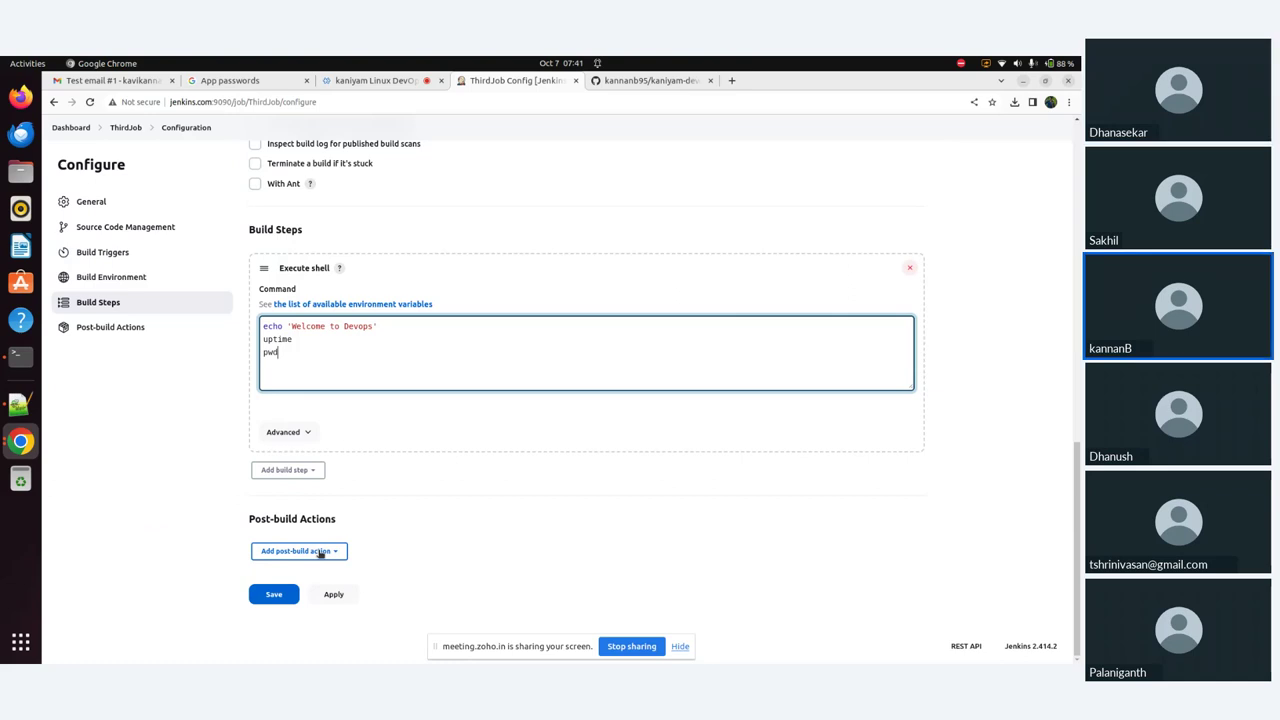
Step: Add an Editable Email Notification post-build action and show the Project Recipient List help
left_click(320, 551)
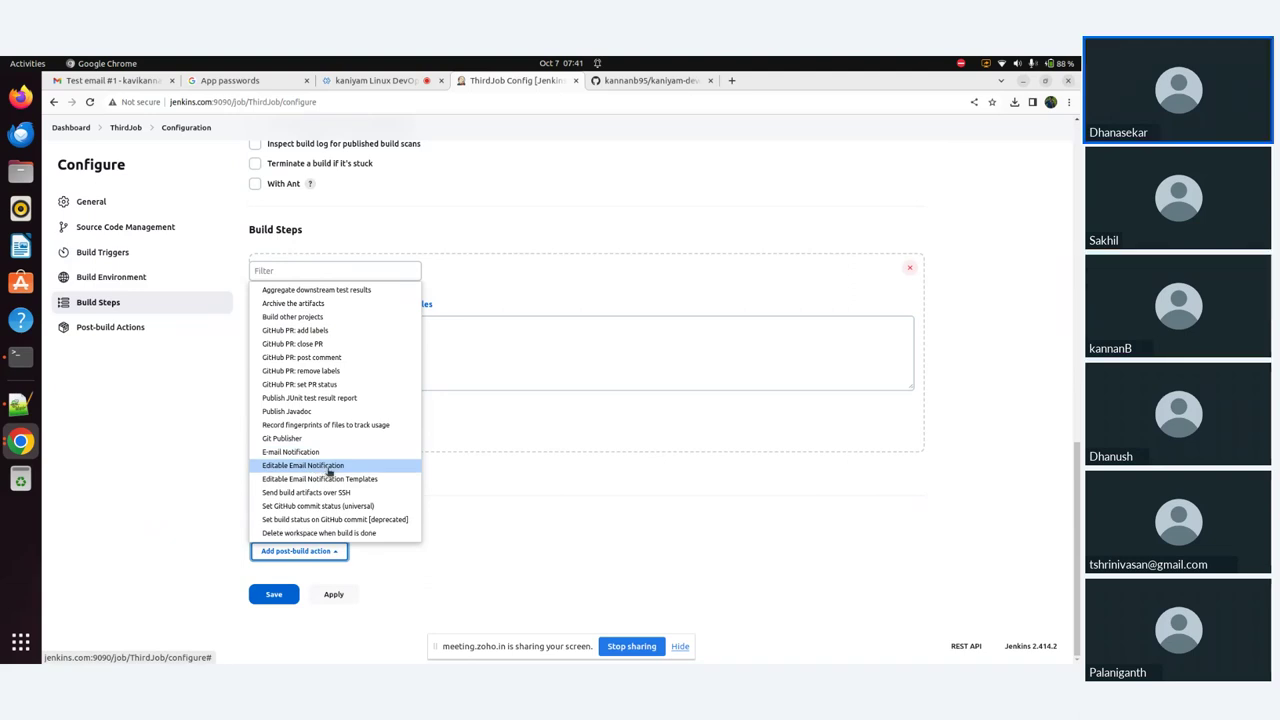
left_click(329, 467)
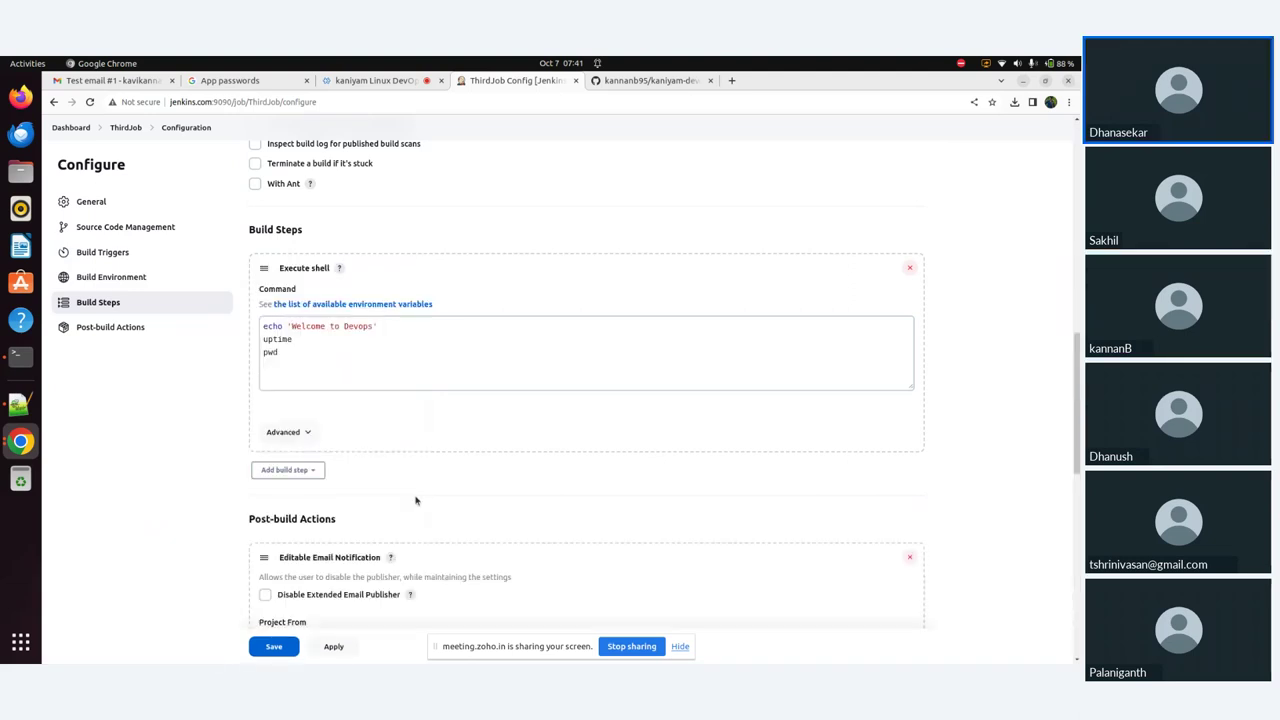
scroll(416, 500, "down", 7)
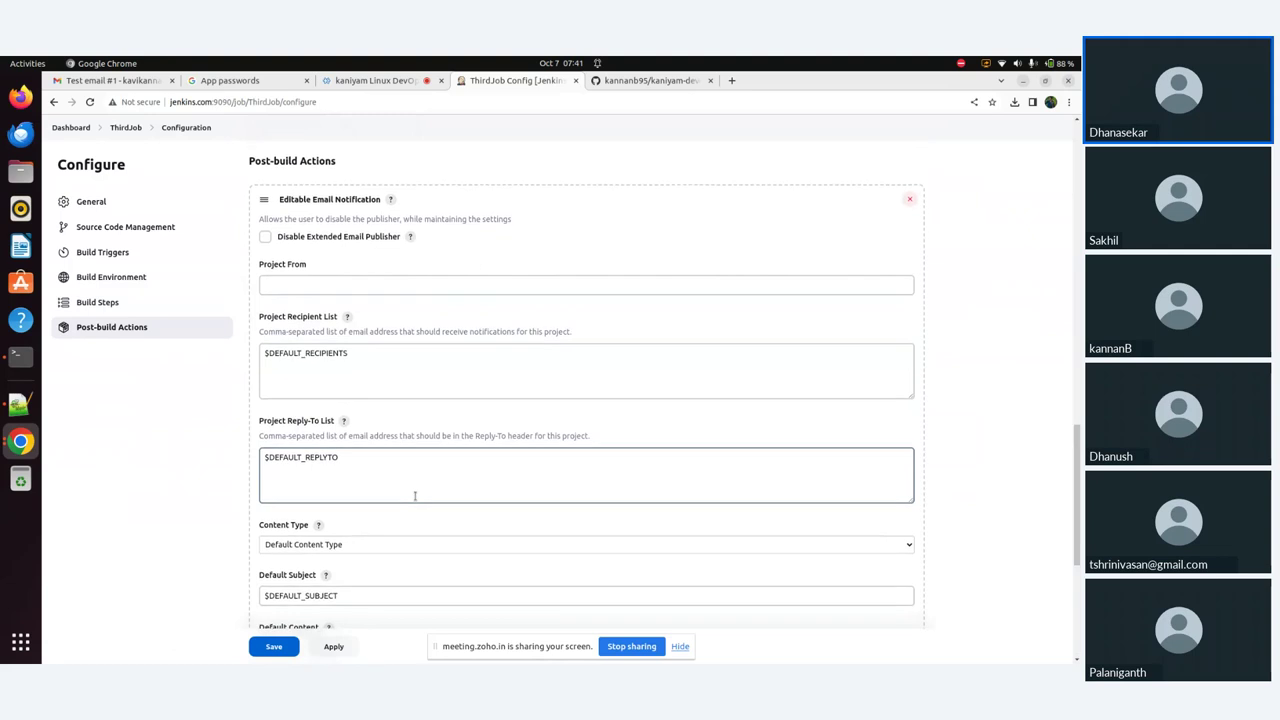
scroll(415, 495, "down", 5)
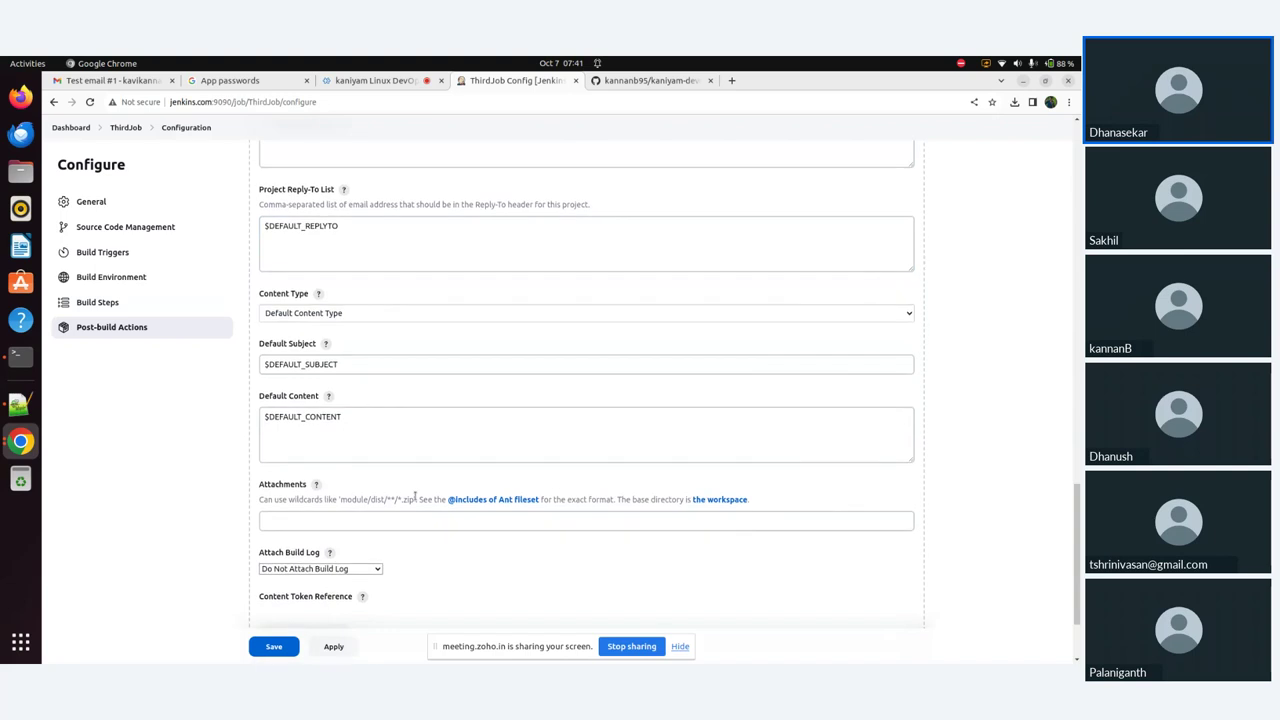
scroll(415, 497, "up", 3)
scroll(415, 495, "up", 2)
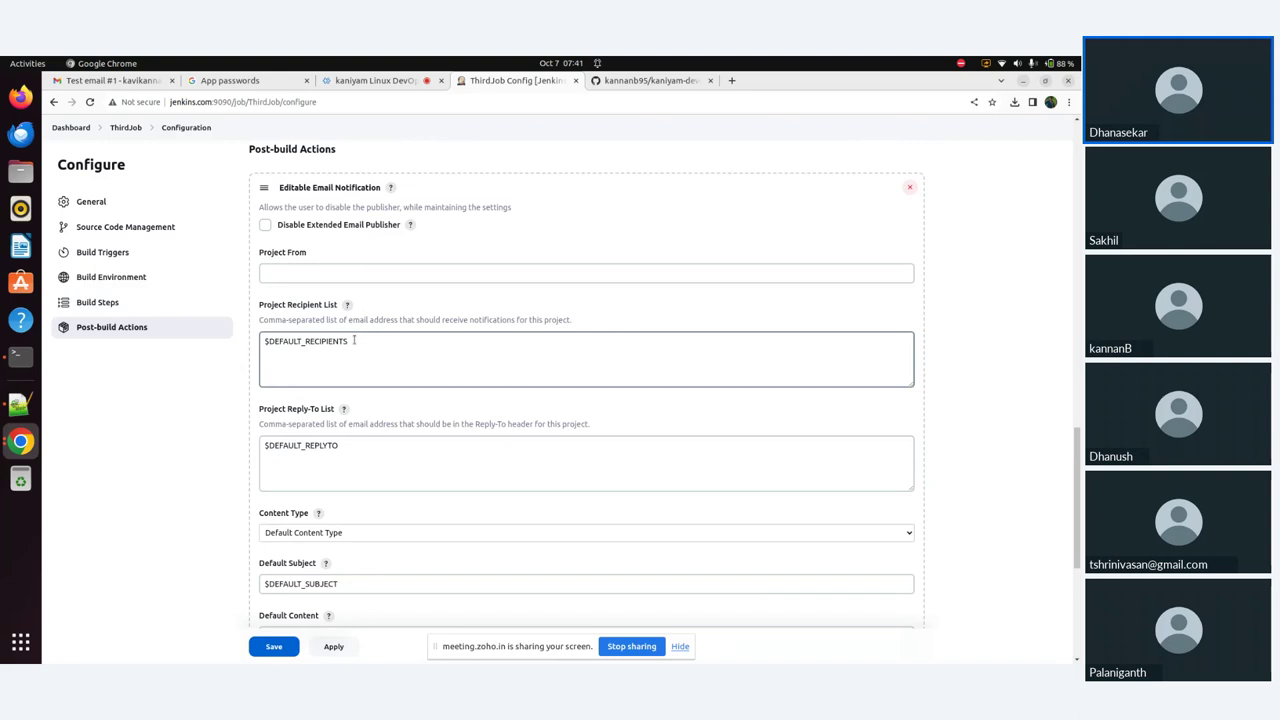
left_click(347, 305)
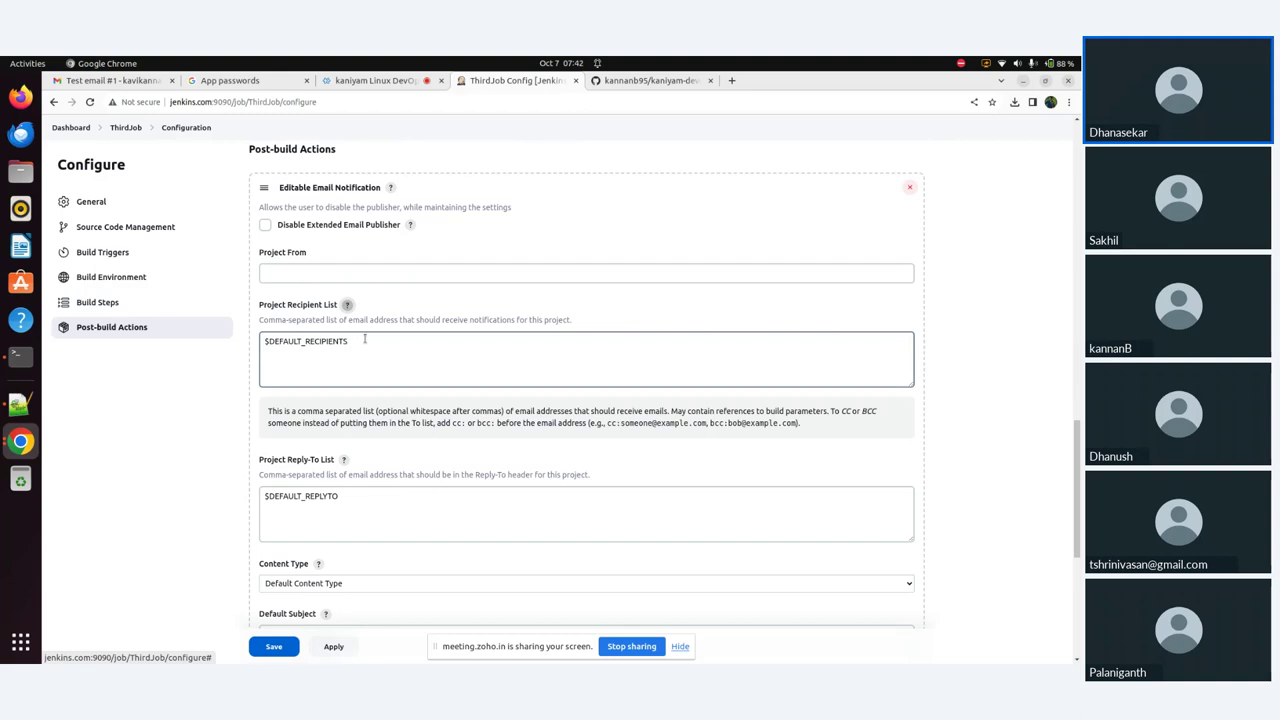
Step: Replace $DEFAULT_RECIPIENTS with two comma-separated Gmail recipient addresses
double_click(365, 339)
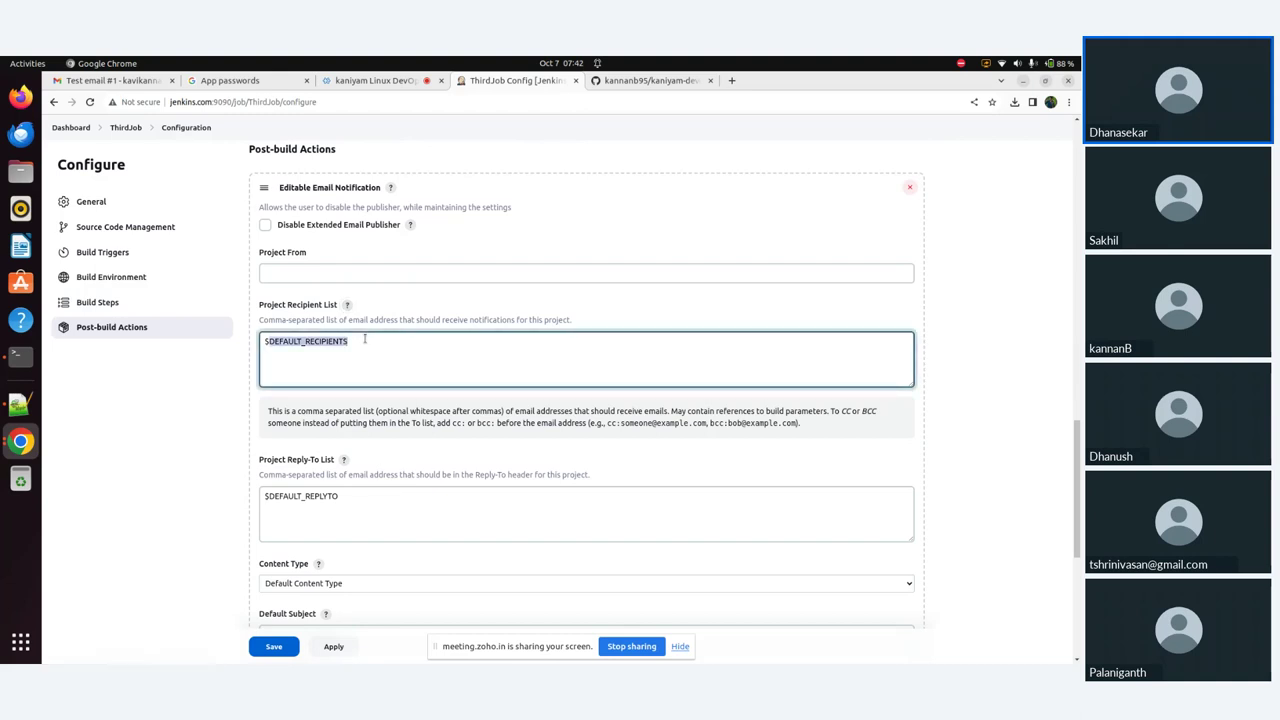
key("BackSpace")
type("kavika")
key("BackSpace")
key("BackSpace")
key("BackSpace")
key("BackSpace")
key("BackSpace")
key("BackSpace")
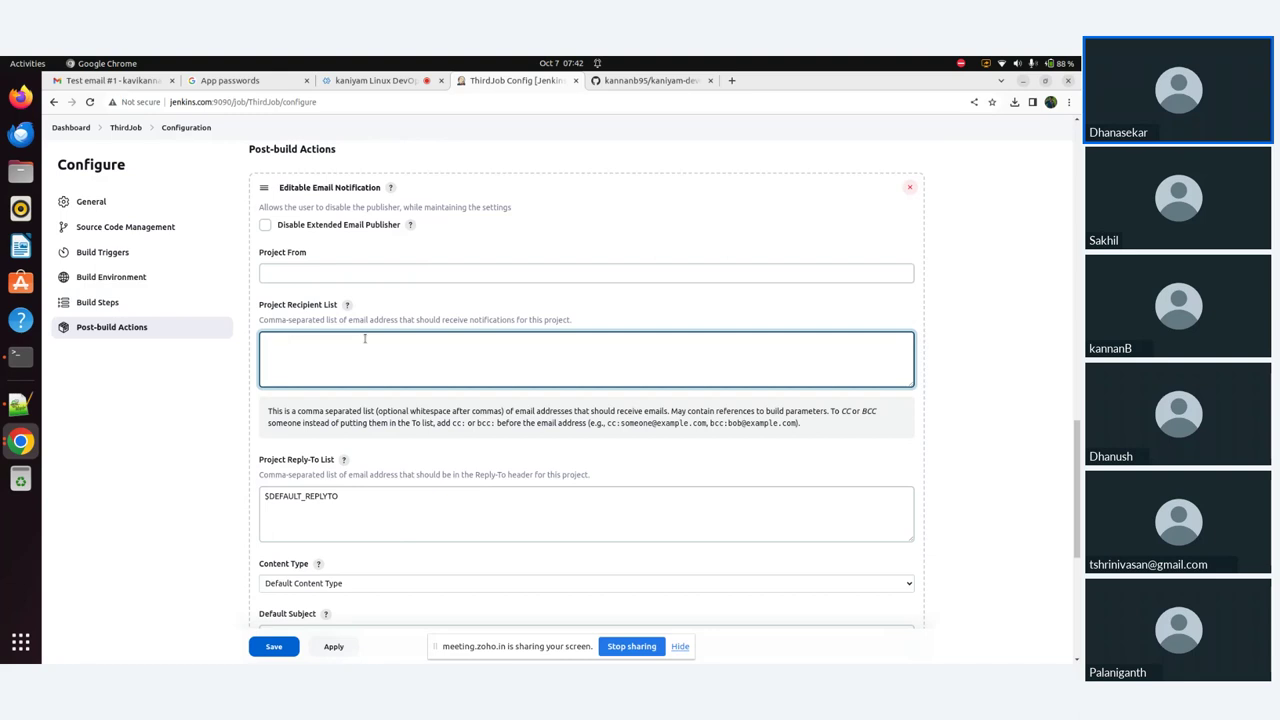
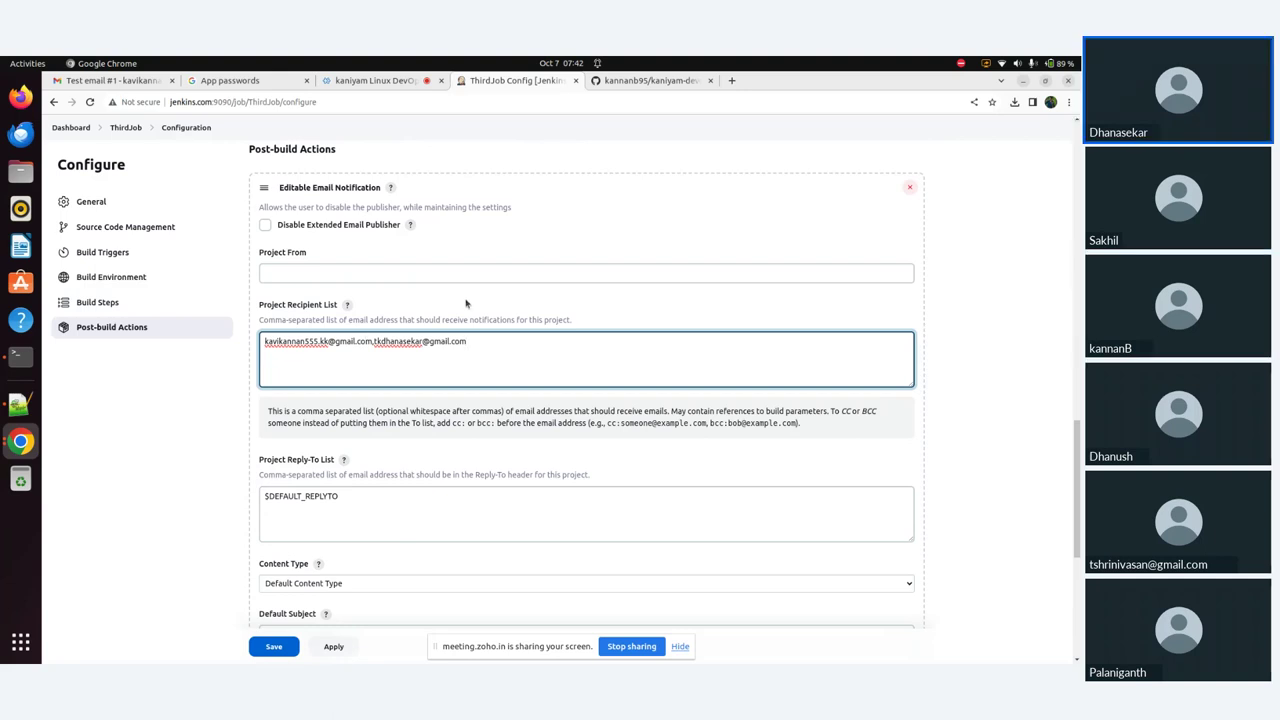
scroll(466, 303, "up", 1)
scroll(466, 303, "up", 3)
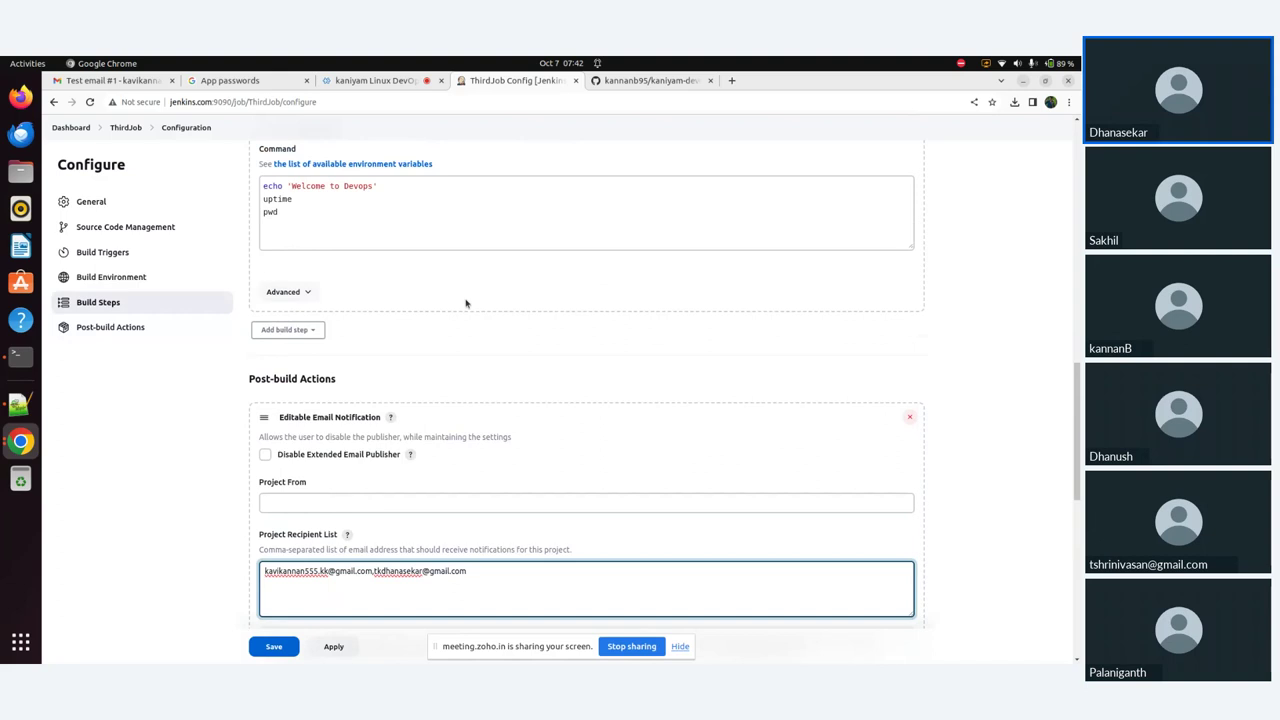
scroll(466, 303, "down", 5)
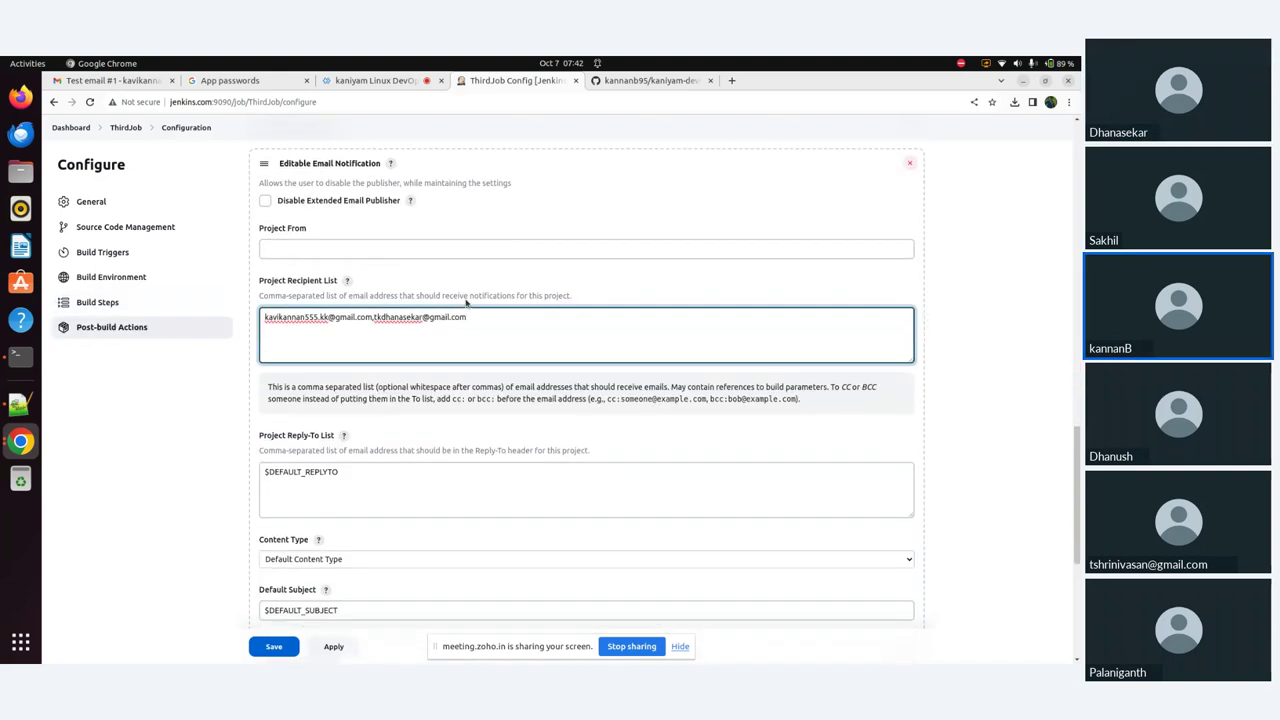
scroll(466, 303, "down", 1)
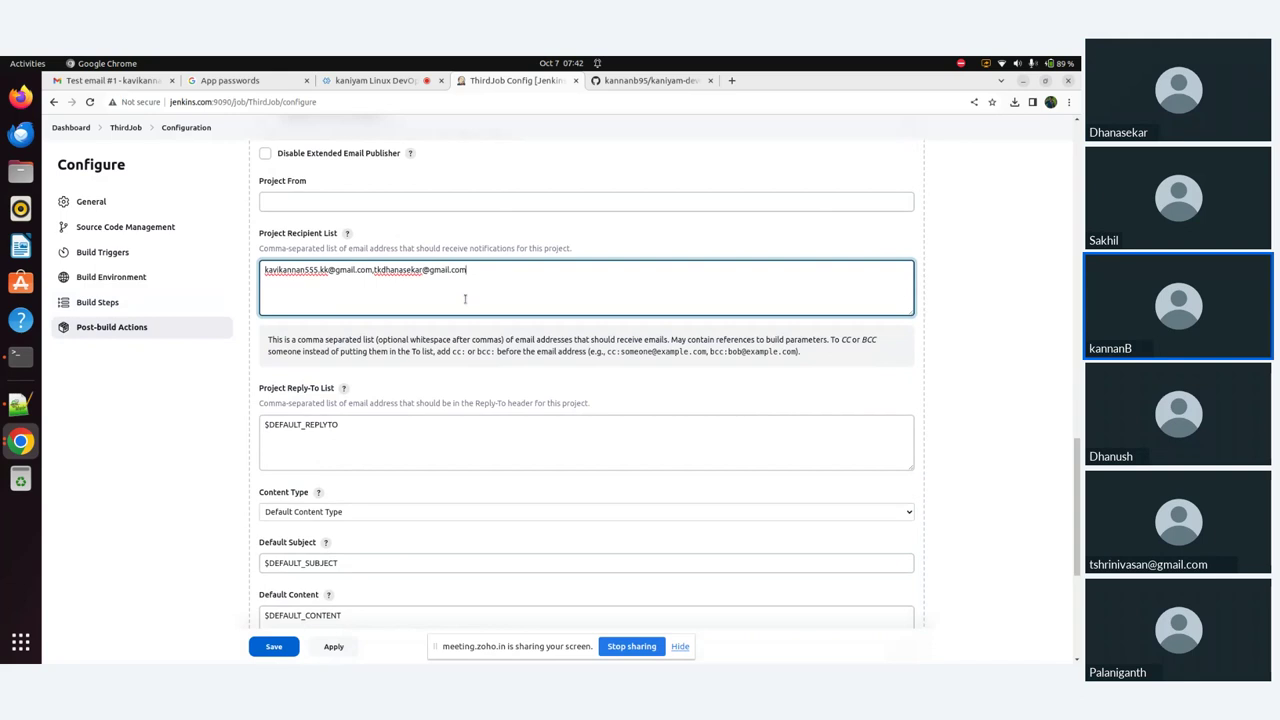
scroll(465, 298, "down", 3)
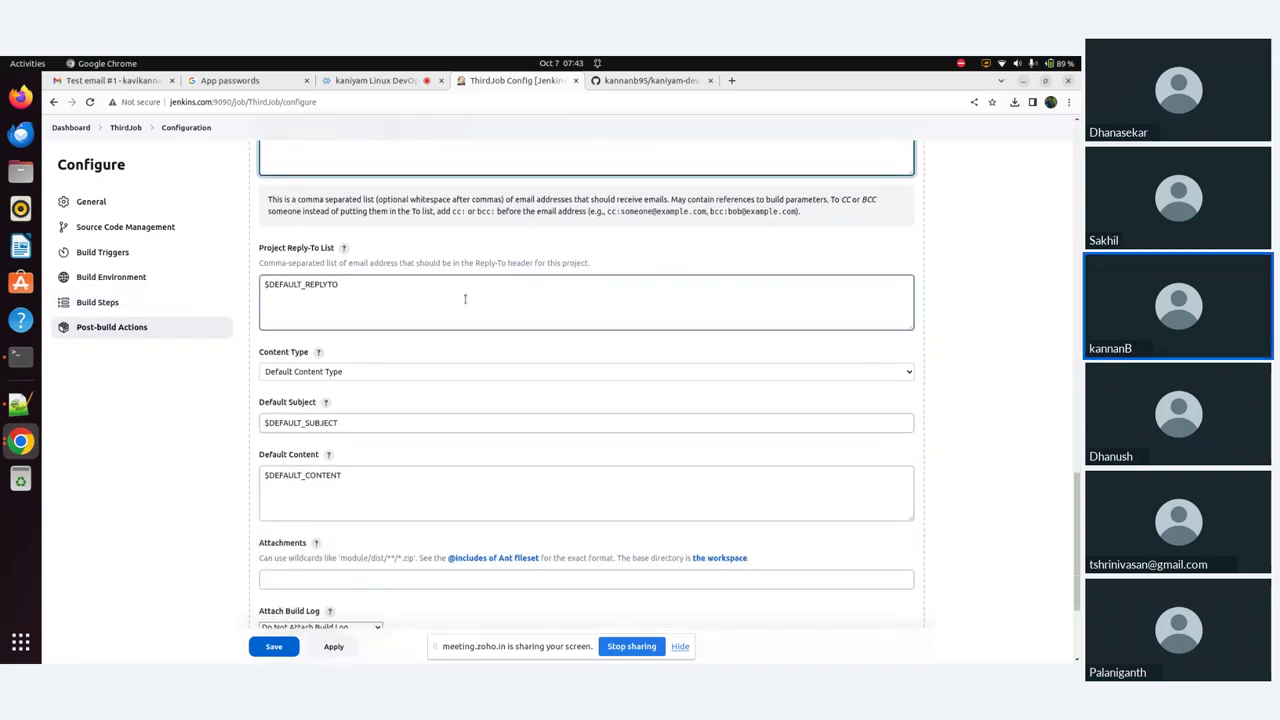
scroll(465, 298, "down", 3)
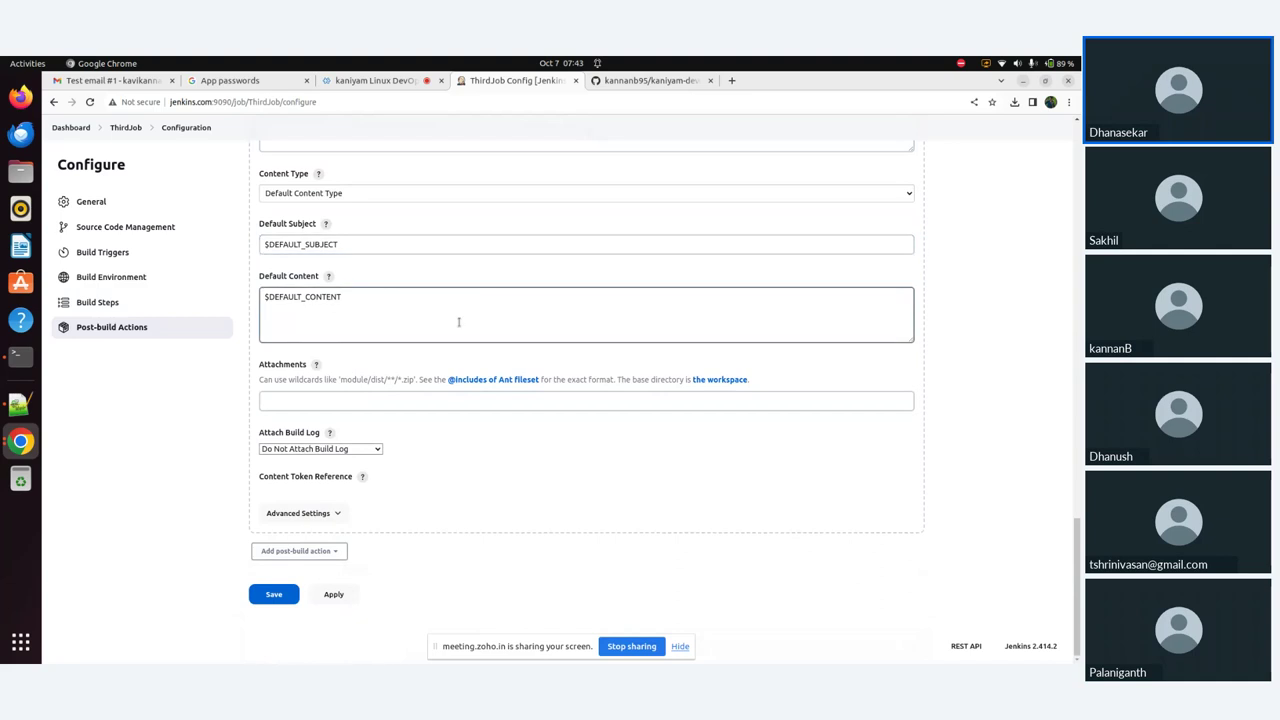
Step: Apply and save ThirdJob's configuration, then start a build
left_click(334, 596)
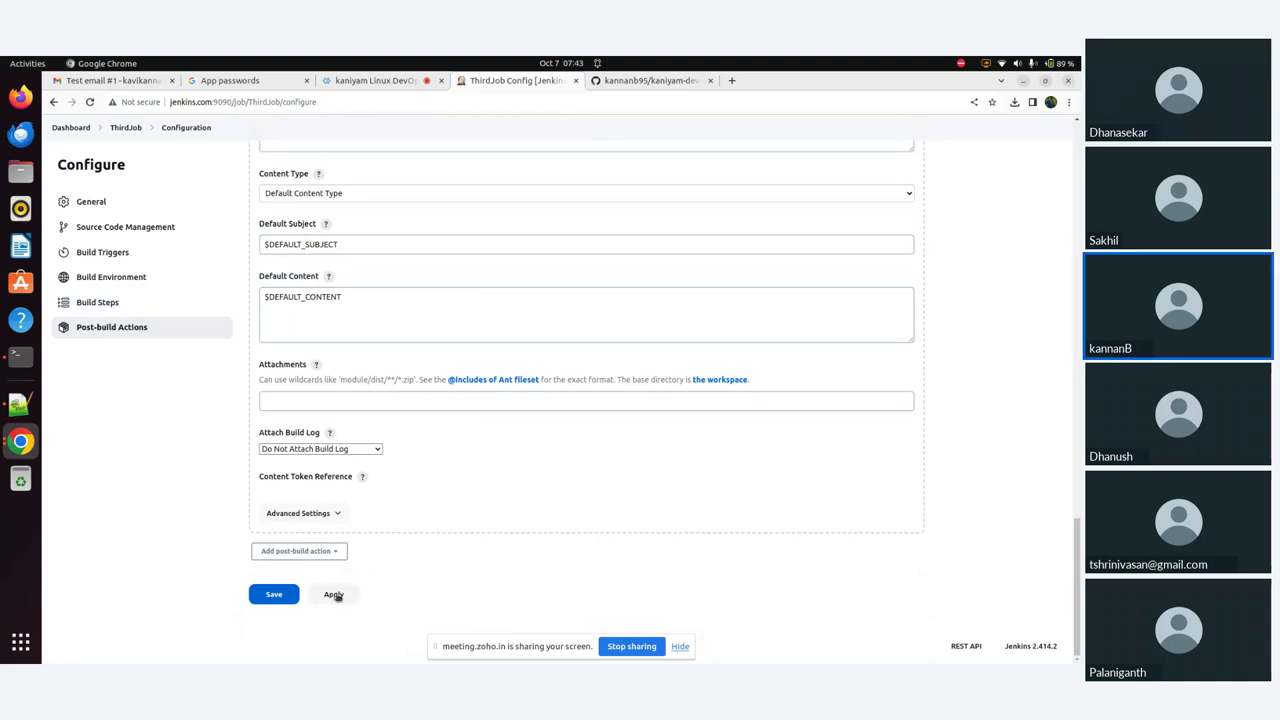
left_click(266, 596)
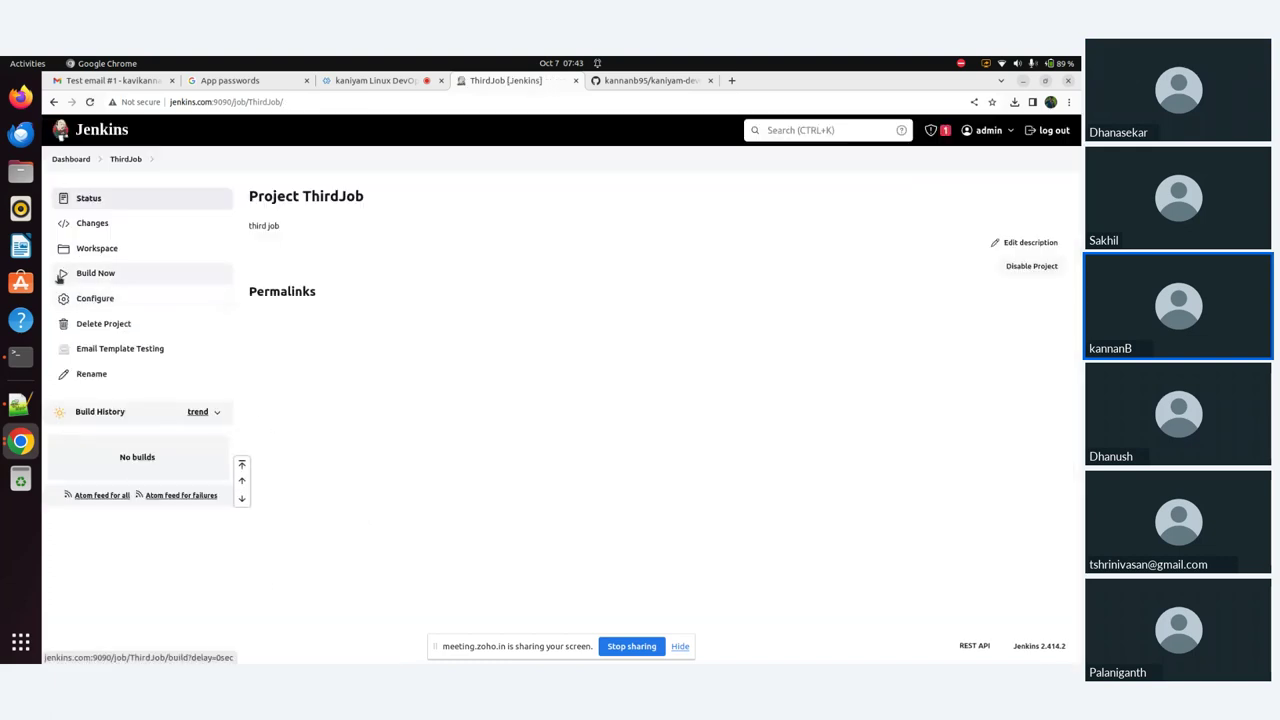
left_click(61, 279)
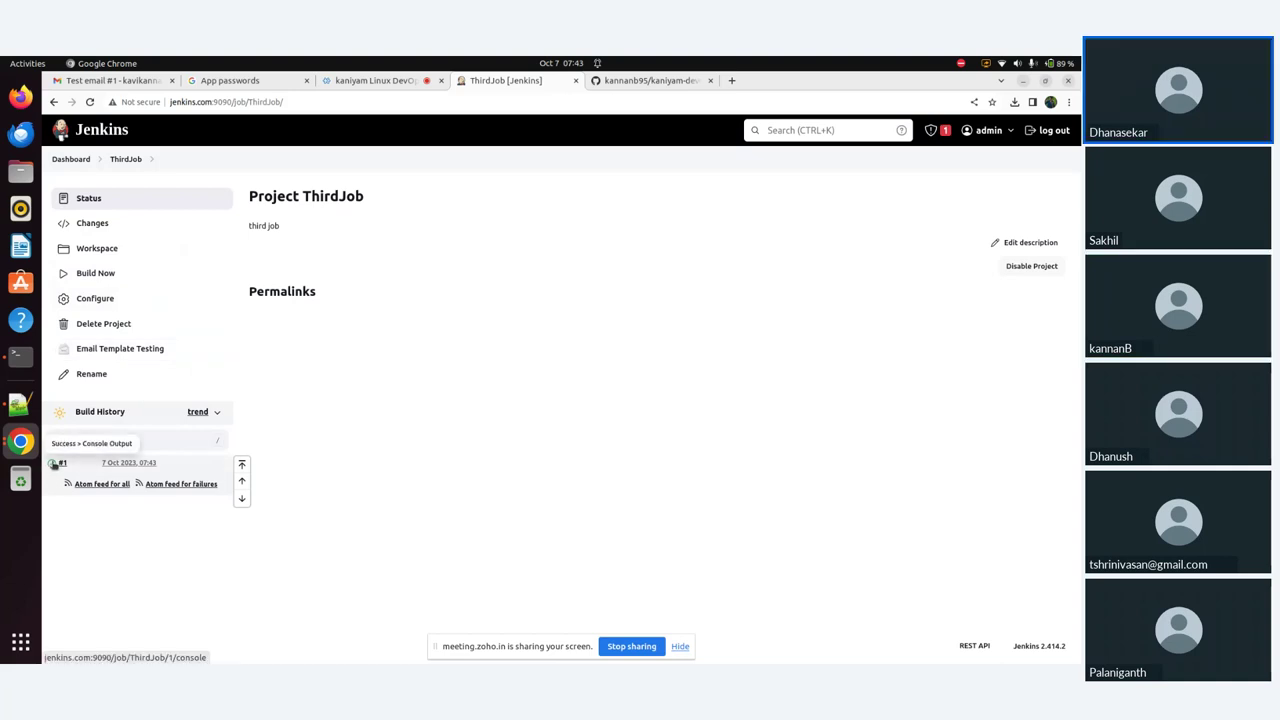
Step: Open build #1's console output and scroll down to Finished: SUCCESS
left_click(54, 464)
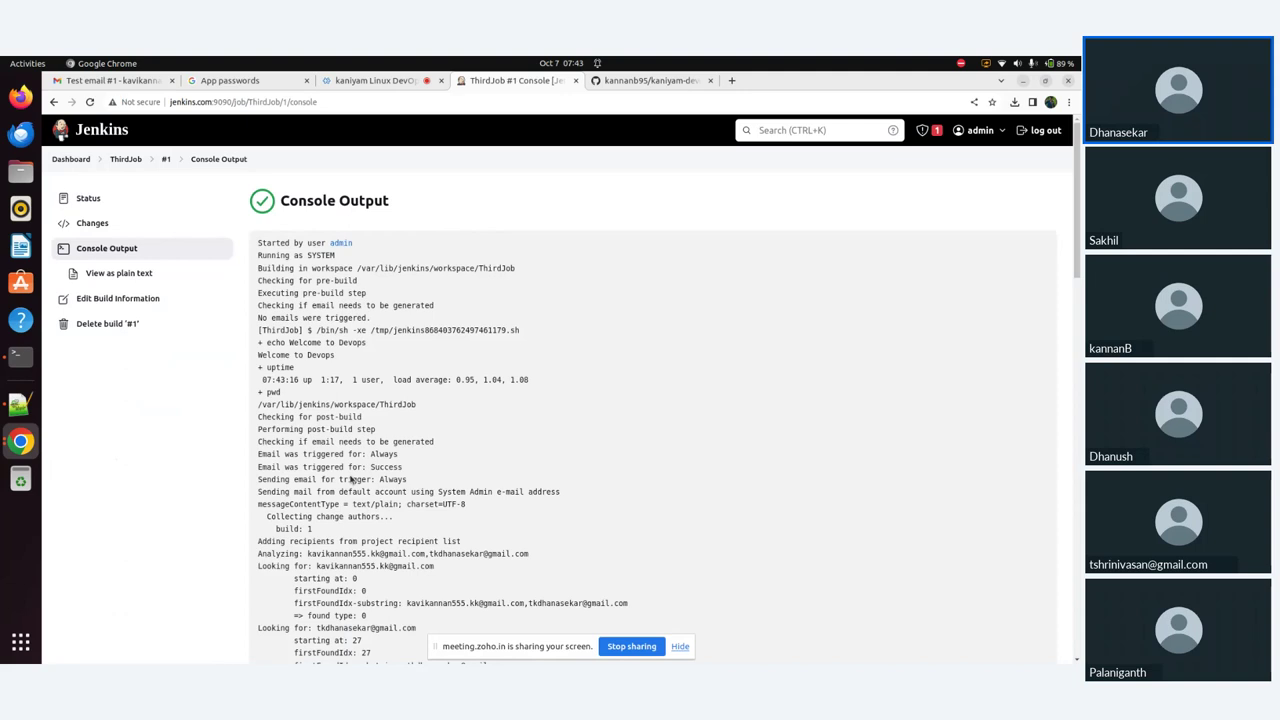
scroll(350, 479, "down", 5)
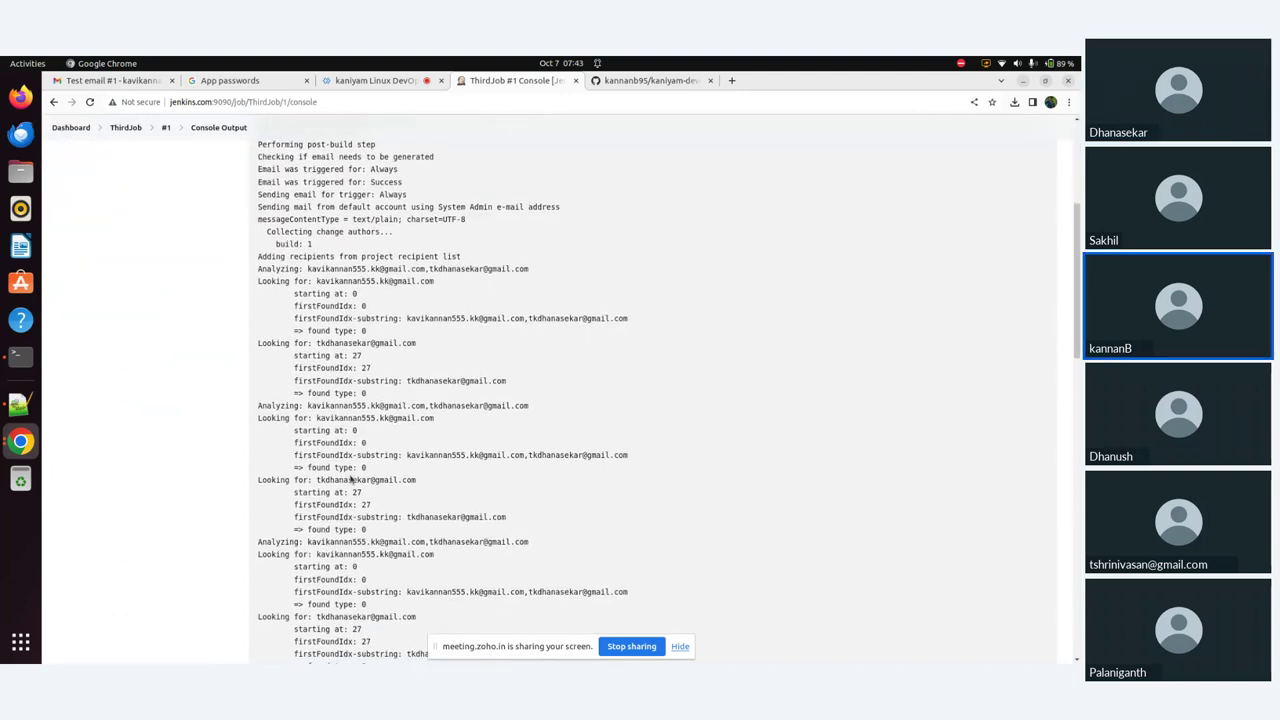
scroll(350, 479, "down", 2)
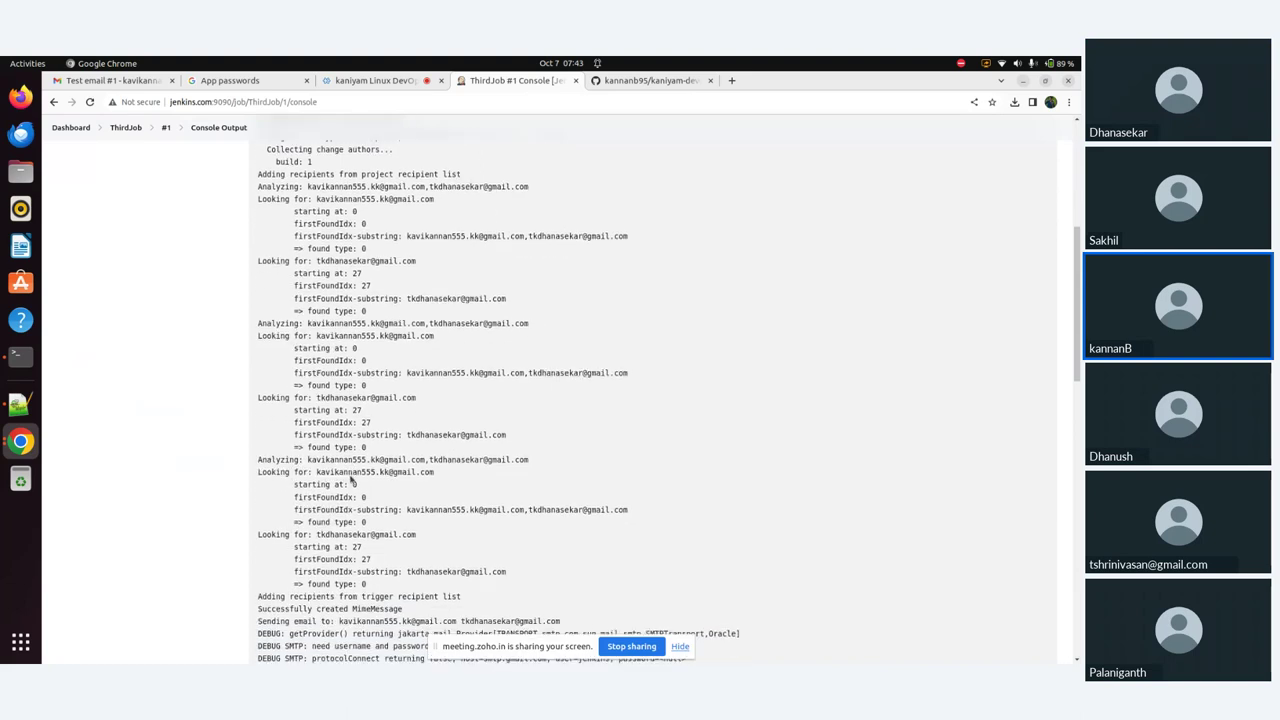
scroll(350, 479, "down", 10)
scroll(350, 479, "down", 2)
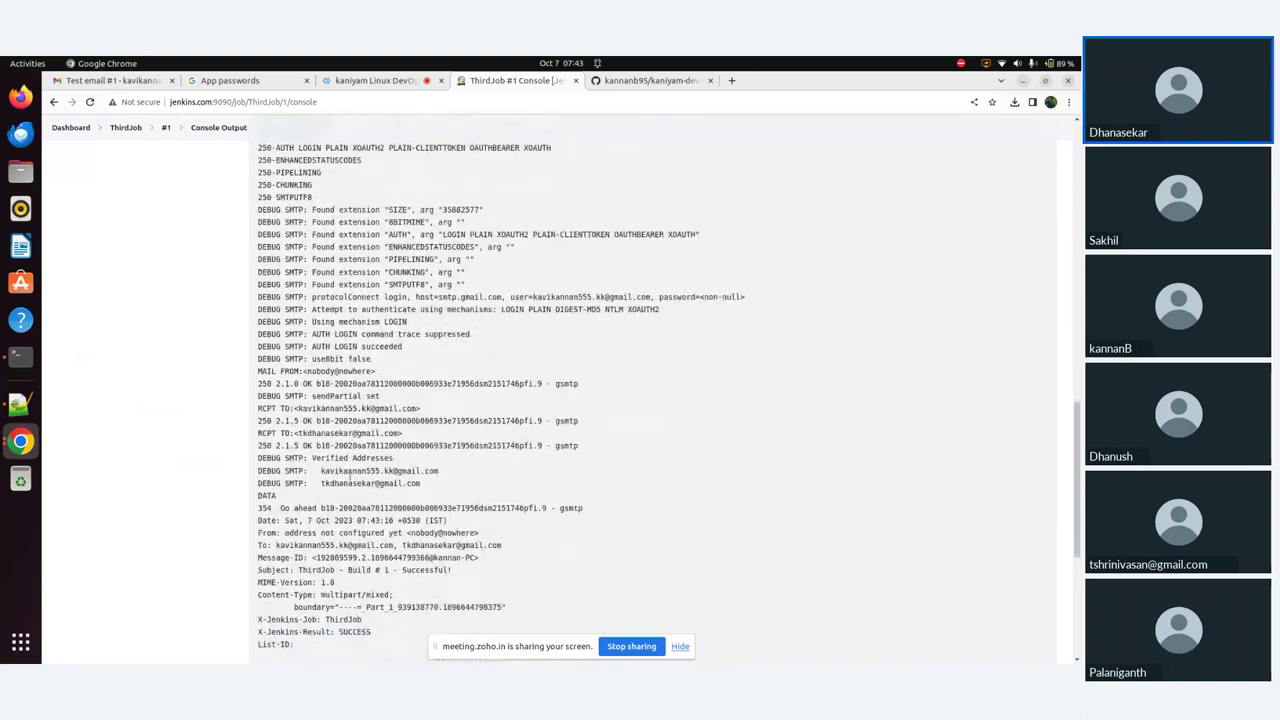
scroll(350, 479, "down", 8)
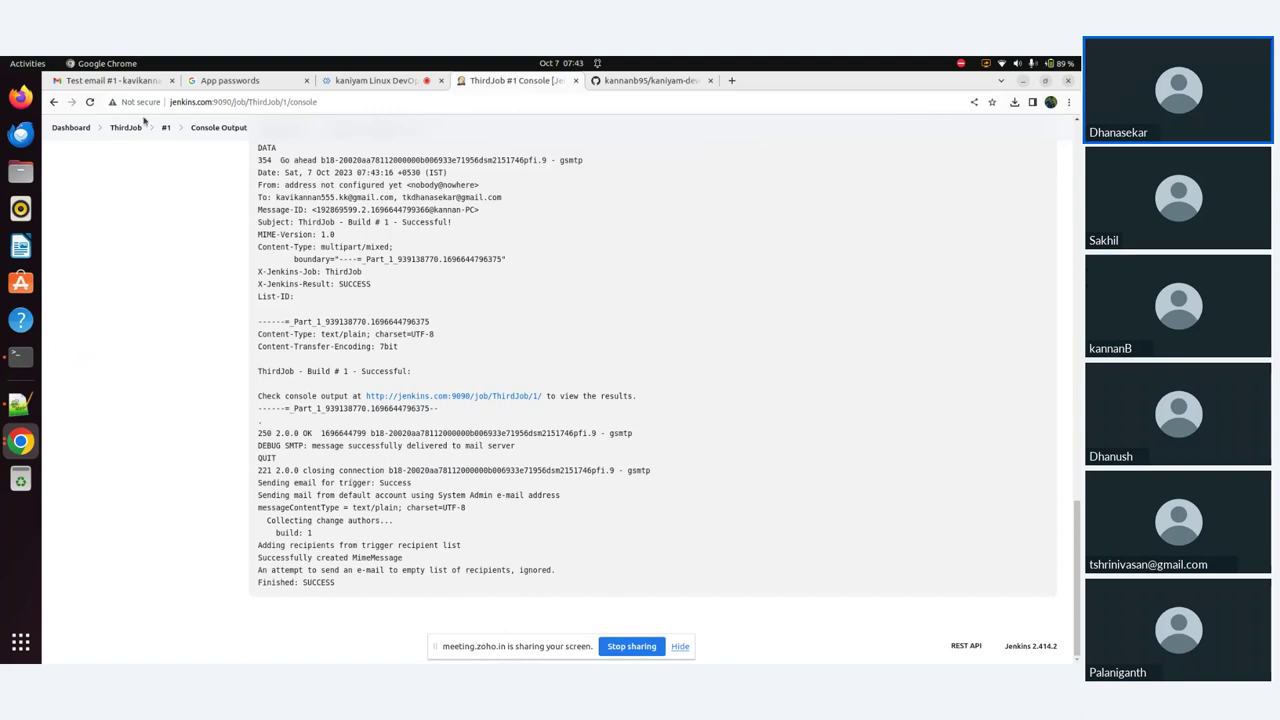
Step: Read the 'ThirdJob - Build # 1 - Successful!' email in Gmail, then return to the Jenkins console
left_click(149, 78)
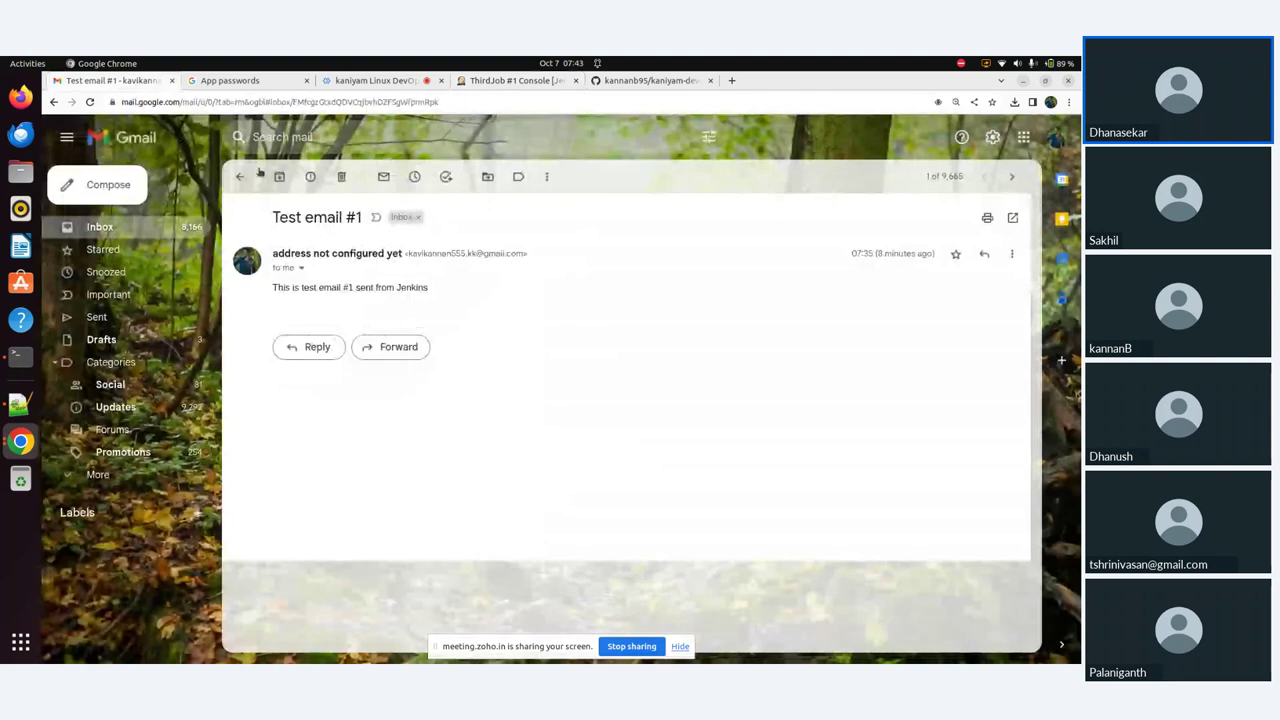
left_click(237, 176)
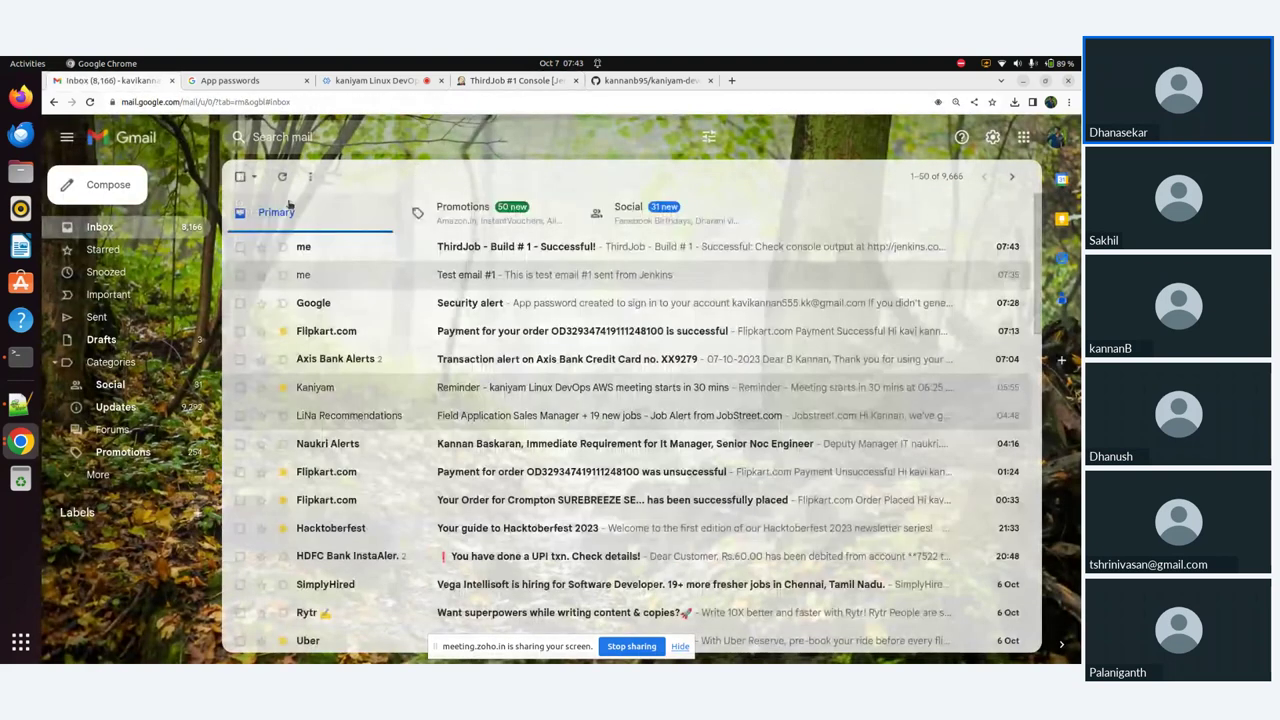
left_click(343, 248)
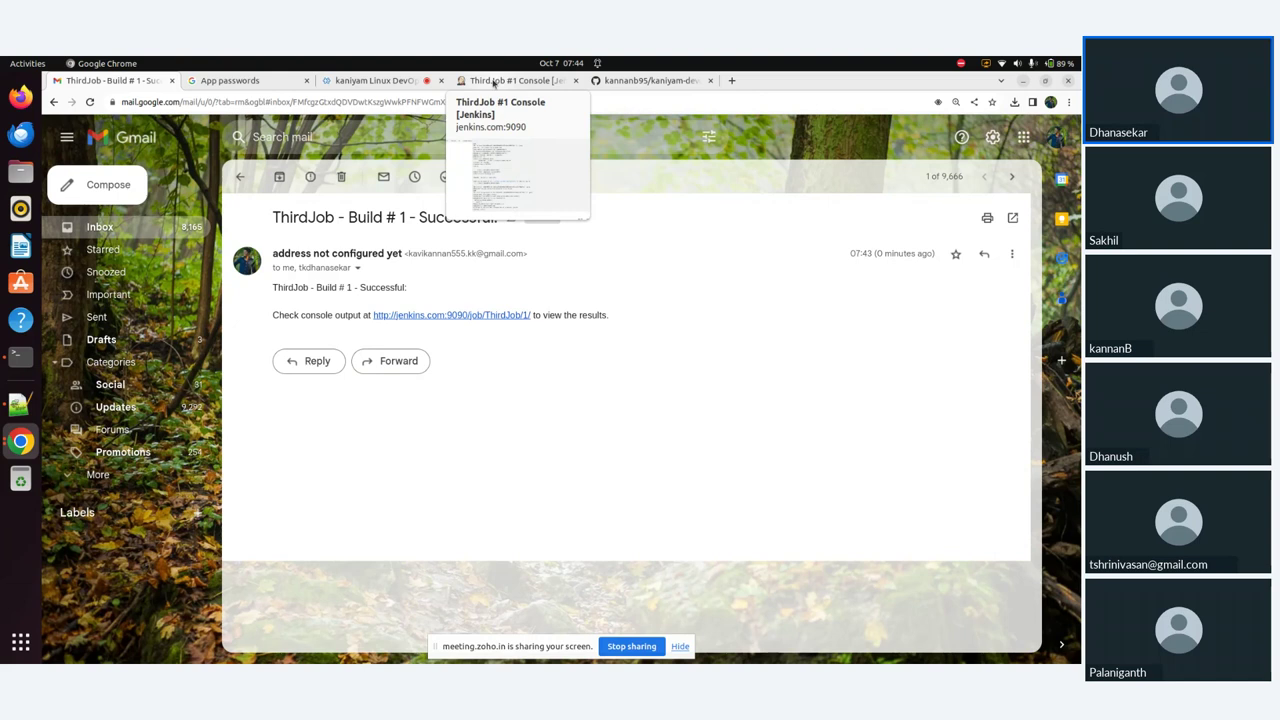
left_click(493, 84)
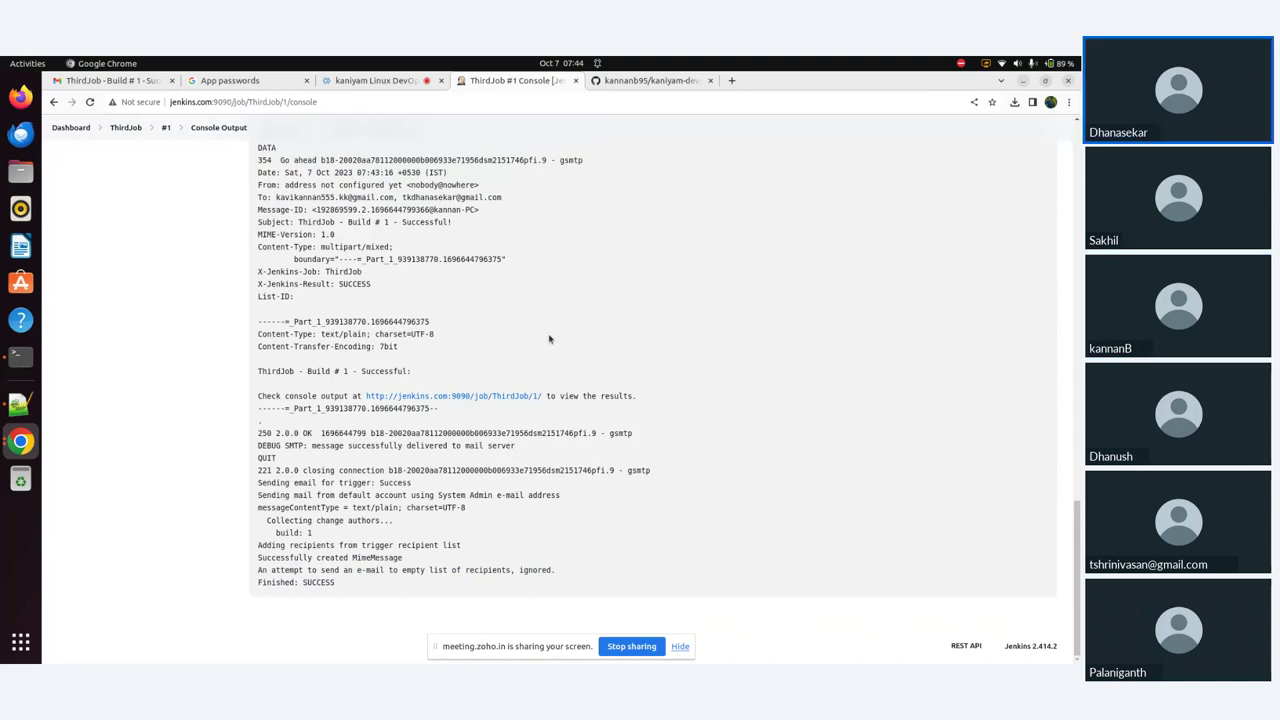
Step: Scroll up through ThirdJob build #1's console output to review the recipient and build-step lines
scroll(549, 339, "up", 5)
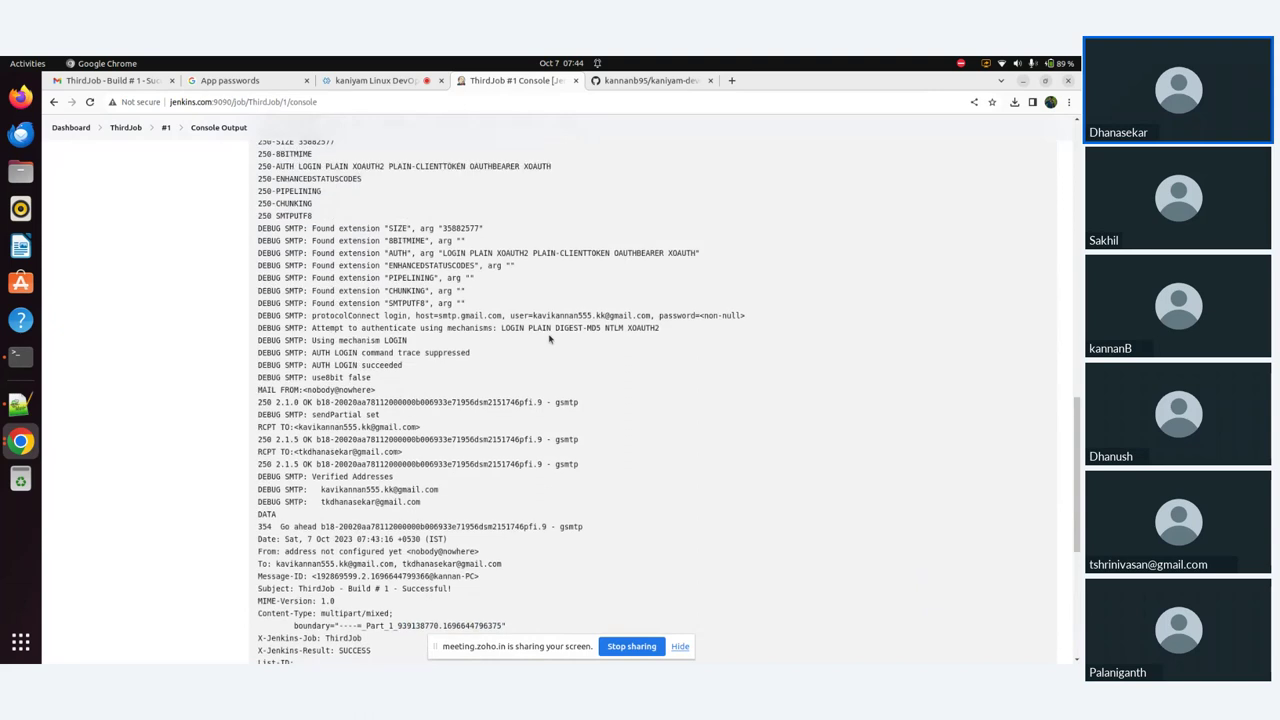
scroll(549, 339, "up", 10)
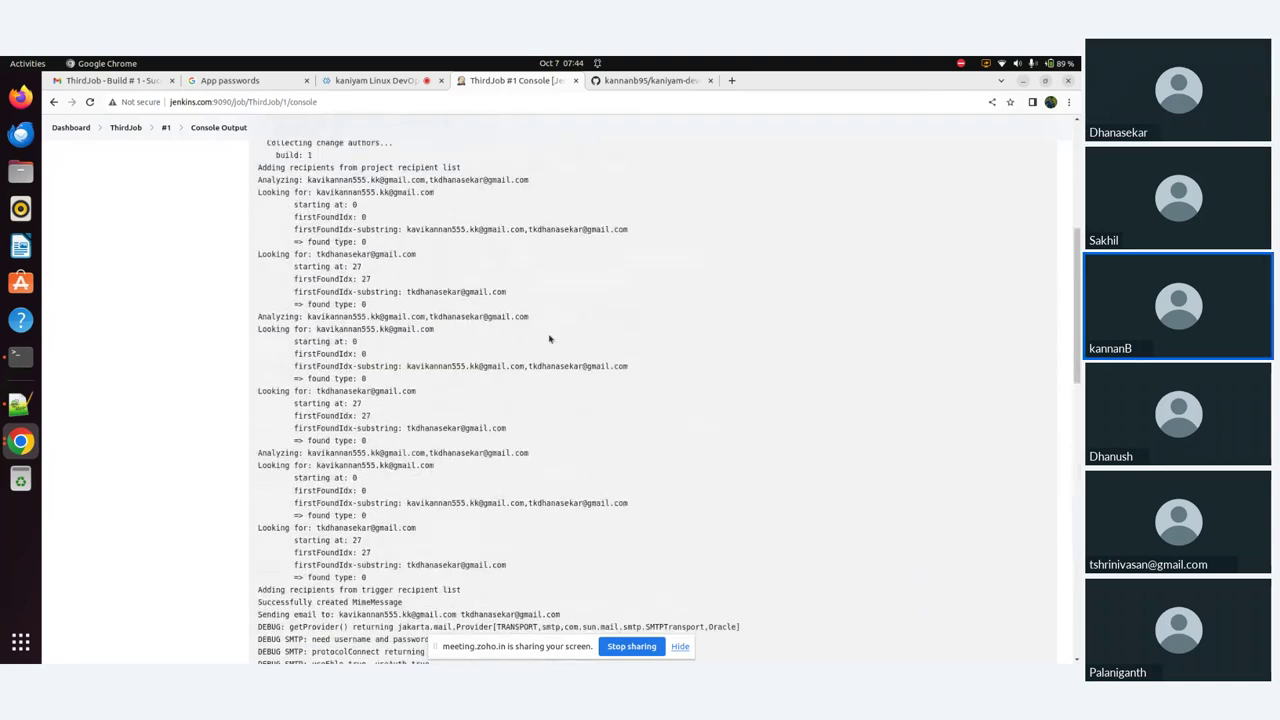
scroll(549, 339, "up", 3)
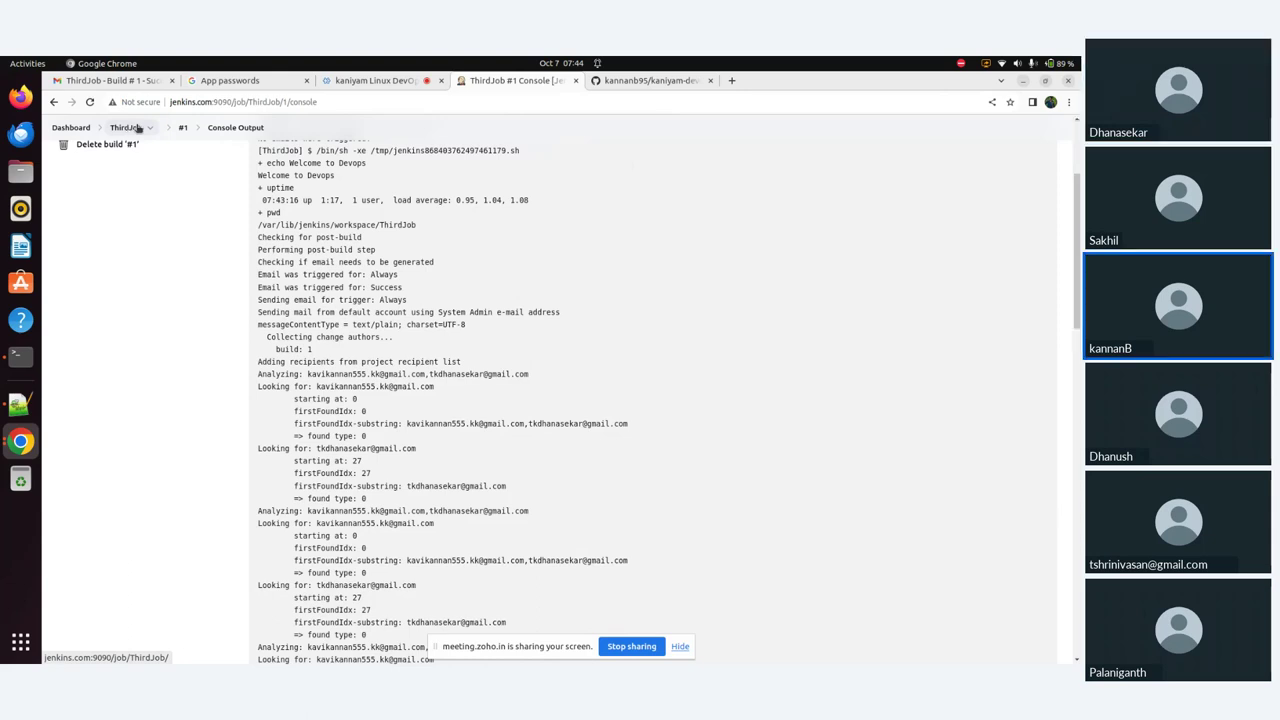
Step: Review Firstjob's failed build #1 console log, delete build #1, and return to the dashboard
left_click(68, 128)
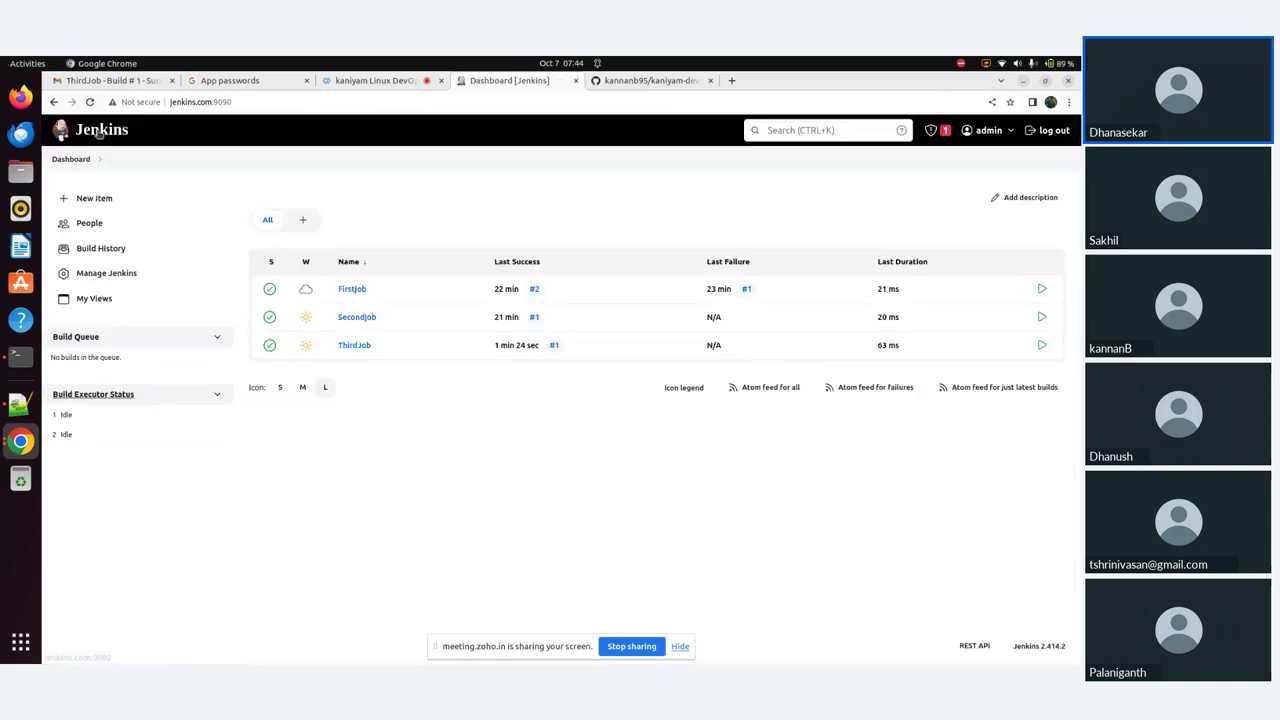
left_click(355, 289)
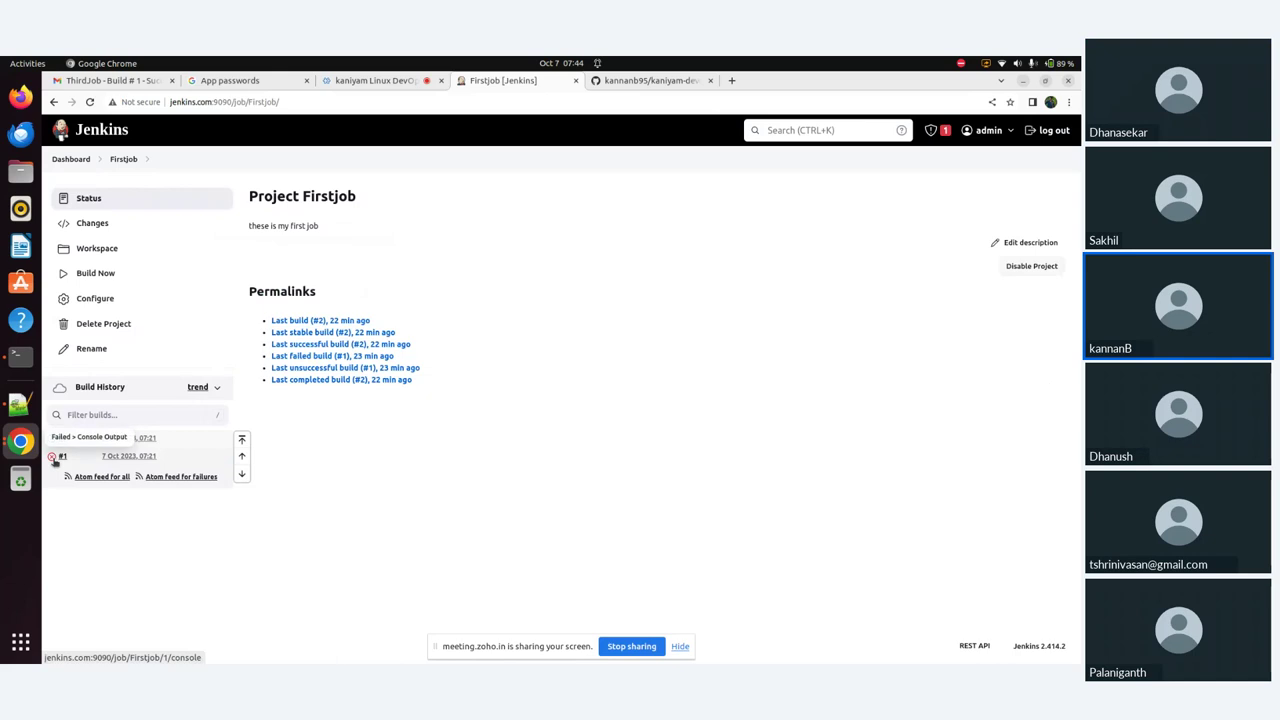
left_click(54, 457)
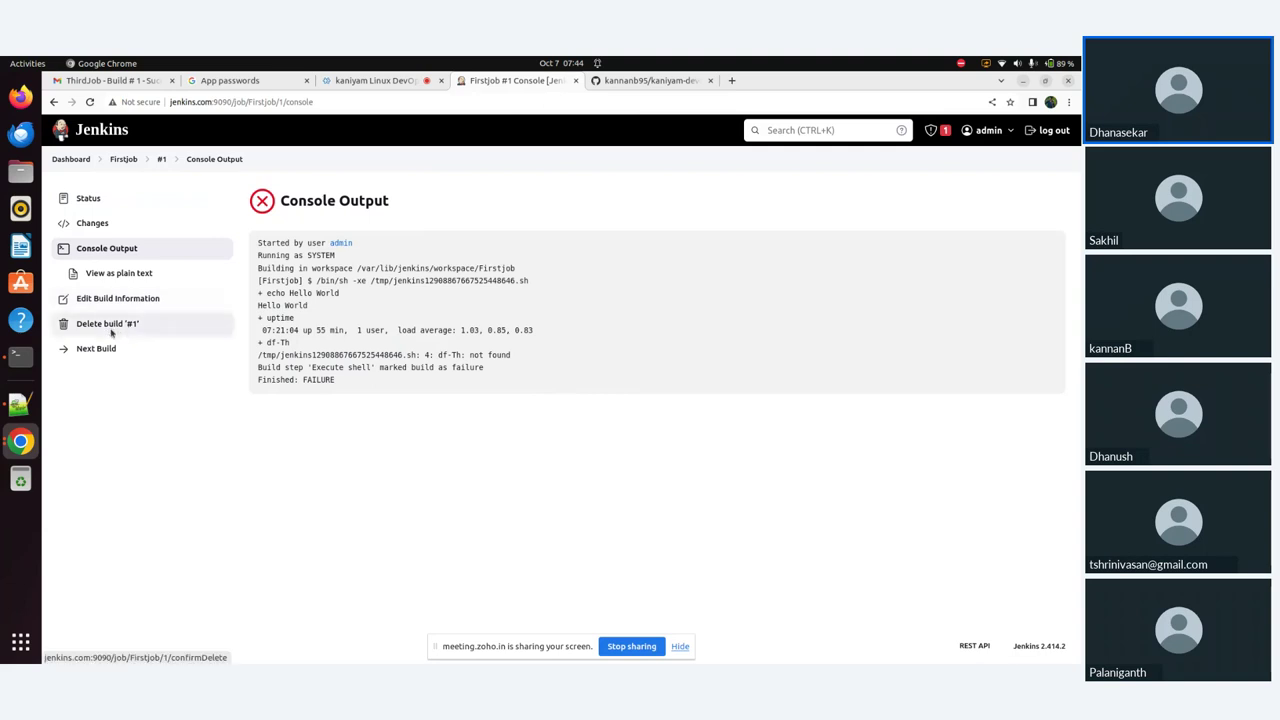
left_click(112, 325)
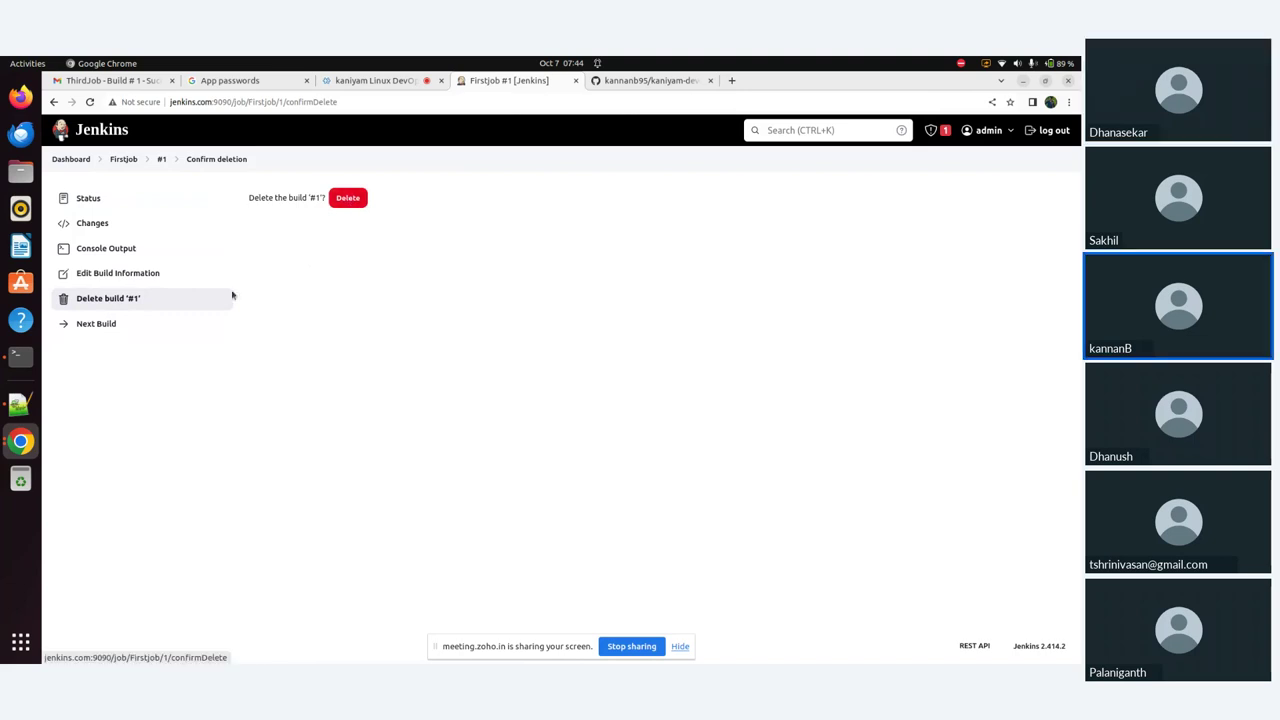
left_click(80, 161)
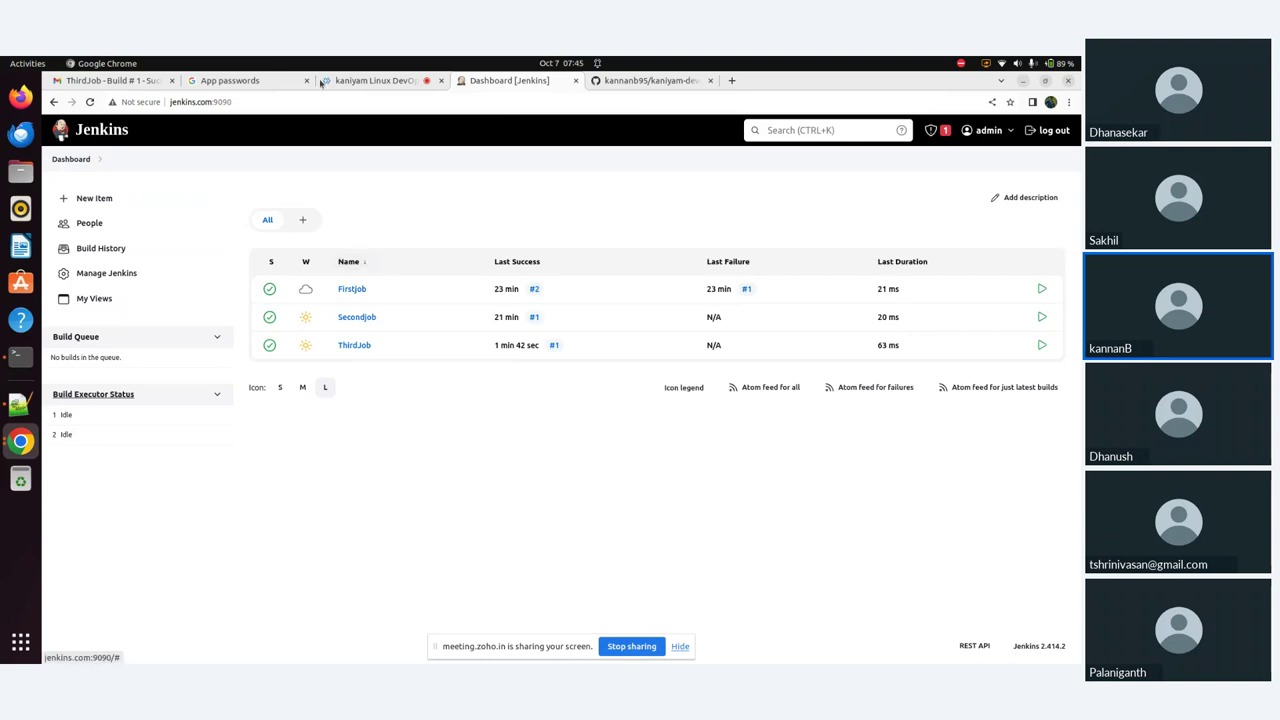
Step: Open ThirdJob build #1 from its Gmail success email, then return to the Jenkins dashboard
left_click(253, 83)
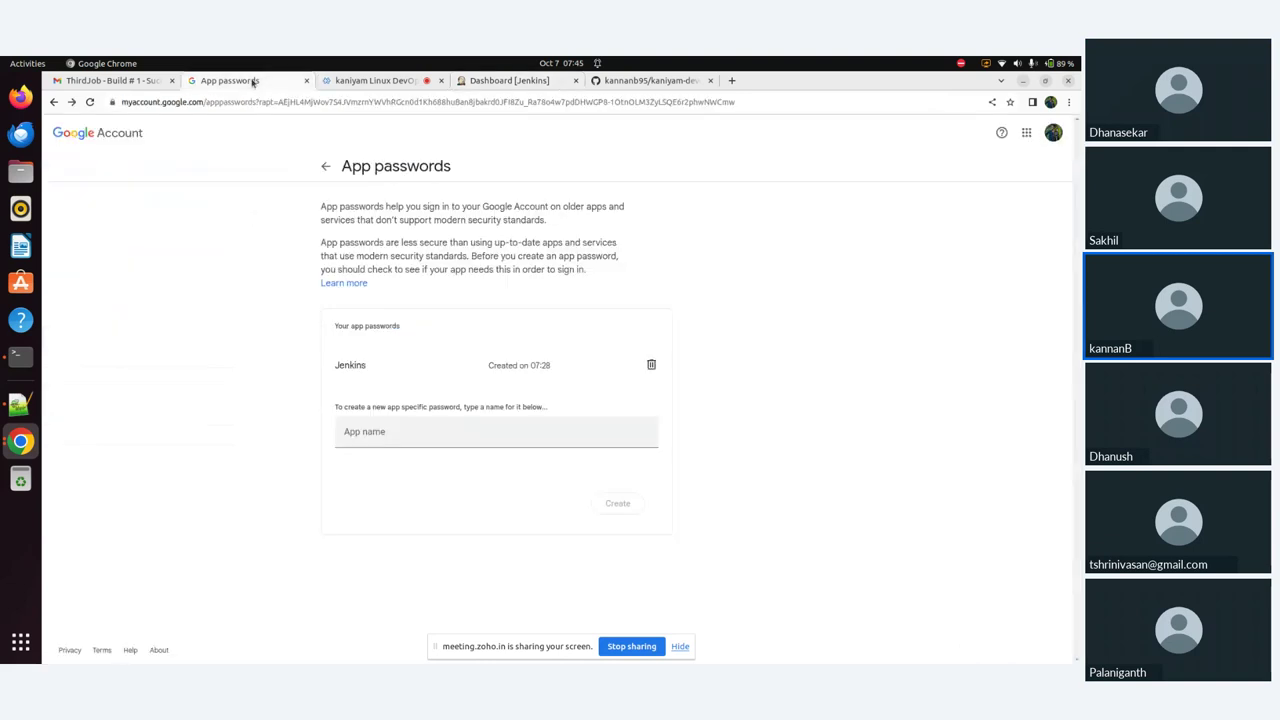
left_click(140, 81)
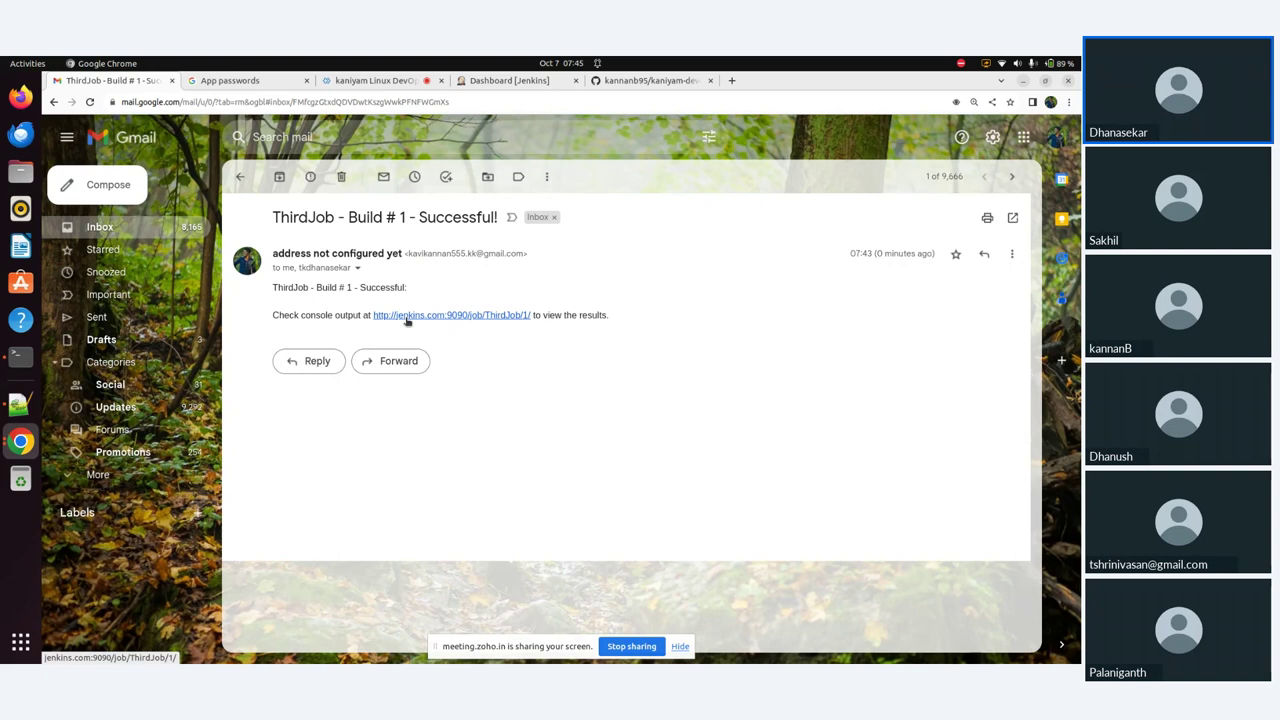
left_click(407, 316)
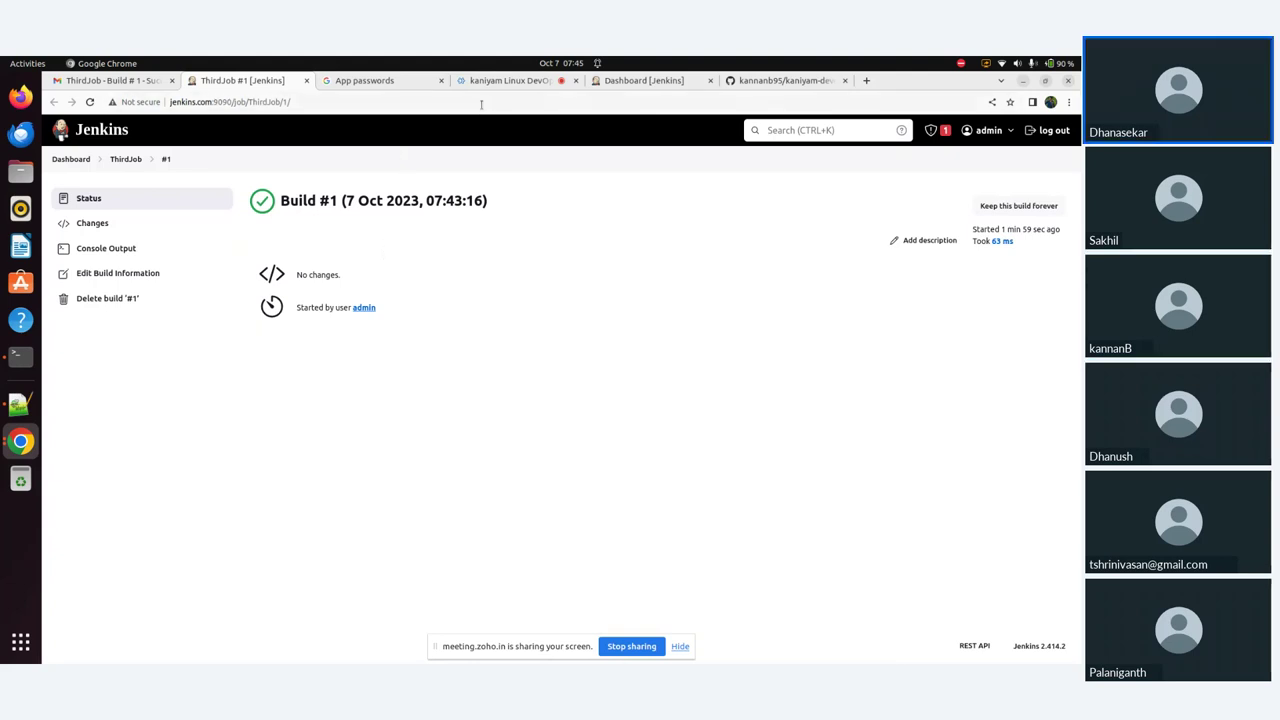
left_click(619, 84)
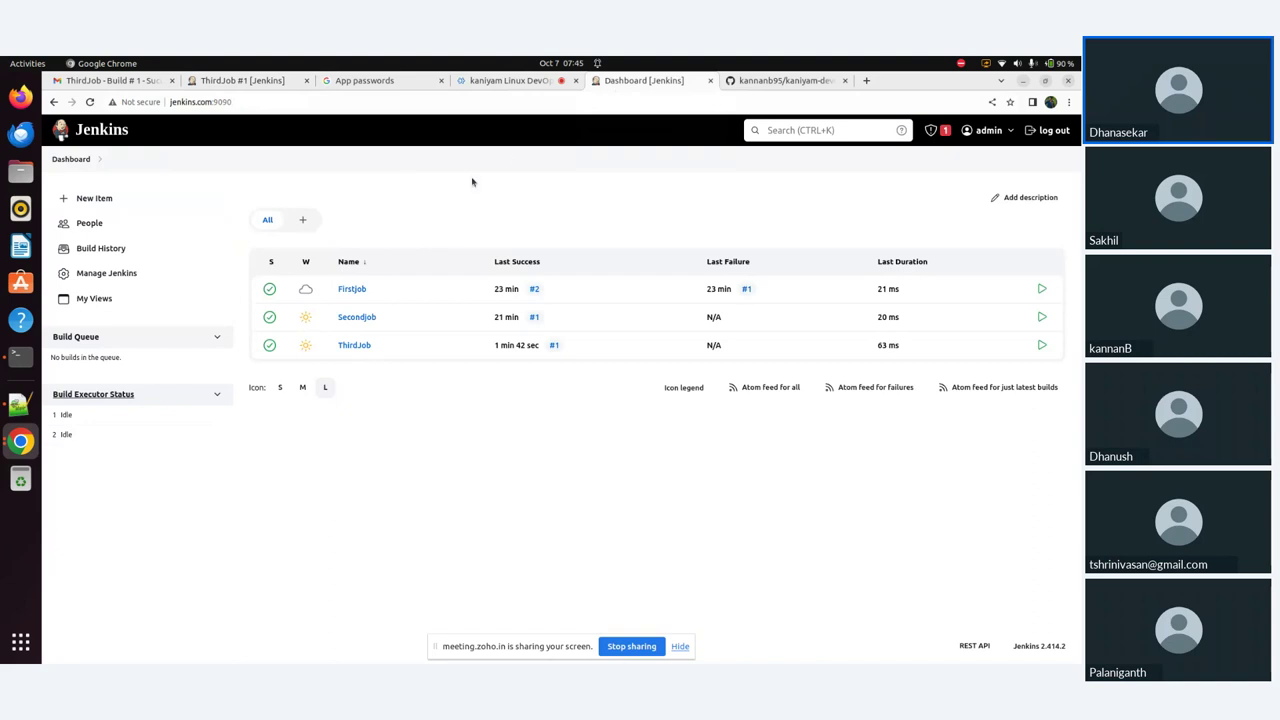
Step: Create a new freestyle project named ForthJob
left_click(133, 206)
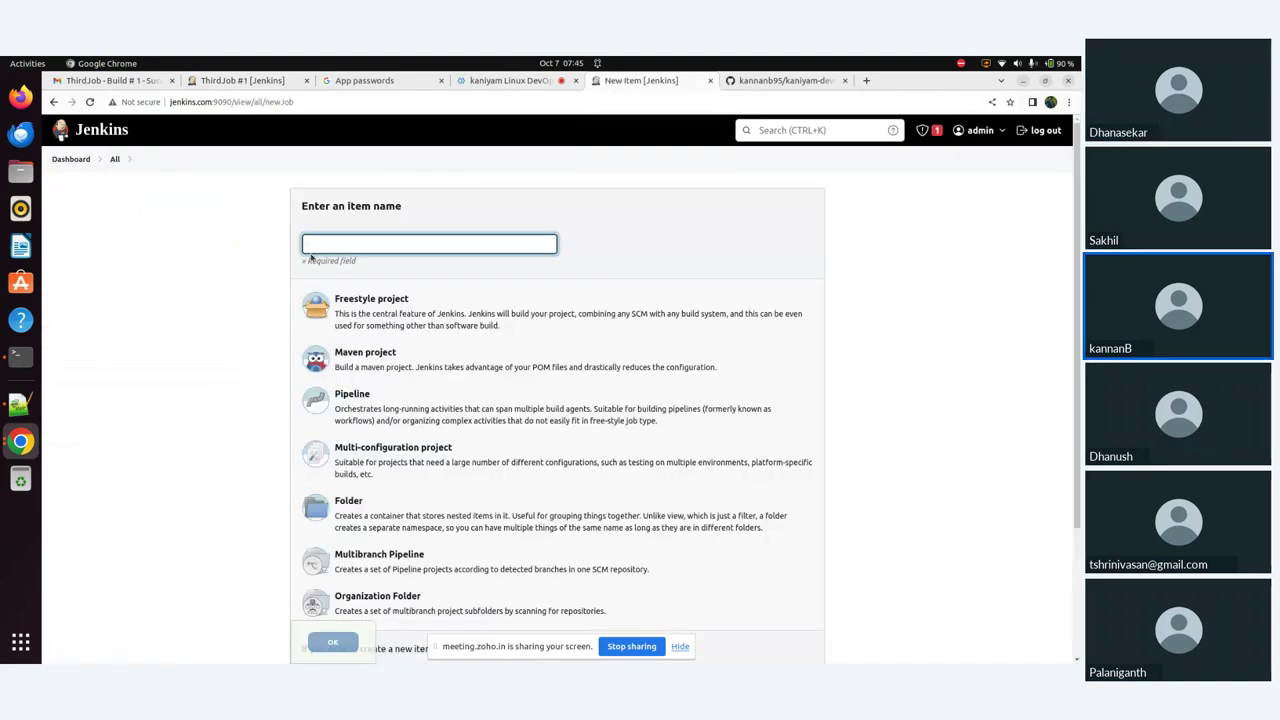
type("ForthJob")
left_click(378, 303)
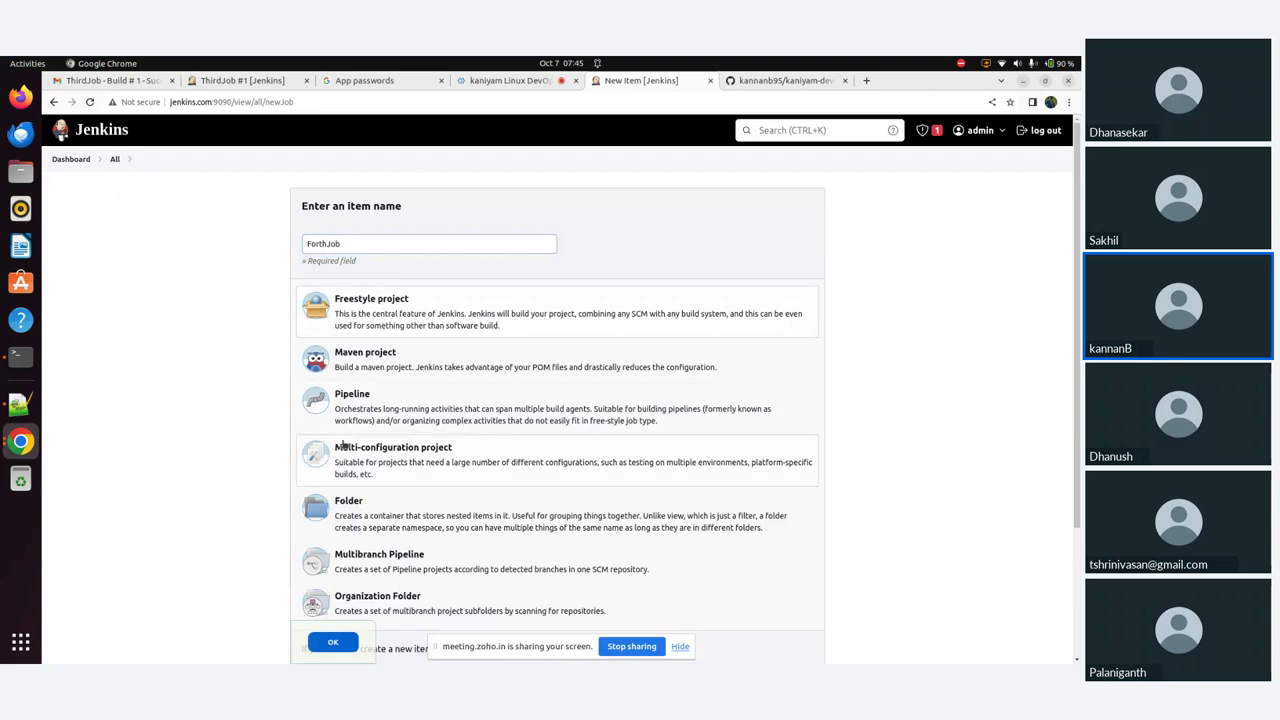
left_click(330, 643)
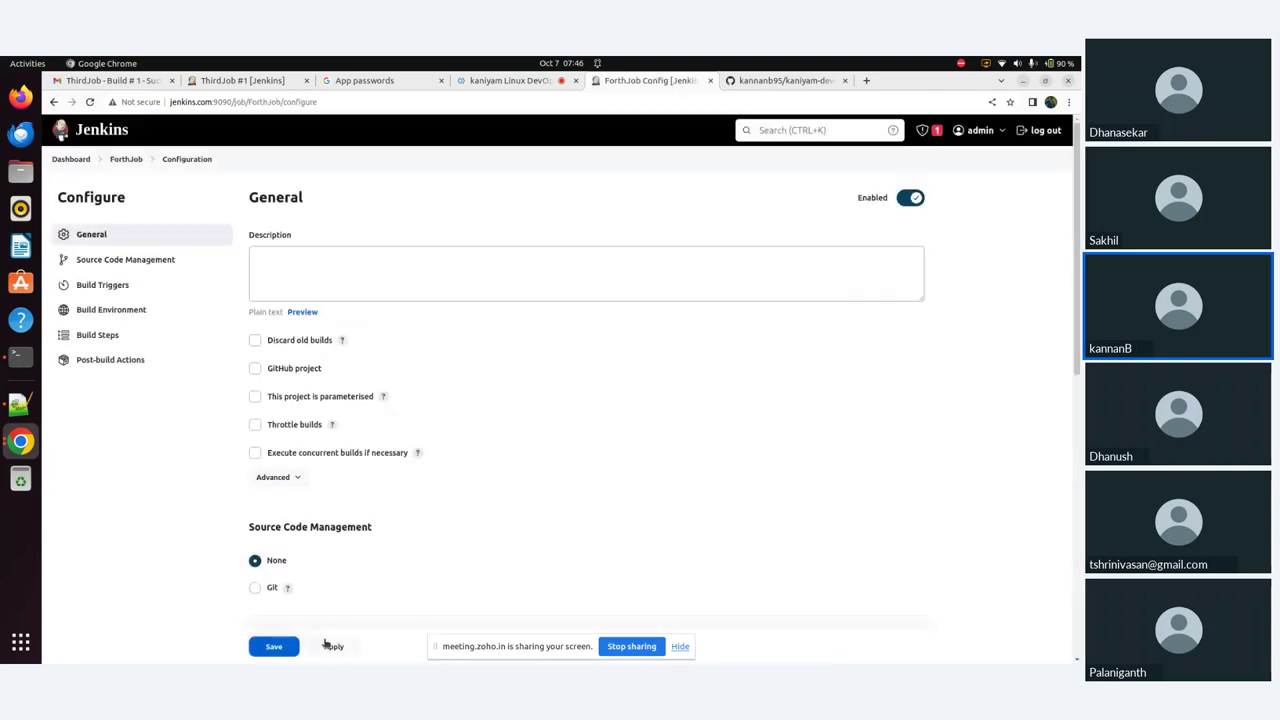
Step: Enter 'ForthJob' as the project description
left_click(527, 262)
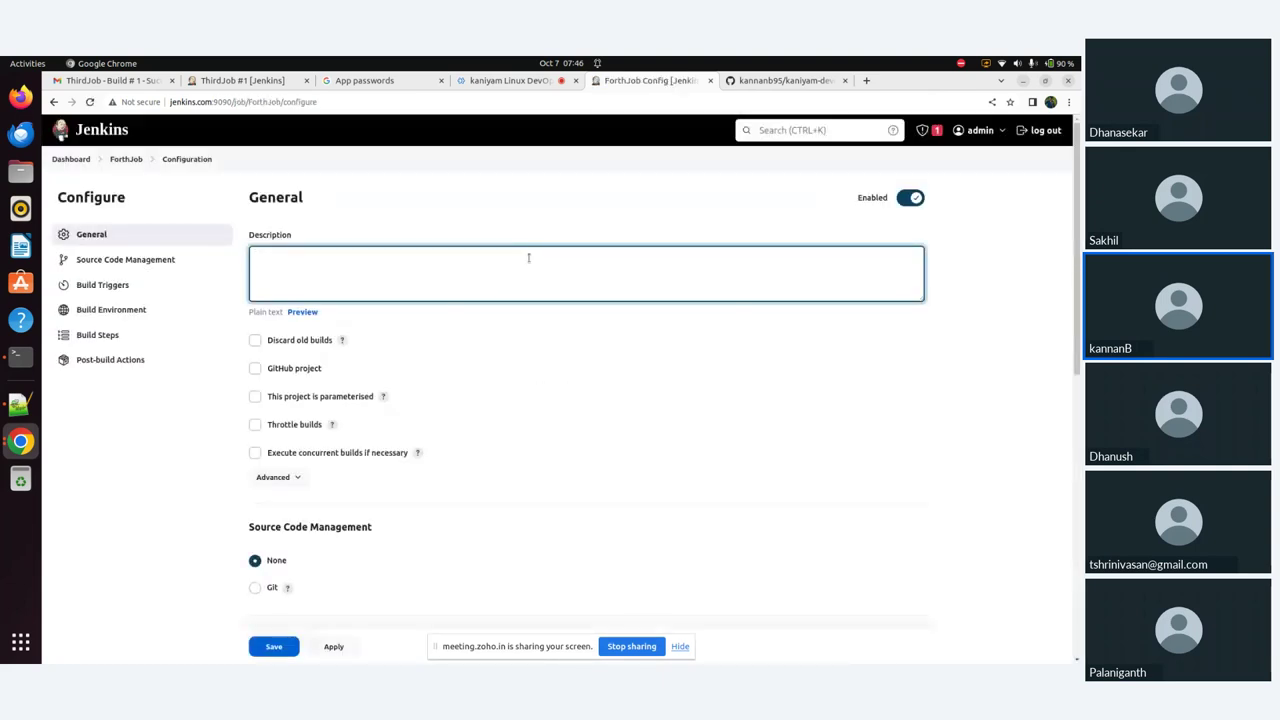
type("Forth")
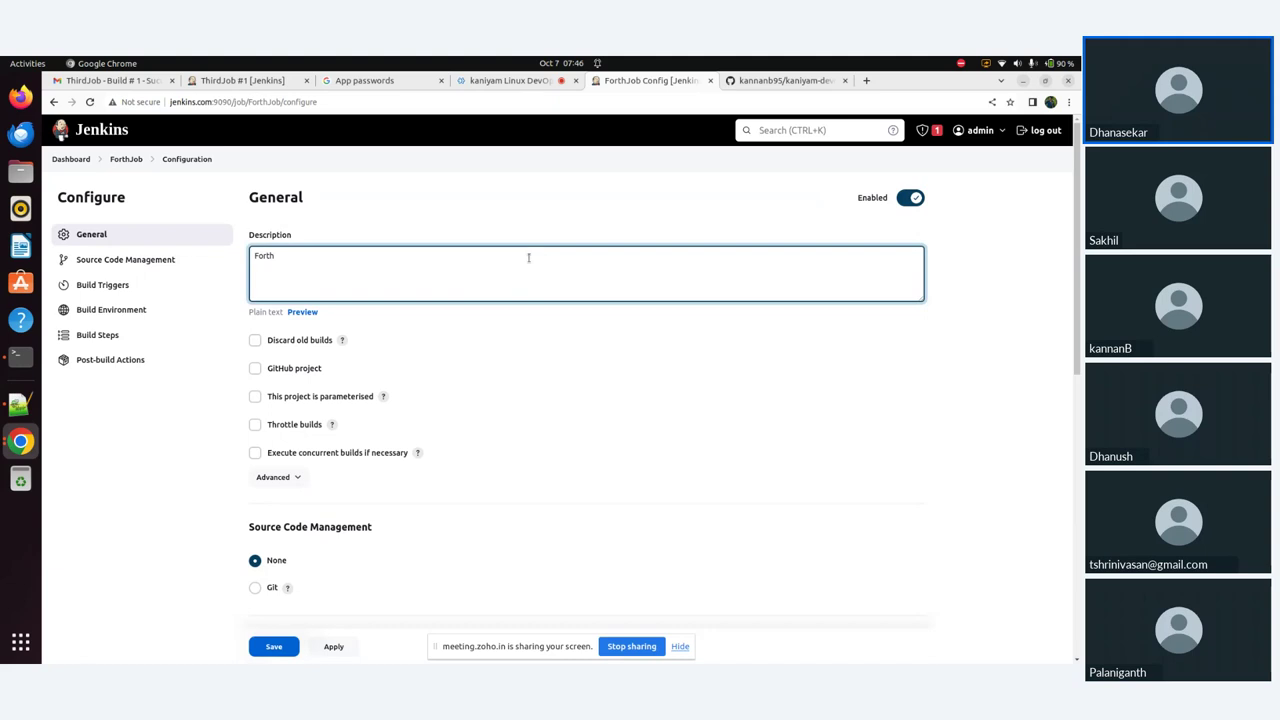
type("Job")
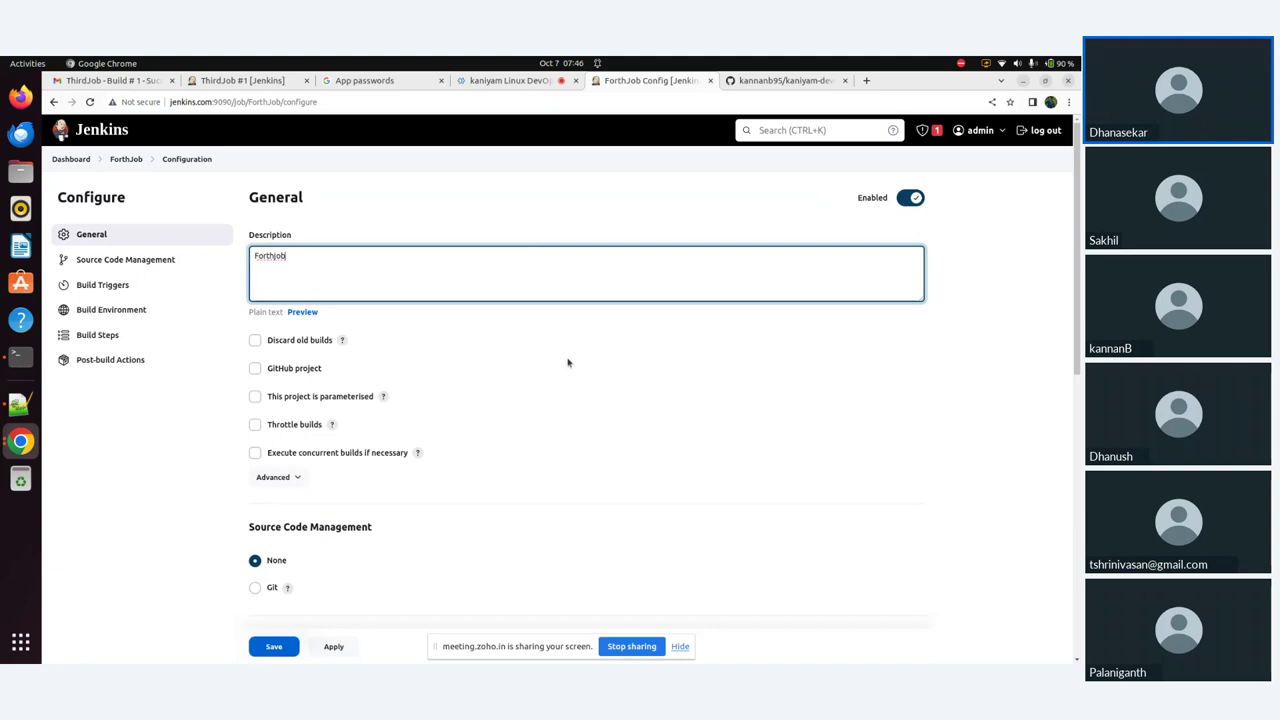
scroll(568, 362, "down", 3)
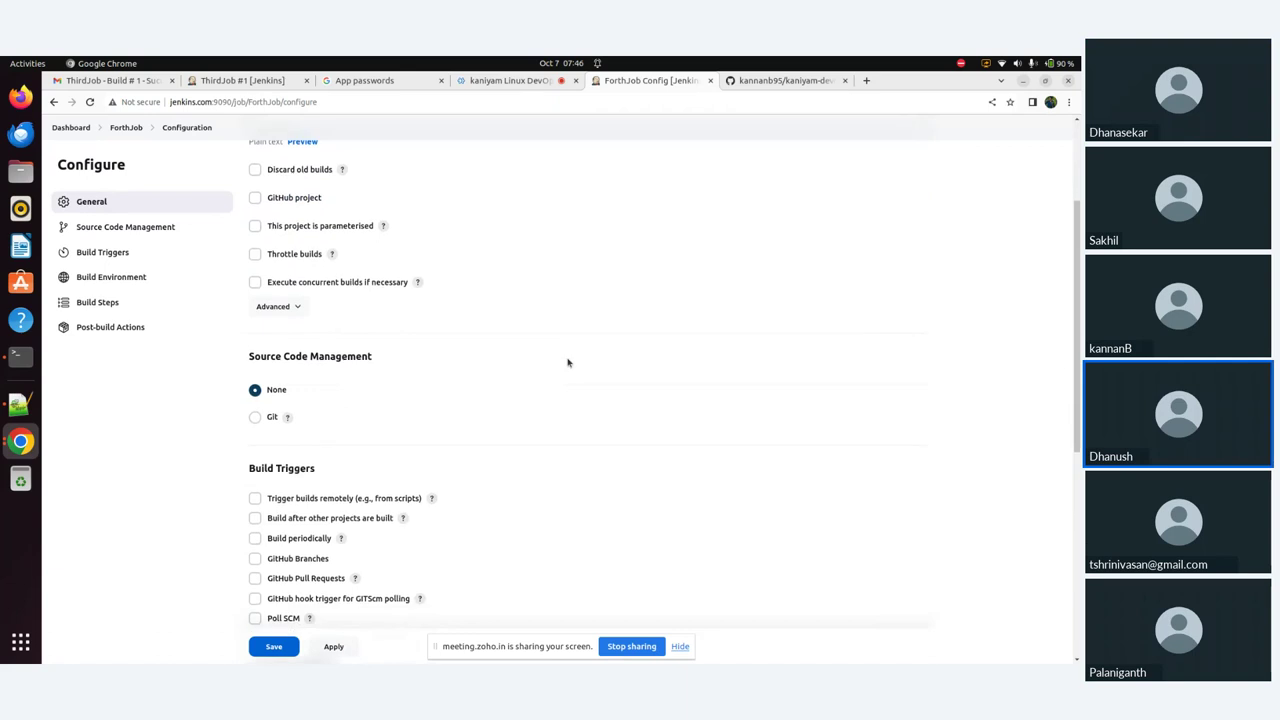
scroll(568, 362, "down", 3)
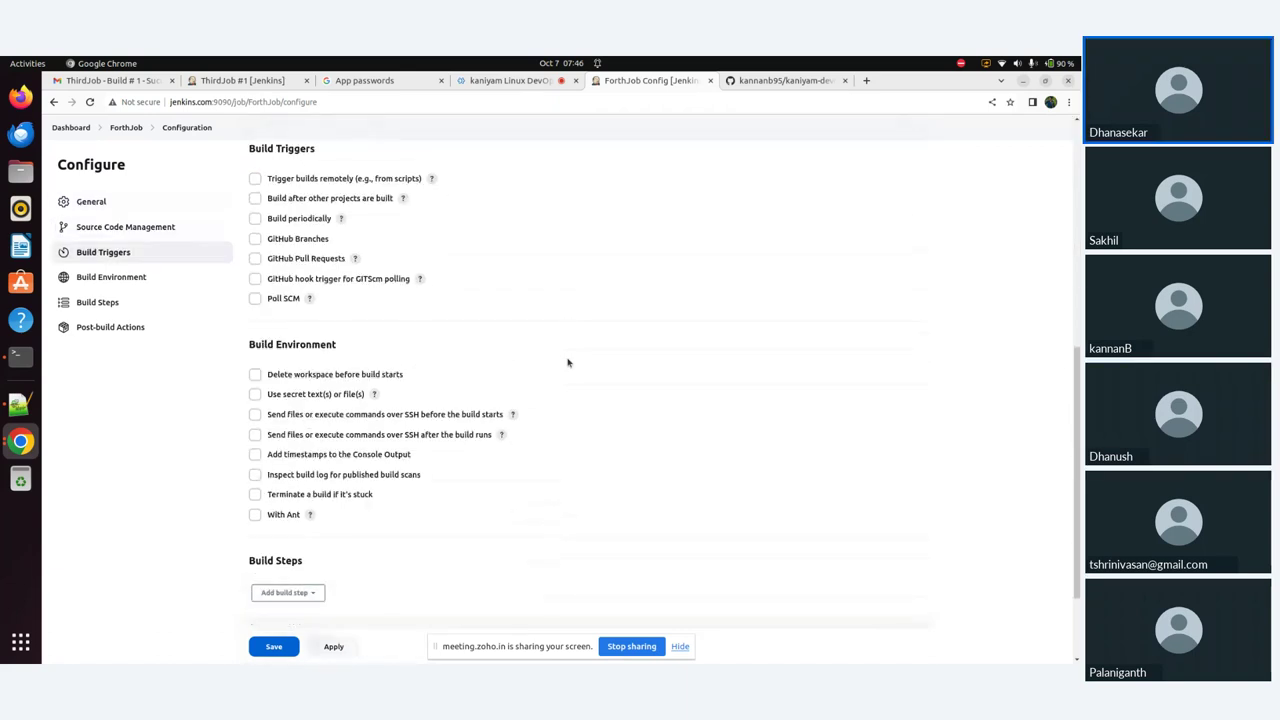
scroll(568, 362, "down", 3)
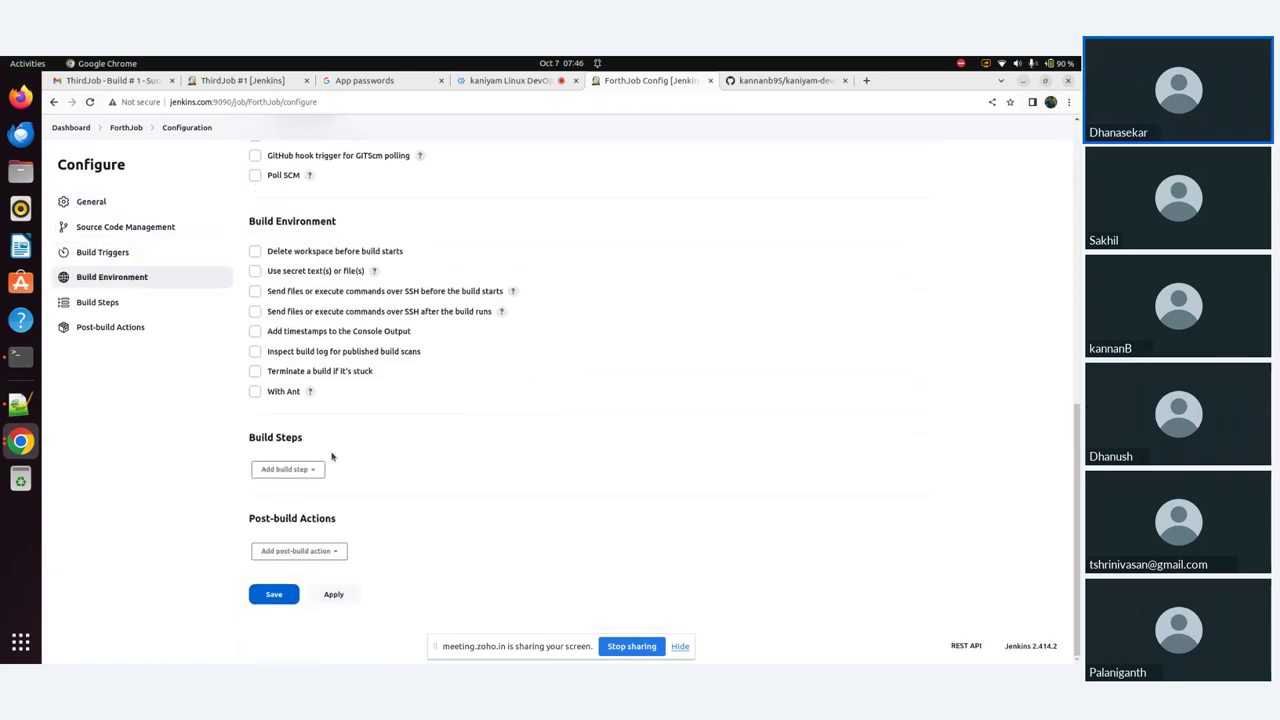
Step: Add an Execute shell step running date, uptime and echo 'Email Notification test'
left_click(308, 476)
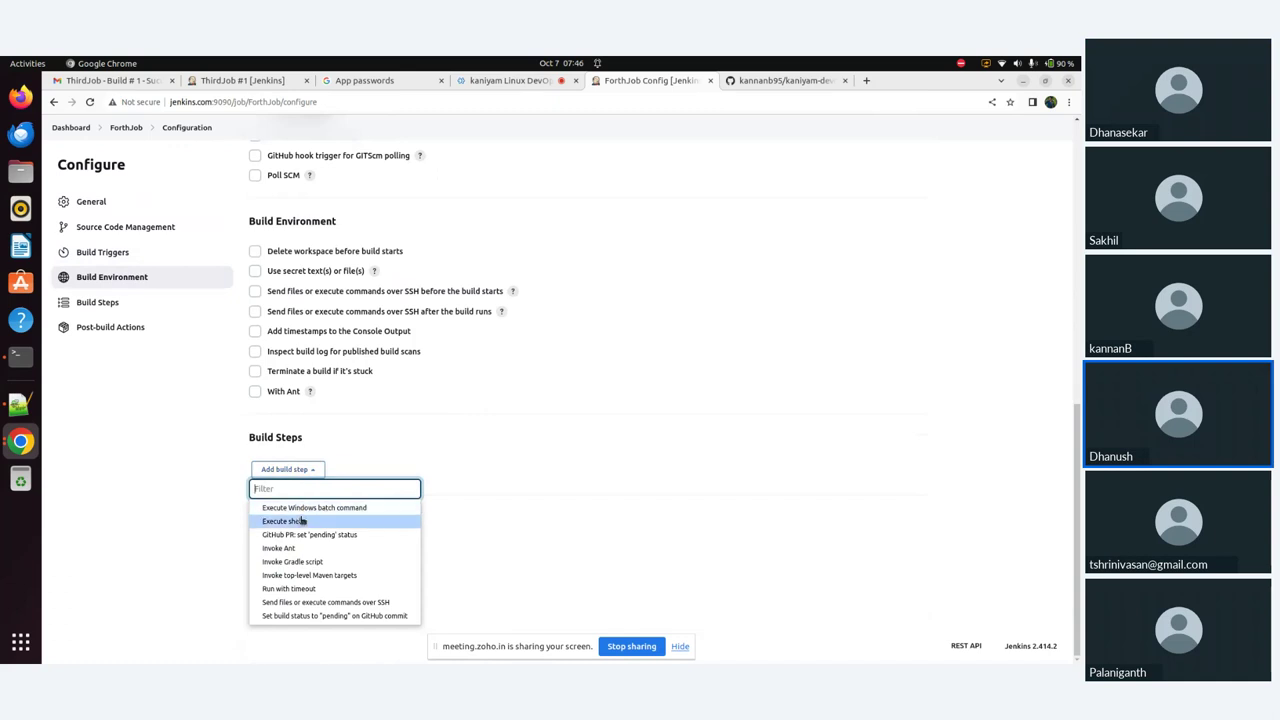
left_click(300, 520)
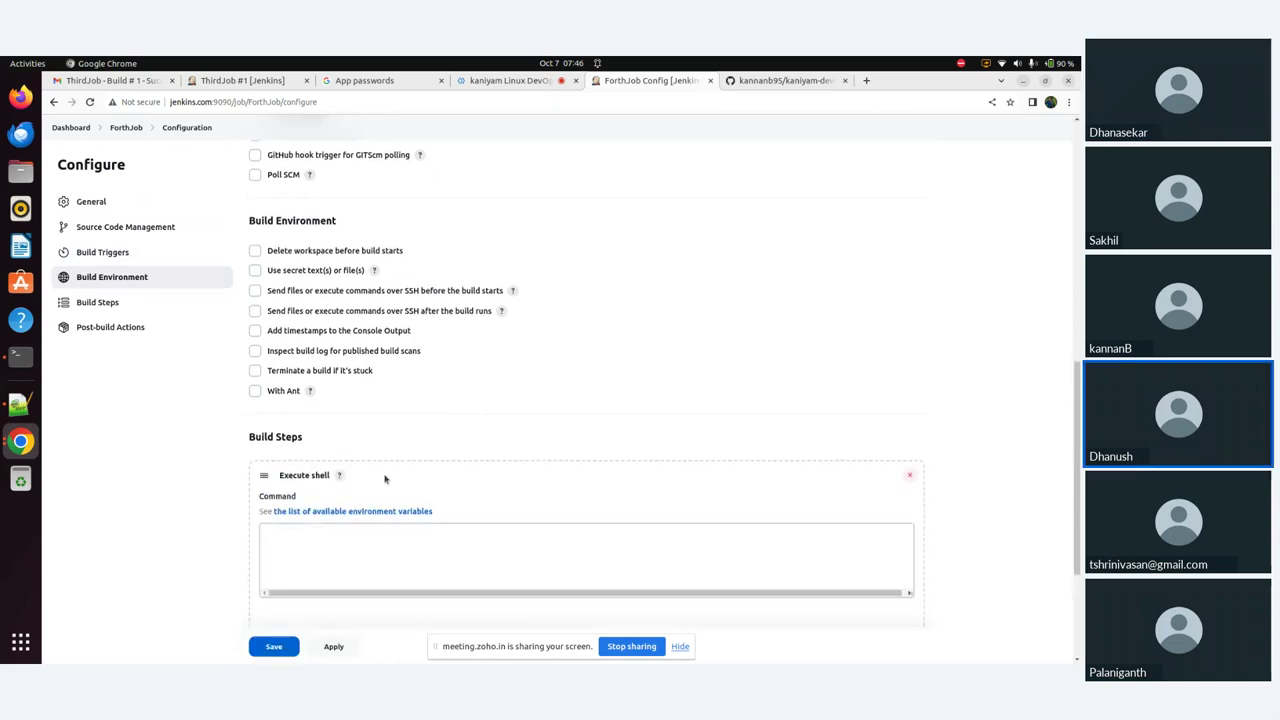
scroll(384, 479, "down", 2)
left_click(429, 351)
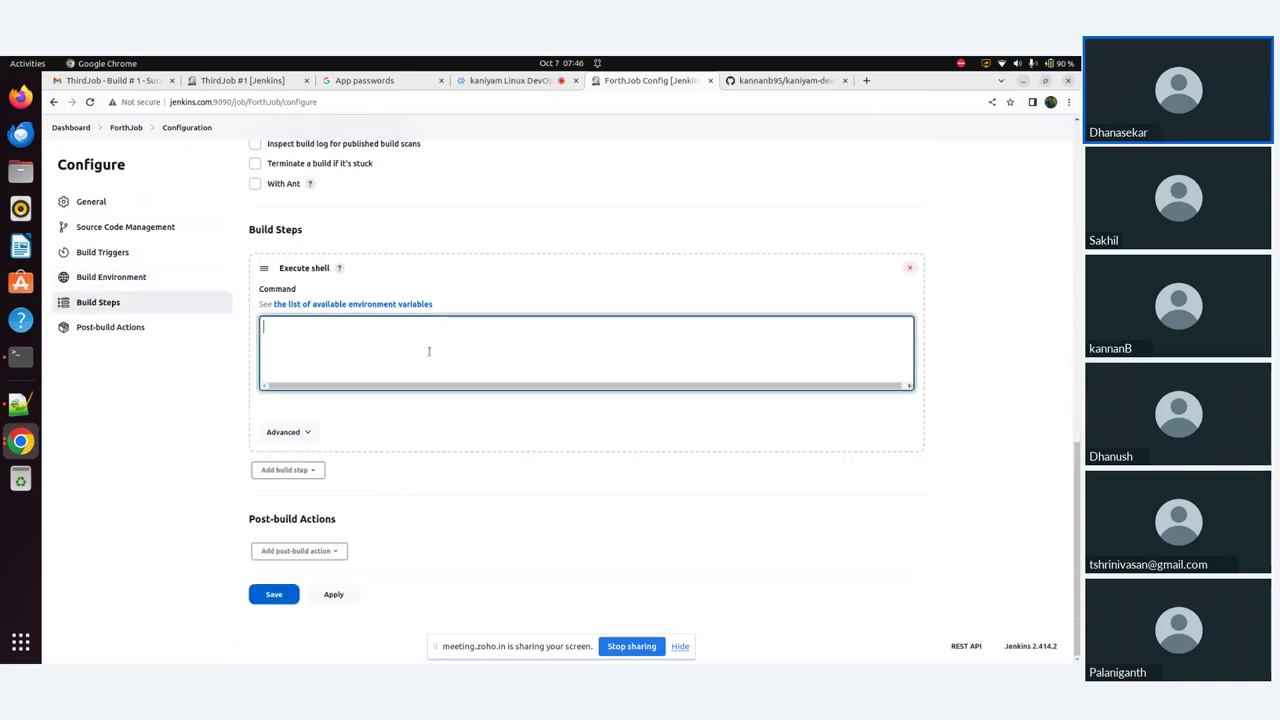
type("t")
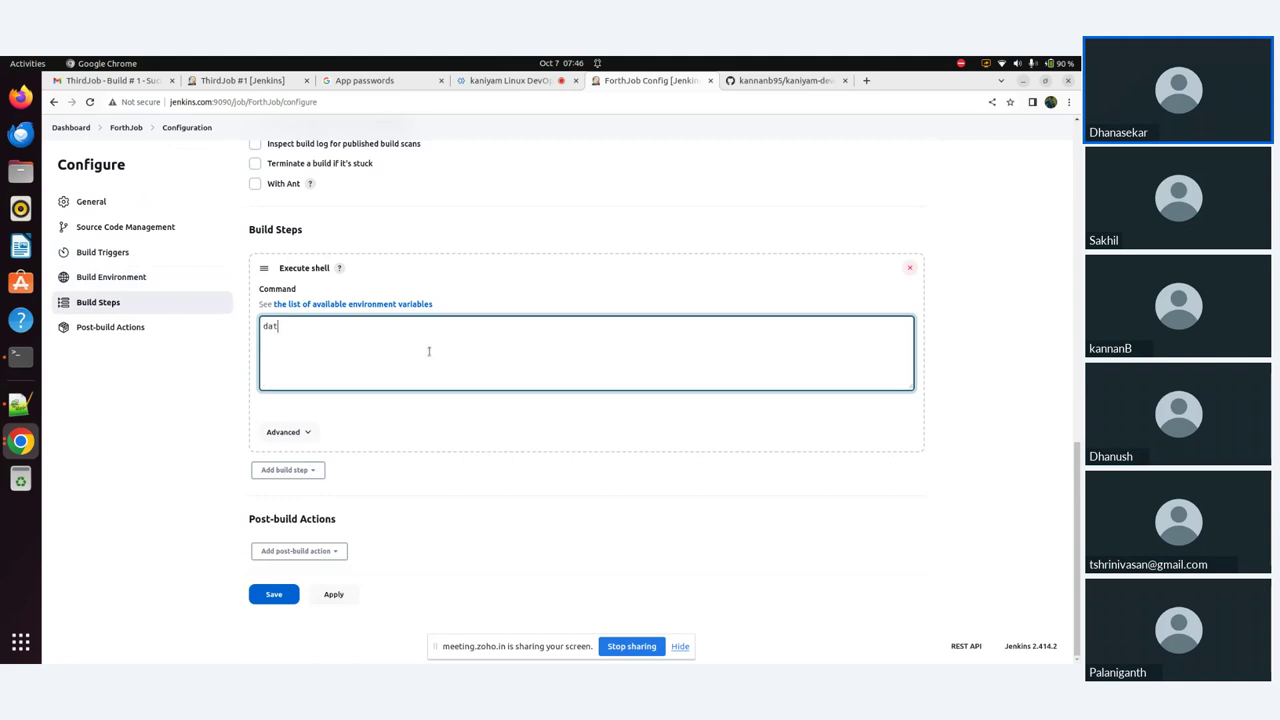
type("e")
key("Return")
type("uptime")
key("Return")
type("ec")
type("ho")
type(" \"")
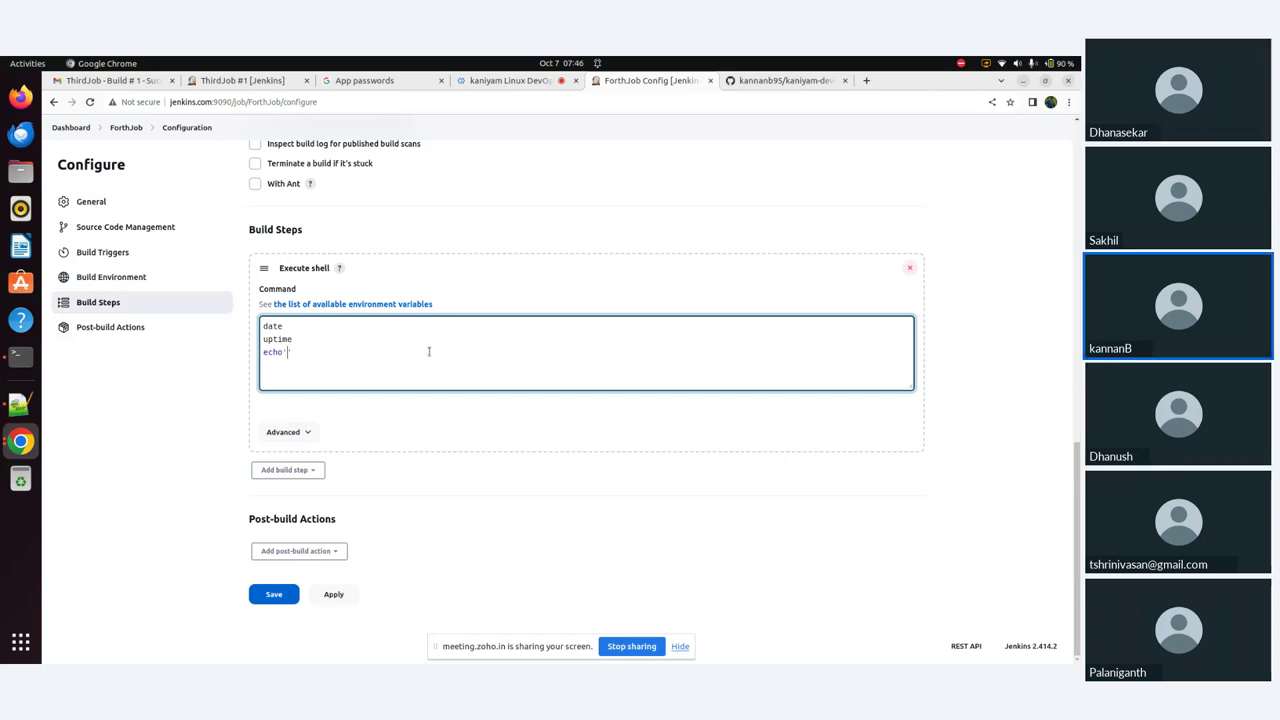
type("Email")
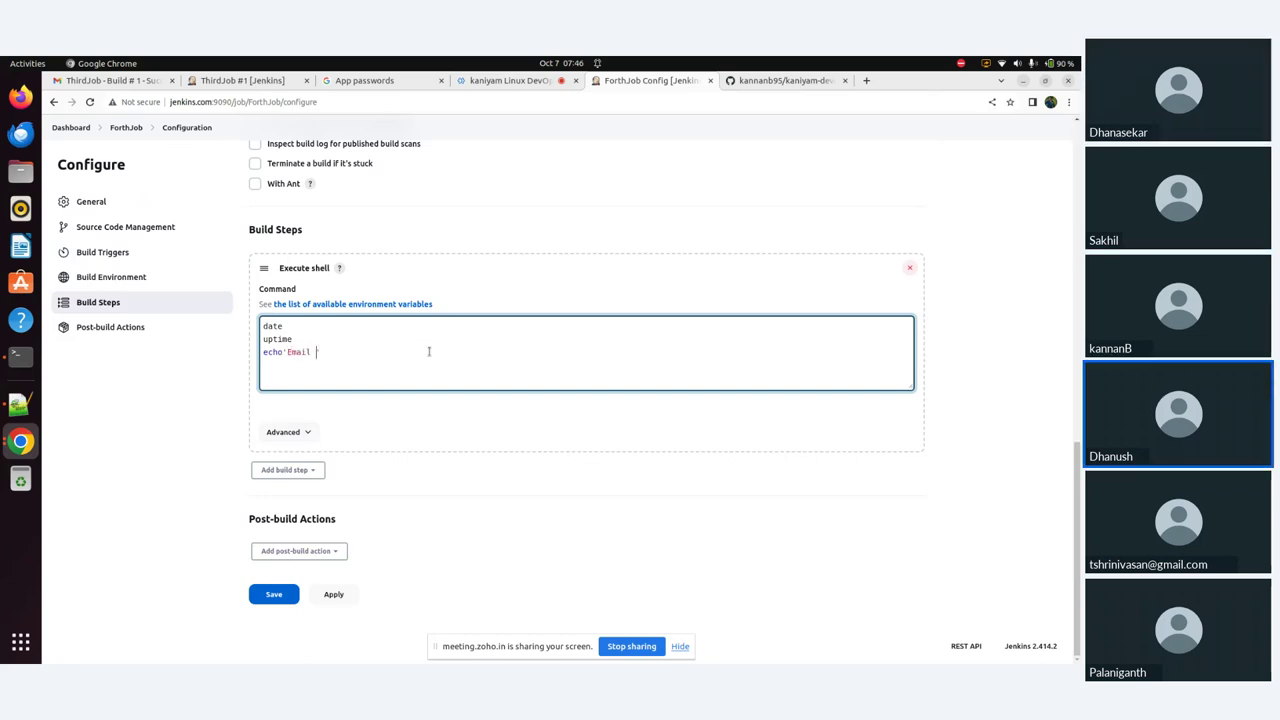
type(" Noti")
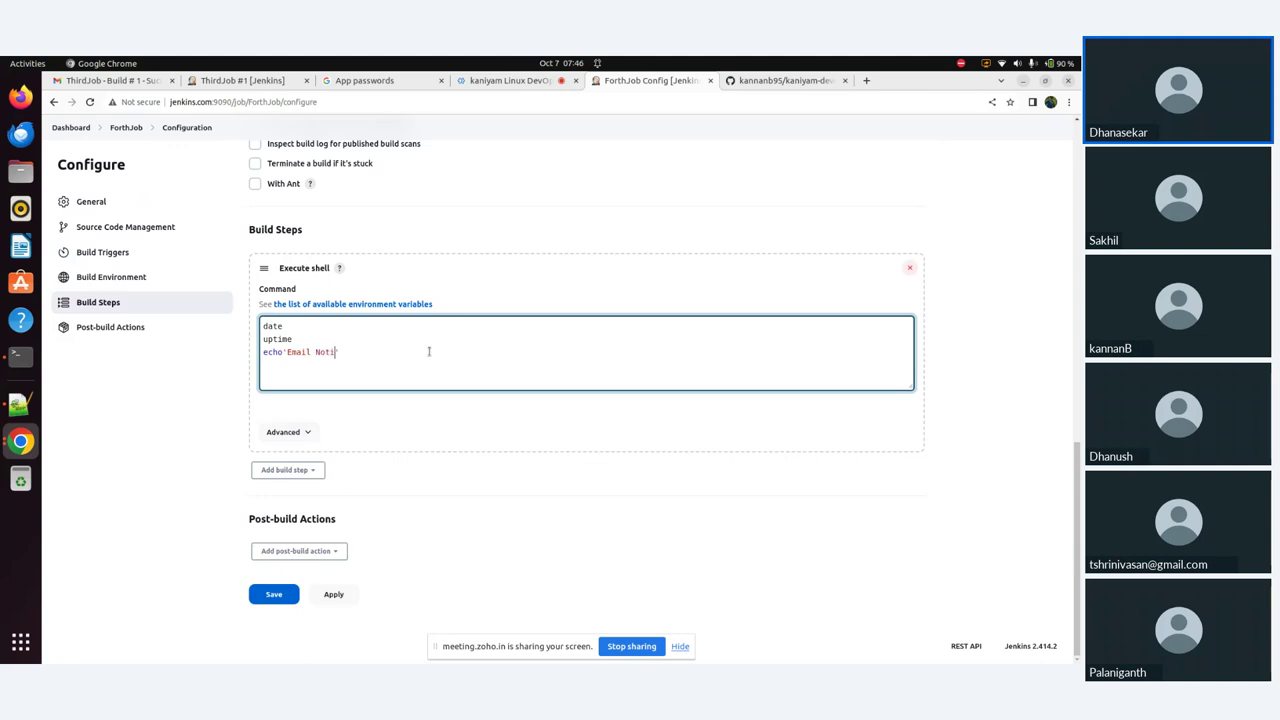
type("fic")
key("BackSpace")
type("cation test")
Step: Fix the spacing in the shell step's echo command
left_click(340, 553)
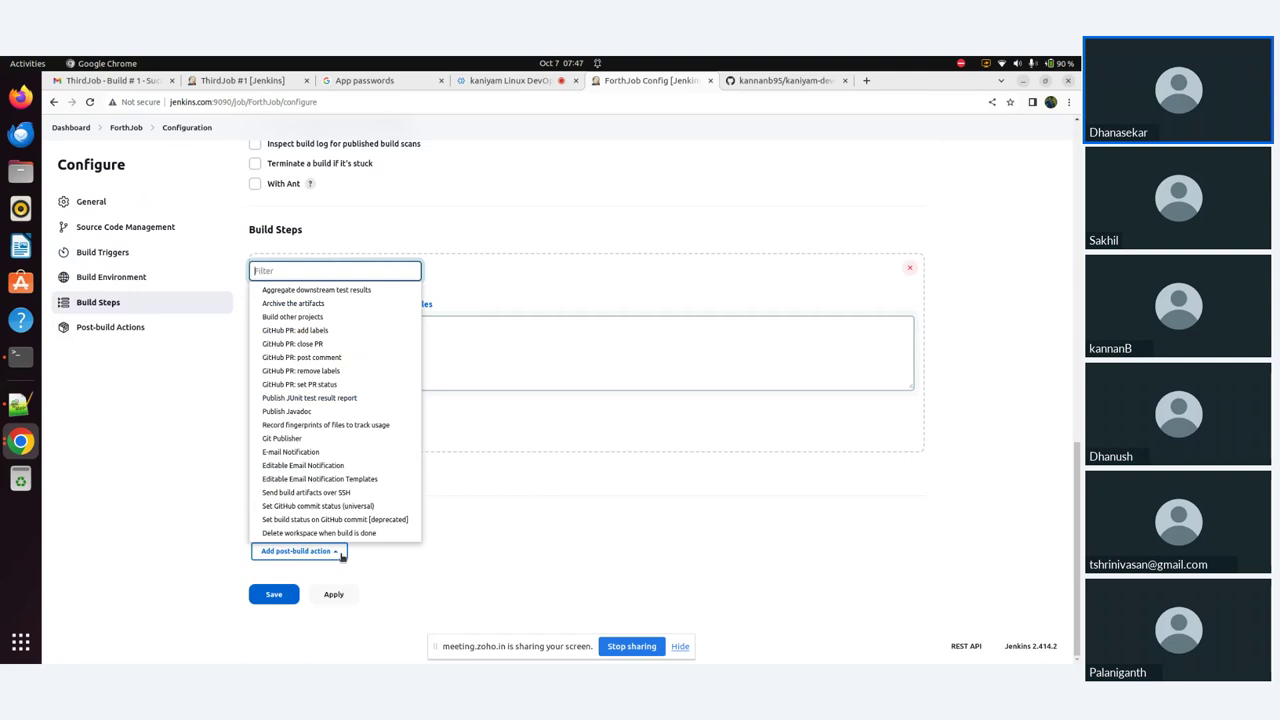
left_click(447, 412)
left_click(285, 352)
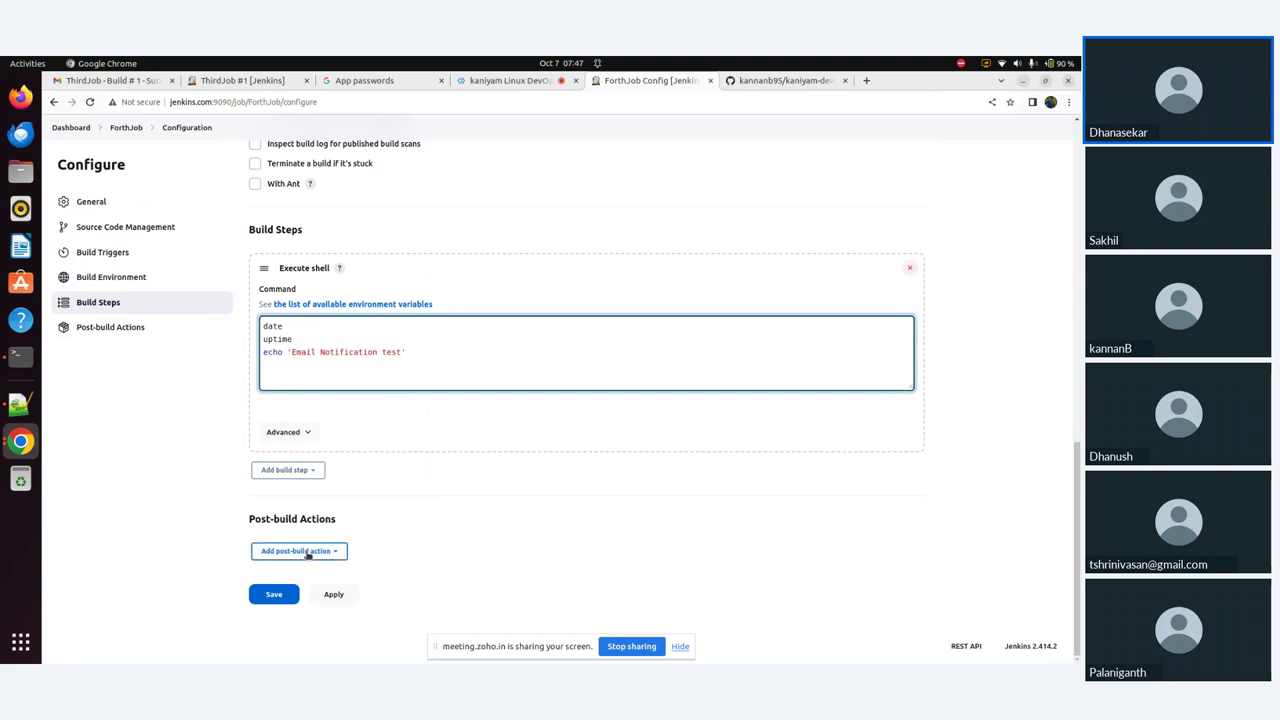
Step: Add an Editable Email Notification, clear its default recipient list, and view the ThirdJob email
left_click(306, 552)
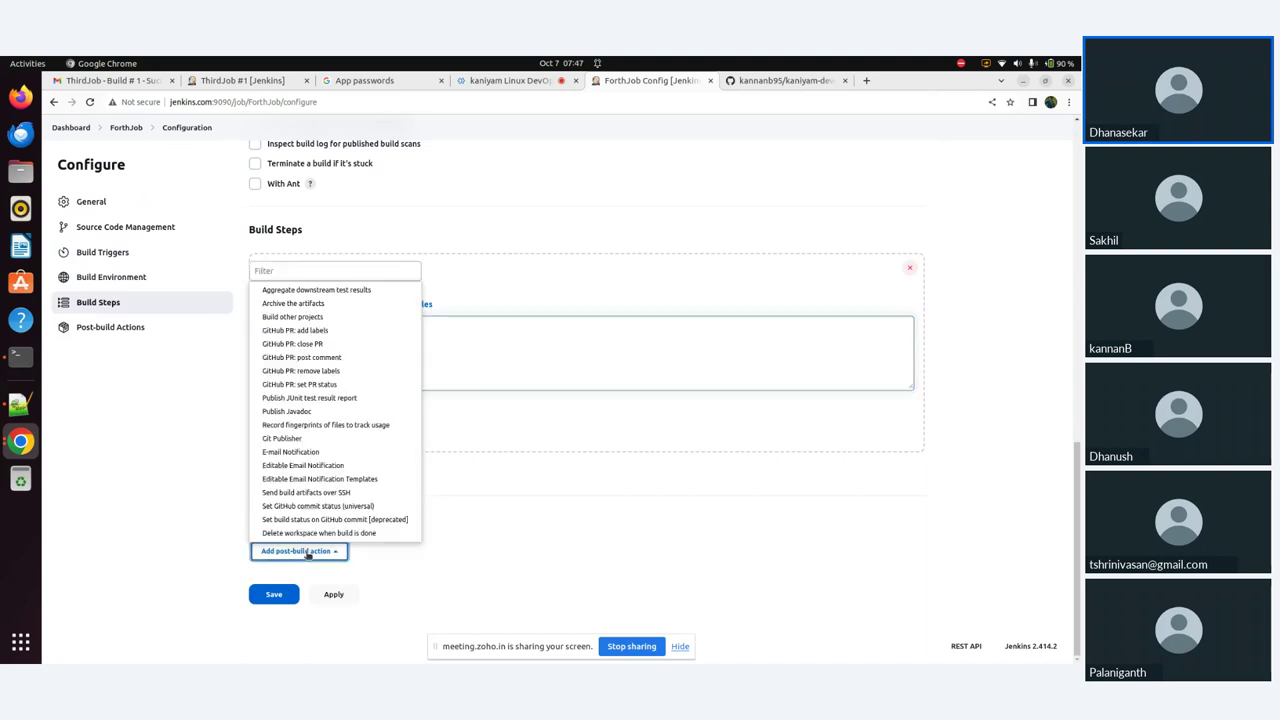
left_click(317, 466)
scroll(369, 494, "down", 2)
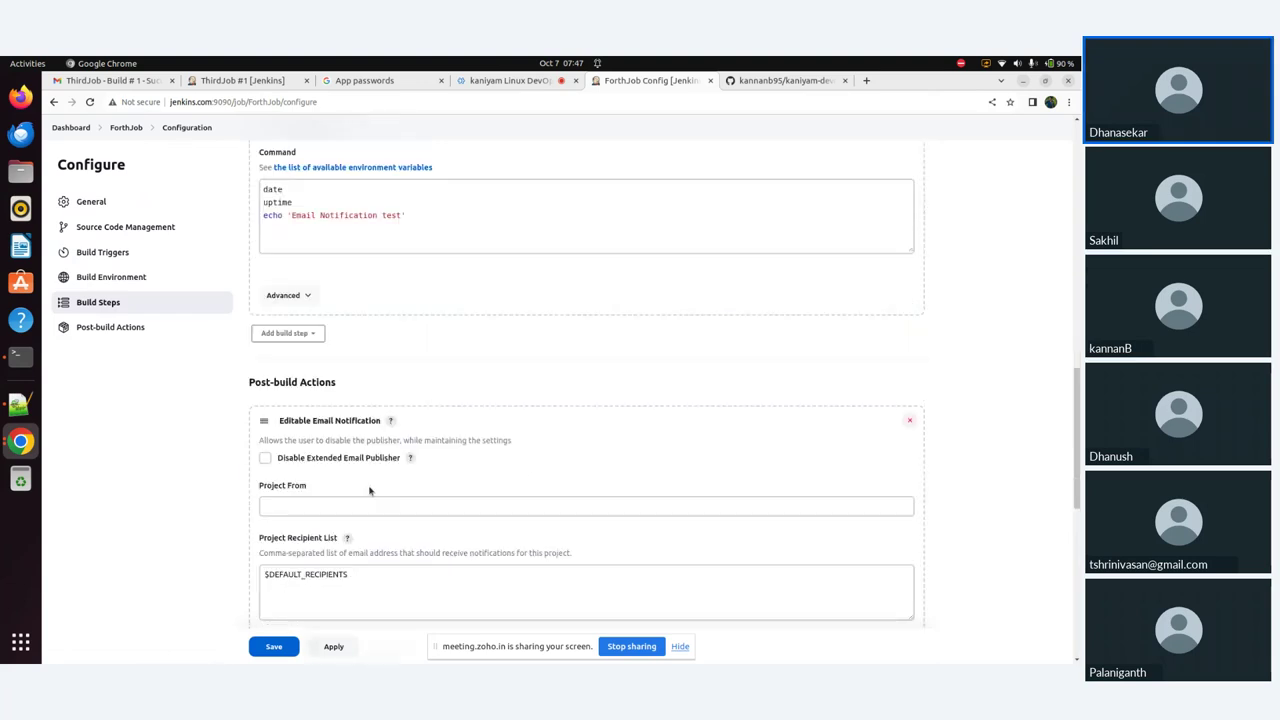
scroll(369, 490, "down", 5)
scroll(369, 490, "up", 4)
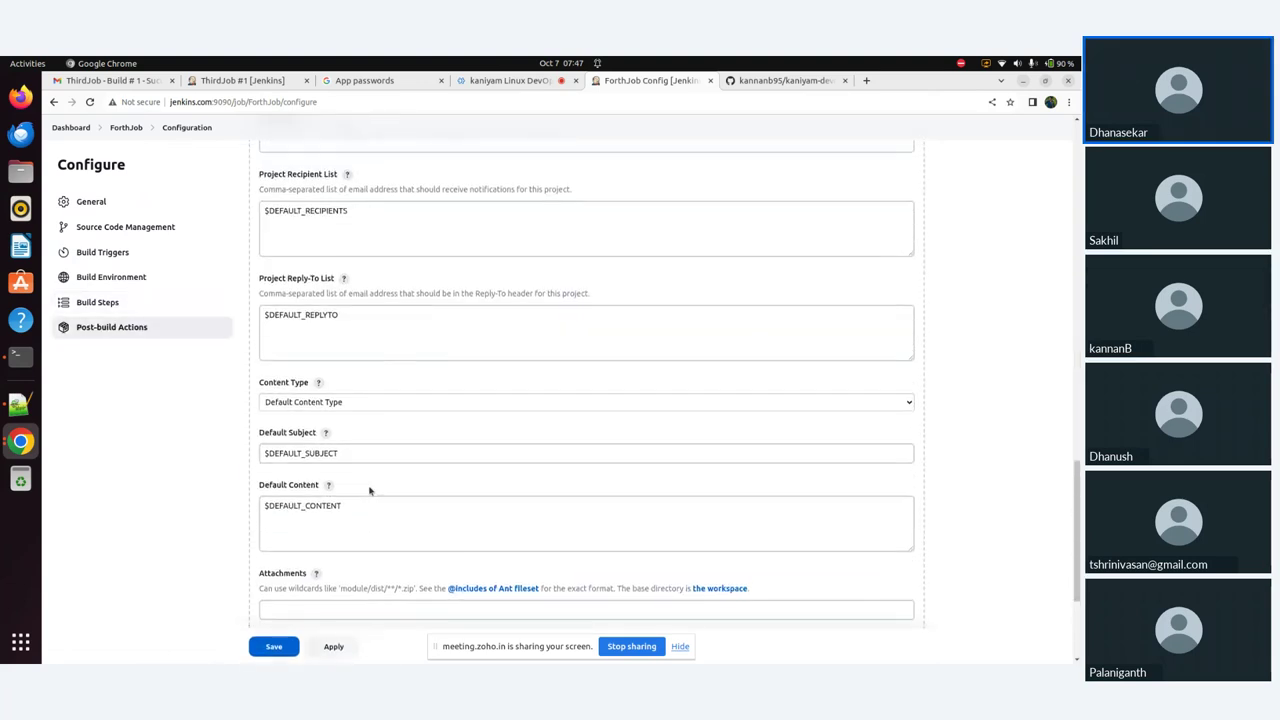
left_click(371, 224)
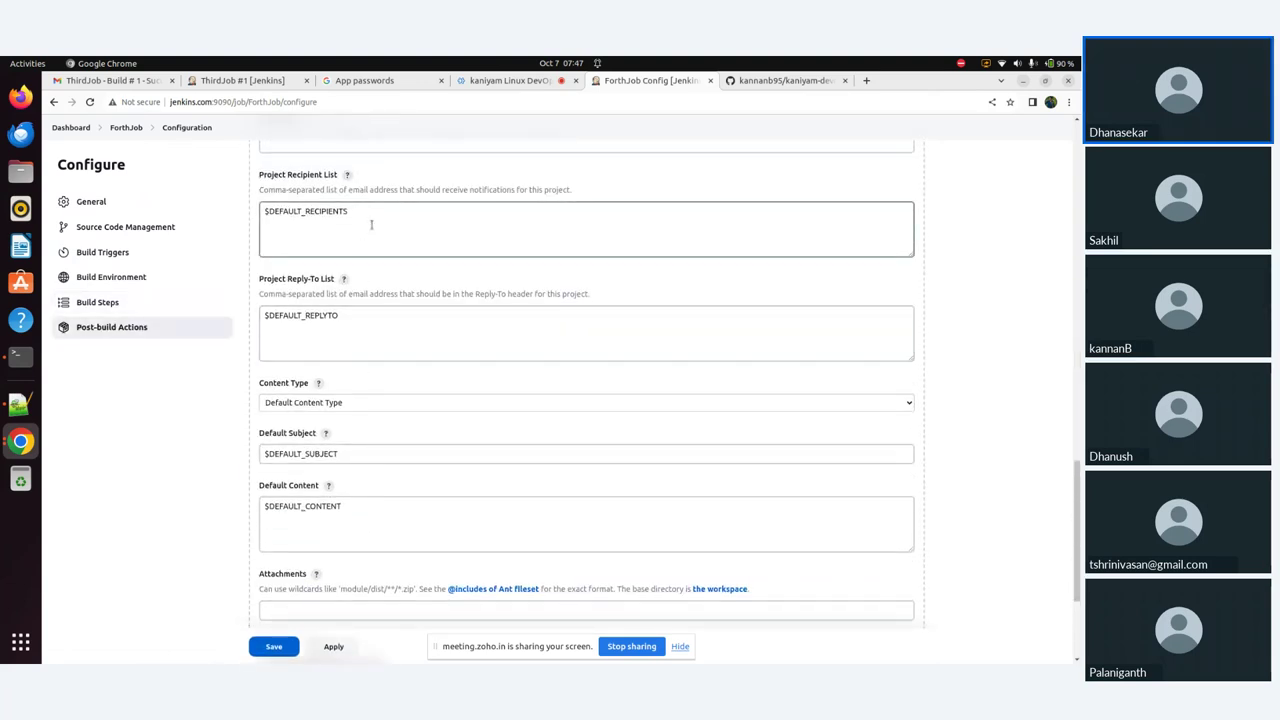
key("ctrl+a")
key("BackSpace")
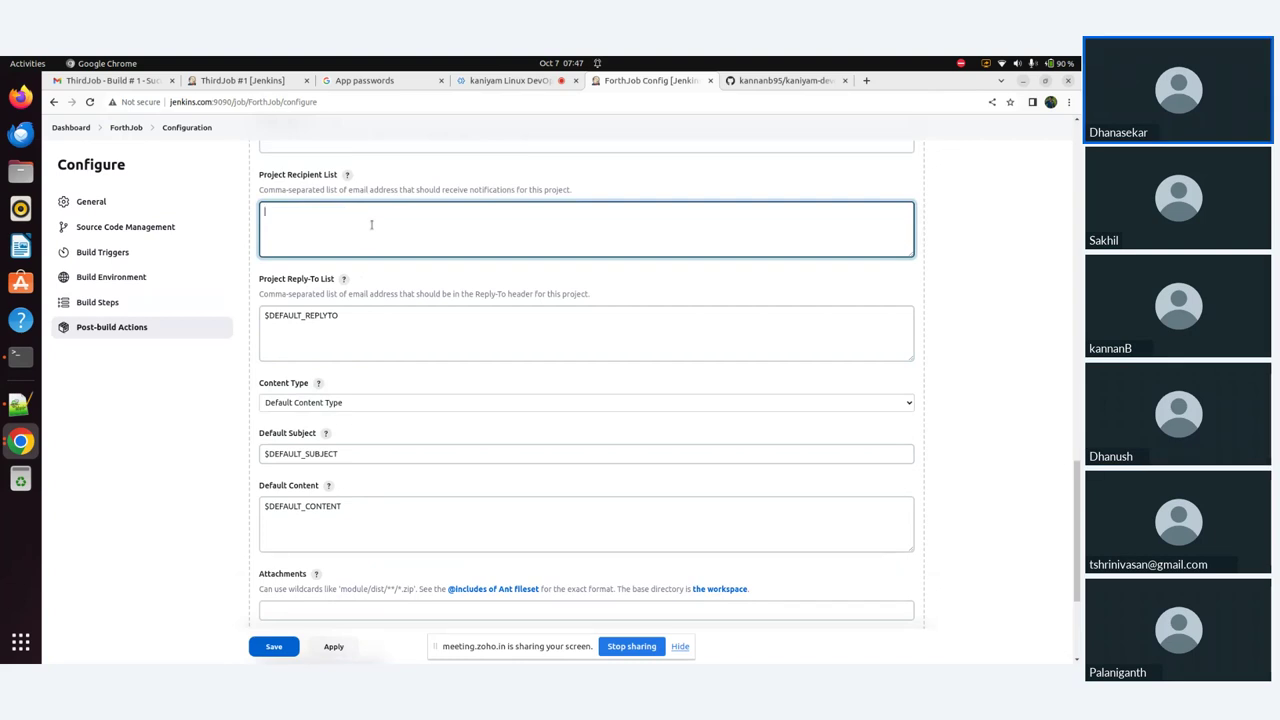
left_click(140, 84)
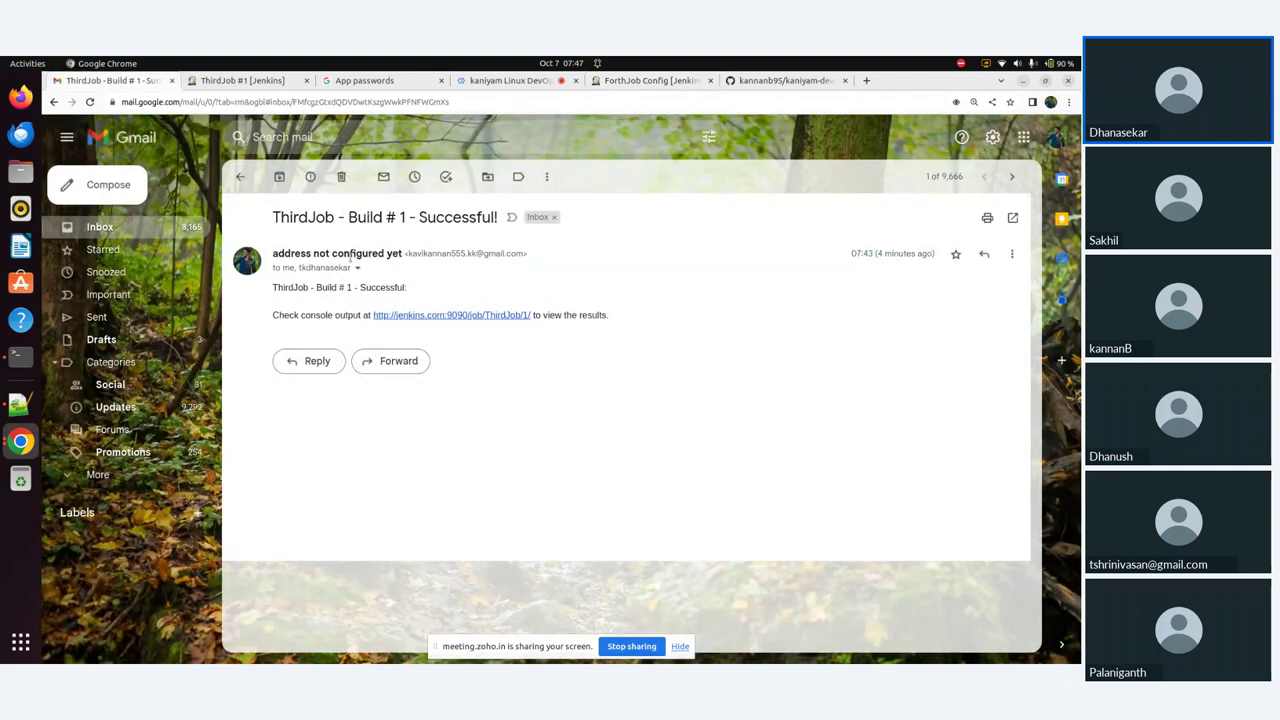
Step: Check the ThirdJob success email's sender, then return to ForthJob's configuration page
mouse_move(378, 256)
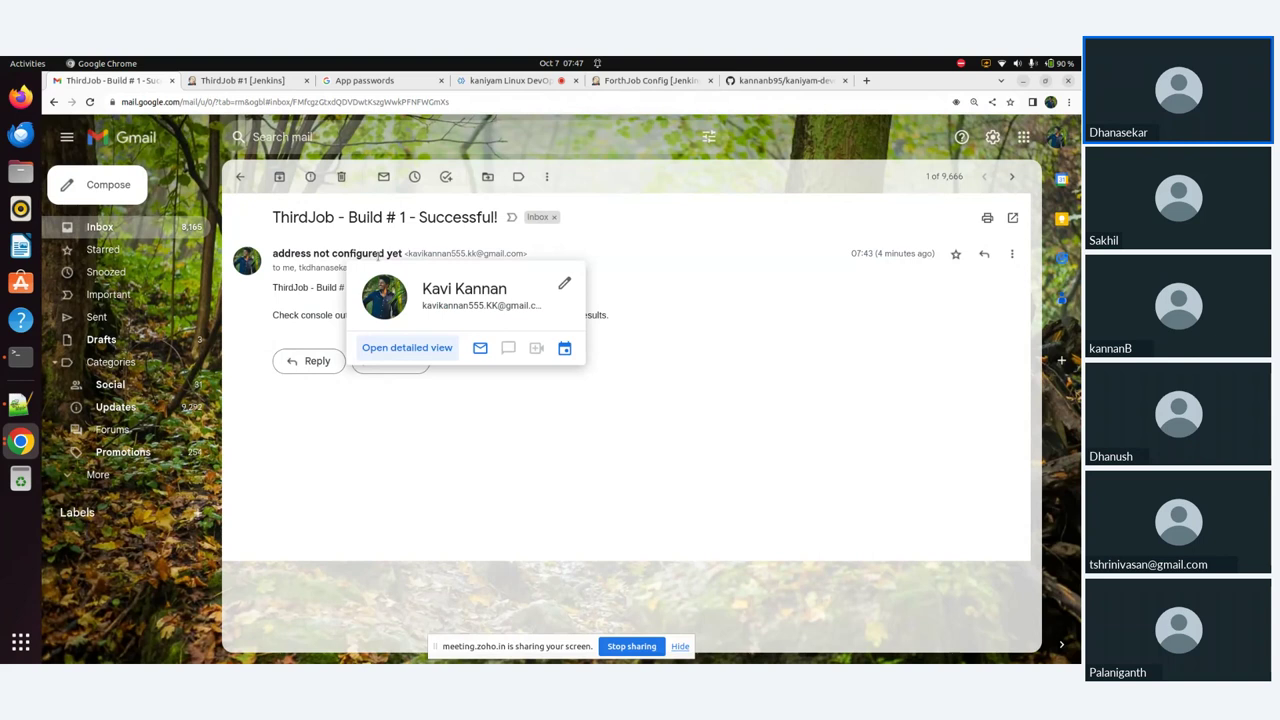
left_click(612, 82)
scroll(492, 219, "up", 3)
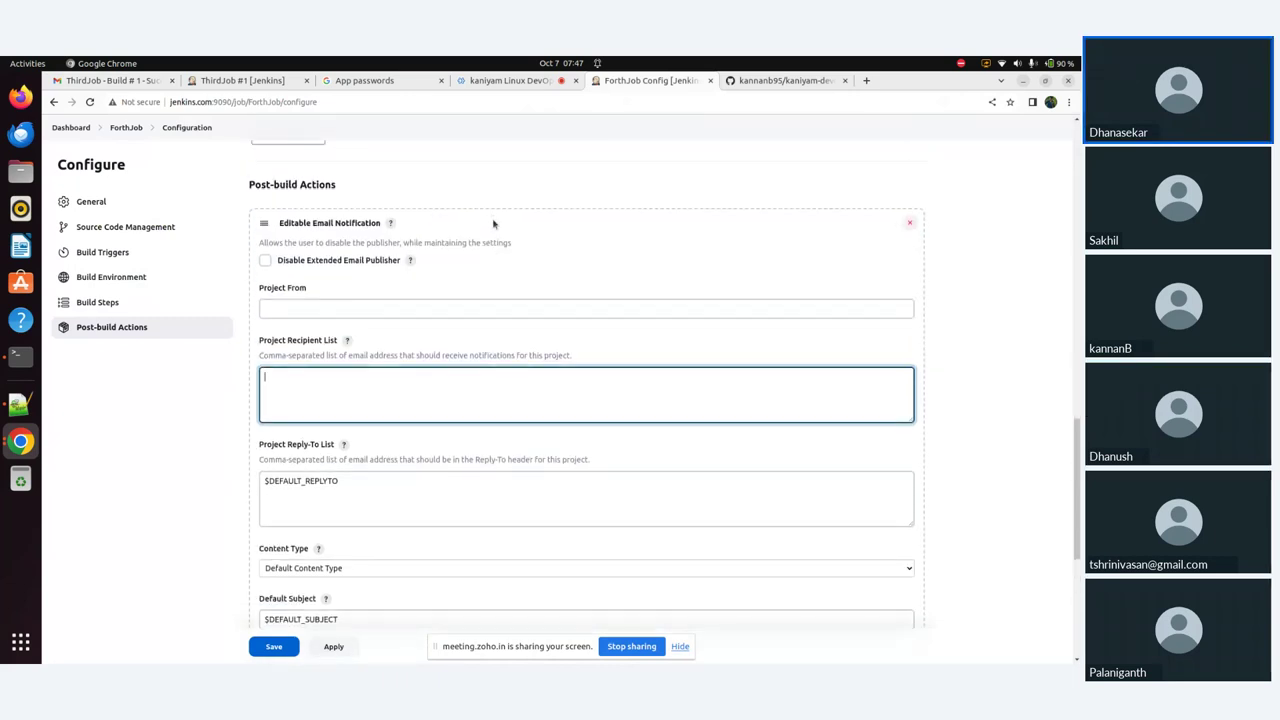
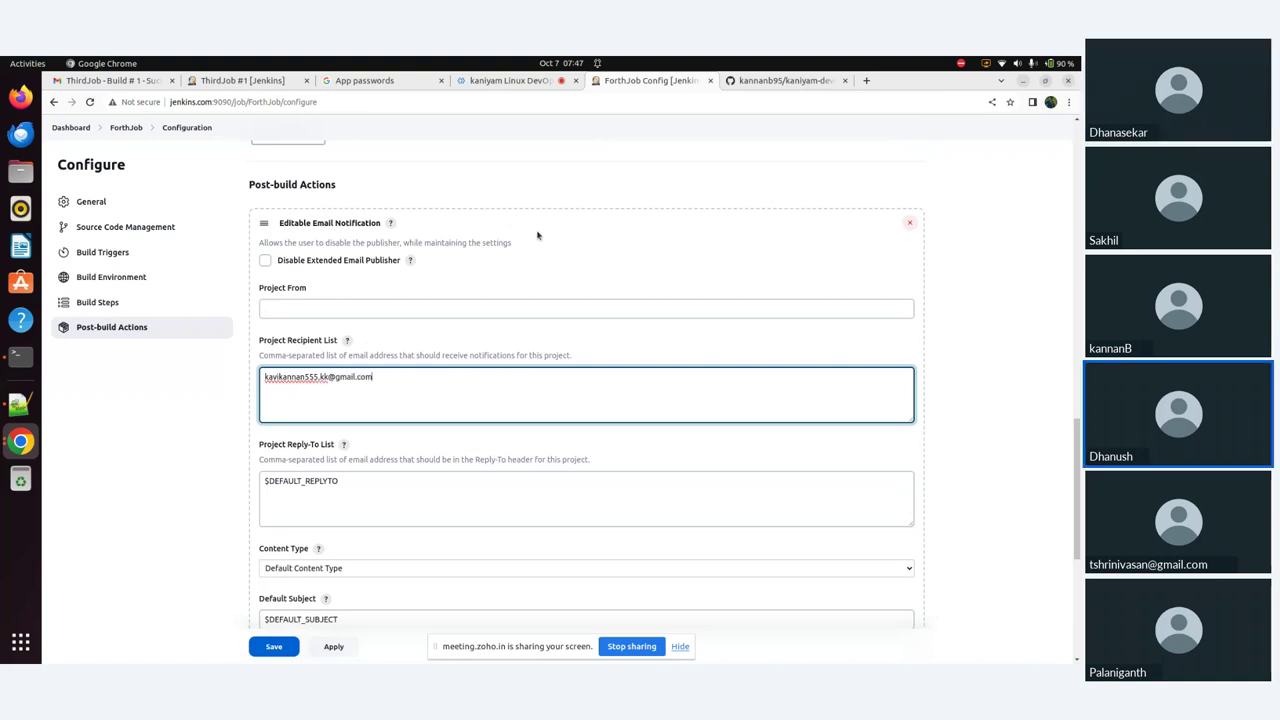
Step: Enter two Gmail addresses, comma-separated with a trailing comma, as ForthJob's project recipients
scroll(547, 305, "down", 1)
scroll(547, 305, "down", 5)
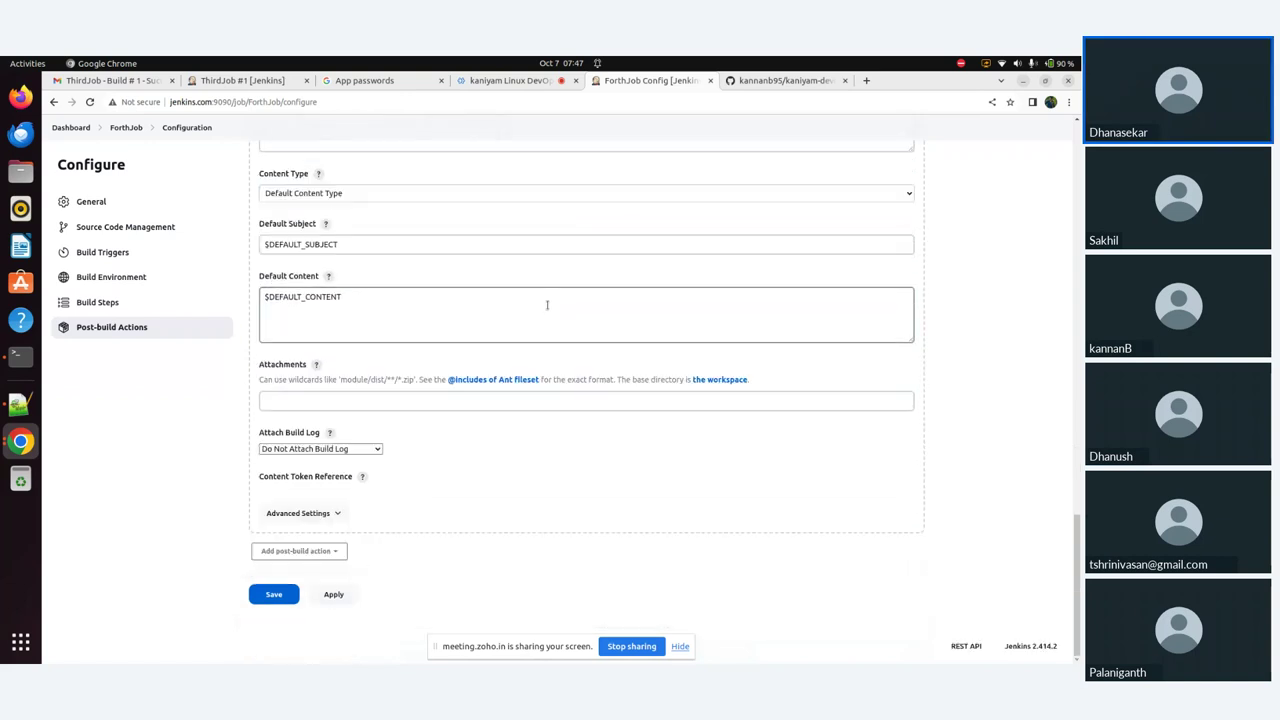
scroll(548, 310, "up", 5)
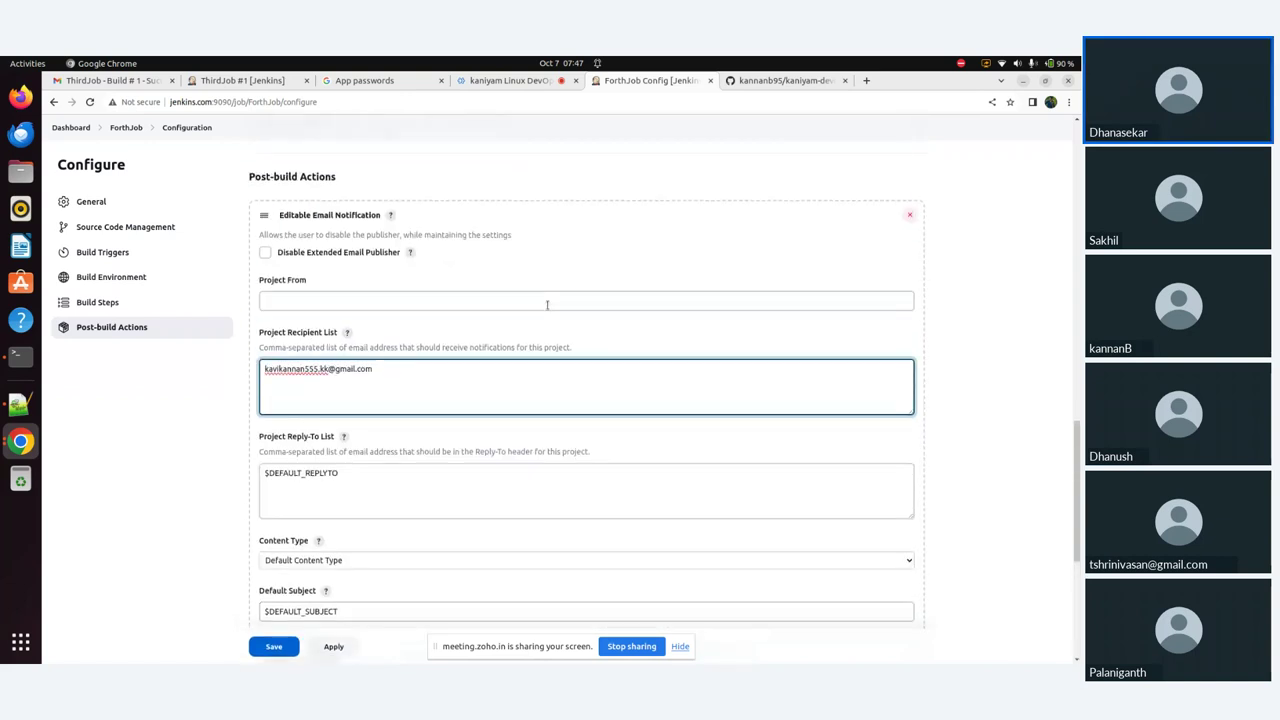
type(",")
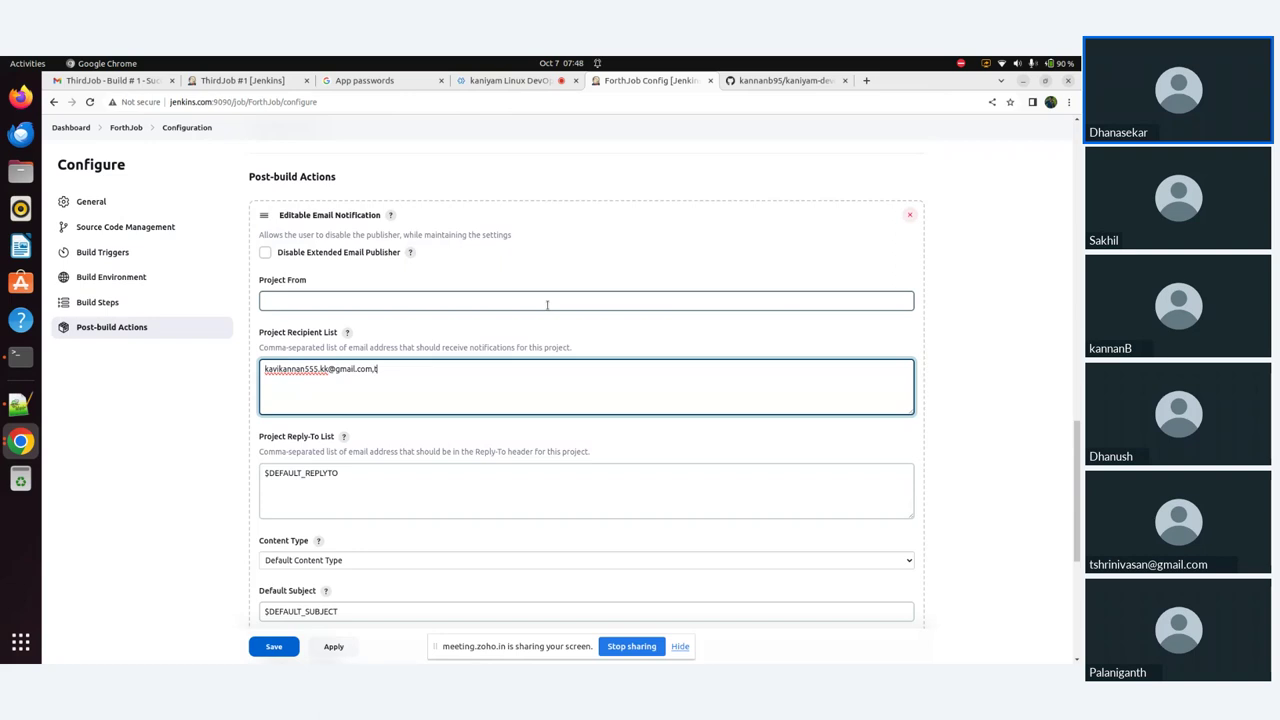
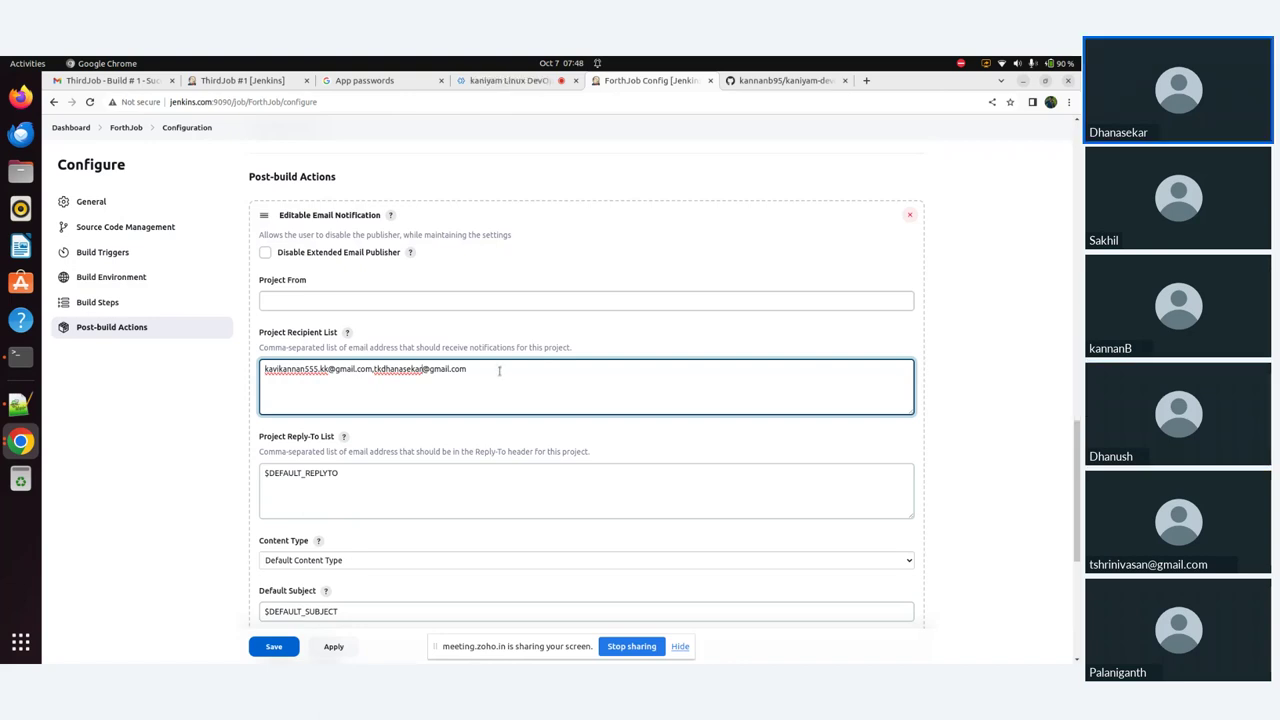
type(",")
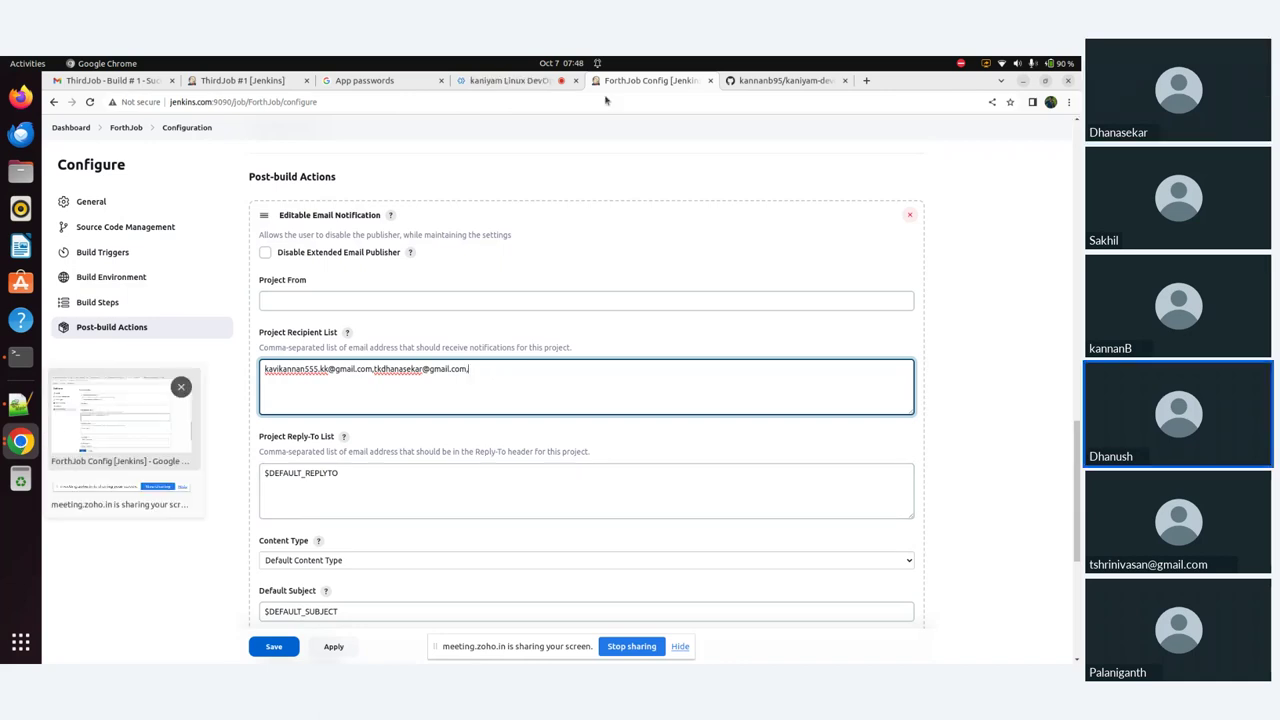
Step: Copy a participant's email from the Zoho Meeting chat and paste it as the third recipient
left_click(525, 79)
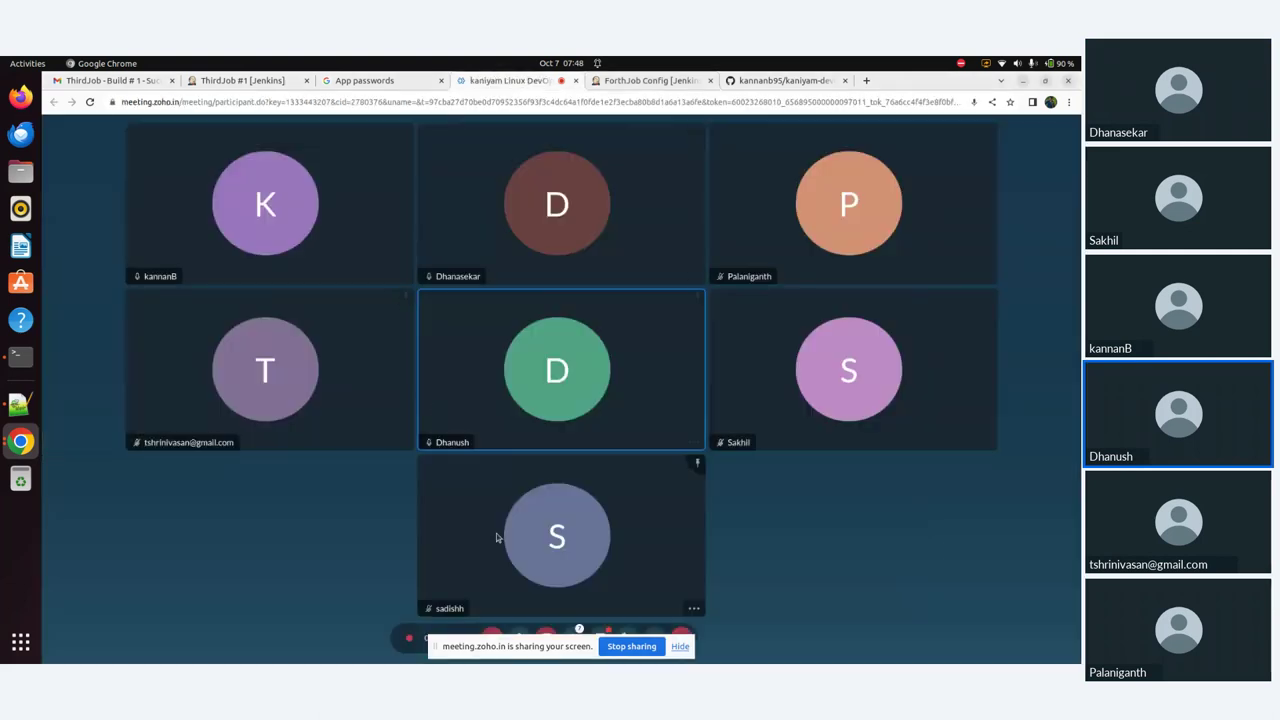
left_click(681, 647)
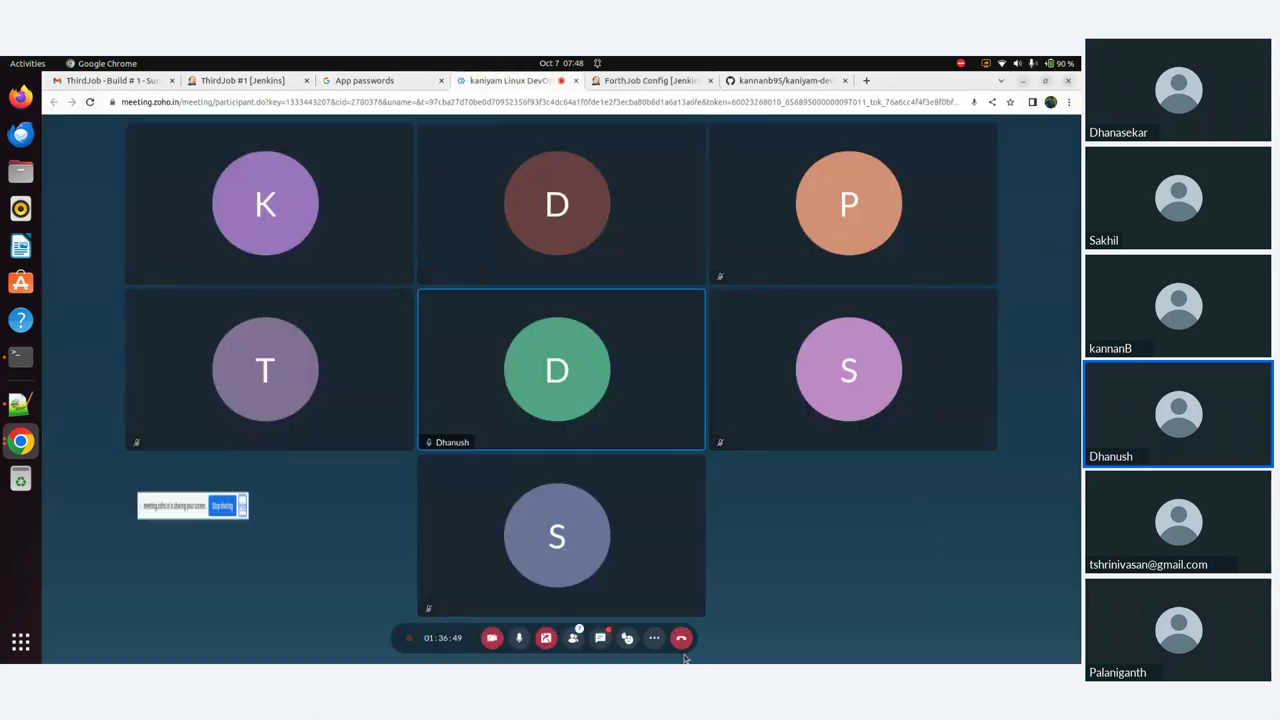
left_click(601, 639)
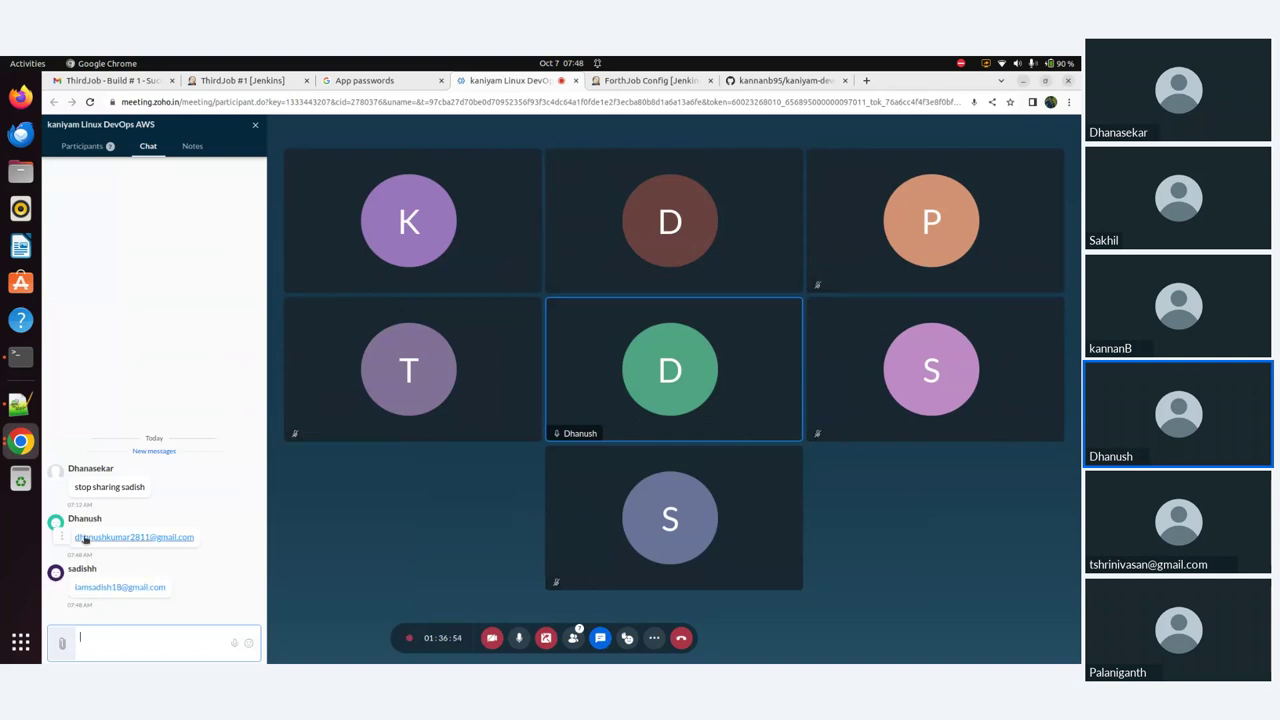
left_click_drag(73, 540, 221, 545)
key("ctrl+c")
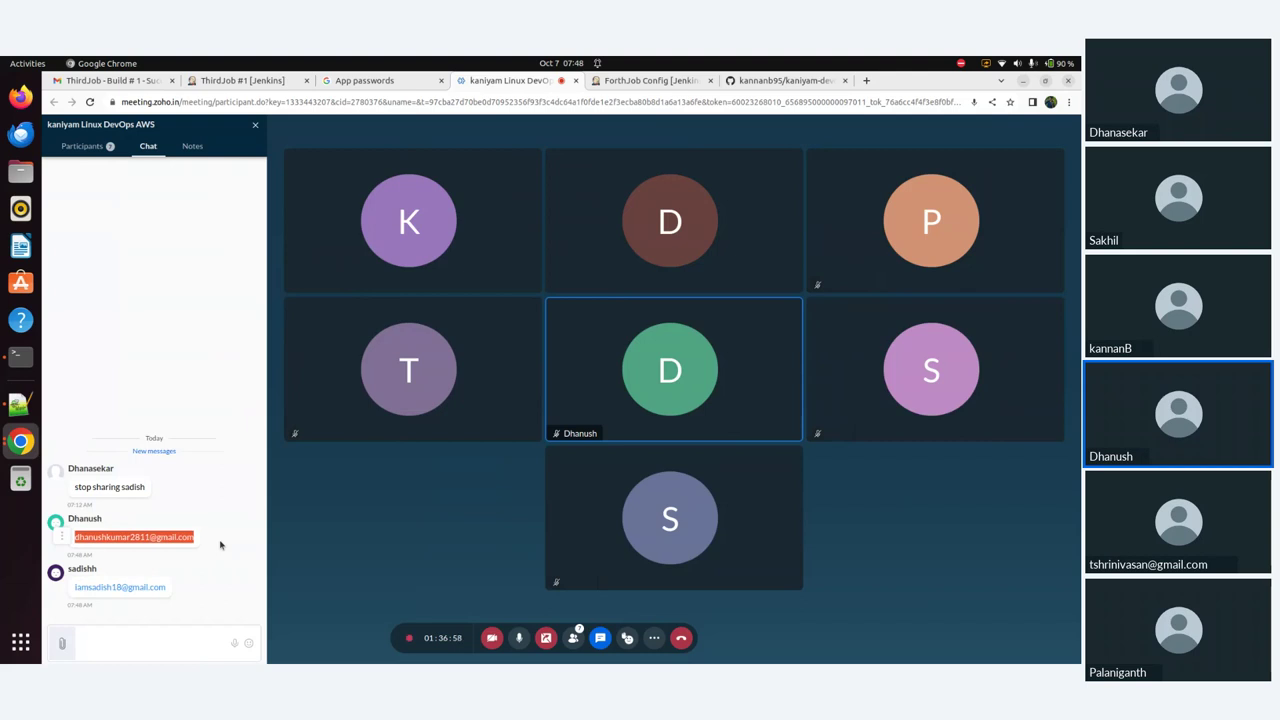
left_click(669, 82)
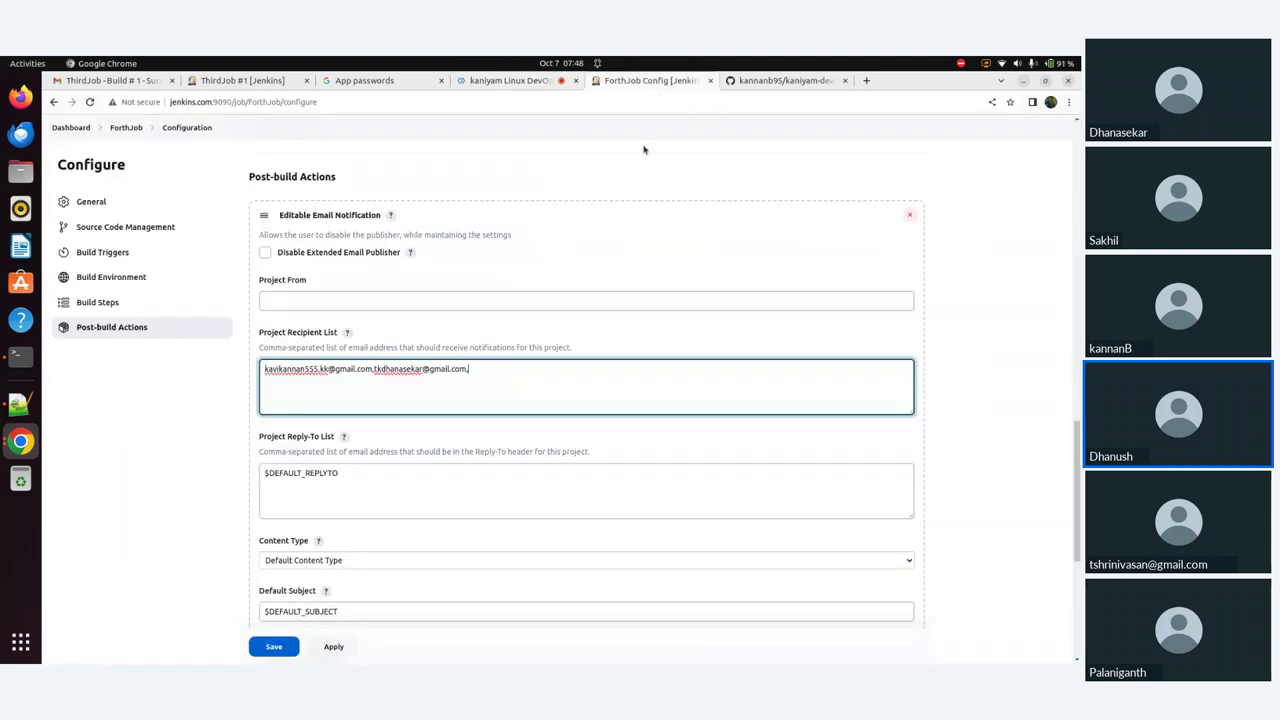
key("ctrl+v")
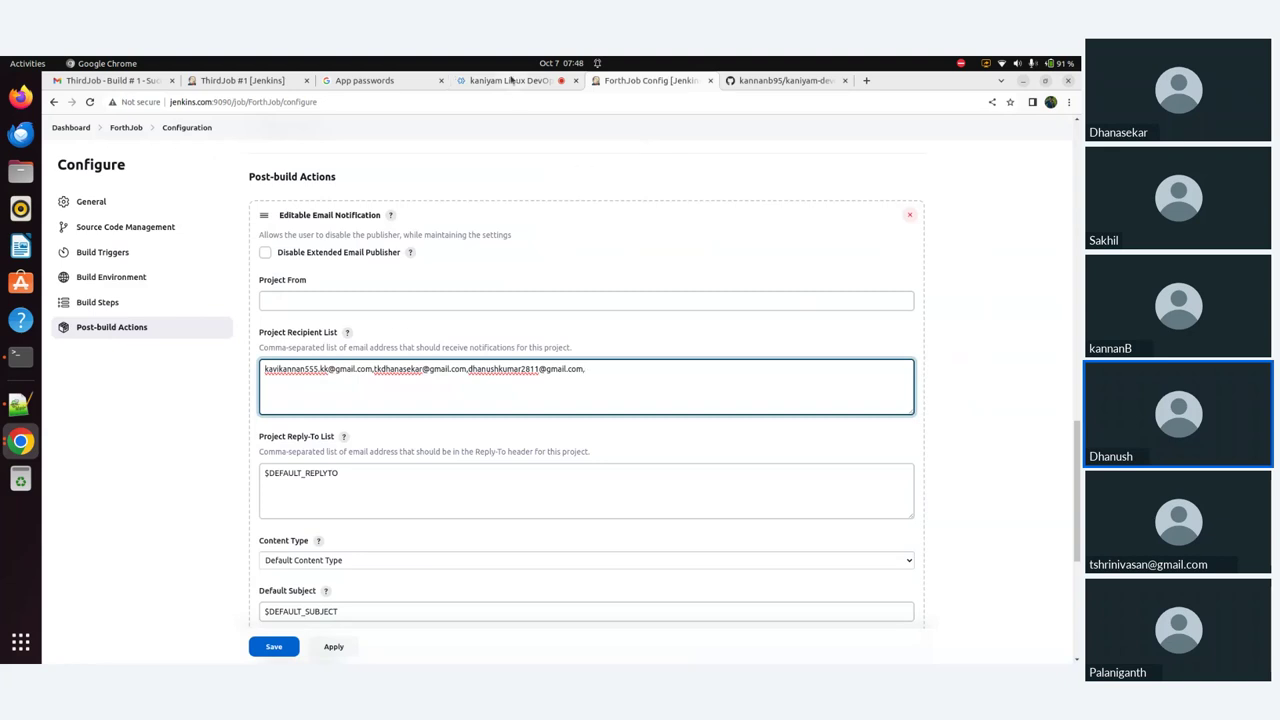
Step: Copy another participant's chat email and paste it as the fourth recipient
left_click(511, 80)
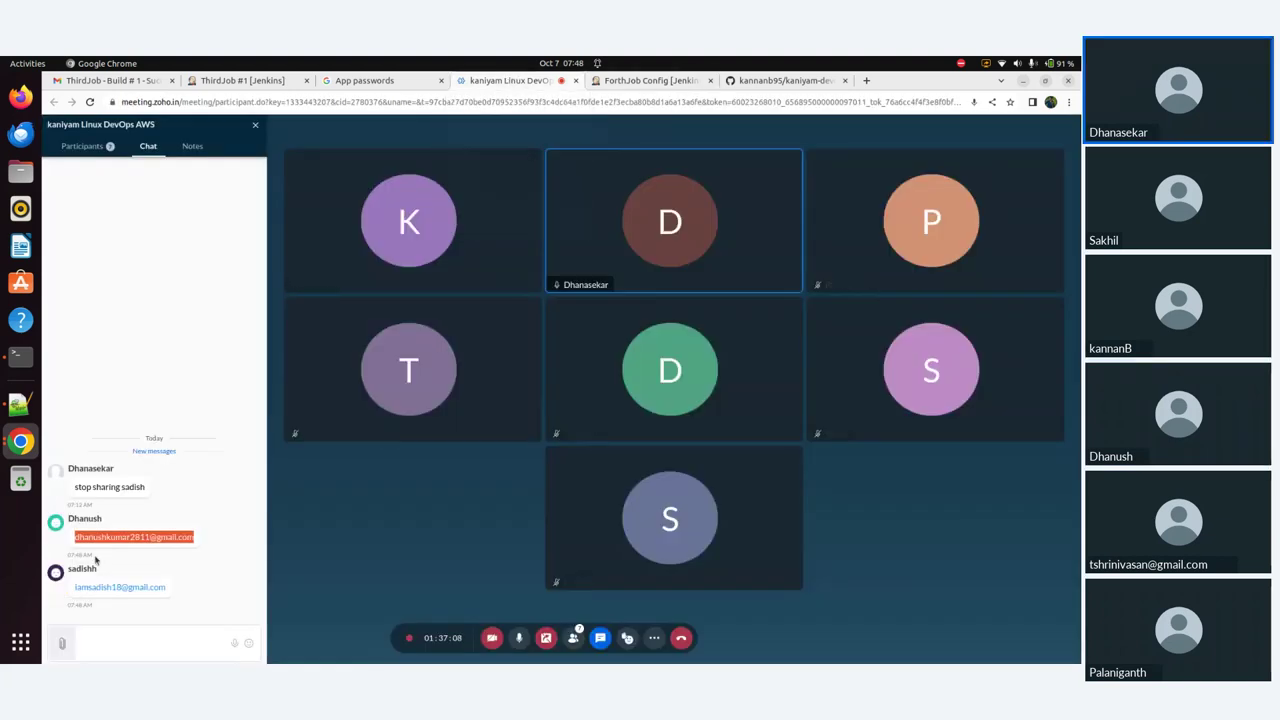
left_click(72, 590)
left_click_drag(72, 590, 166, 594)
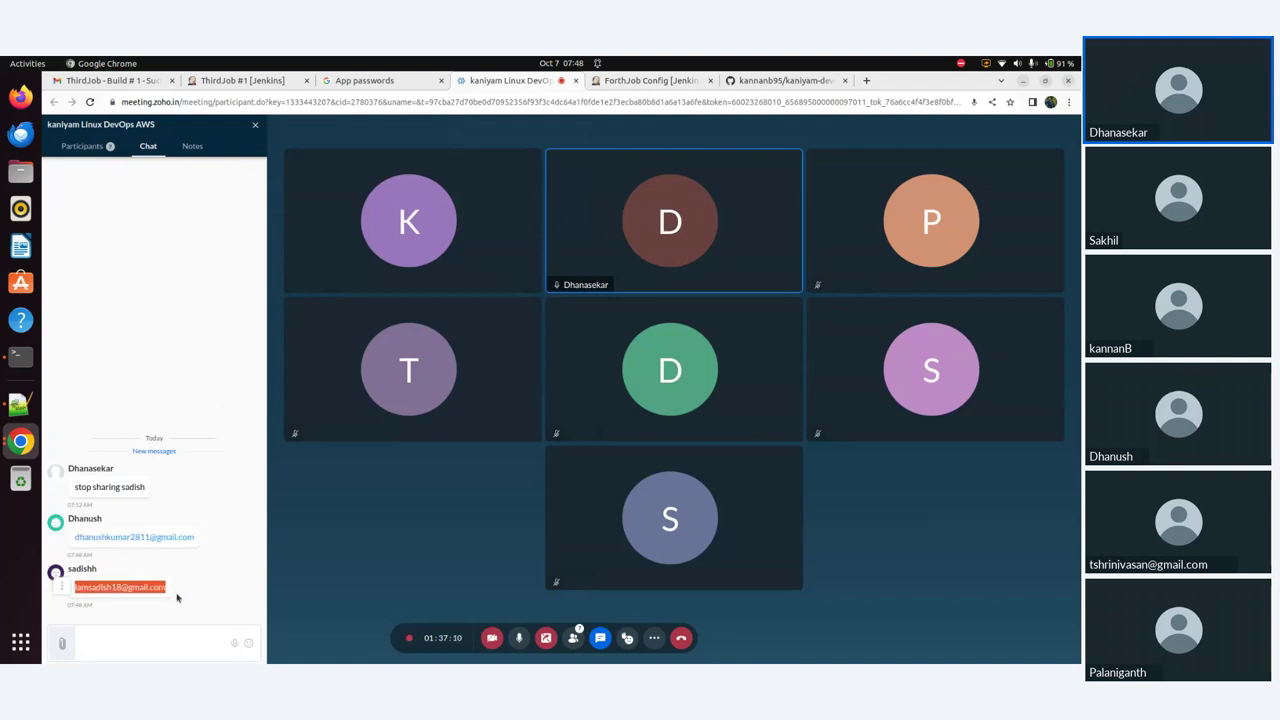
left_click(640, 80)
key("ctrl+v")
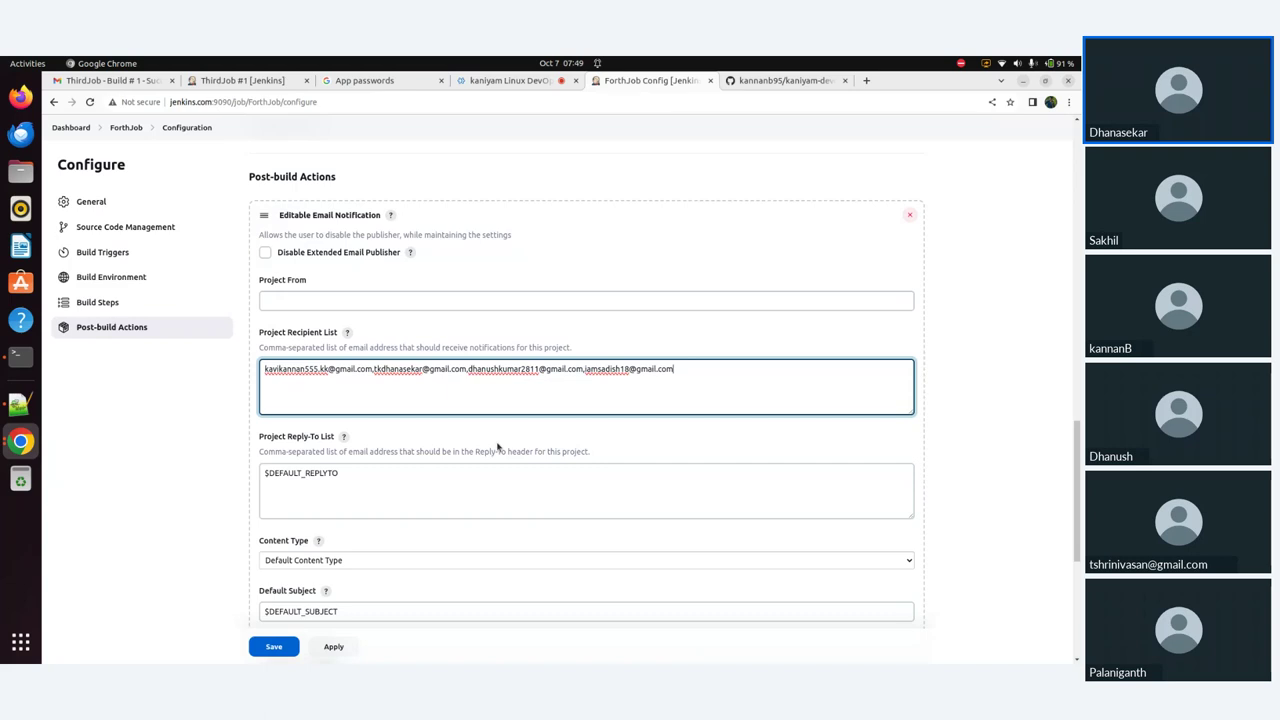
Step: Apply and save ForthJob's configuration, returning to its project page
scroll(497, 447, "down", 7)
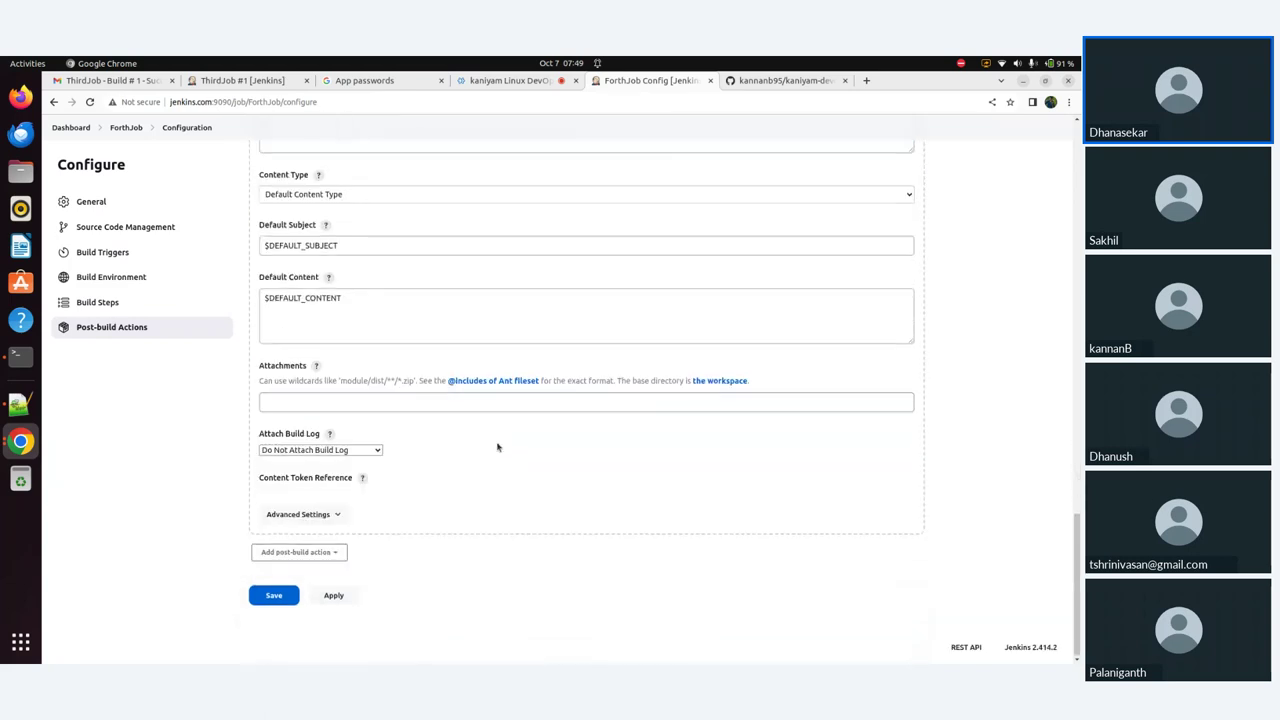
left_click(334, 597)
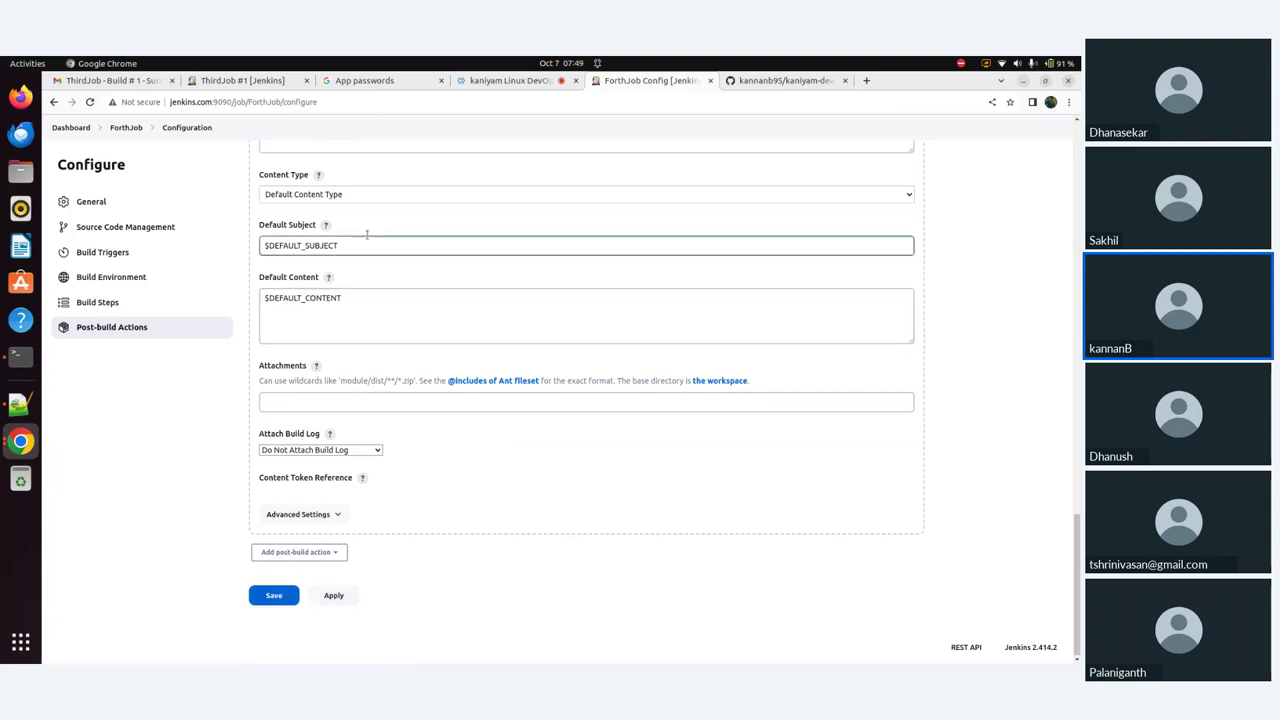
scroll(320, 300, "up", 3)
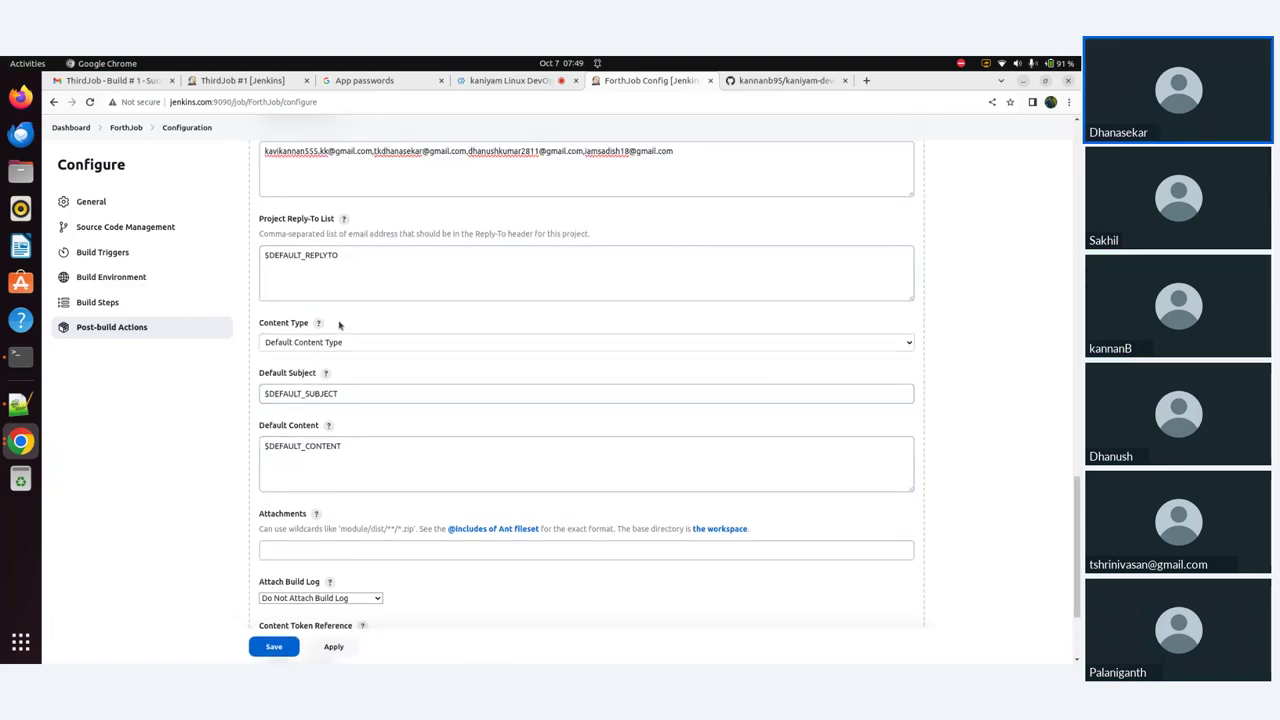
scroll(339, 325, "down", 3)
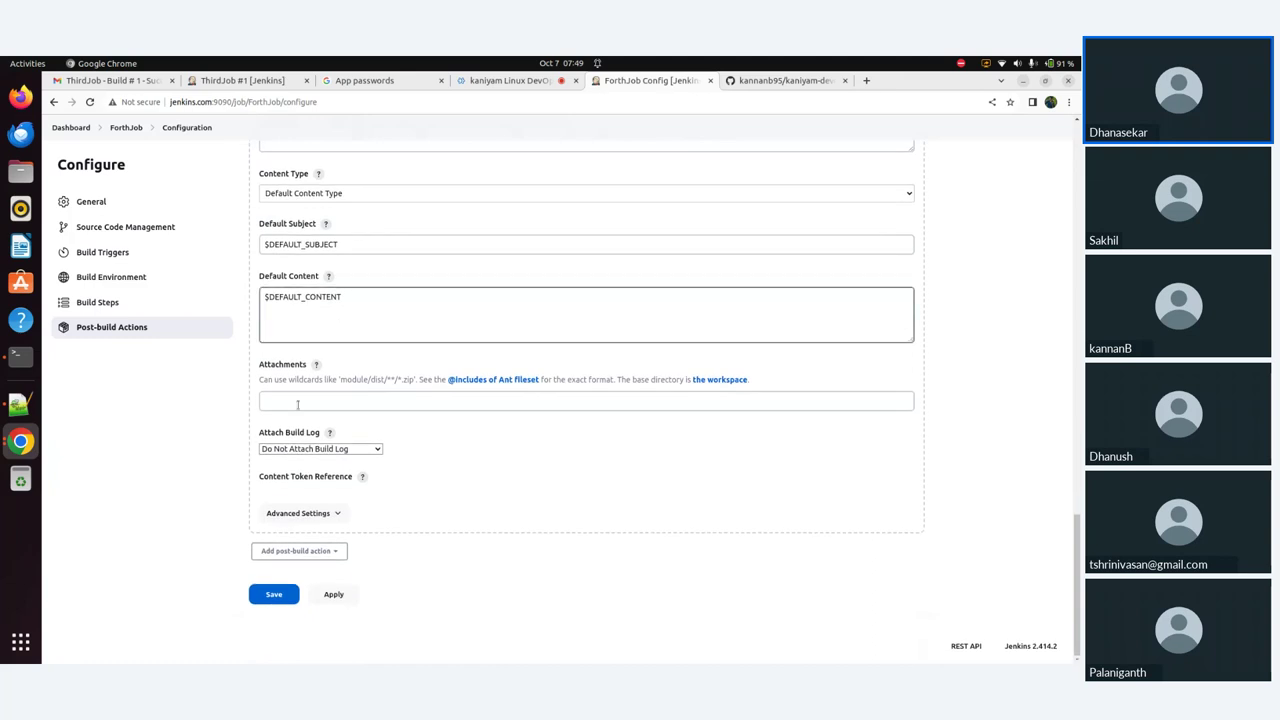
left_click(272, 594)
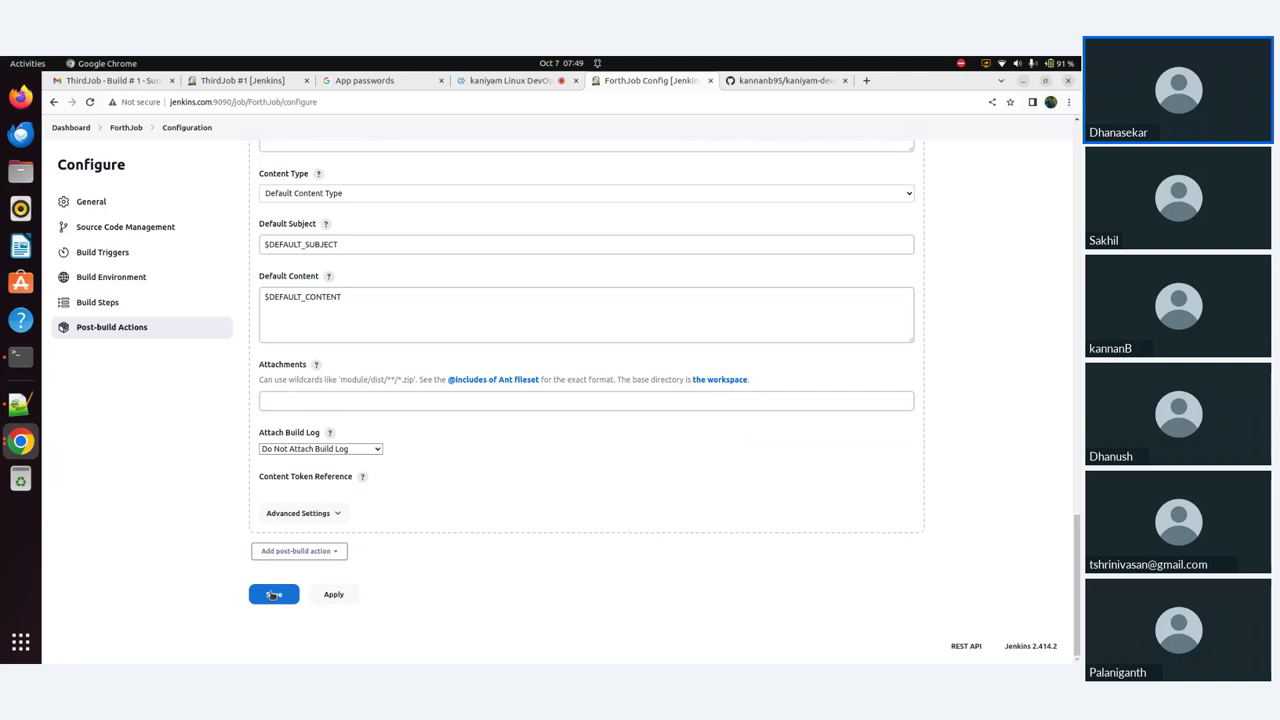
left_click(279, 596)
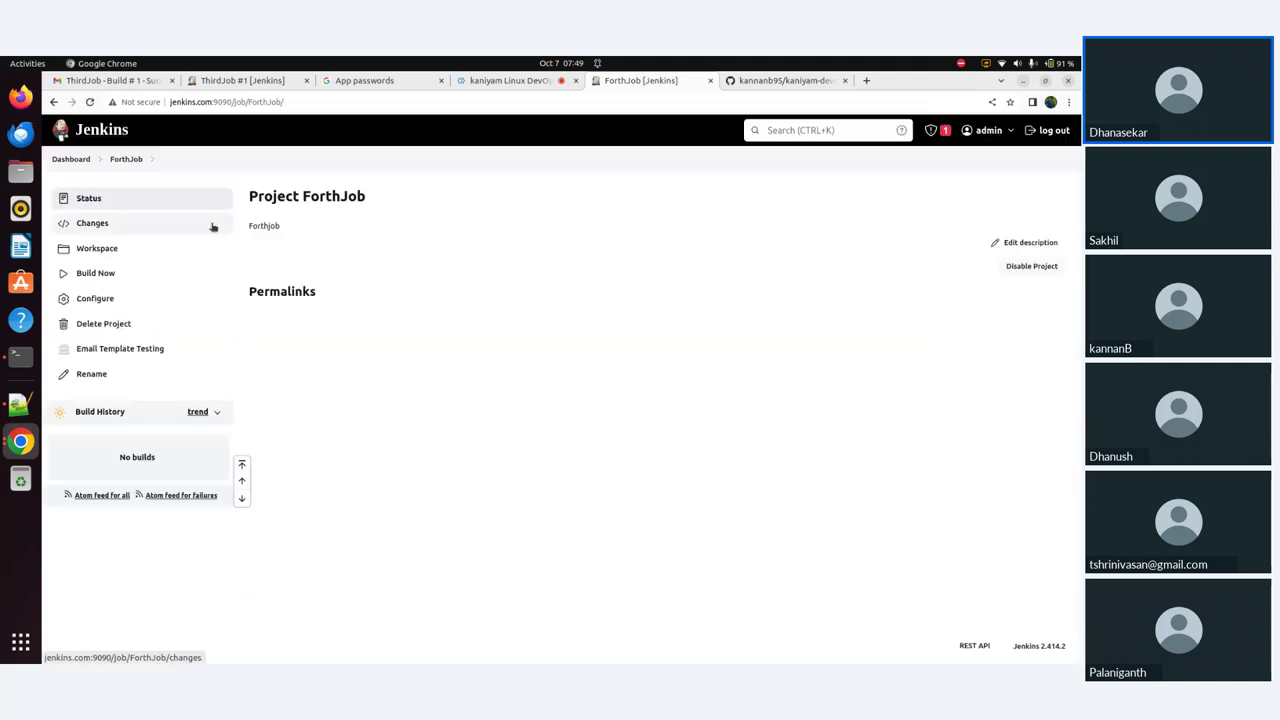
Step: Open the System page under Manage Jenkins and scroll through its settings
left_click(66, 159)
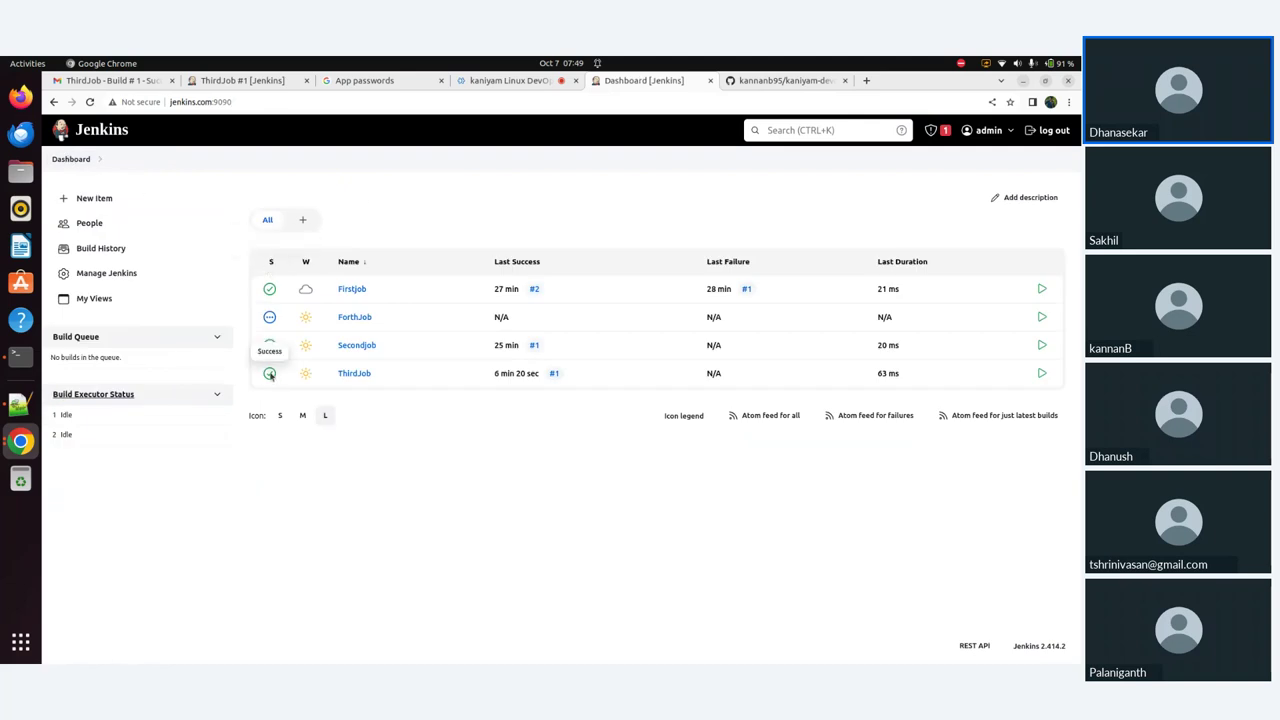
left_click(136, 276)
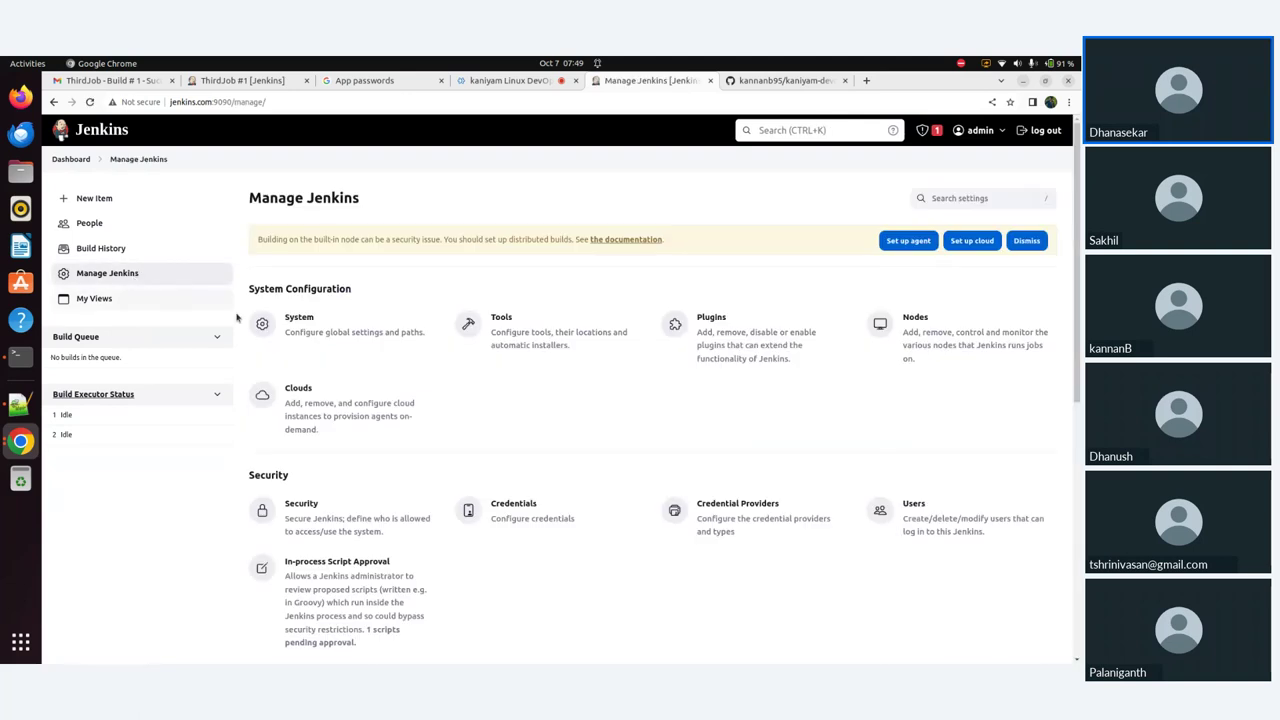
left_click(311, 335)
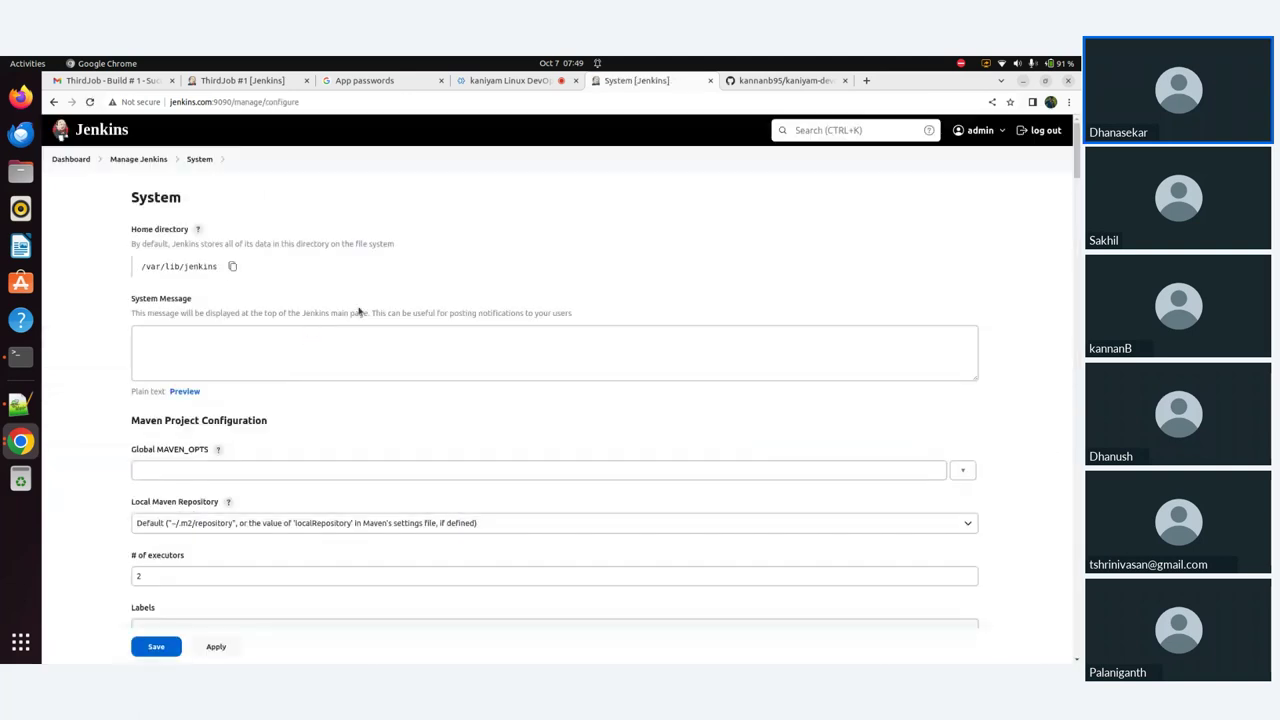
scroll(383, 309, "down", 5)
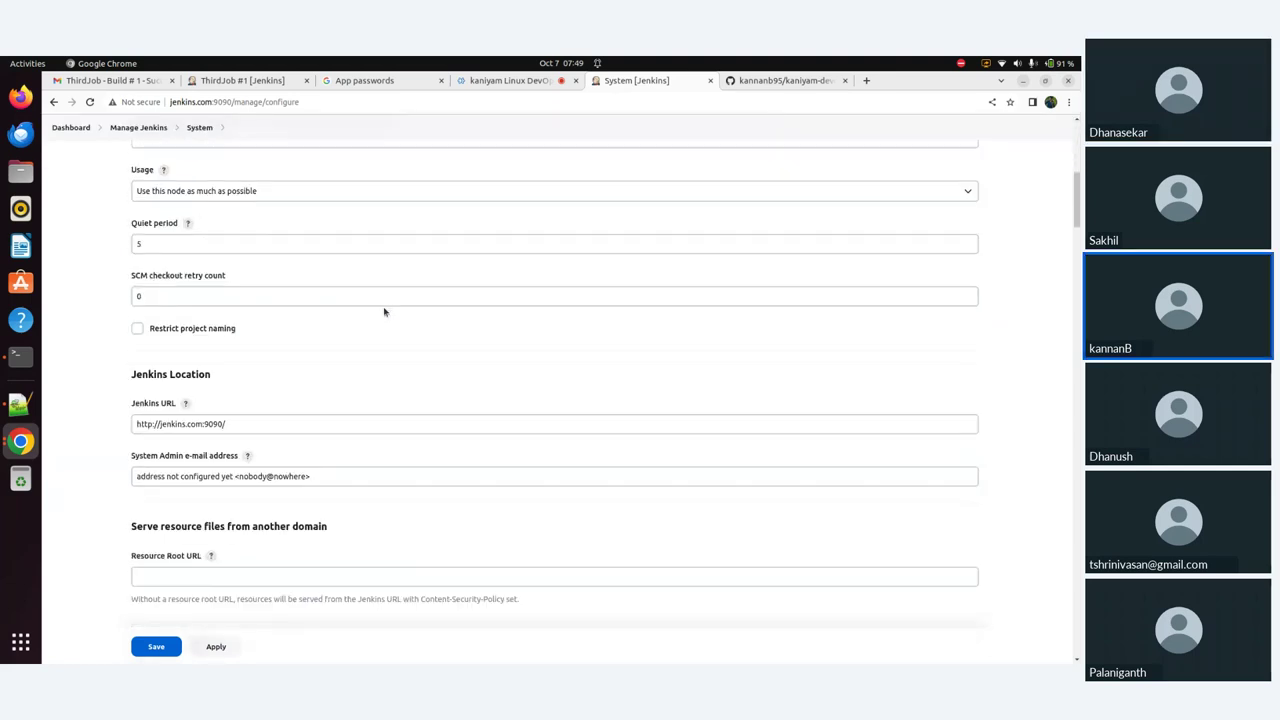
scroll(383, 312, "down", 5)
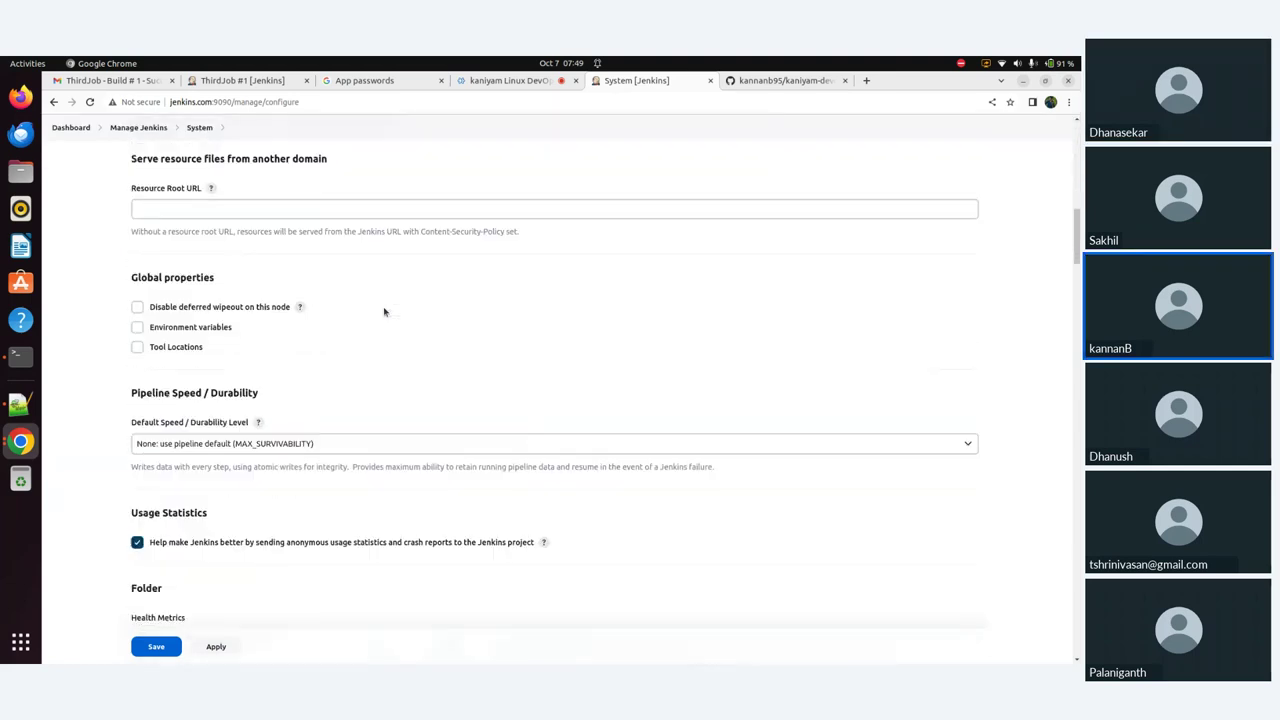
scroll(383, 312, "down", 5)
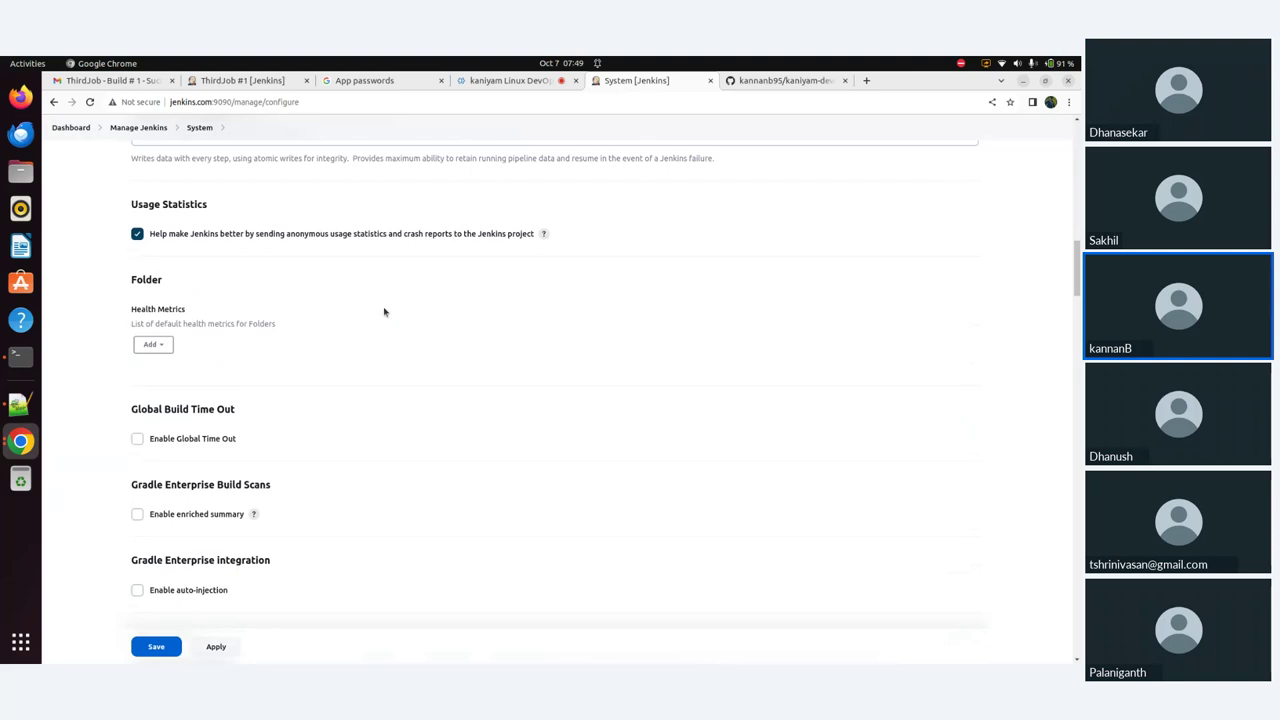
scroll(383, 312, "down", 5)
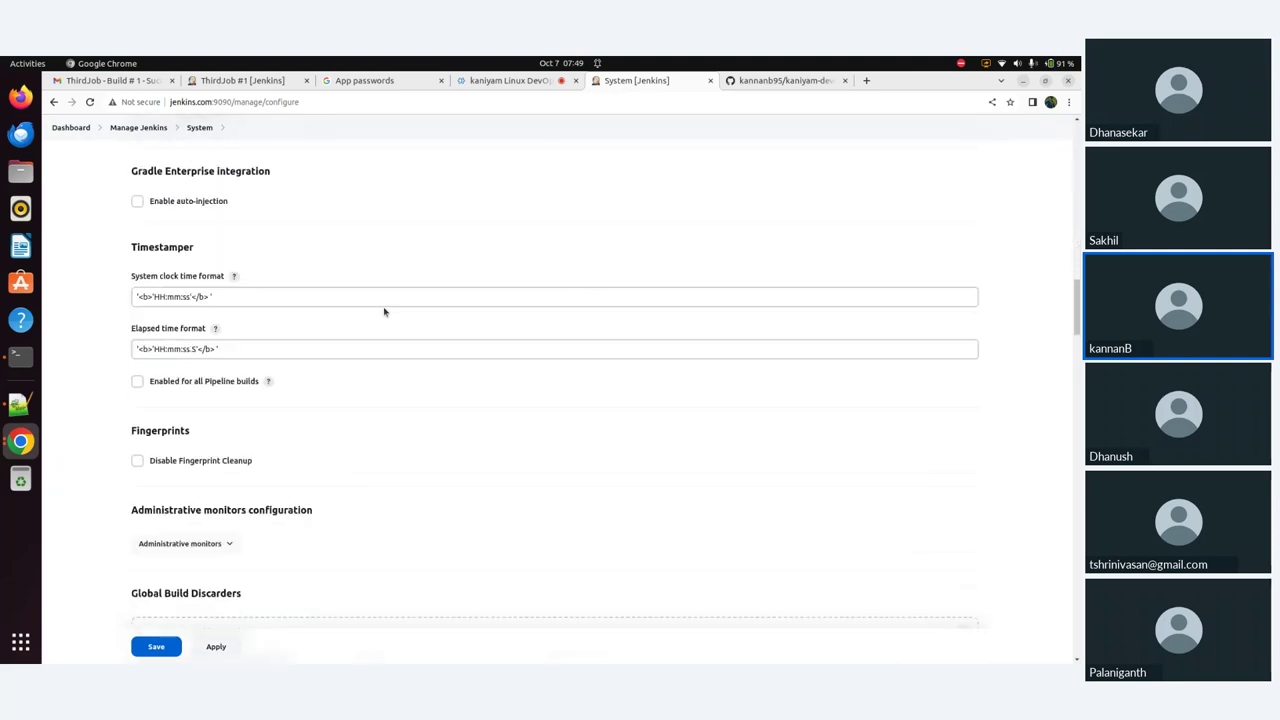
scroll(383, 312, "down", 3)
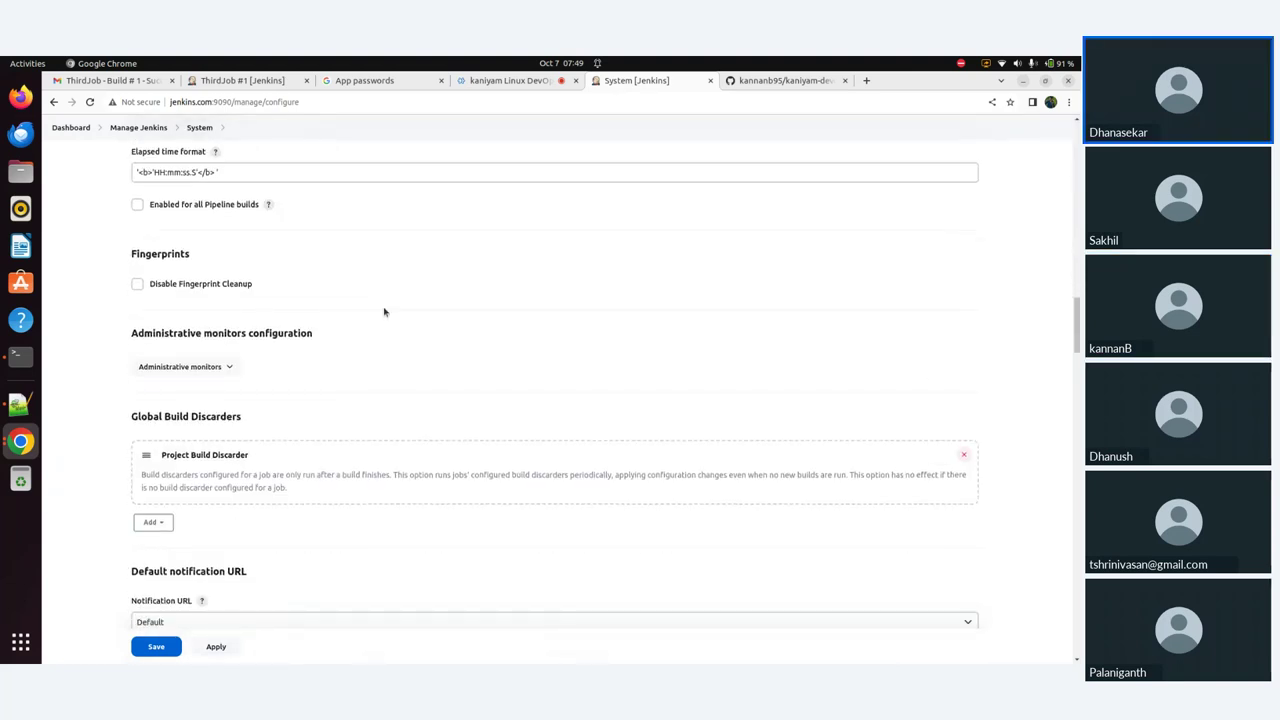
scroll(383, 312, "down", 6)
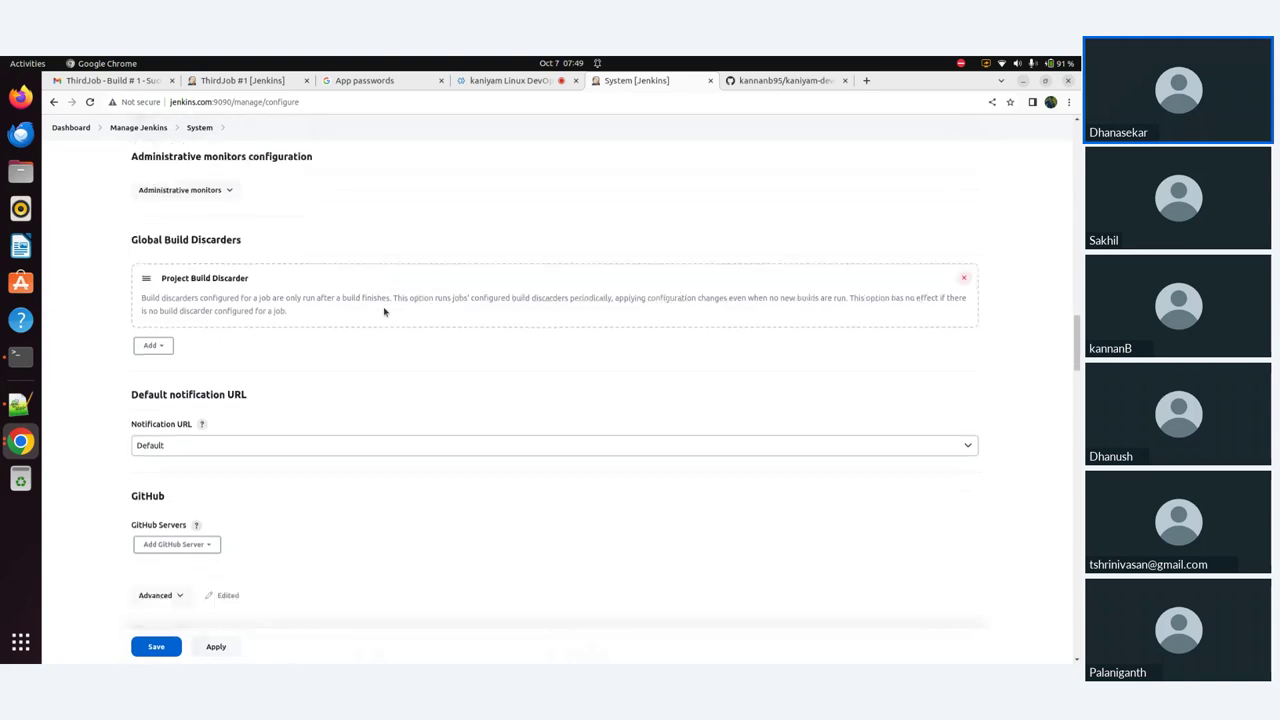
scroll(383, 312, "up", 14)
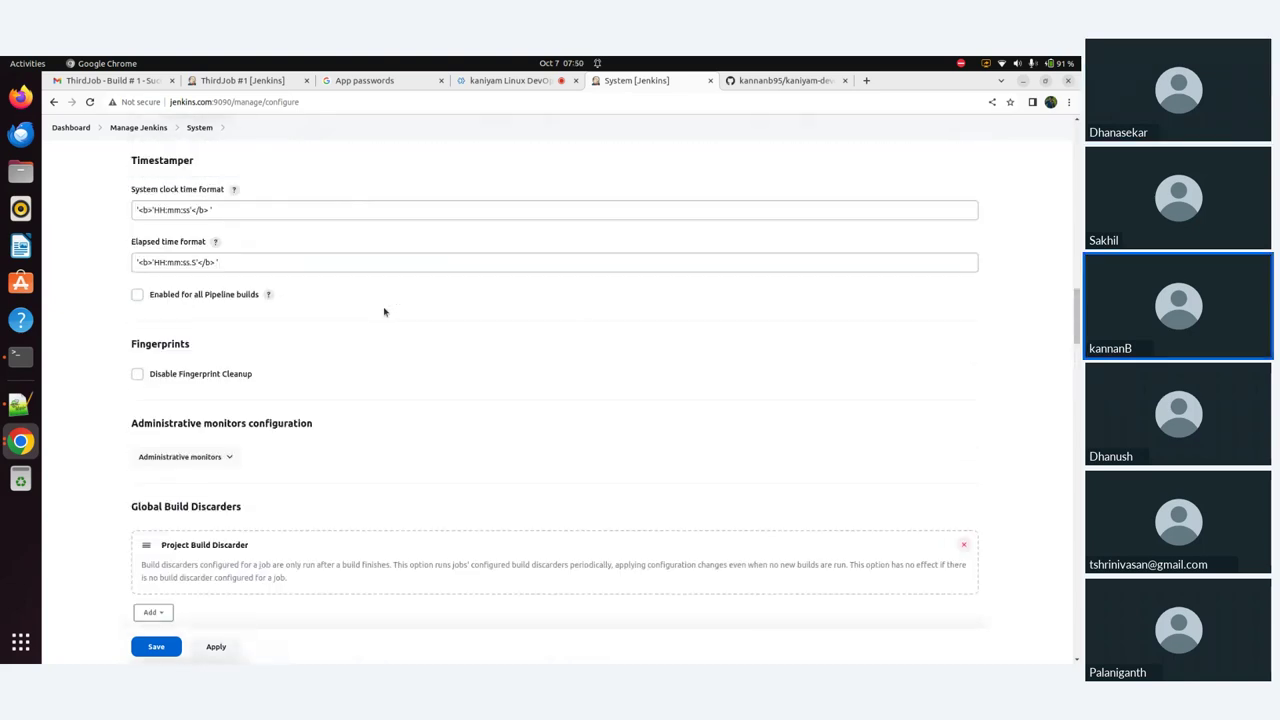
scroll(383, 312, "up", 5)
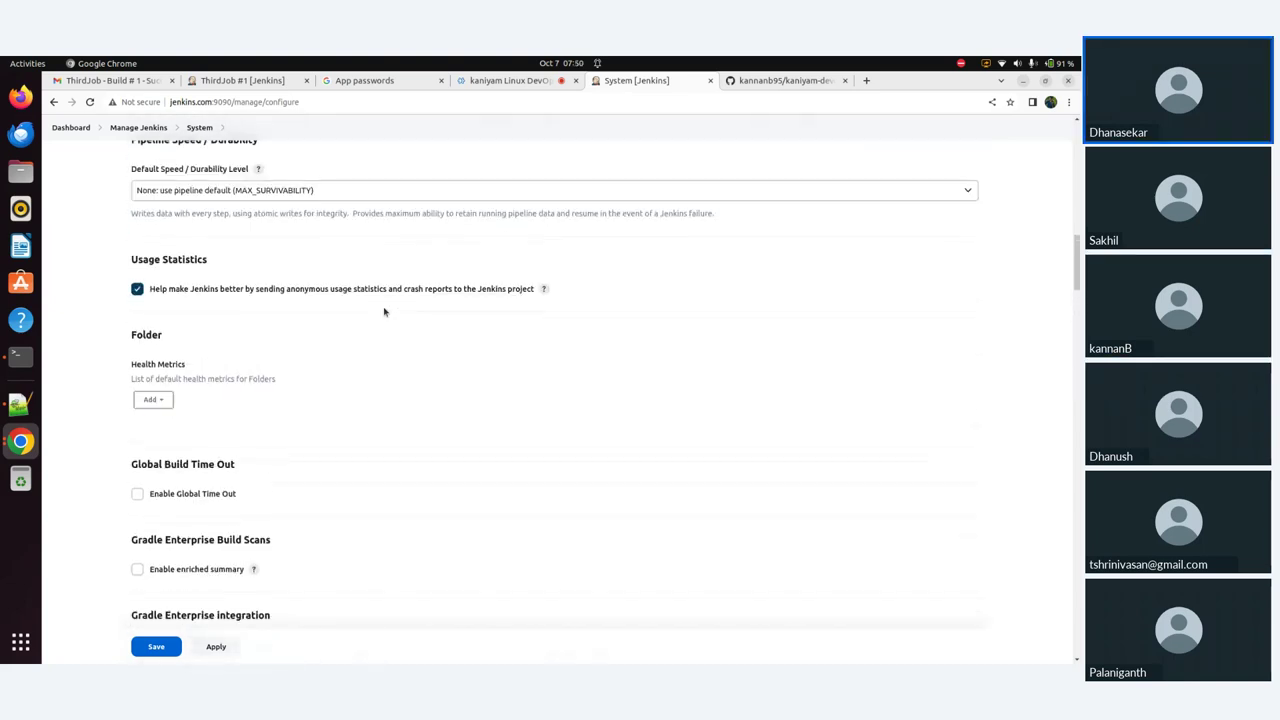
scroll(383, 312, "up", 4)
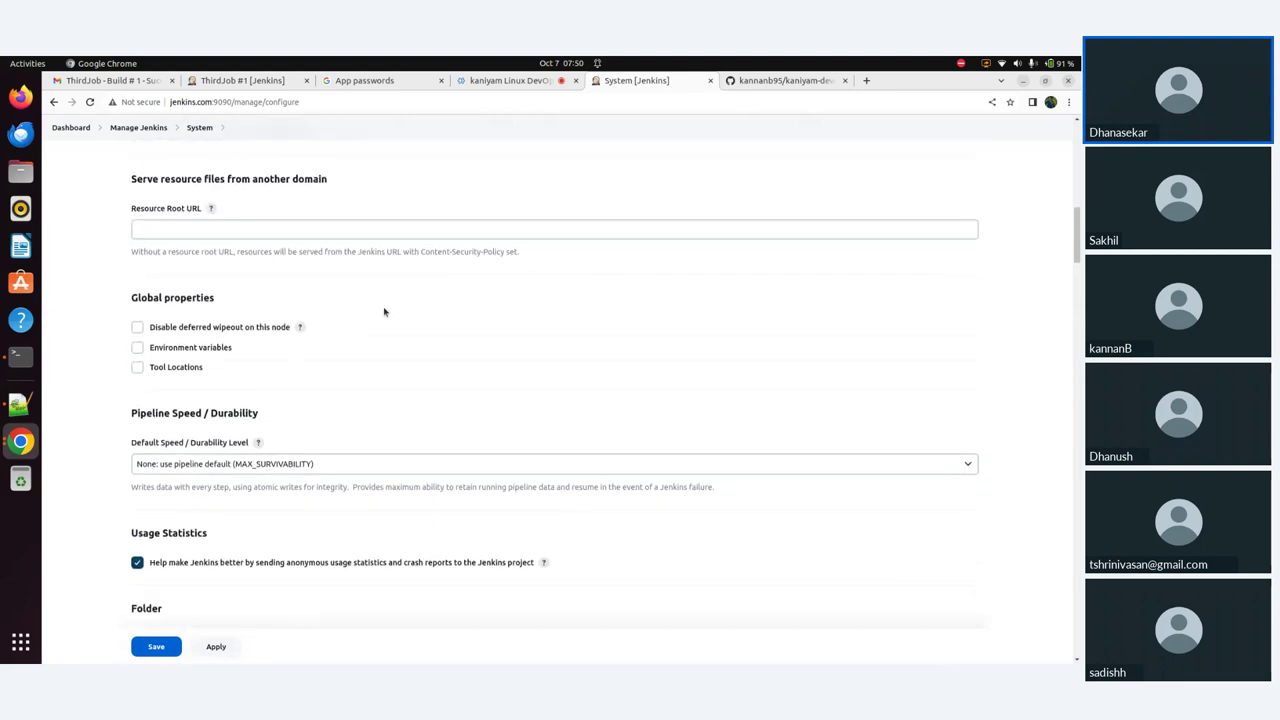
scroll(383, 308, "up", 5)
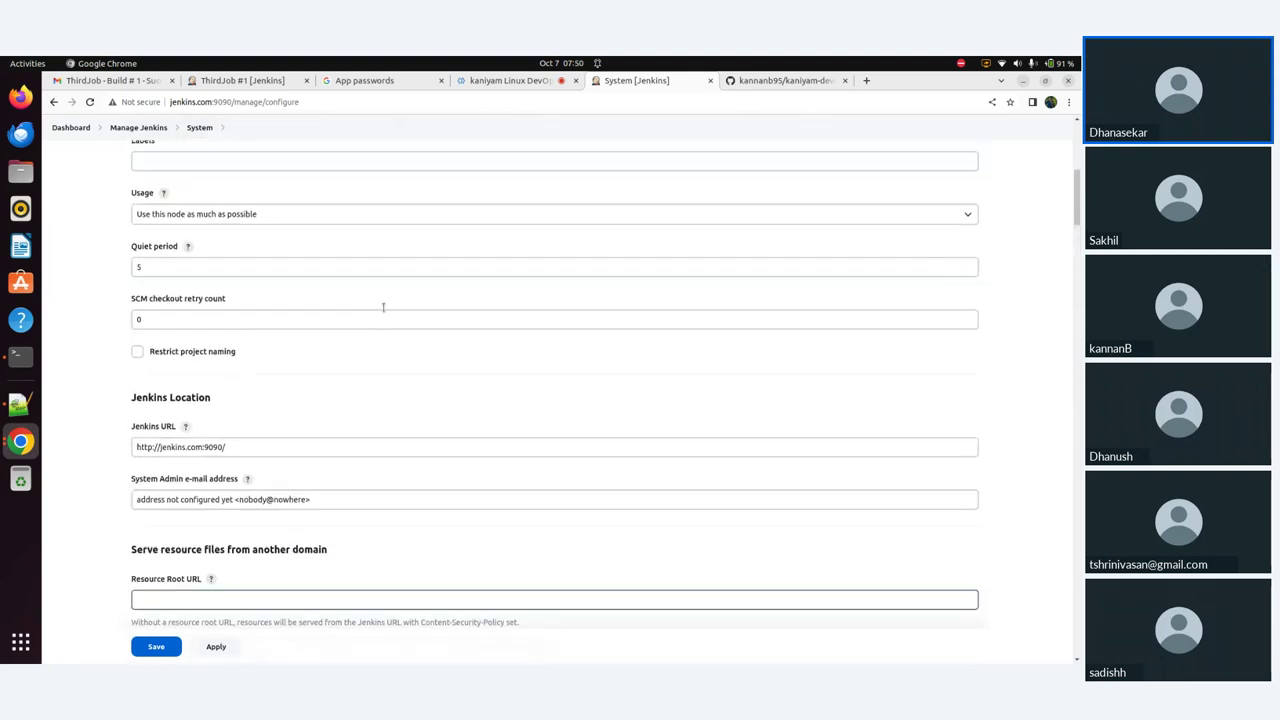
scroll(383, 312, "up", 2)
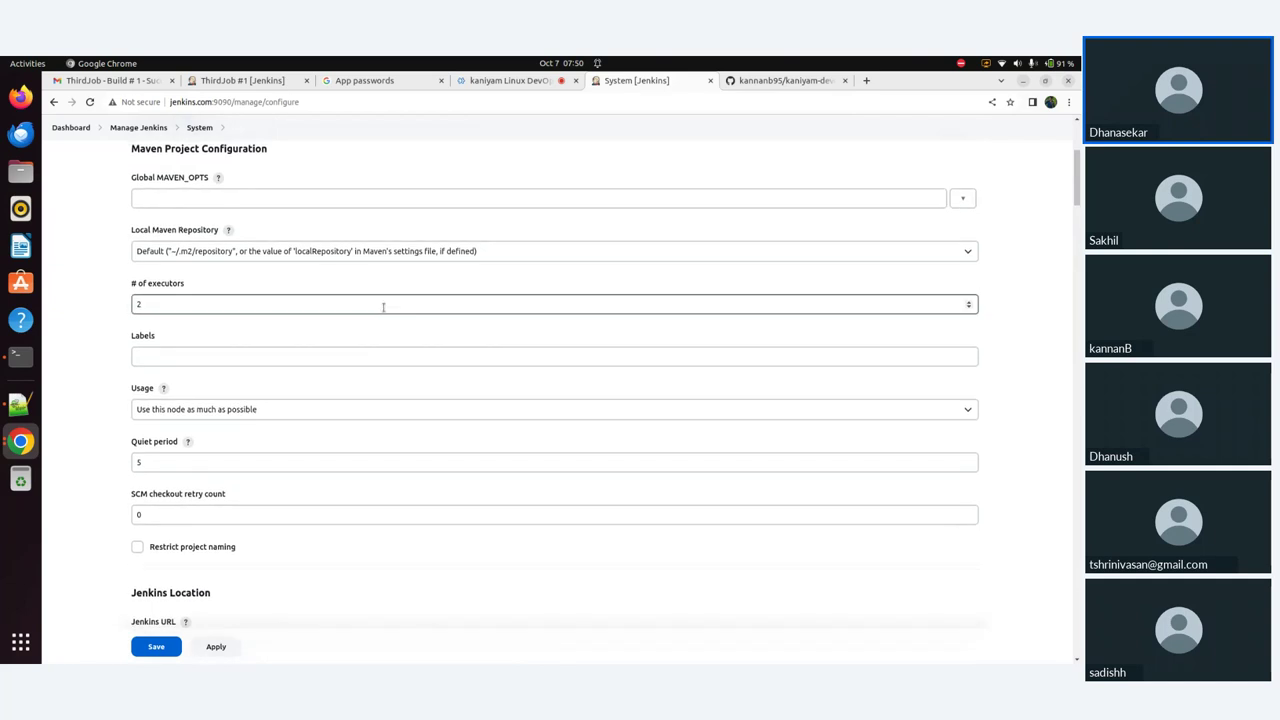
scroll(383, 307, "down", 5)
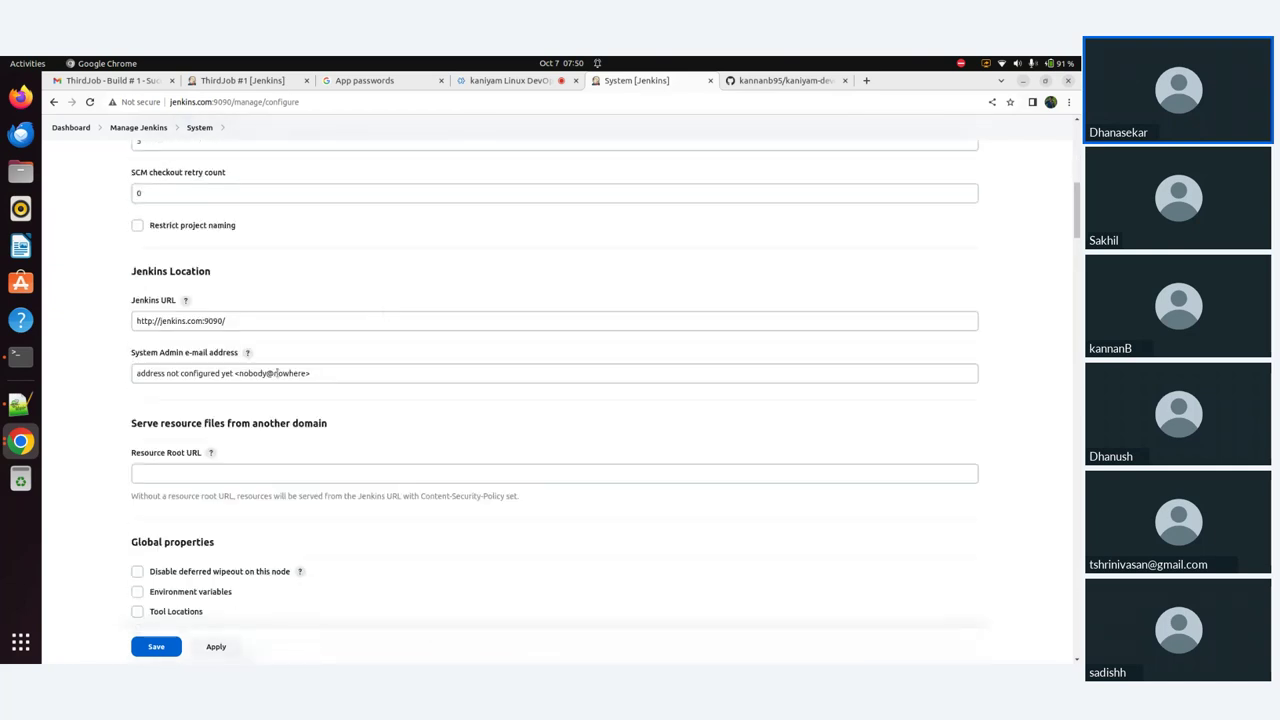
left_click(219, 471)
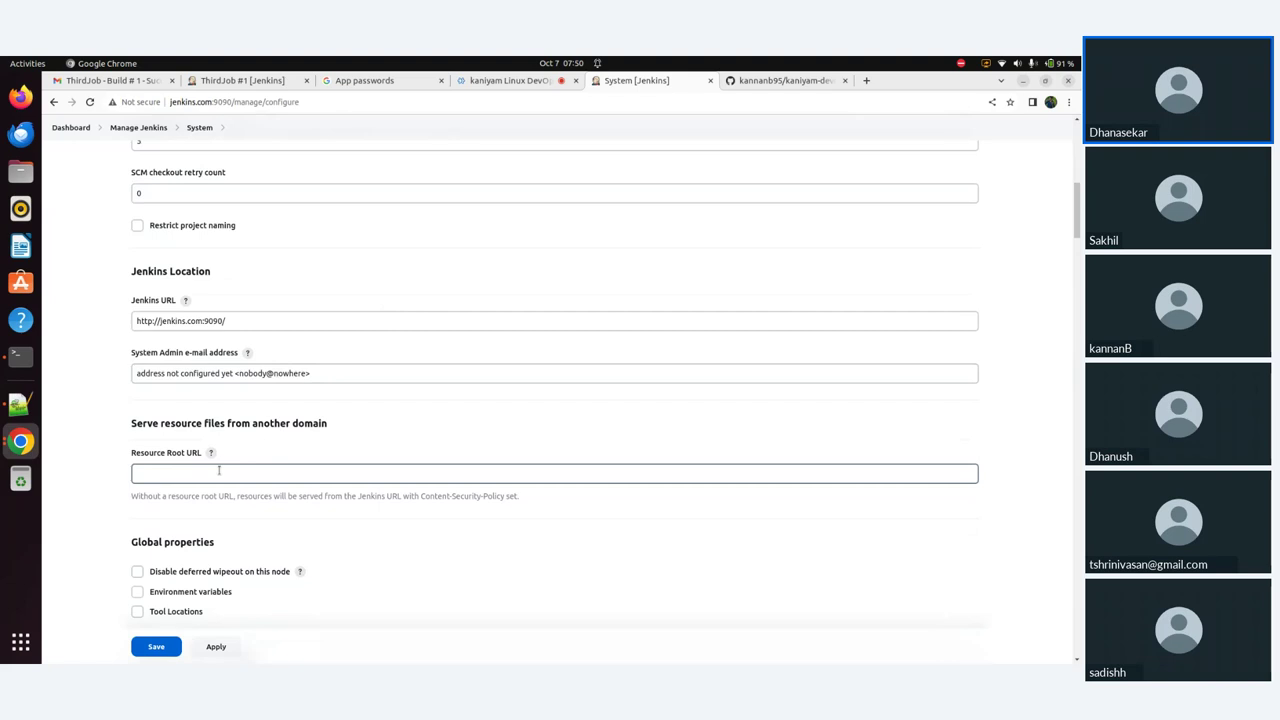
scroll(219, 471, "down", 1)
left_click(193, 310)
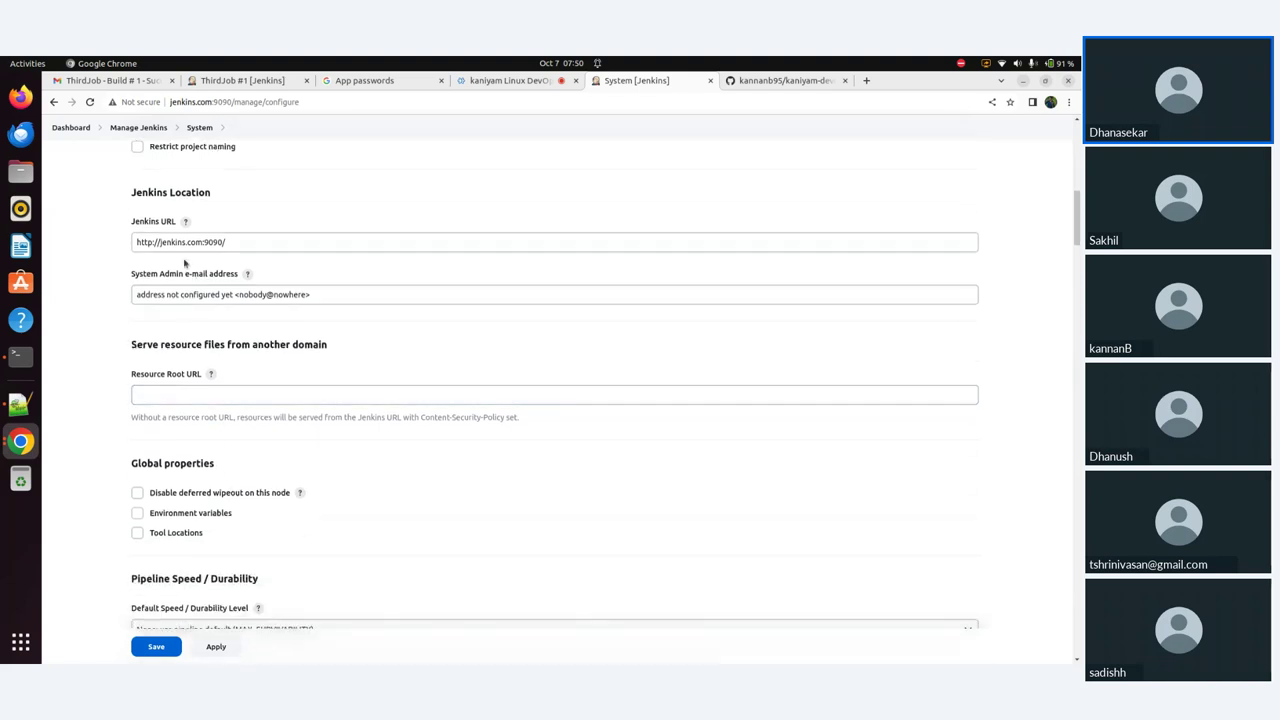
Step: Replace 'address not configured yet' in the admin e-mail with 'Devopsteam', then apply and save
left_click(329, 295)
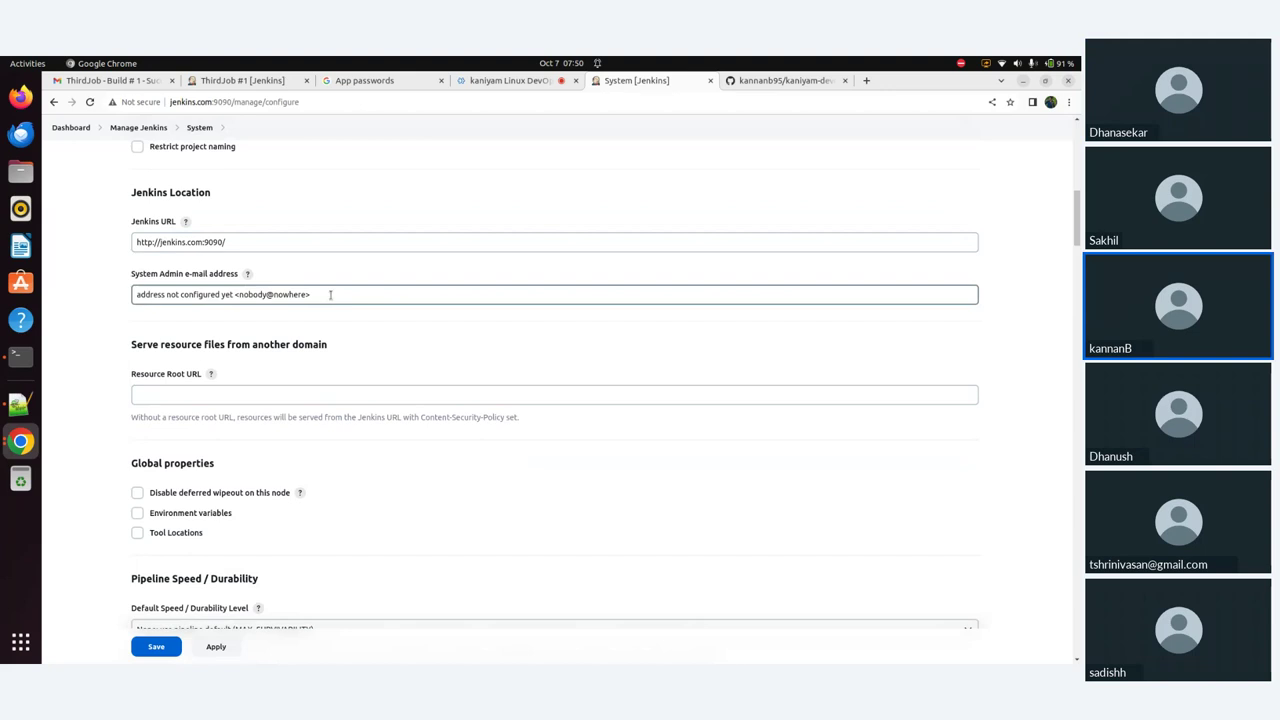
triple_click(330, 295)
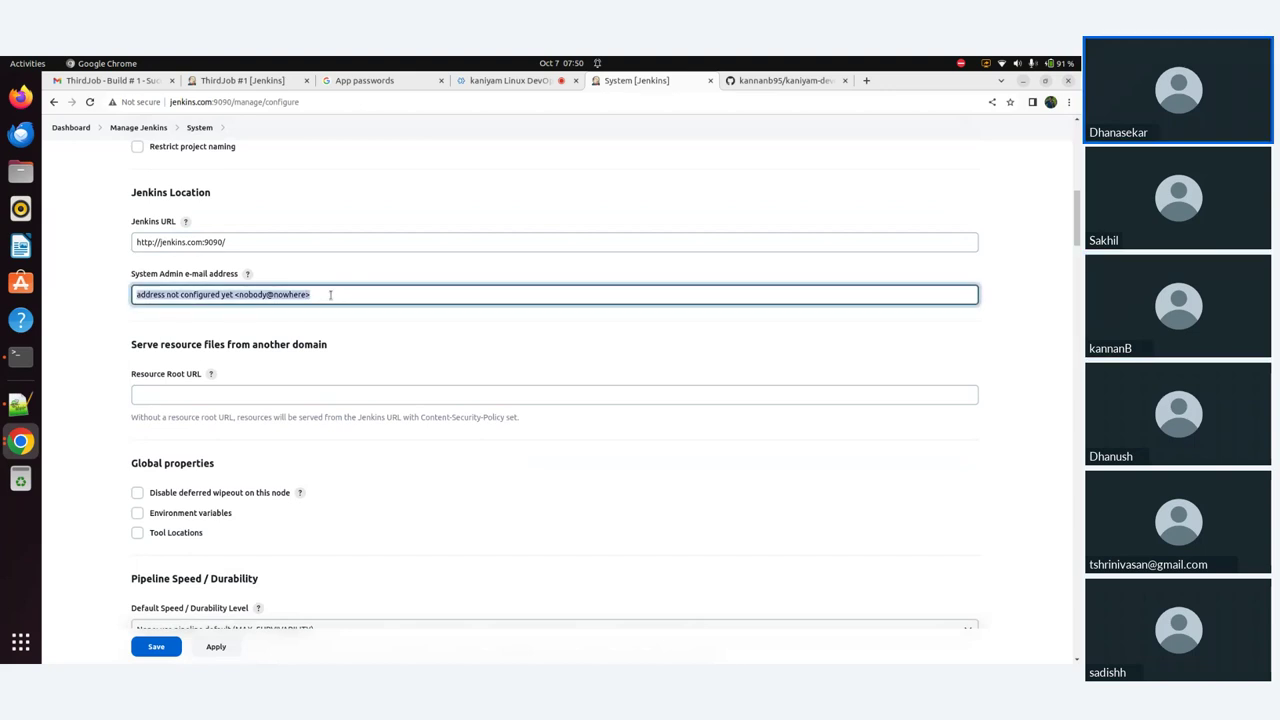
left_click(330, 295)
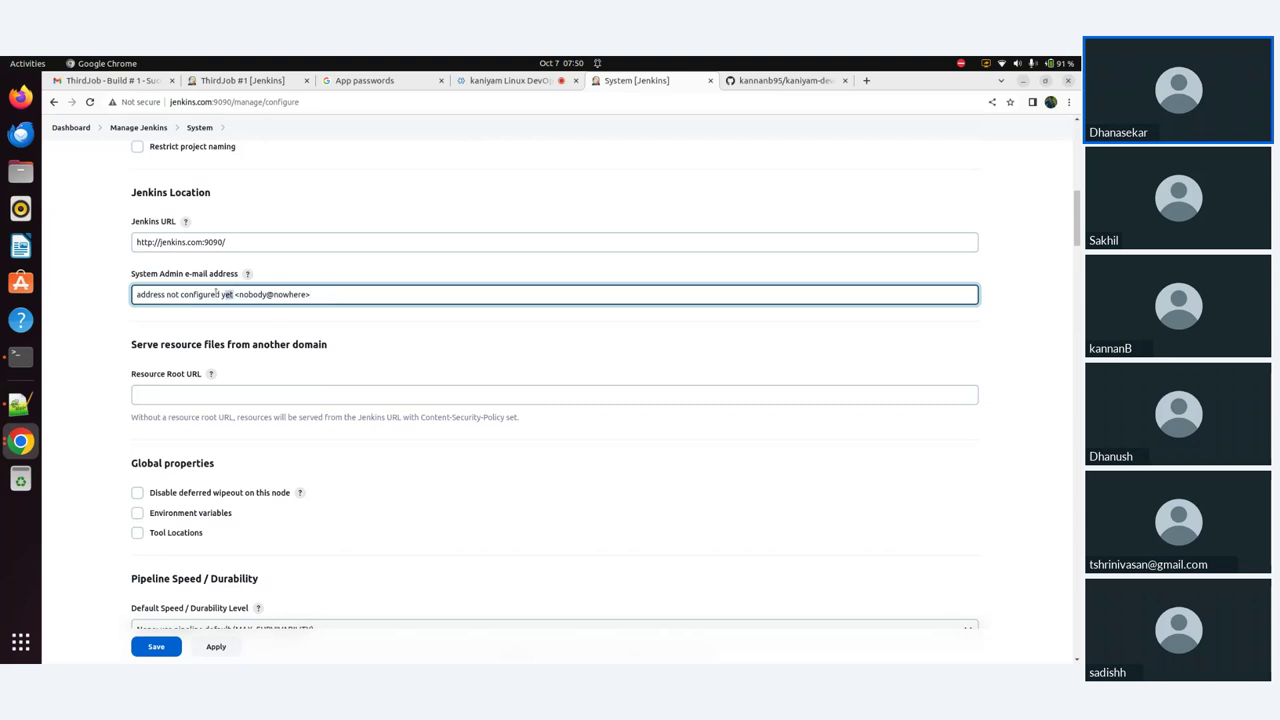
left_click_drag(233, 294, 137, 294)
key("BackSpace")
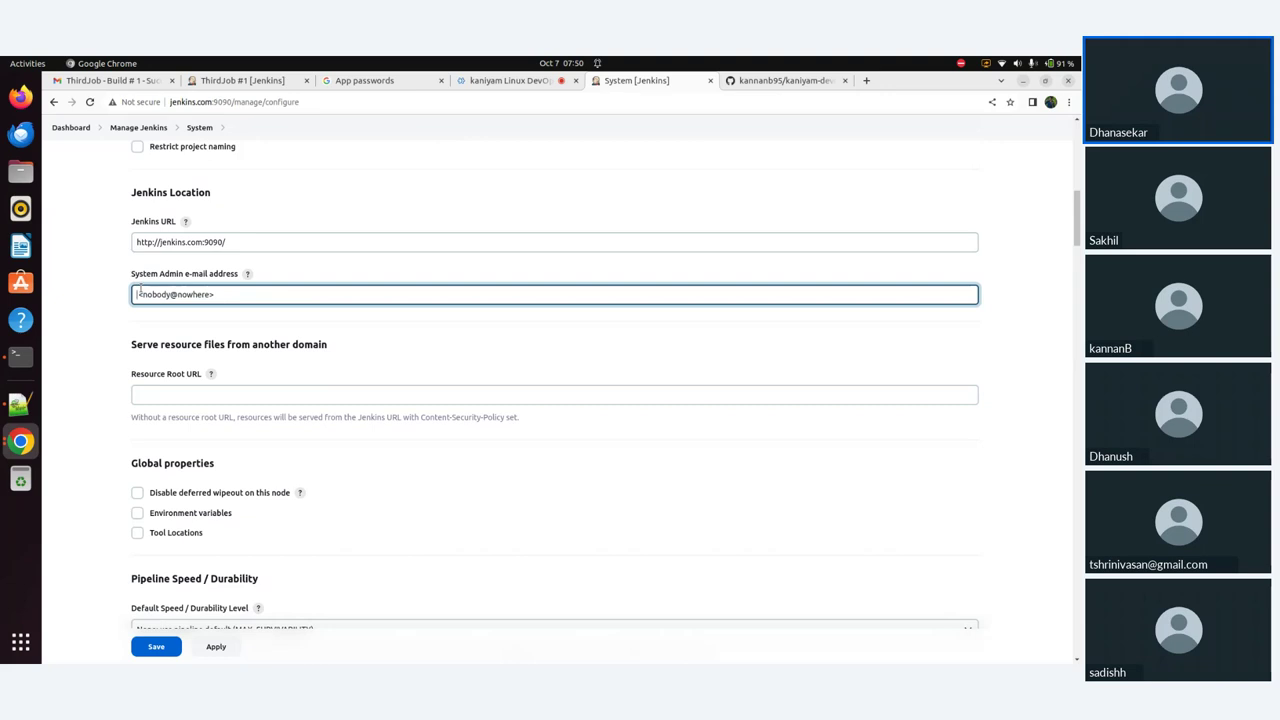
type("Devops")
key("BackSpace")
type("team")
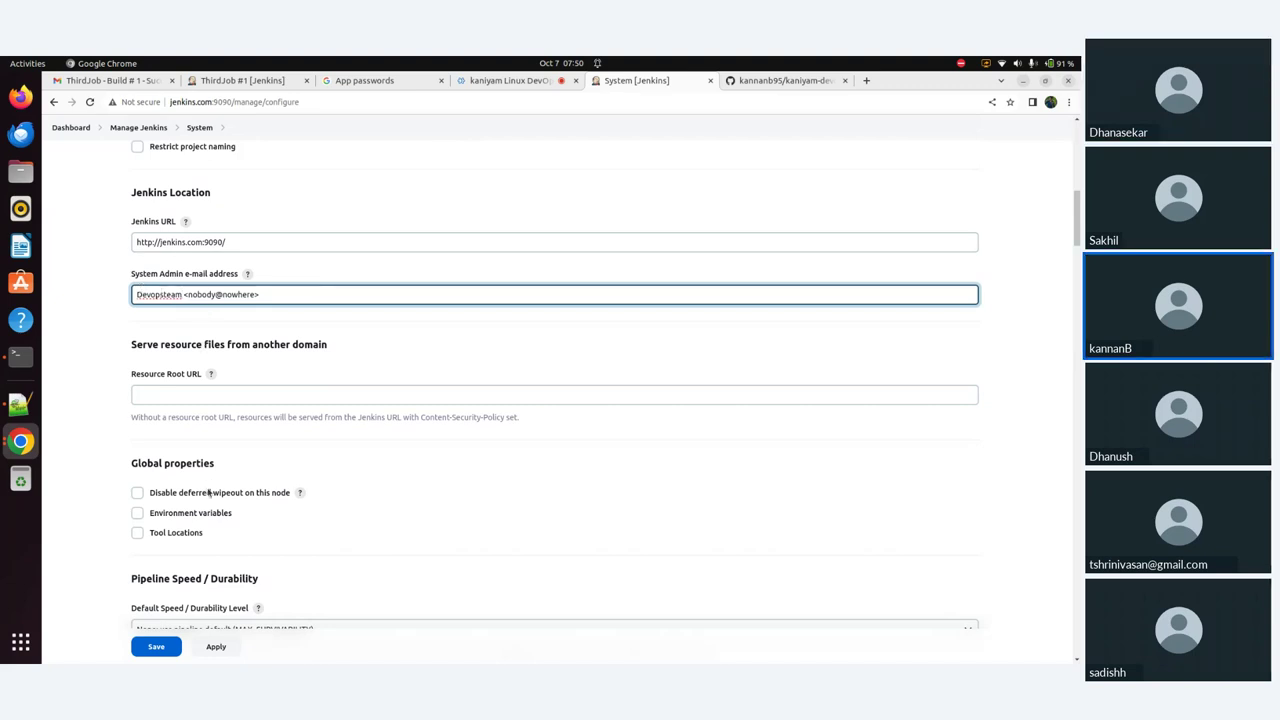
left_click(219, 647)
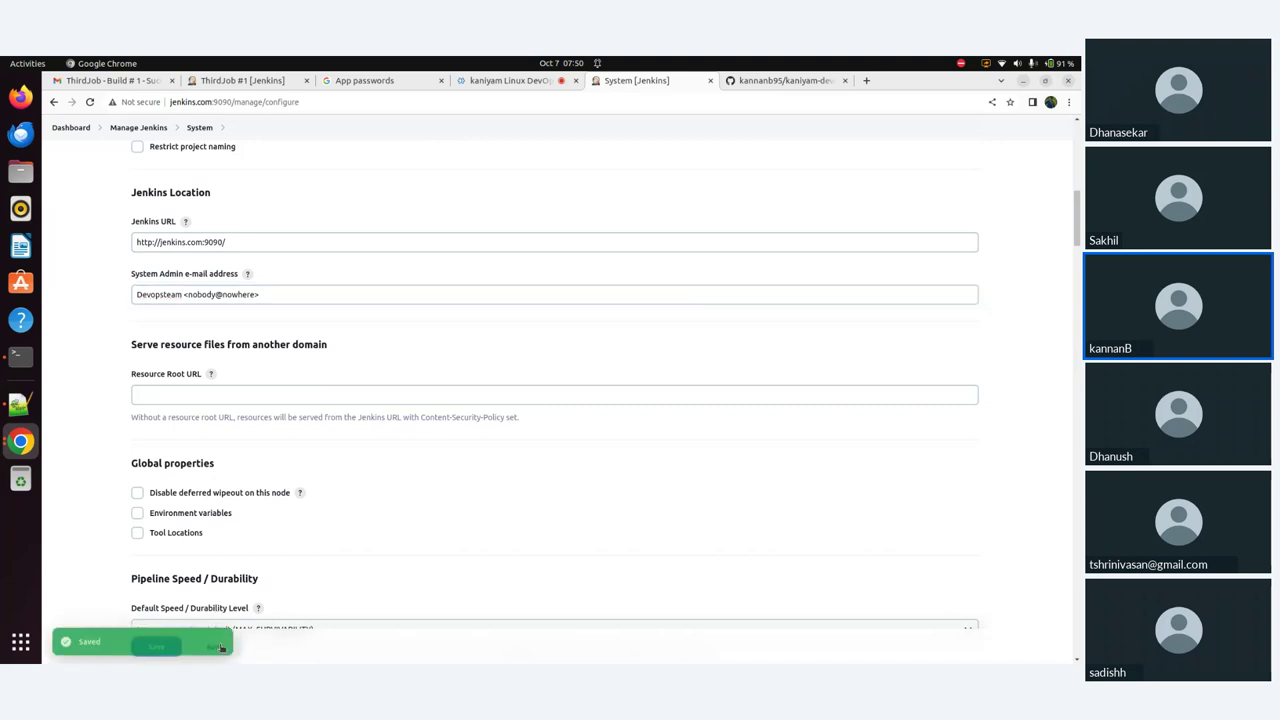
left_click(157, 647)
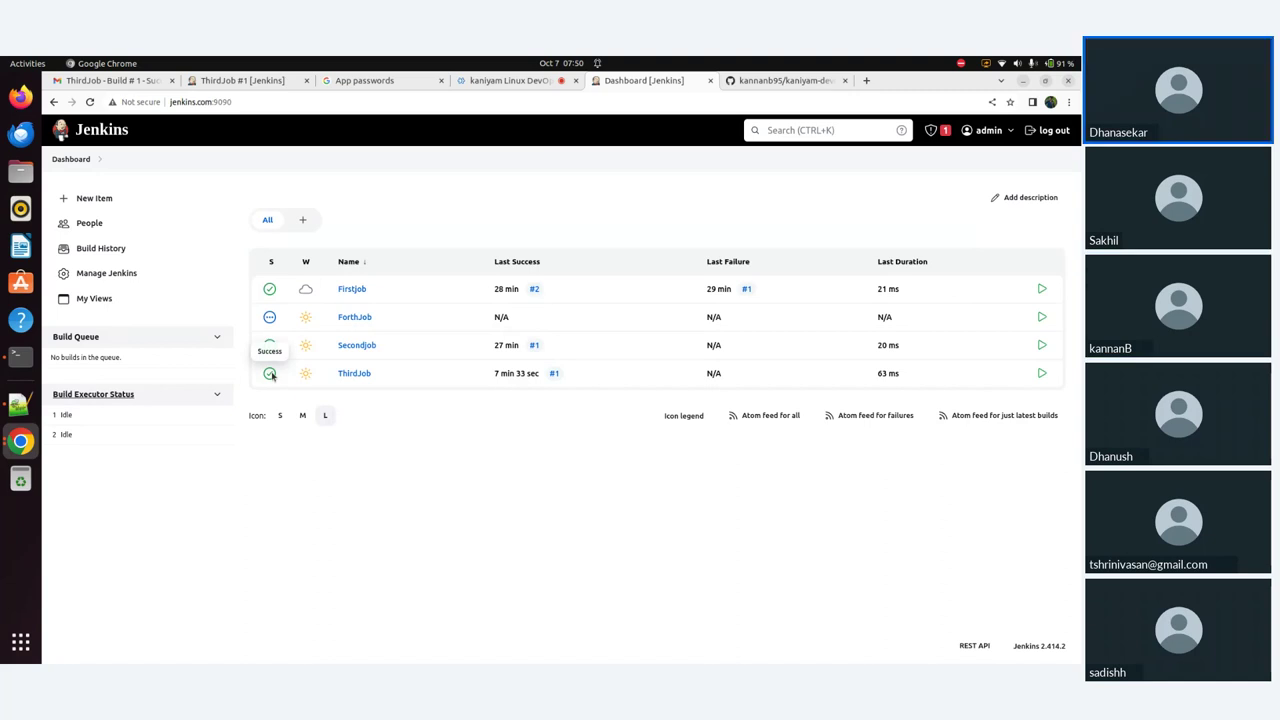
Step: Start a new build of ForthJob from its project page
left_click(354, 373)
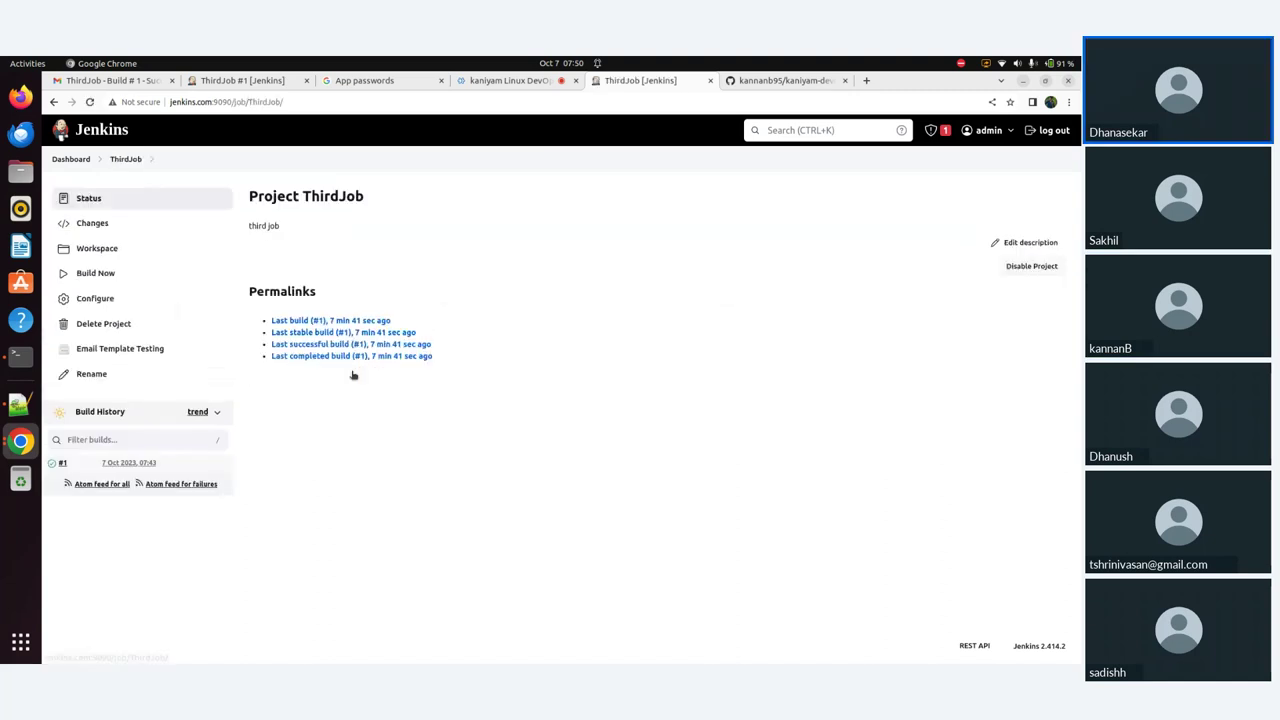
left_click(72, 159)
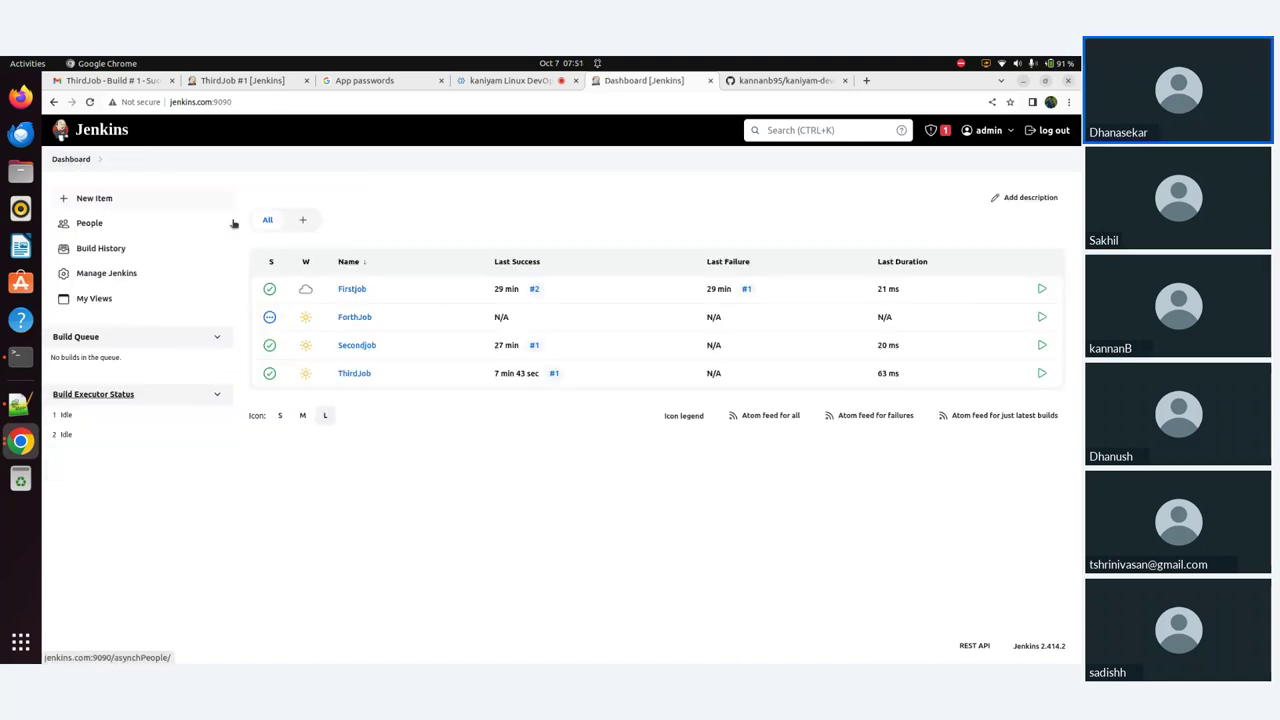
left_click(354, 317)
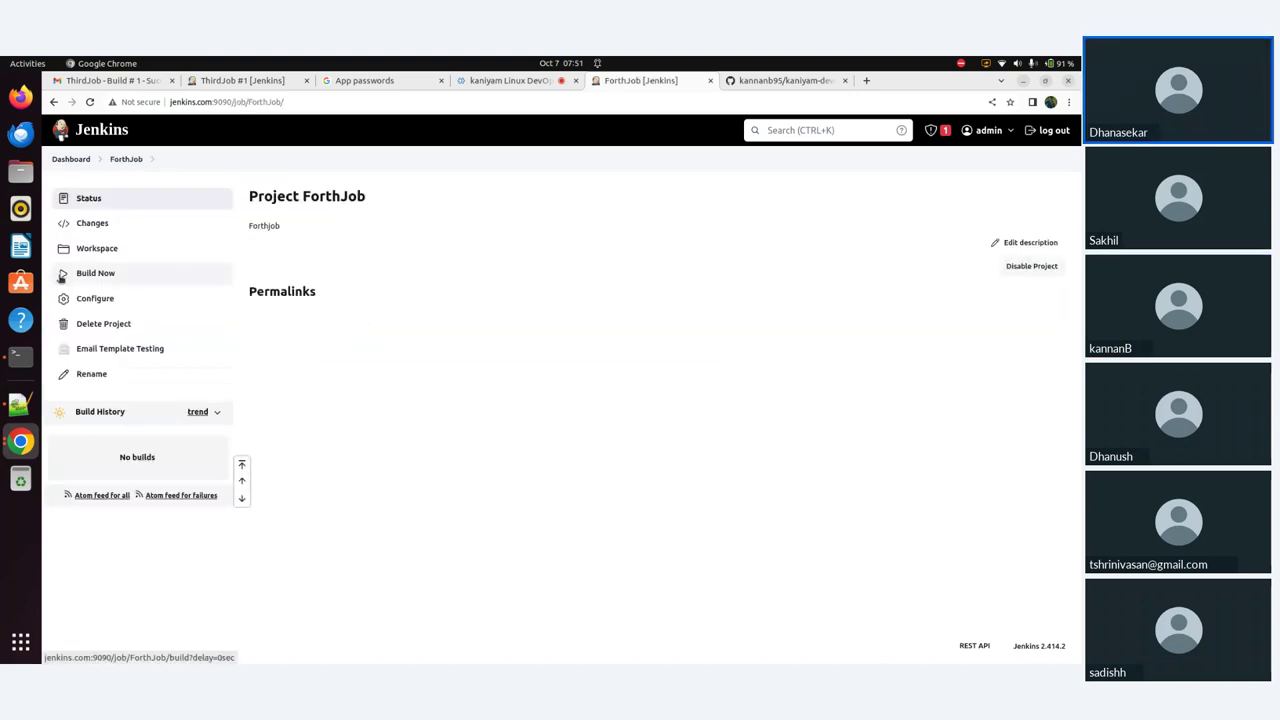
left_click(60, 278)
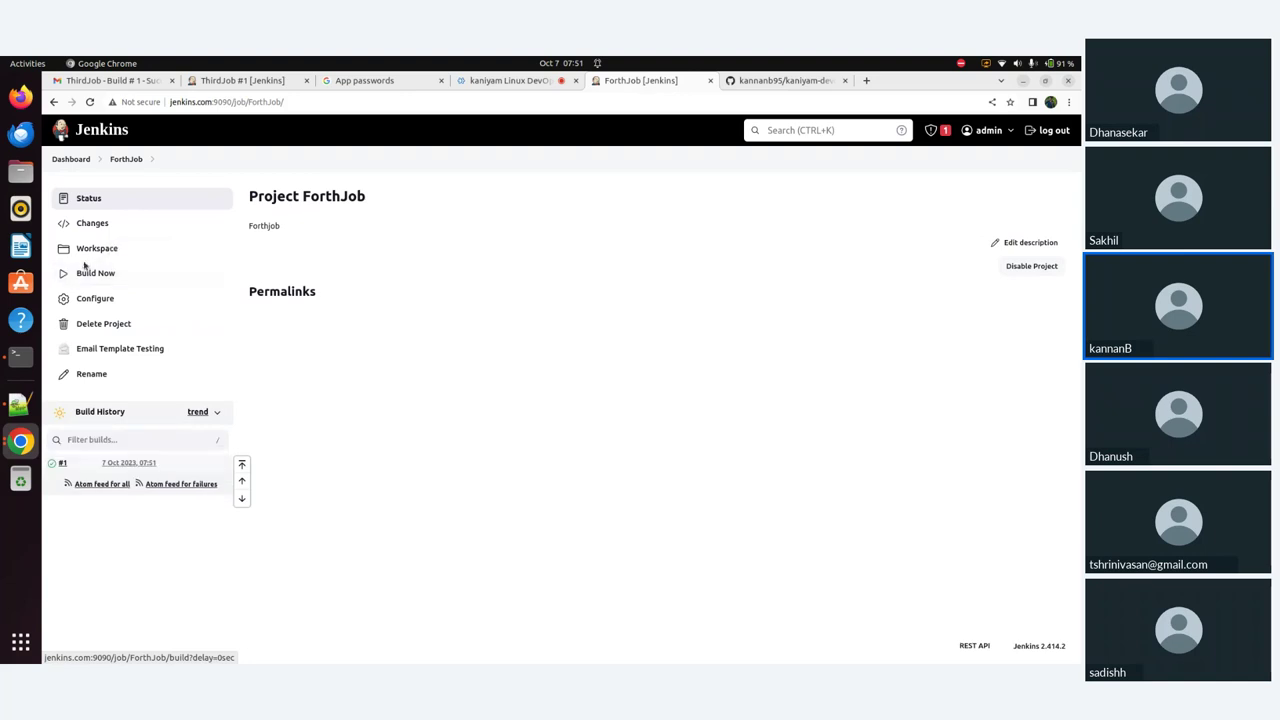
Step: Check ForthJob build #1's console log showing mail sent to all recipients, then return to Gmail
left_click(115, 80)
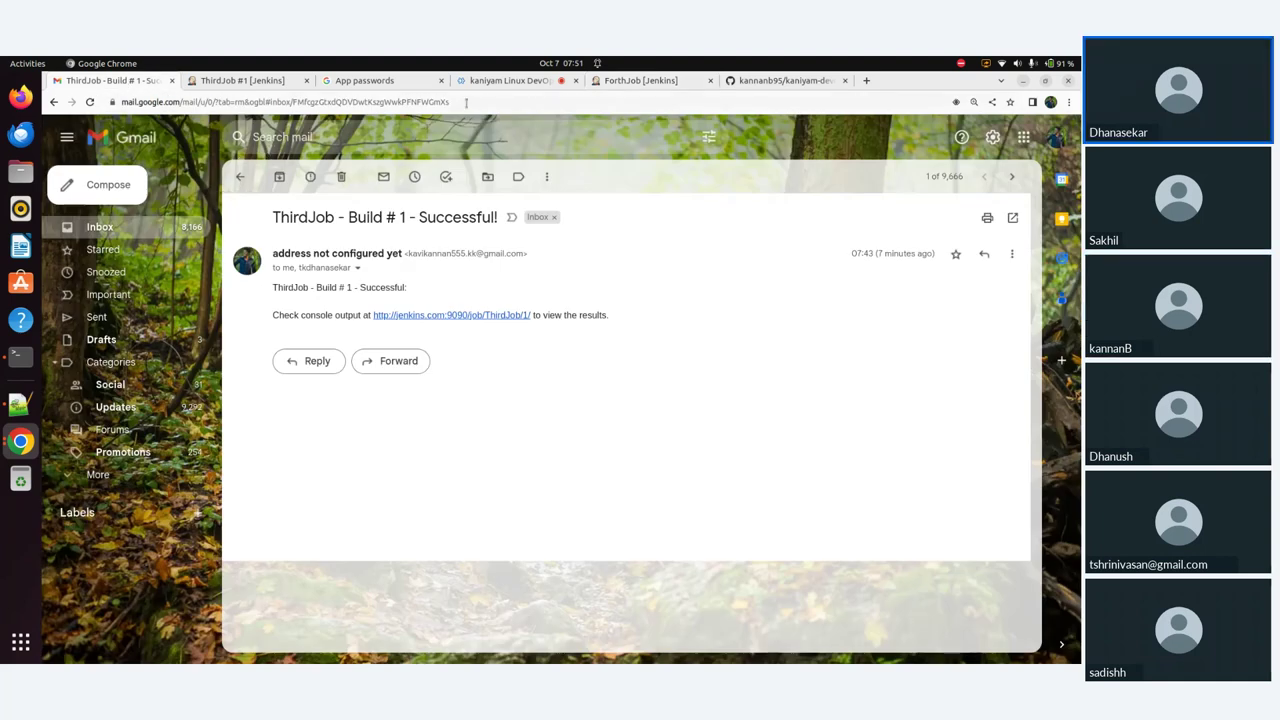
left_click(620, 84)
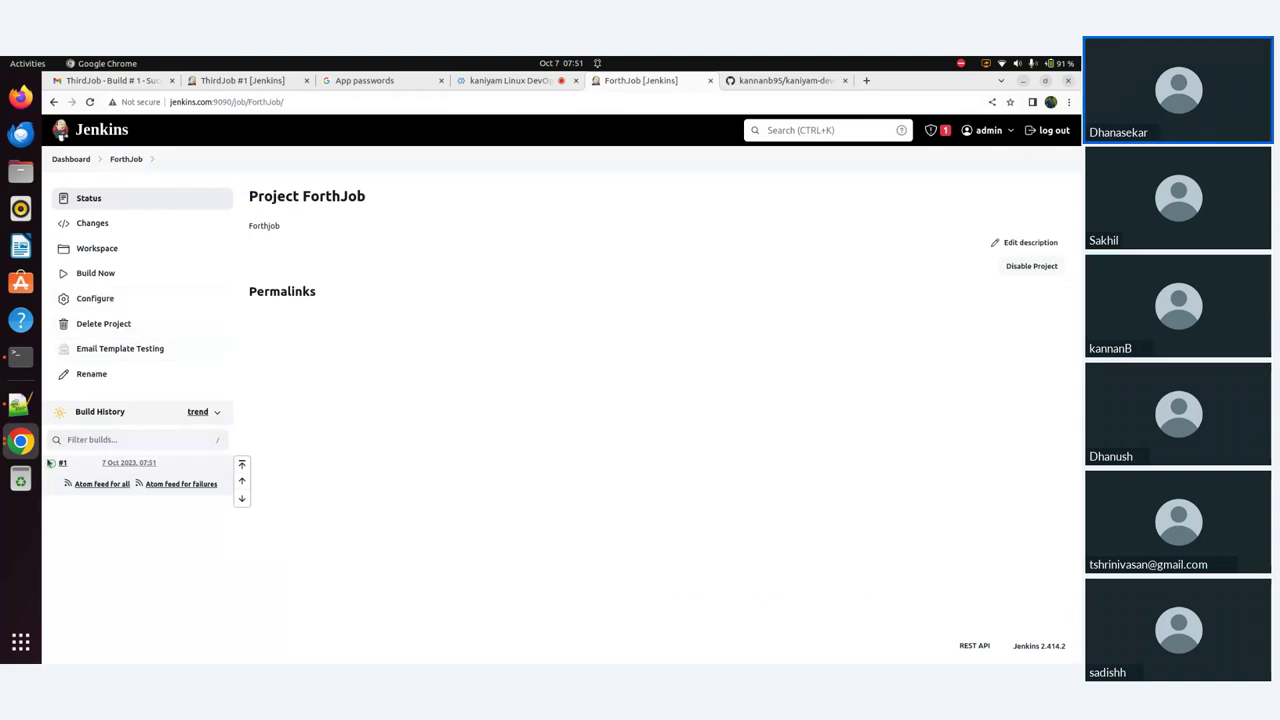
left_click(50, 463)
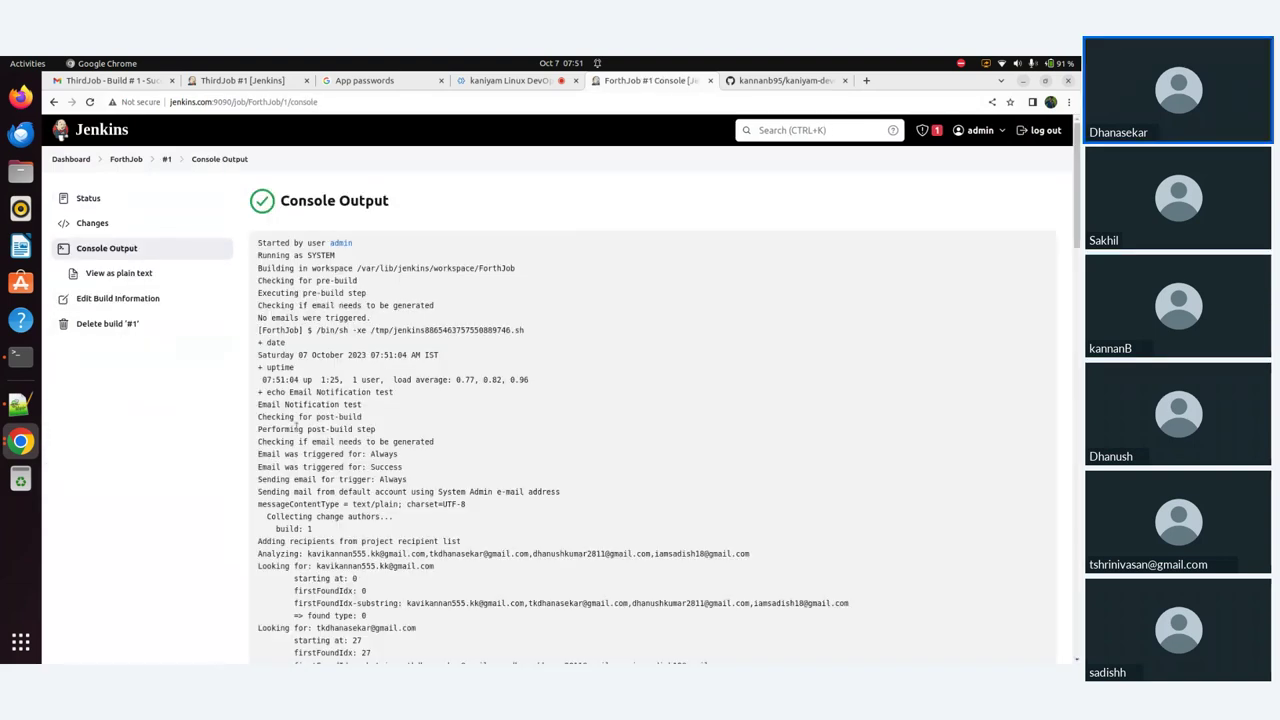
scroll(362, 490, "down", 20)
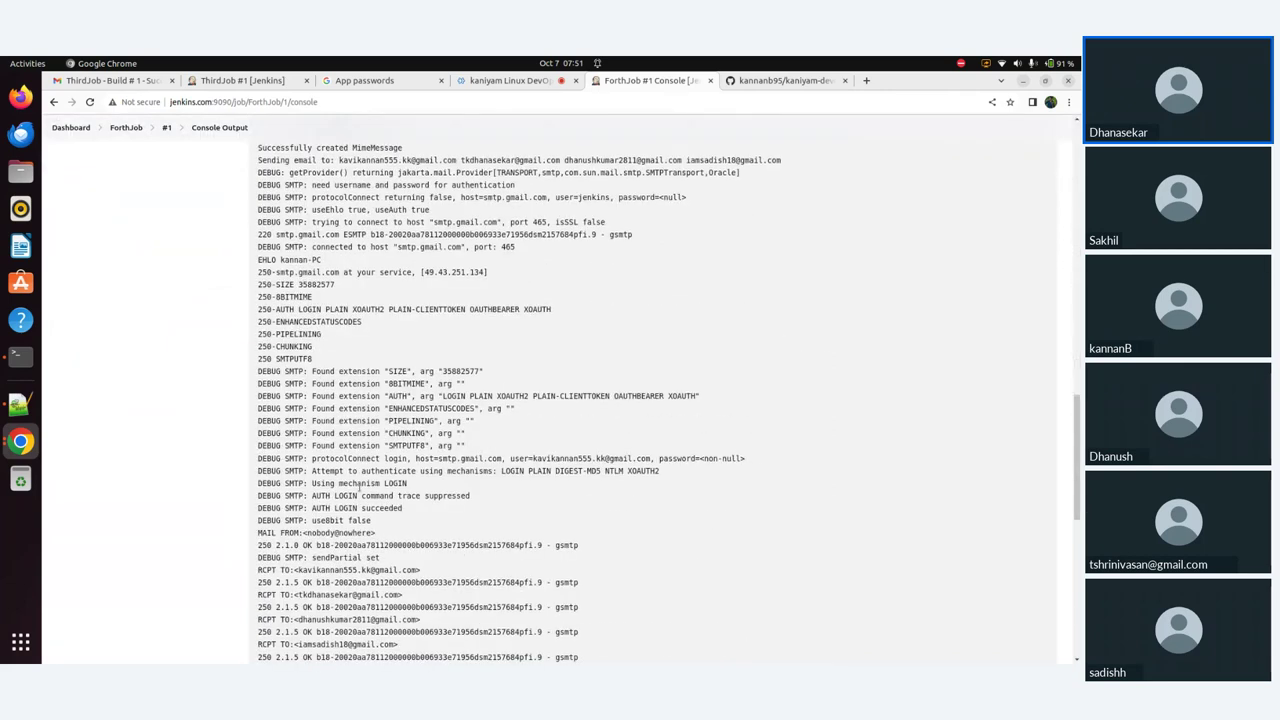
scroll(358, 488, "down", 10)
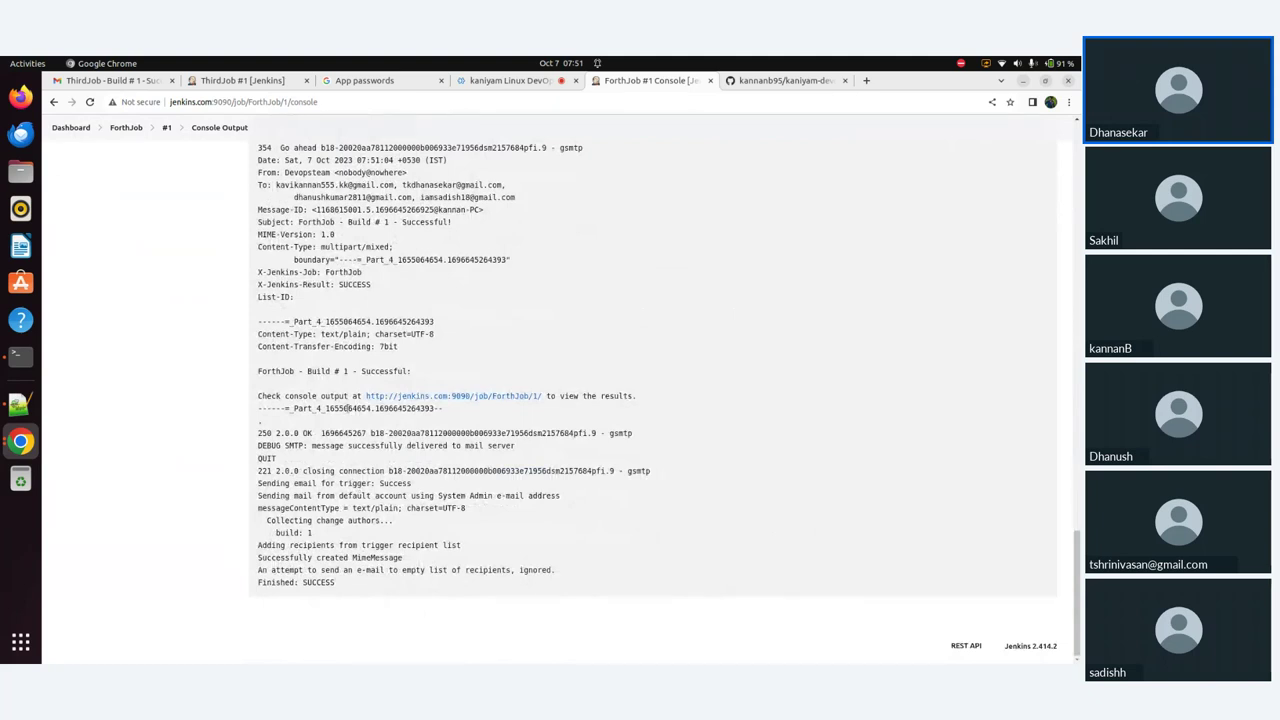
left_click(266, 82)
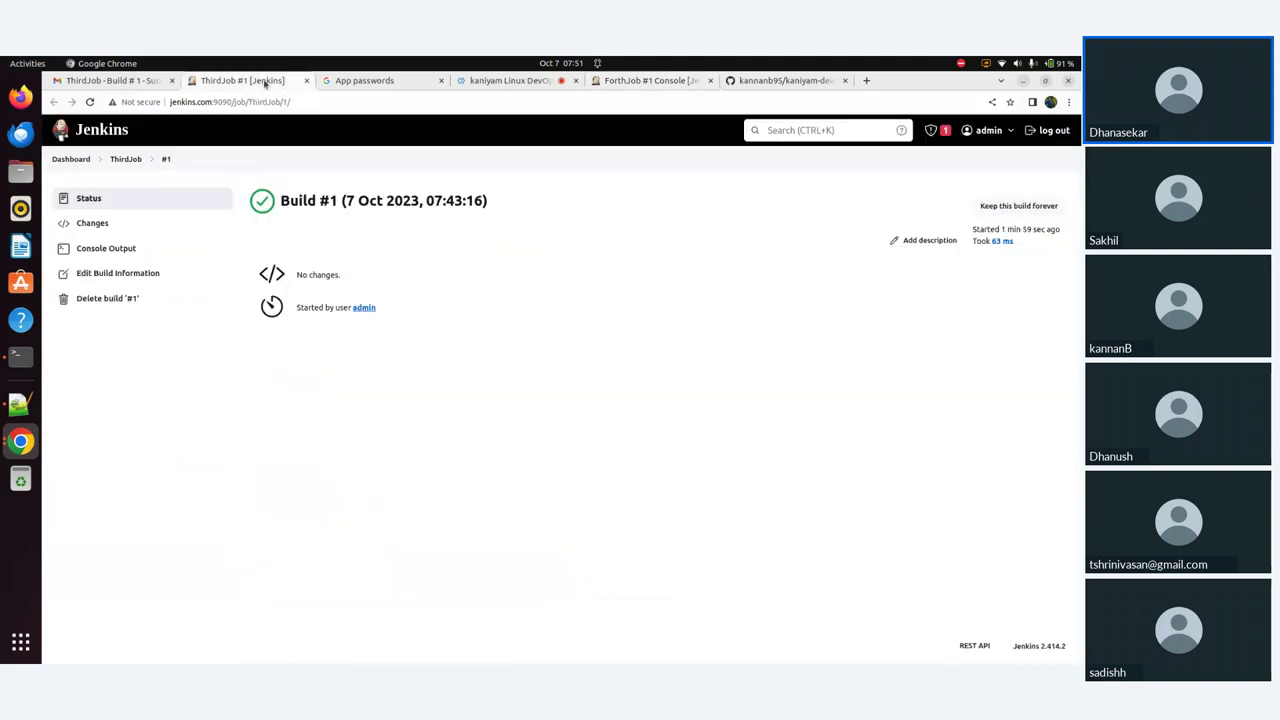
left_click(134, 86)
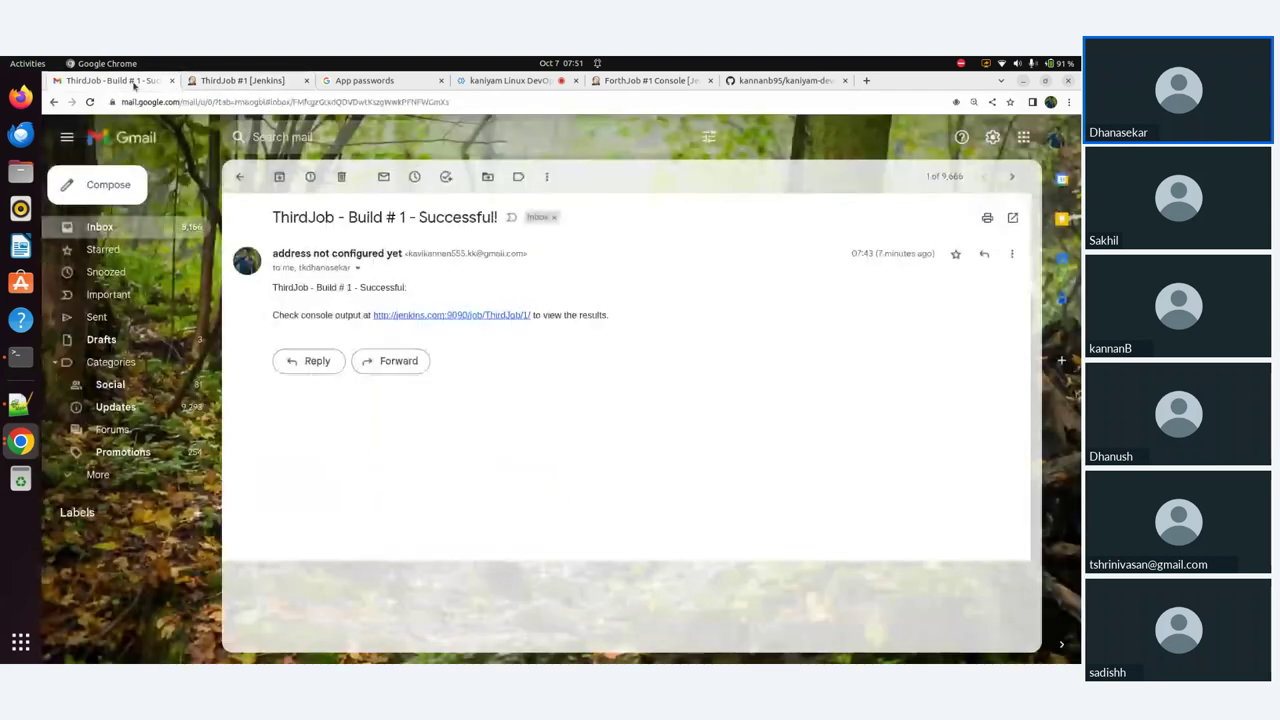
Step: Open the 'ForthJob - Build # 1 - Successful!' email from Devopsteam in the inbox
left_click(240, 178)
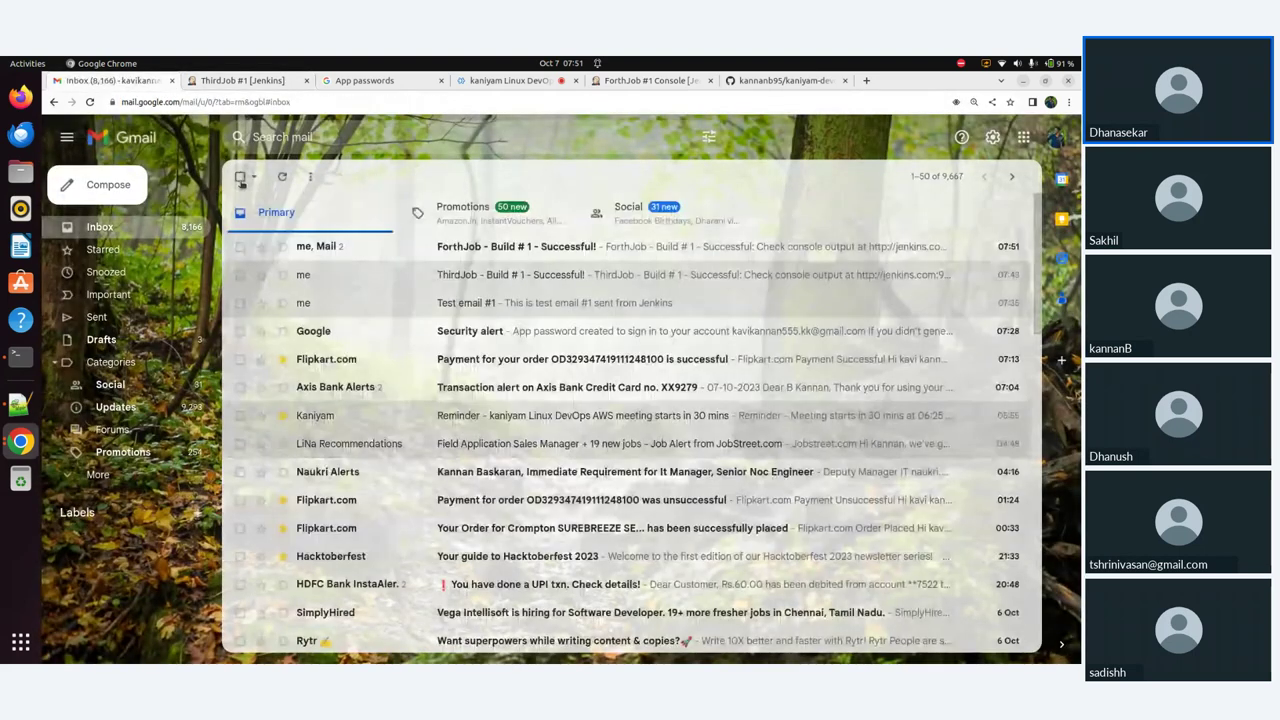
left_click(351, 250)
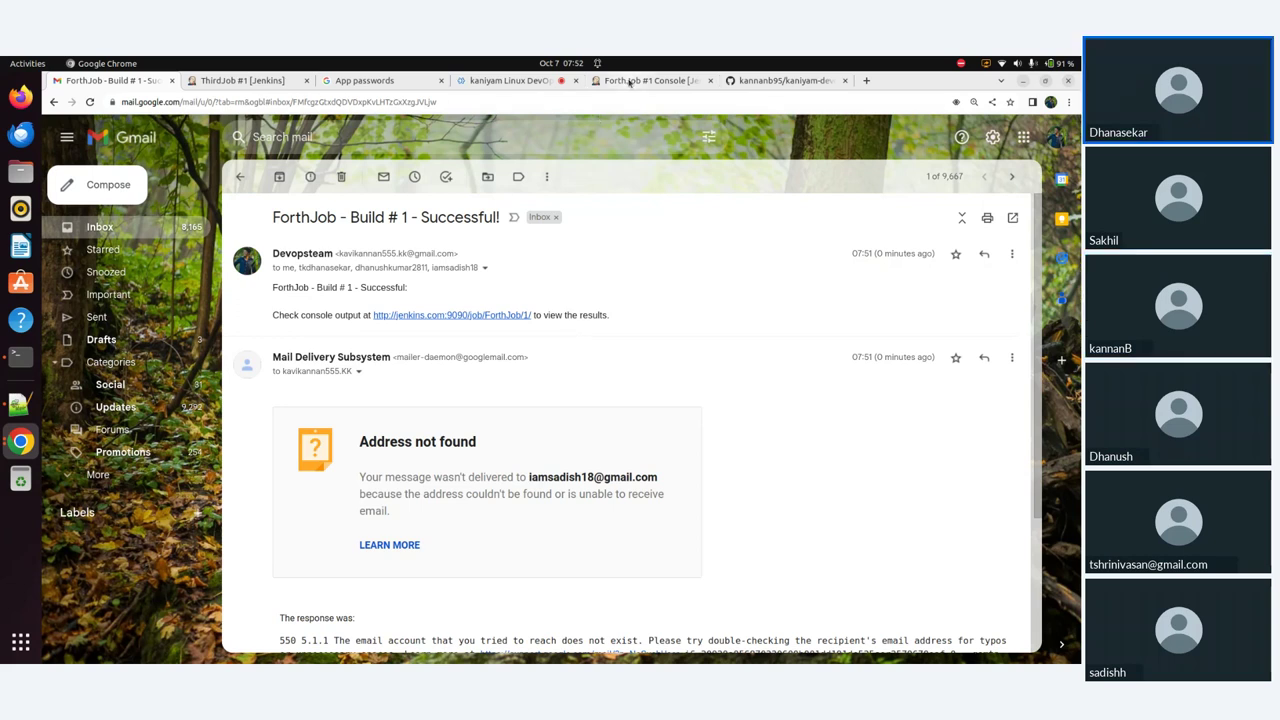
Step: Scroll up the ForthJob #1 console log, then go to the Dashboard listing all four jobs
left_click(630, 81)
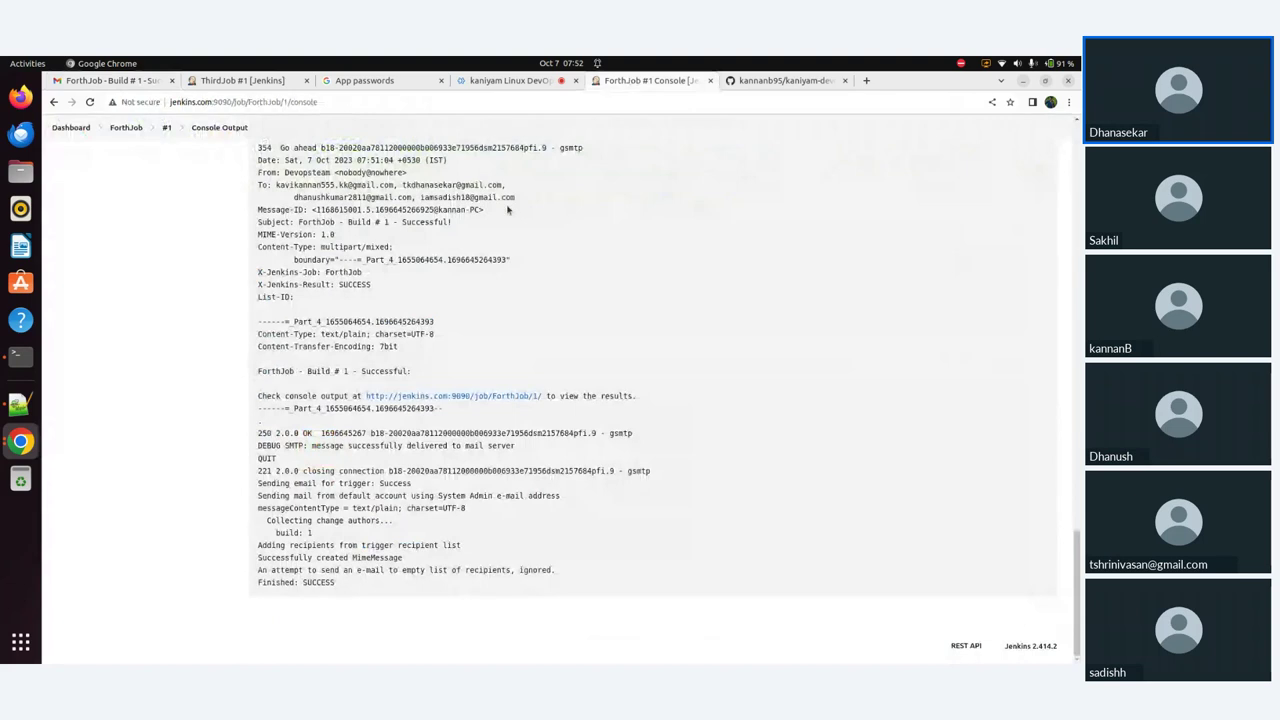
scroll(507, 210, "up", 15)
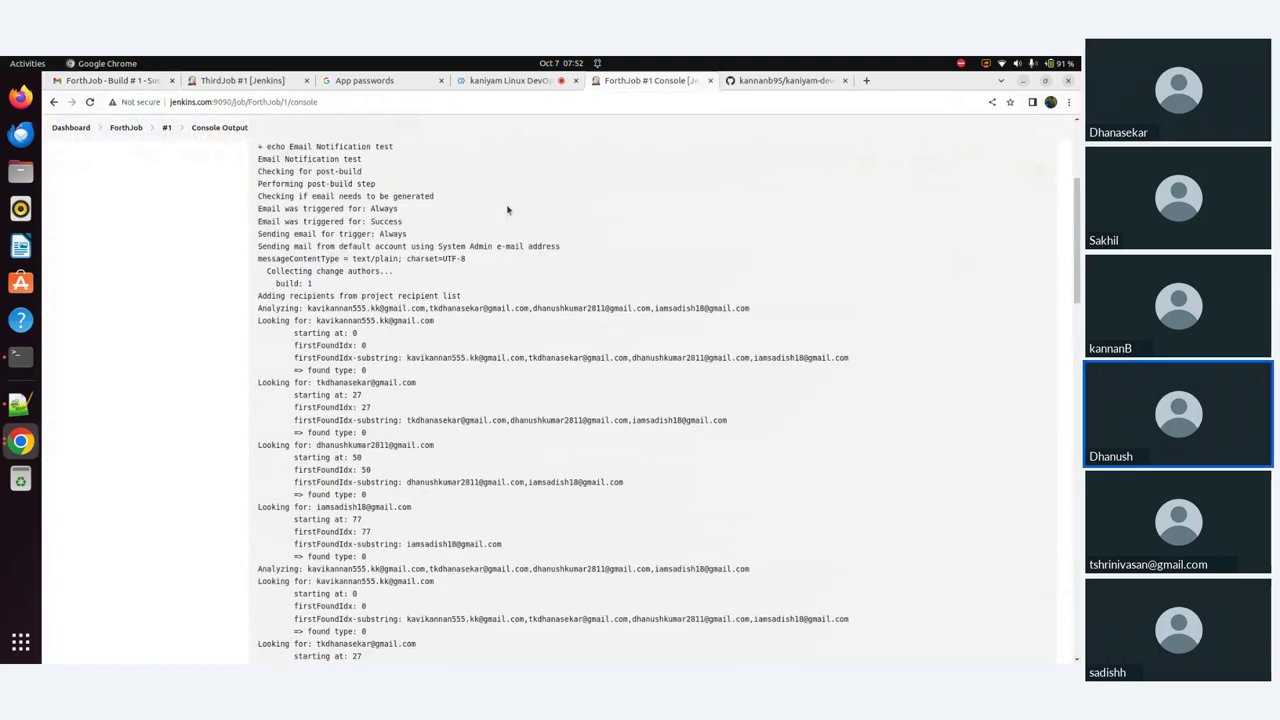
scroll(507, 210, "up", 5)
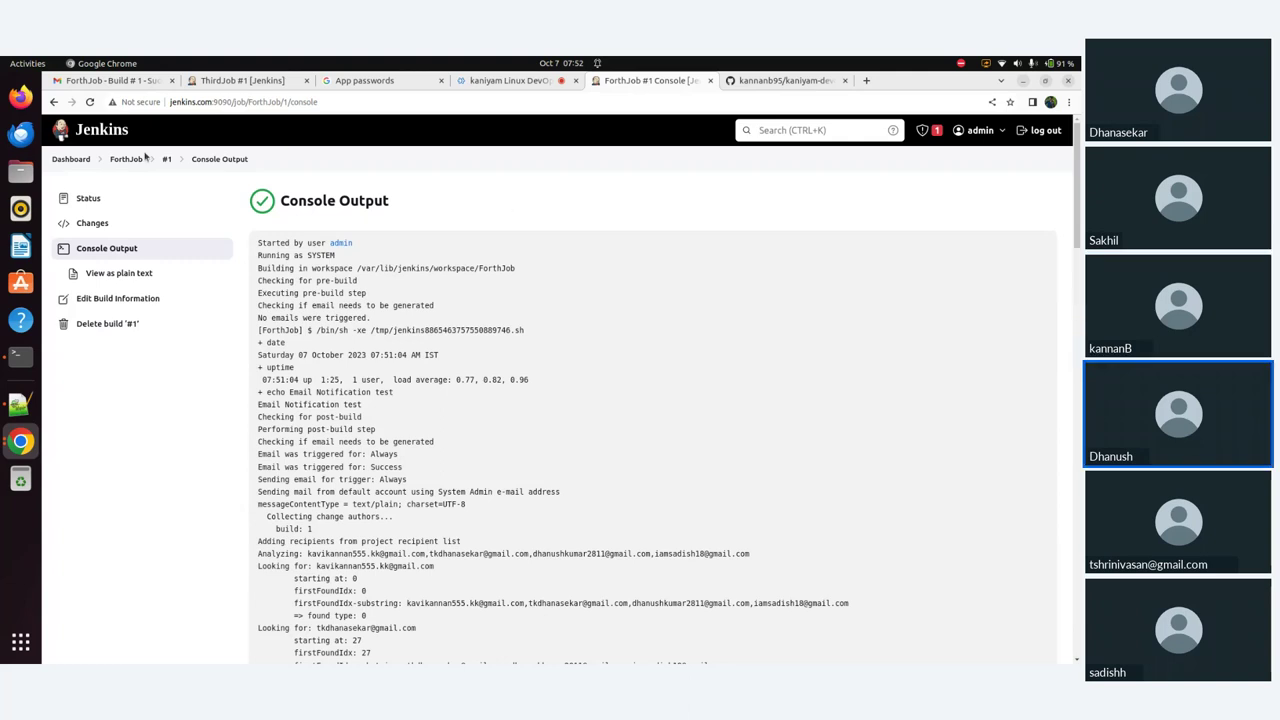
left_click(71, 160)
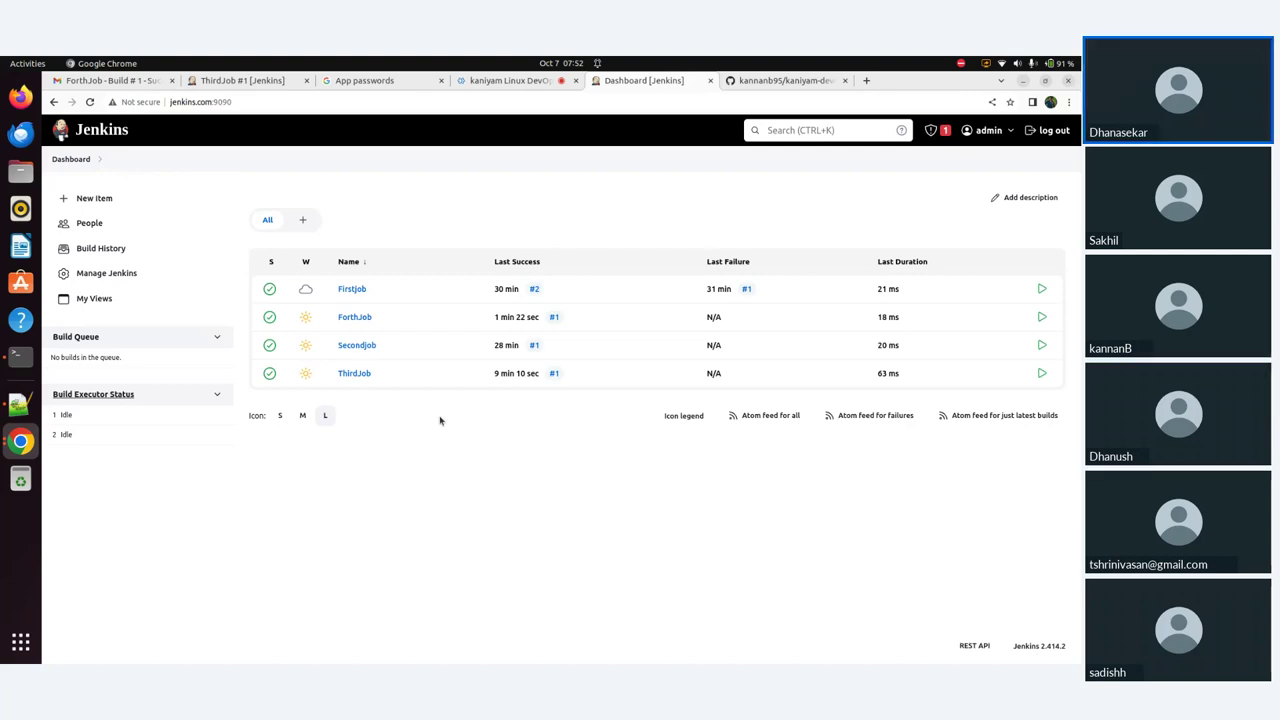
mouse_move(303, 374)
left_click(100, 253)
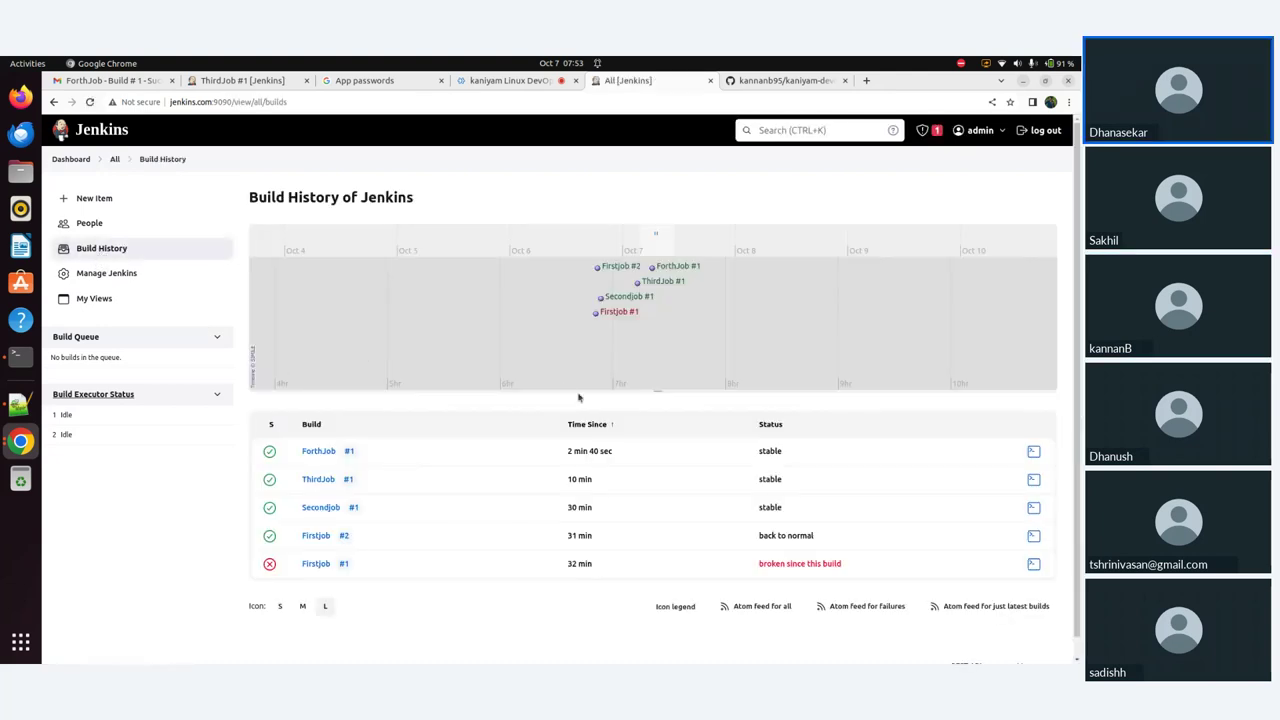
scroll(604, 354, "down", 2)
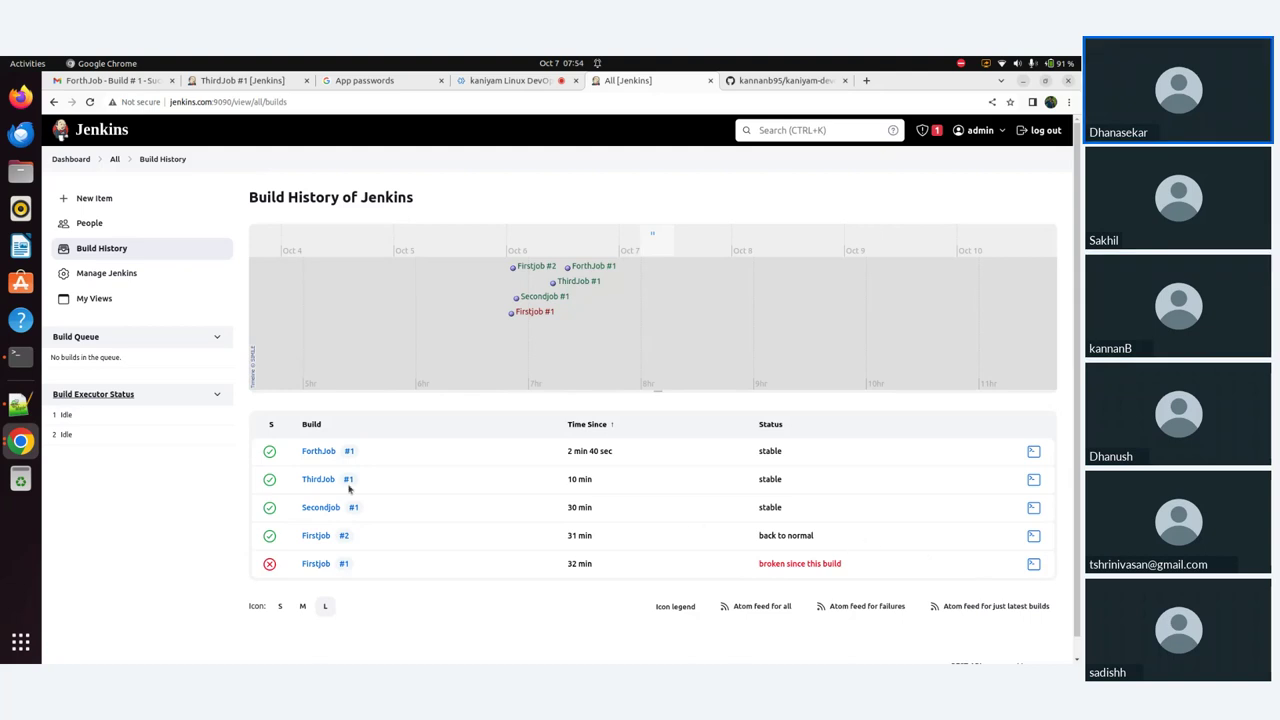
left_click(131, 297)
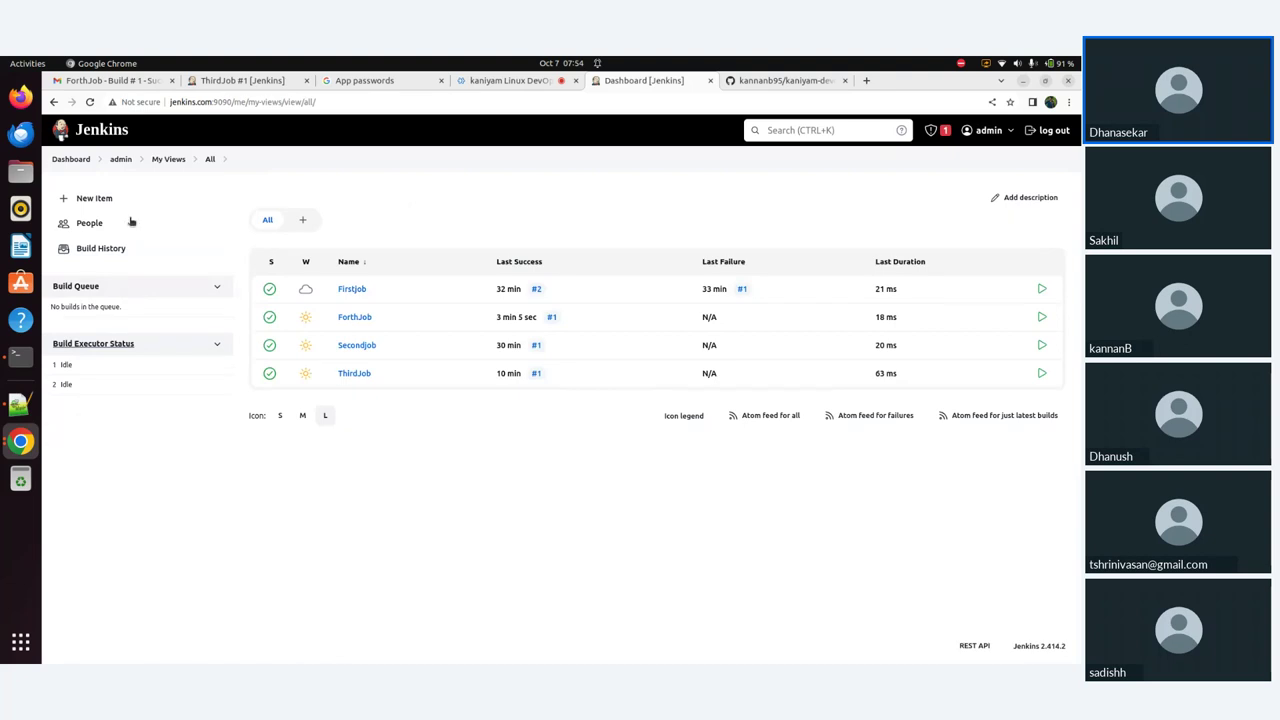
left_click(121, 160)
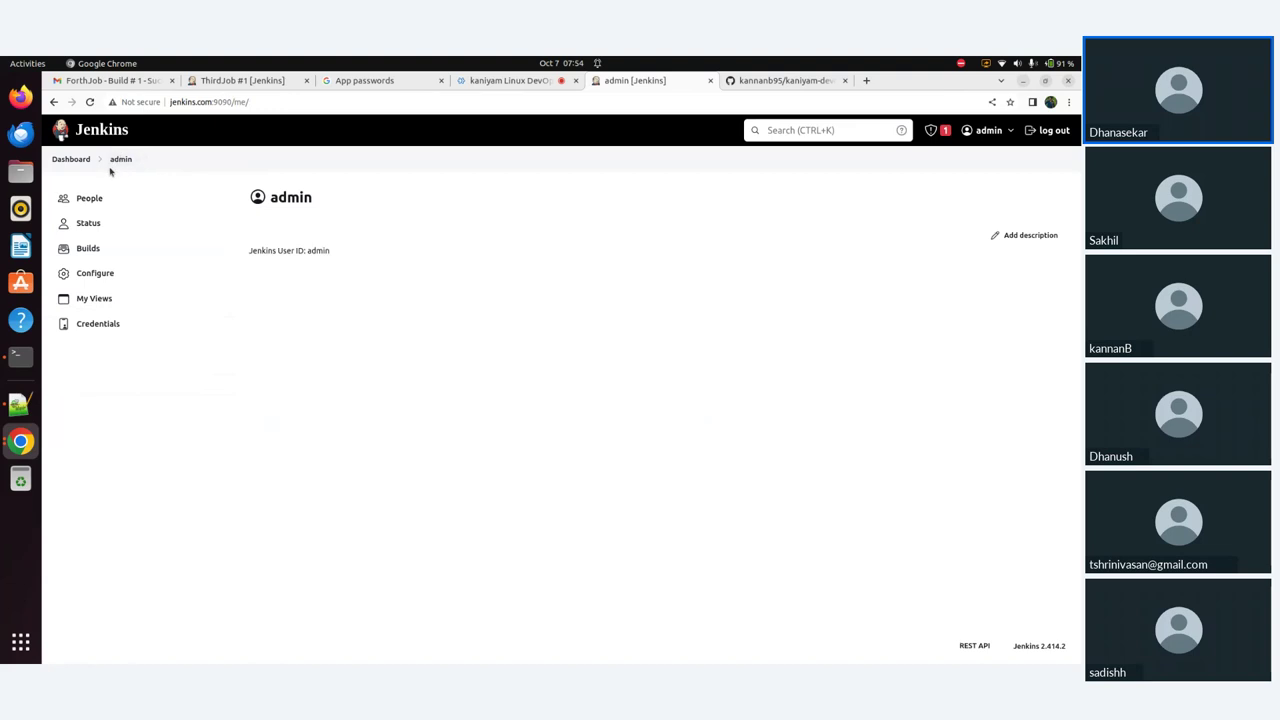
left_click(72, 160)
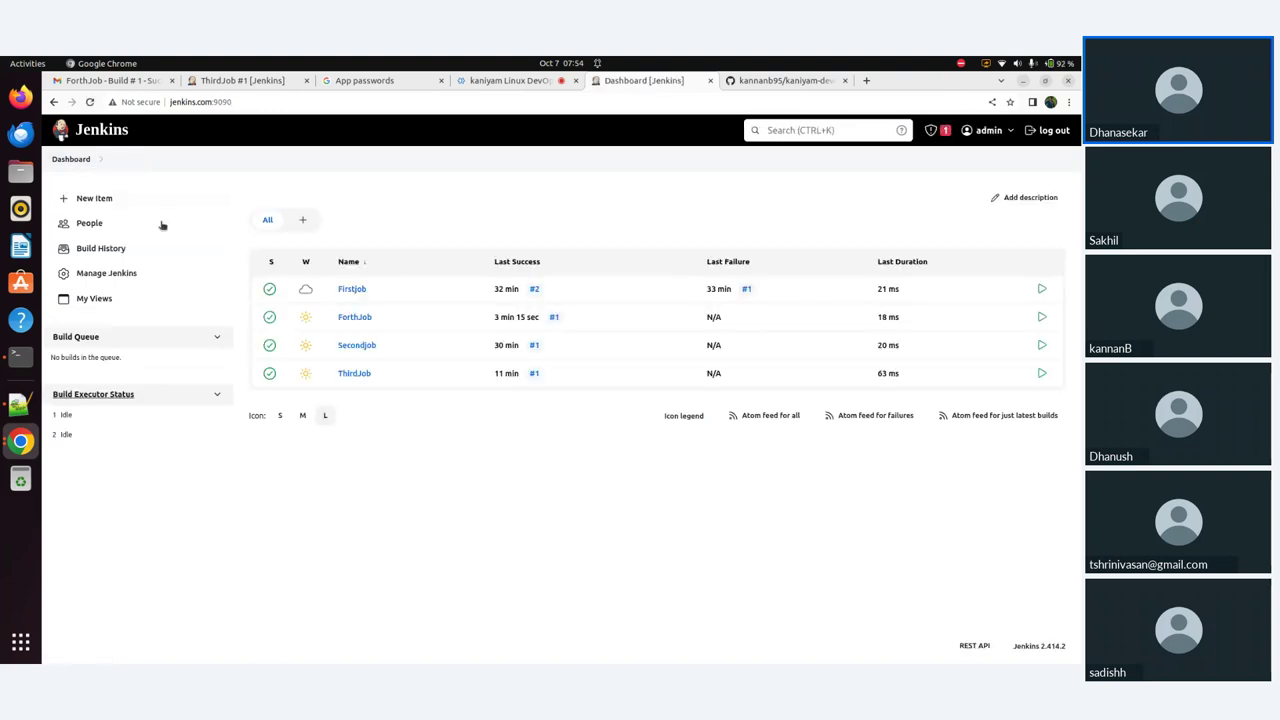
left_click(129, 254)
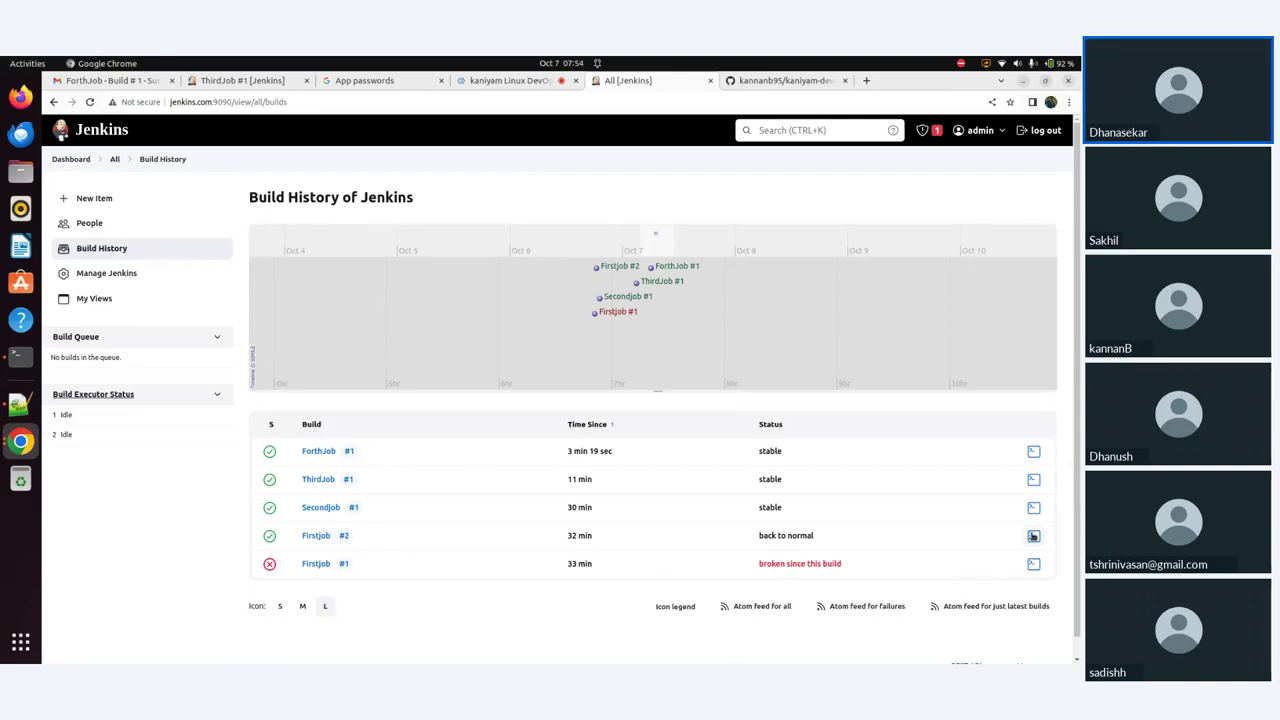
left_click(1033, 536)
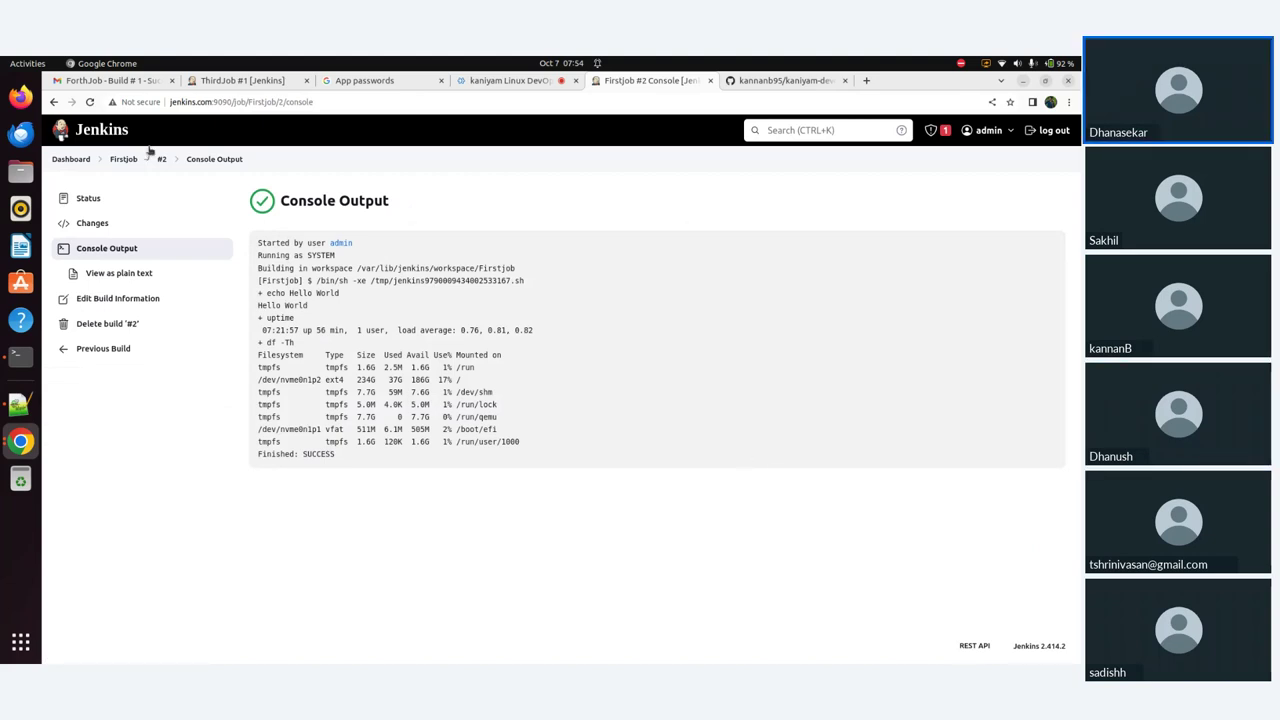
left_click(122, 162)
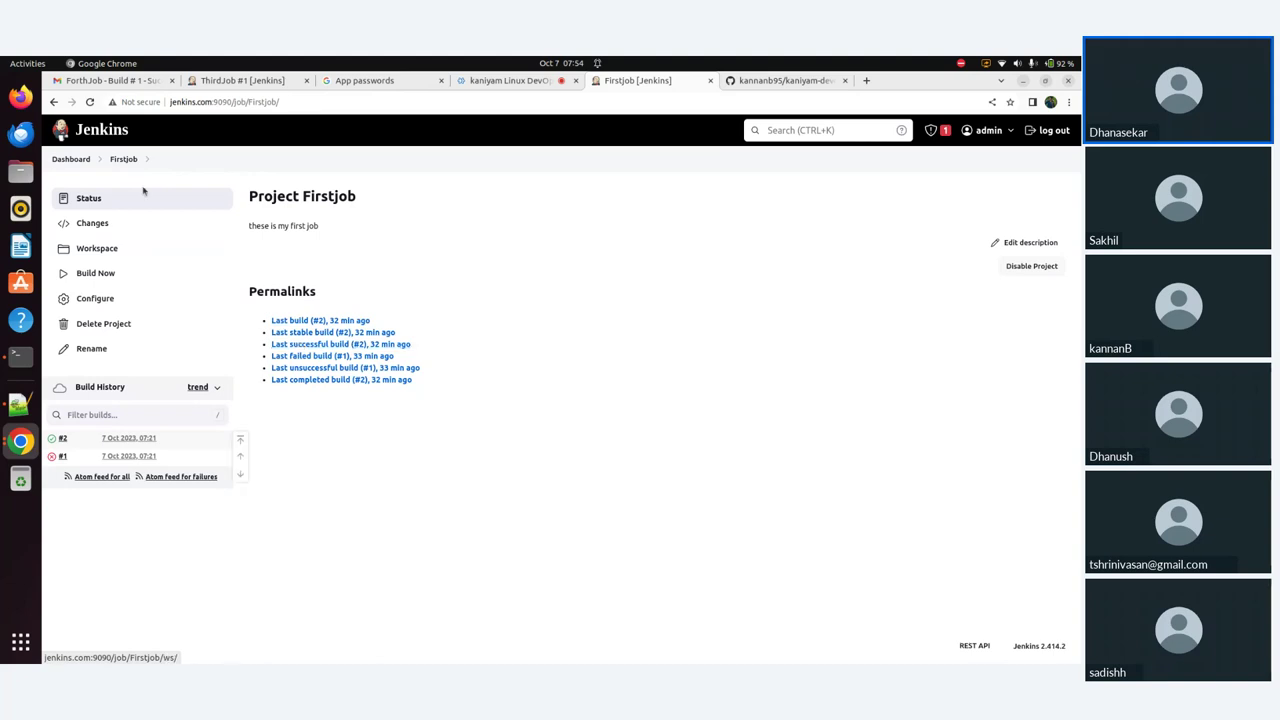
left_click(71, 159)
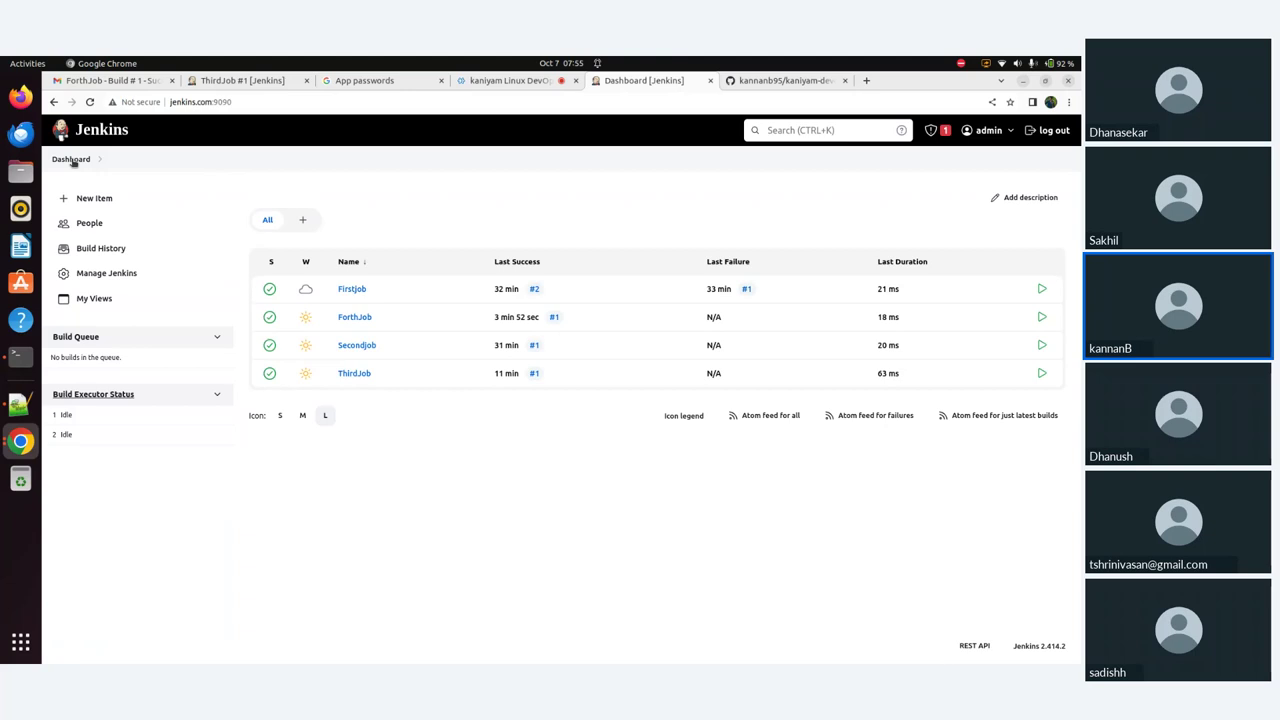
Step: Close the Zoho Meeting chat panel and stop sharing the screen
left_click(480, 82)
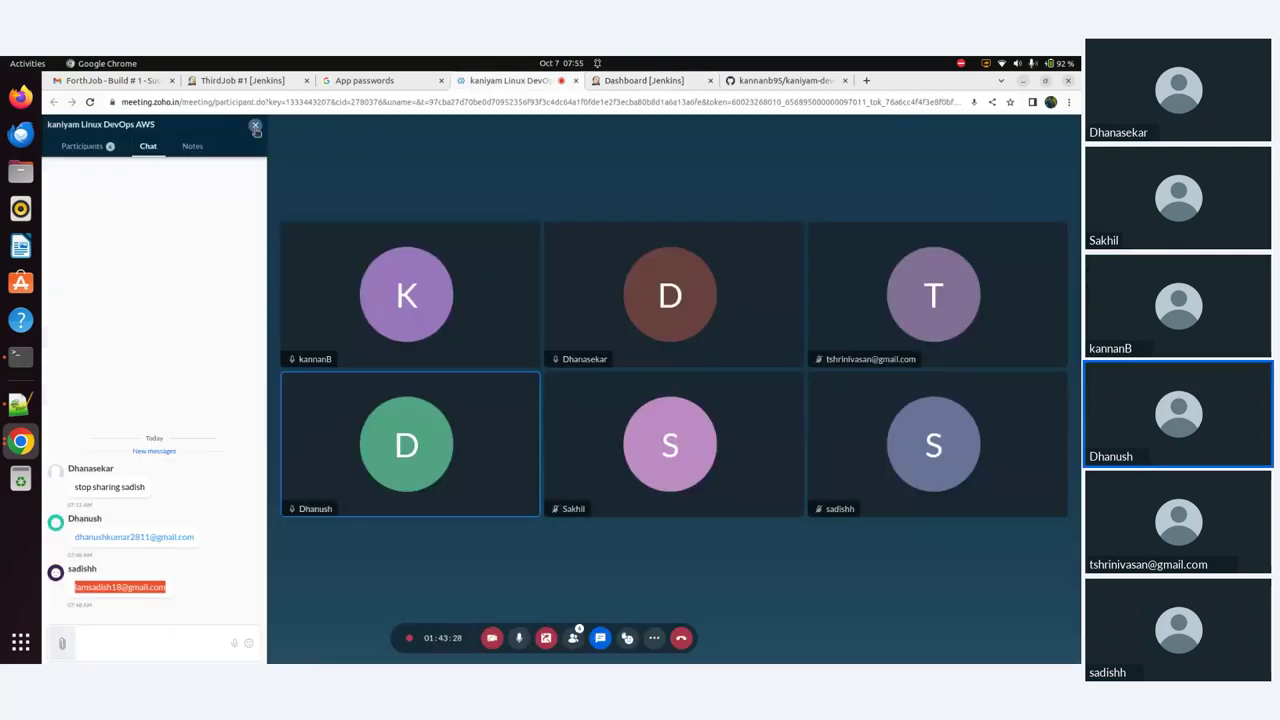
left_click(255, 127)
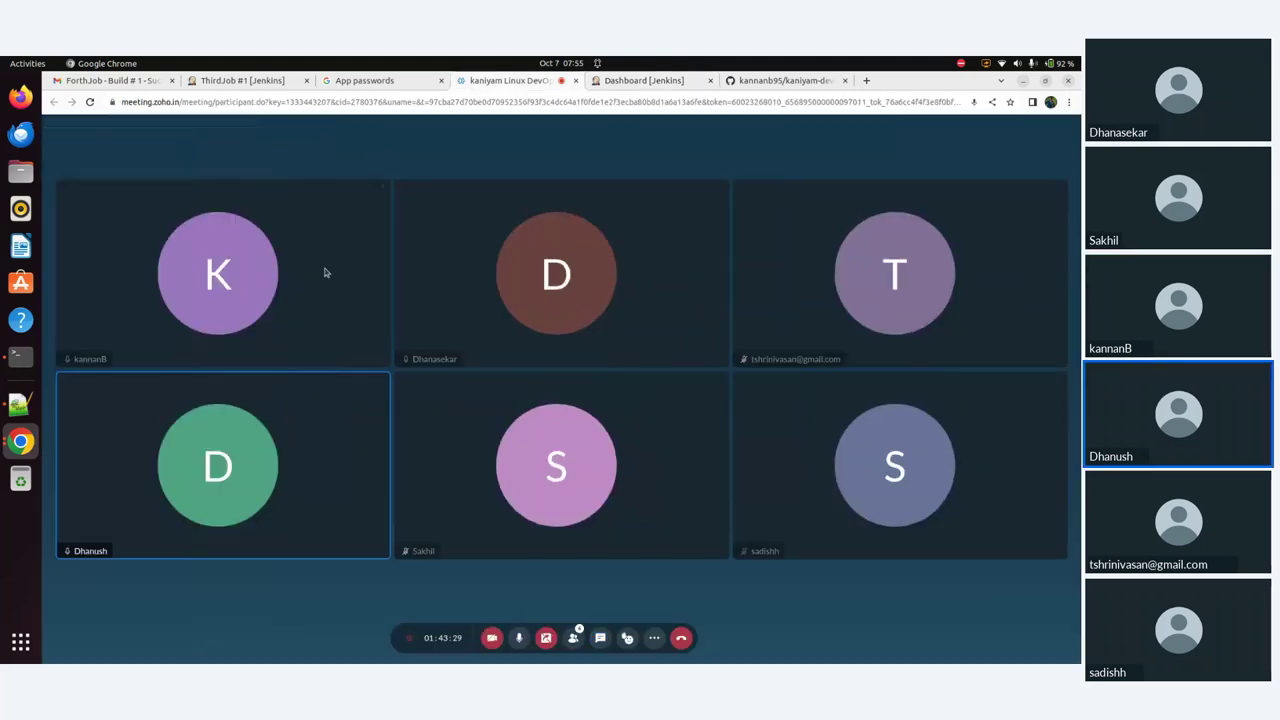
left_click(545, 637)
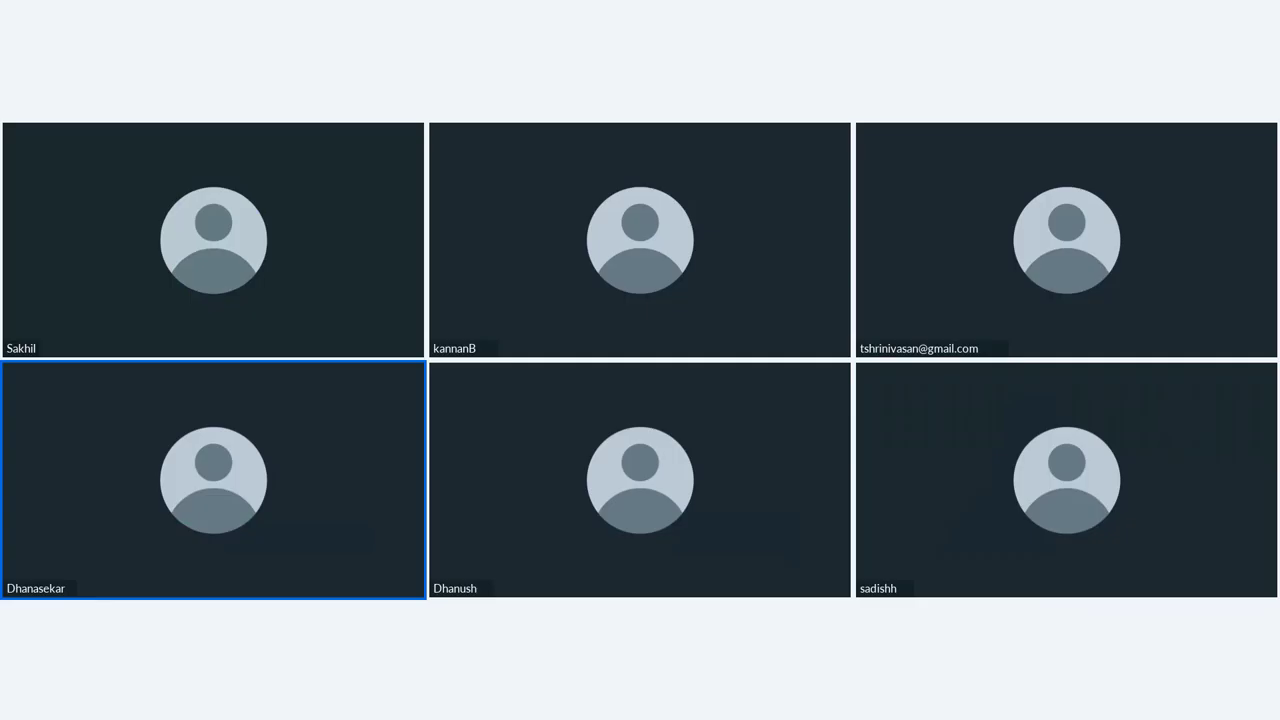